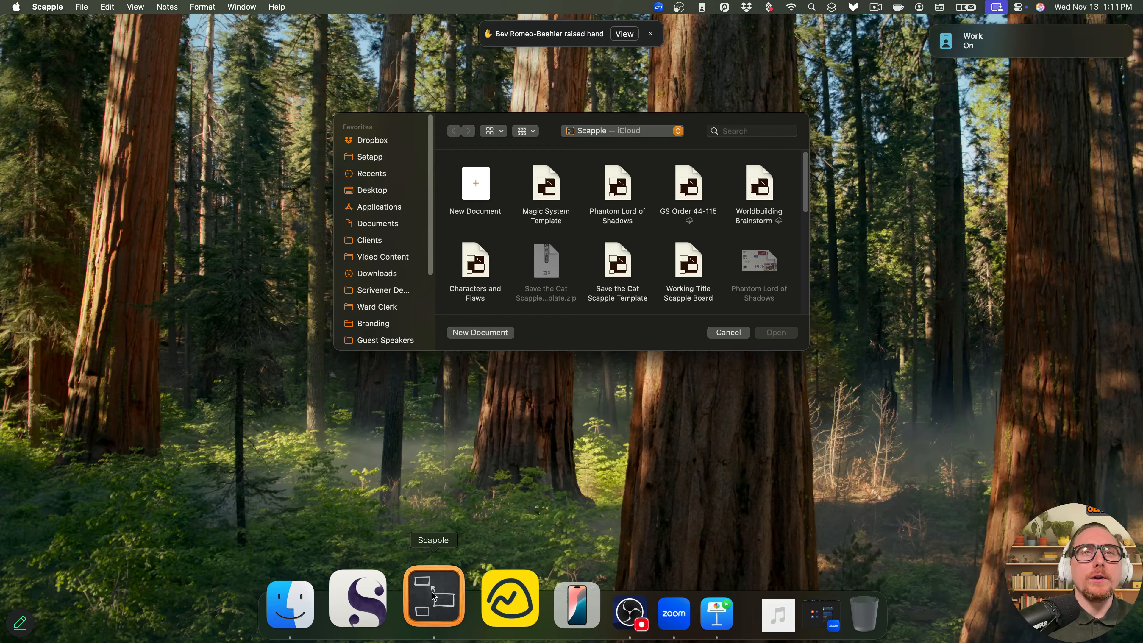
# - Create a blank document from the document chooser and close it again
pyautogui.click(543, 218)
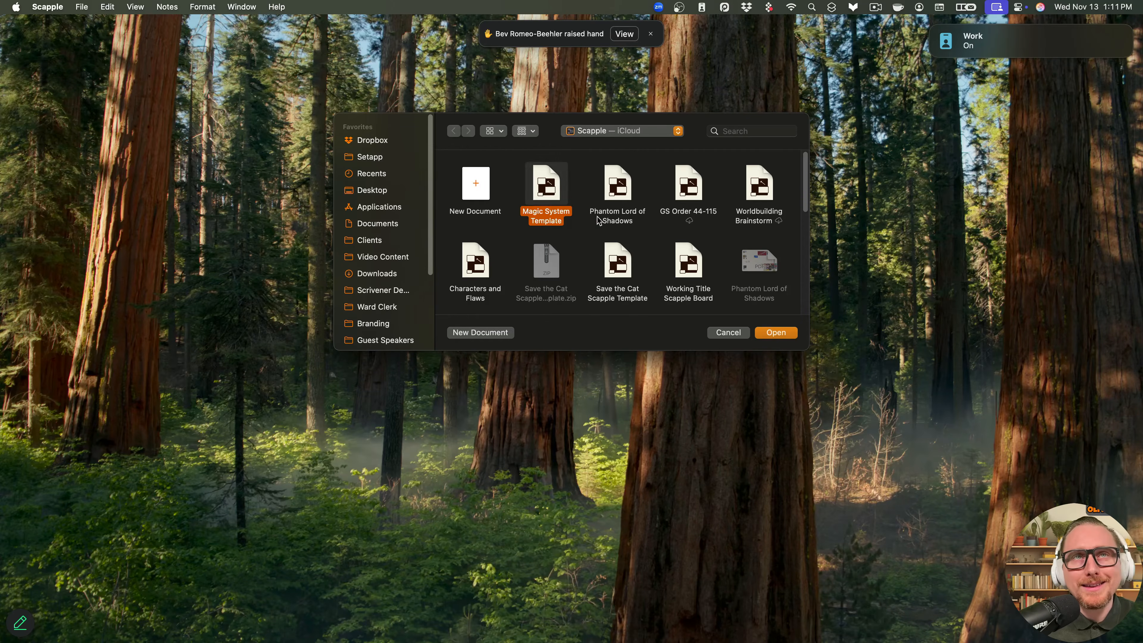
pyautogui.click(613, 219)
pyautogui.click(686, 217)
pyautogui.click(749, 218)
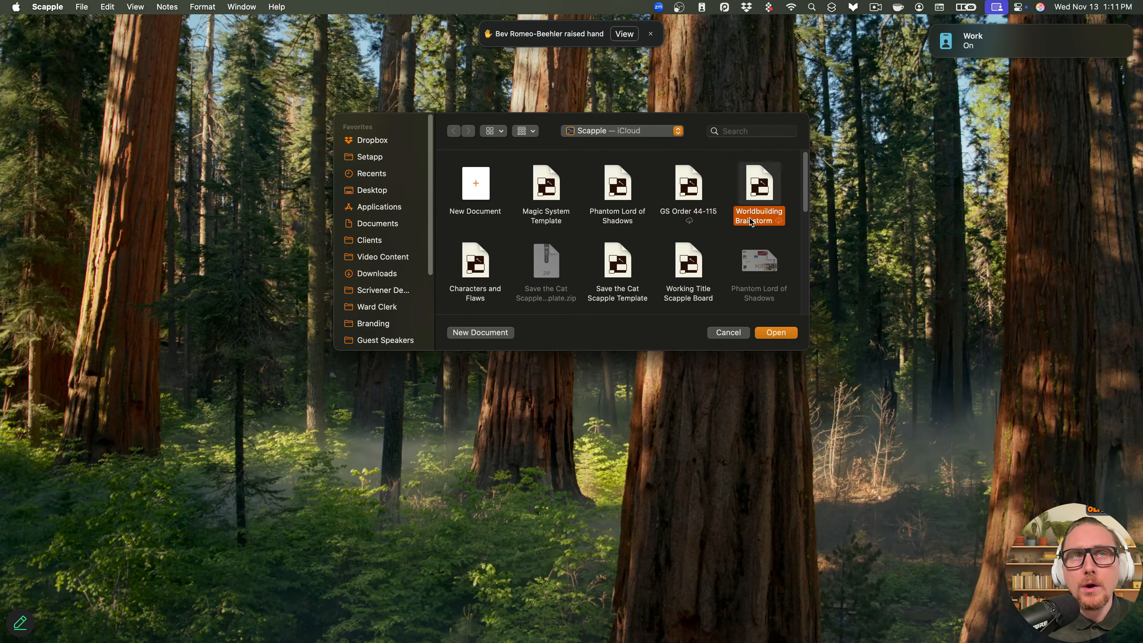
pyautogui.click(492, 289)
pyautogui.doubleClick(489, 212)
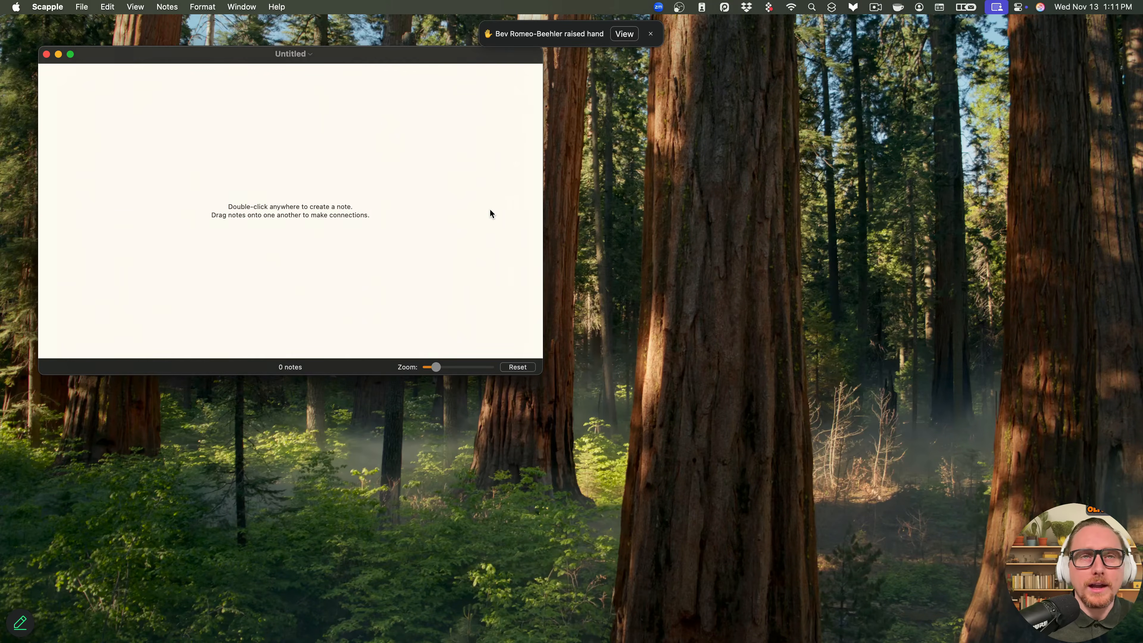
pyautogui.click(46, 54)
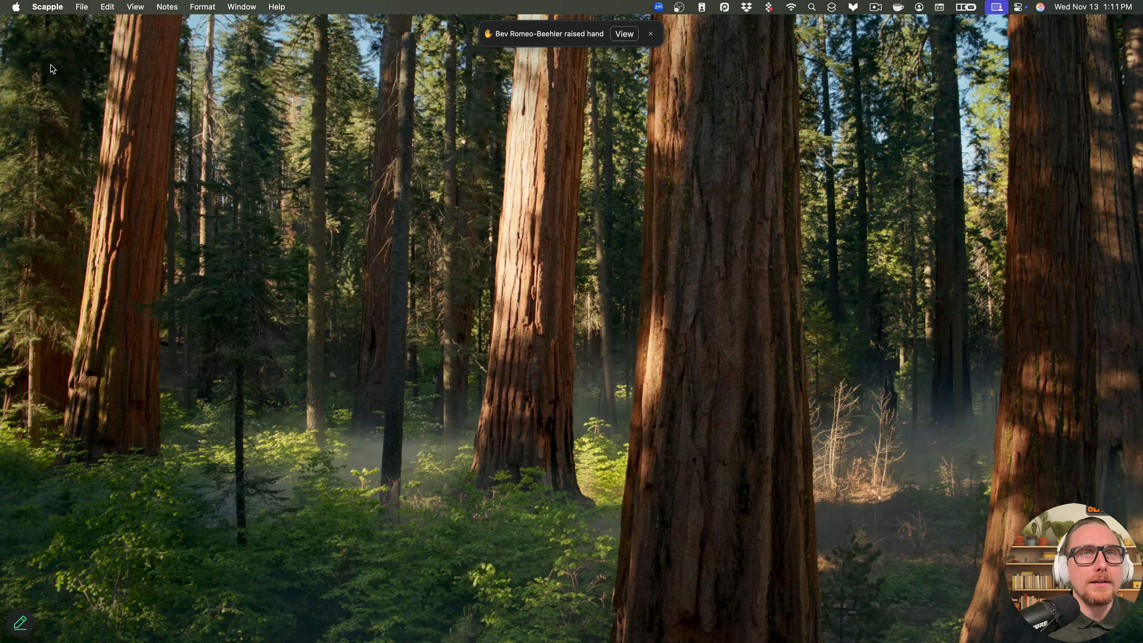
# - Create a new blank document and move its window toward the middle of the desktop
pyautogui.click(81, 7)
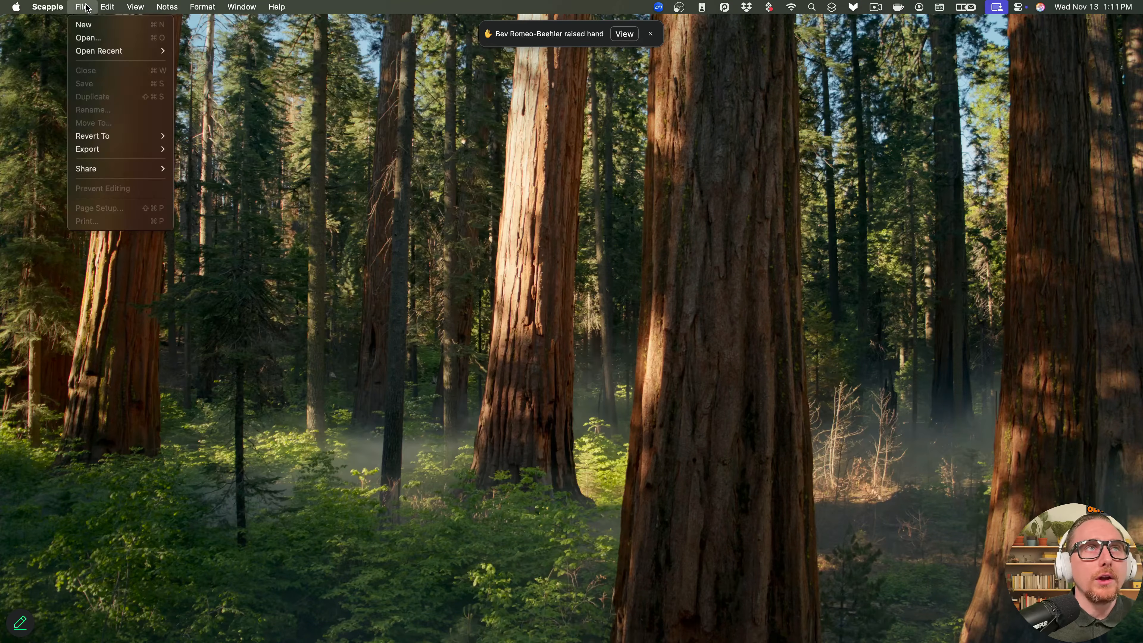
pyautogui.click(87, 28)
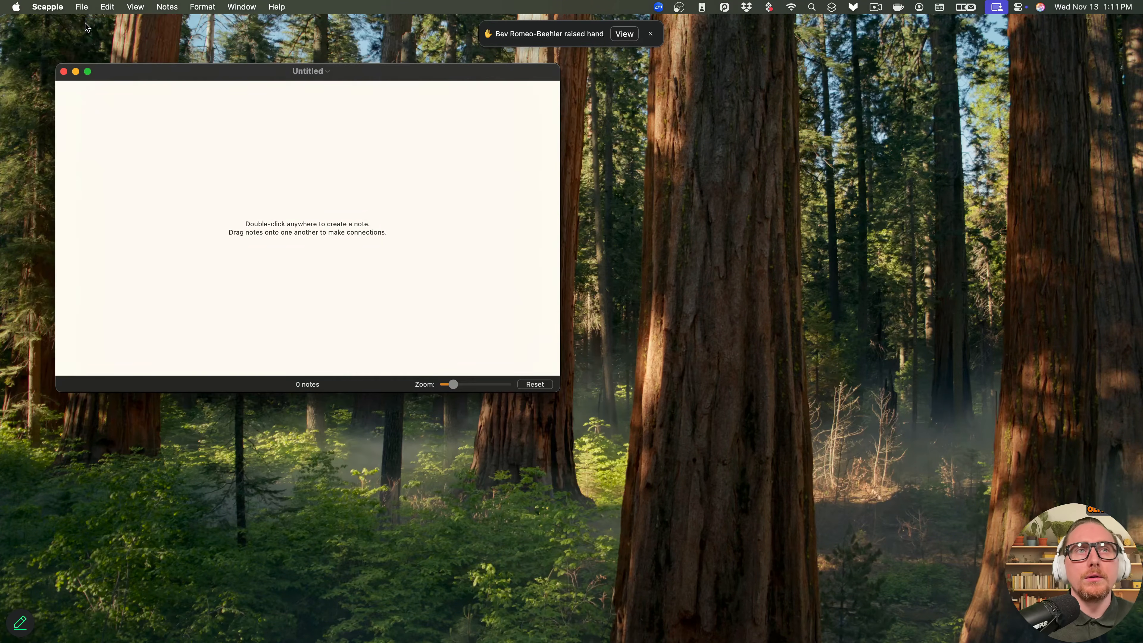
pyautogui.moveTo(288, 87); pyautogui.dragTo(500, 156)
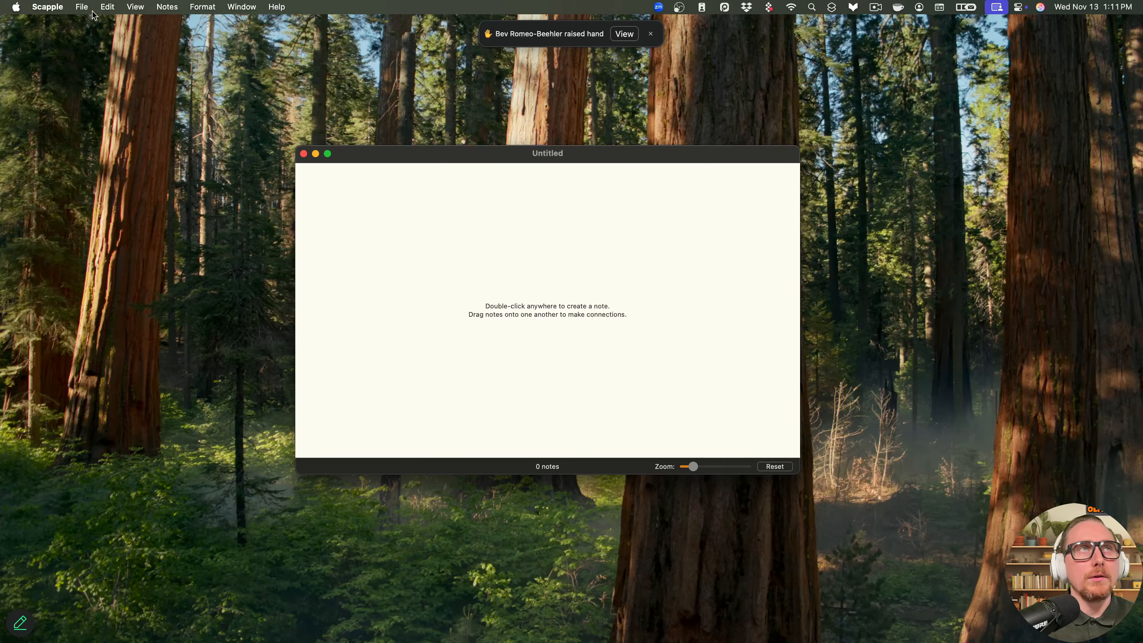
pyautogui.click(82, 7)
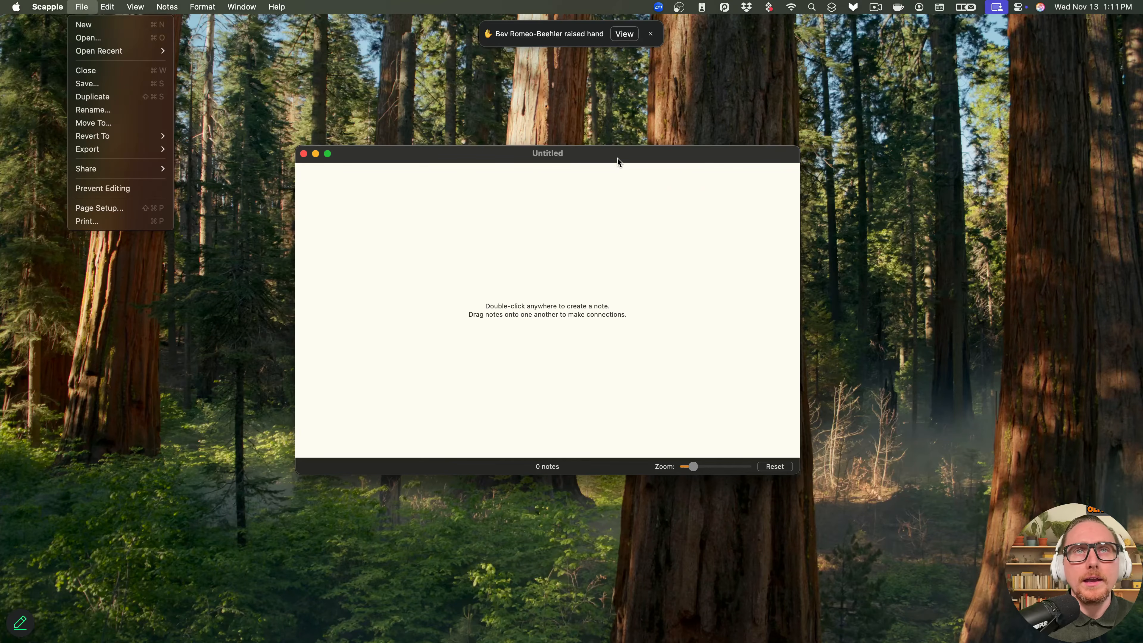
pyautogui.moveTo(617, 158); pyautogui.dragTo(680, 181)
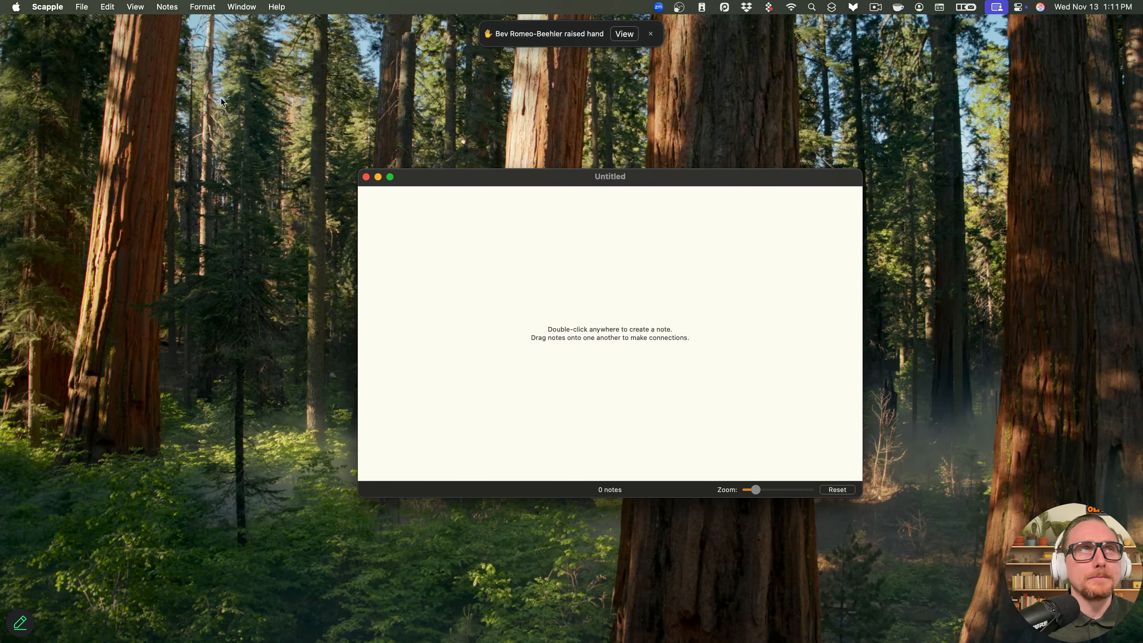
# - Bring up the Open dialog and create a second blank document from it
pyautogui.click(80, 6)
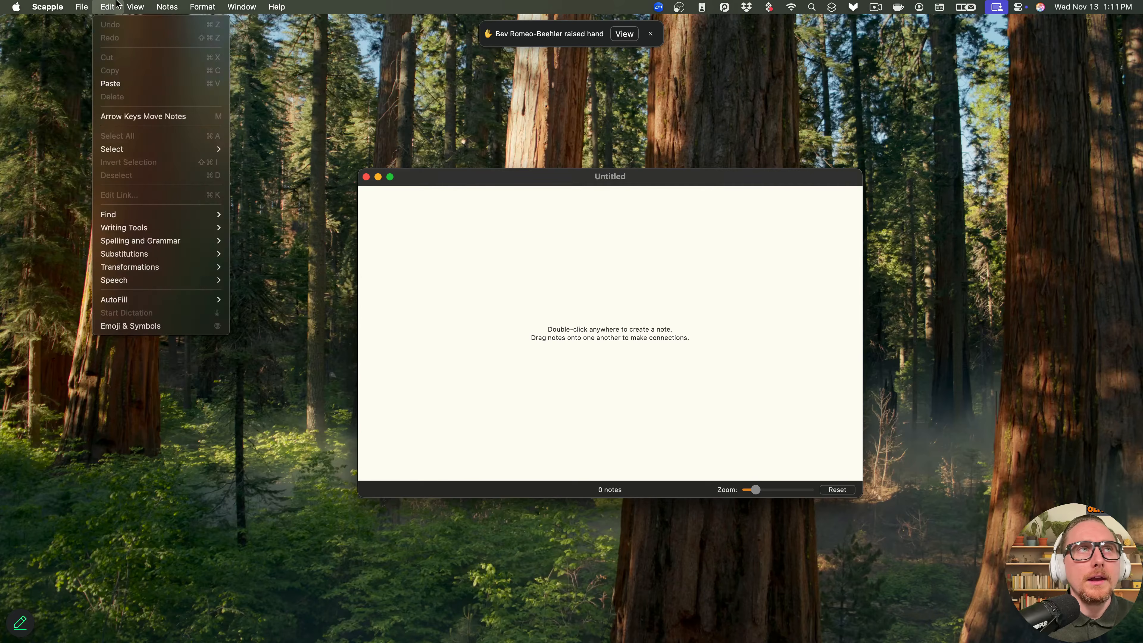
pyautogui.click(90, 37)
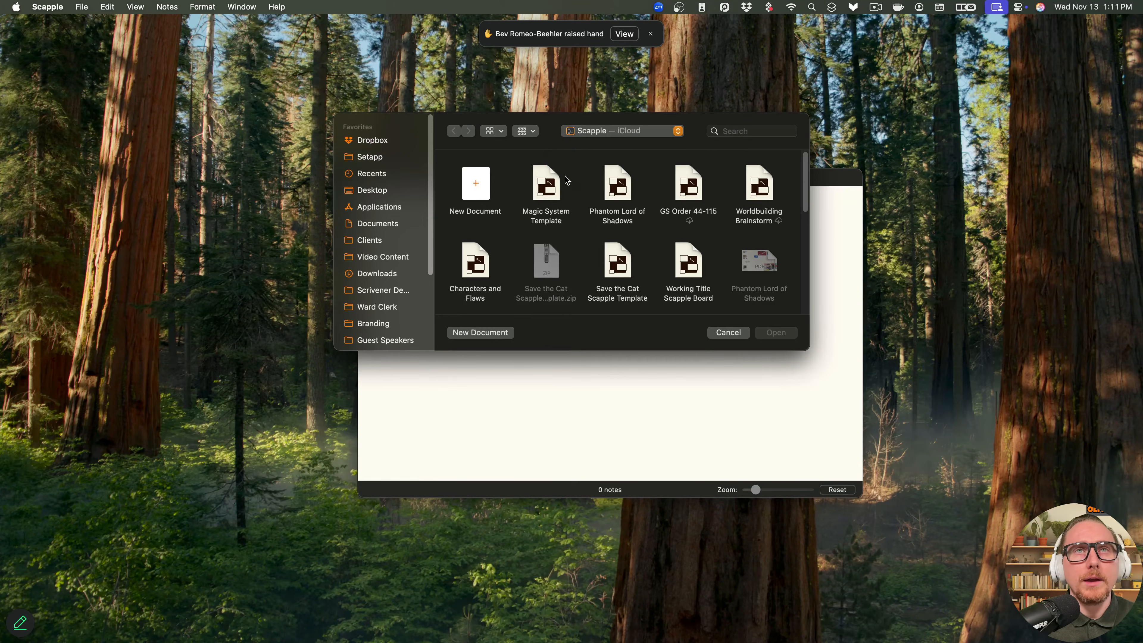
pyautogui.moveTo(573, 169); pyautogui.dragTo(513, 154)
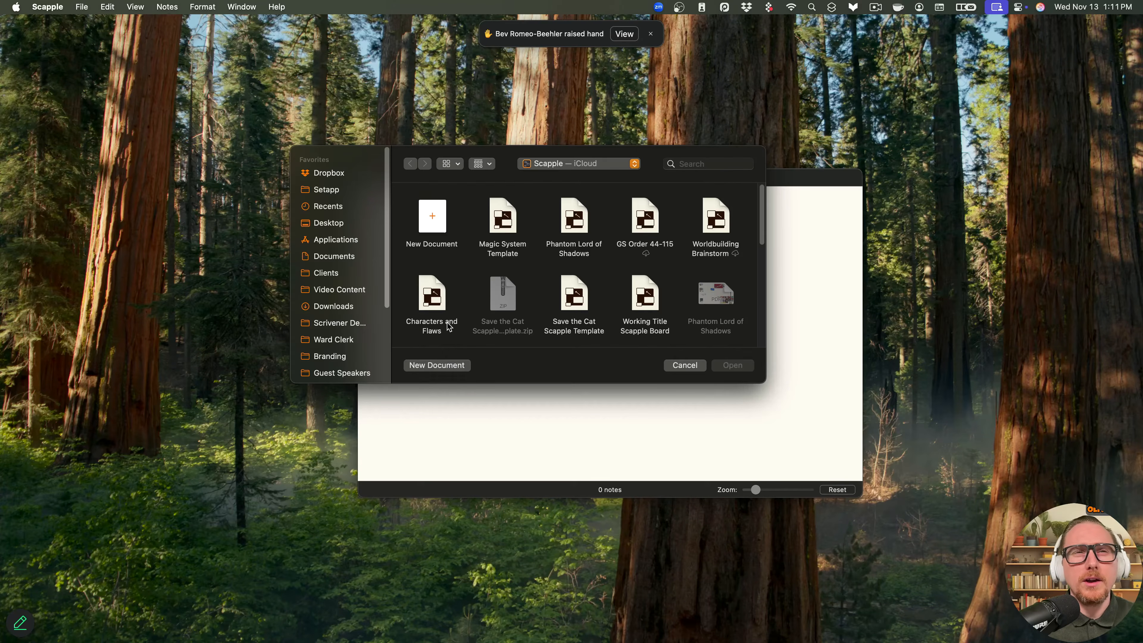
pyautogui.click(436, 365)
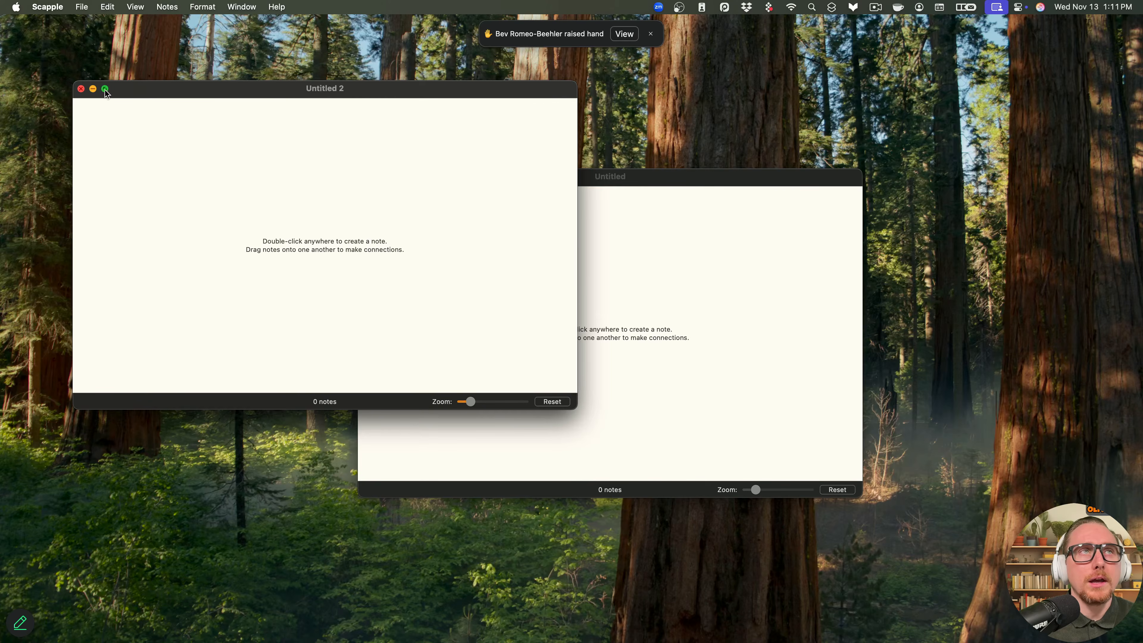
# - Place the two blank document windows side by side and close Untitled 2
pyautogui.moveTo(106, 91); pyautogui.dragTo(670, 246)
pyautogui.moveTo(531, 180); pyautogui.dragTo(292, 205)
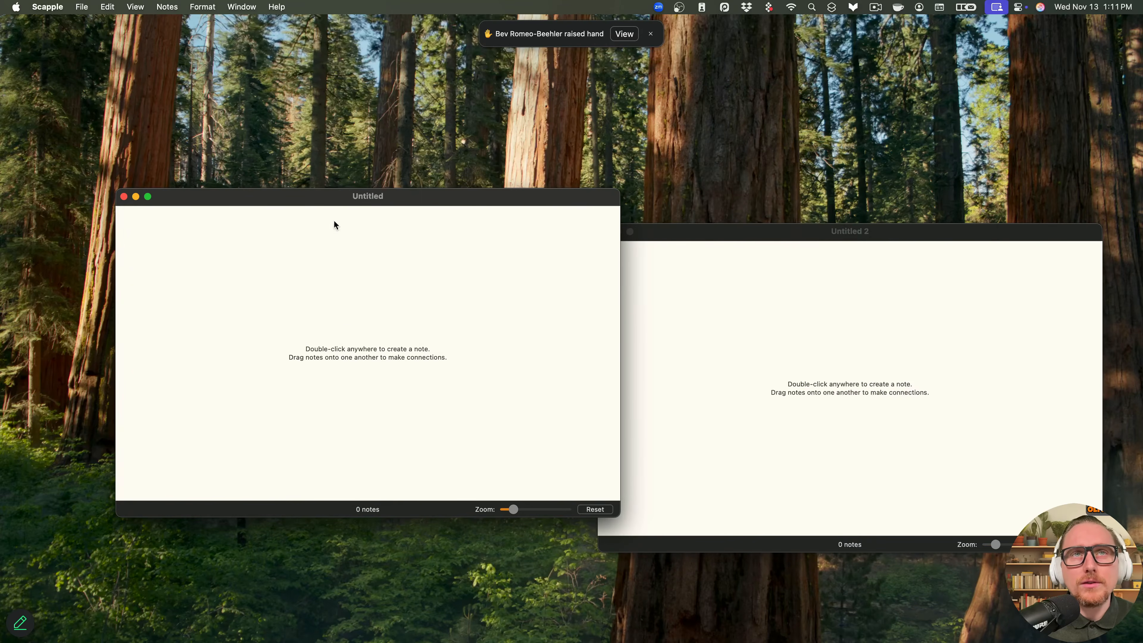
pyautogui.moveTo(747, 237); pyautogui.dragTo(727, 207)
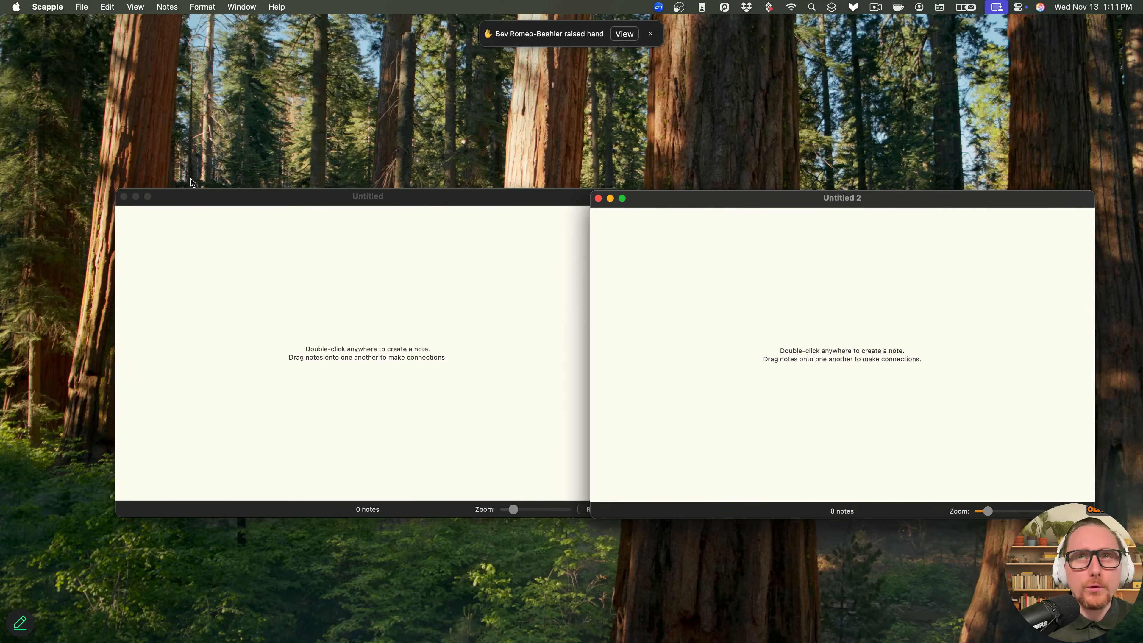
pyautogui.click(598, 198)
# - Center the remaining Untitled window and save the document as My First Scapple Board.scap in the Scapple iCloud folder
pyautogui.moveTo(382, 198); pyautogui.dragTo(525, 195)
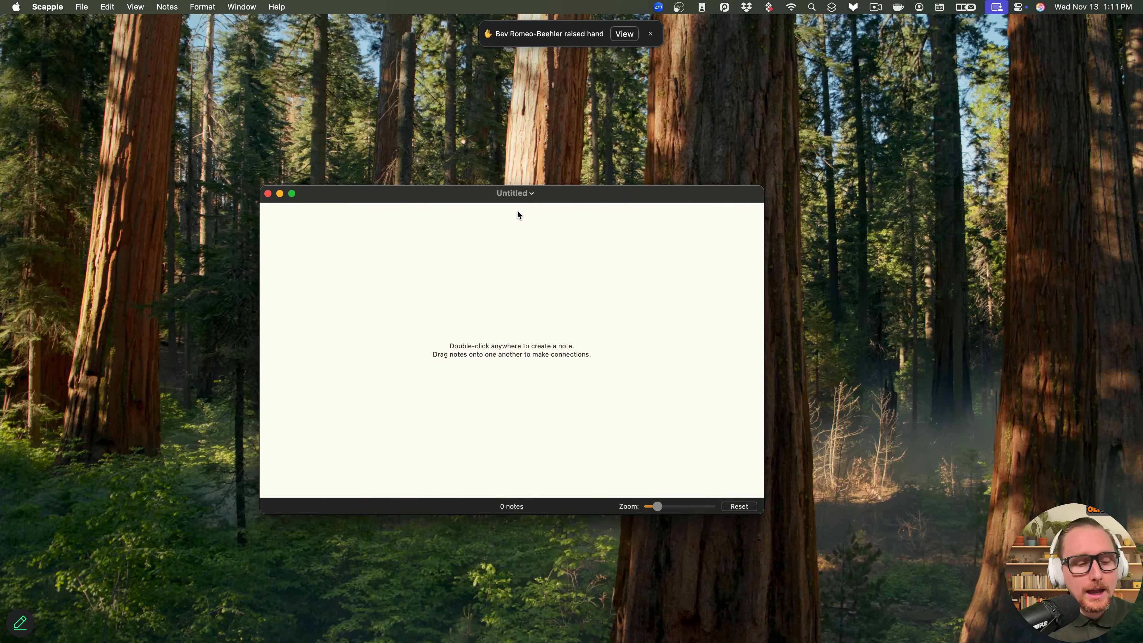
pyautogui.press('cmd+s')
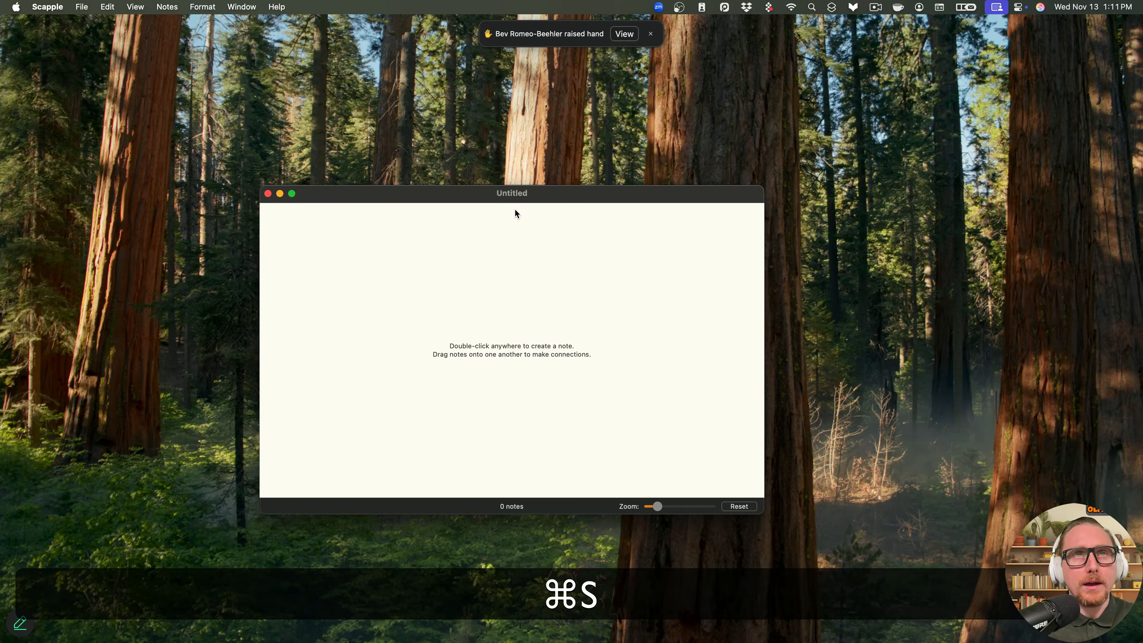
pyautogui.click(677, 468)
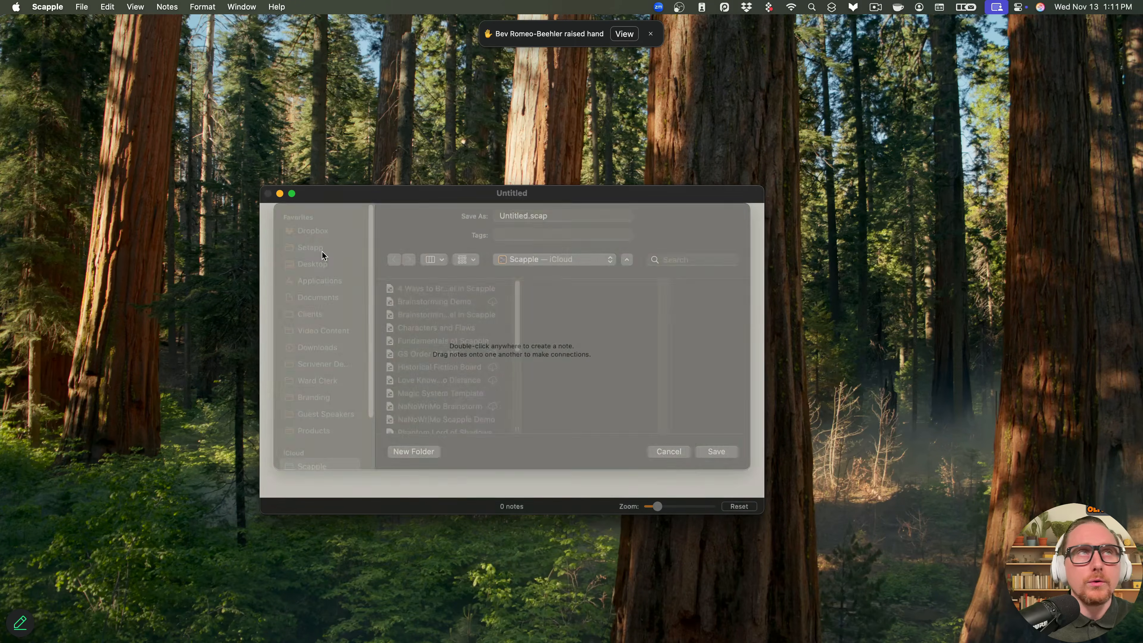
pyautogui.click(82, 7)
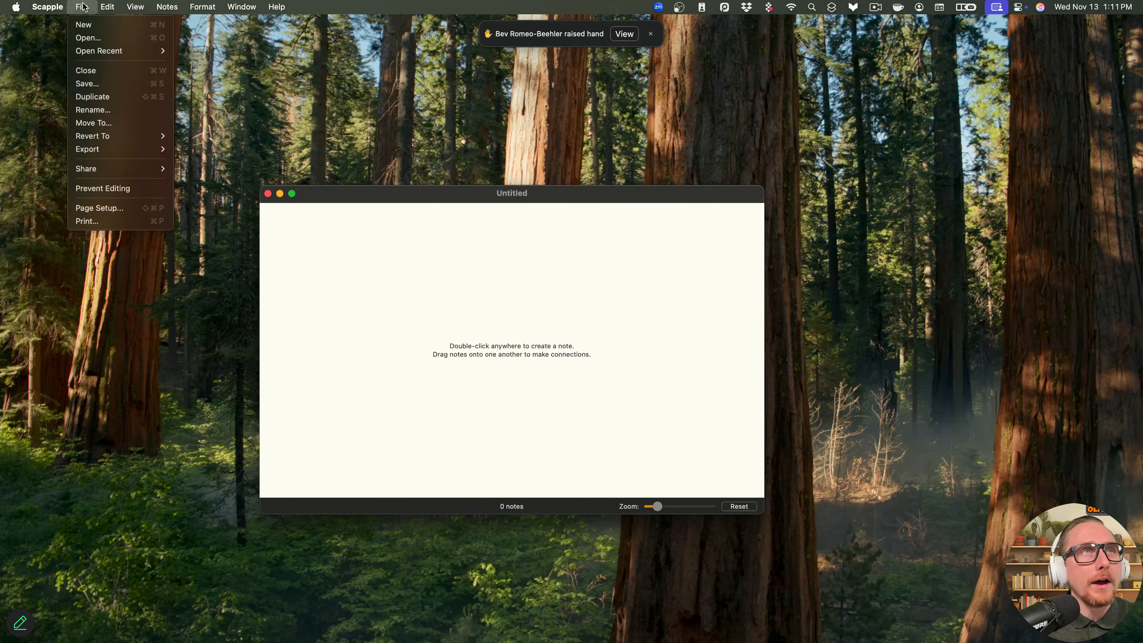
pyautogui.click(97, 83)
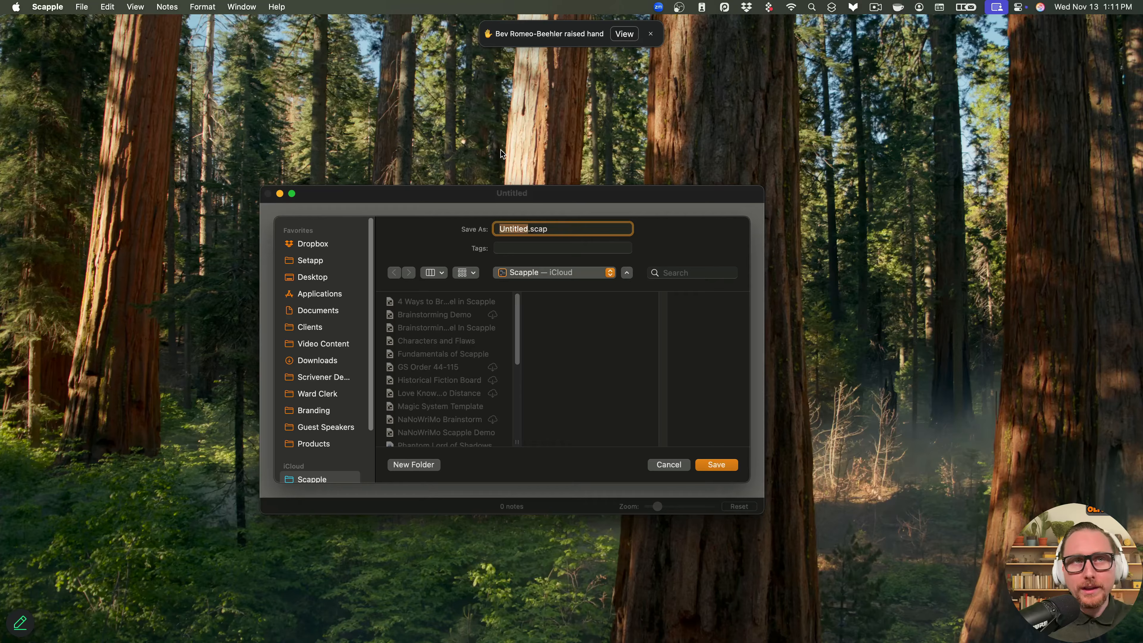
pyautogui.press('BackSpace')
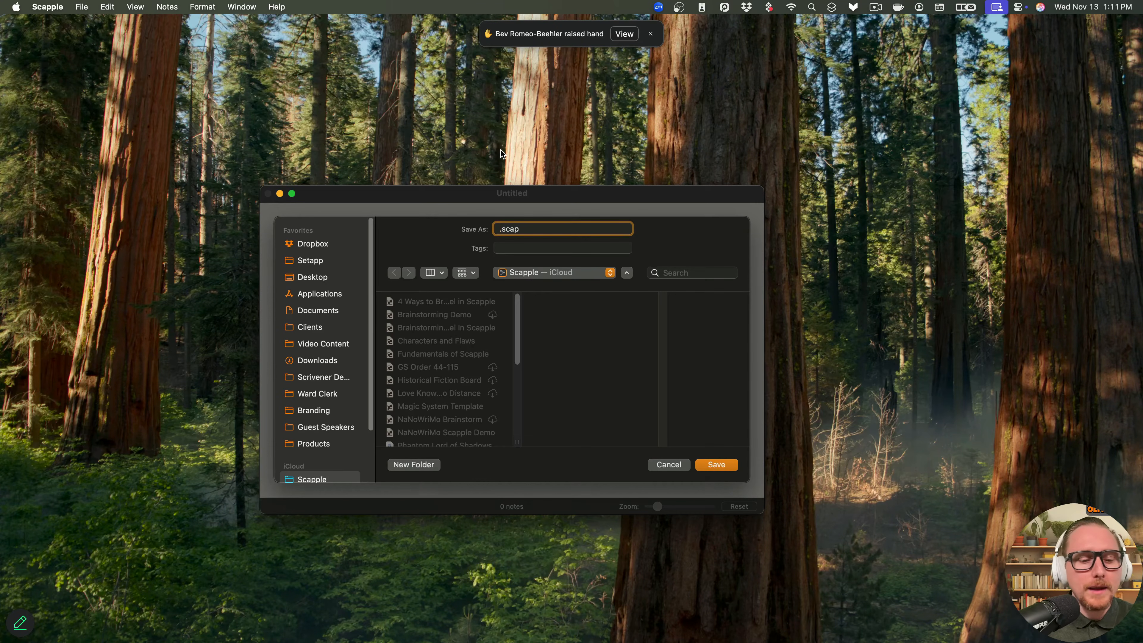
pyautogui.write('My First ')
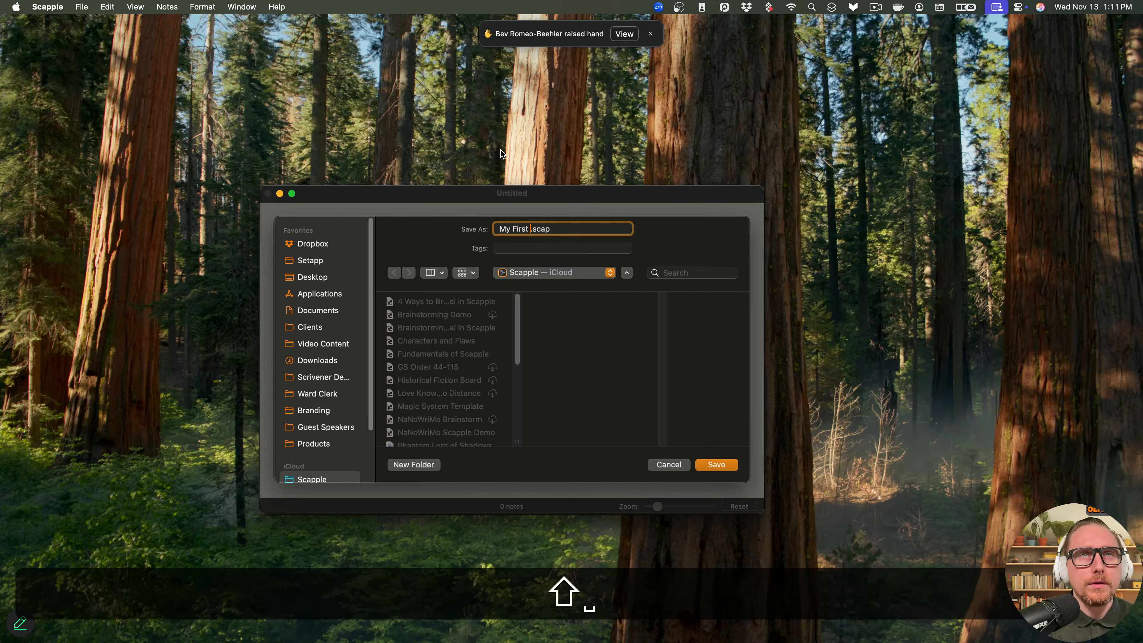
pyautogui.write('Scapple')
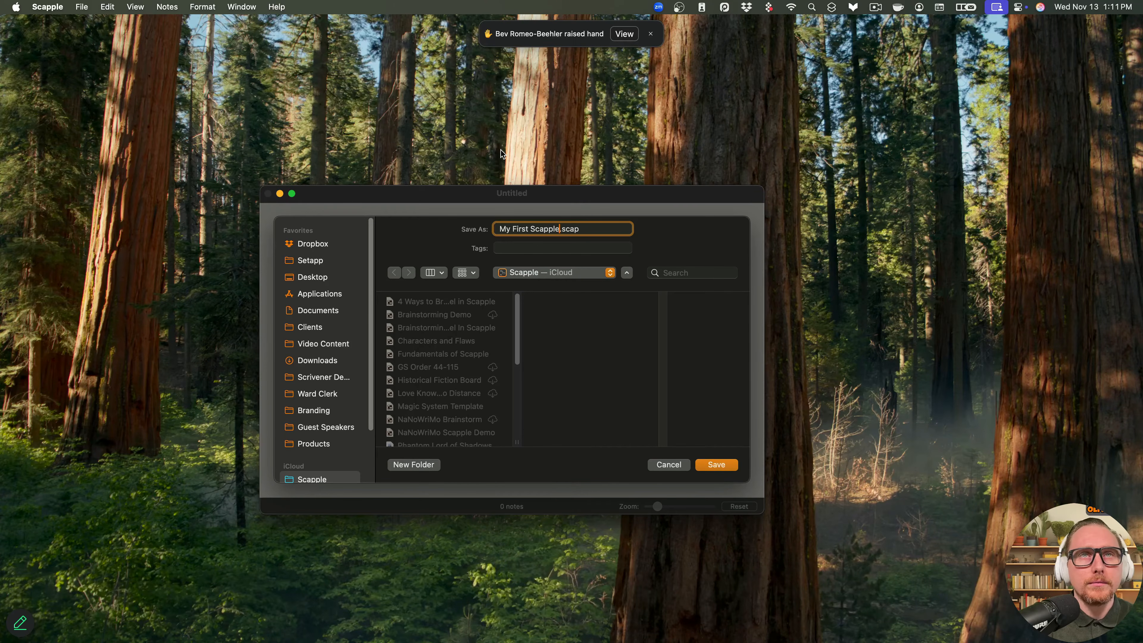
pyautogui.write(' Board')
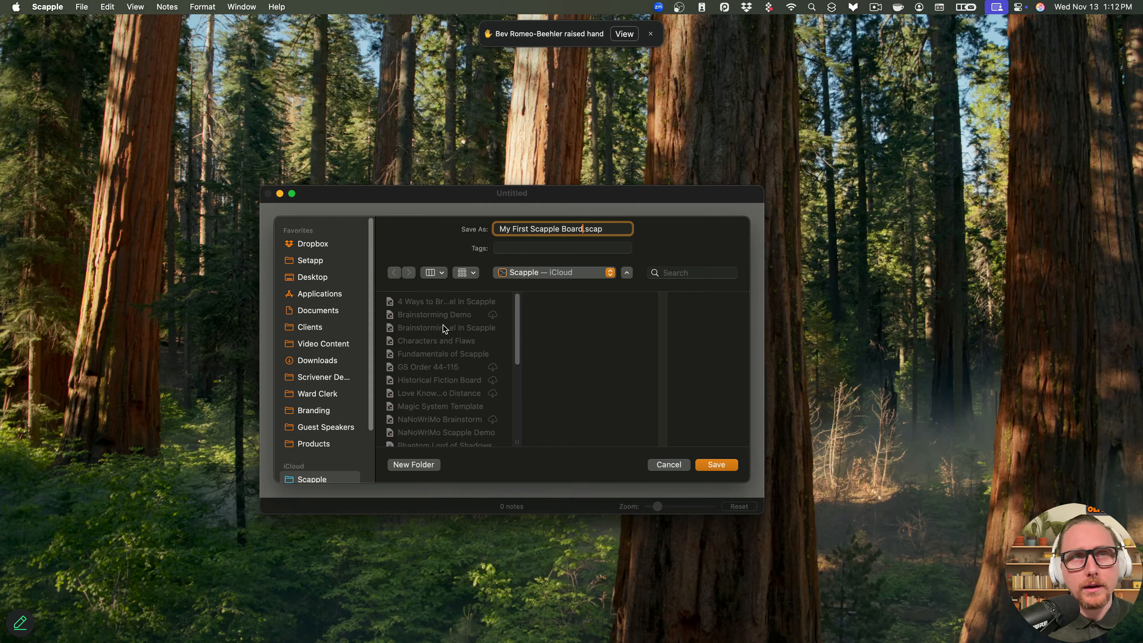
pyautogui.scroll(-3, 455, 333)
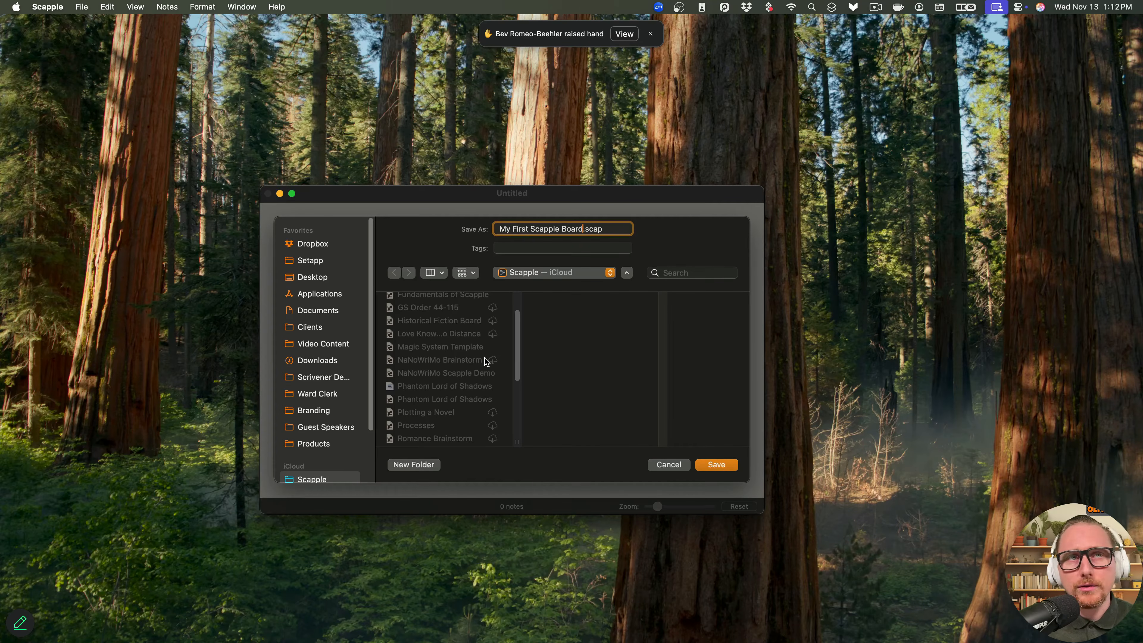
pyautogui.scroll(3, 426, 354)
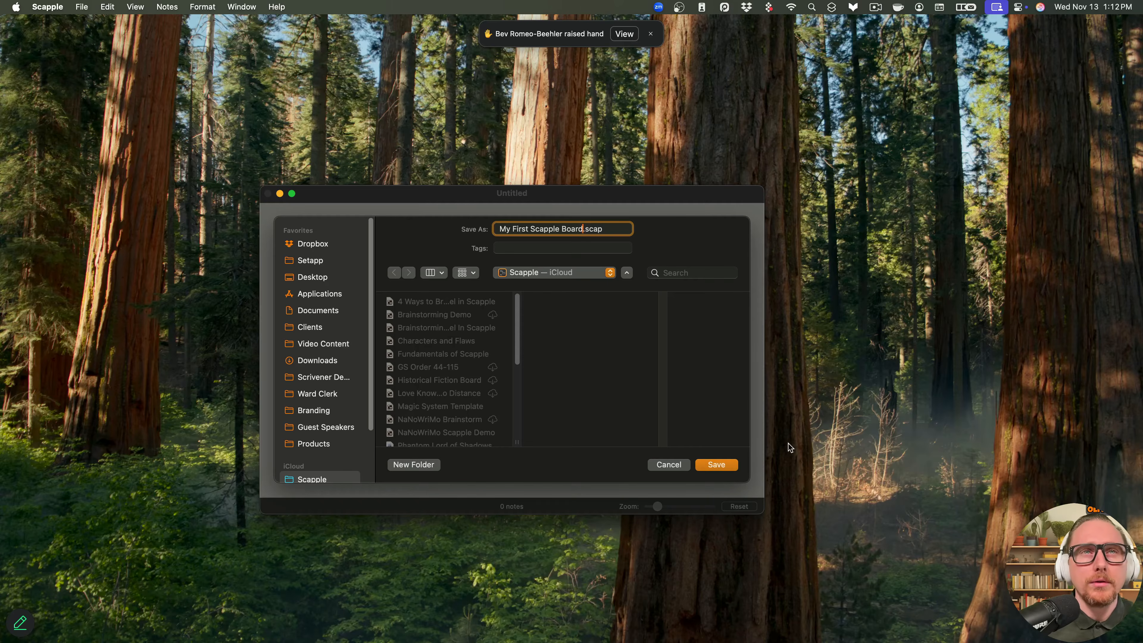
pyautogui.click(716, 465)
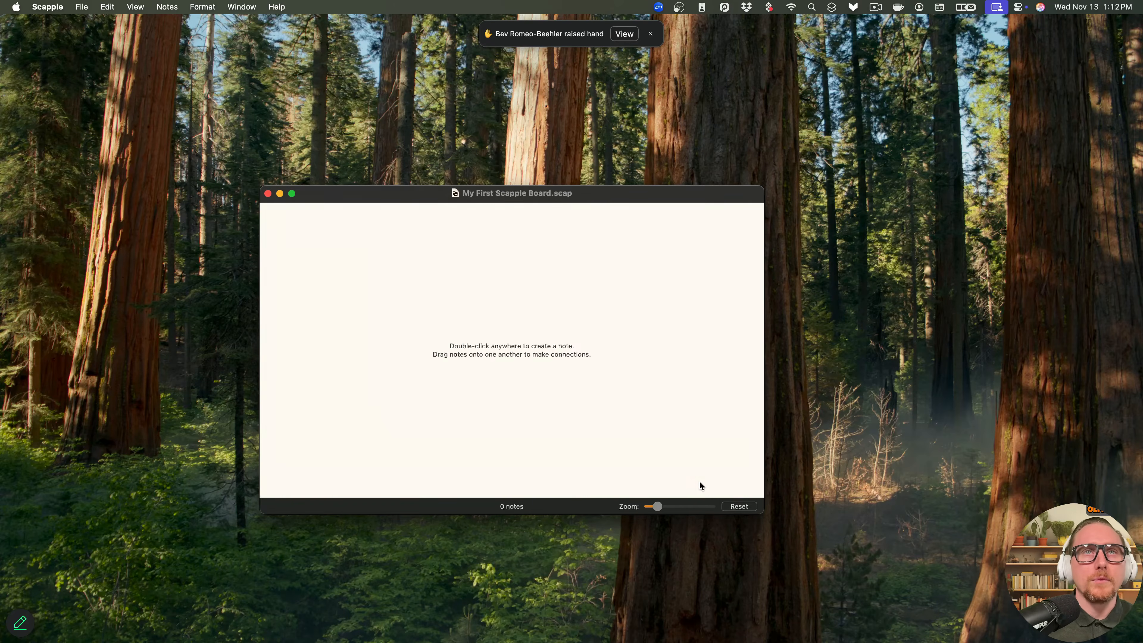
# - Switch to Finder and look through the files in the Scapple folder of iCloud Drive, closing the Finder window when done
pyautogui.moveTo(600, 190); pyautogui.dragTo(657, 163)
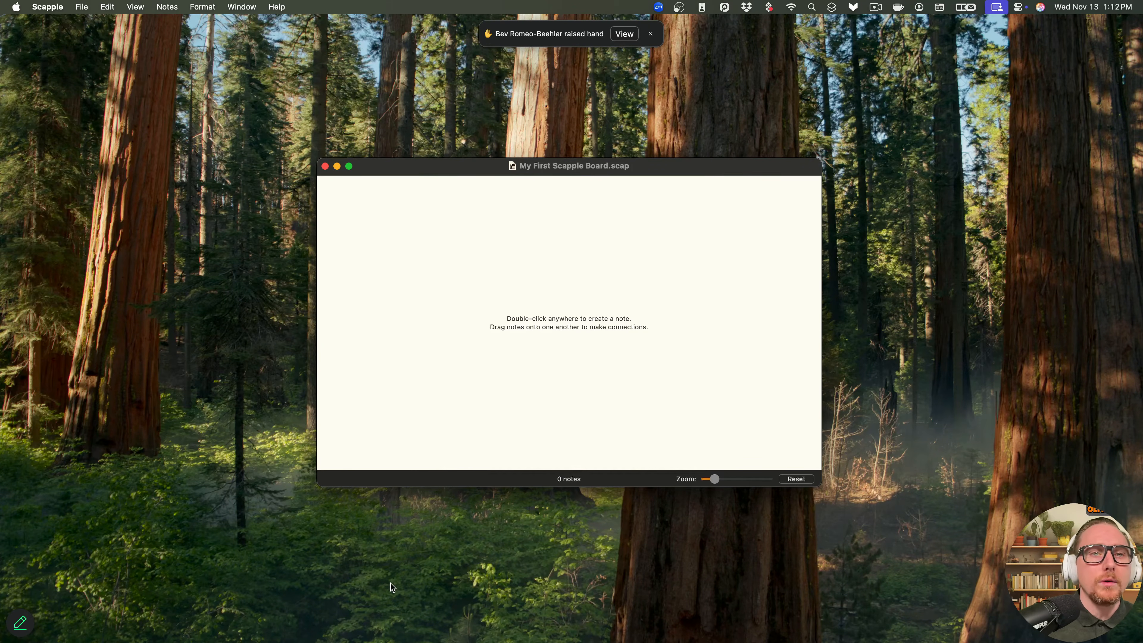
pyautogui.click(357, 598)
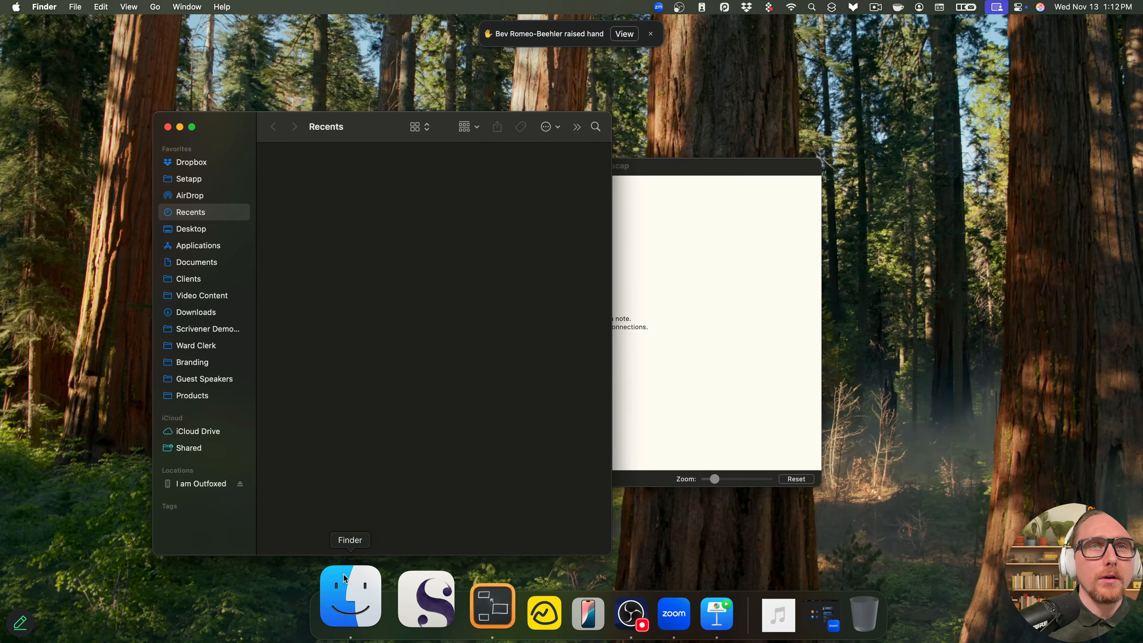
pyautogui.click(217, 434)
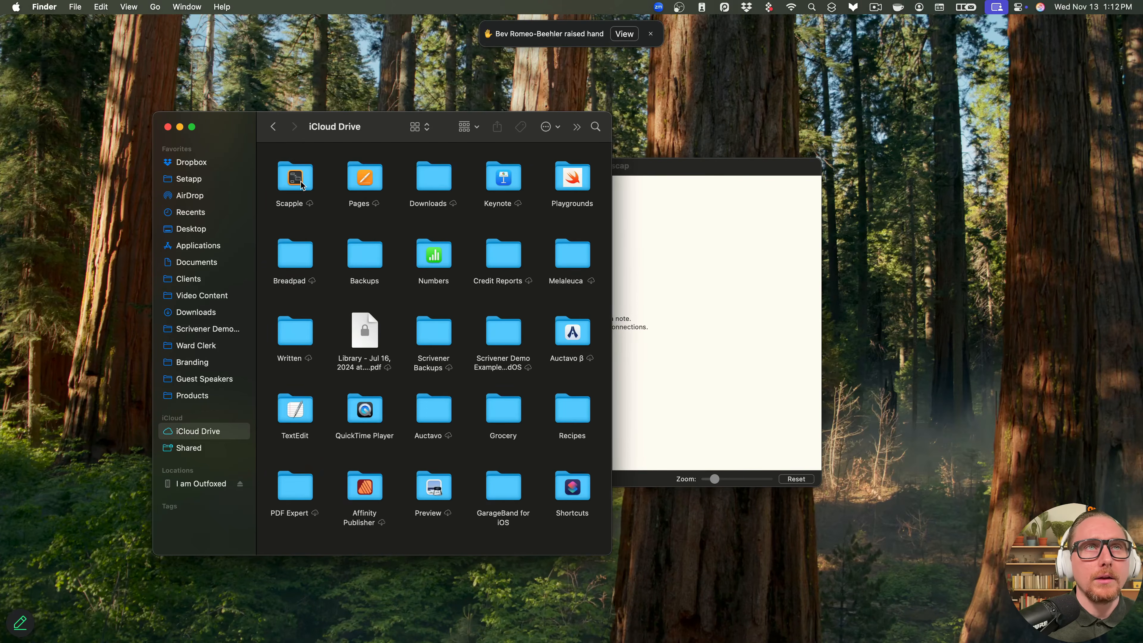
pyautogui.doubleClick(308, 191)
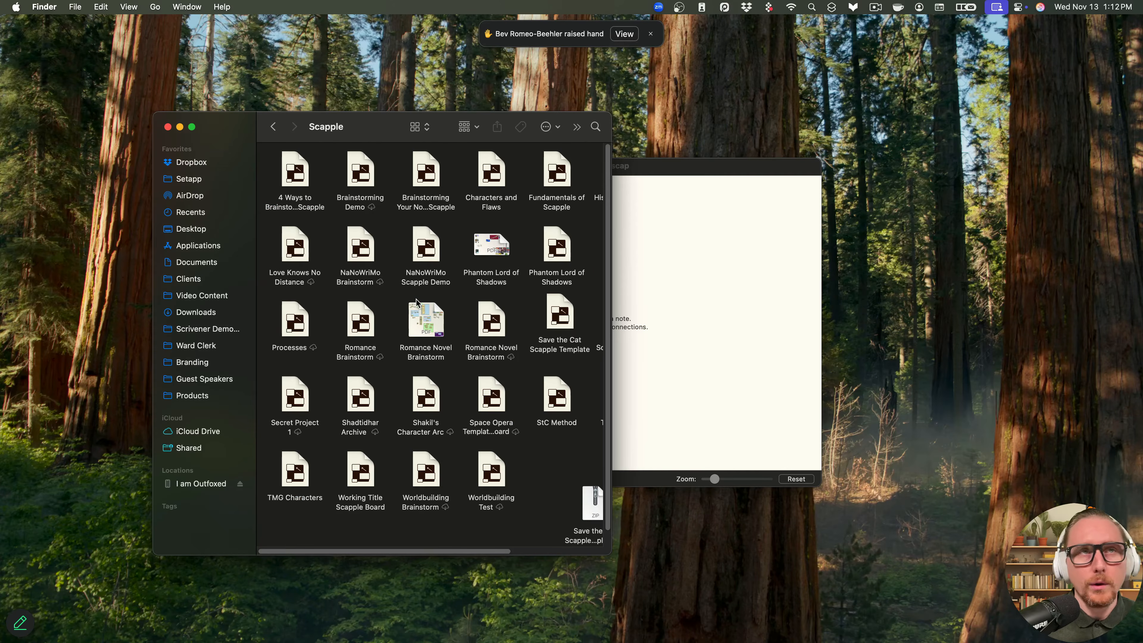
pyautogui.scroll(-1, 487, 488)
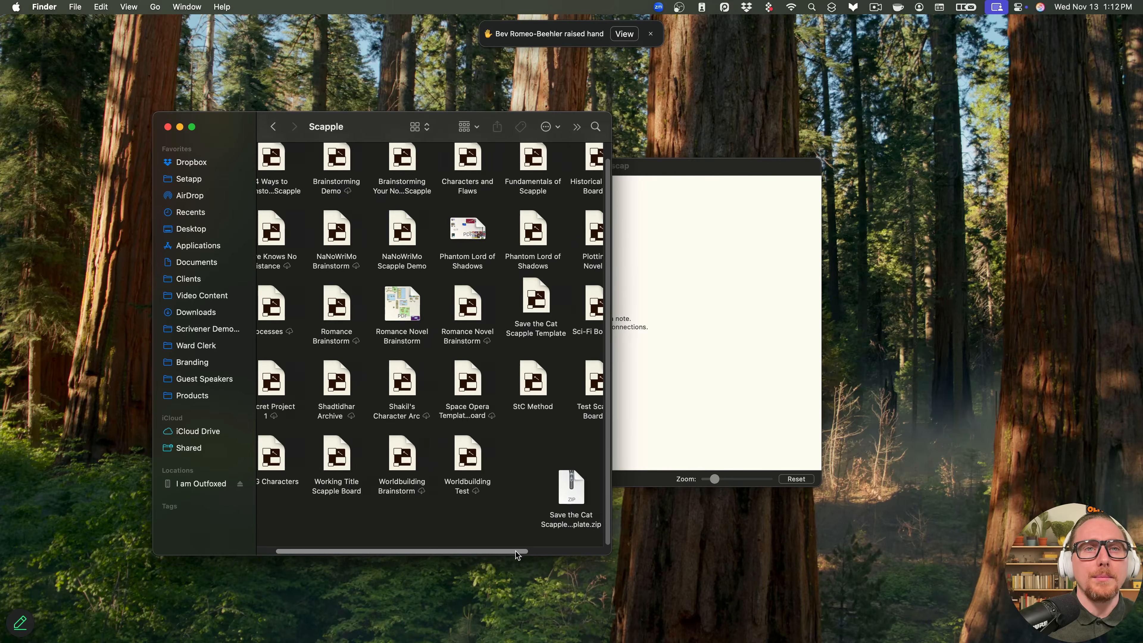
pyautogui.hscroll(3, 516, 551)
pyautogui.hscroll(-3, 367, 518)
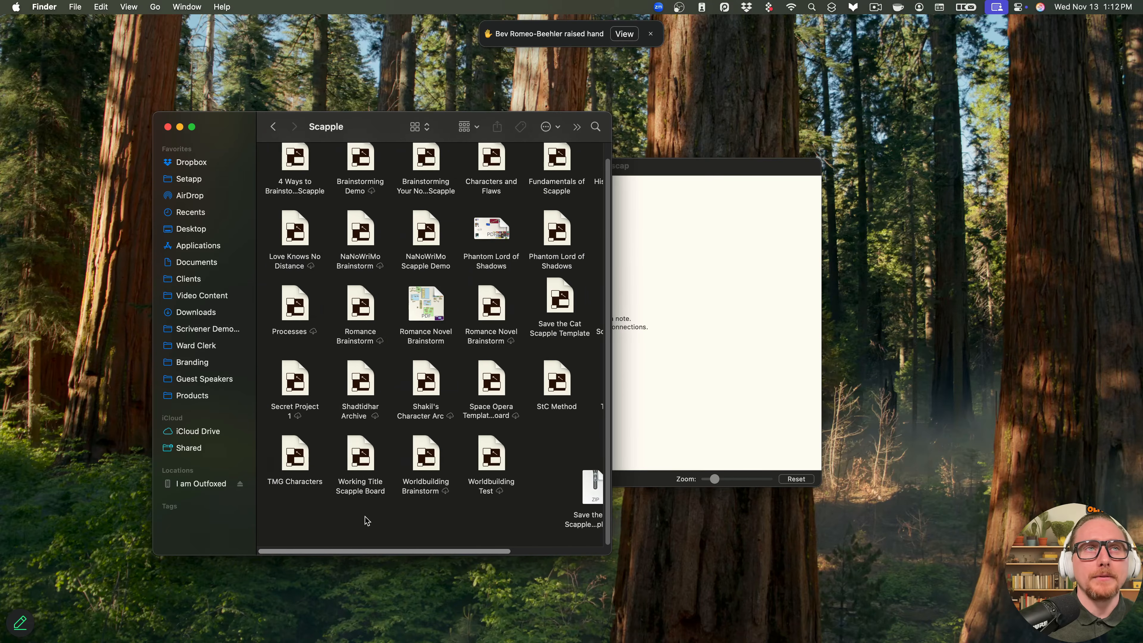
pyautogui.click(167, 127)
# - Return to Scapple's My First Scapple Board window and create another new blank document
pyautogui.click(671, 252)
pyautogui.moveTo(616, 170); pyautogui.dragTo(626, 168)
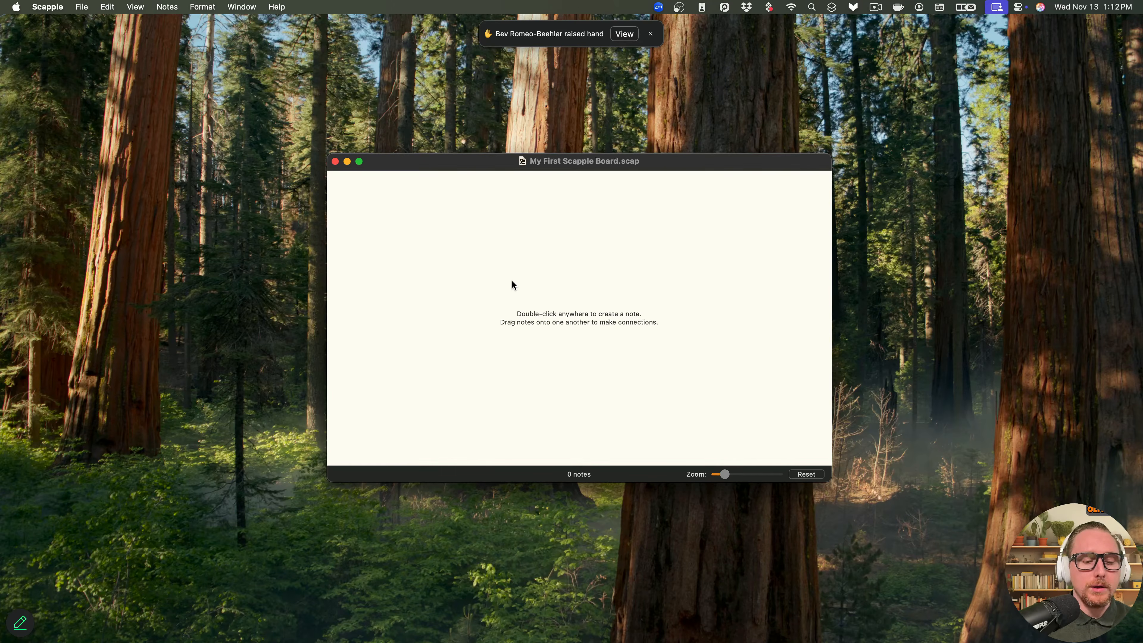
pyautogui.press('super+n')
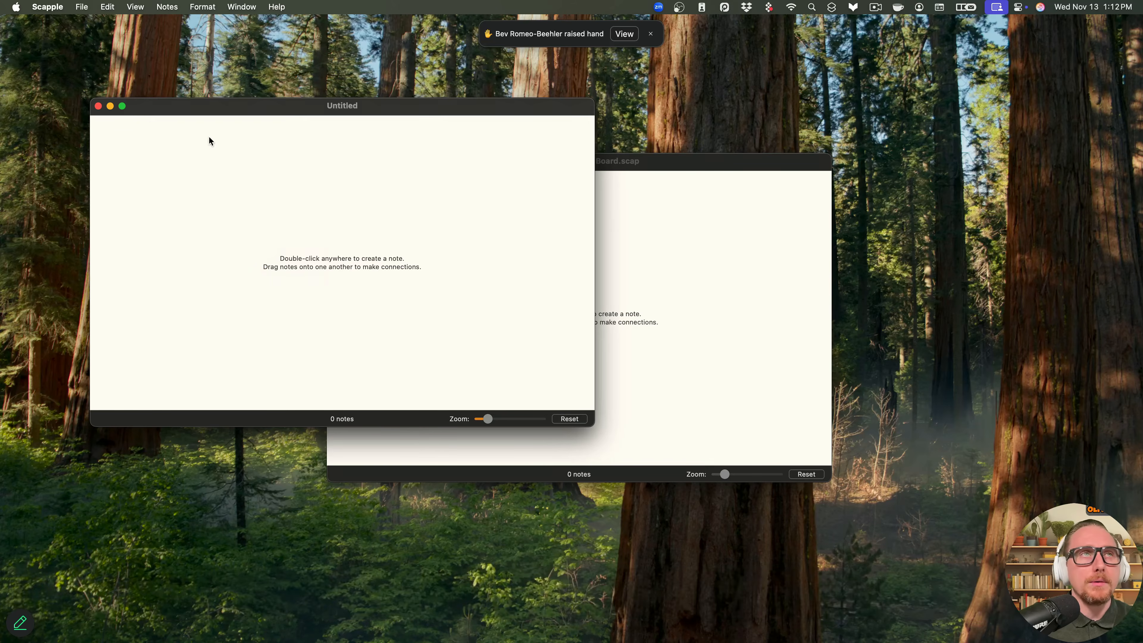
# - Close the blank Untitled document and move the My First Scapple Board window slightly lower on the desktop
pyautogui.click(98, 106)
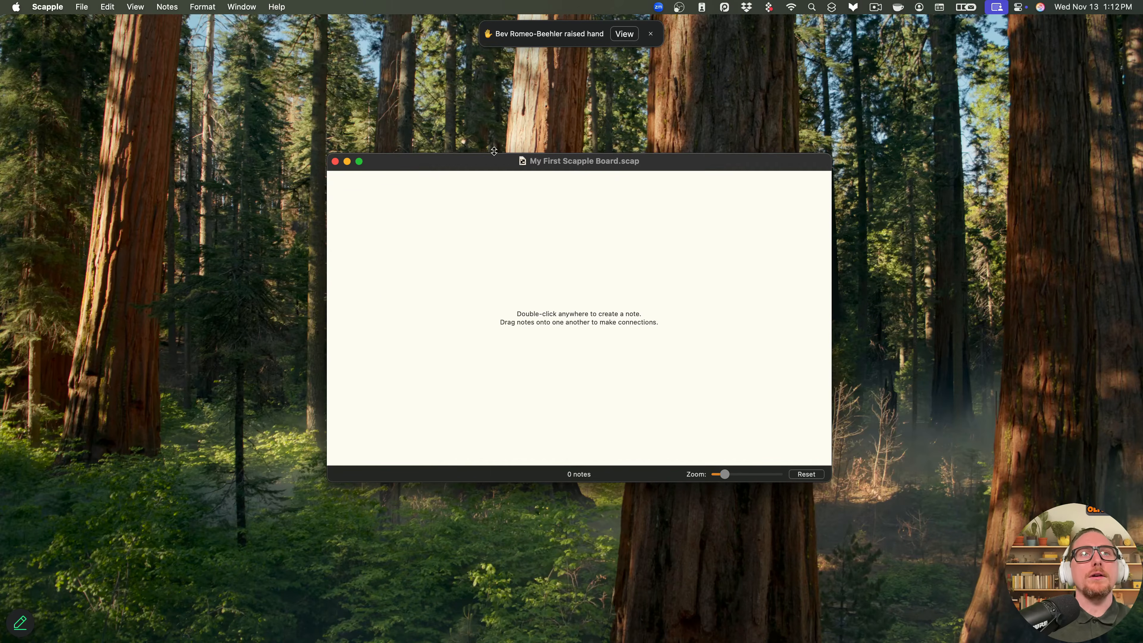
pyautogui.moveTo(497, 161); pyautogui.dragTo(497, 172)
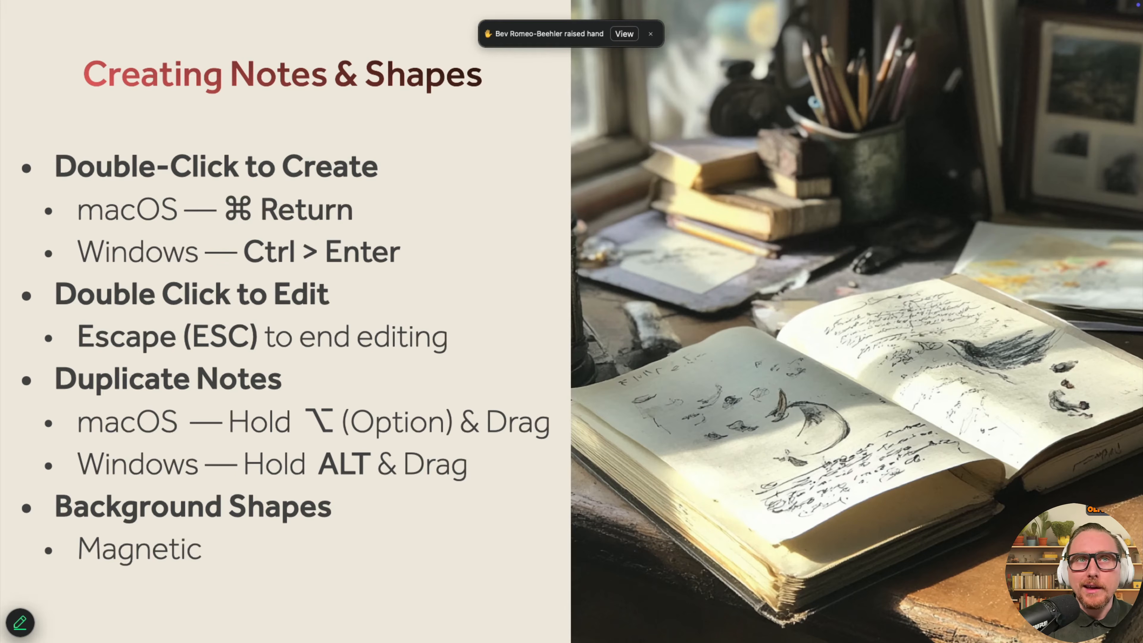
# - Return from the slides to Scapple, create a note reading "Type in it!" on the empty board and move it slightly up
pyautogui.press('super+Tab')
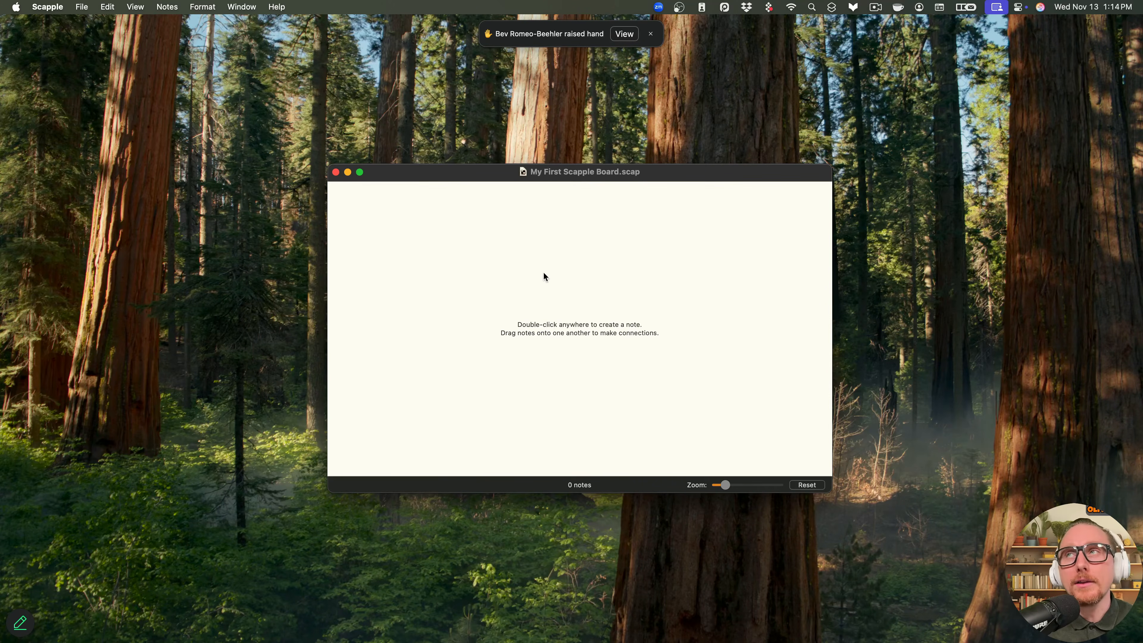
pyautogui.doubleClick(546, 315)
pyautogui.click(650, 399)
pyautogui.doubleClick(577, 314)
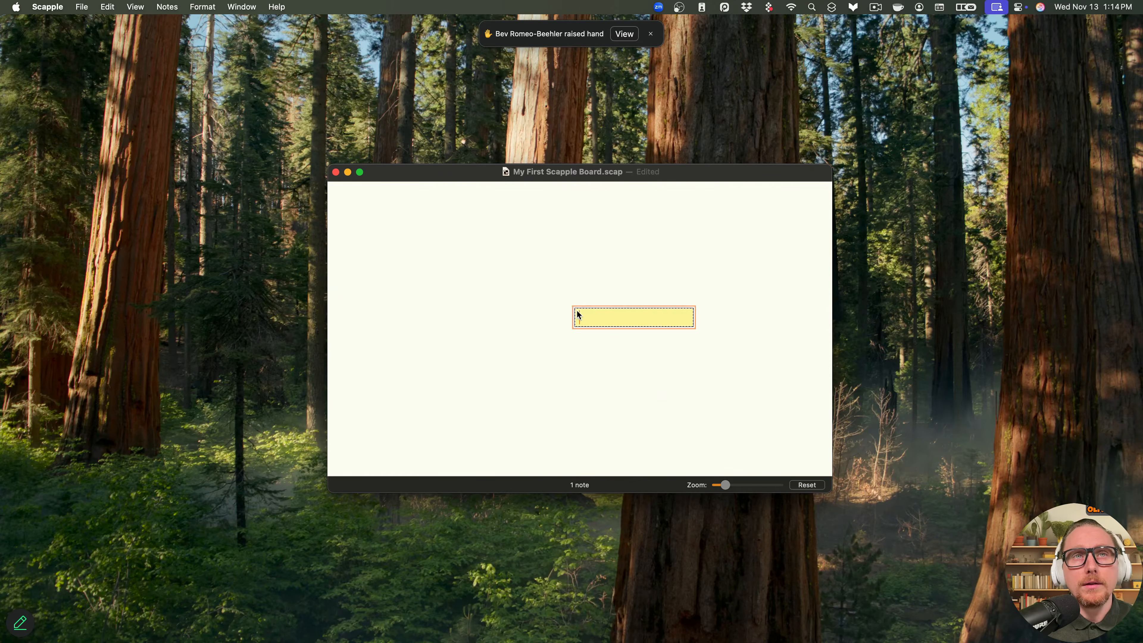
pyautogui.write('Tpye')
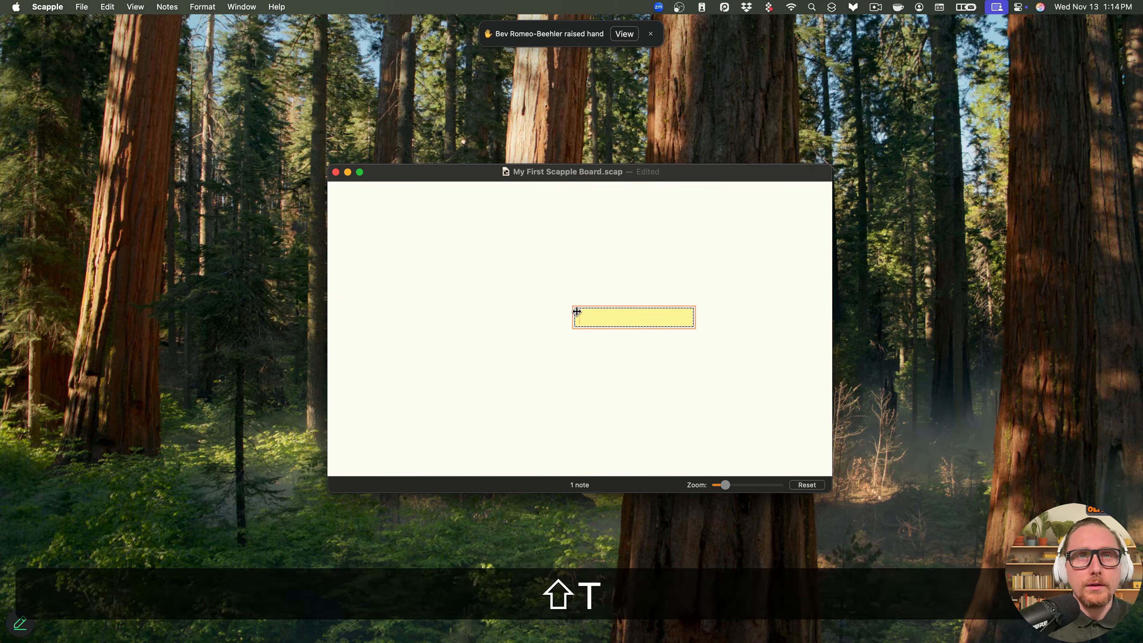
pyautogui.press('BackSpace')
pyautogui.press('BackSpace')
pyautogui.press('BackSpace')
pyautogui.write('ype in')
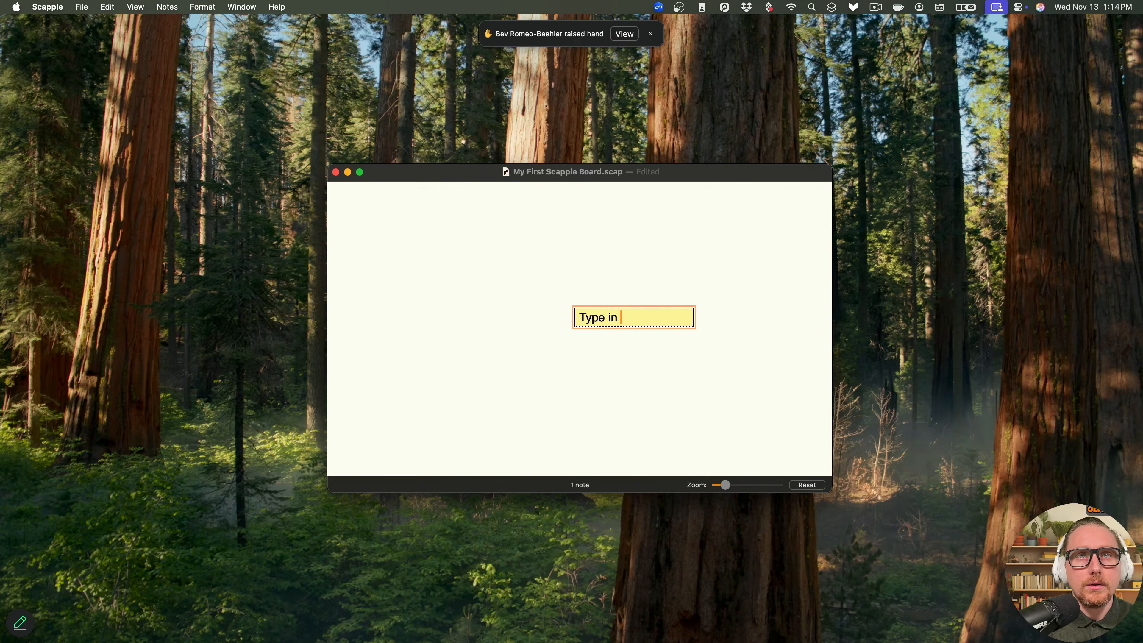
pyautogui.press('BackSpace')
pyautogui.write('it!')
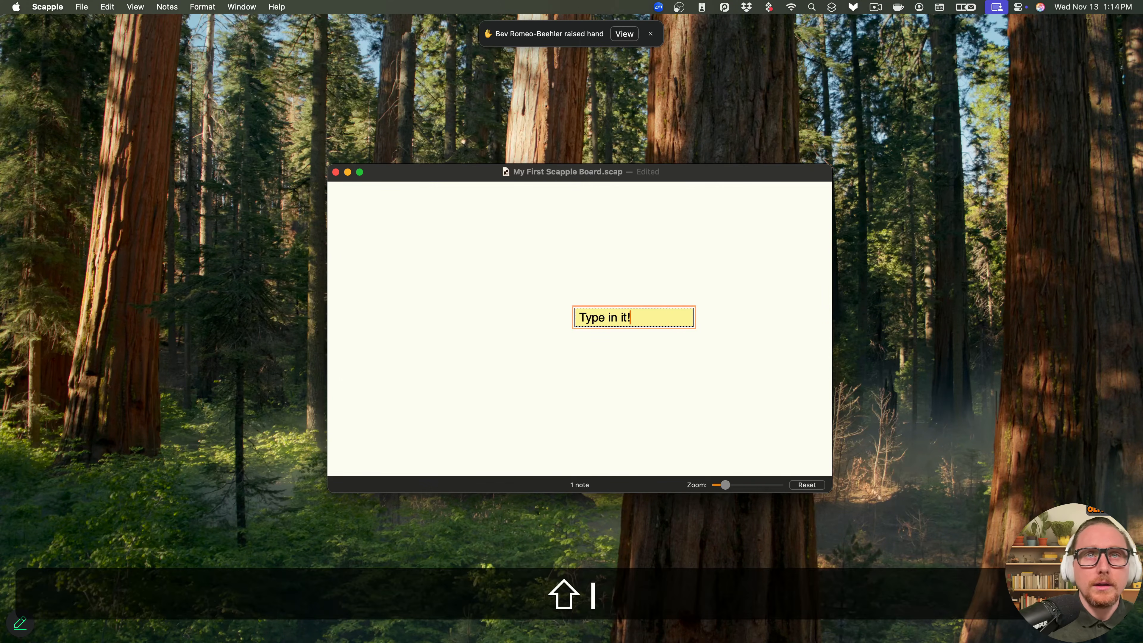
pyautogui.click(726, 339)
pyautogui.moveTo(629, 325); pyautogui.dragTo(653, 286)
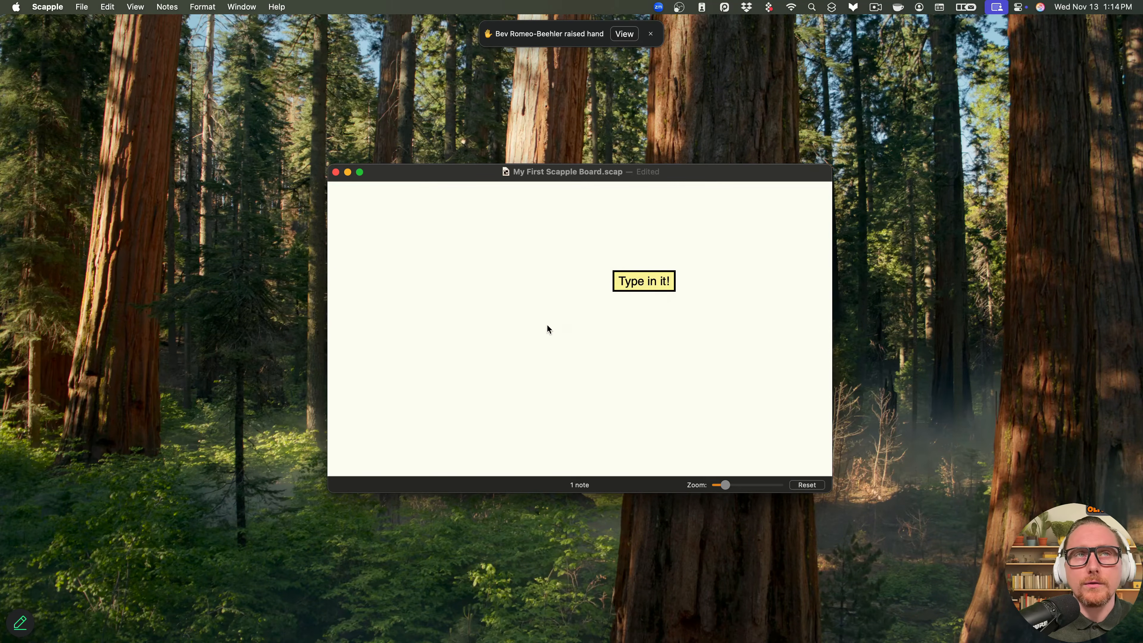
# - Look at the default settings for new notes in the application preferences, closing the preferences when done
pyautogui.click(59, 7)
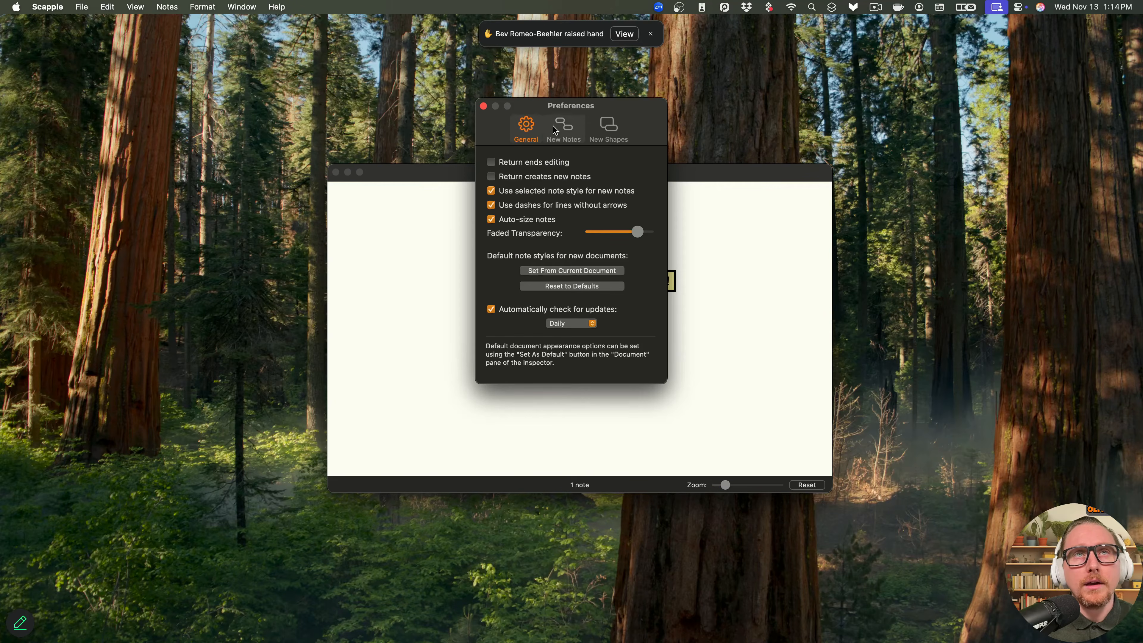
pyautogui.click(563, 131)
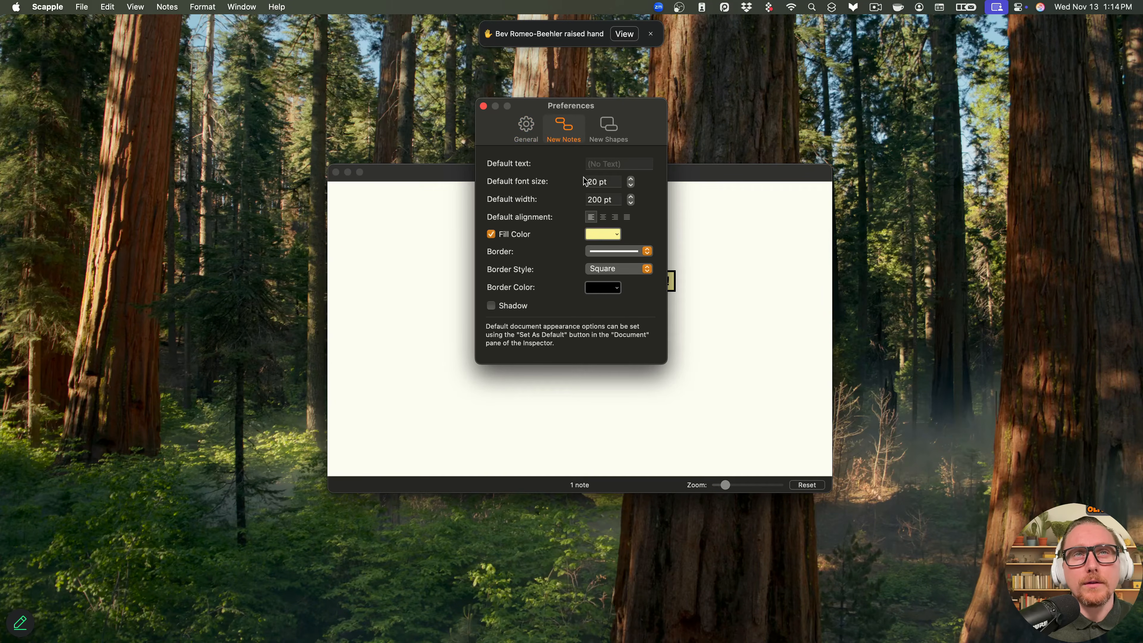
pyautogui.click(484, 106)
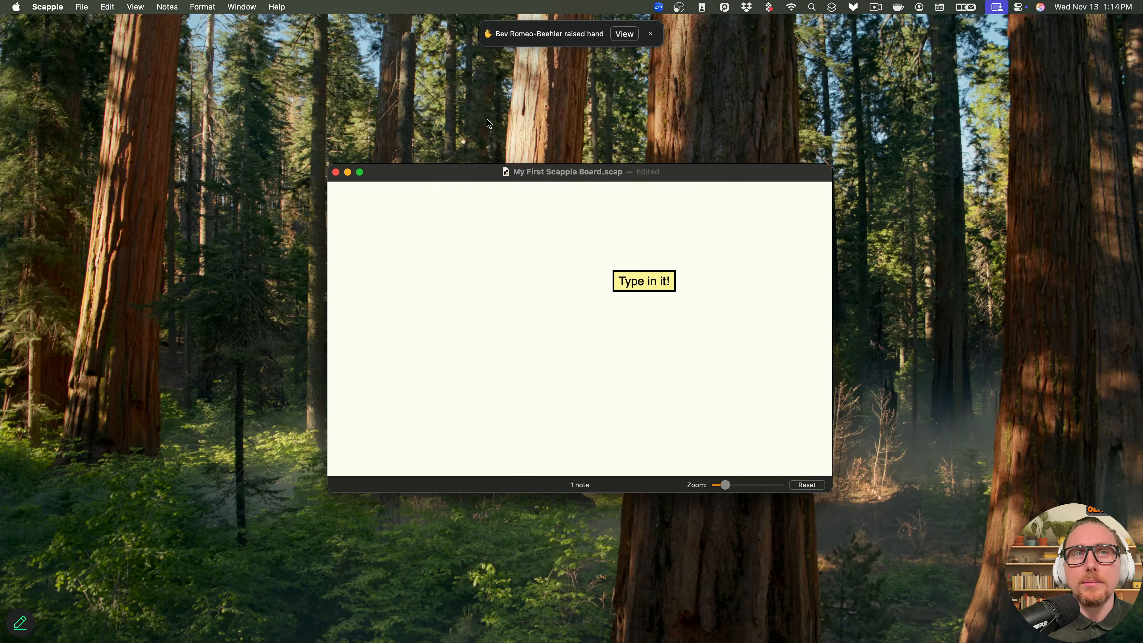
# - Move the "Type in it!" note further left and try widening it, ending with the width fitted to its text
pyautogui.moveTo(648, 284)
pyautogui.mouseDown()
pyautogui.moveTo(518, 272)
pyautogui.moveTo(627, 274)
pyautogui.mouseUp()
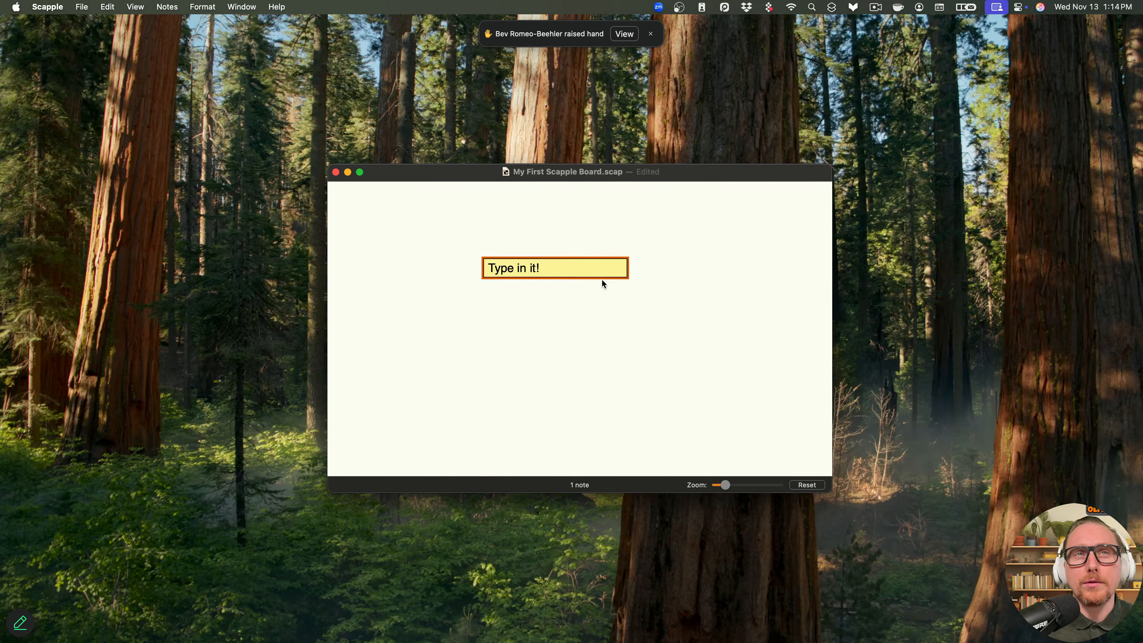
pyautogui.click(591, 287)
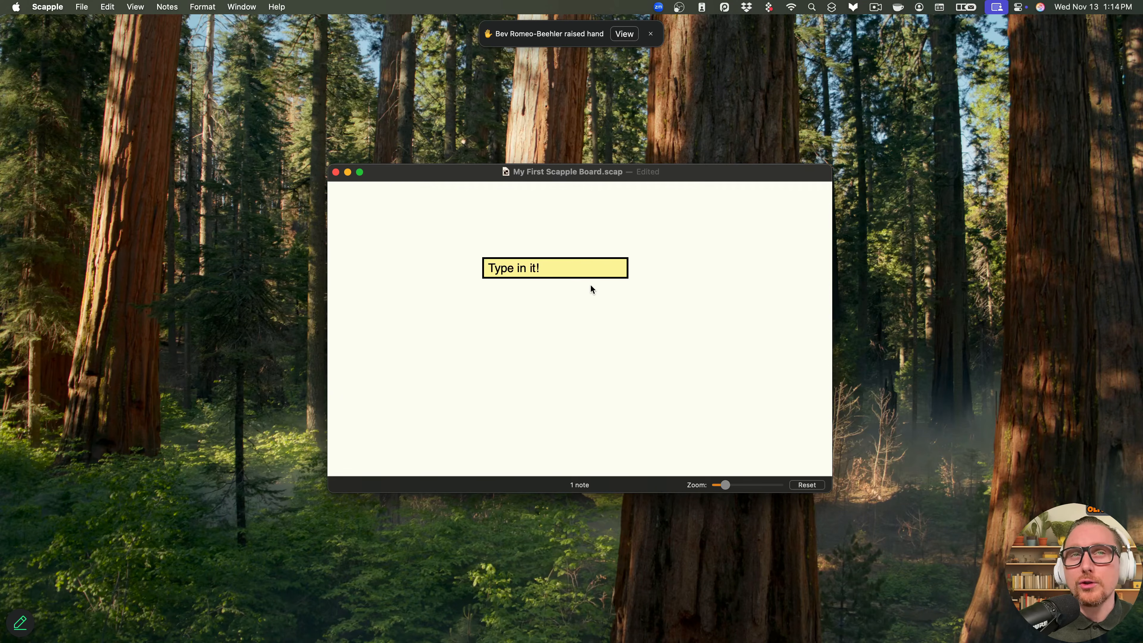
pyautogui.moveTo(627, 271); pyautogui.dragTo(545, 269)
# - Create a second note reading "Type inside" and move it just below the "Type in it!" note
pyautogui.doubleClick(687, 270)
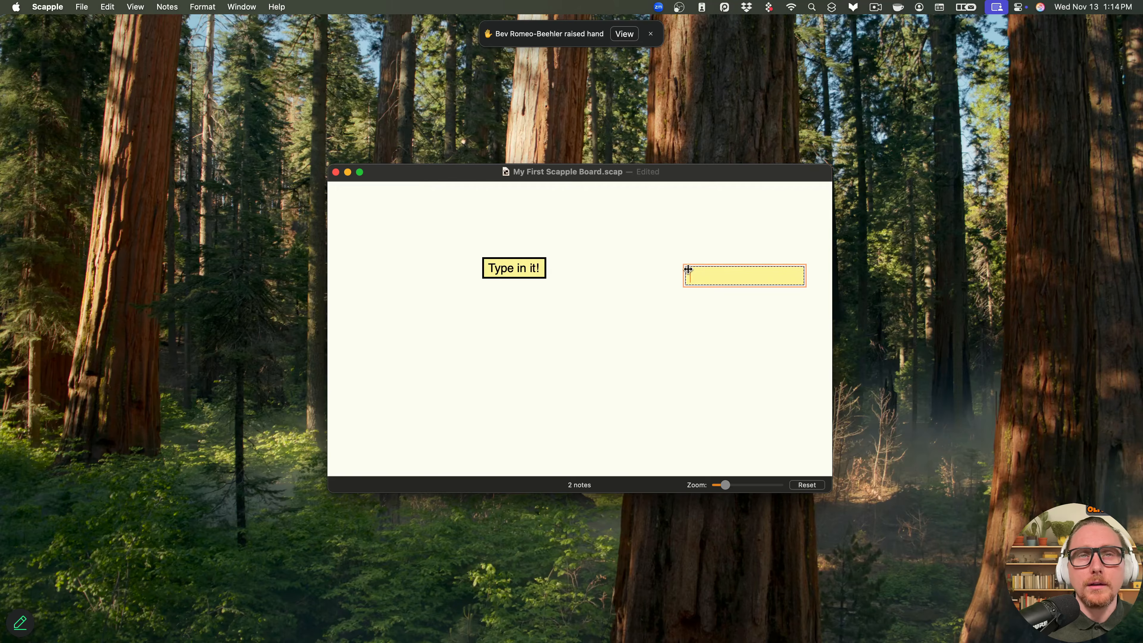
pyautogui.write('Type inside')
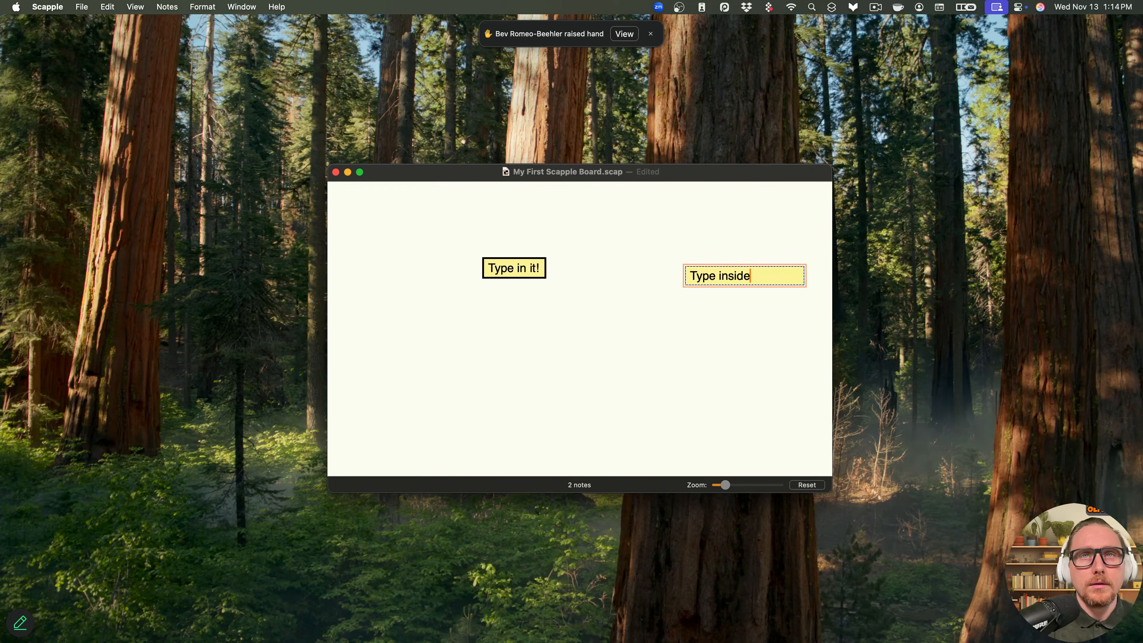
pyautogui.press('Return')
pyautogui.press('BackSpace')
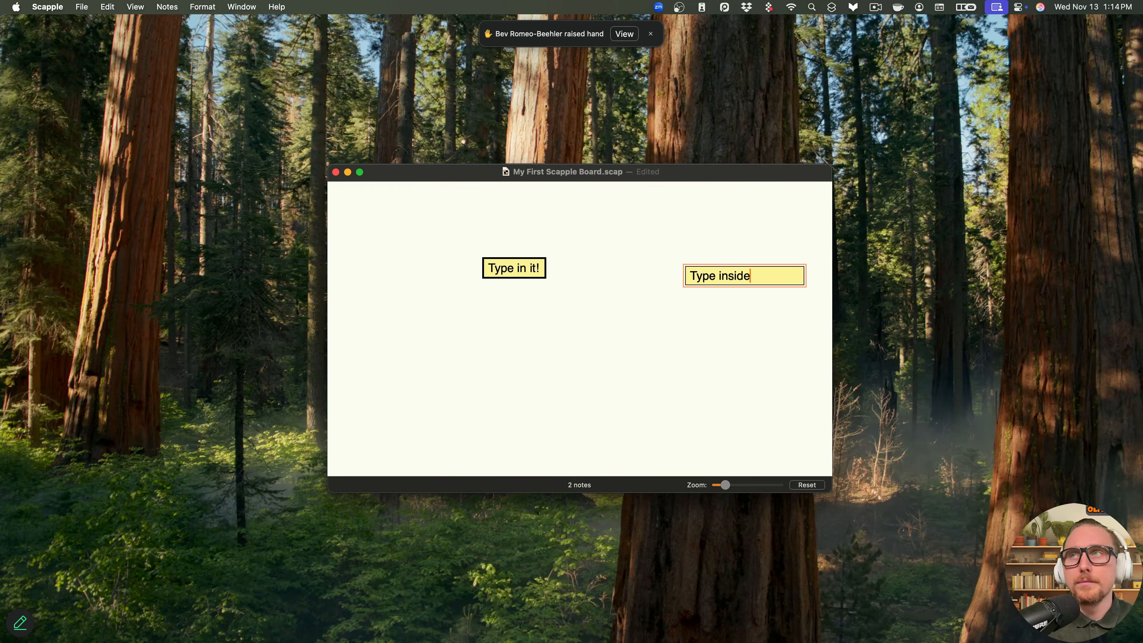
pyautogui.click(721, 311)
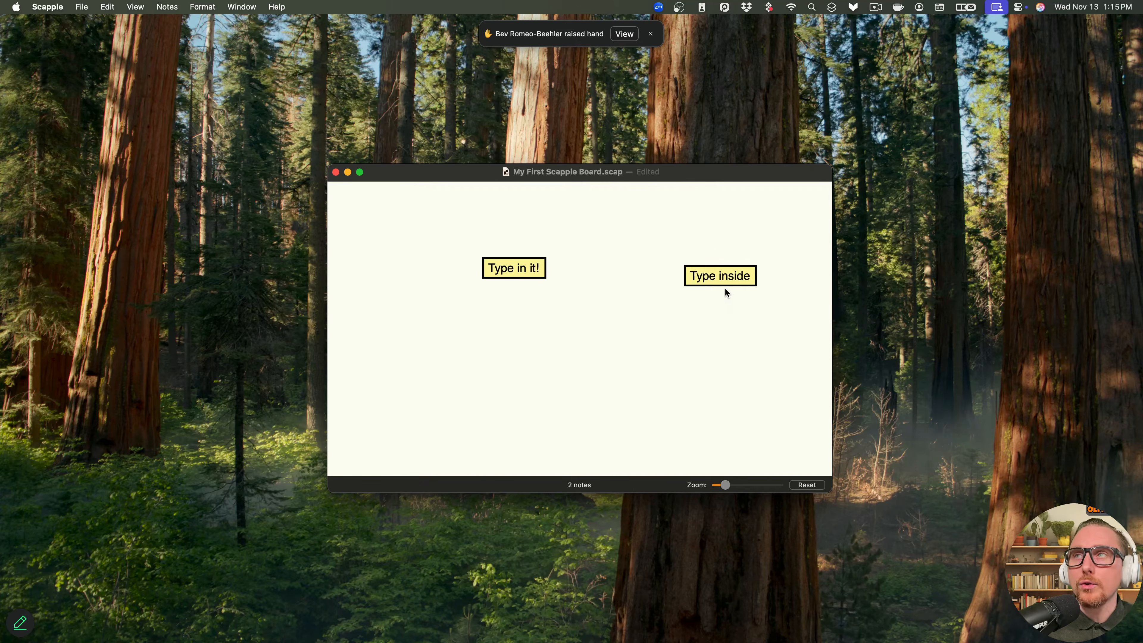
pyautogui.doubleClick(725, 281)
pyautogui.moveTo(718, 276); pyautogui.dragTo(567, 322)
pyautogui.click(740, 309)
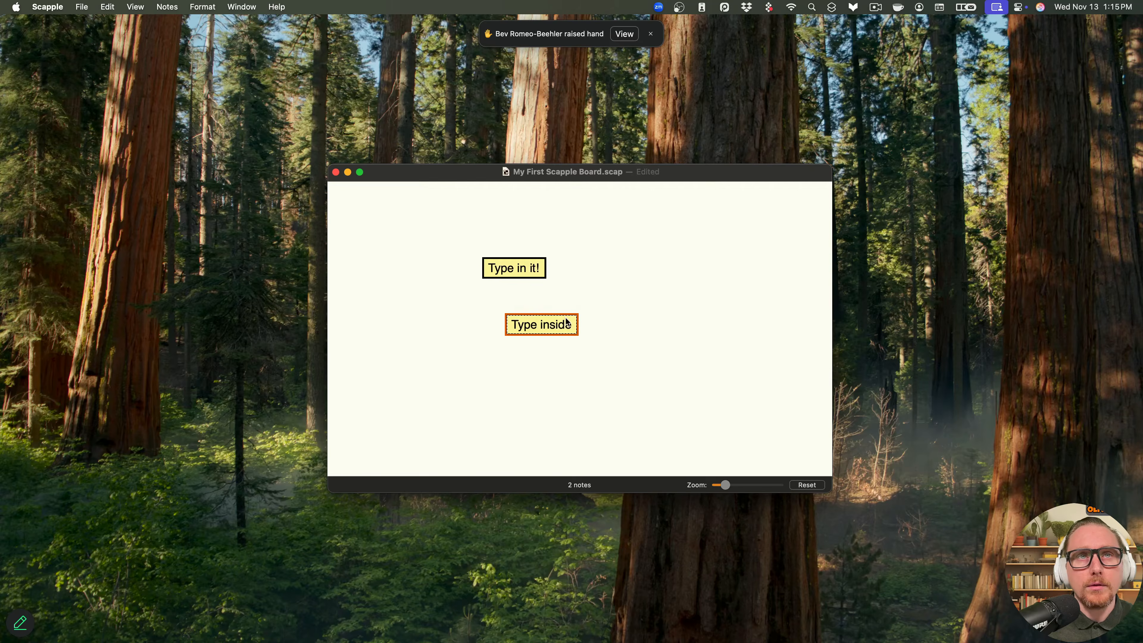
# - Add a blank line and the text "I keep writing!" to the "Type inside" note and finish editing it
pyautogui.doubleClick(574, 324)
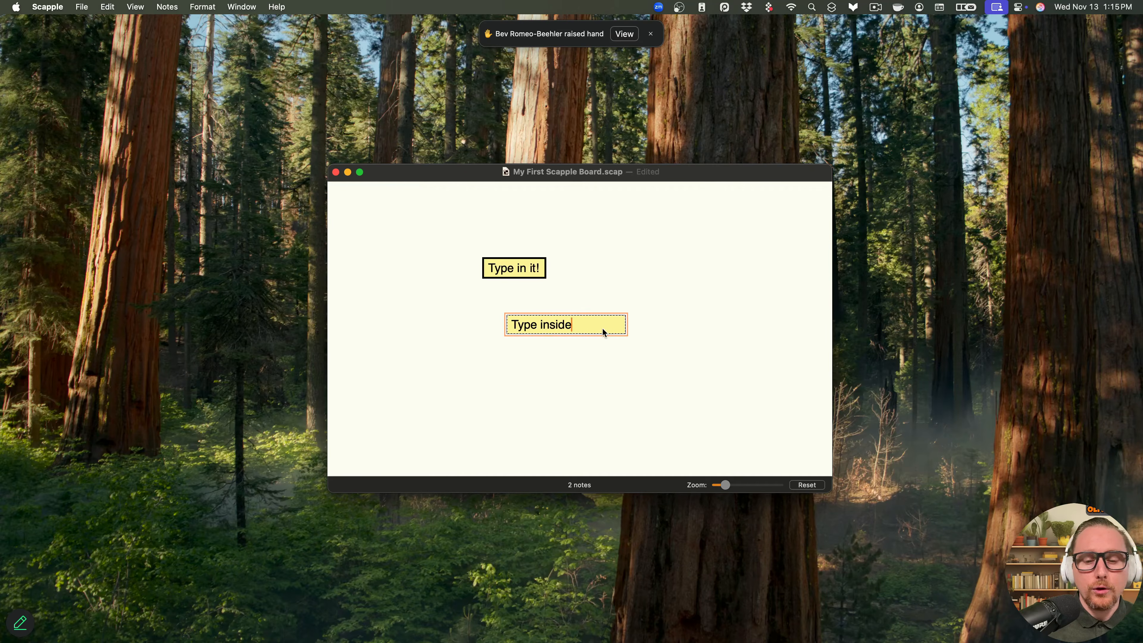
pyautogui.press('Return')
pyautogui.press('Return')
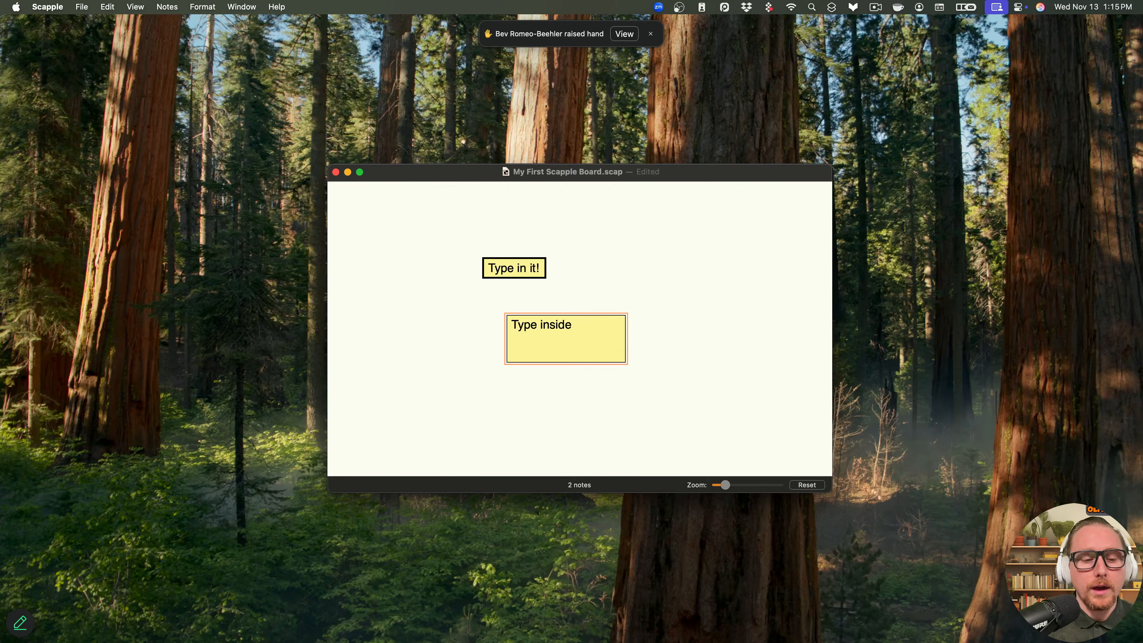
pyautogui.write('And')
pyautogui.press('BackSpace')
pyautogui.press('BackSpace')
pyautogui.press('BackSpace')
pyautogui.write('I k')
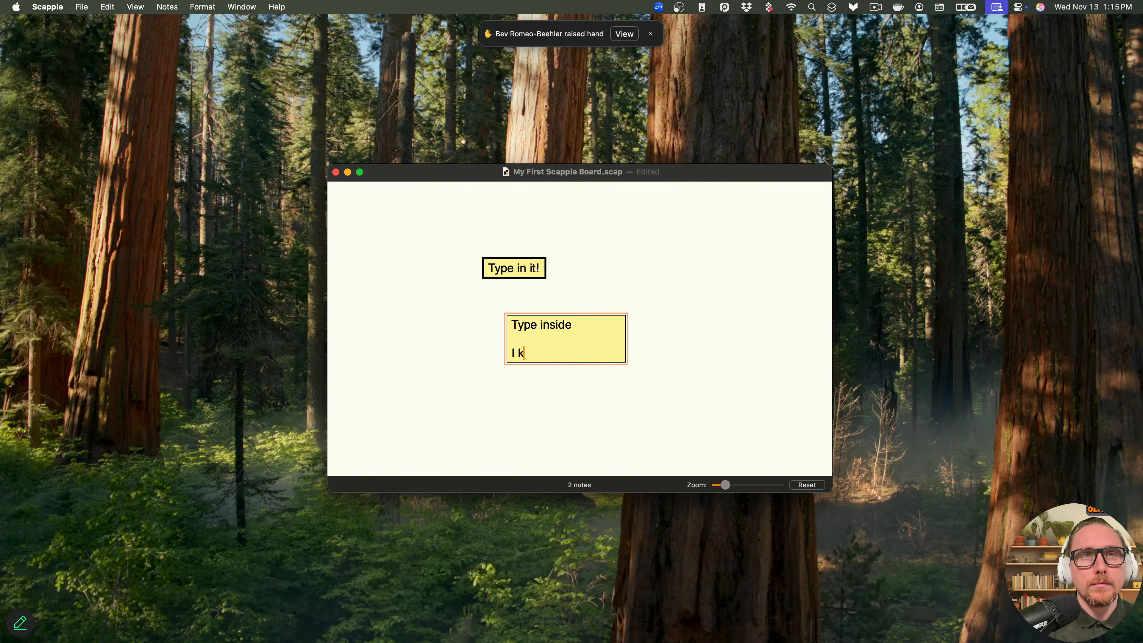
pyautogui.write('eep writing')
pyautogui.press('BackSpace')
pyautogui.press('BackSpace')
pyautogui.press('BackSpace')
pyautogui.write('ing')
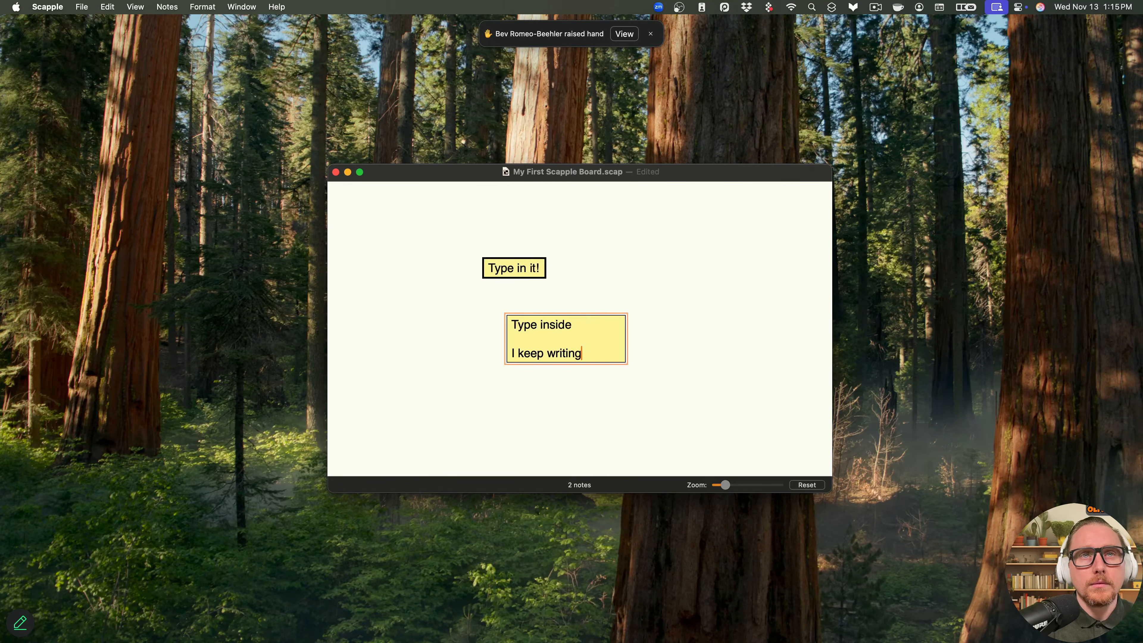
pyautogui.write('!')
pyautogui.press('Escape')
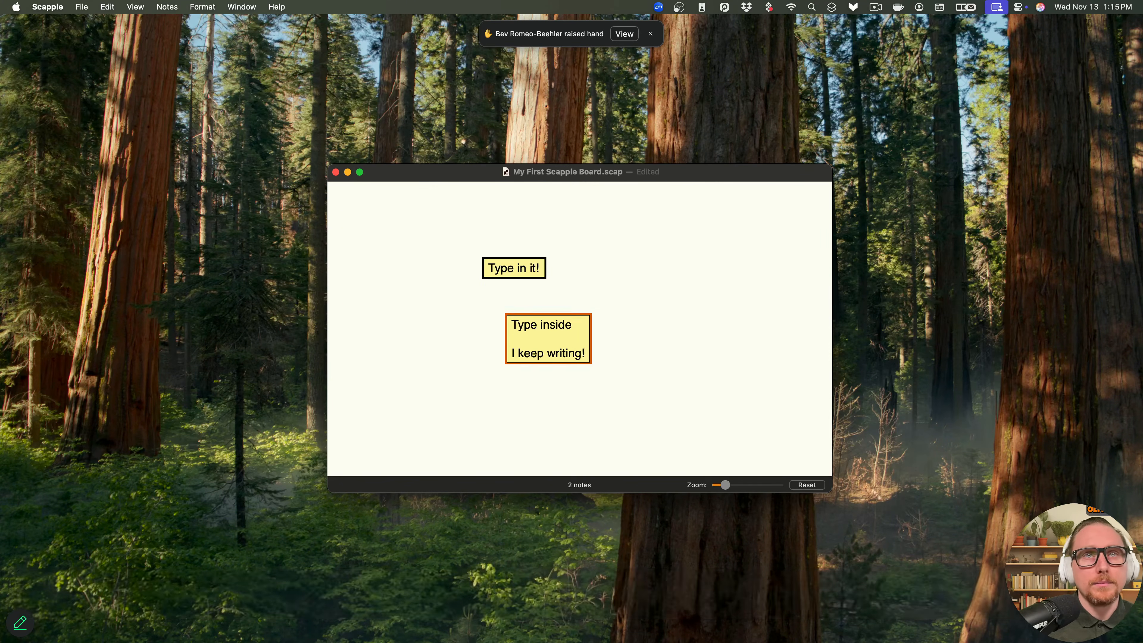
pyautogui.doubleClick(575, 353)
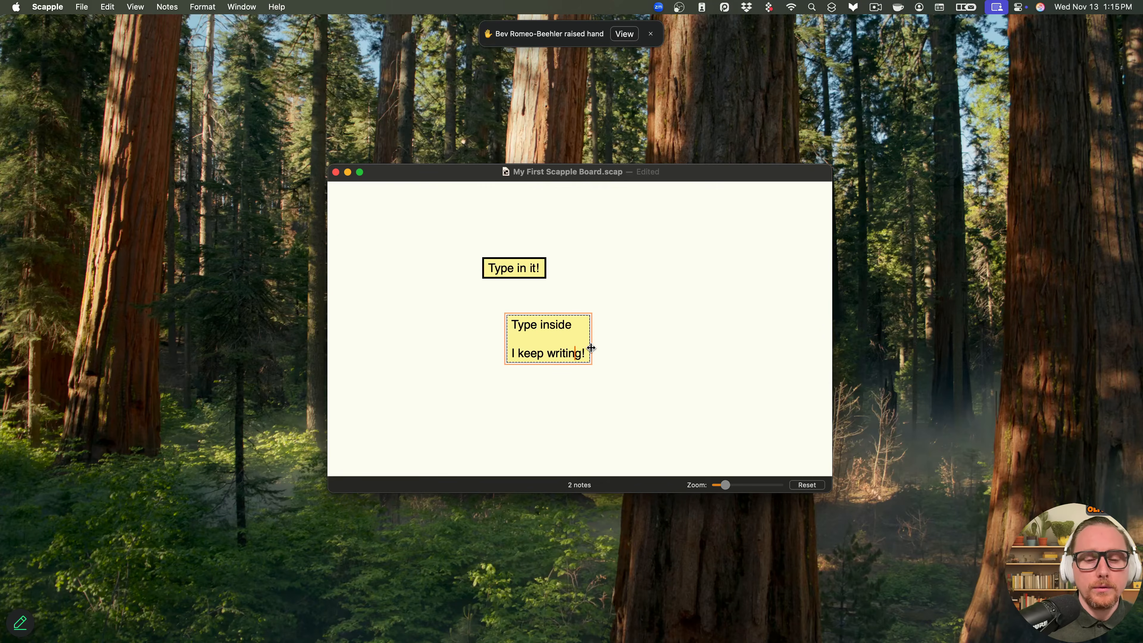
pyautogui.click(764, 335)
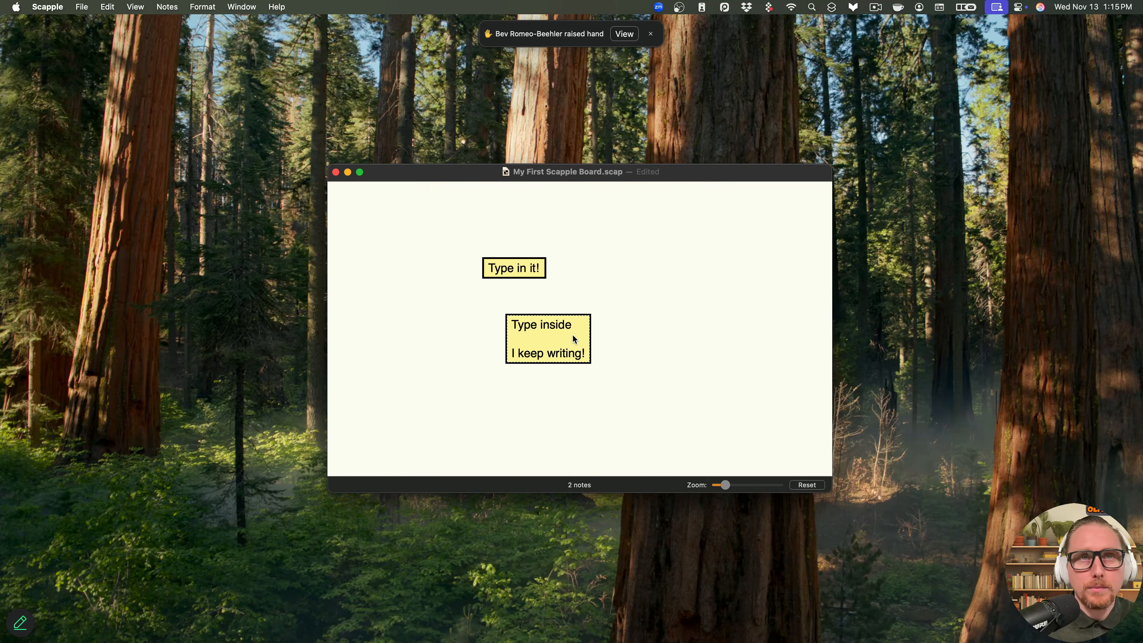
# - Duplicate both the "Type inside" note and the "Type in it!" note, placing each copy directly to the right of its original
pyautogui.press('alt')
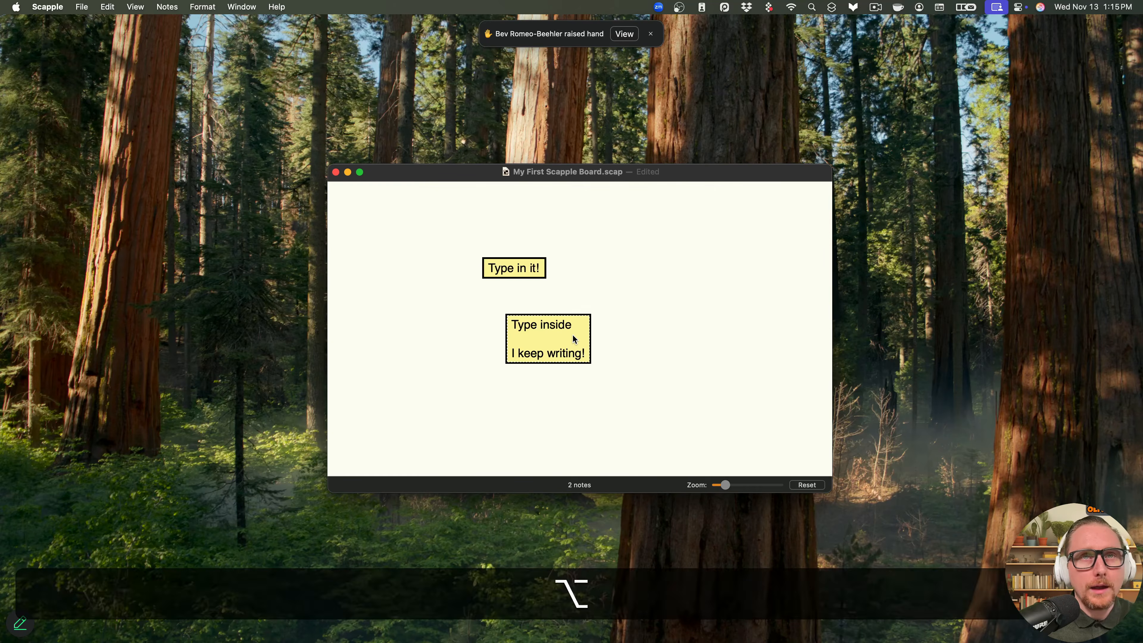
pyautogui.moveTo(575, 338); pyautogui.dragTo(663, 333)
pyautogui.press('alt')
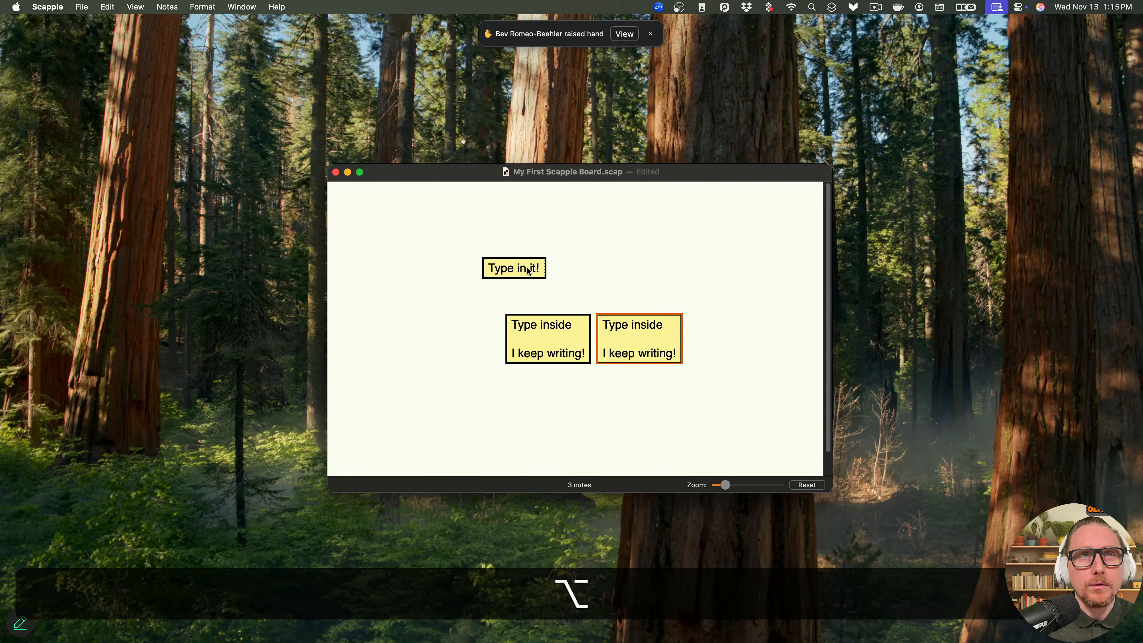
pyautogui.moveTo(526, 269); pyautogui.dragTo(605, 269)
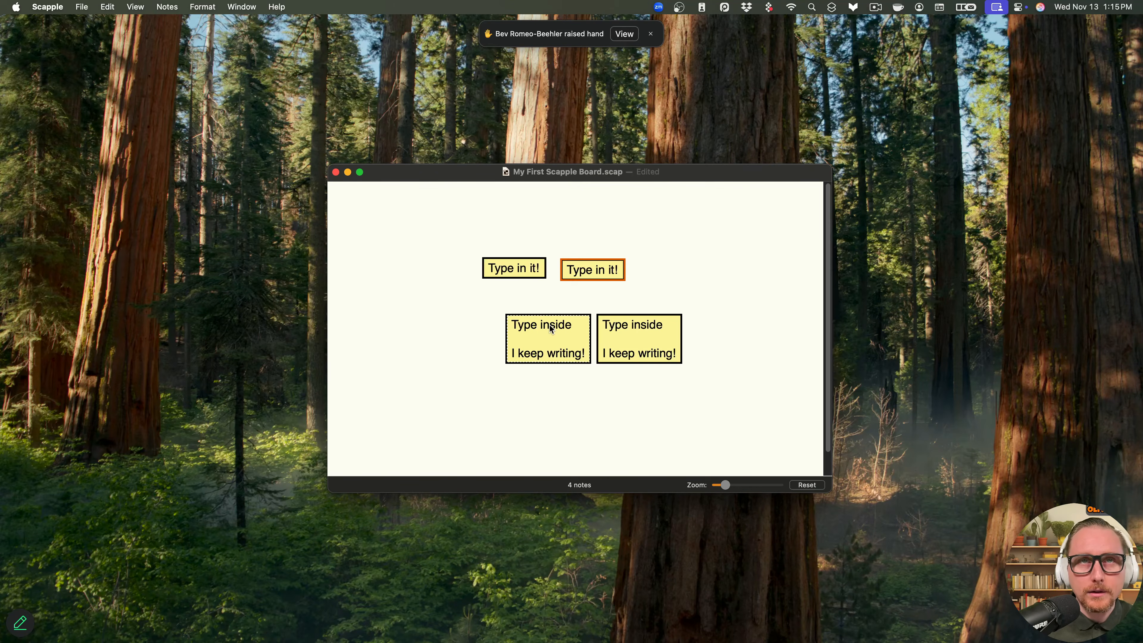
# - Make the board window full screen and move all four notes together toward the middle of the canvas
pyautogui.click(359, 174)
pyautogui.moveTo(435, 309); pyautogui.dragTo(110, 87)
pyautogui.moveTo(184, 108); pyautogui.dragTo(456, 245)
pyautogui.click(699, 265)
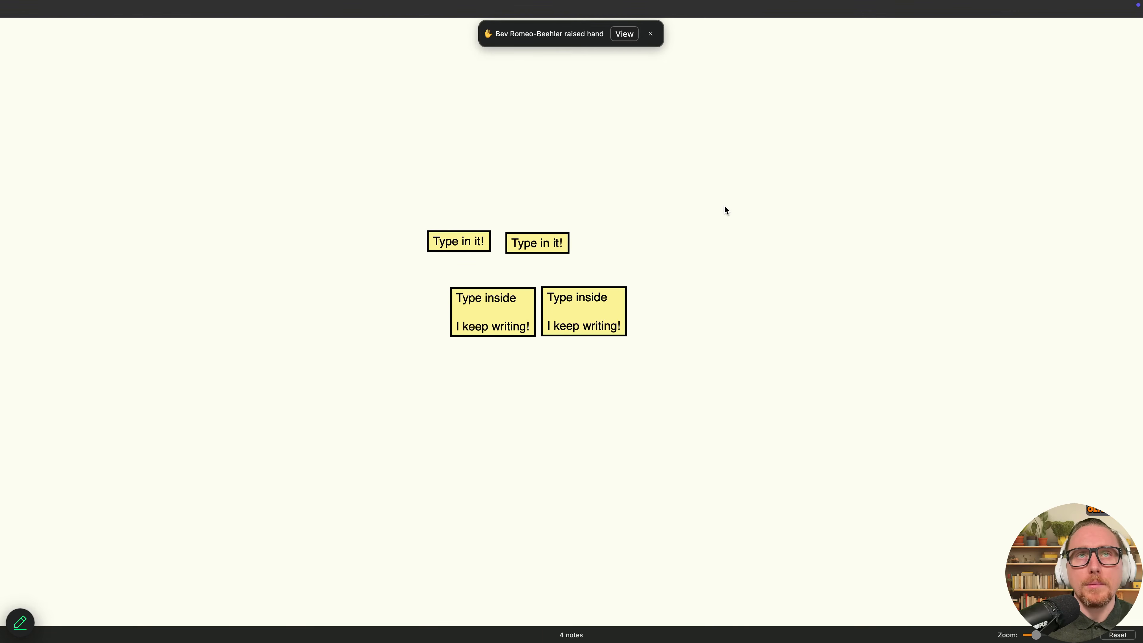
# - Add a background shape to the board and position and enlarge it so that it encloses all four notes
pyautogui.rightClick(741, 206)
pyautogui.moveTo(753, 210)
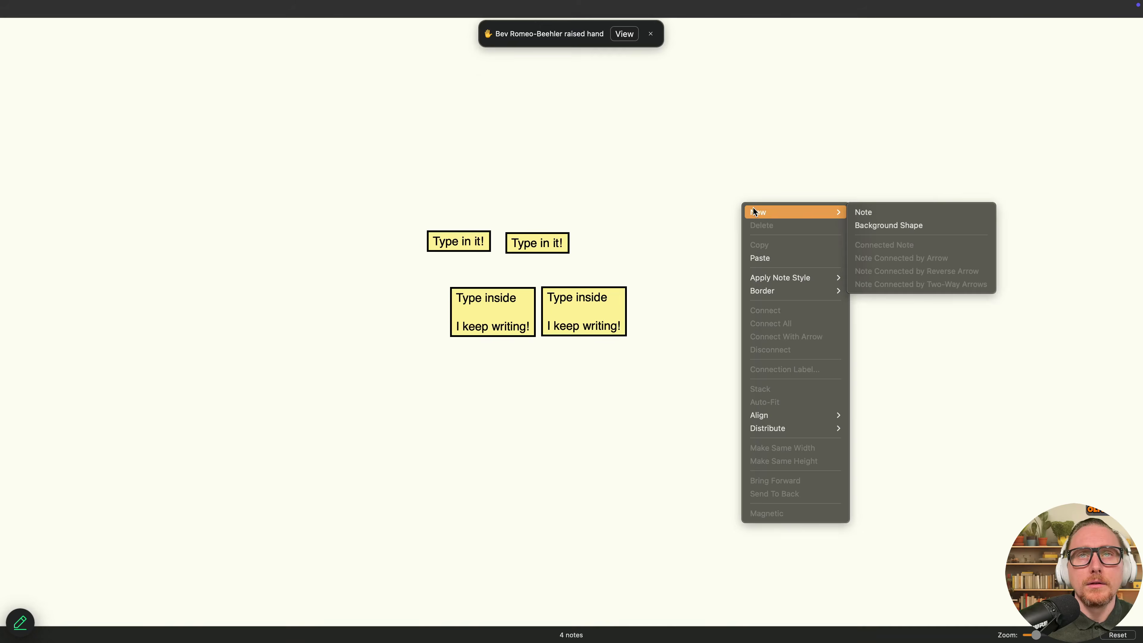
pyautogui.click(878, 227)
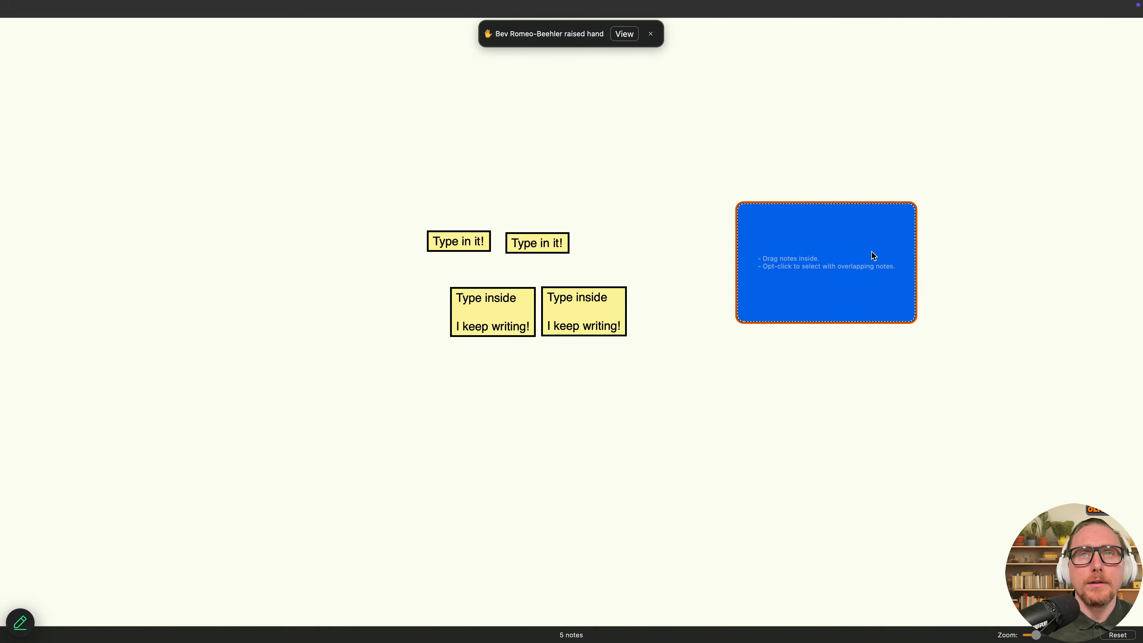
pyautogui.moveTo(872, 253); pyautogui.dragTo(710, 392)
pyautogui.moveTo(246, 308); pyautogui.dragTo(409, 306)
pyautogui.click(620, 304)
# - Move the blue background shape together with its notes and check whether the shape is set to Magnetic
pyautogui.moveTo(765, 276); pyautogui.dragTo(720, 263)
pyautogui.rightClick(722, 257)
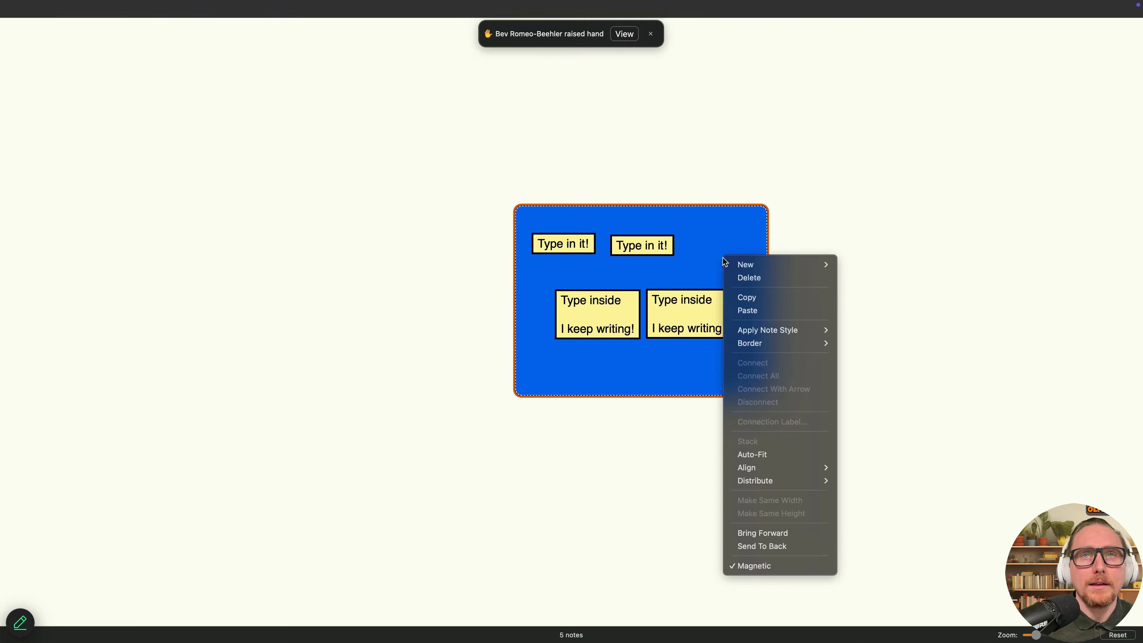
pyautogui.click(944, 221)
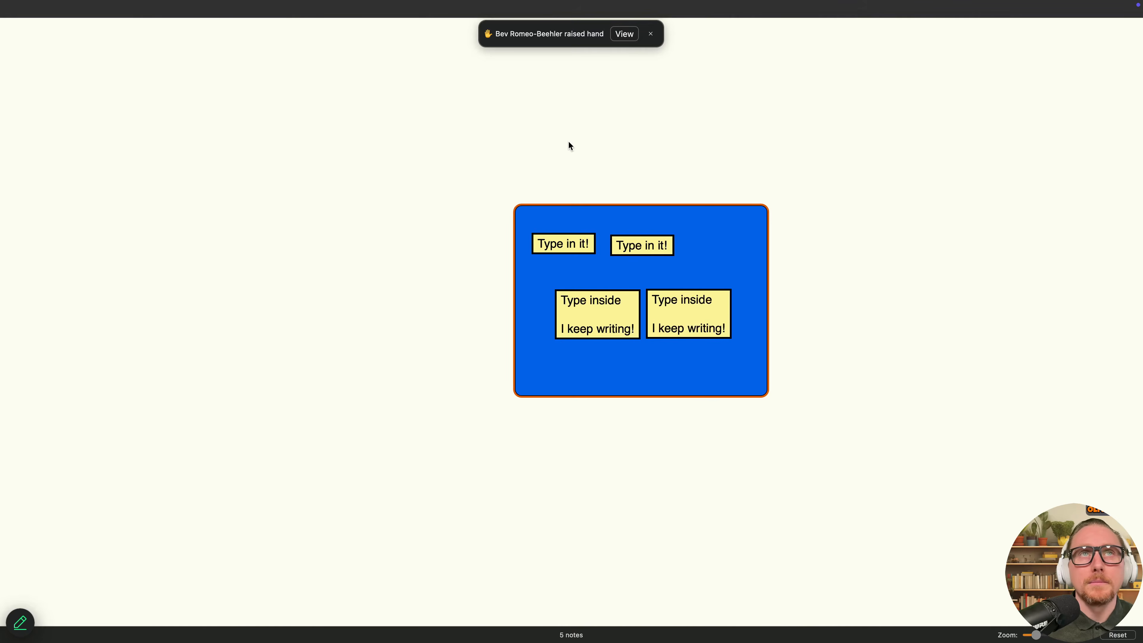
# - Show the Inspector beside the board, with the blue background shape selected
pyautogui.moveTo(334, 4)
pyautogui.click(276, 7)
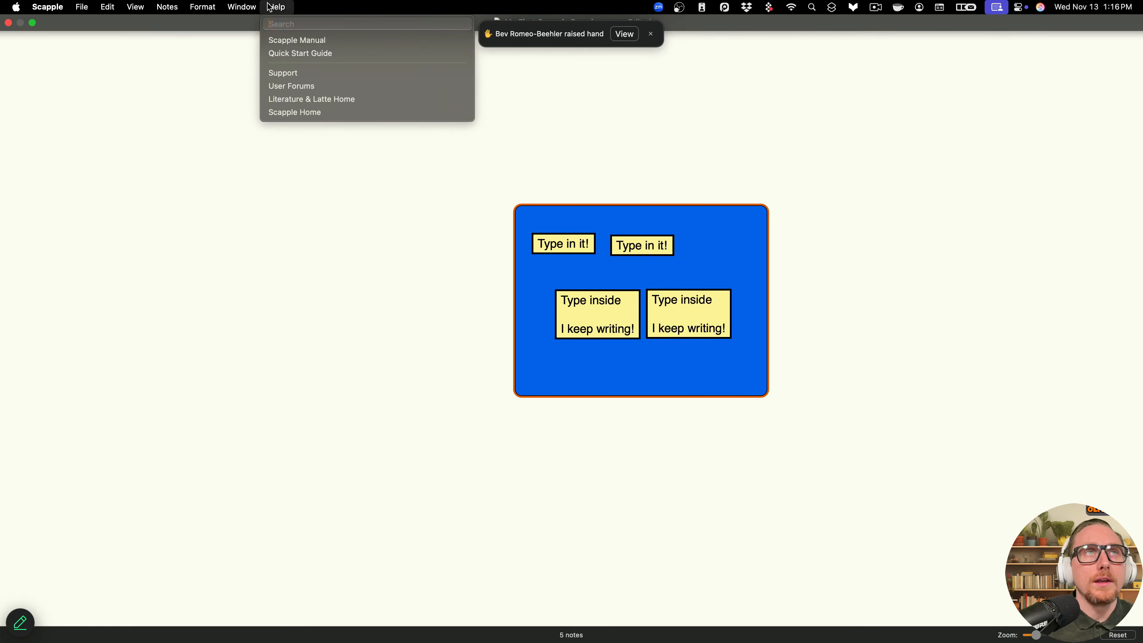
pyautogui.moveTo(202, 7)
pyautogui.moveTo(213, 26)
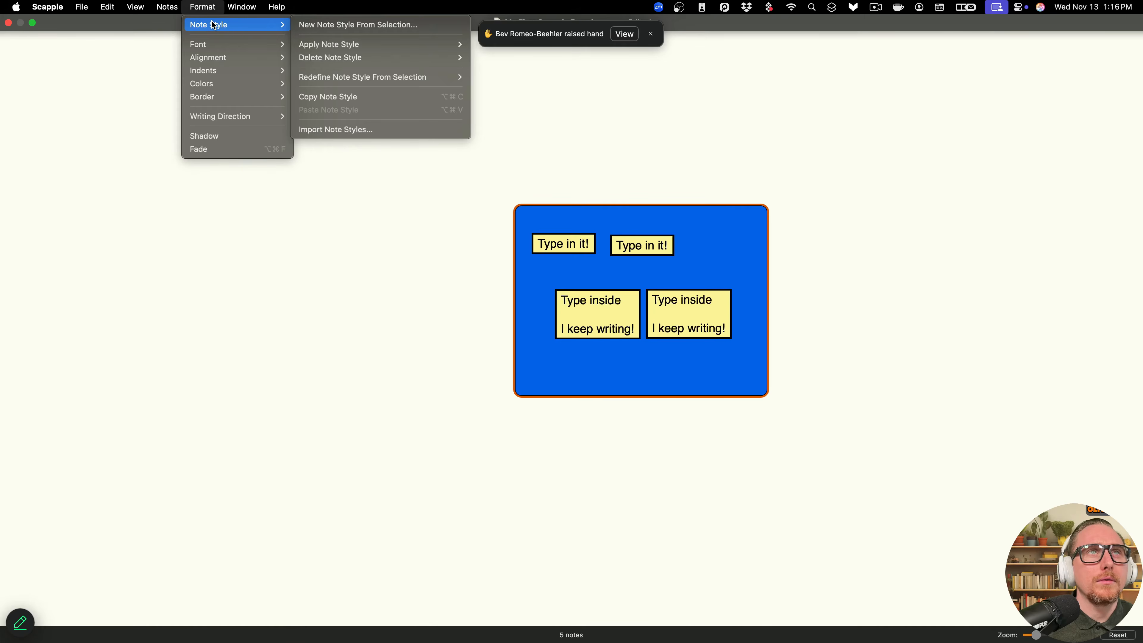
pyautogui.moveTo(270, 7)
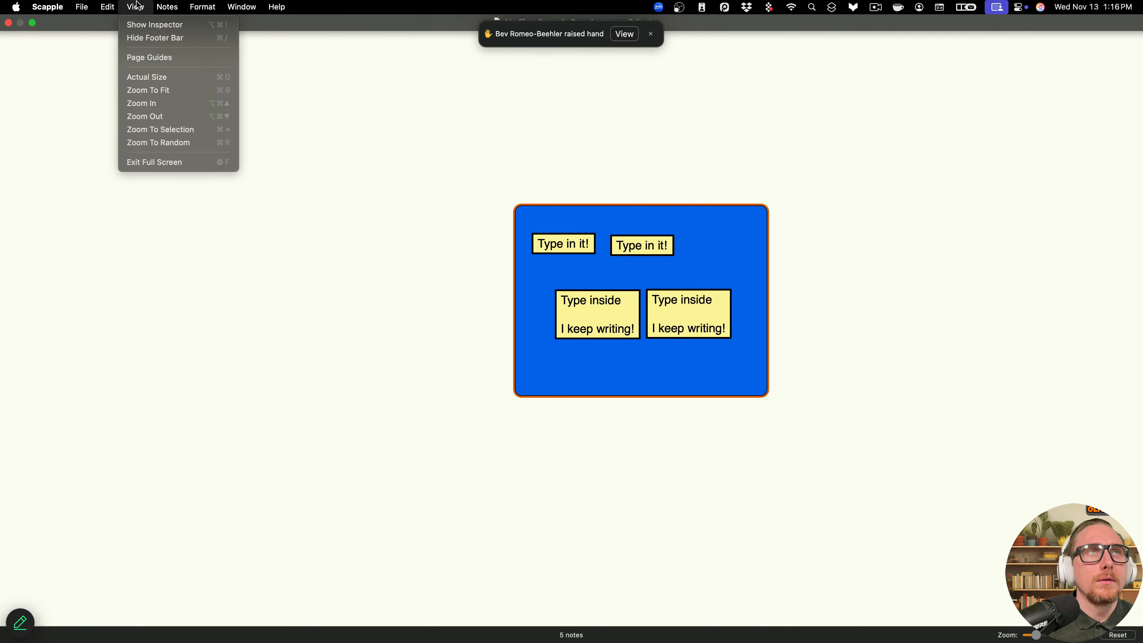
pyautogui.moveTo(135, 7)
pyautogui.click(149, 26)
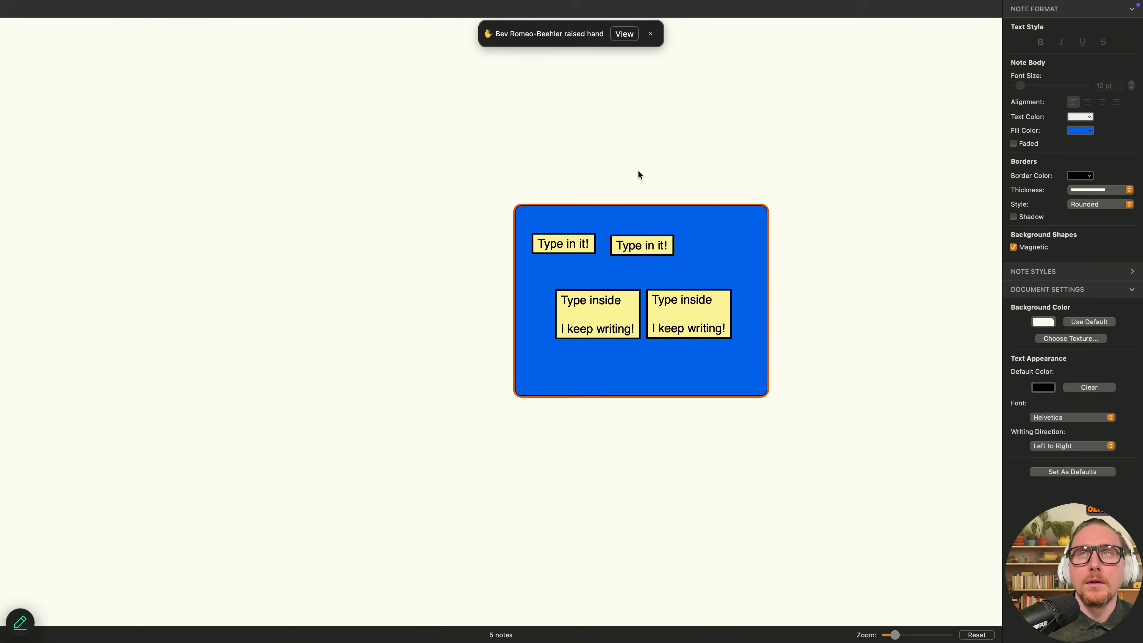
pyautogui.click(826, 234)
pyautogui.click(714, 251)
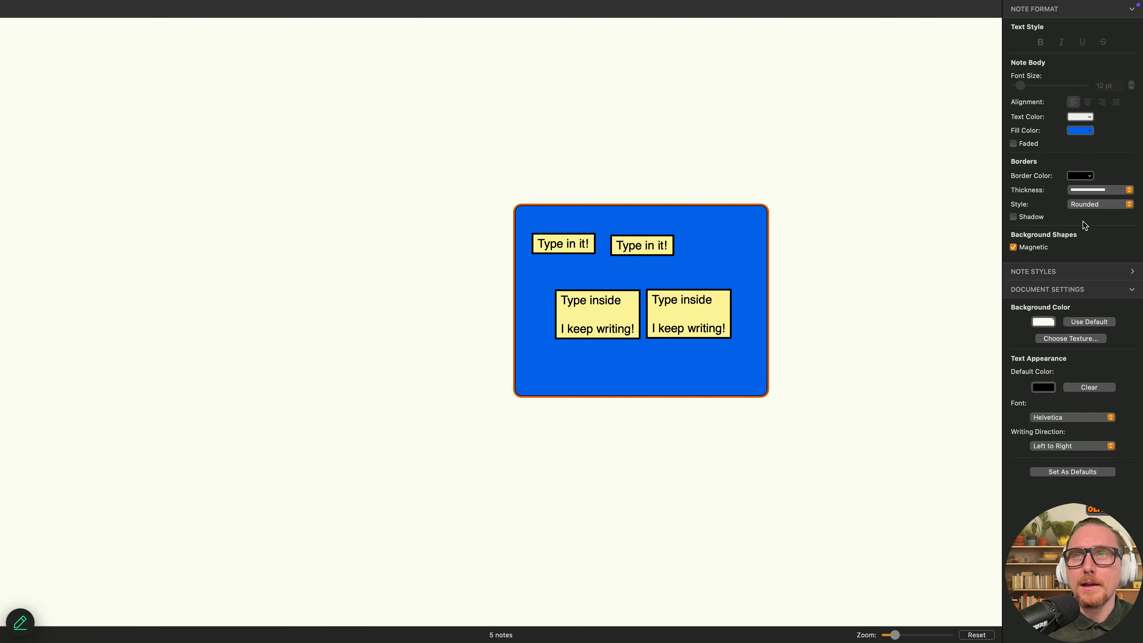
# - Switch the background shape's Magnetic option off and back on while moving the shape and its notes up and to the right on the canvas
pyautogui.click(1014, 248)
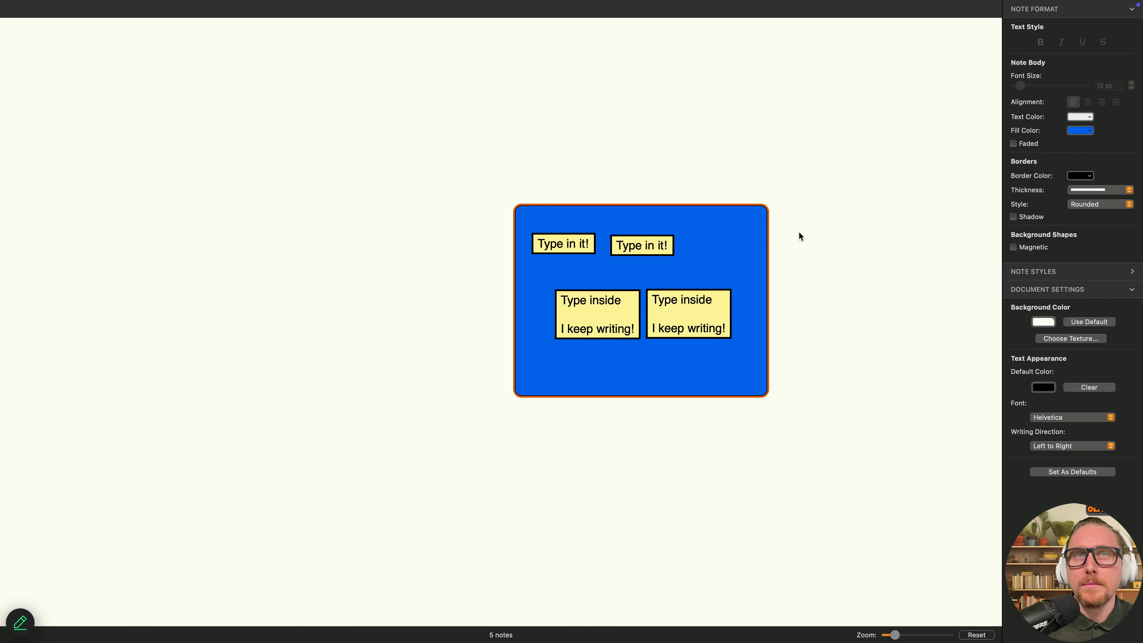
pyautogui.moveTo(747, 236); pyautogui.dragTo(833, 179)
pyautogui.click(670, 271)
# - Resize the background shape so that its edges fit more closely around the four notes
pyautogui.moveTo(610, 248); pyautogui.dragTo(577, 247)
pyautogui.moveTo(736, 334); pyautogui.dragTo(738, 297)
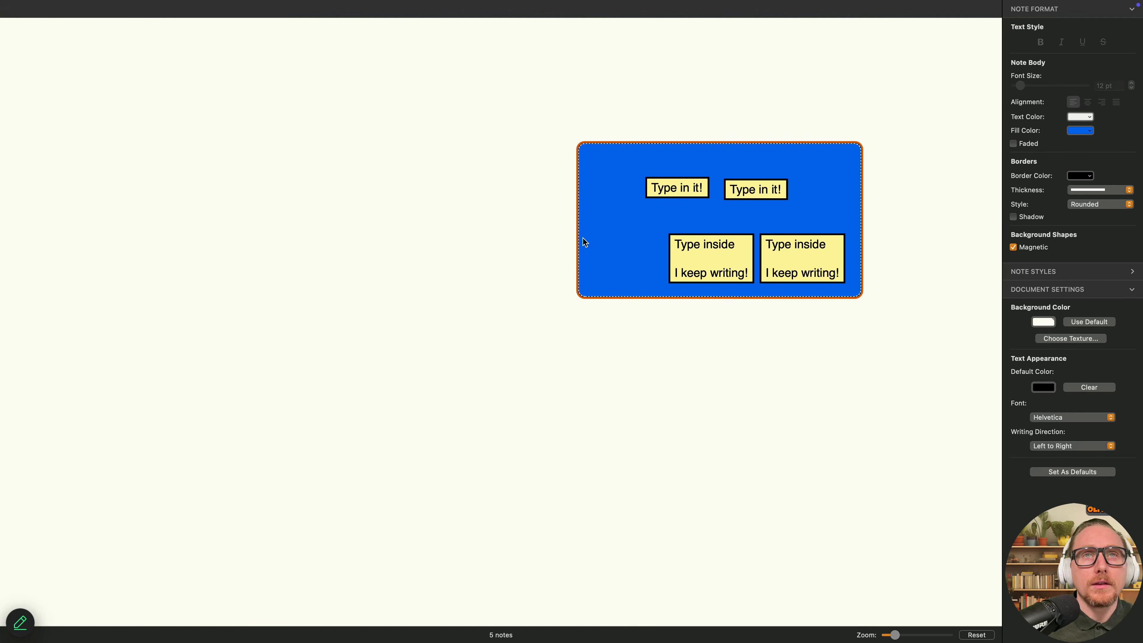
pyautogui.moveTo(582, 242); pyautogui.dragTo(641, 243)
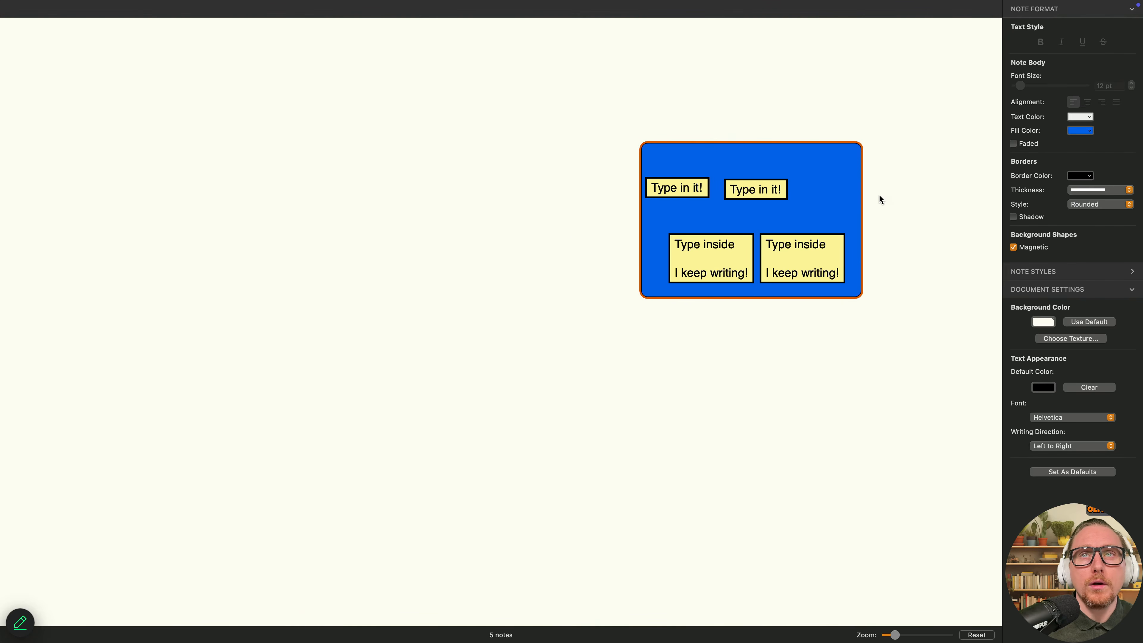
pyautogui.moveTo(862, 193); pyautogui.dragTo(853, 194)
# - Rearrange the four notes inside the background shape into two rows, the "Type in it!" notes above the "Type inside" notes
pyautogui.moveTo(760, 191); pyautogui.dragTo(809, 178)
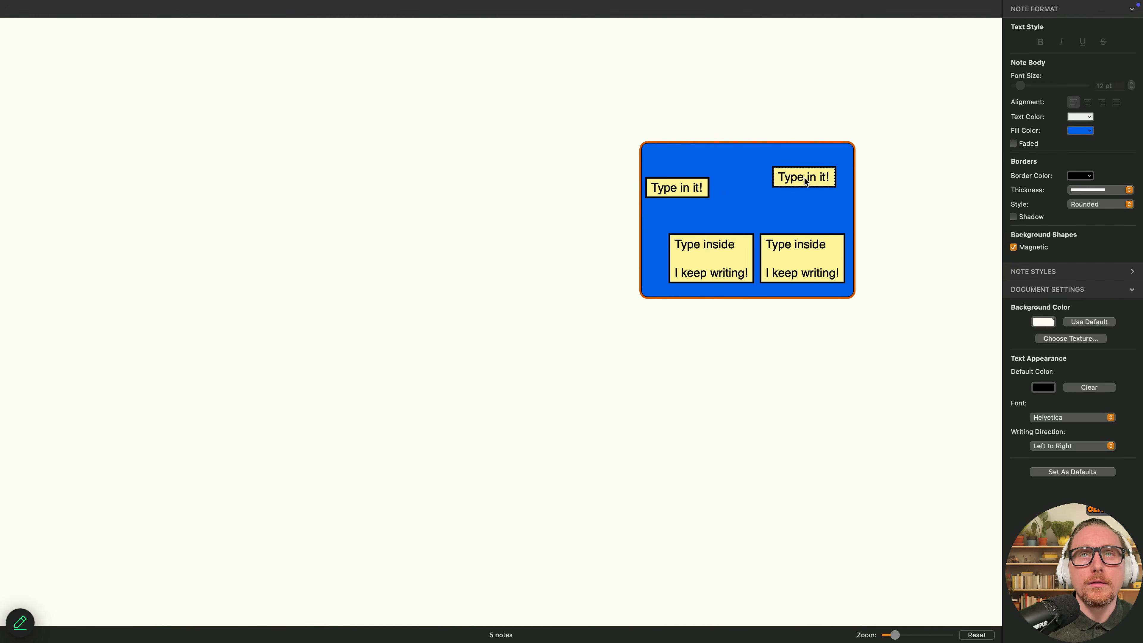
pyautogui.moveTo(680, 192); pyautogui.dragTo(696, 173)
pyautogui.moveTo(715, 255); pyautogui.dragTo(709, 226)
pyautogui.moveTo(799, 261); pyautogui.dragTo(801, 173)
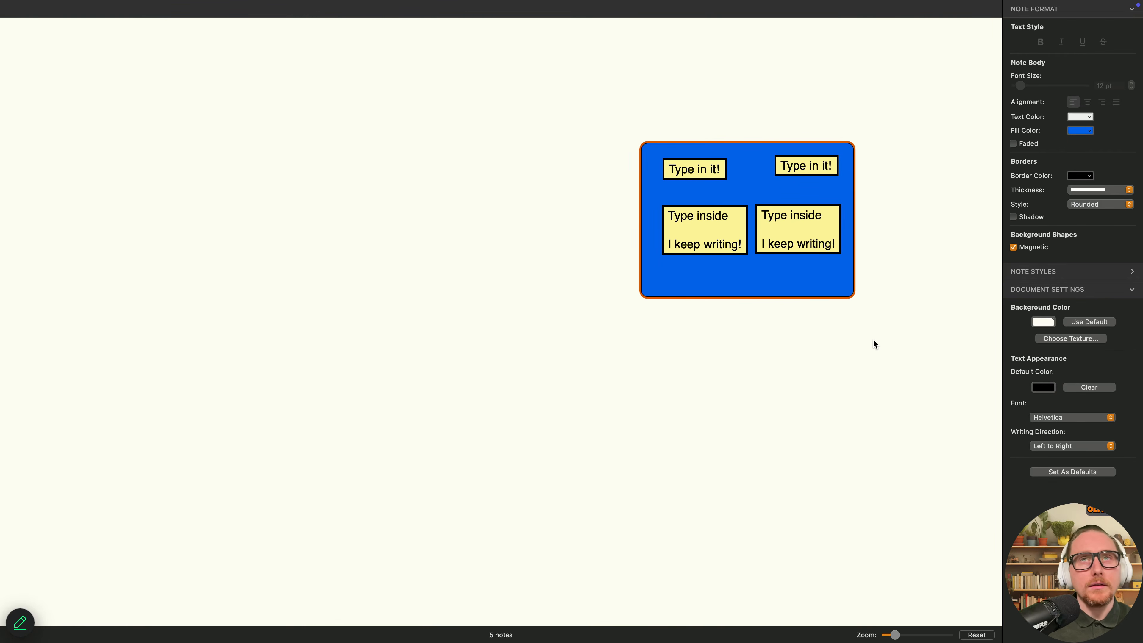
# - Create a note reading "sdfds" in the empty area left of the shape and duplicate it just below and to the right
pyautogui.doubleClick(234, 260)
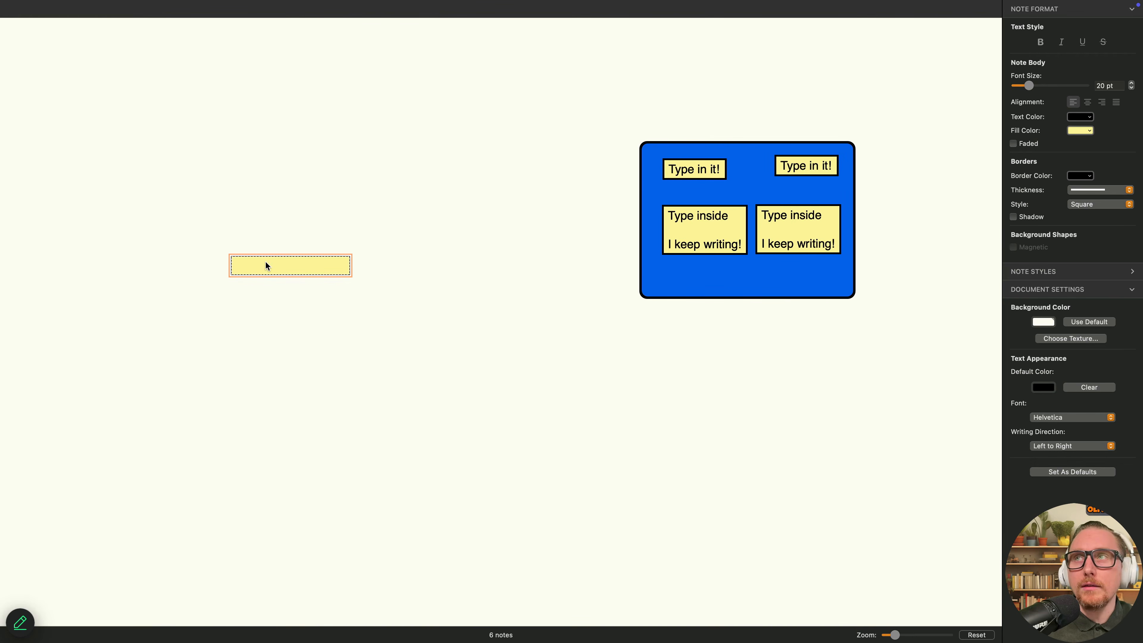
pyautogui.write('sdfds')
pyautogui.press('Return')
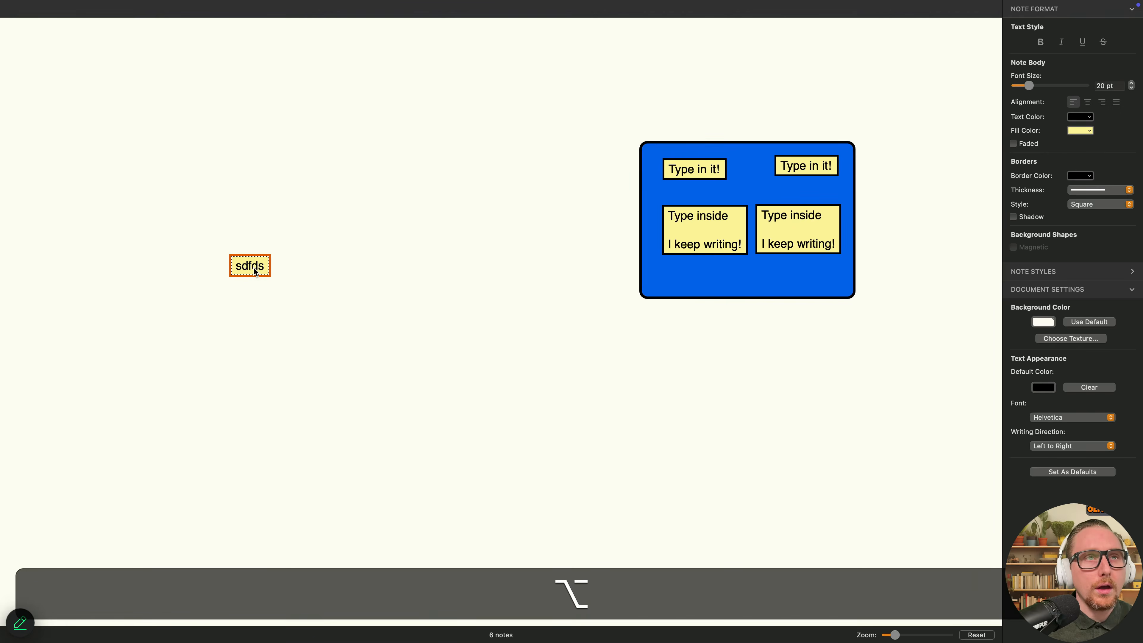
pyautogui.moveTo(253, 270); pyautogui.dragTo(283, 318)
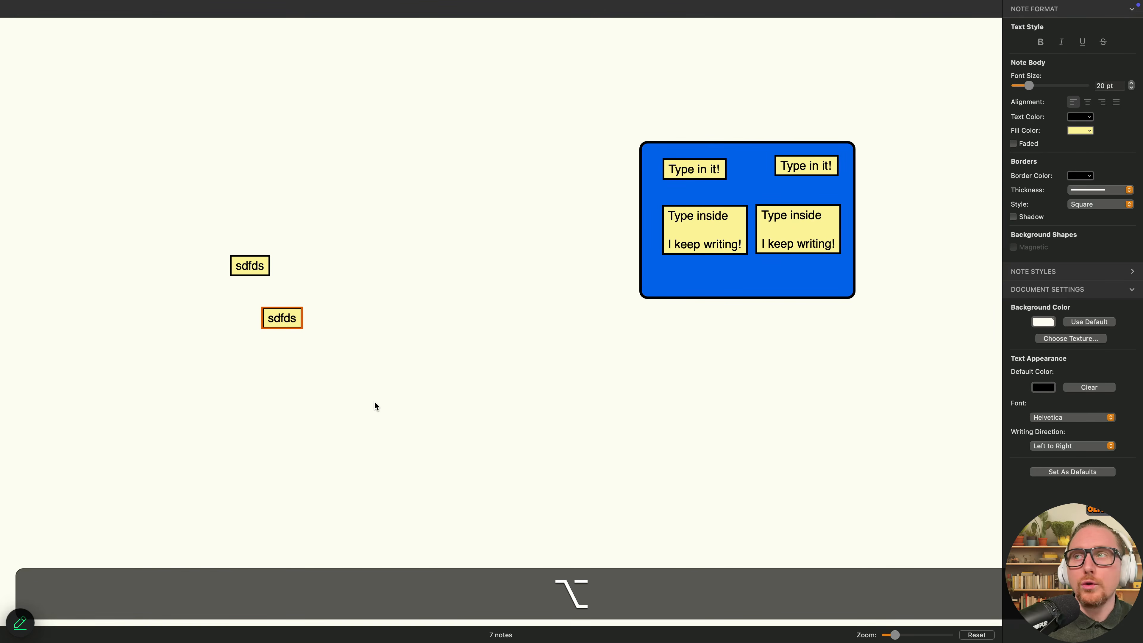
# - Add a second background shape, position it around the two "sdfds" notes, and try out its Magnetic option
pyautogui.rightClick(403, 274)
pyautogui.moveTo(442, 284)
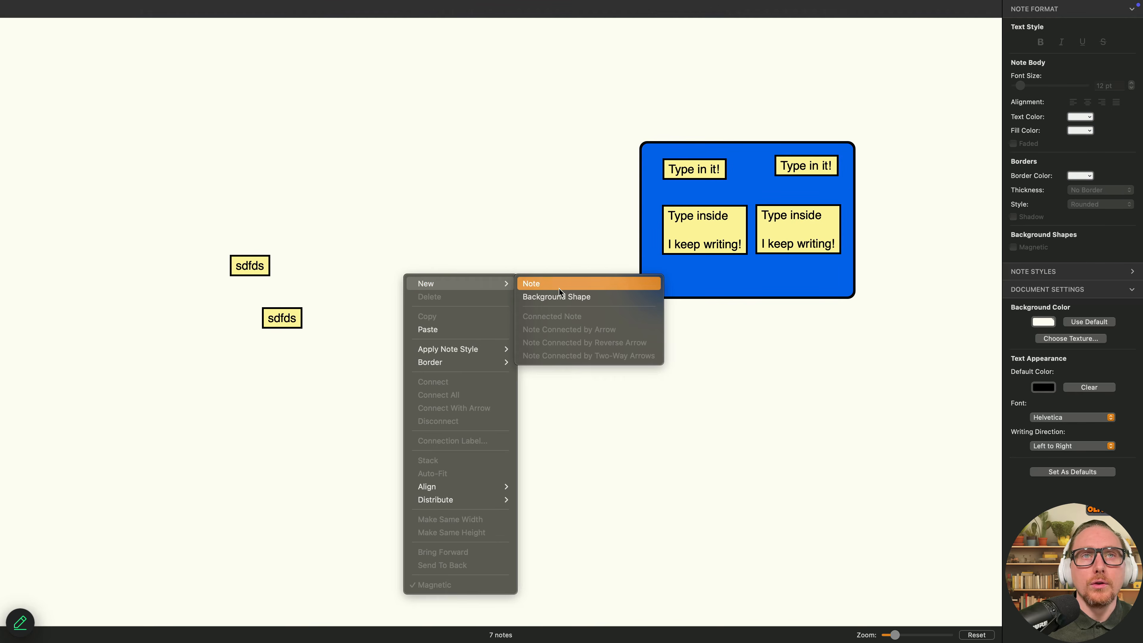
pyautogui.click(557, 296)
pyautogui.moveTo(511, 316); pyautogui.dragTo(363, 299)
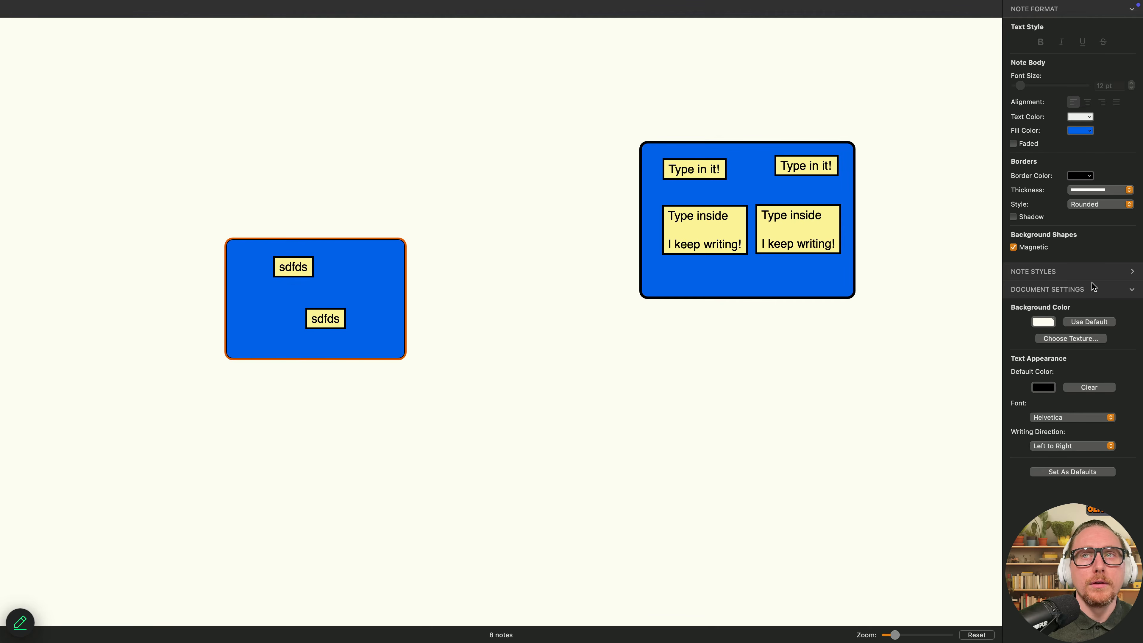
pyautogui.click(1013, 247)
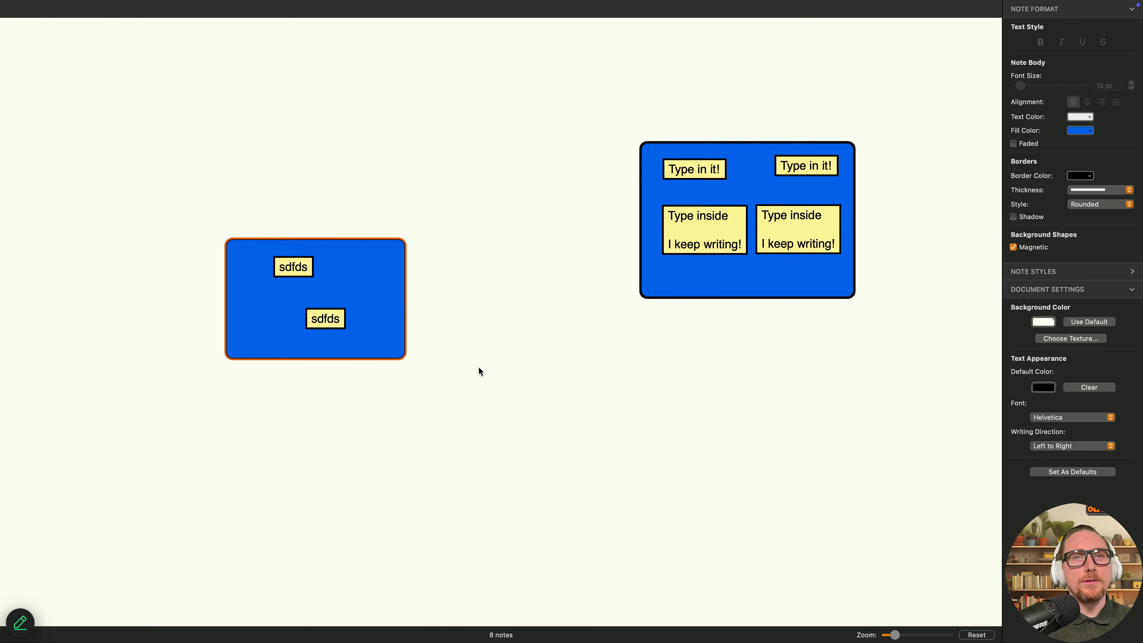
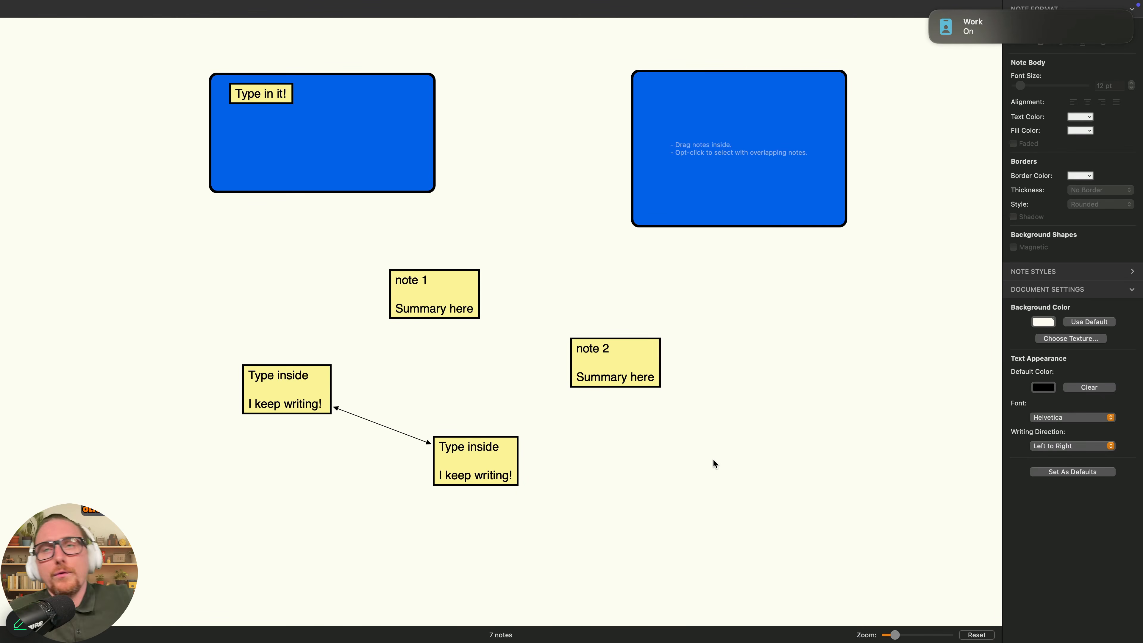
# - Widen the "note 2" note toward the right and move it slightly higher on the canvas
pyautogui.moveTo(612, 371); pyautogui.dragTo(729, 337)
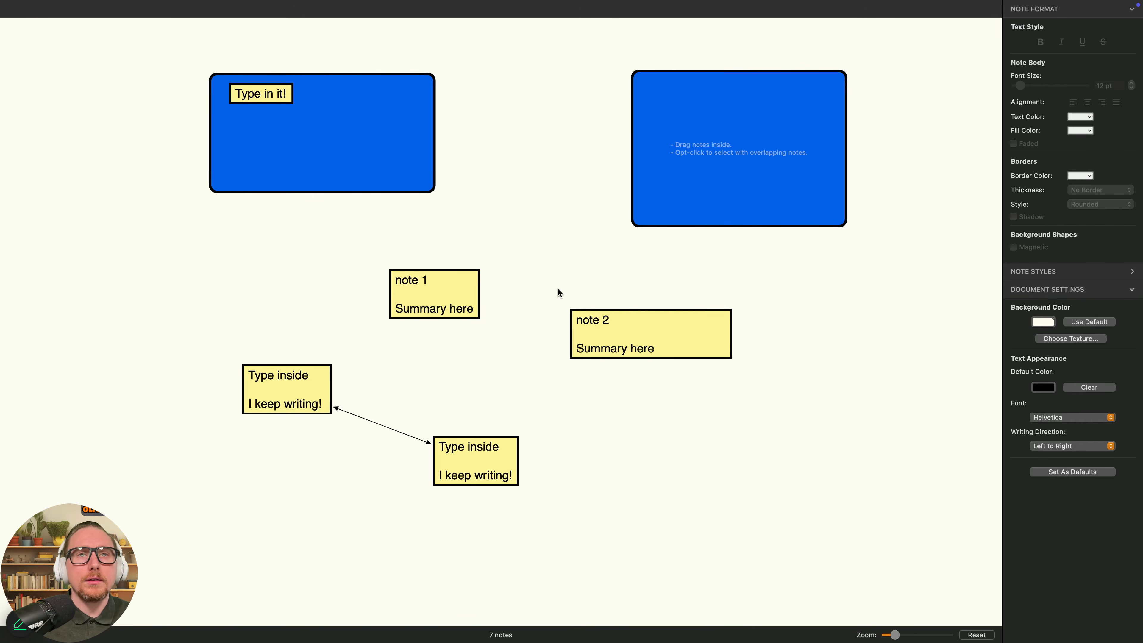
# - Set the default text for new notes to "Plot Point:" in the preferences and add a note on the canvas to test it
pyautogui.moveTo(85, 6)
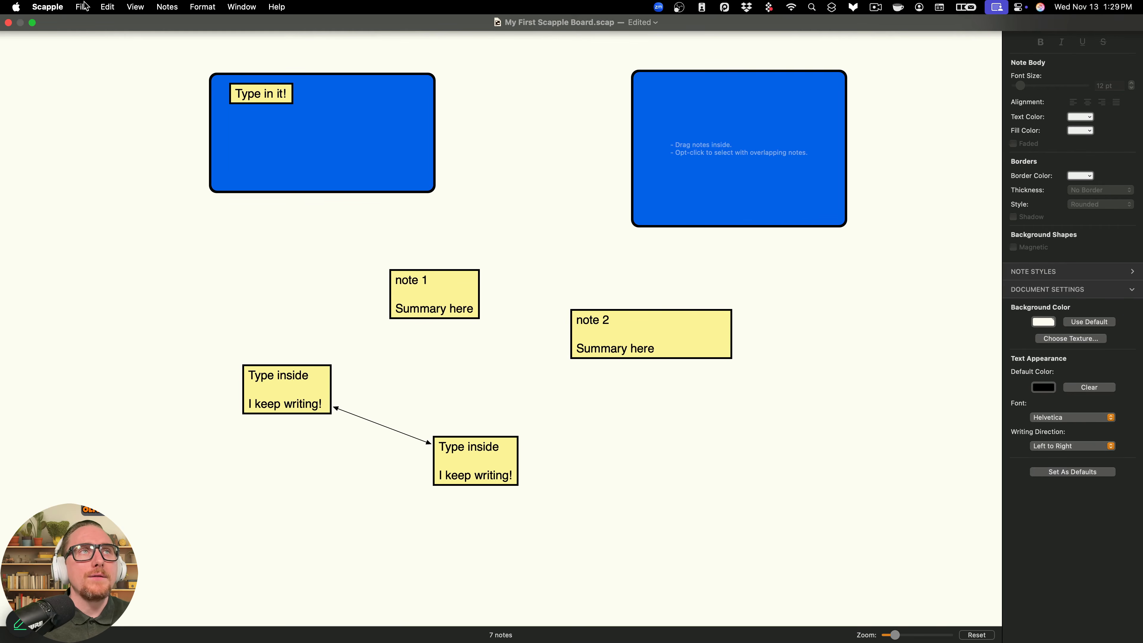
pyautogui.click(54, 10)
pyautogui.click(60, 45)
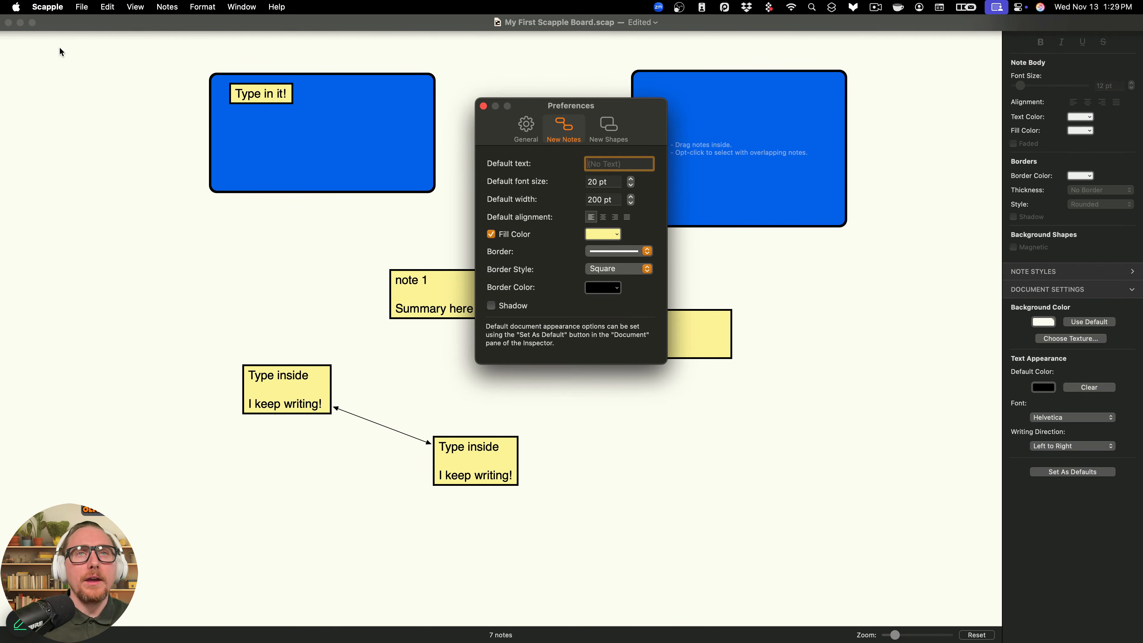
pyautogui.click(531, 135)
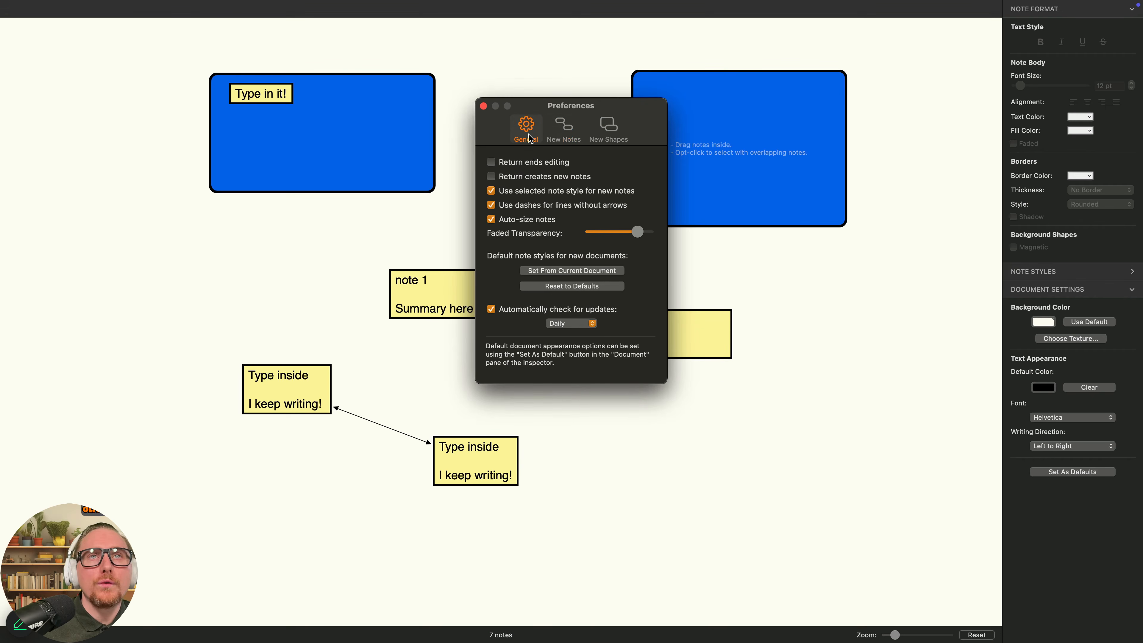
pyautogui.click(567, 137)
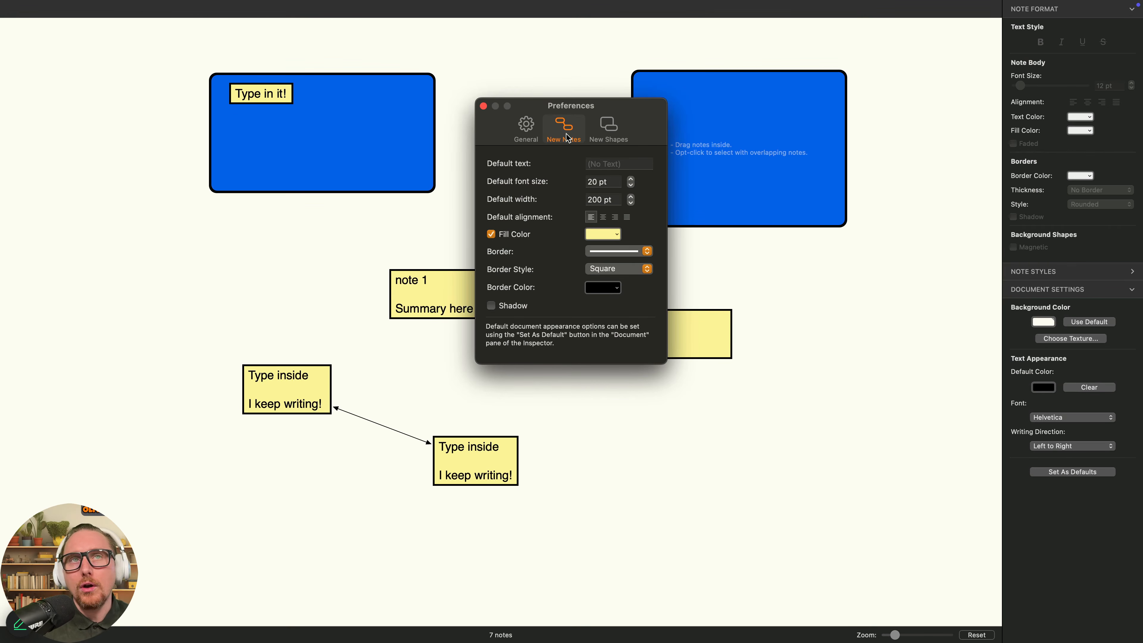
pyautogui.click(602, 163)
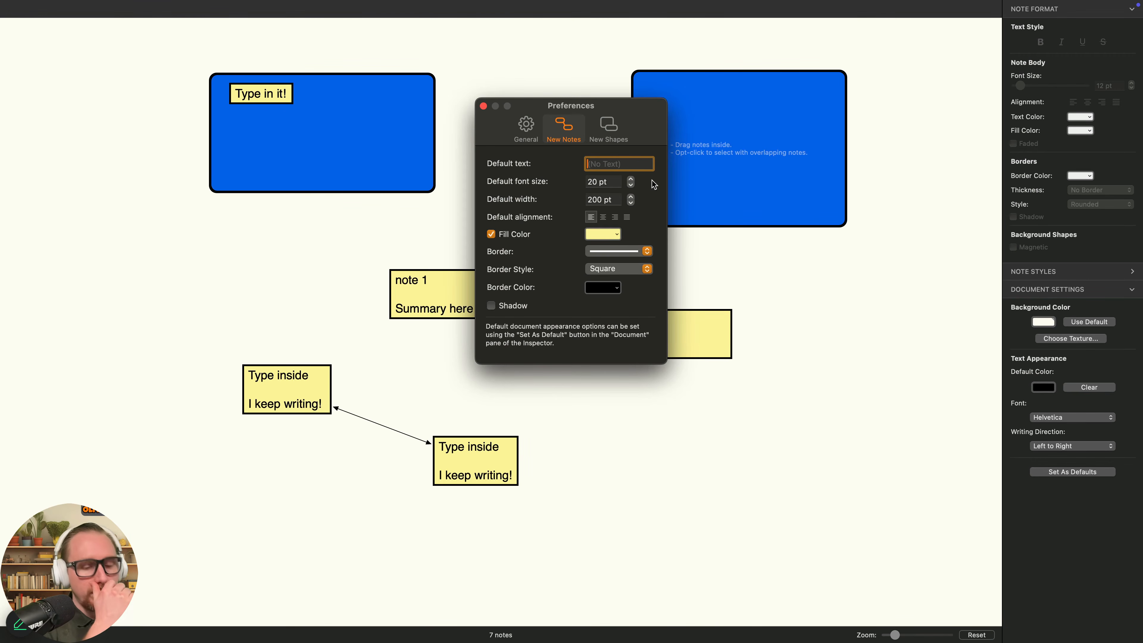
pyautogui.write('Plot ')
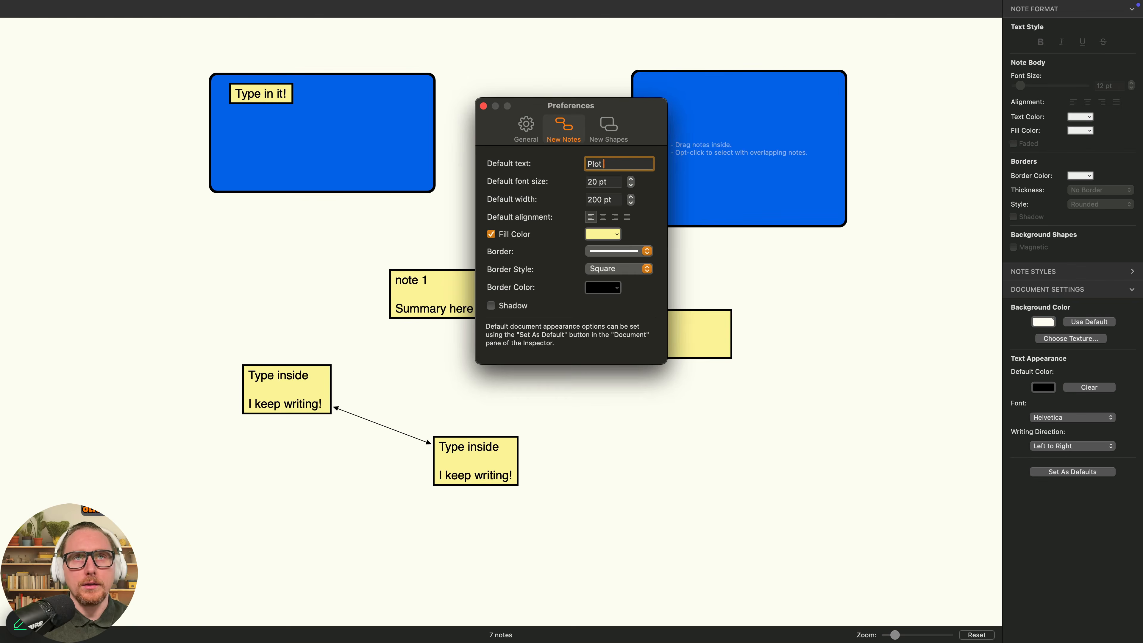
pyautogui.write('Point:')
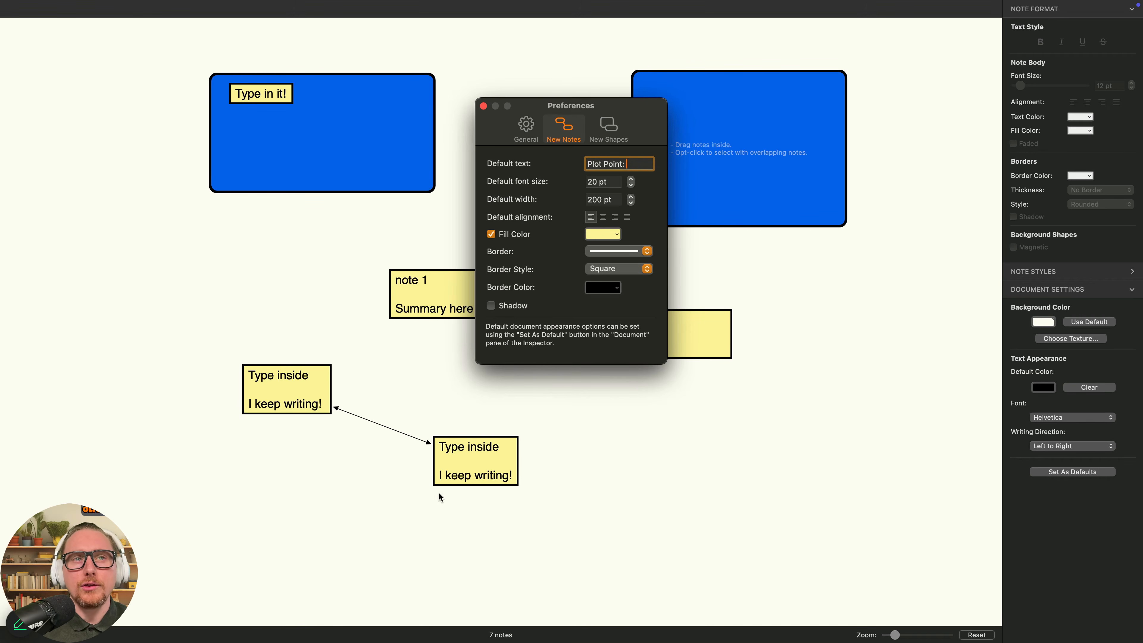
pyautogui.doubleClick(779, 424)
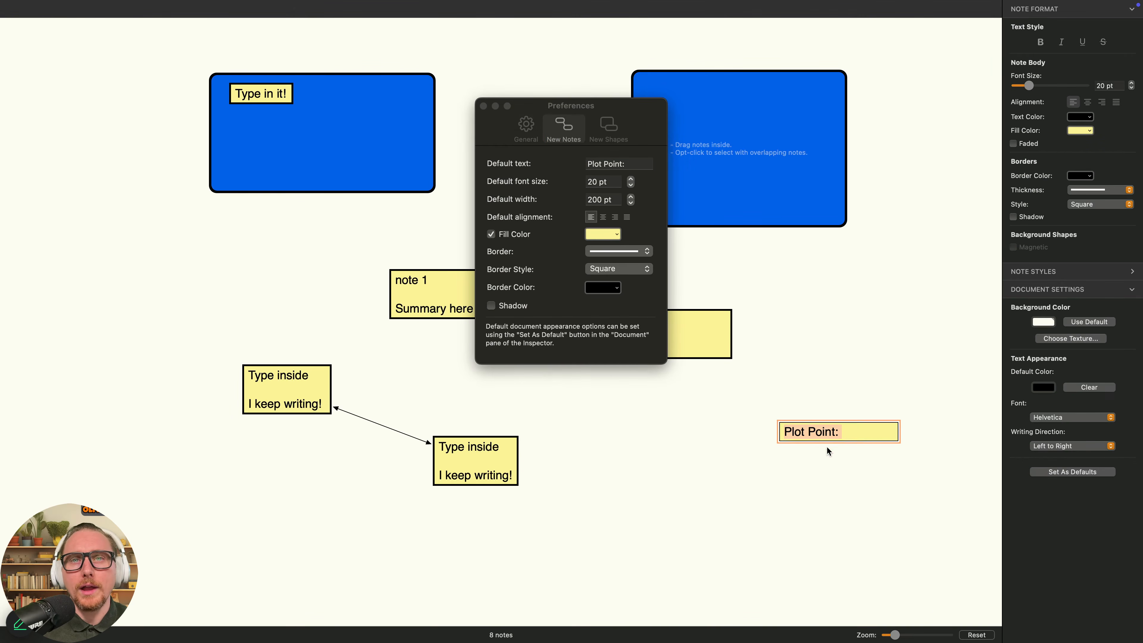
pyautogui.click(829, 436)
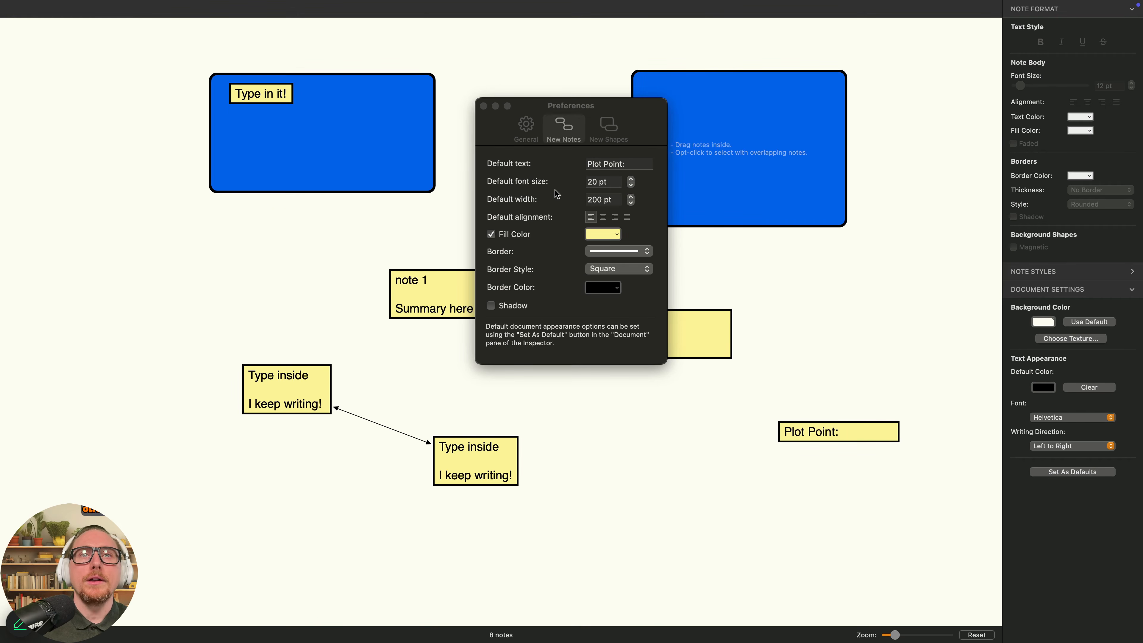
# - Test centered default alignment with a new note above the first "Plot Point:" note, and return the default alignment to left
pyautogui.click(603, 217)
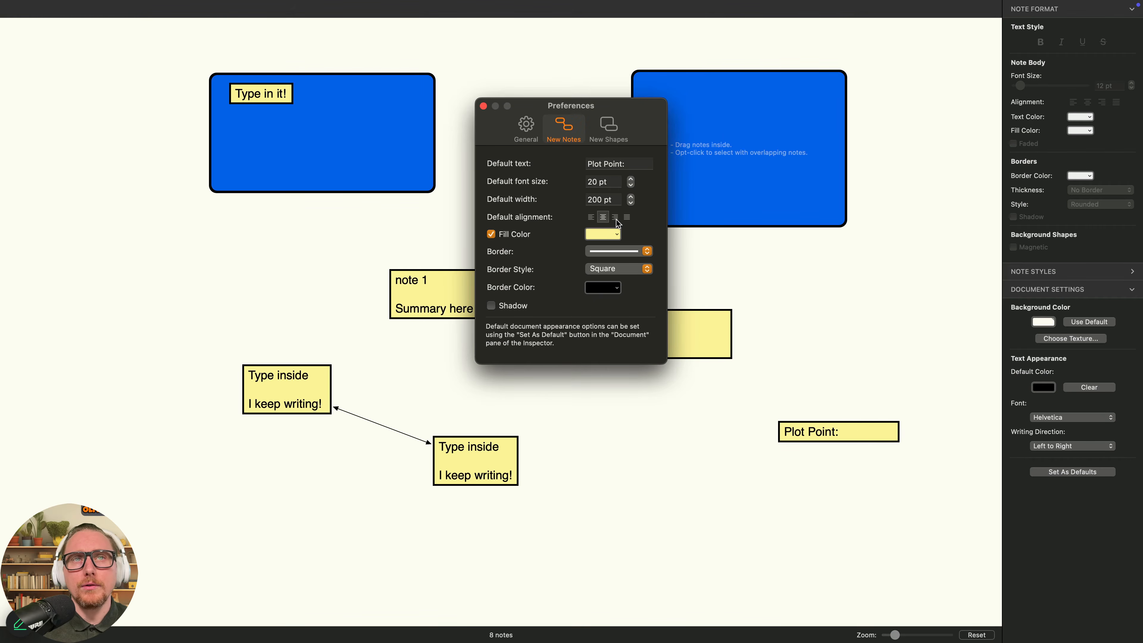
pyautogui.click(616, 218)
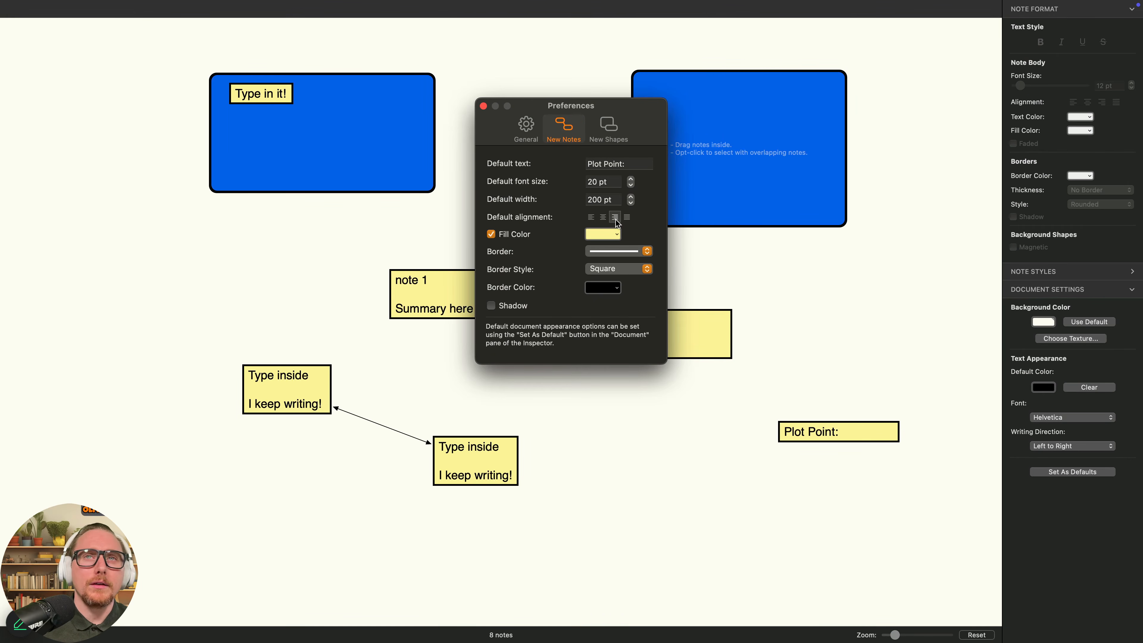
pyautogui.click(603, 216)
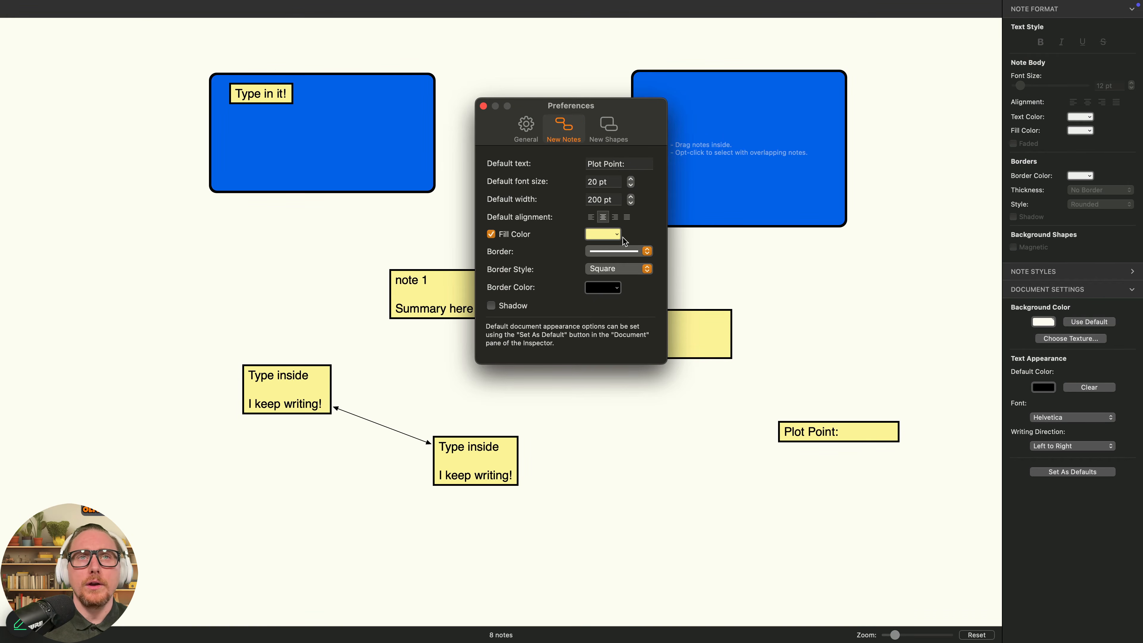
pyautogui.doubleClick(845, 331)
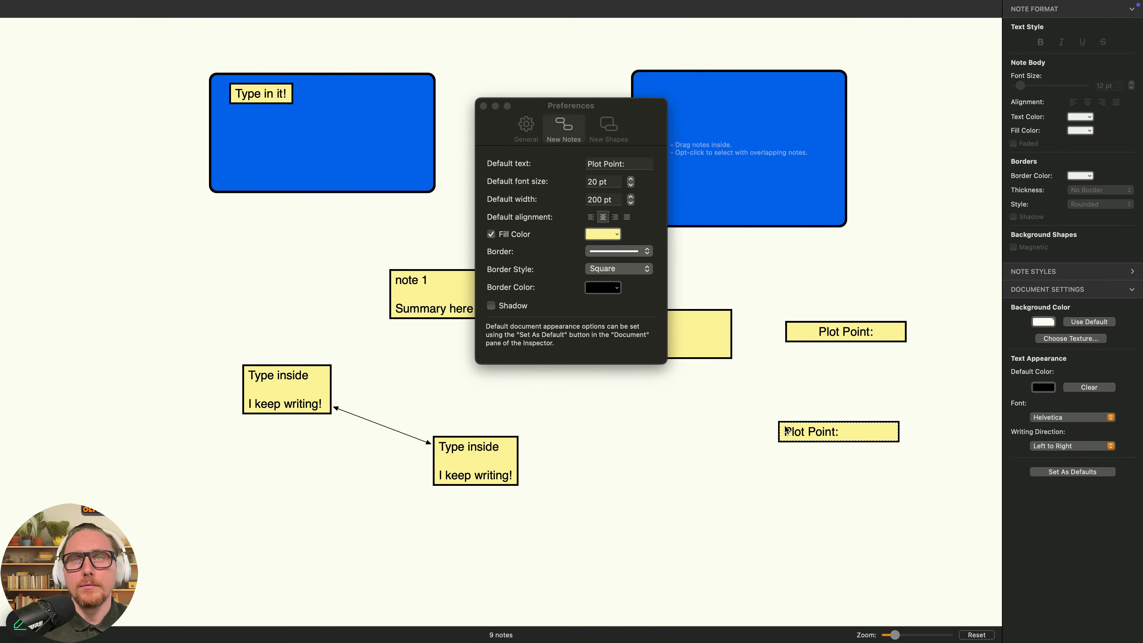
pyautogui.click(593, 217)
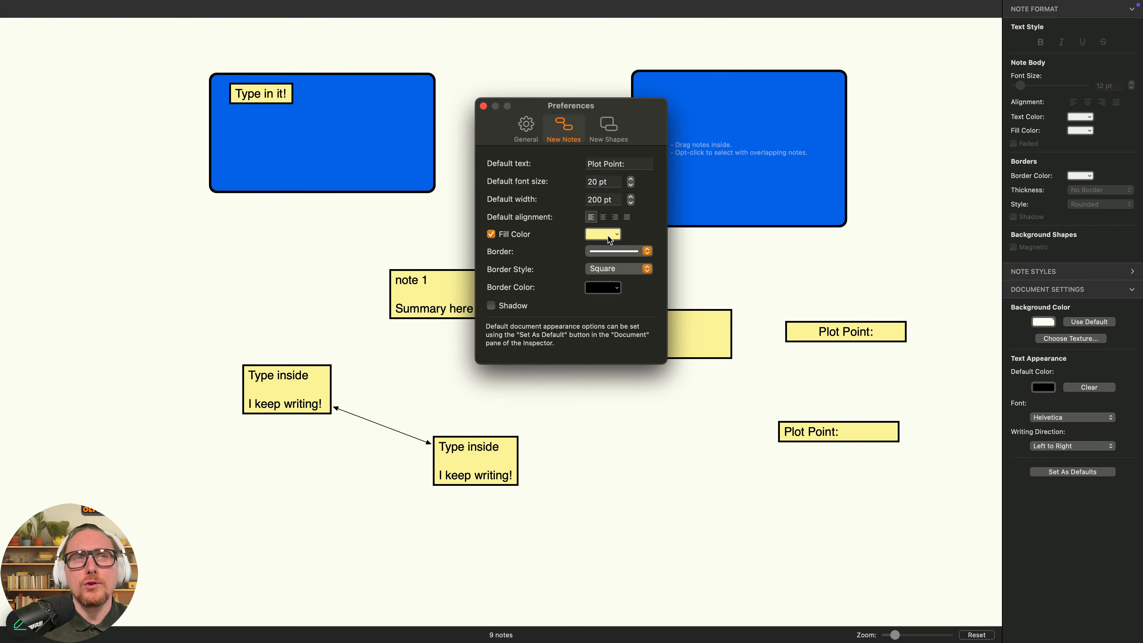
# - Turn off the default fill color for new notes and add a test note below the existing "Plot Point:" notes
pyautogui.click(491, 235)
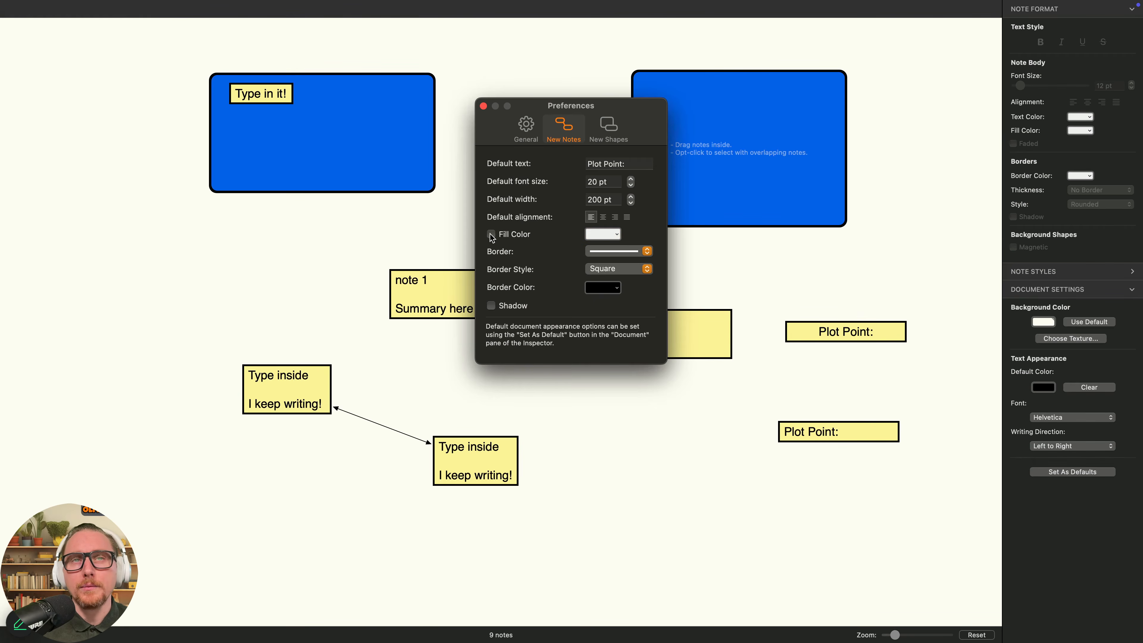
pyautogui.doubleClick(710, 484)
pyautogui.click(767, 521)
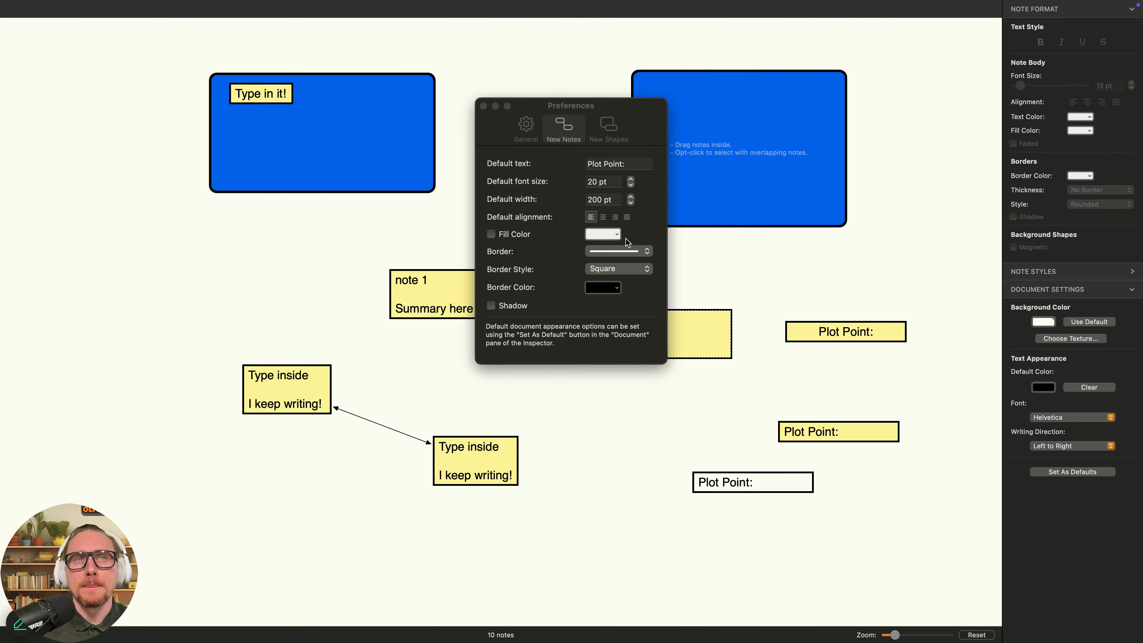
# - Set the default border for new notes to No Border
pyautogui.click(619, 251)
pyautogui.click(613, 214)
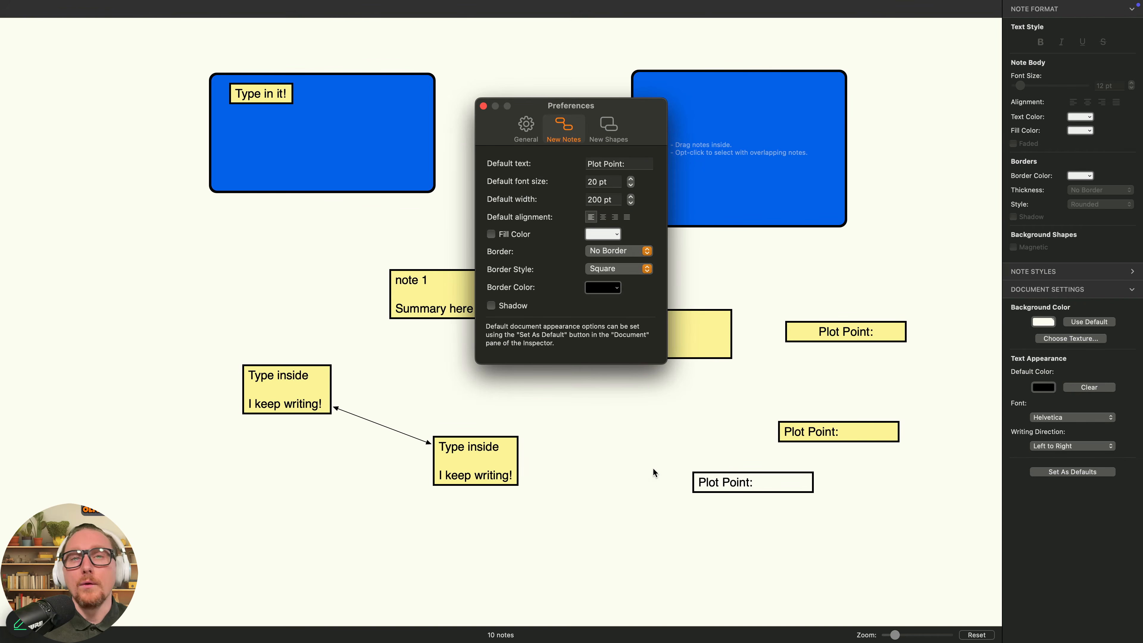
# - Add a borderless "Plot Point:" test note on the empty canvas between the connected note and the existing "Plot Point:" notes
pyautogui.click(619, 469)
pyautogui.doubleClick(642, 428)
pyautogui.click(680, 465)
pyautogui.moveTo(674, 437); pyautogui.dragTo(645, 426)
pyautogui.click(641, 428)
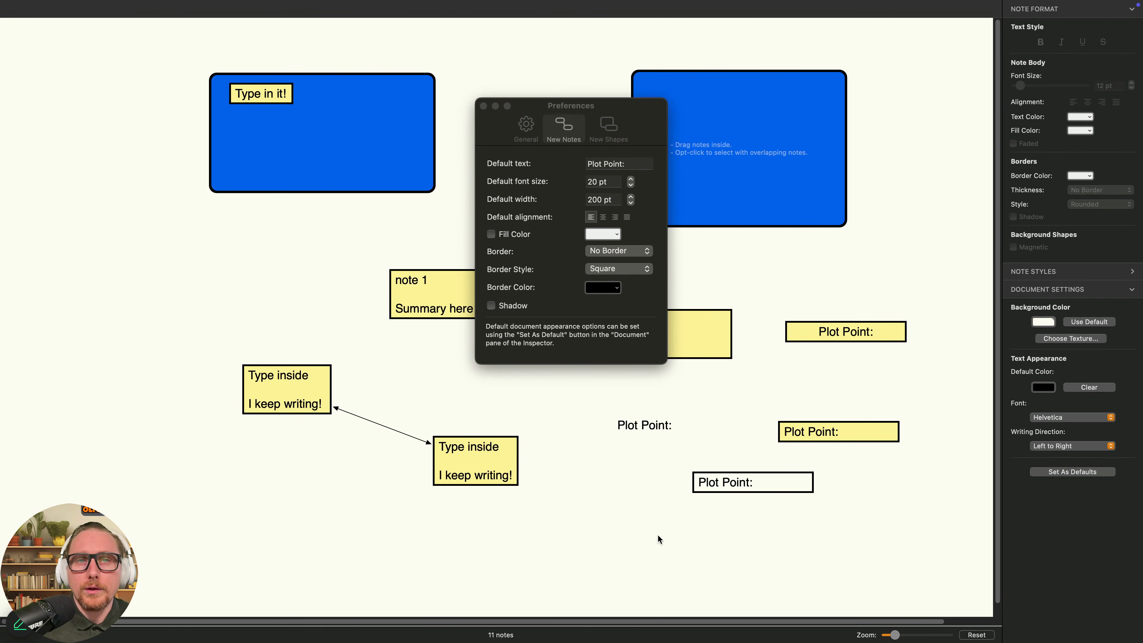
# - Test a medium-thick default border with a new note below the white "Plot Point:" note, and set the default border to the second-thinnest line
pyautogui.click(630, 252)
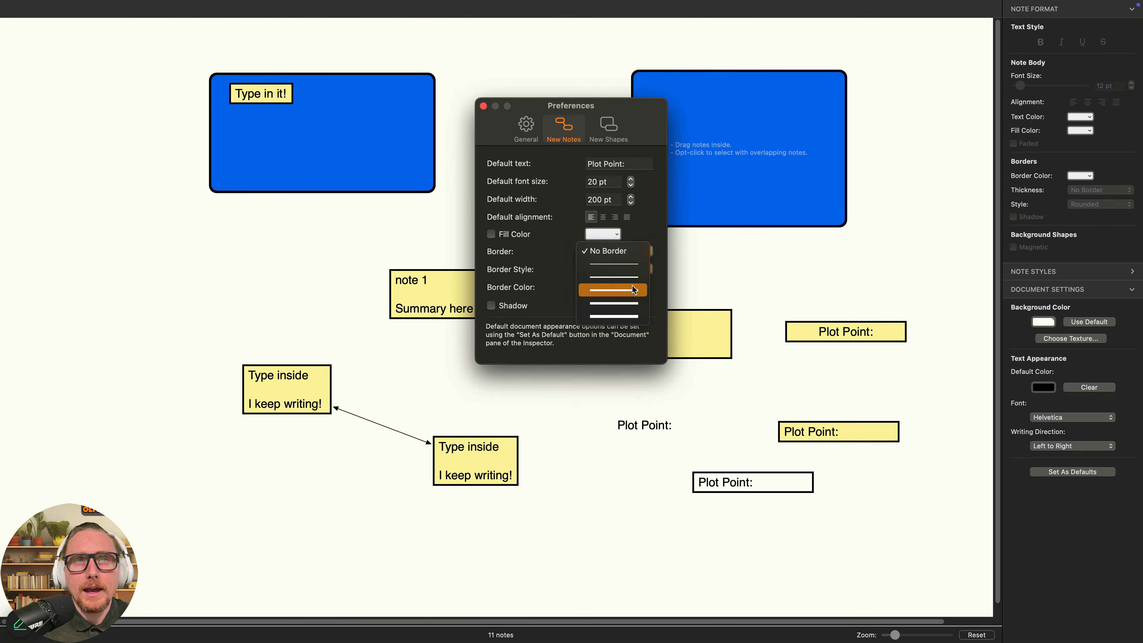
pyautogui.click(633, 290)
pyautogui.doubleClick(714, 525)
pyautogui.click(793, 544)
pyautogui.click(799, 550)
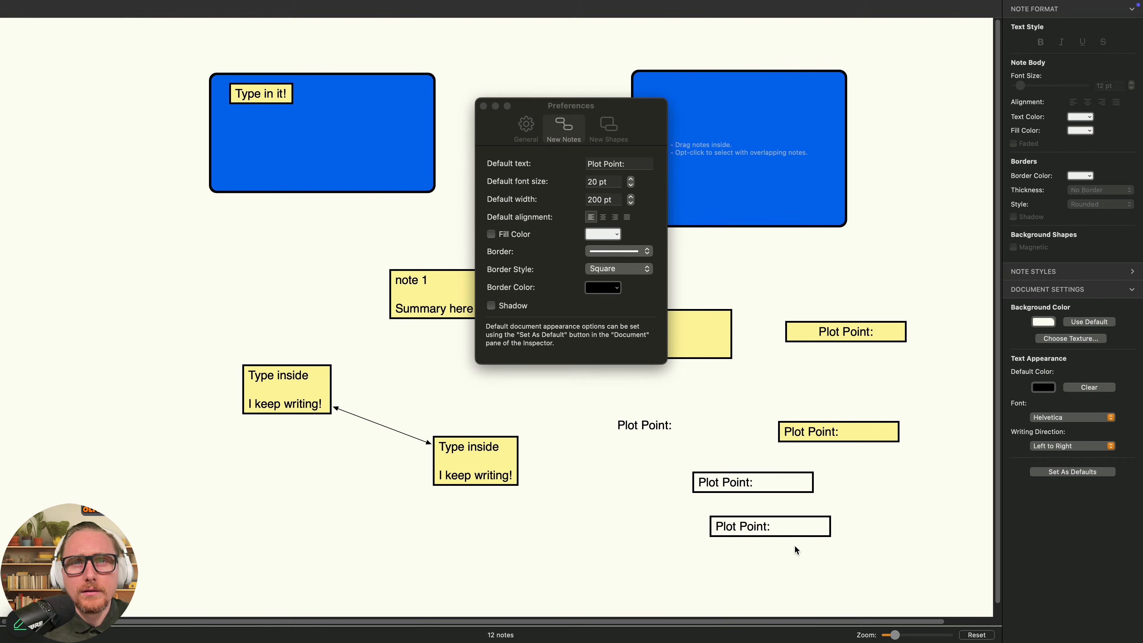
pyautogui.click(629, 252)
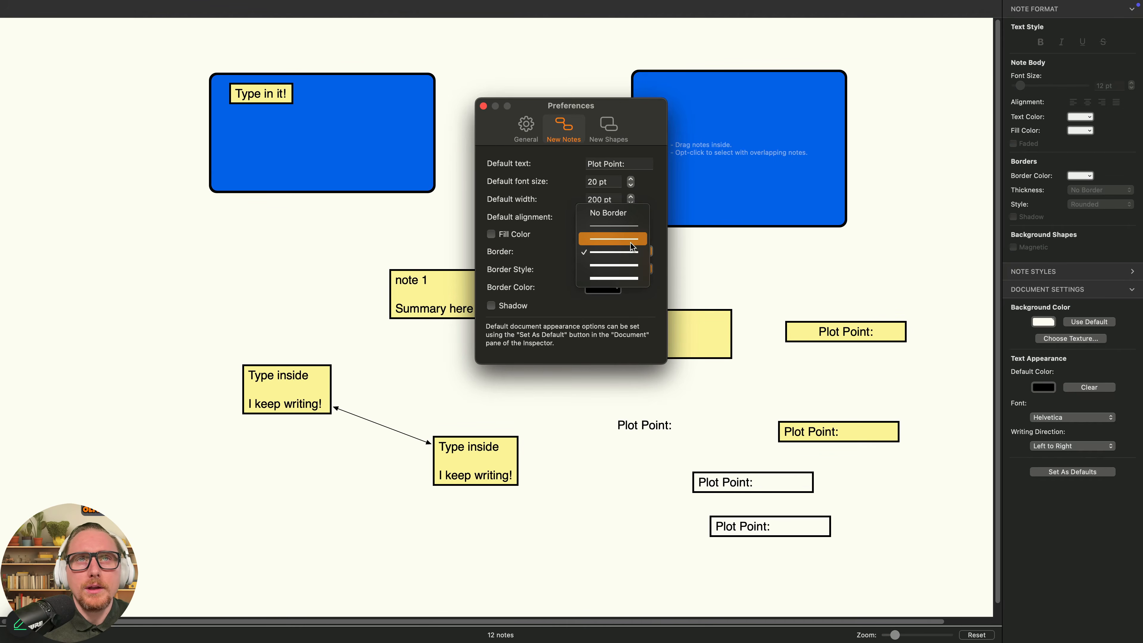
pyautogui.click(631, 238)
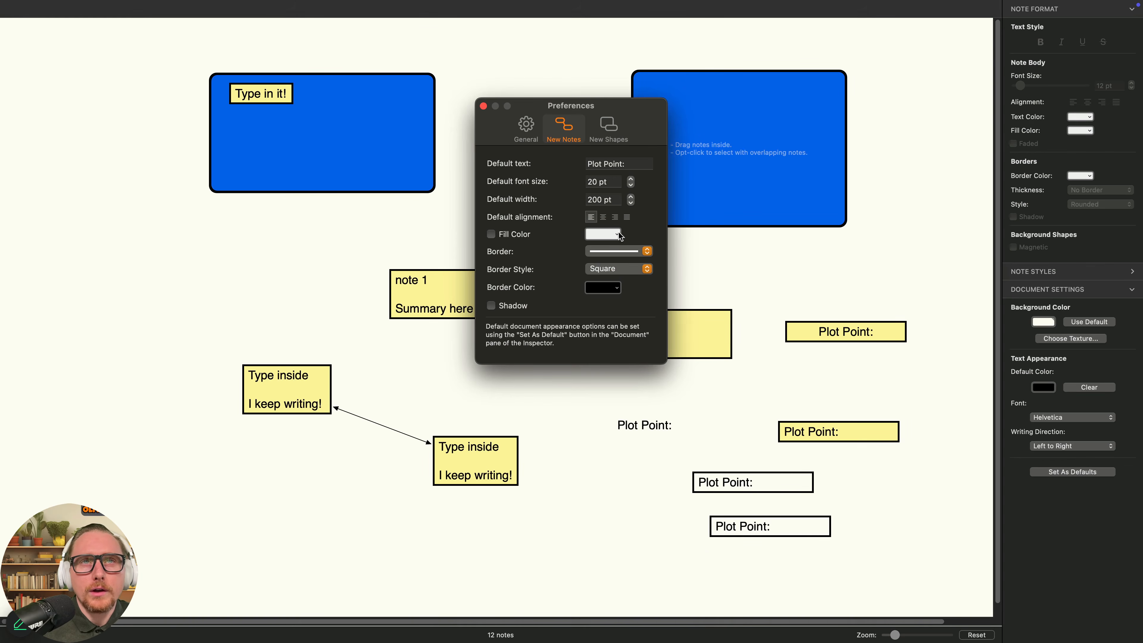
# - Test a light green default fill with a new note above the centered "Plot Point:" note, and set the default fill to light yellow
pyautogui.click(490, 234)
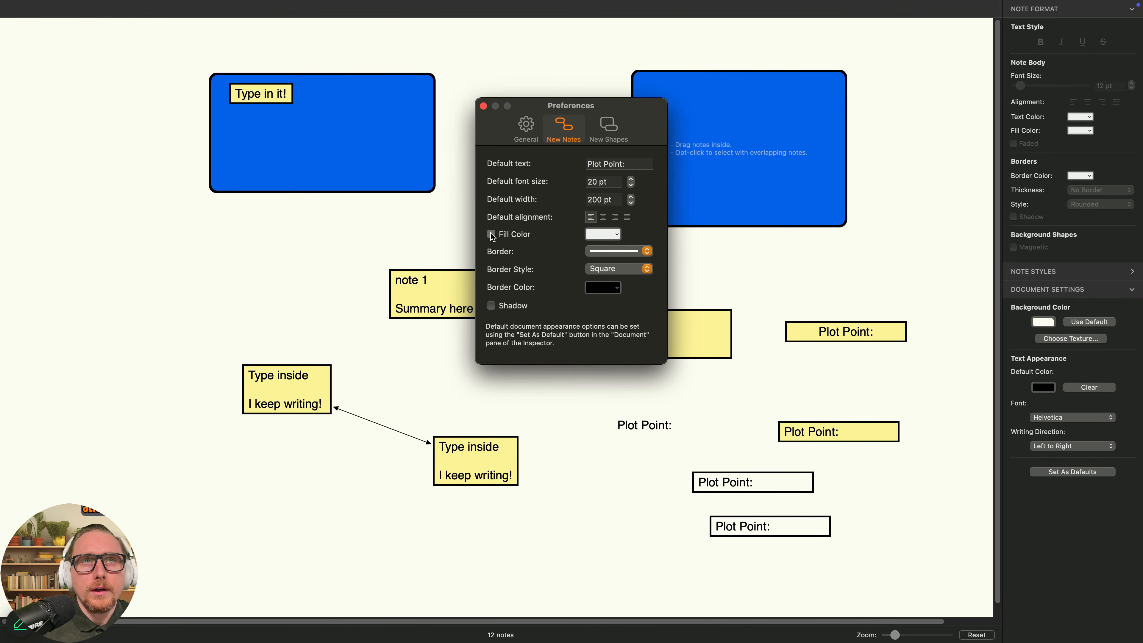
pyautogui.click(616, 237)
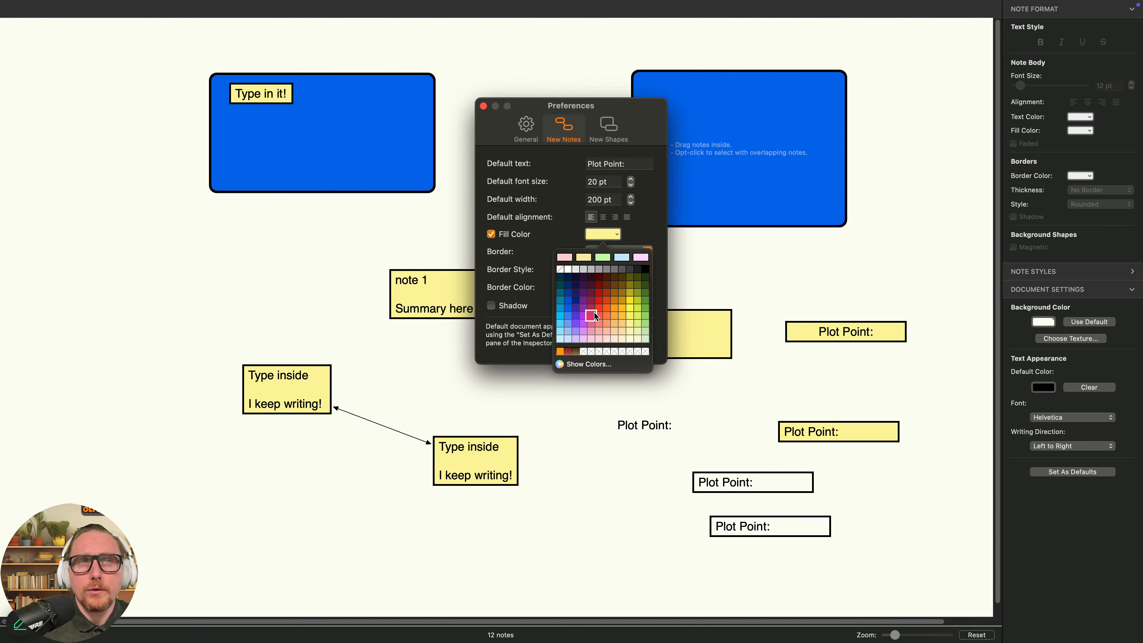
pyautogui.click(602, 257)
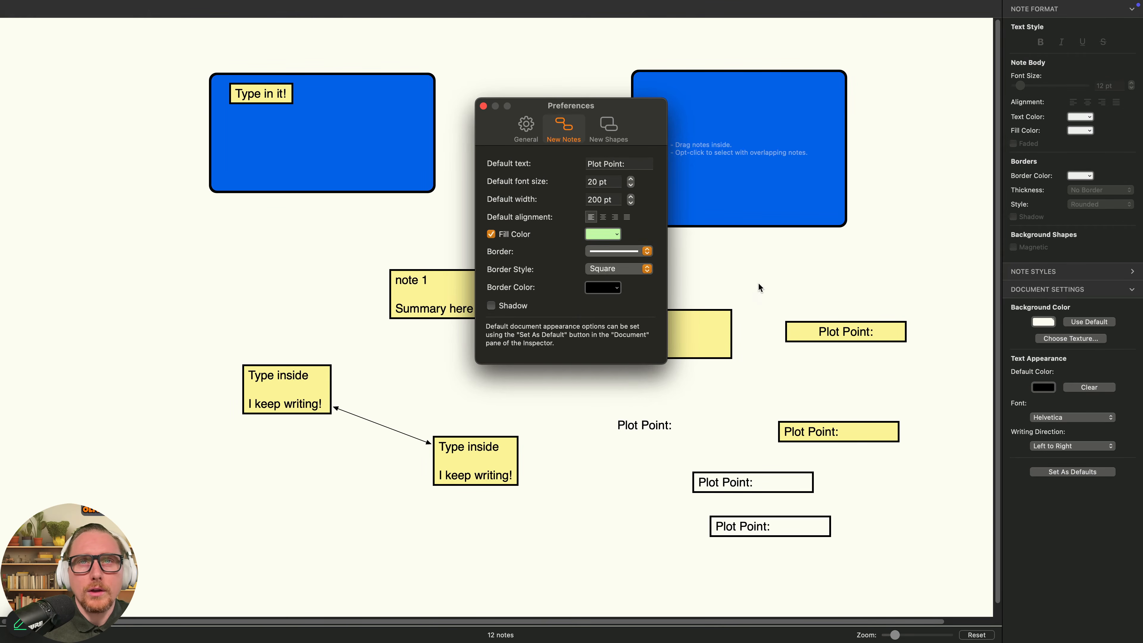
pyautogui.doubleClick(766, 279)
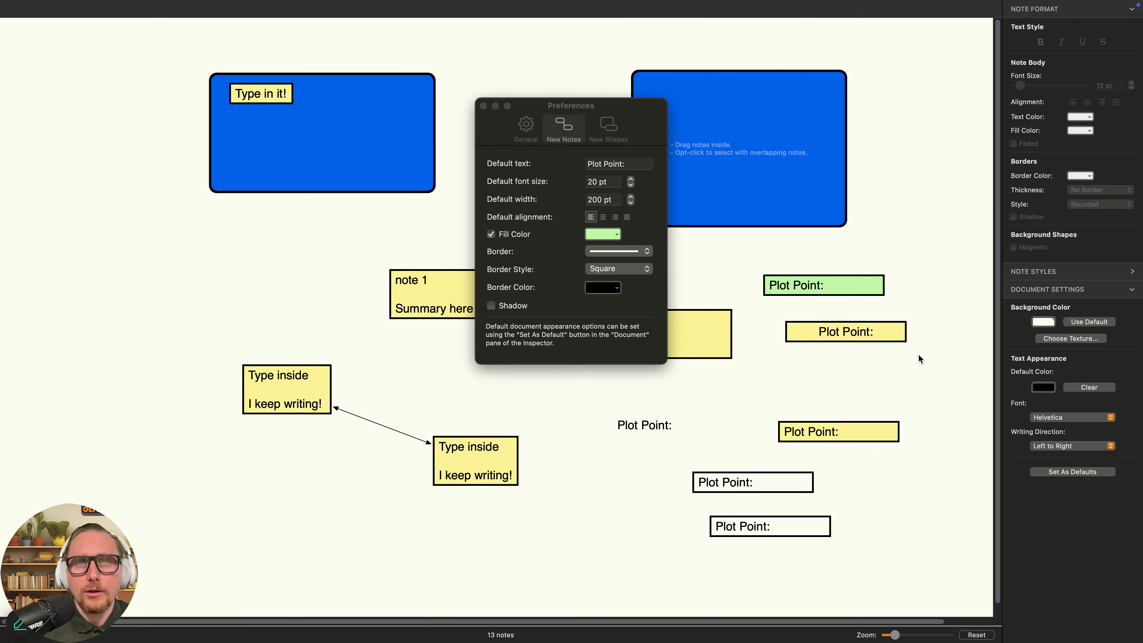
pyautogui.click(603, 233)
pyautogui.click(583, 257)
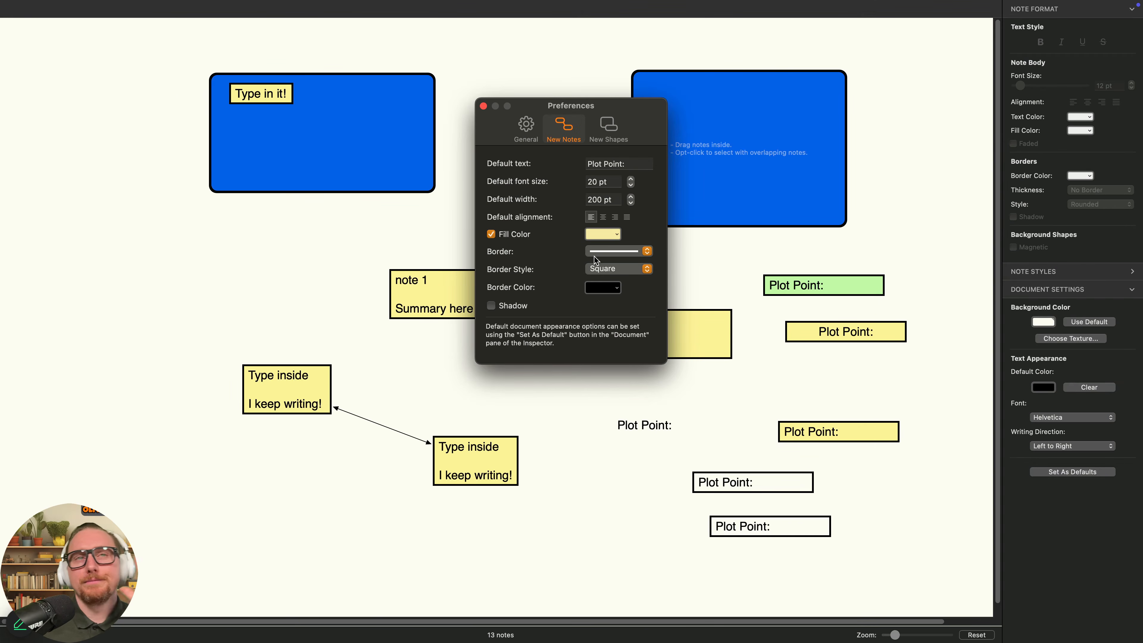
# - Set the default border color for new notes to red and place a test note below the blue shape containing "Type in it!"
pyautogui.click(618, 291)
pyautogui.click(619, 291)
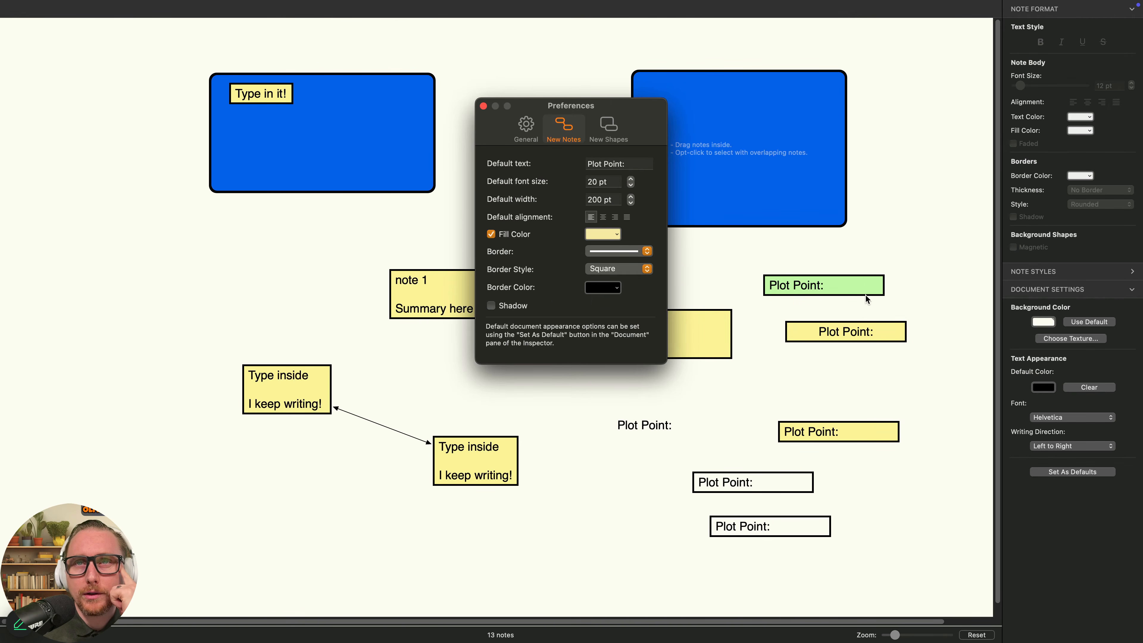
pyautogui.click(618, 289)
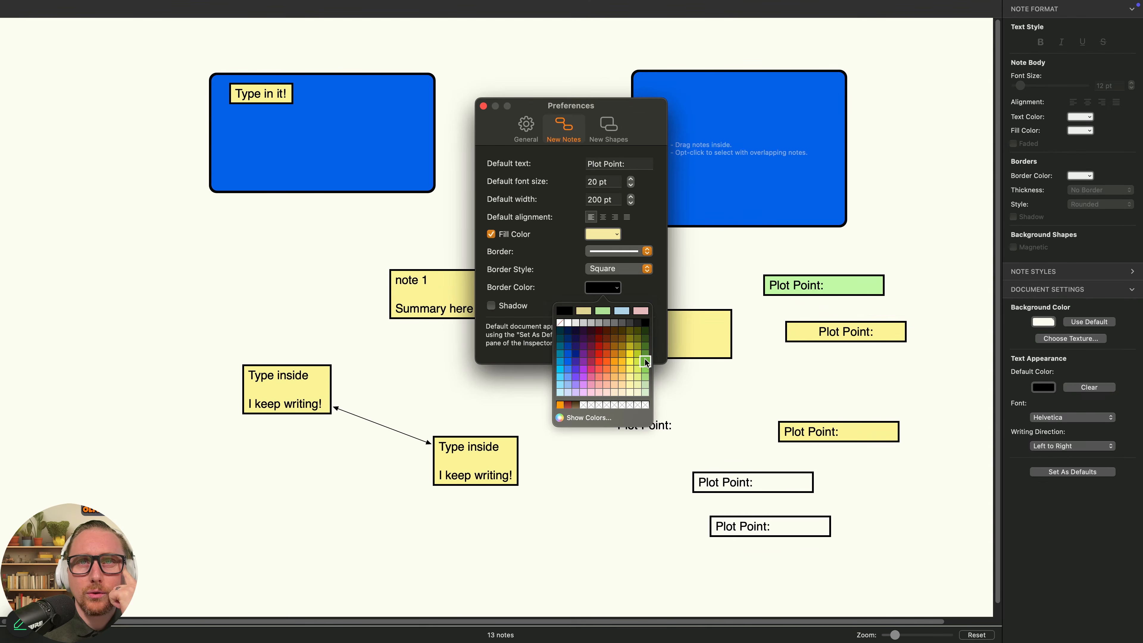
pyautogui.click(599, 363)
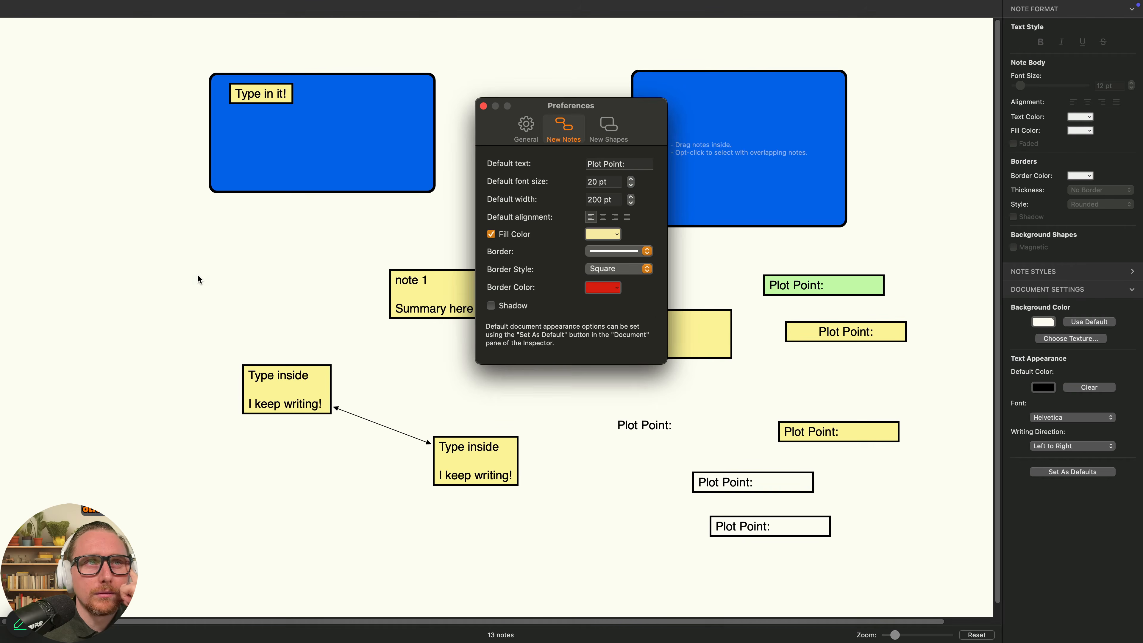
pyautogui.doubleClick(223, 274)
pyautogui.click(302, 291)
pyautogui.moveTo(335, 277); pyautogui.dragTo(208, 269)
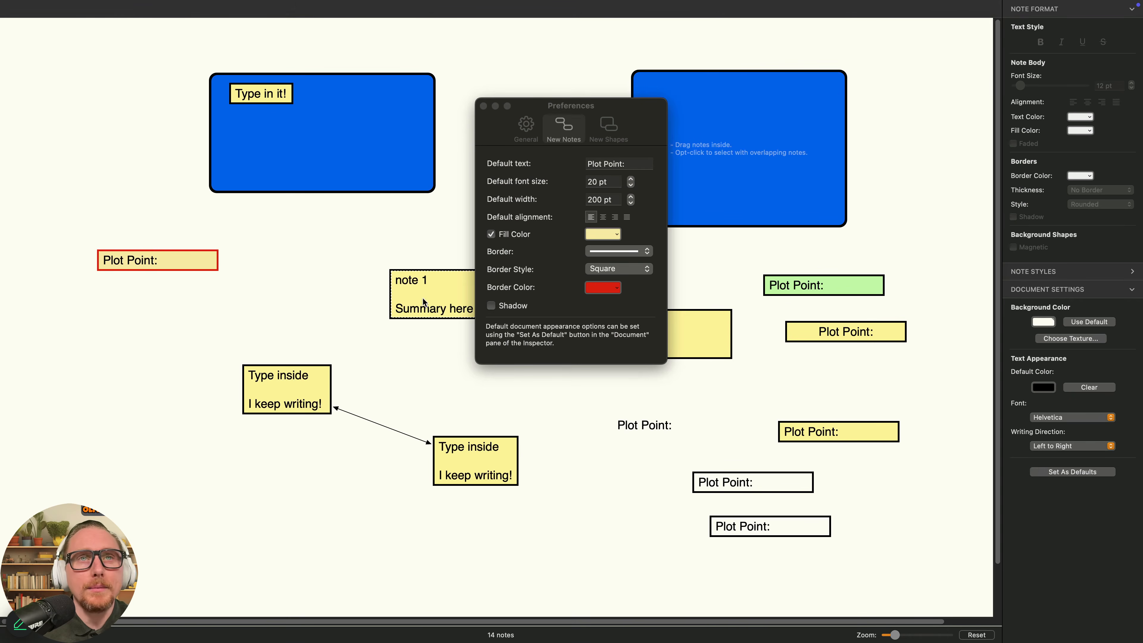
# - Set the default border color for new notes back to black
pyautogui.click(611, 286)
pyautogui.click(602, 311)
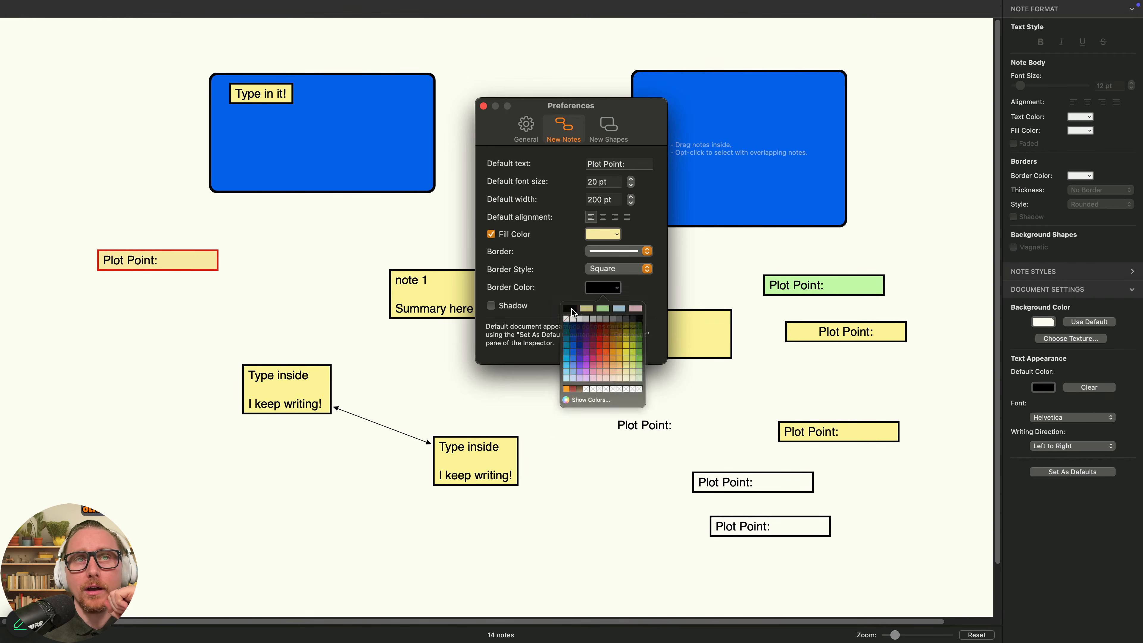
pyautogui.click(212, 300)
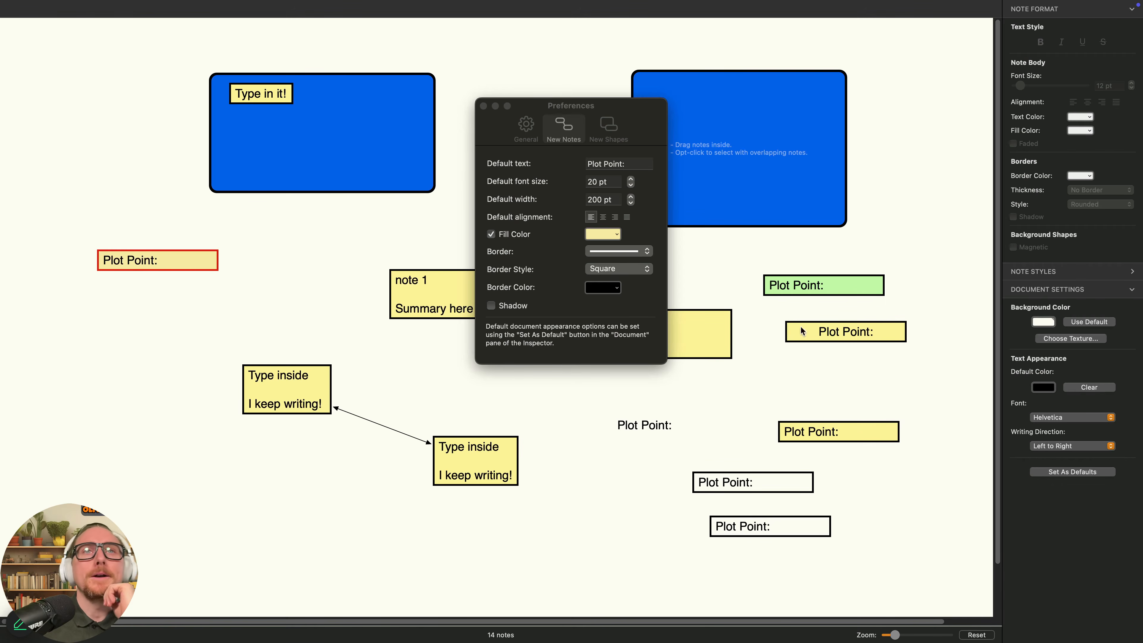
# - Show the default settings for new shapes in the preferences, and move the green "Plot Point:" note slightly upward
pyautogui.click(609, 129)
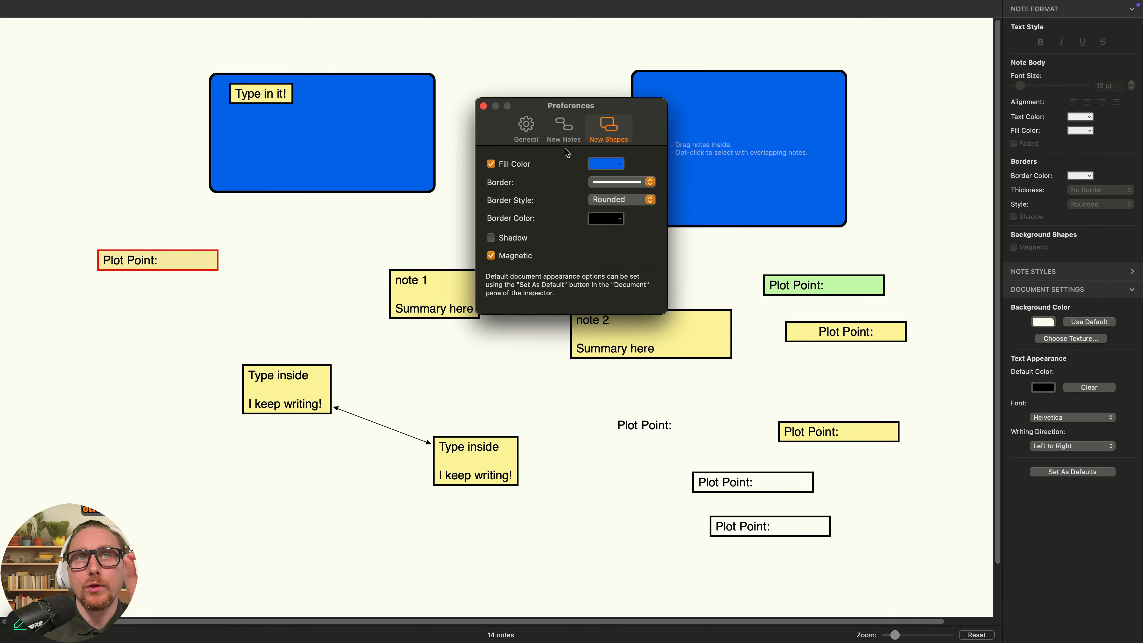
pyautogui.click(564, 133)
pyautogui.click(609, 128)
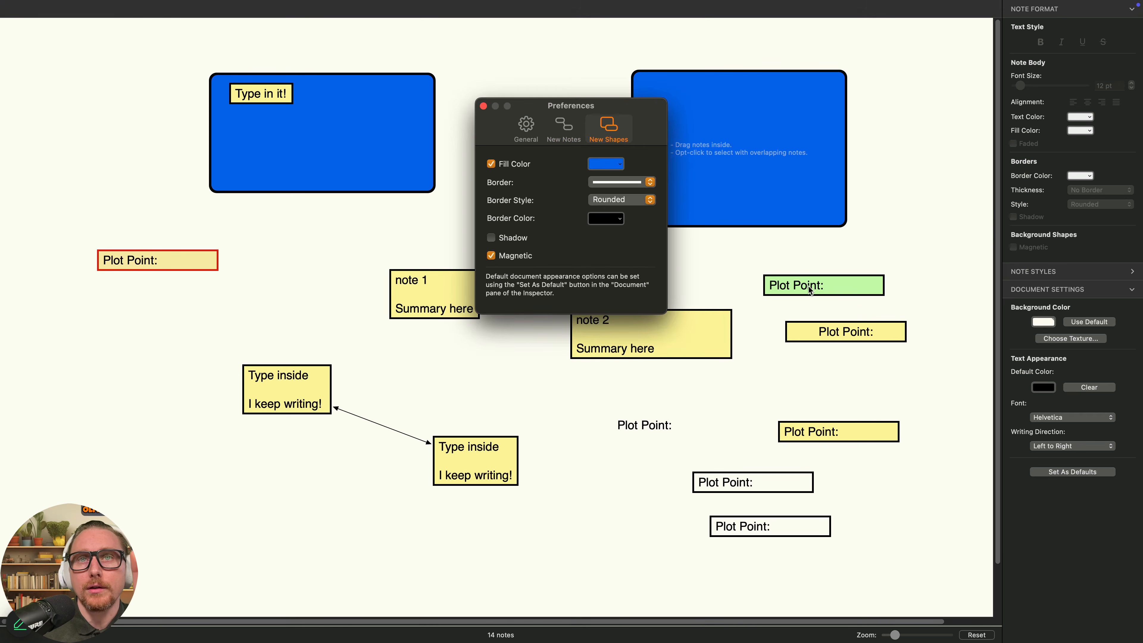
pyautogui.click(798, 261)
pyautogui.moveTo(814, 285)
pyautogui.mouseDown()
pyautogui.moveTo(725, 117)
pyautogui.moveTo(757, 146)
pyautogui.moveTo(816, 269)
pyautogui.mouseUp()
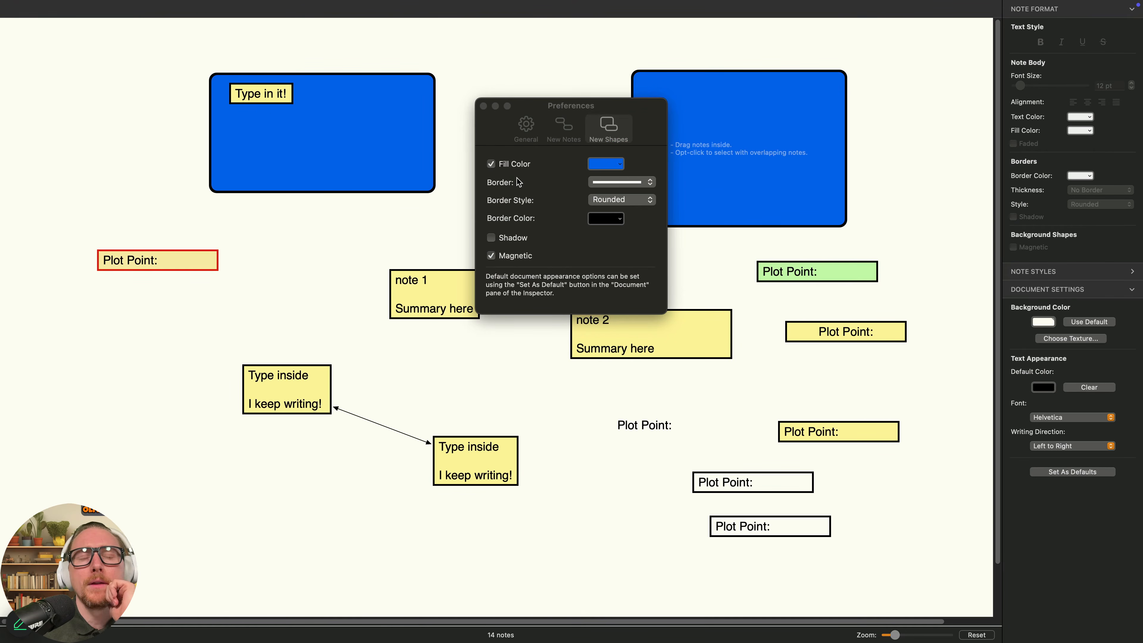
# - Turn off the default fill color for new shapes, and place a new background shape behind the "Type inside" note left of its connected note
pyautogui.click(505, 164)
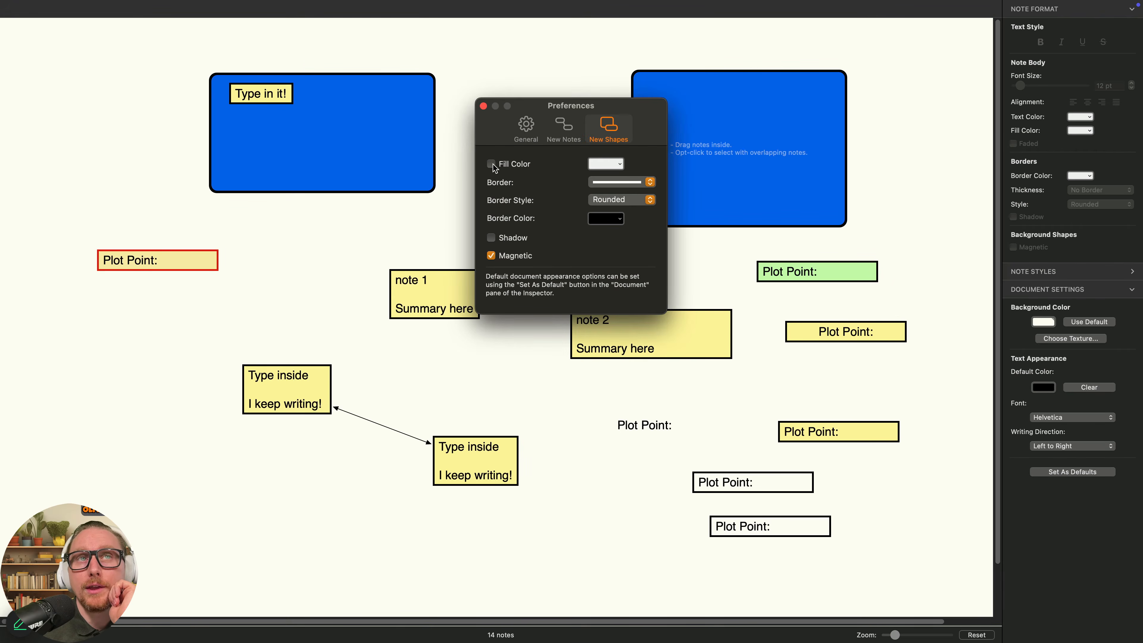
pyautogui.rightClick(570, 422)
pyautogui.moveTo(630, 329)
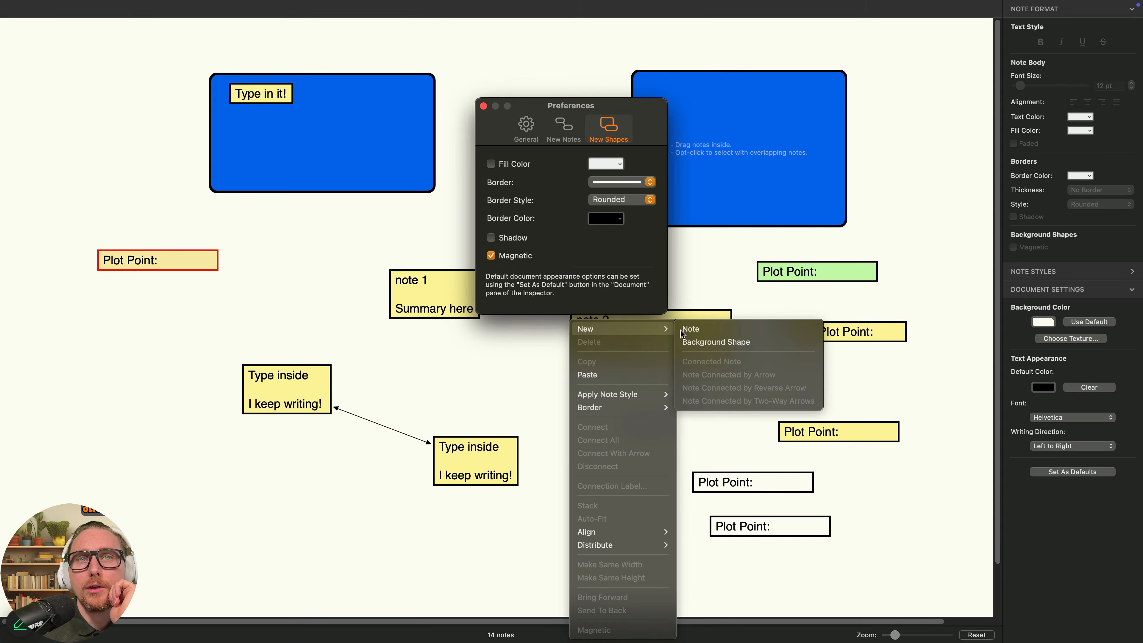
pyautogui.click(757, 347)
pyautogui.moveTo(659, 519); pyautogui.dragTo(234, 504)
# - Turn the default magnetic option for new shapes off and back on
pyautogui.click(498, 273)
pyautogui.click(491, 256)
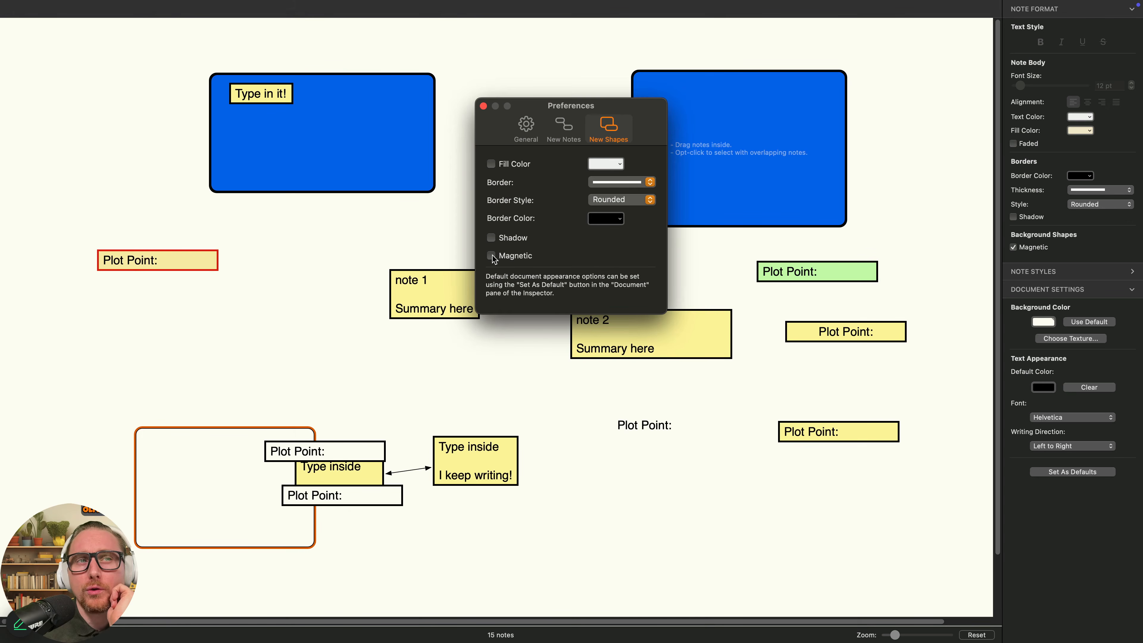
pyautogui.click(491, 255)
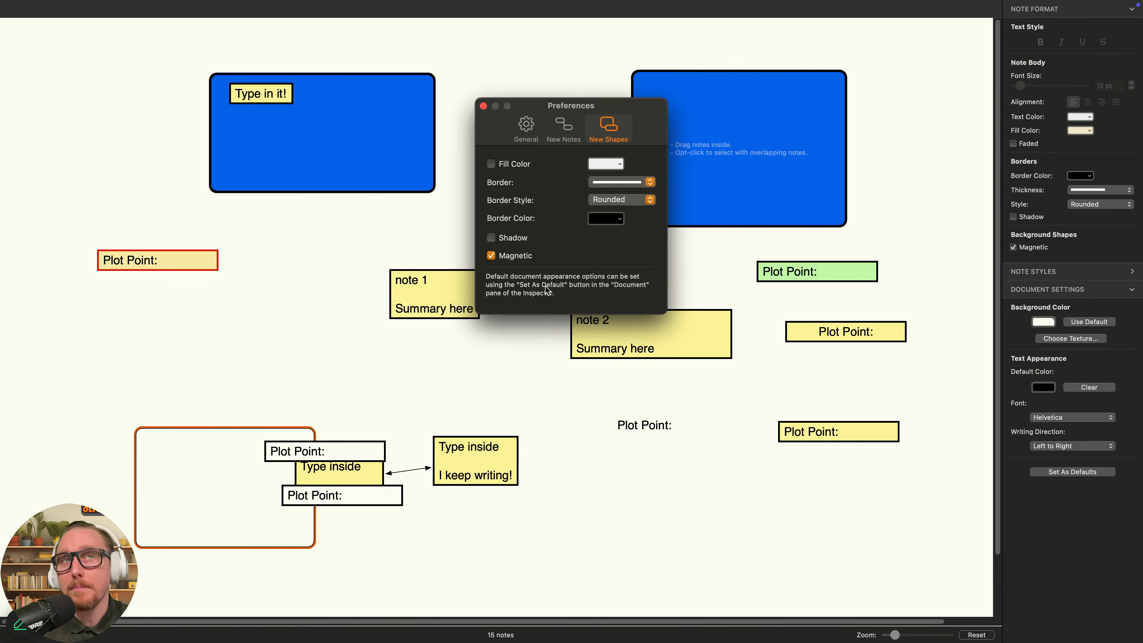
# - Turn on the default shadow for new shapes and place a new background shape below the borderless "Plot Point:" note
pyautogui.click(490, 238)
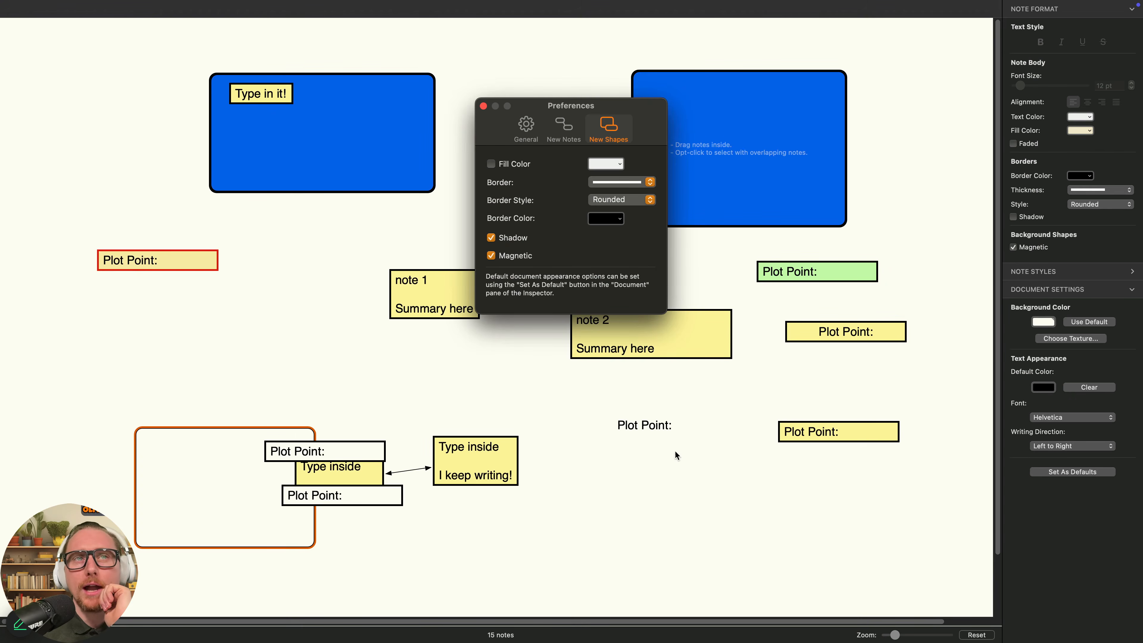
pyautogui.rightClick(767, 532)
pyautogui.moveTo(844, 324)
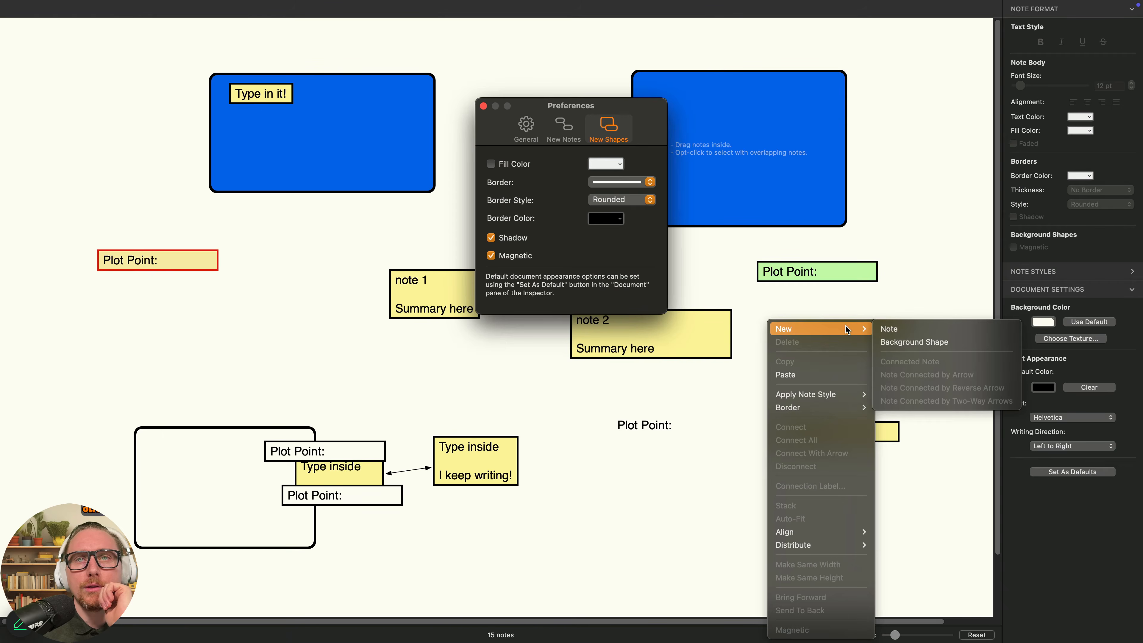
pyautogui.click(931, 340)
pyautogui.moveTo(850, 554); pyautogui.dragTo(720, 484)
pyautogui.click(915, 540)
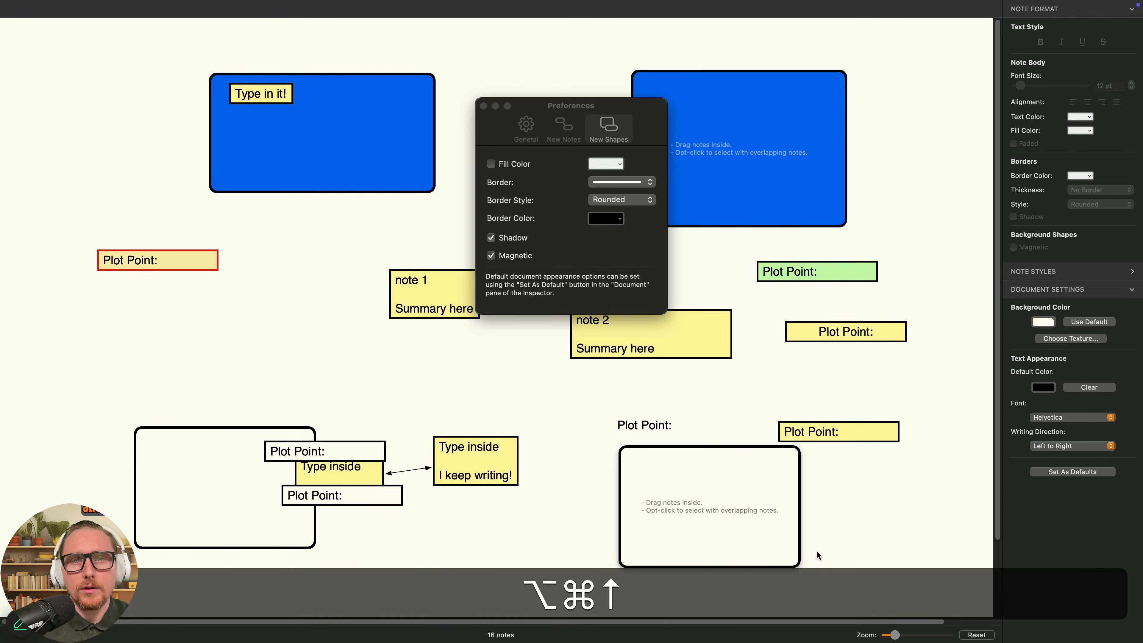
# - Examine the new shape's shadow up close and compare it with the earlier background shape without a shadow
pyautogui.press('alt+super+Up')
pyautogui.scroll(-5, 848, 465)
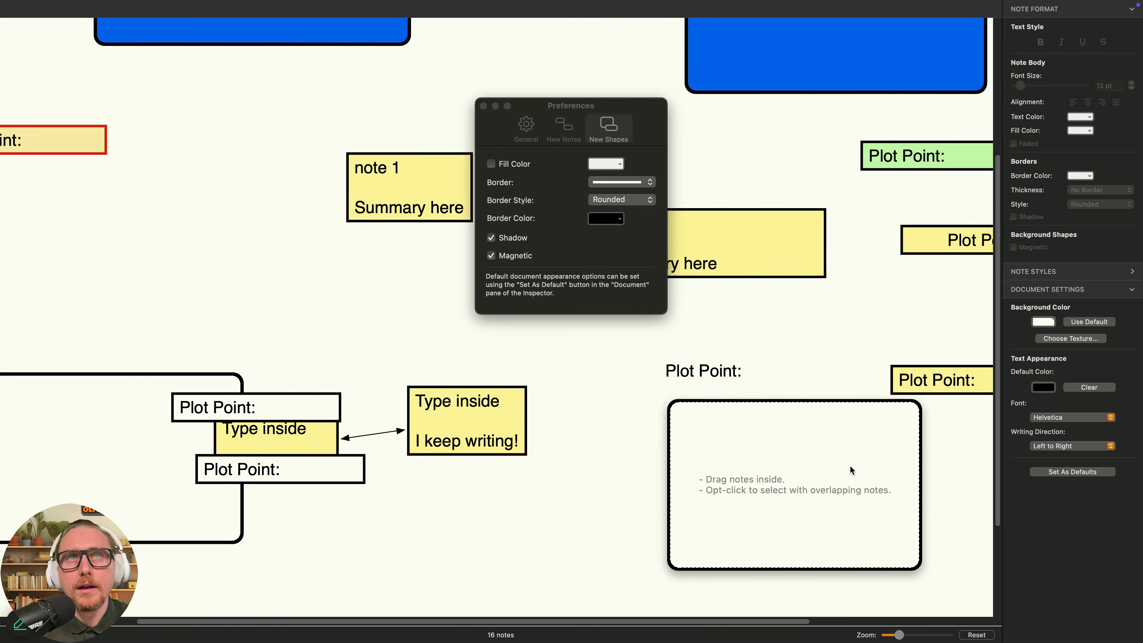
pyautogui.press('alt+super+Up')
pyautogui.press('alt+super+Up')
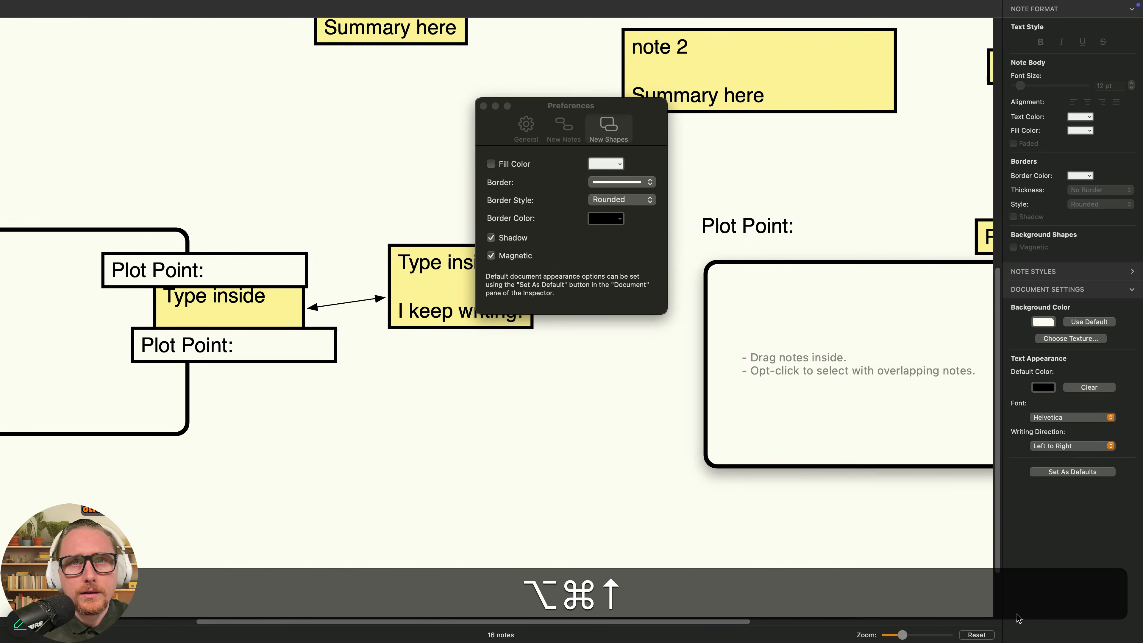
pyautogui.press('alt+super+Up')
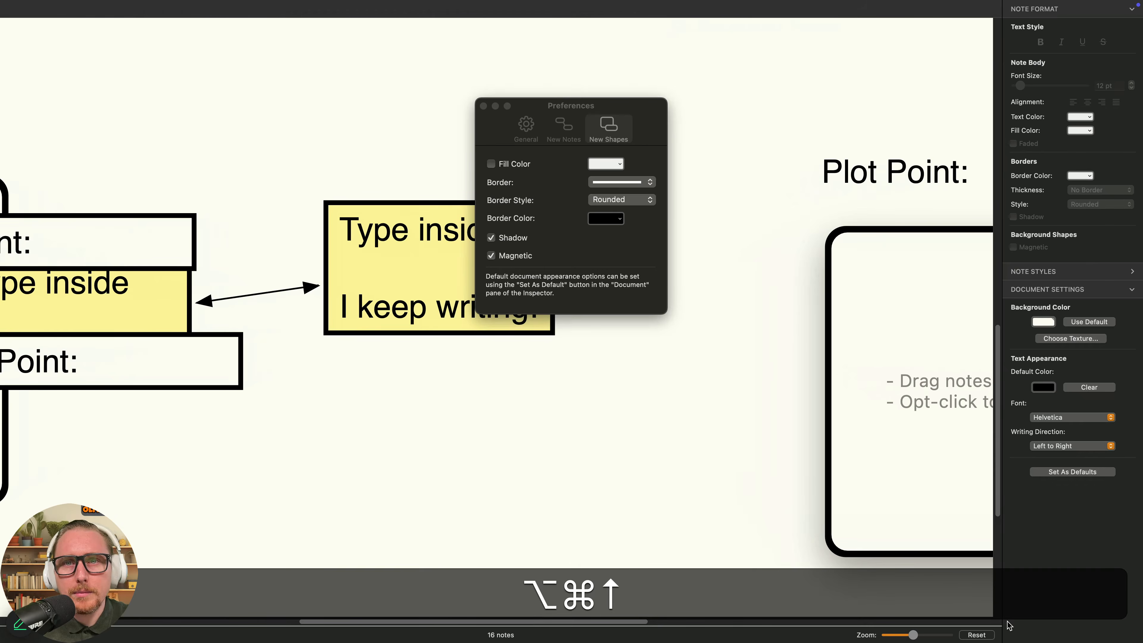
pyautogui.scroll(-3, 949, 557)
pyautogui.hscroll(5, 800, 572)
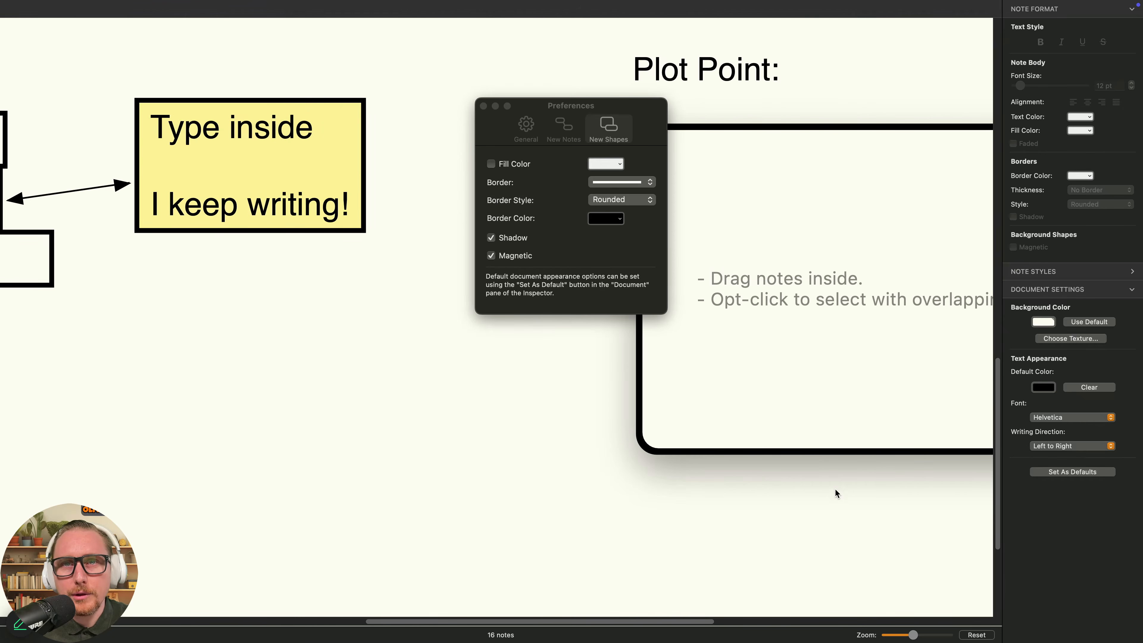
pyautogui.hscroll(-15, 457, 508)
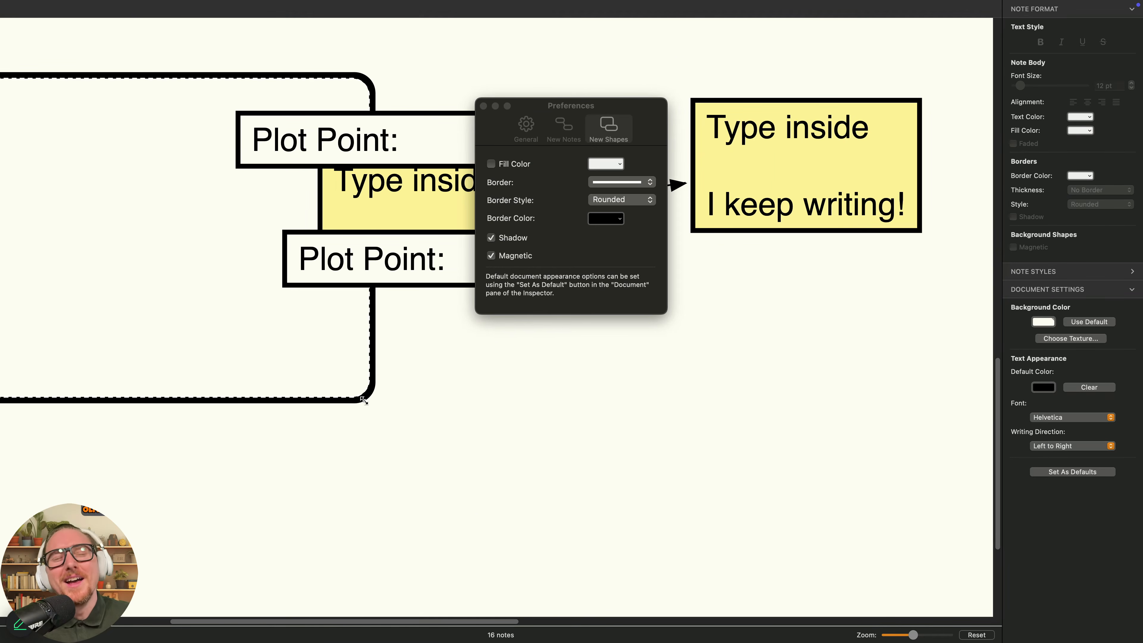
pyautogui.hscroll(14, 787, 449)
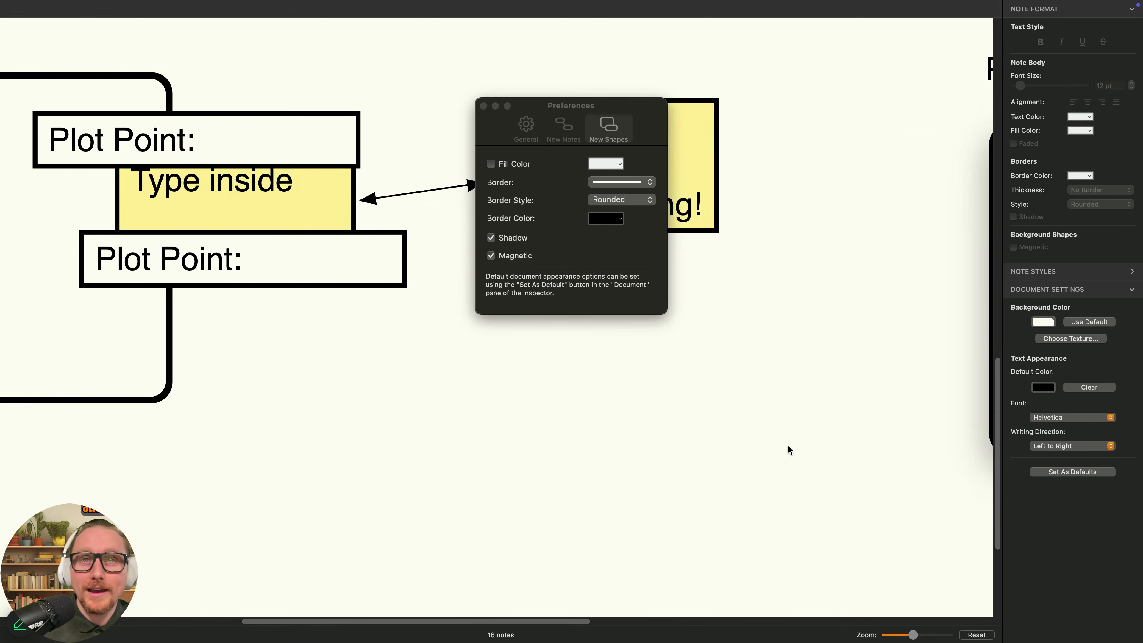
pyautogui.press('alt+super+Down')
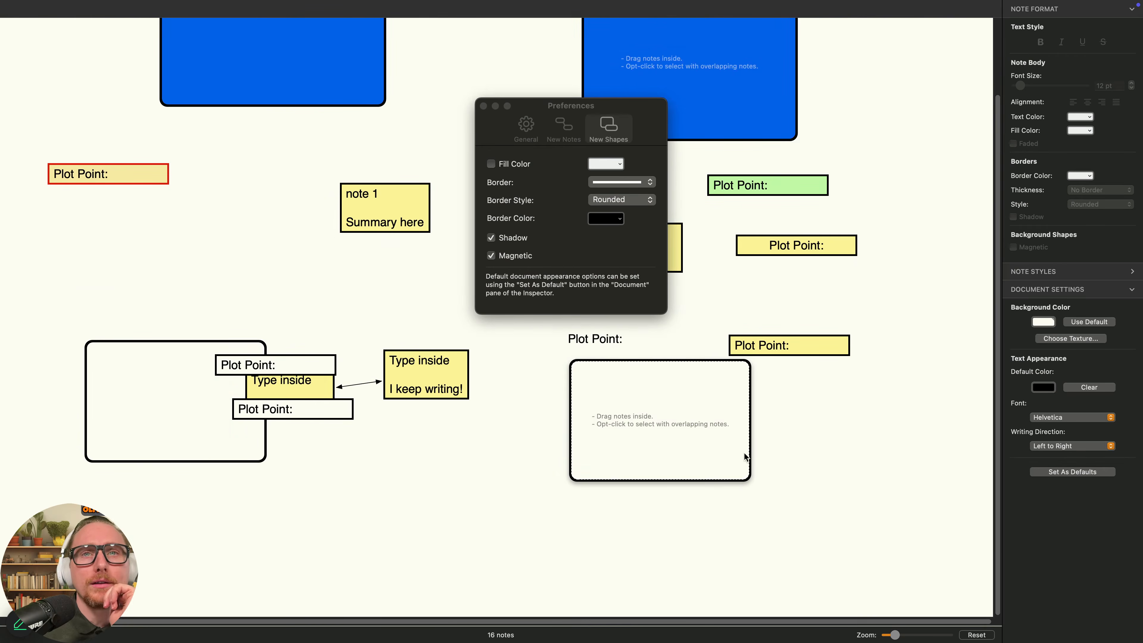
# - Set the default border style for new shapes to Square and place a new background shape near the canvas bottom, holding a "Plot Point:" note
pyautogui.click(641, 201)
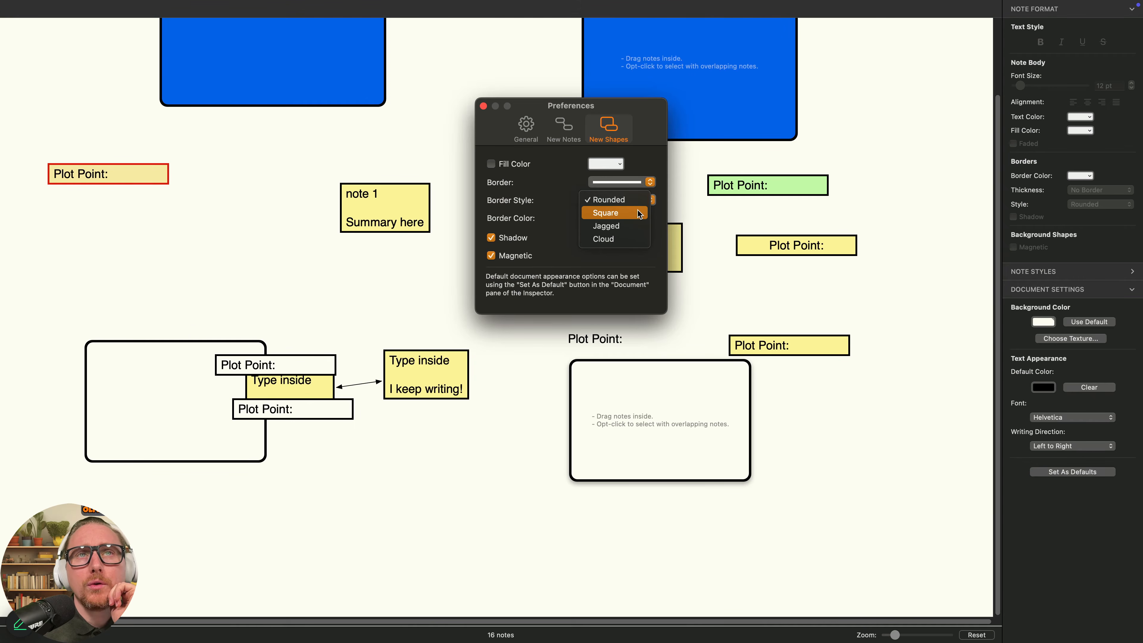
pyautogui.click(637, 209)
pyautogui.doubleClick(839, 432)
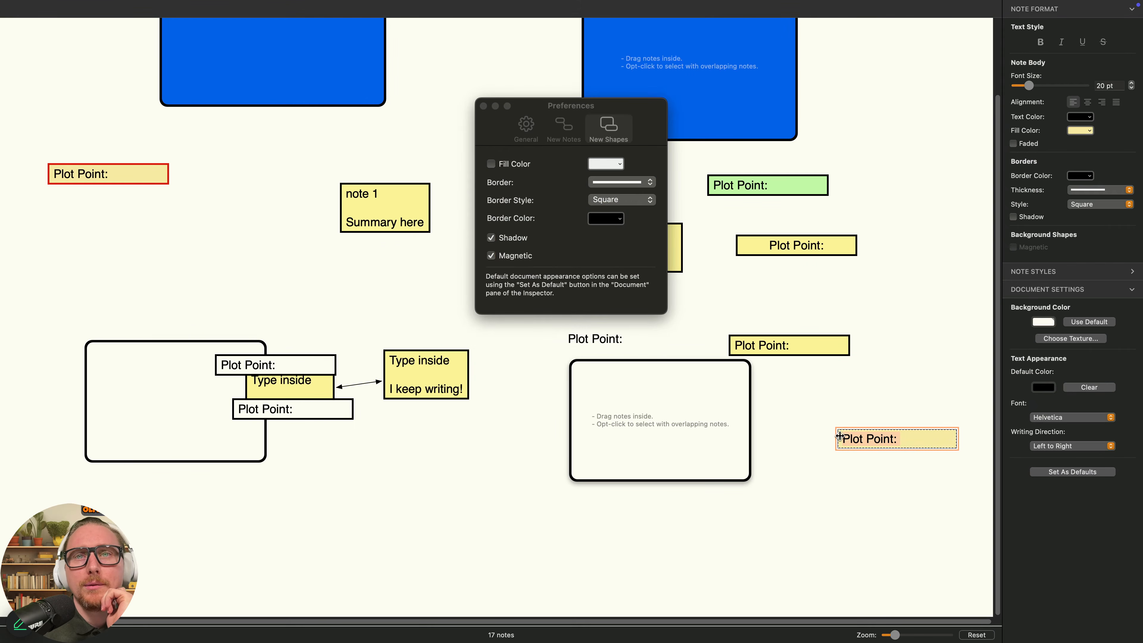
pyautogui.rightClick(795, 431)
pyautogui.moveTo(854, 328)
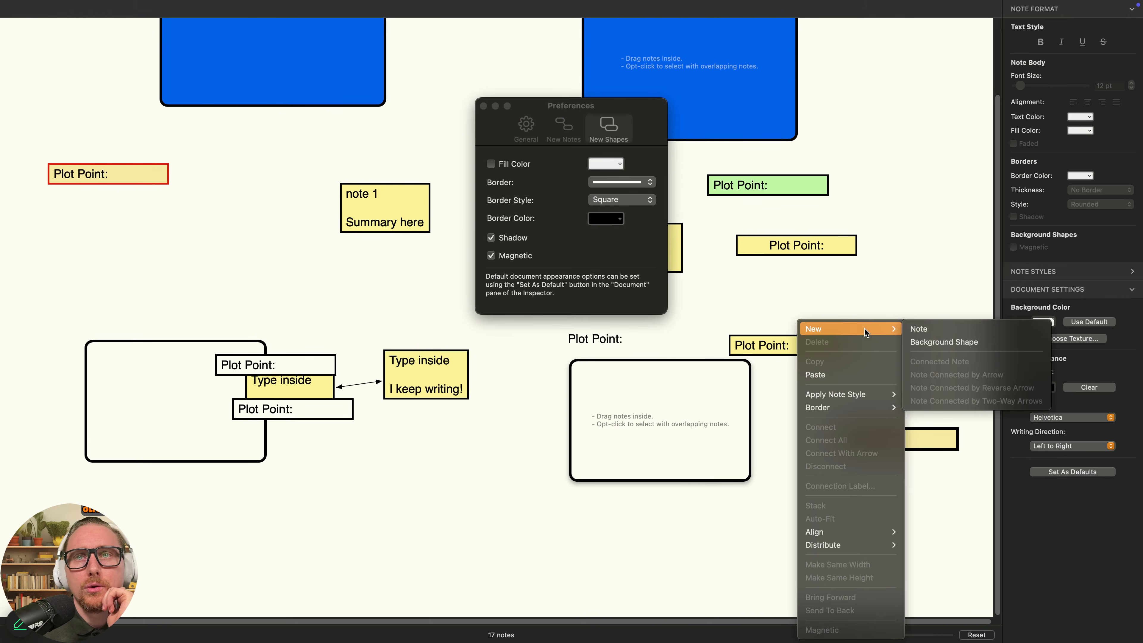
pyautogui.click(961, 342)
pyautogui.moveTo(816, 497); pyautogui.dragTo(340, 502)
pyautogui.moveTo(442, 498); pyautogui.dragTo(452, 513)
pyautogui.click(544, 523)
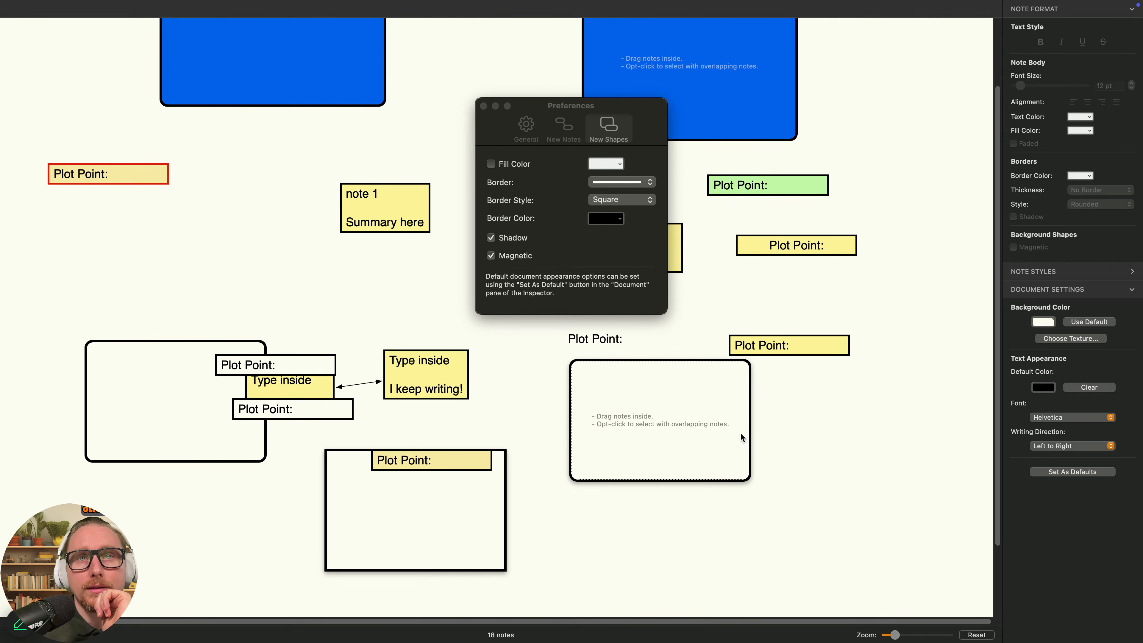
# - Set the default border style for new shapes to Jagged and place a new background shape below the yellow "Plot Point:" notes on the far right
pyautogui.click(563, 128)
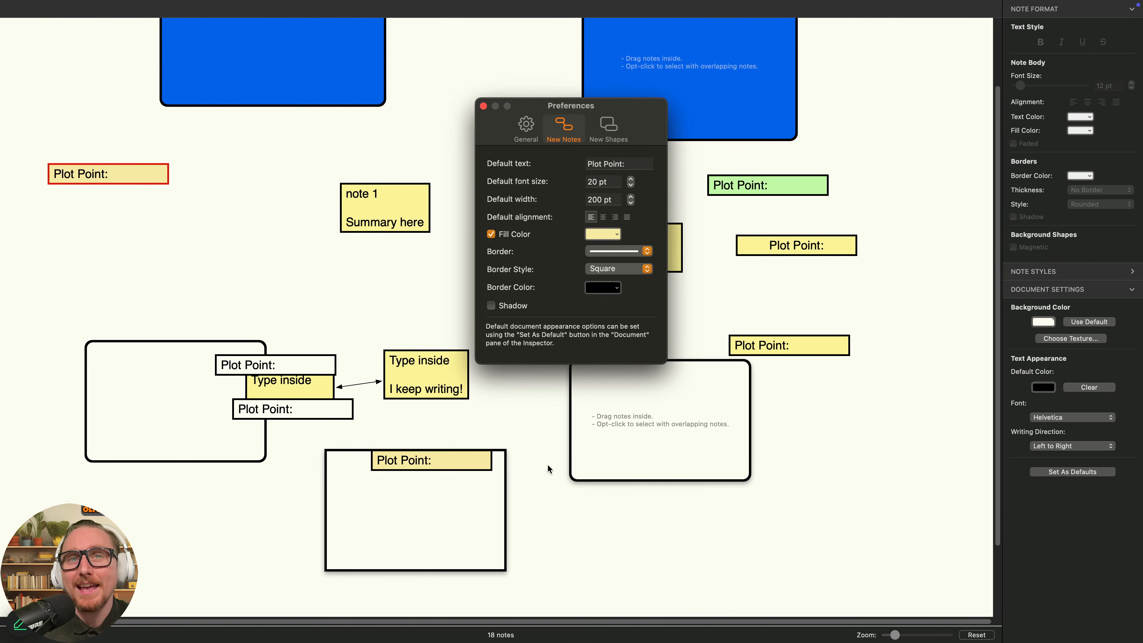
pyautogui.click(474, 486)
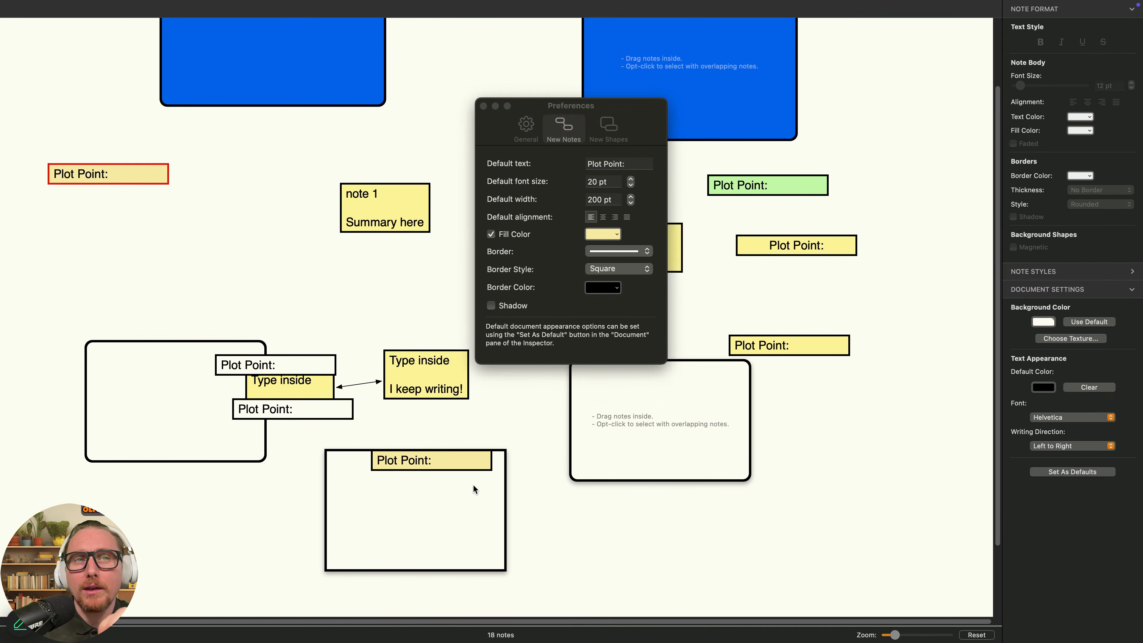
pyautogui.click(609, 130)
pyautogui.click(632, 200)
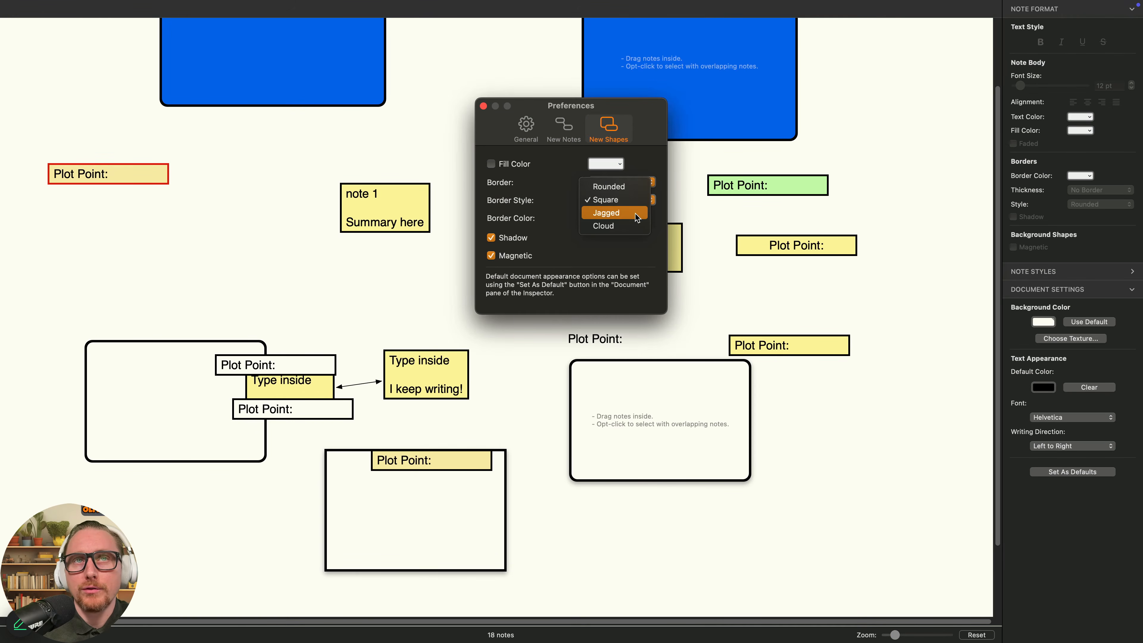
pyautogui.click(637, 217)
pyautogui.rightClick(821, 464)
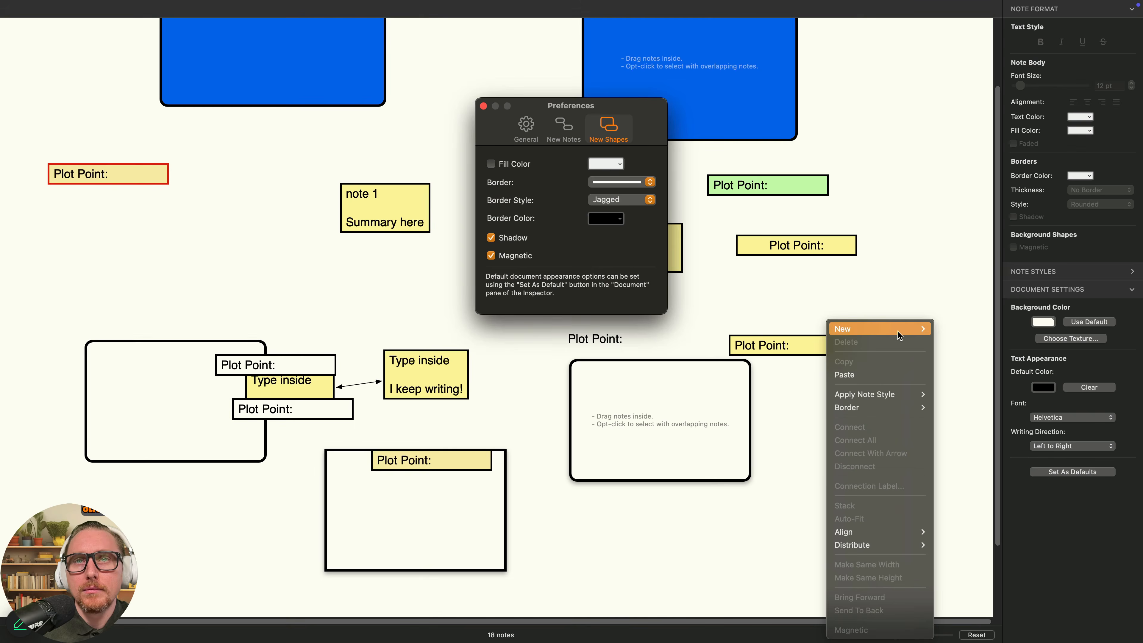
pyautogui.moveTo(918, 330)
pyautogui.click(956, 337)
pyautogui.moveTo(878, 451); pyautogui.dragTo(818, 491)
pyautogui.click(827, 441)
# - Set the default border style for new shapes to Cloud and place a new background shape above the jagged one, below the right blue shape
pyautogui.rightClick(830, 419)
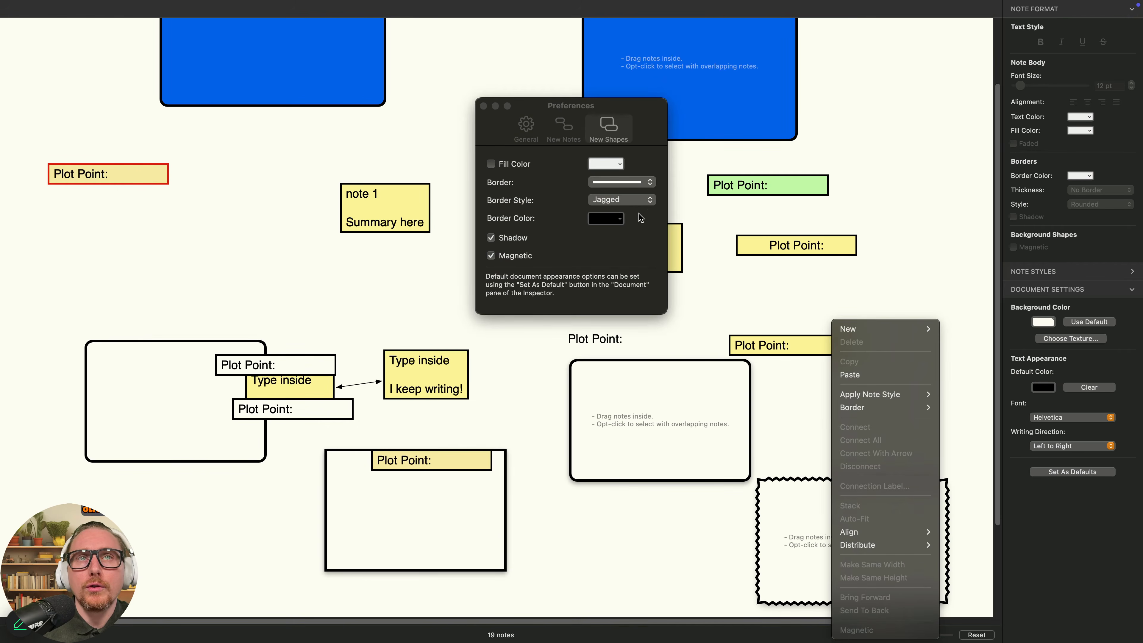
pyautogui.click(644, 201)
pyautogui.click(644, 201)
pyautogui.click(642, 212)
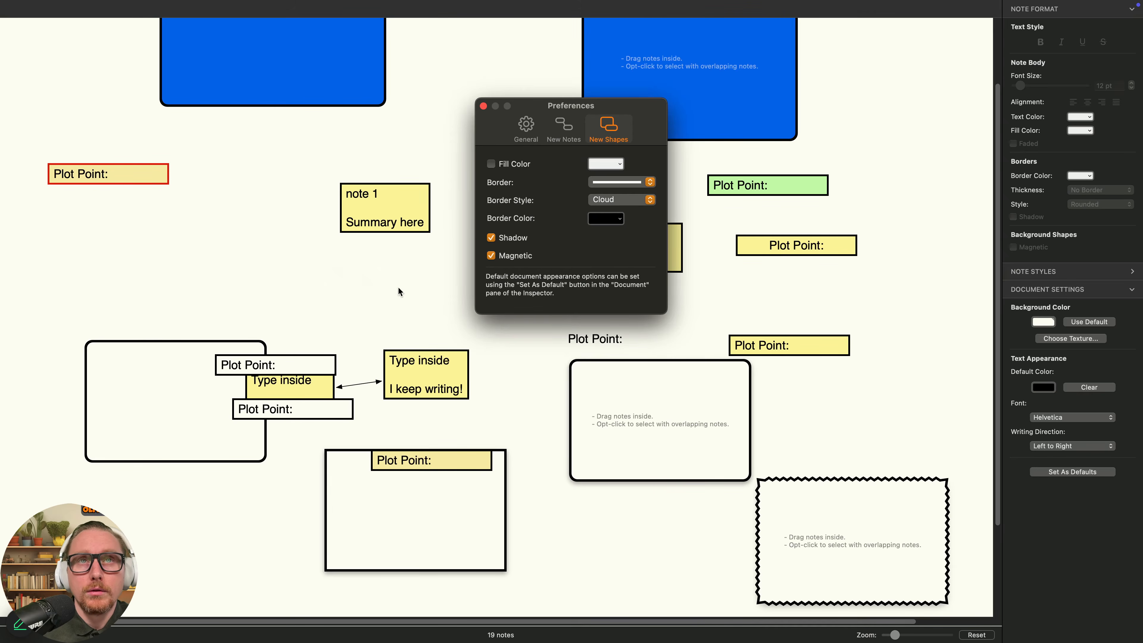
pyautogui.rightClick(869, 424)
pyautogui.moveTo(927, 331)
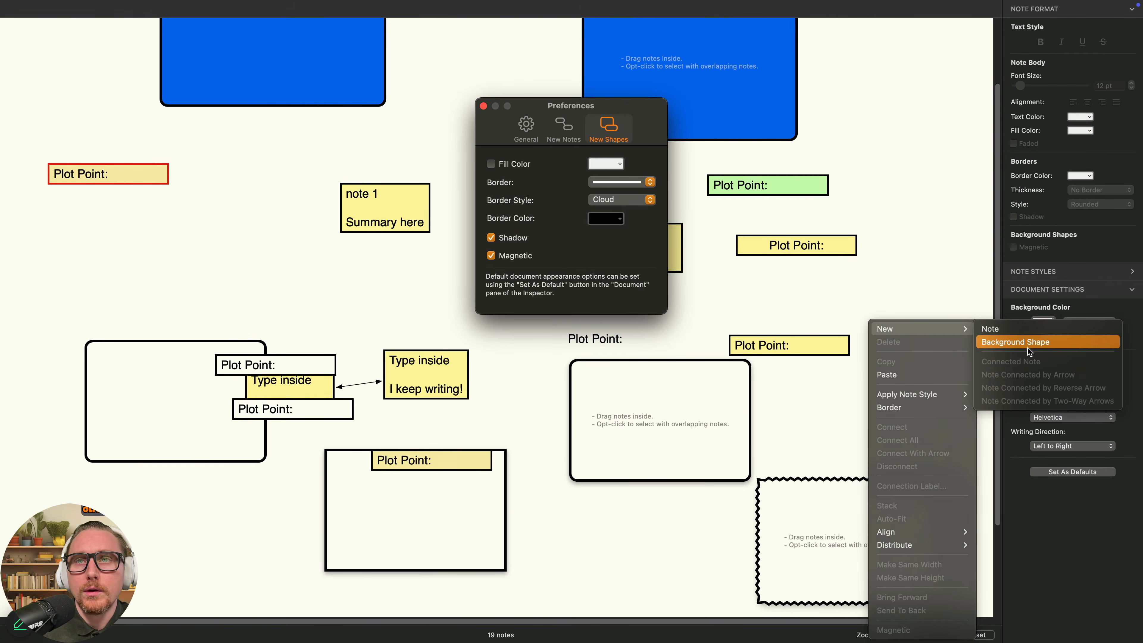
pyautogui.click(1015, 342)
pyautogui.moveTo(924, 429); pyautogui.dragTo(863, 270)
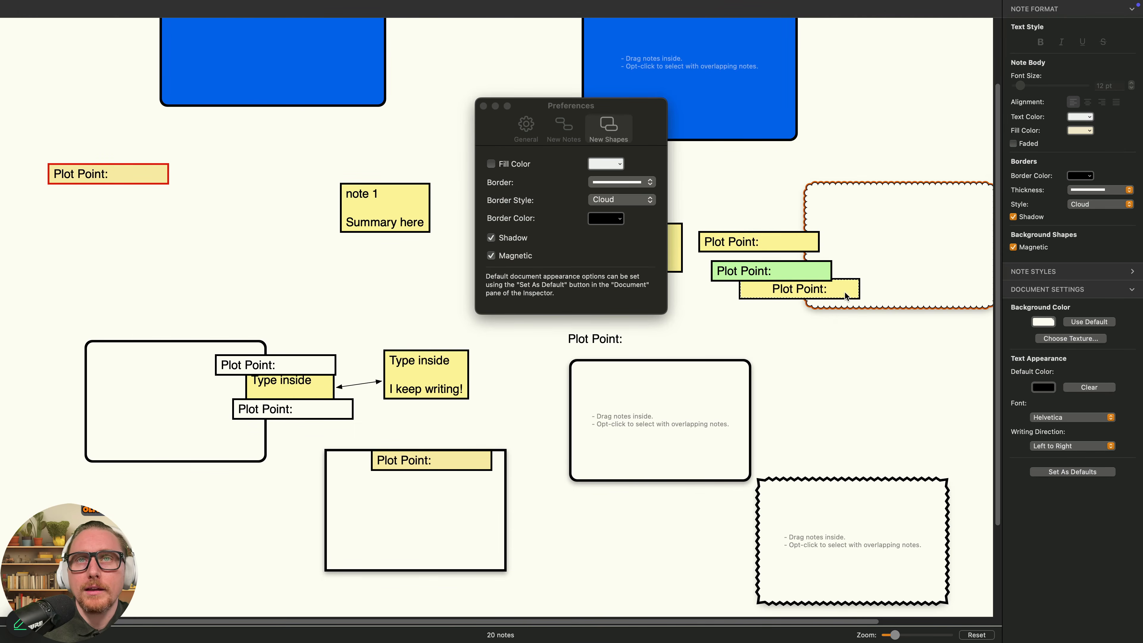
# - Delete the three "Plot Point:" notes overlapping the cloud-bordered shape, then move the shape into their place and widen it slightly
pyautogui.click(804, 324)
pyautogui.moveTo(781, 325); pyautogui.dragTo(740, 246)
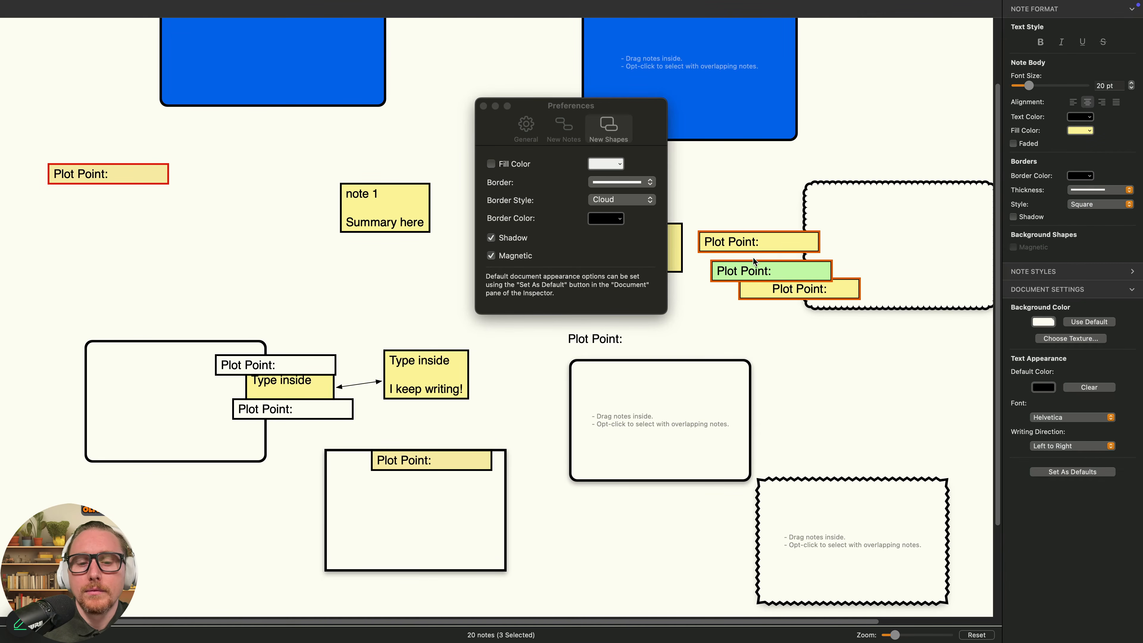
pyautogui.press('Delete')
pyautogui.moveTo(915, 251); pyautogui.dragTo(830, 258)
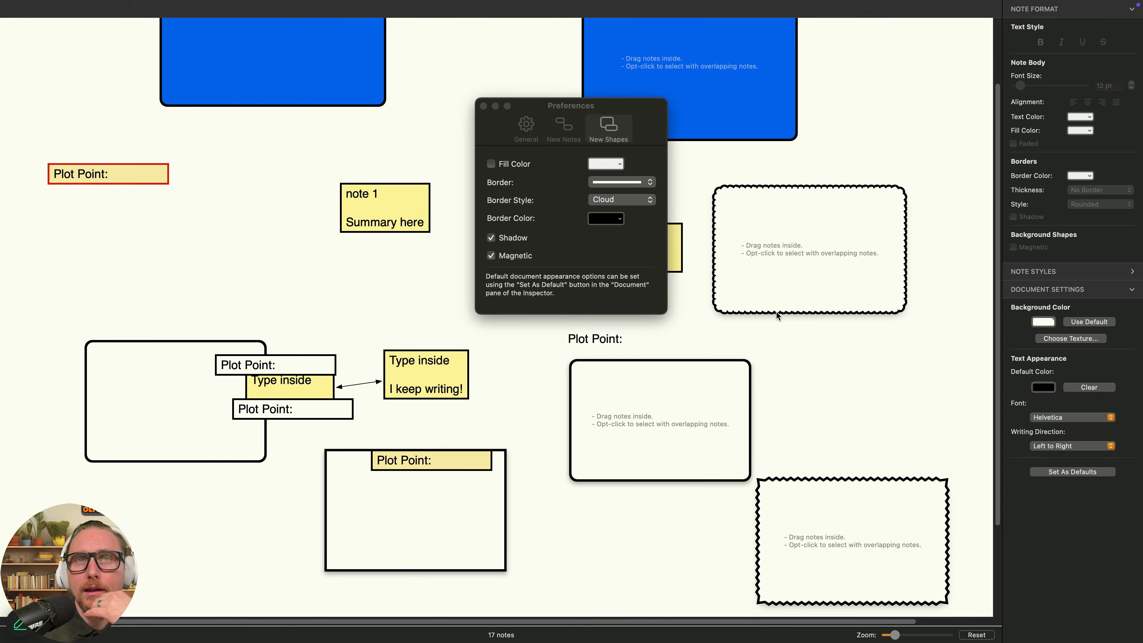
pyautogui.click(815, 253)
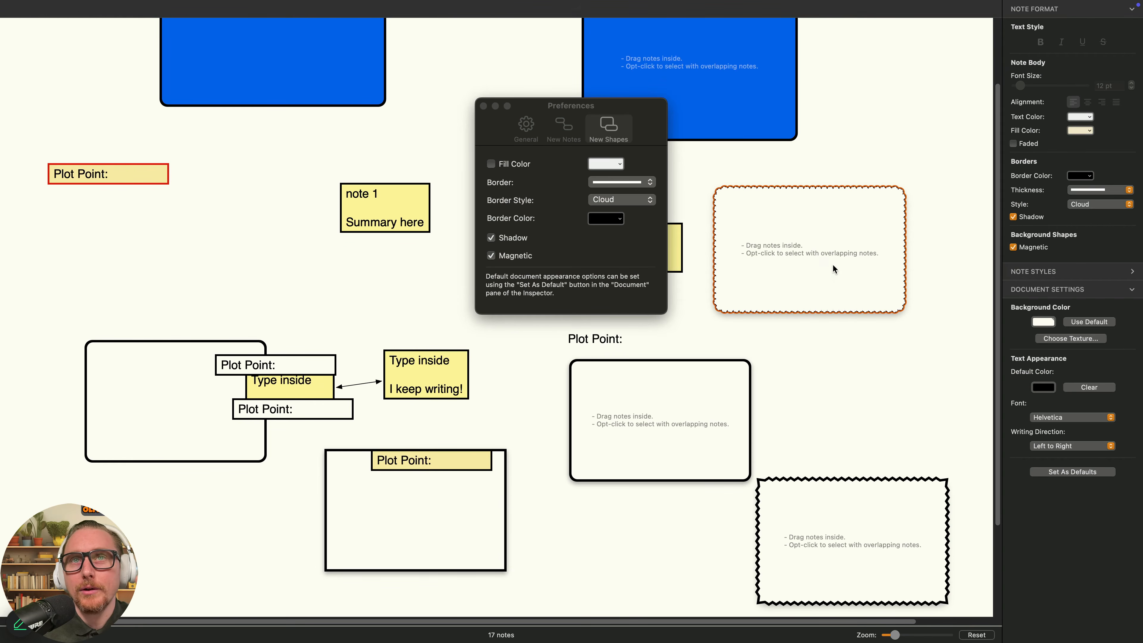
pyautogui.moveTo(901, 268)
pyautogui.mouseDown()
pyautogui.moveTo(756, 258)
pyautogui.moveTo(915, 259)
pyautogui.mouseUp()
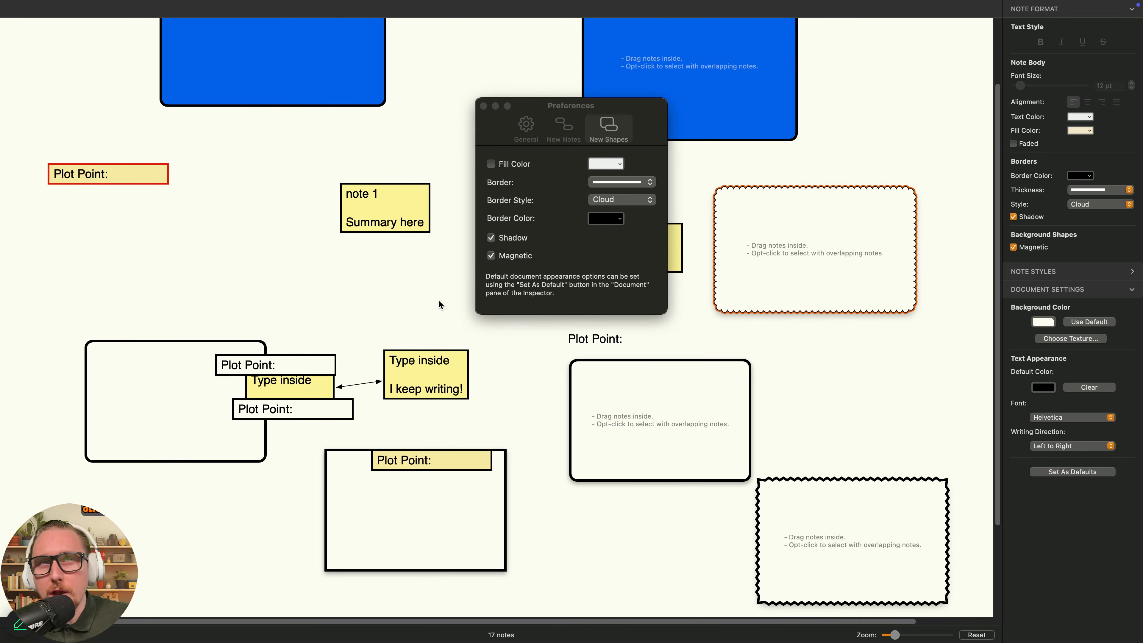
# - Turn the default blue fill color for new shapes back on and set their default border style to Rounded
pyautogui.click(492, 165)
pyautogui.click(624, 183)
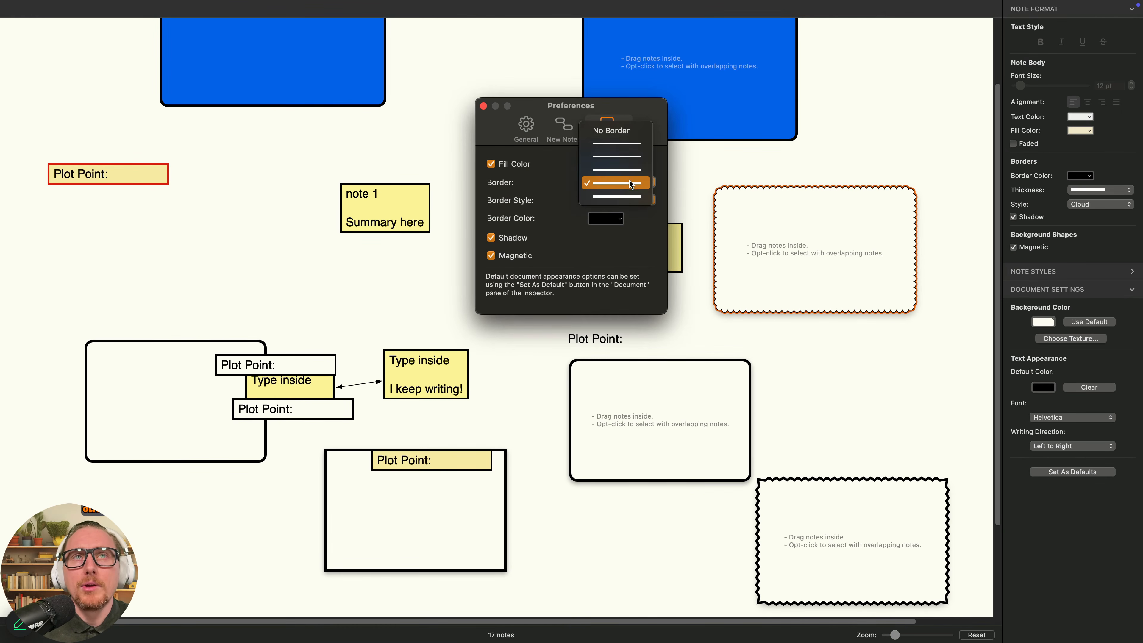
pyautogui.click(637, 221)
pyautogui.click(613, 182)
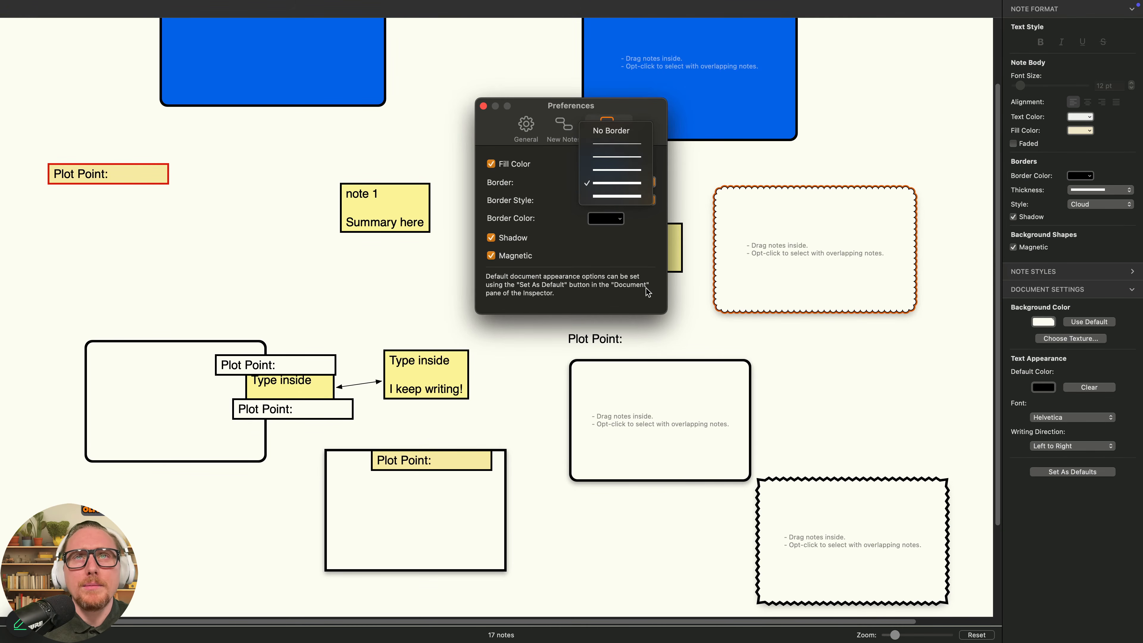
pyautogui.click(632, 247)
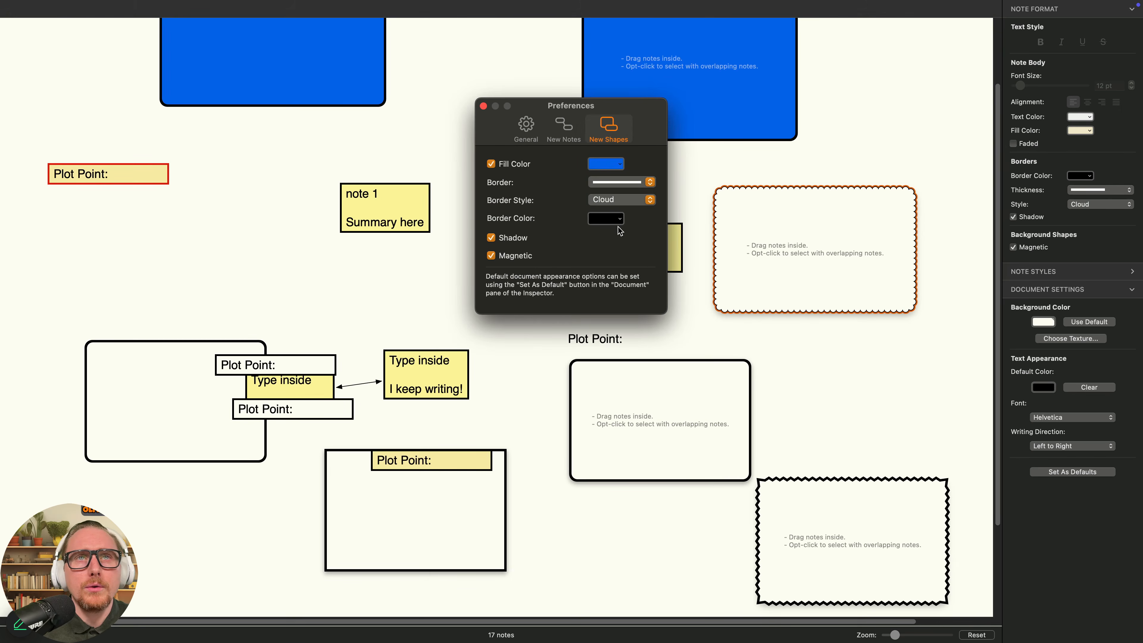
pyautogui.click(635, 202)
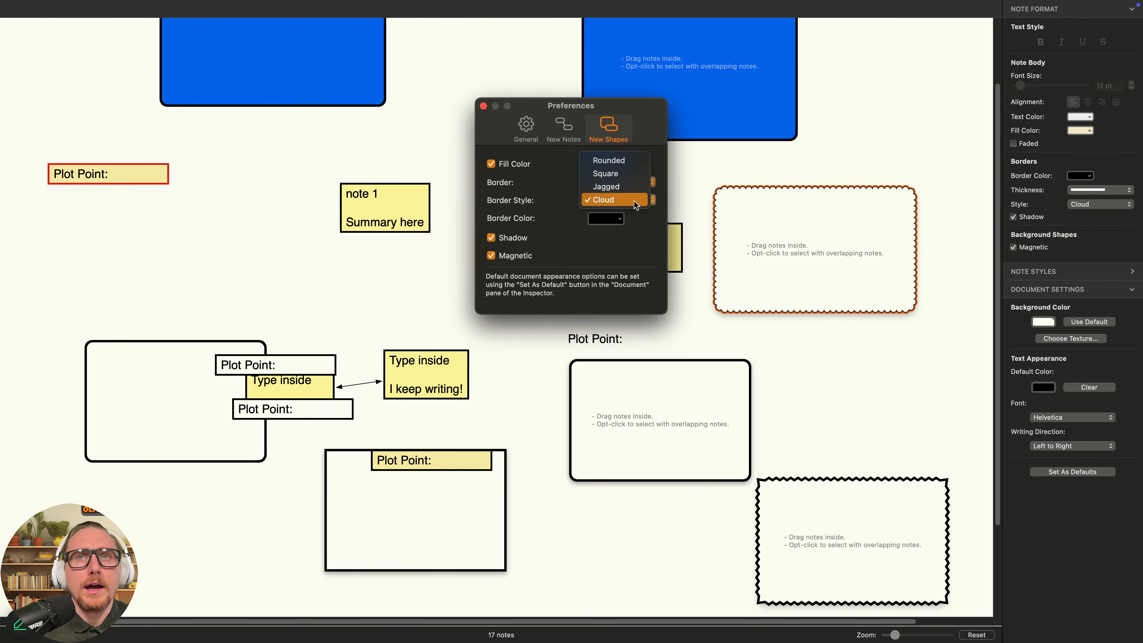
pyautogui.click(627, 161)
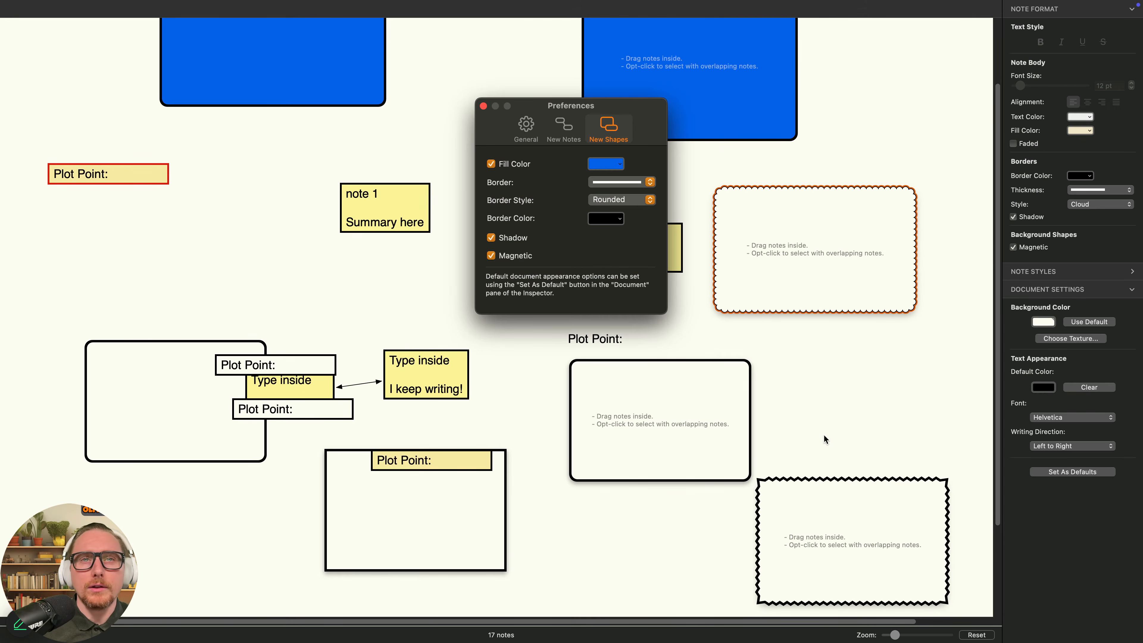
# - Delete the background shapes and notes in the lower part of the canvas, below the cloud-bordered shape and the borderless "Plot Point:" note
pyautogui.click(855, 387)
pyautogui.moveTo(861, 384); pyautogui.dragTo(166, 506)
pyautogui.press('Delete')
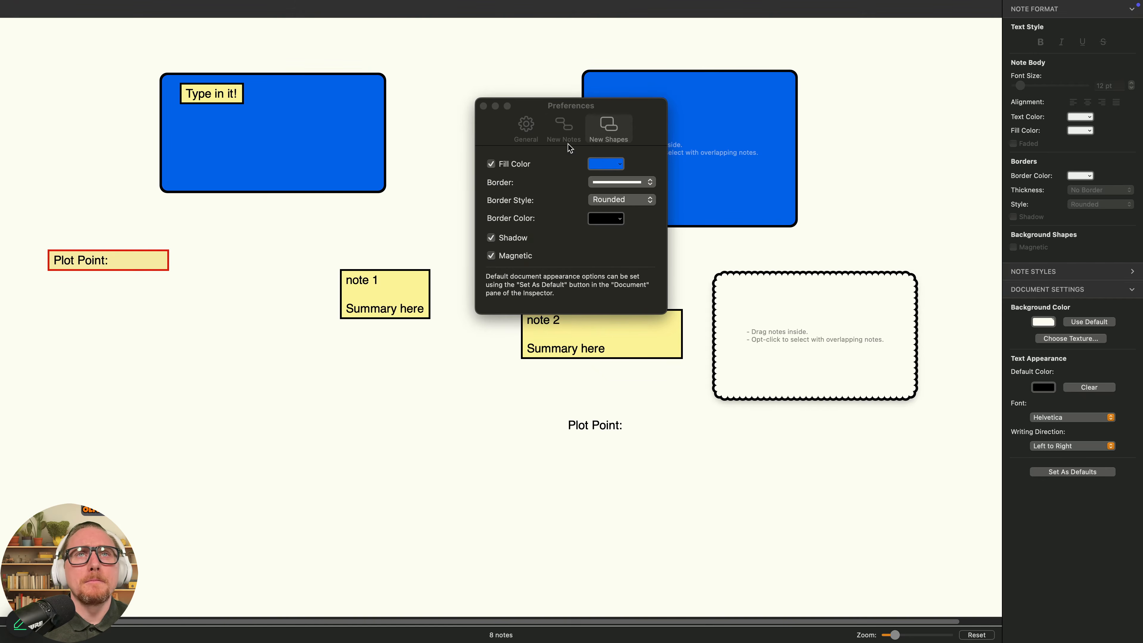
# - Turn on the default shadow for new notes and create a new "Plot Point:" note below the red-bordered one
pyautogui.click(563, 129)
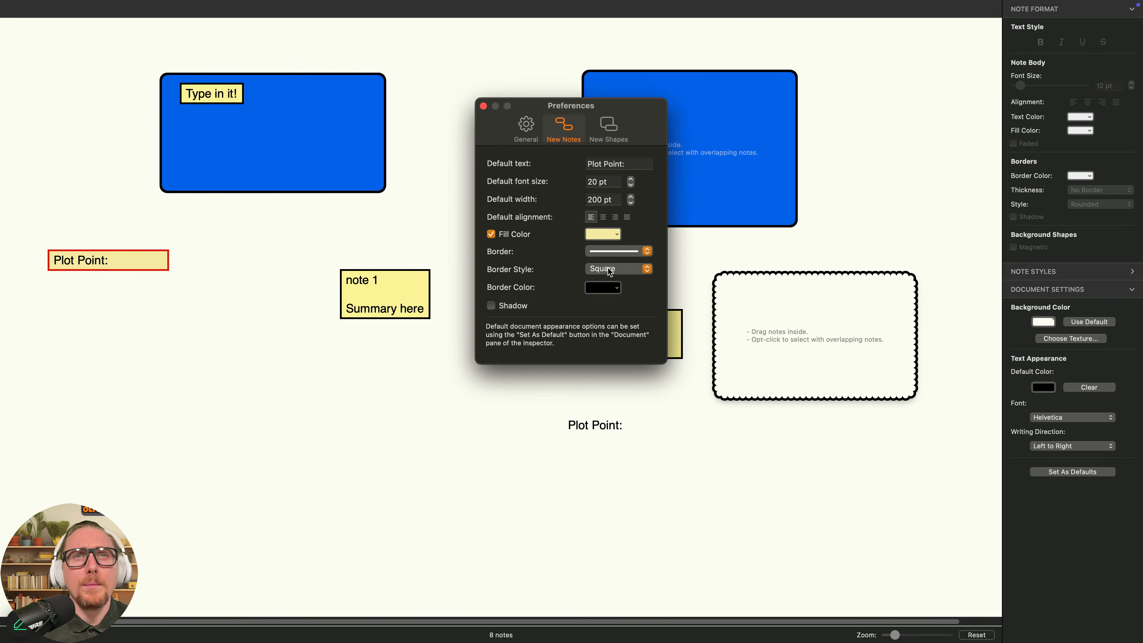
pyautogui.click(615, 269)
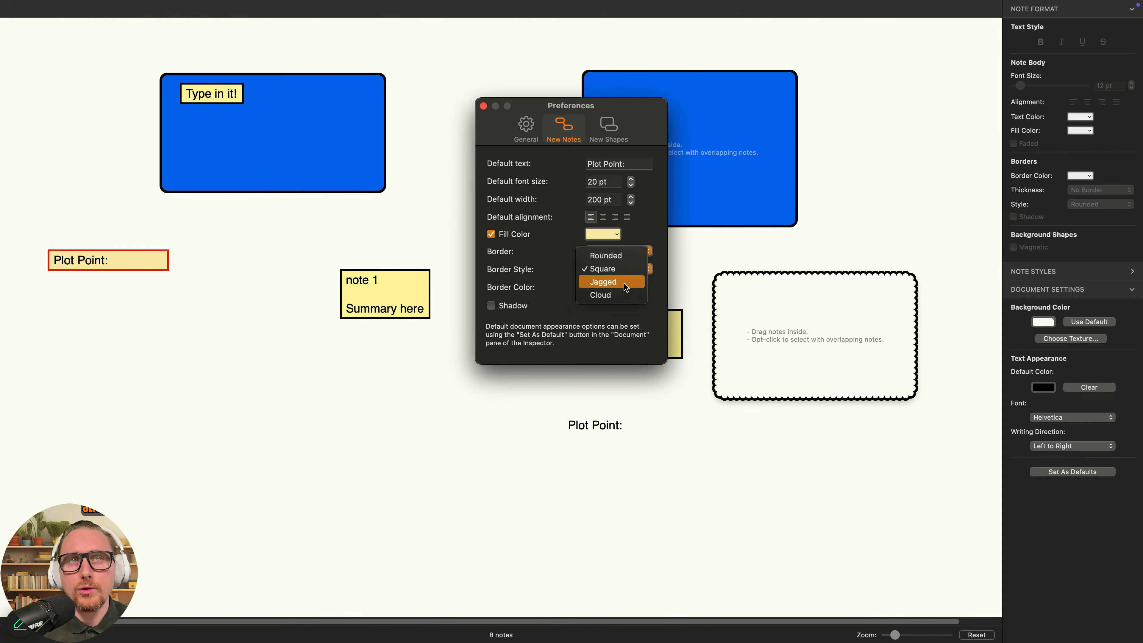
pyautogui.click(505, 316)
pyautogui.click(491, 306)
pyautogui.doubleClick(224, 371)
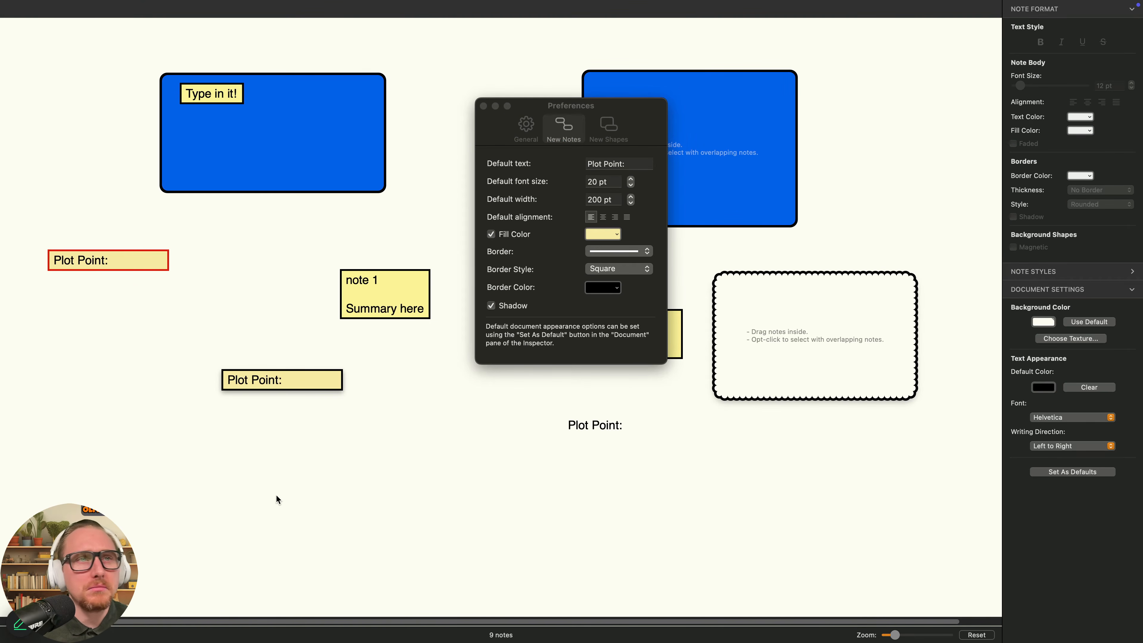
pyautogui.moveTo(313, 378); pyautogui.dragTo(227, 340)
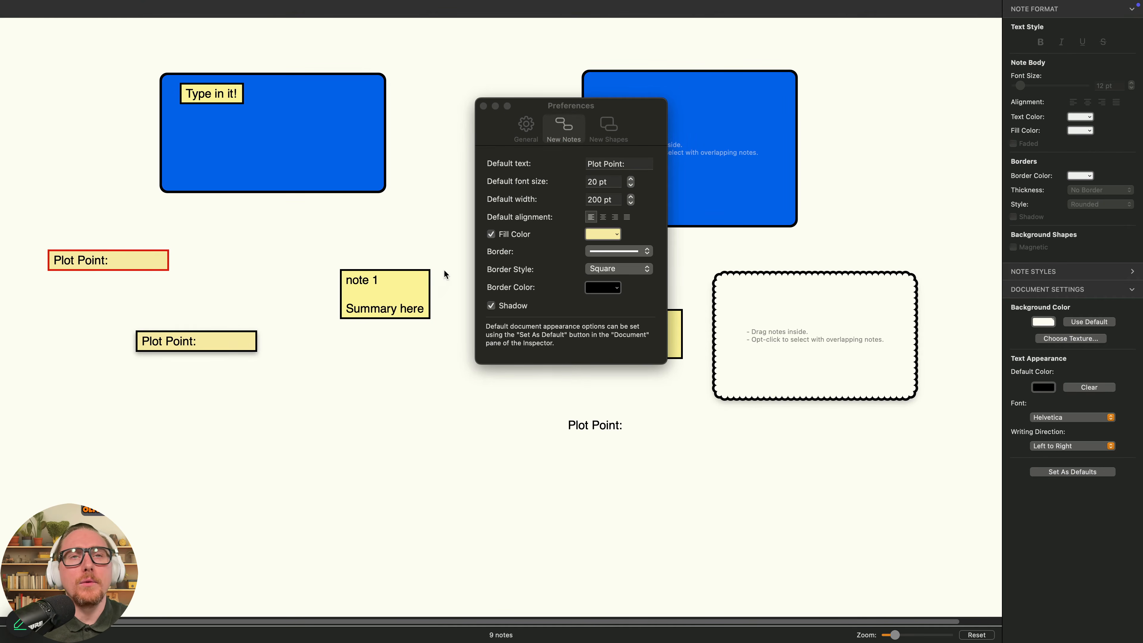
# - Return to the default settings for new shapes, move the preferences window off the blue shape and close it
pyautogui.click(602, 110)
pyautogui.click(607, 131)
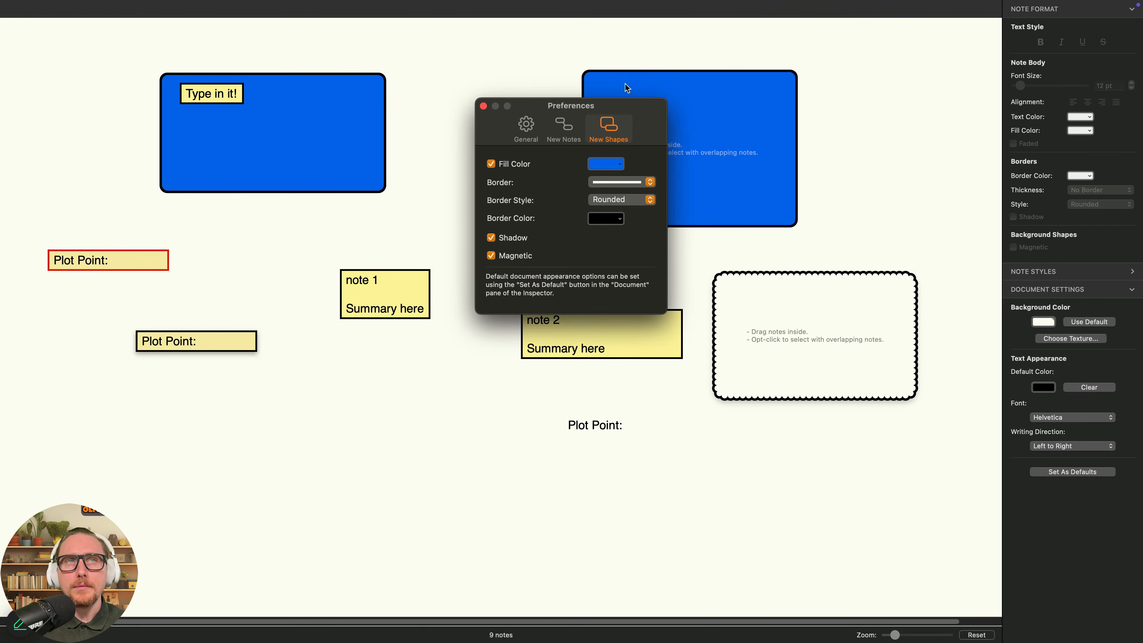
pyautogui.moveTo(606, 108); pyautogui.dragTo(613, 328)
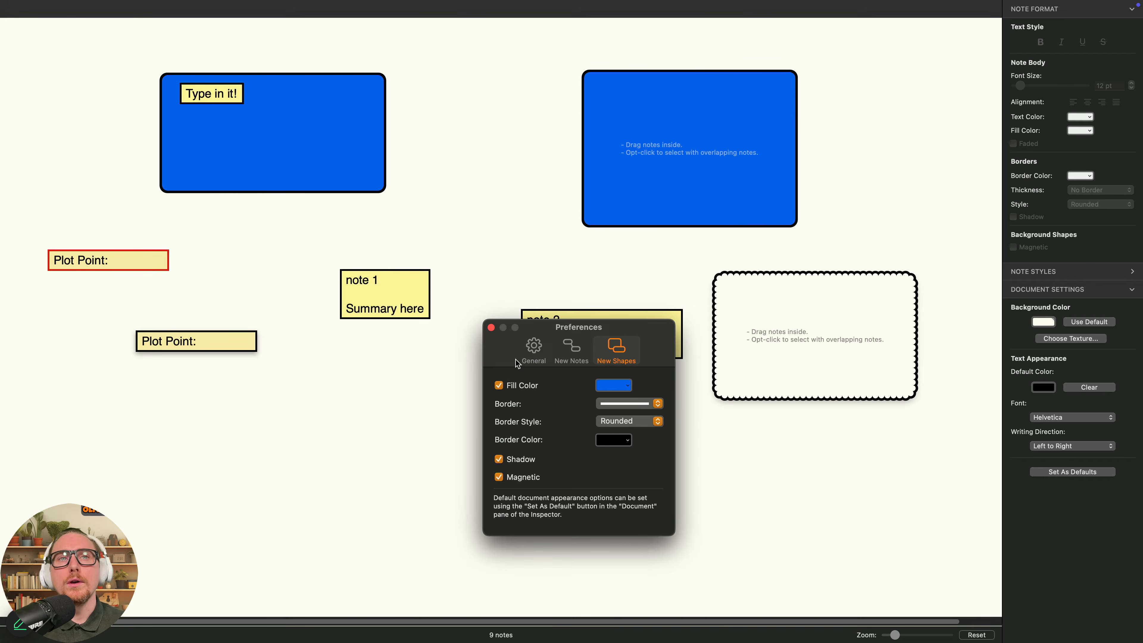
pyautogui.click(491, 328)
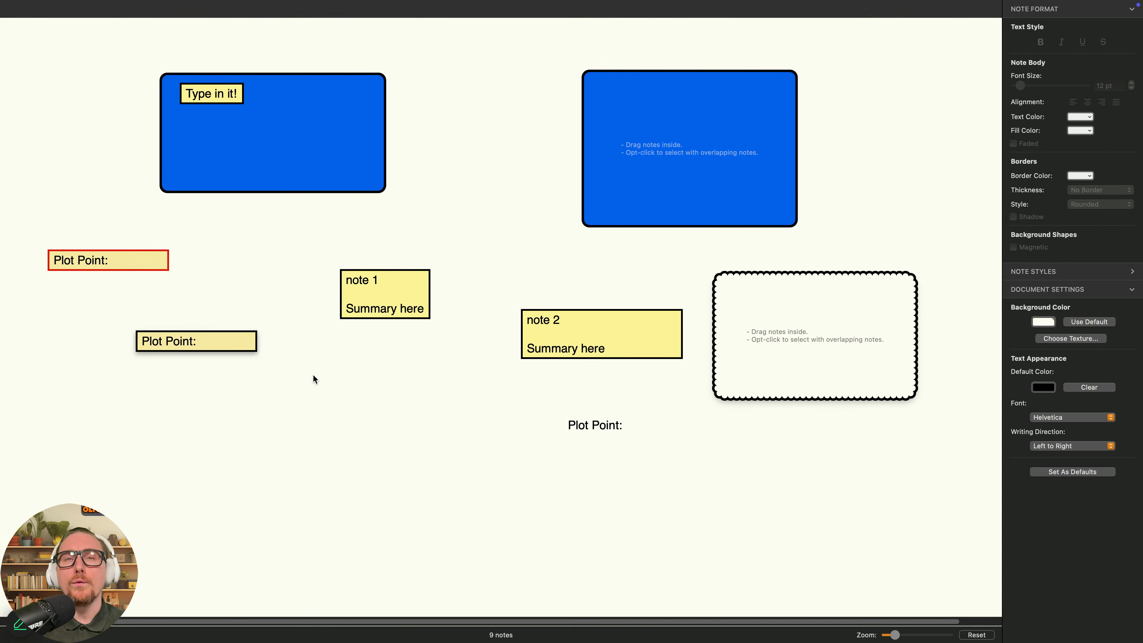
# - Place the red-bordered and the shadowed "Plot Point:" notes one above the other, between the left blue shape and note 1
pyautogui.moveTo(148, 264); pyautogui.dragTo(262, 271)
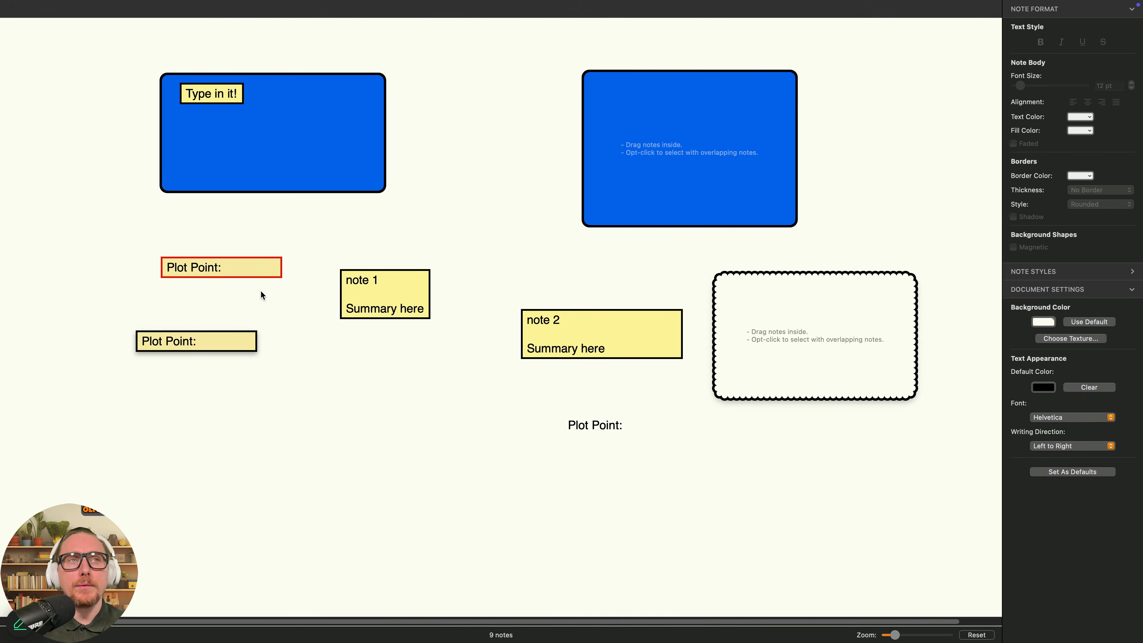
pyautogui.moveTo(247, 335); pyautogui.dragTo(269, 298)
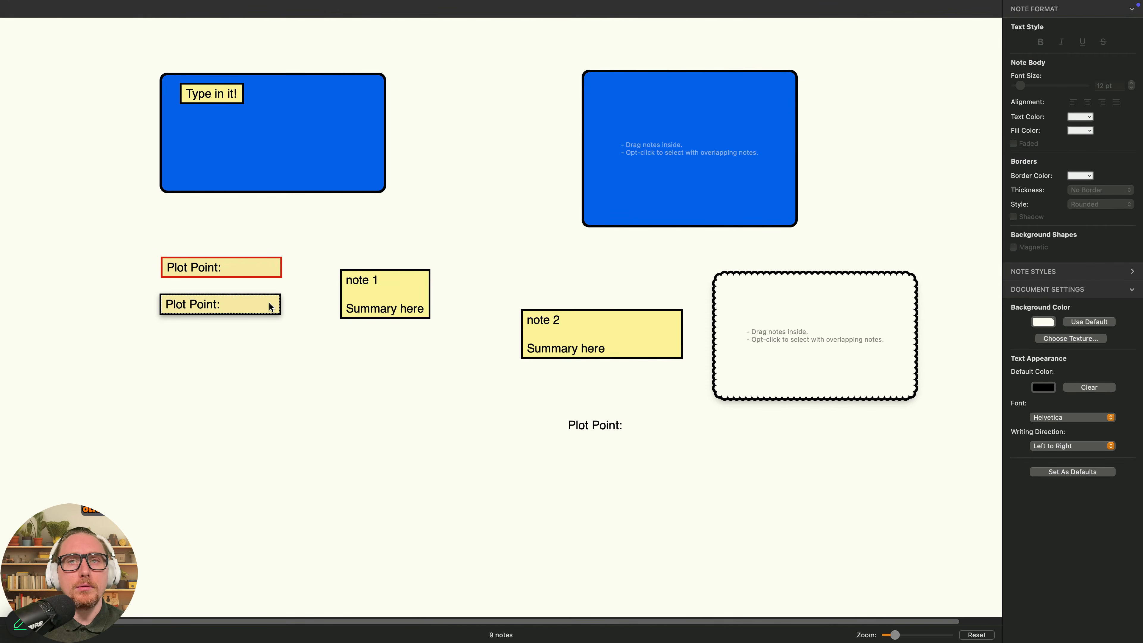
pyautogui.rightClick(264, 304)
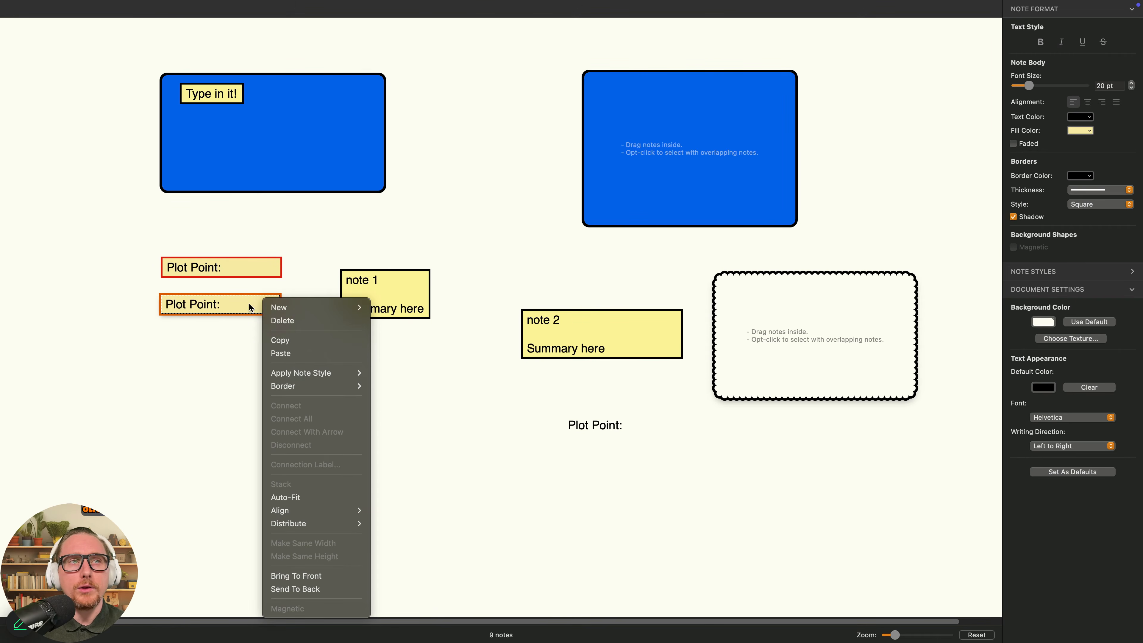
pyautogui.click(394, 295)
pyautogui.rightClick(395, 296)
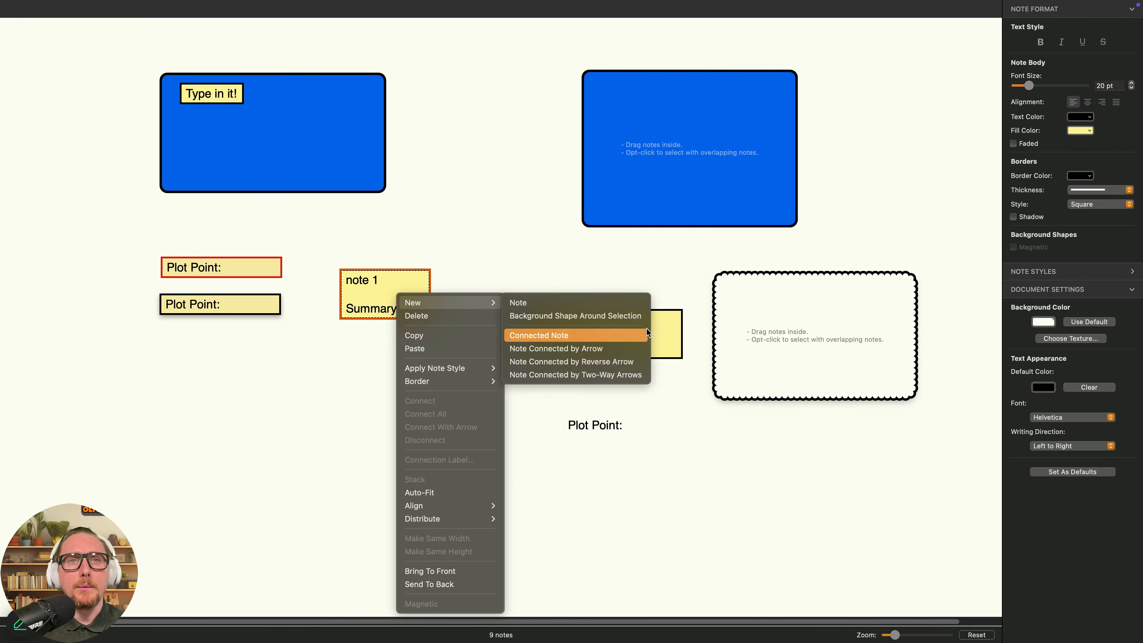
pyautogui.click(680, 403)
# - Apply the default note style to the shadowed "Plot Point:" note below the red-bordered one
pyautogui.click(263, 306)
pyautogui.rightClick(267, 307)
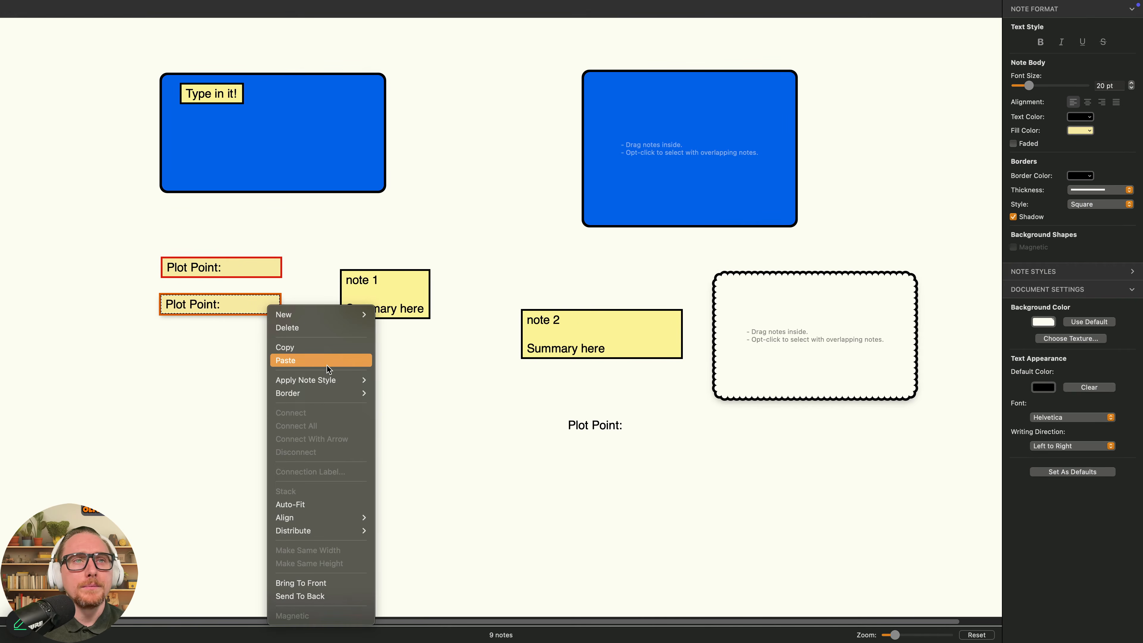
pyautogui.moveTo(327, 383)
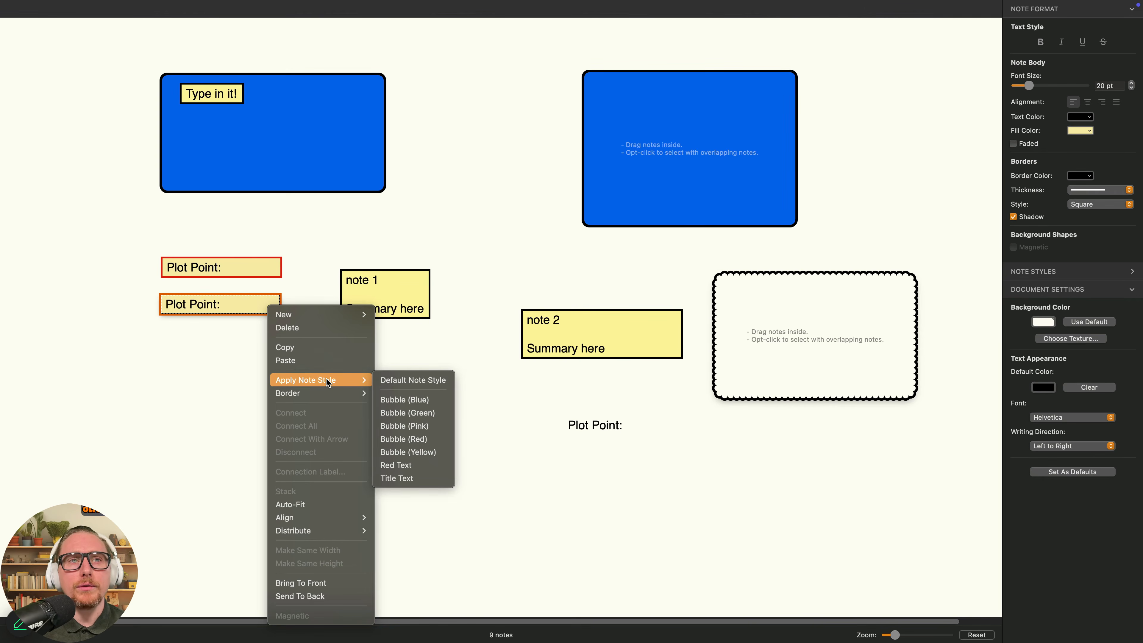
pyautogui.click(409, 380)
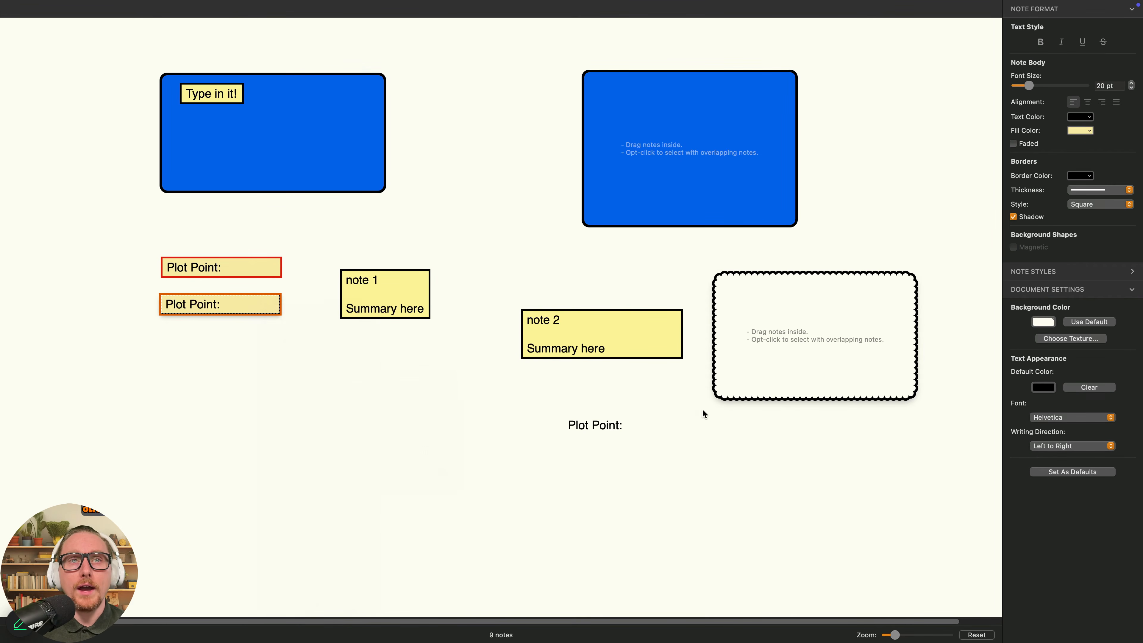
# - Apply the default note style to the five loose notes and the cloud-bordered shape, and move that shape a little away from note 2
pyautogui.moveTo(864, 444); pyautogui.dragTo(160, 275)
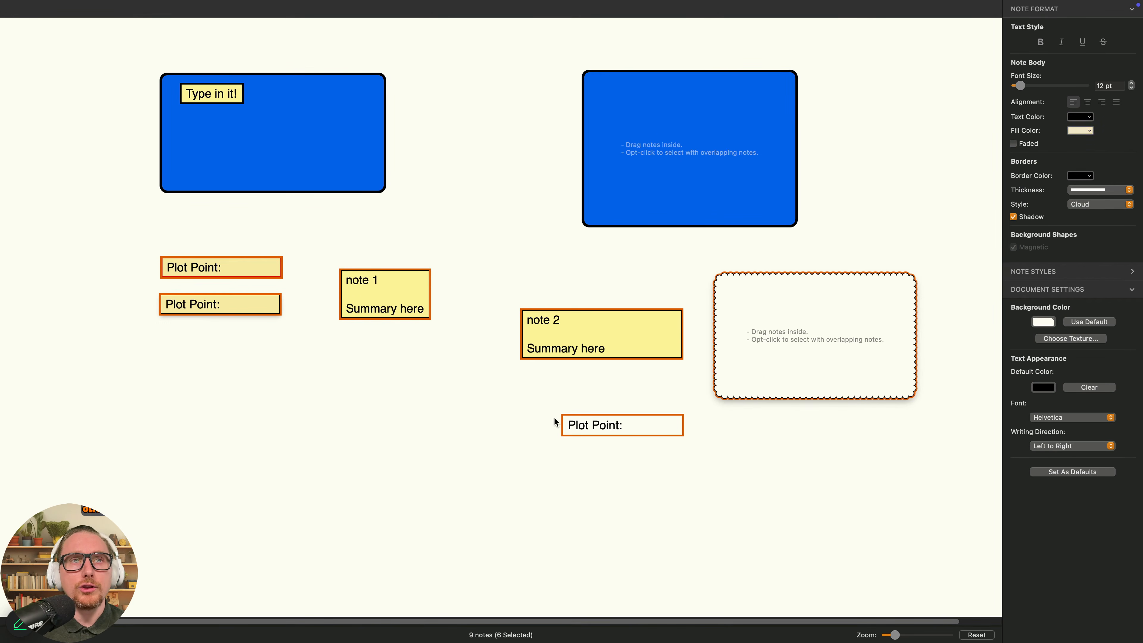
pyautogui.moveTo(867, 467); pyautogui.dragTo(145, 257)
pyautogui.rightClick(203, 271)
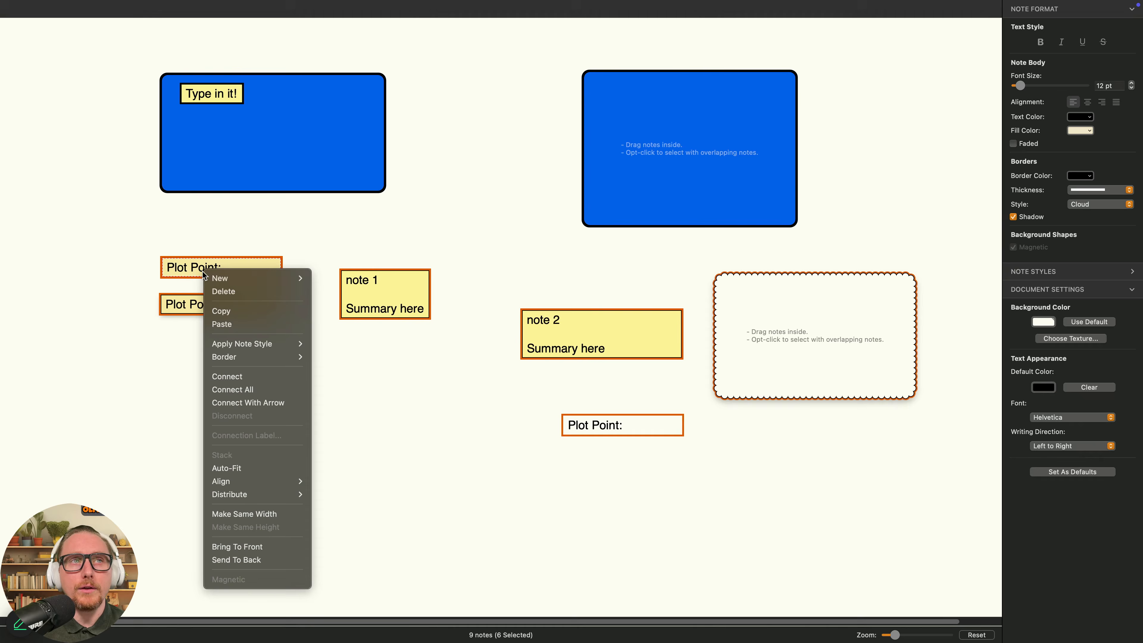
pyautogui.moveTo(261, 343)
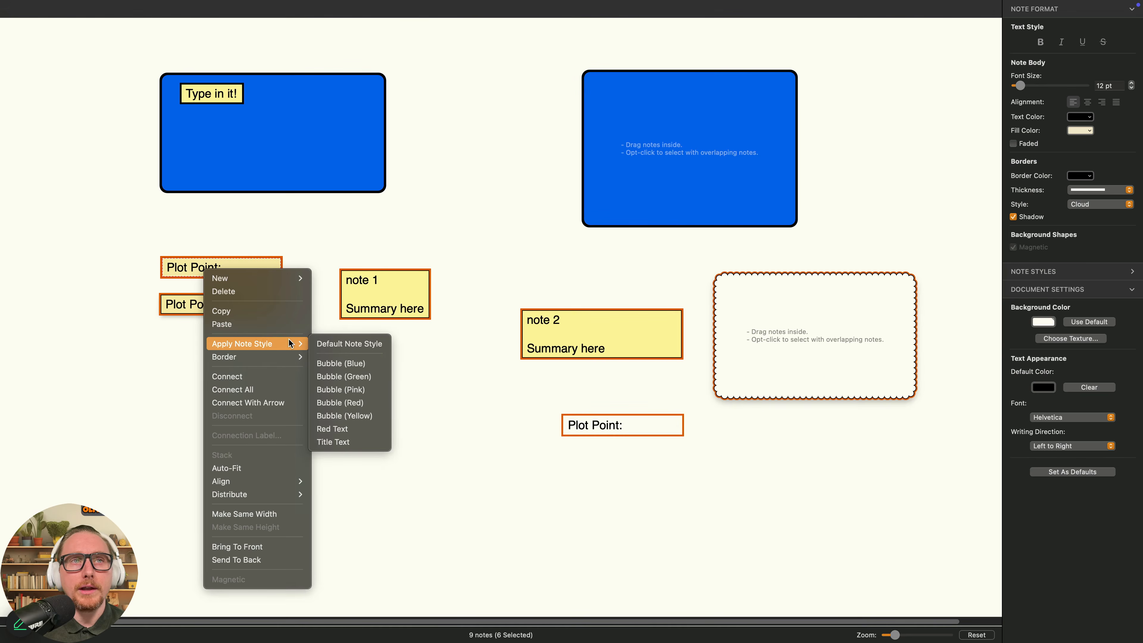
pyautogui.click(326, 344)
pyautogui.click(699, 480)
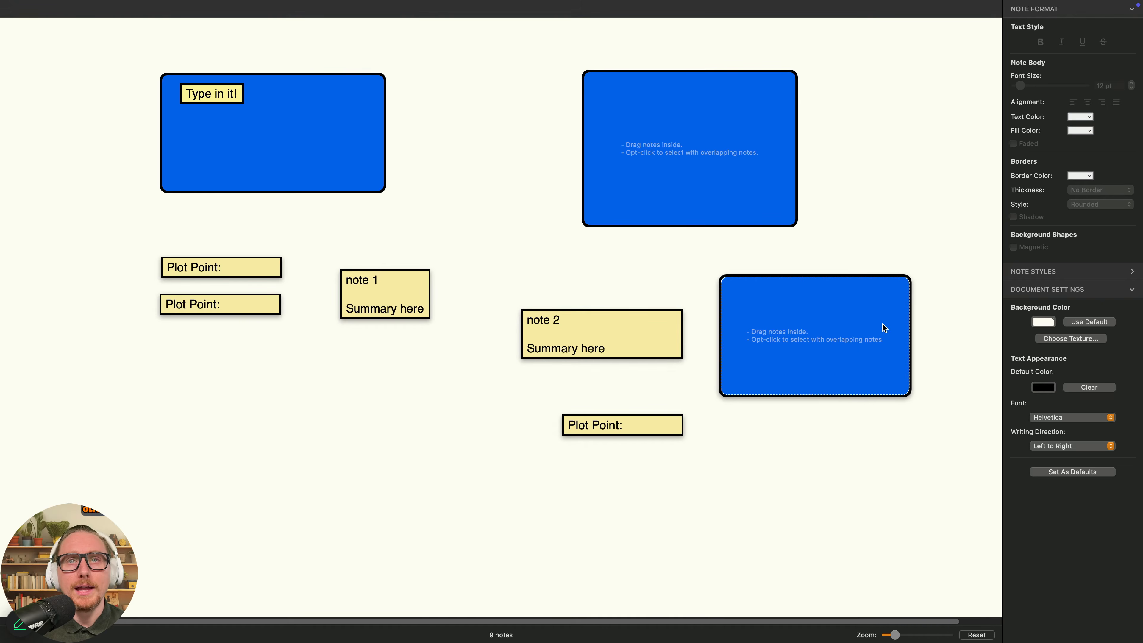
pyautogui.moveTo(828, 357); pyautogui.dragTo(879, 376)
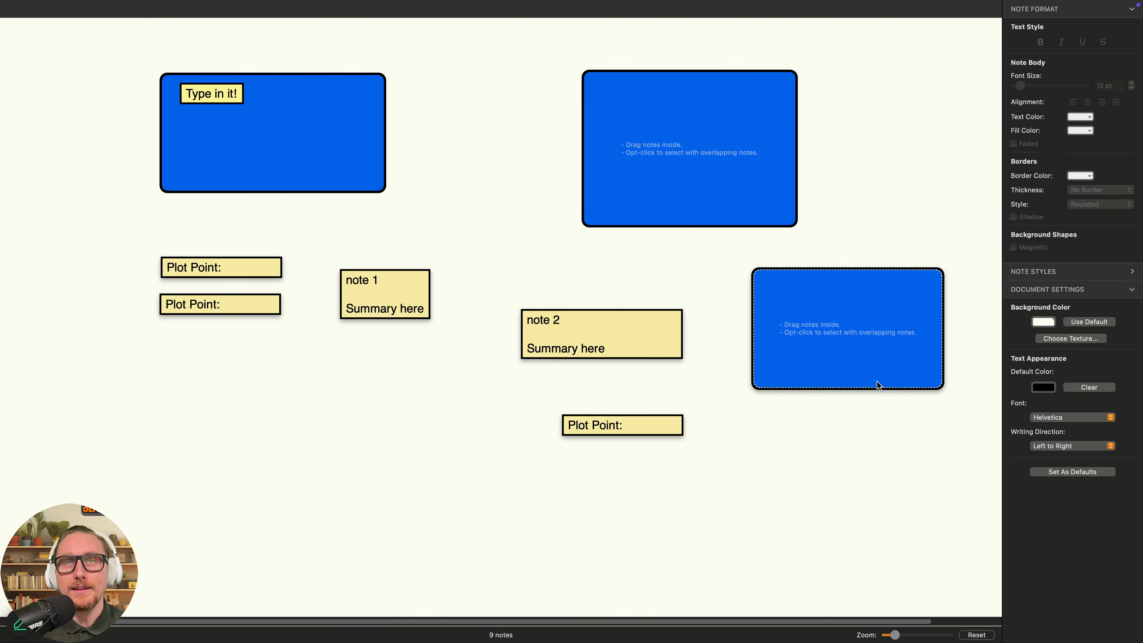
pyautogui.rightClick(428, 411)
pyautogui.moveTo(504, 394)
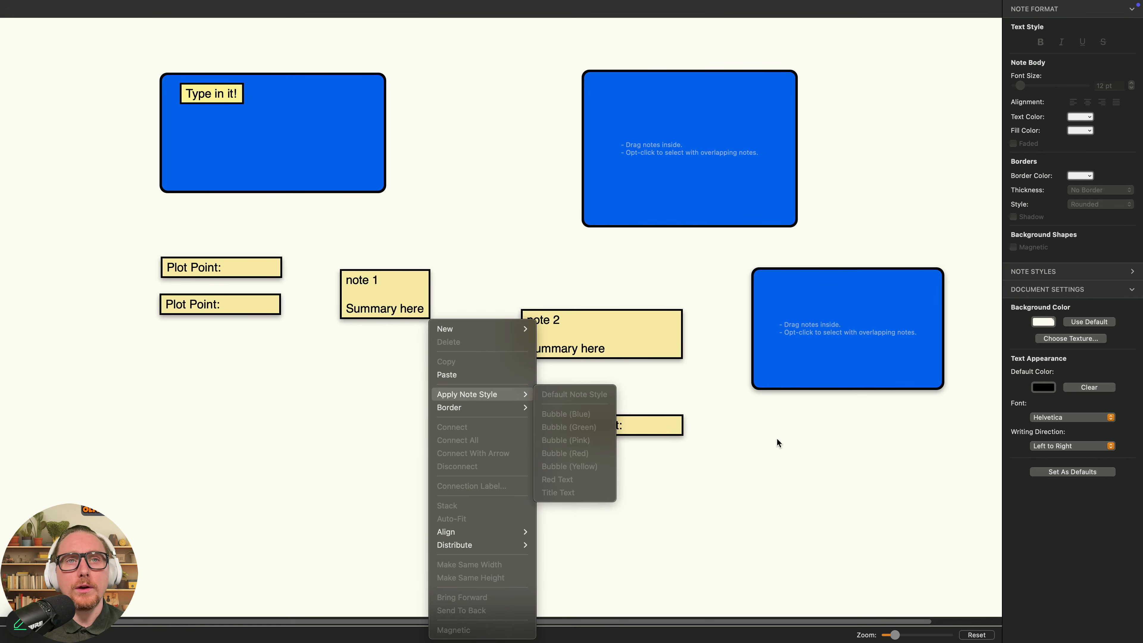
pyautogui.click(683, 446)
# - Apply the Bubble (Blue) note style to the three "Plot Point:" notes, note 1 and note 2
pyautogui.moveTo(684, 464); pyautogui.dragTo(162, 272)
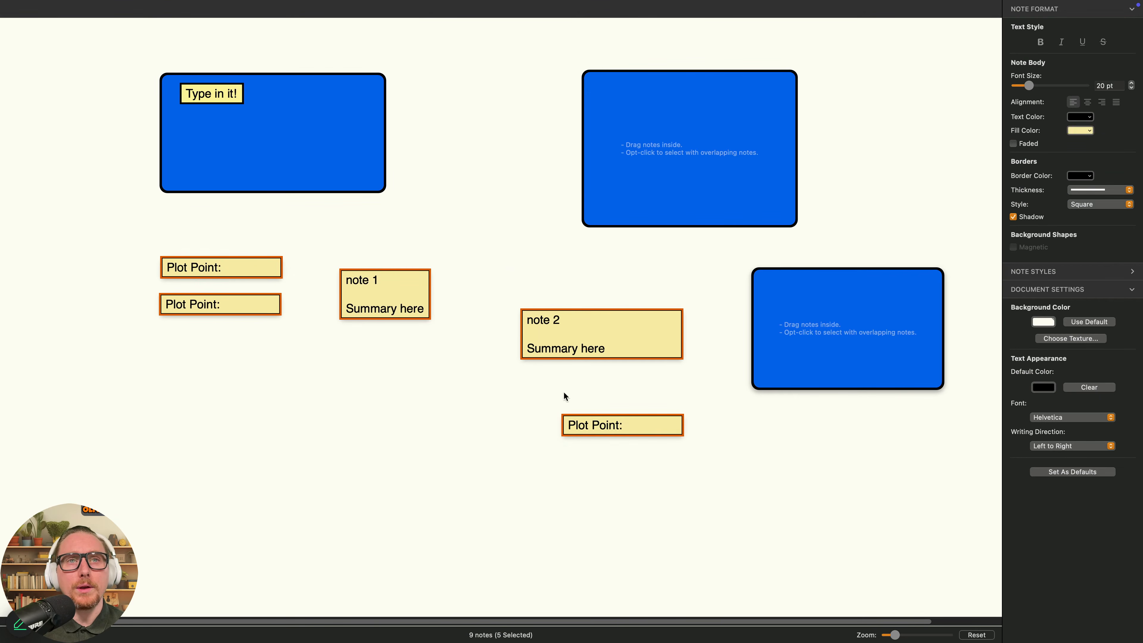
pyautogui.rightClick(637, 425)
pyautogui.moveTo(693, 393)
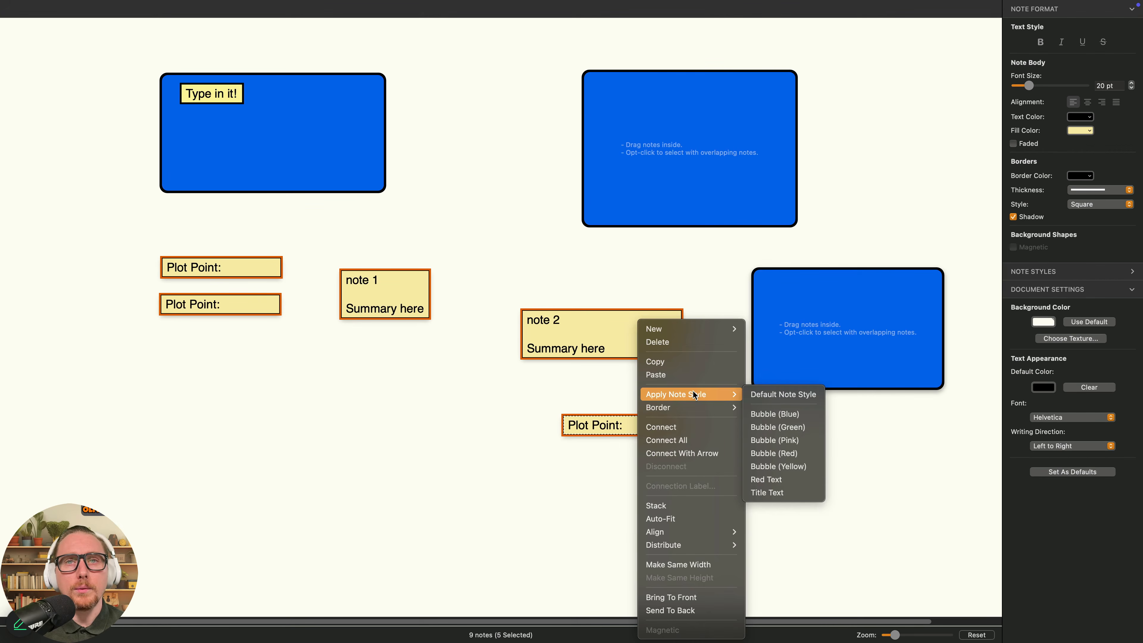
pyautogui.click(783, 414)
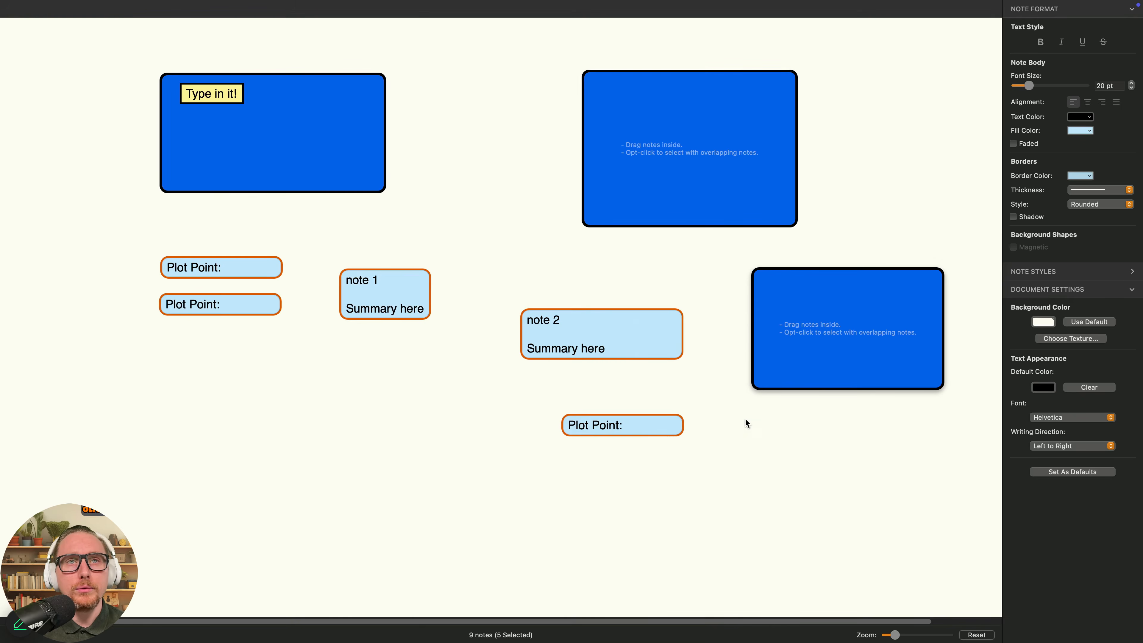
# - Change the five loose notes to the Bubble (Green) note style
pyautogui.moveTo(661, 480); pyautogui.dragTo(144, 256)
pyautogui.rightClick(249, 296)
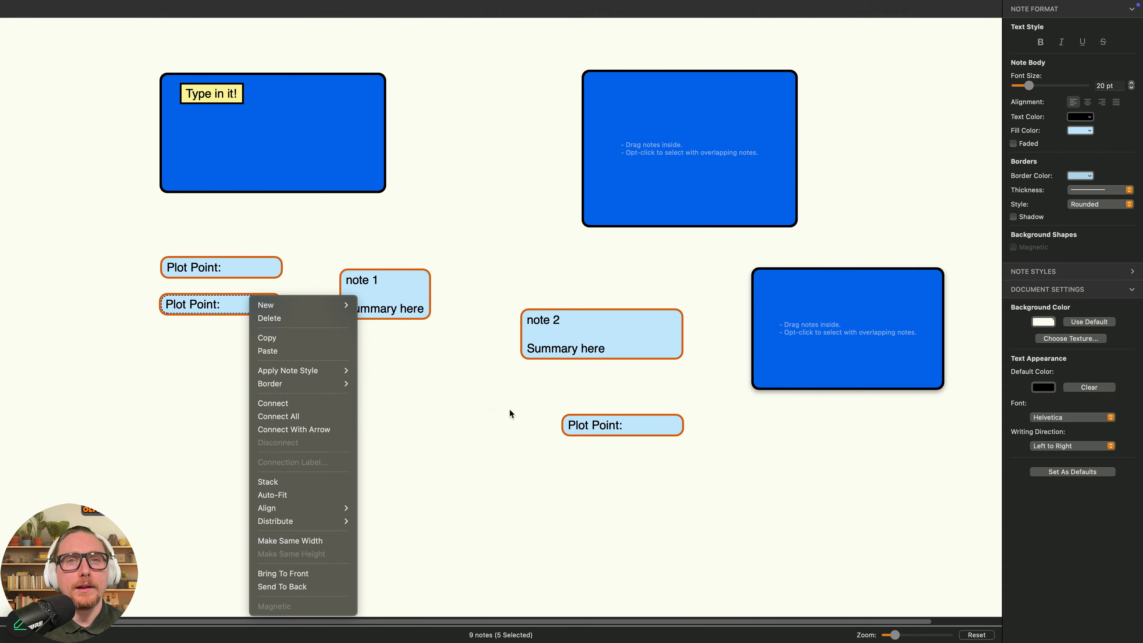
pyautogui.moveTo(326, 369)
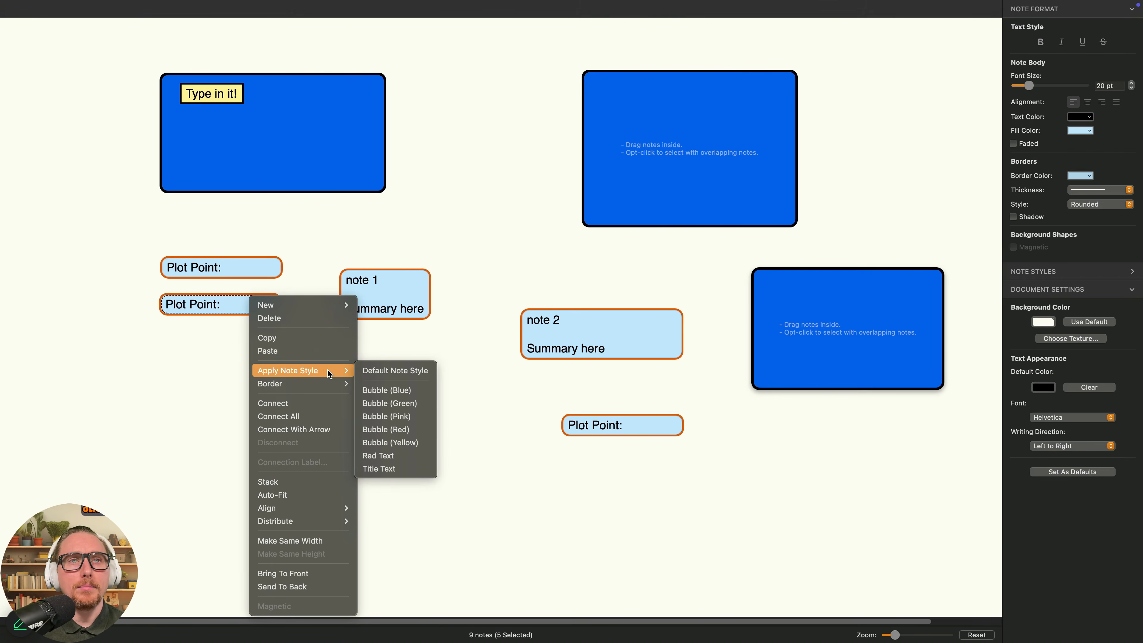
pyautogui.click(413, 407)
# - Apply the Red Text note style to the five green notes
pyautogui.moveTo(685, 469); pyautogui.dragTo(173, 263)
pyautogui.rightClick(194, 266)
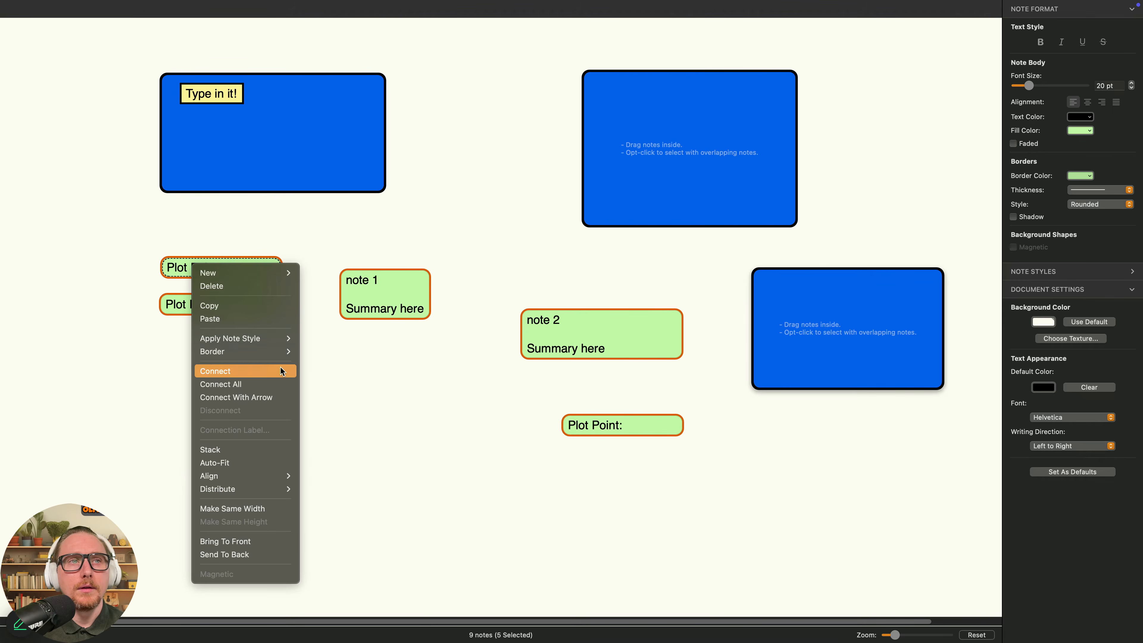
pyautogui.moveTo(270, 338)
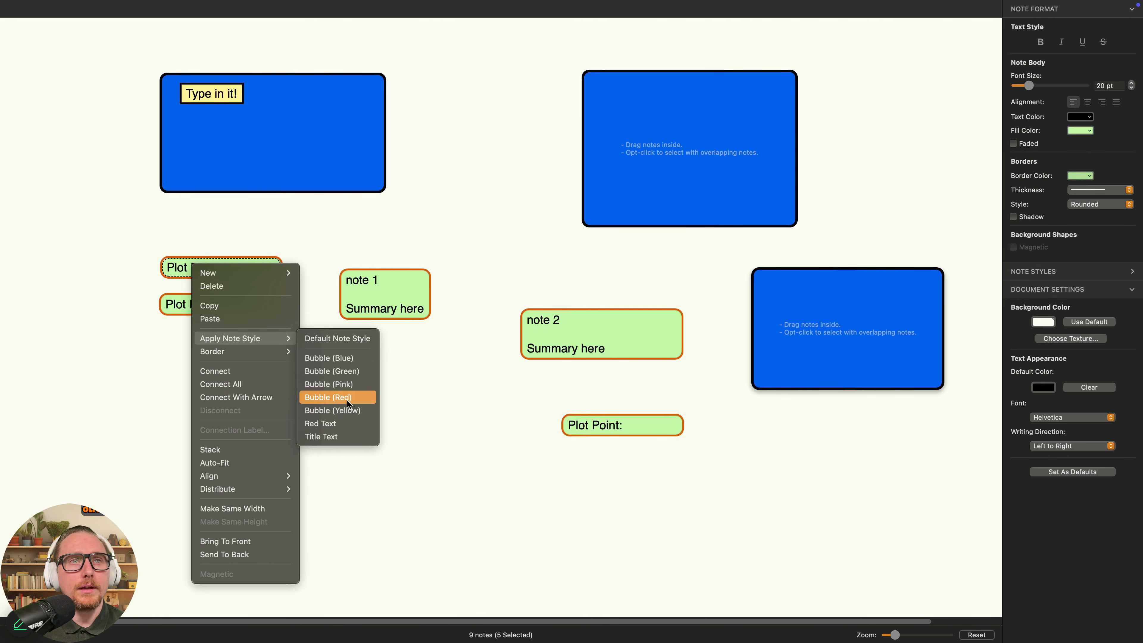
pyautogui.click(347, 422)
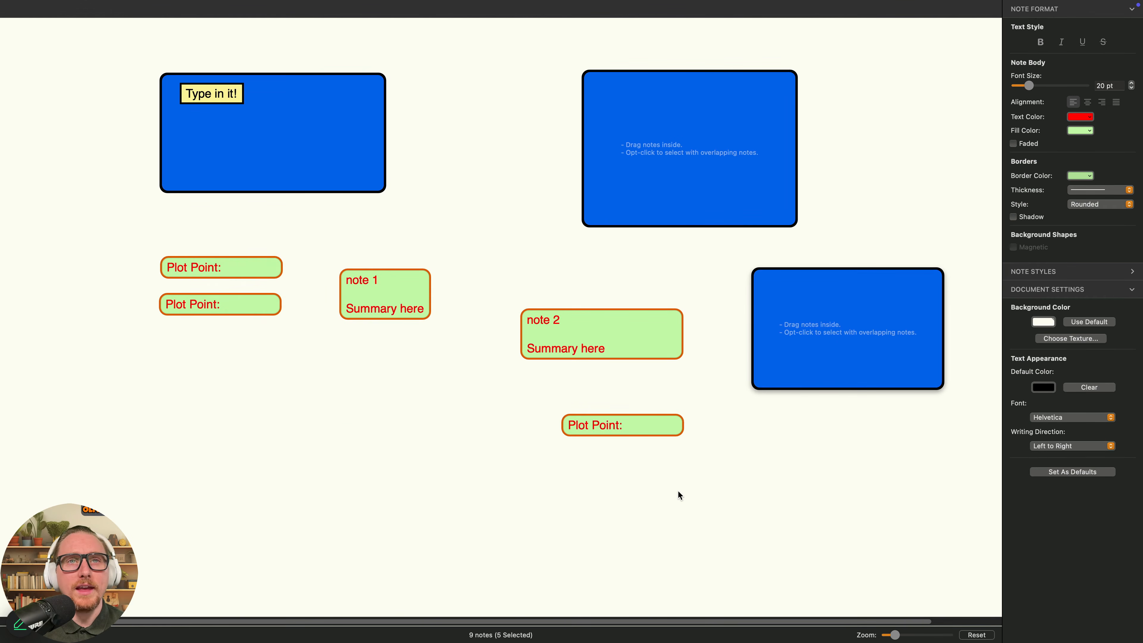
# - Apply the Title Text note style to the five loose notes and undo that style change
pyautogui.click(671, 482)
pyautogui.moveTo(672, 469); pyautogui.dragTo(168, 246)
pyautogui.rightClick(198, 270)
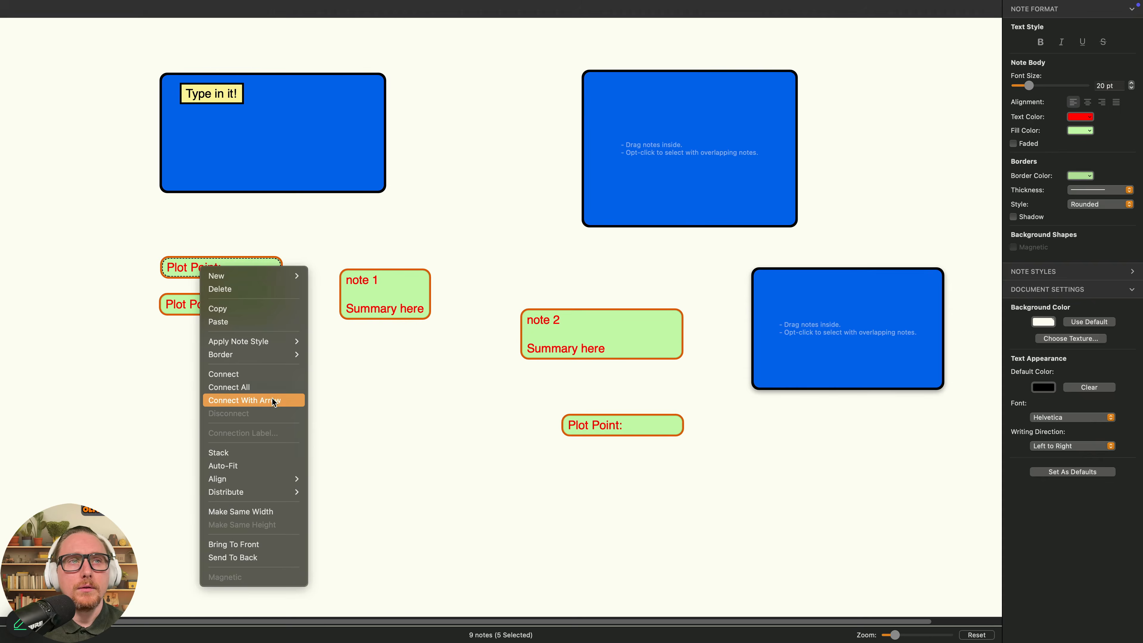
pyautogui.moveTo(257, 356)
pyautogui.moveTo(288, 342)
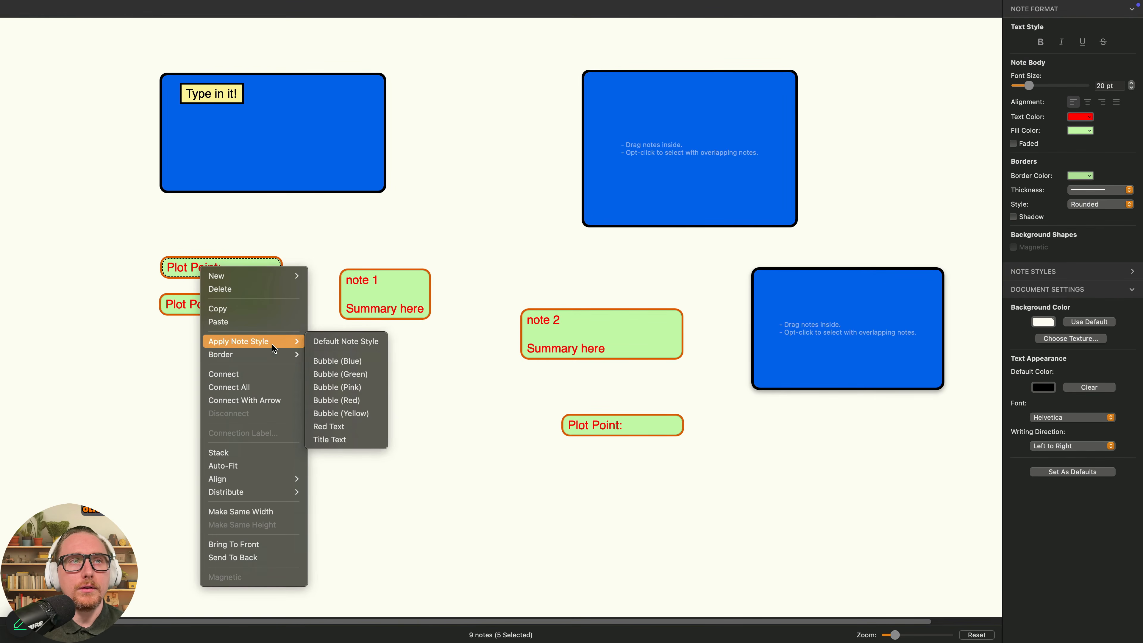
pyautogui.click(348, 439)
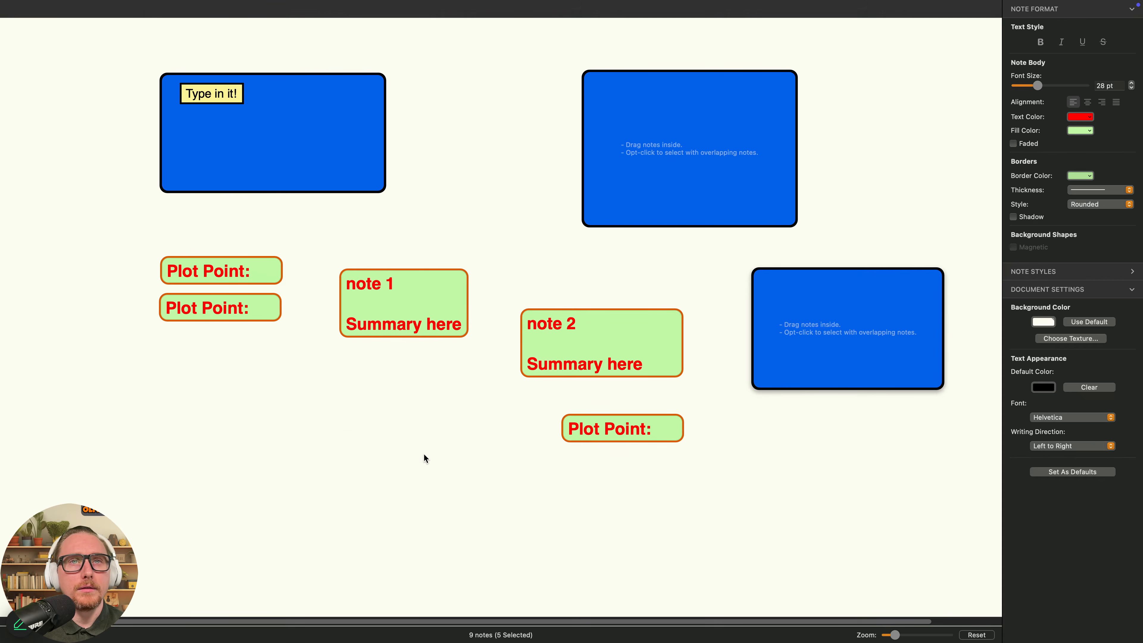
pyautogui.press('super+z')
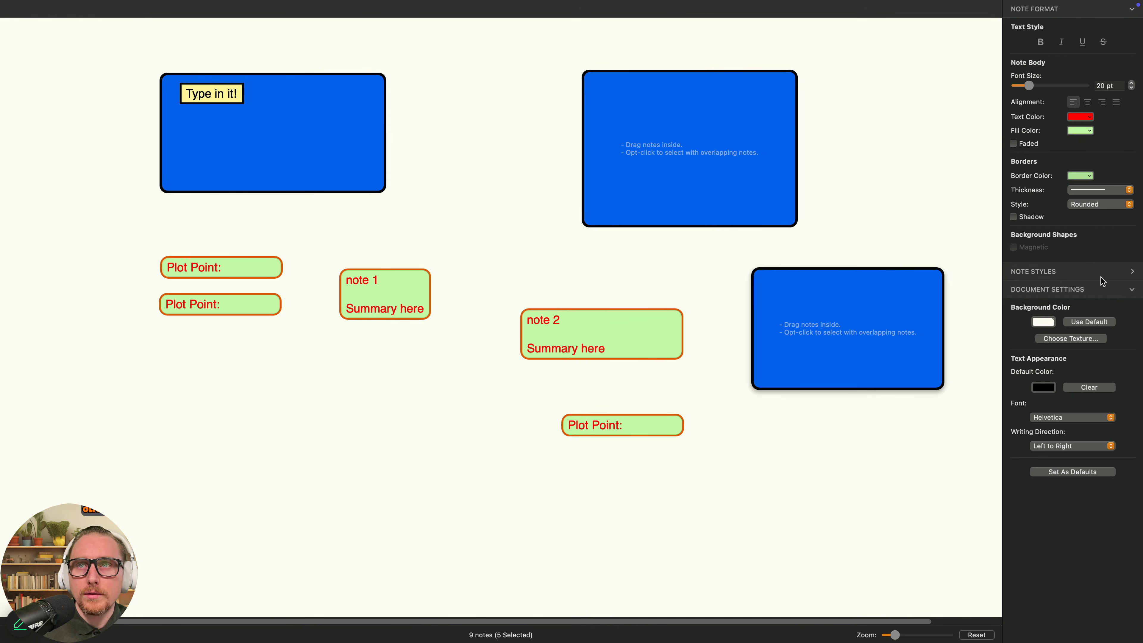
# - Expand the inspector's list of note styles and apply Bubble (Red) and Bubble (Pink) in turn to the "Plot Point:" note below note 2
pyautogui.click(1132, 274)
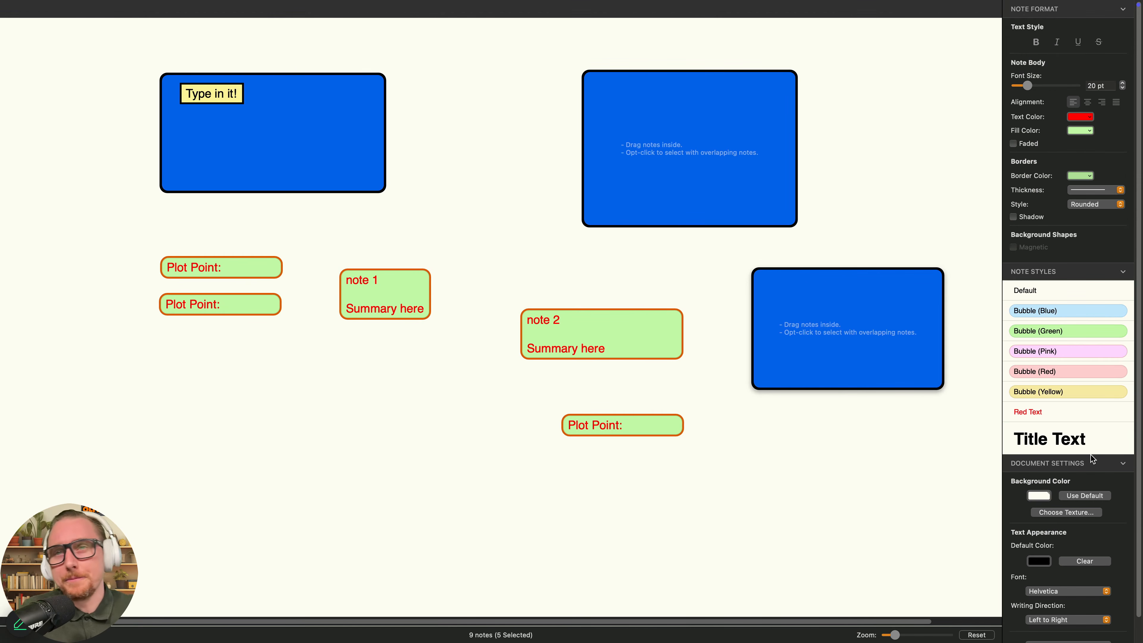
pyautogui.click(608, 553)
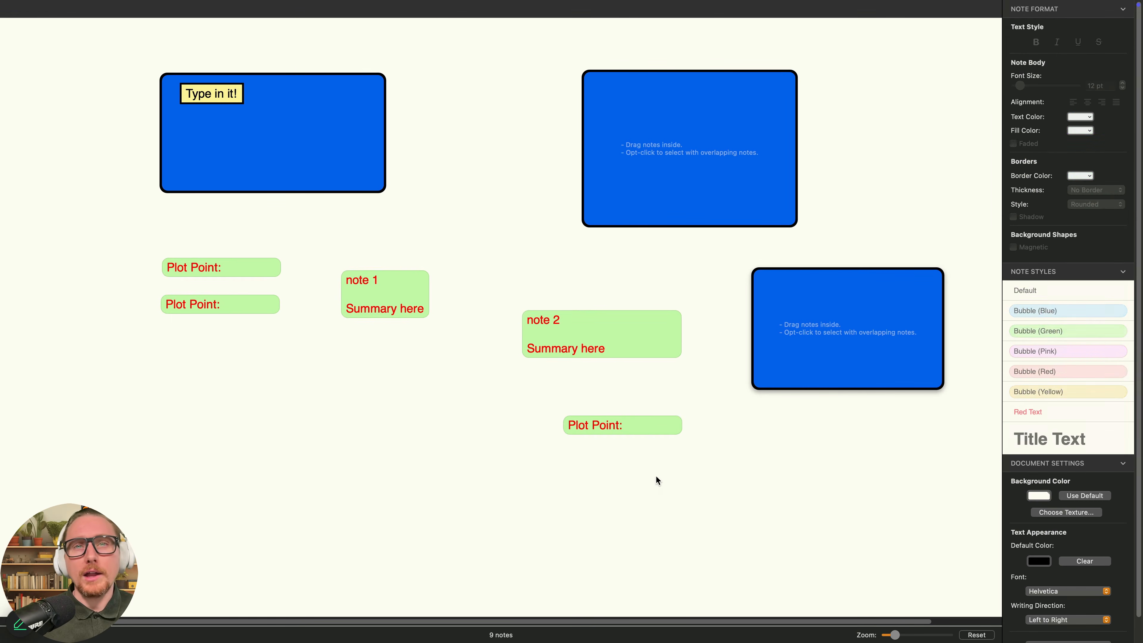
pyautogui.click(643, 429)
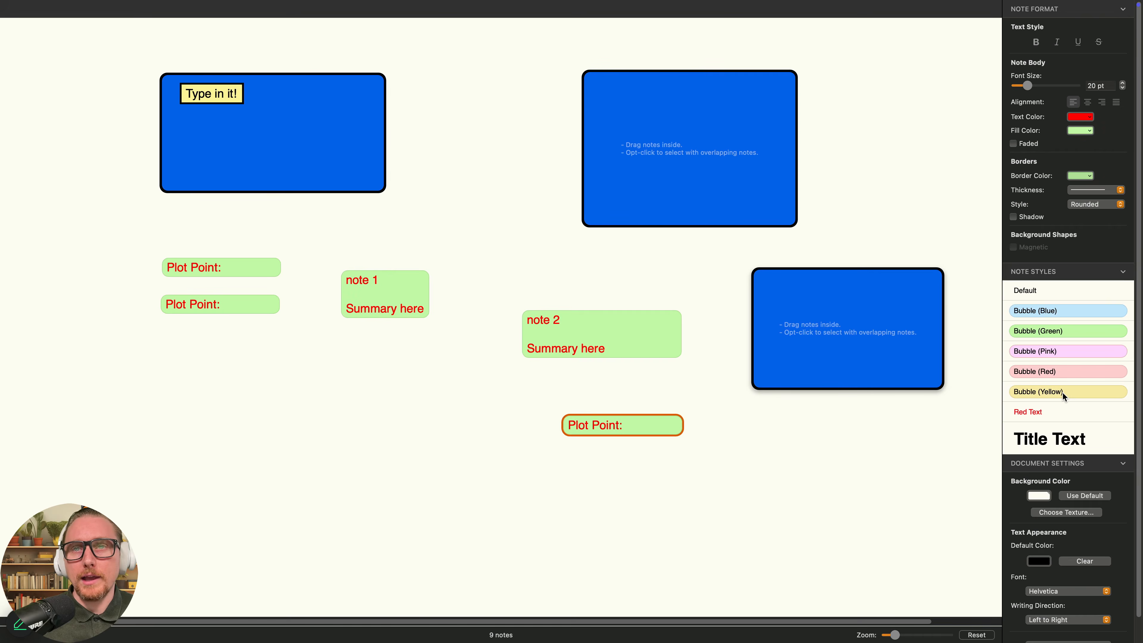
pyautogui.click(1065, 373)
pyautogui.click(1068, 356)
# - Try the Bubble (Pink), Bubble (Green) and Bubble (Blue) styles in turn on all five loose notes
pyautogui.moveTo(675, 505); pyautogui.dragTo(144, 268)
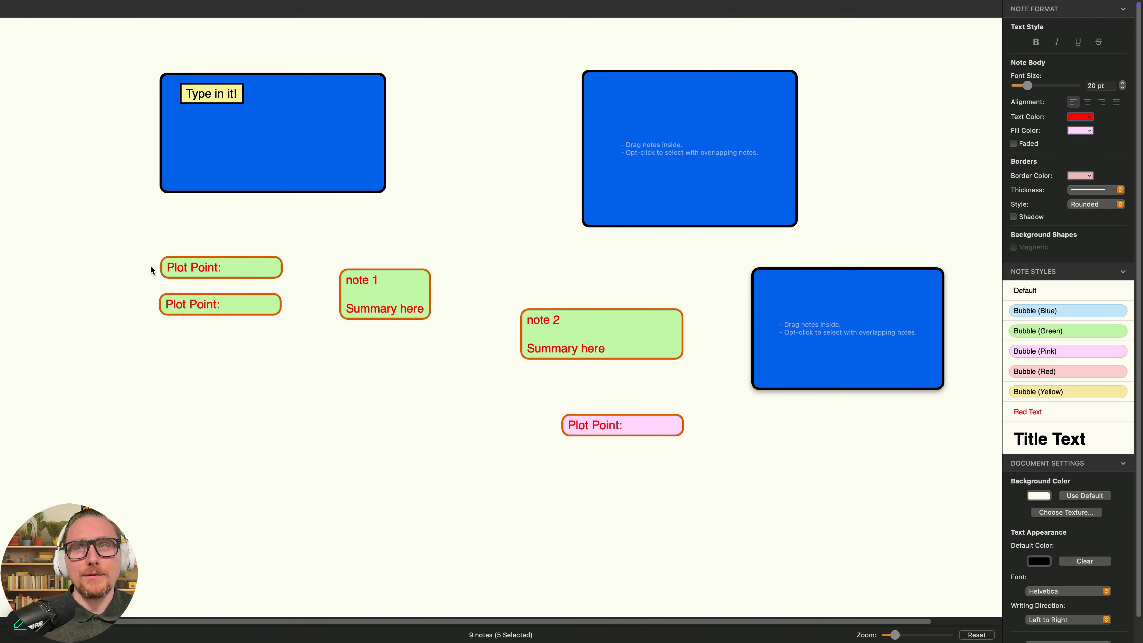
pyautogui.click(1042, 351)
pyautogui.click(1044, 331)
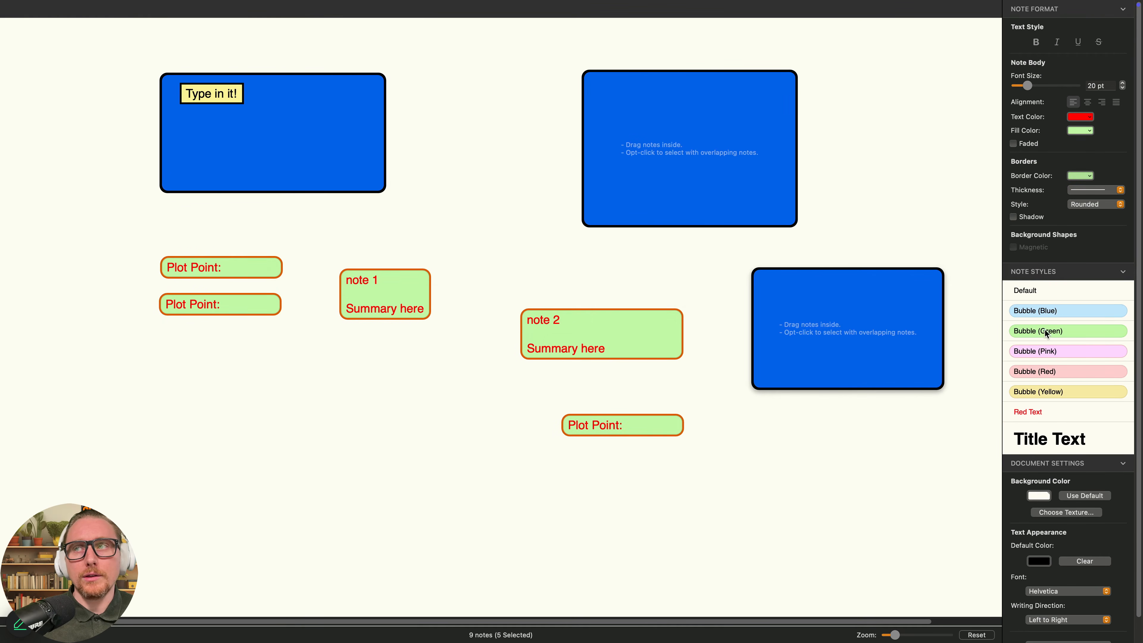
pyautogui.click(1048, 312)
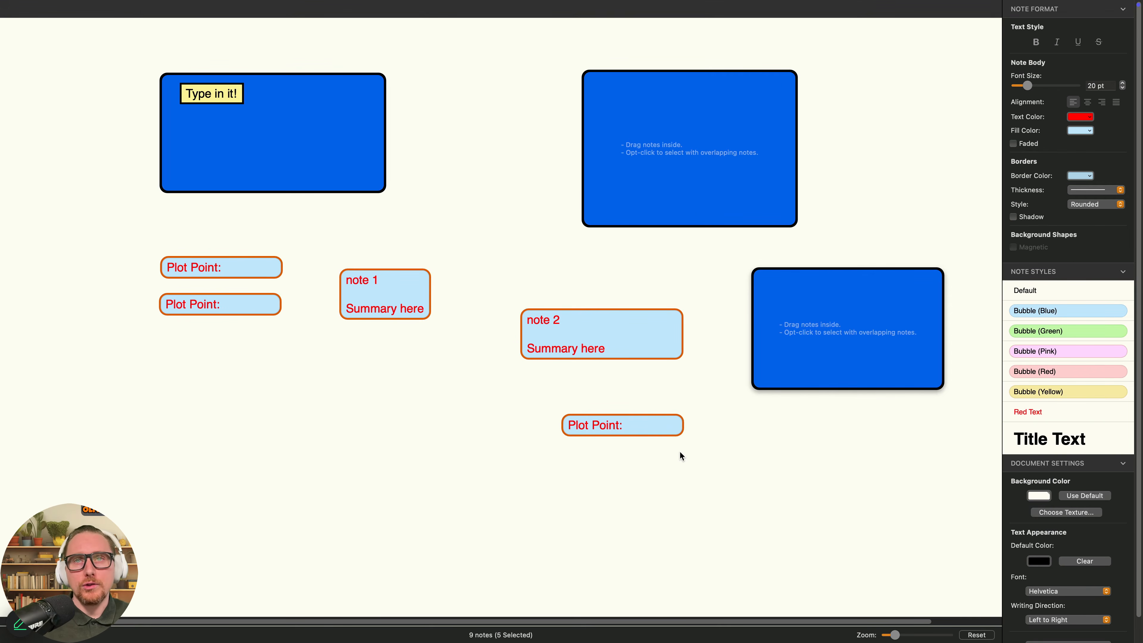
# - Reselect the five loose notes and apply the Default note style to them
pyautogui.click(738, 403)
pyautogui.moveTo(659, 462); pyautogui.dragTo(189, 253)
pyautogui.click(1031, 291)
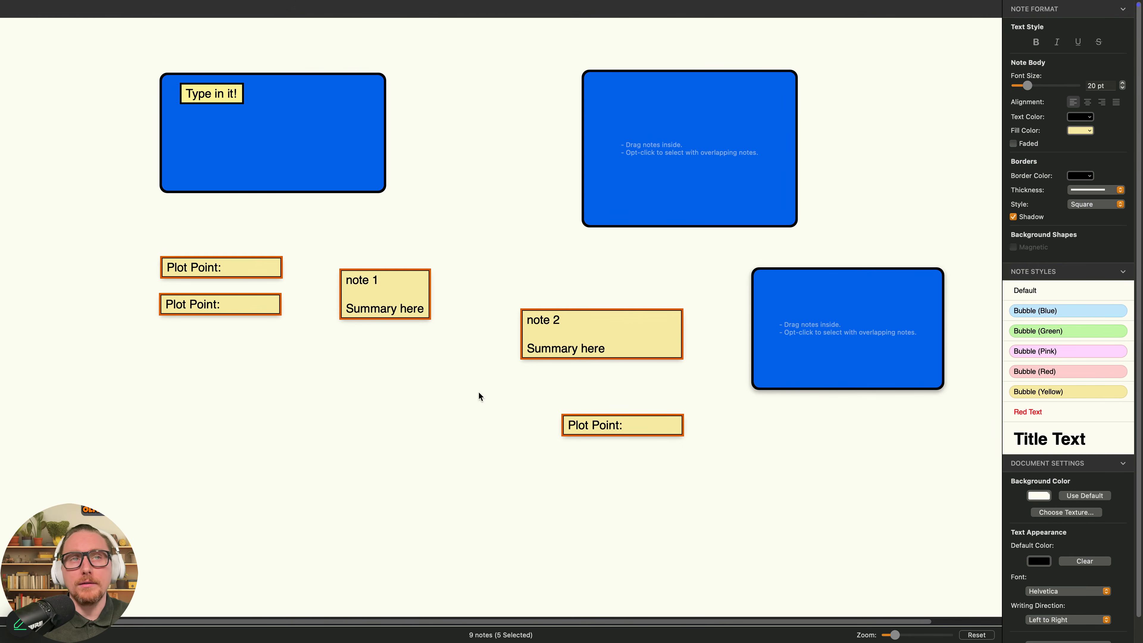
# - Review the default appearance settings for new notes in the preferences and close the preferences window
pyautogui.click(58, 6)
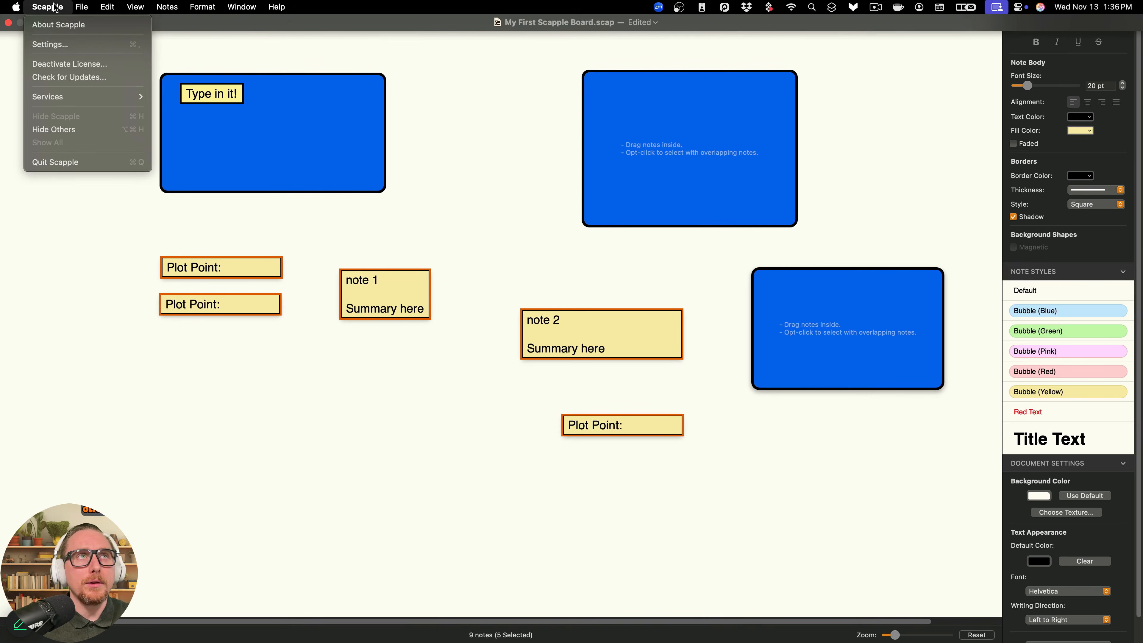
pyautogui.click(78, 45)
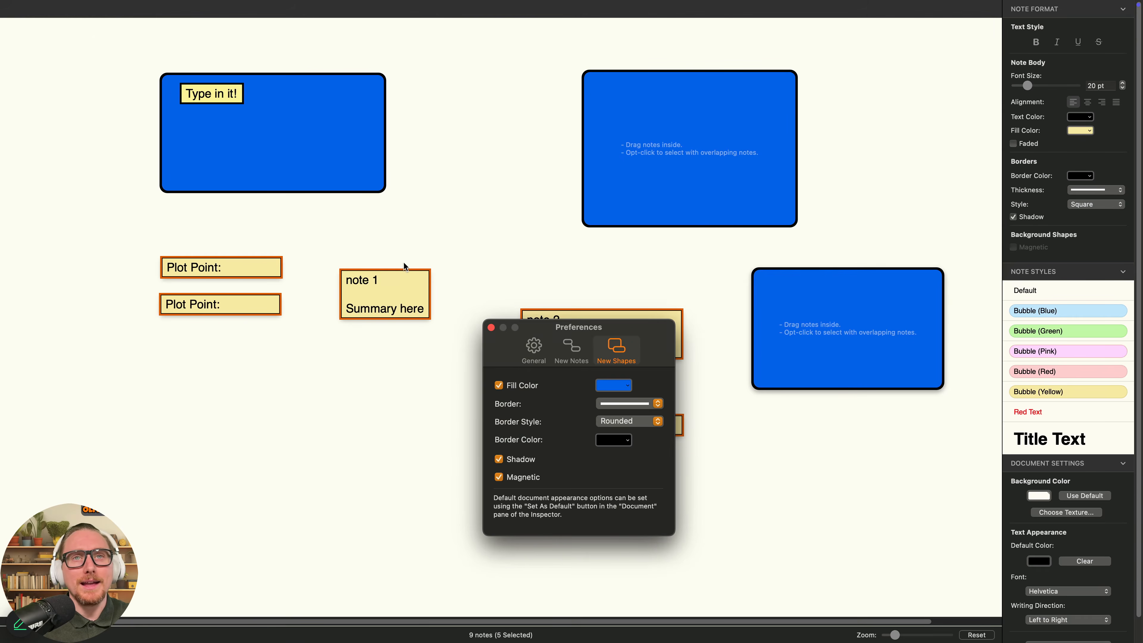
pyautogui.click(572, 349)
pyautogui.click(491, 328)
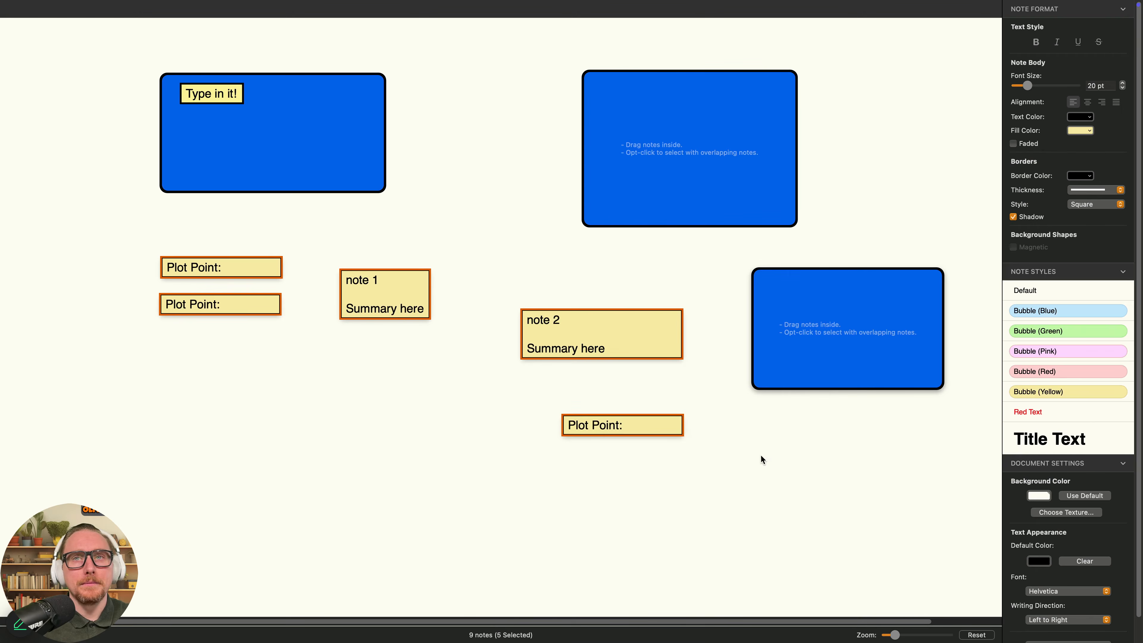
# - Deselect the loose notes, and hide and show the inspector several times, leaving it shown
pyautogui.click(831, 466)
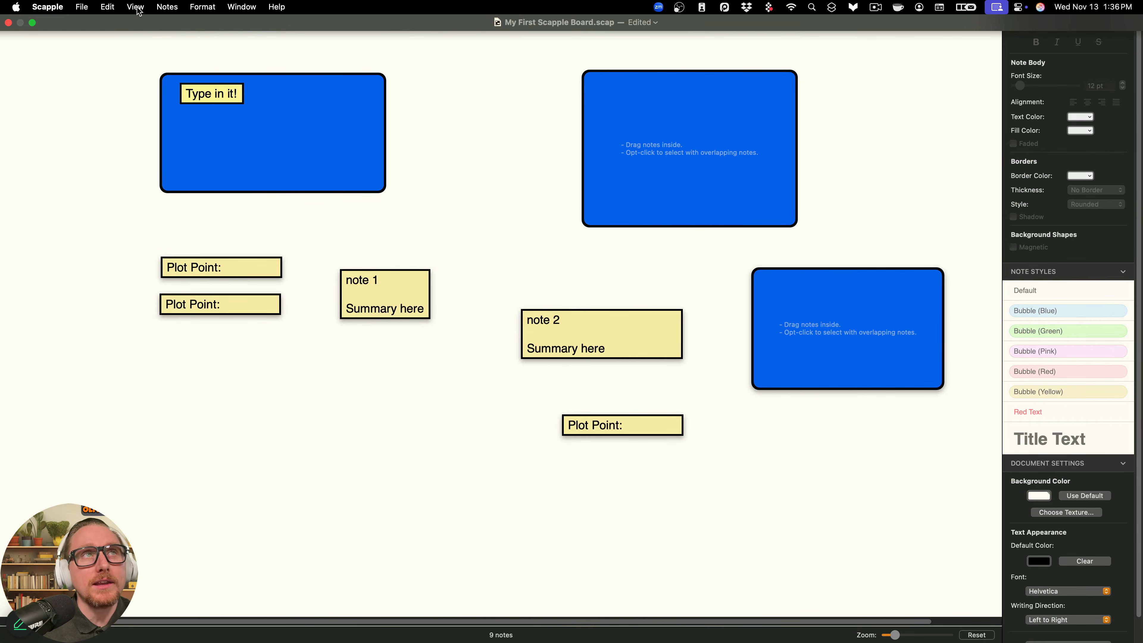
pyautogui.click(138, 8)
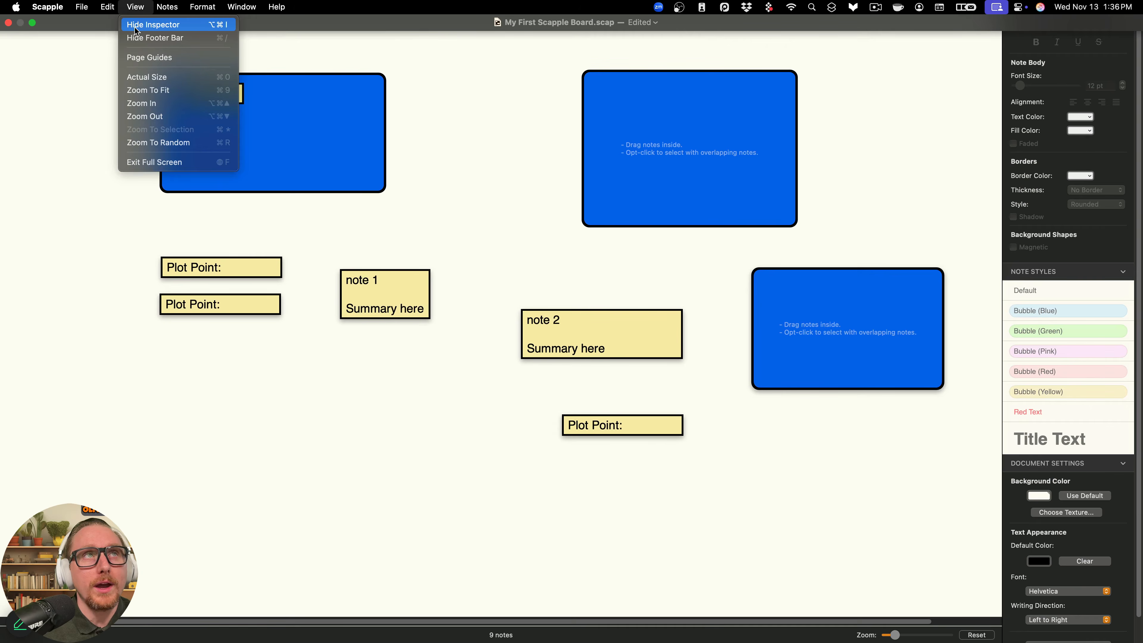
pyautogui.click(135, 25)
pyautogui.click(136, 8)
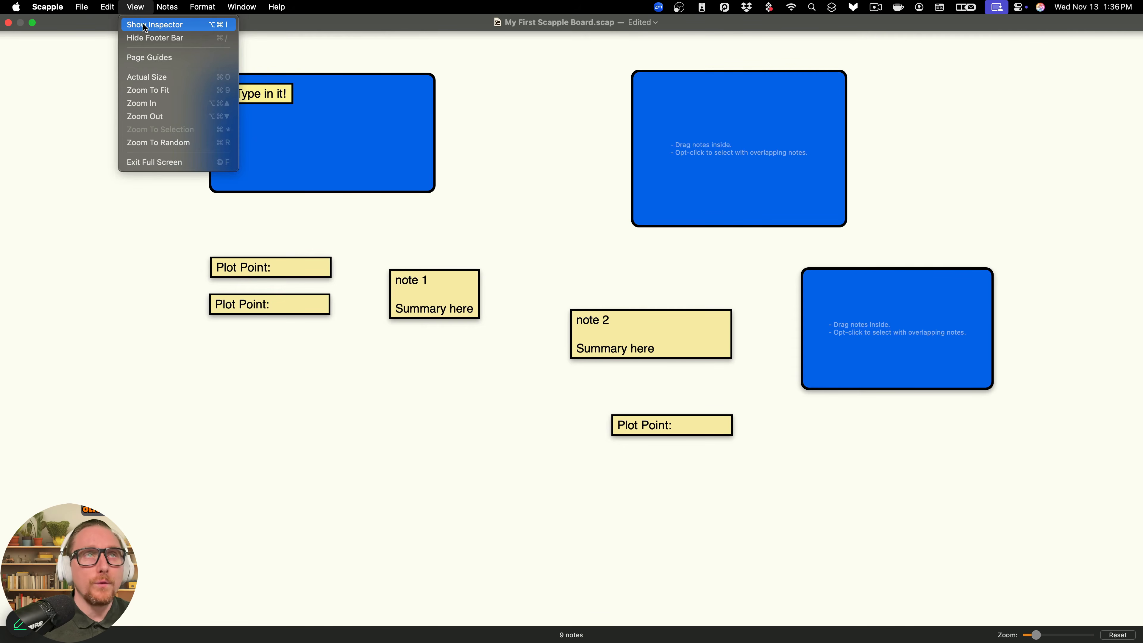
pyautogui.press('alt+super')
pyautogui.press('alt+super+i')
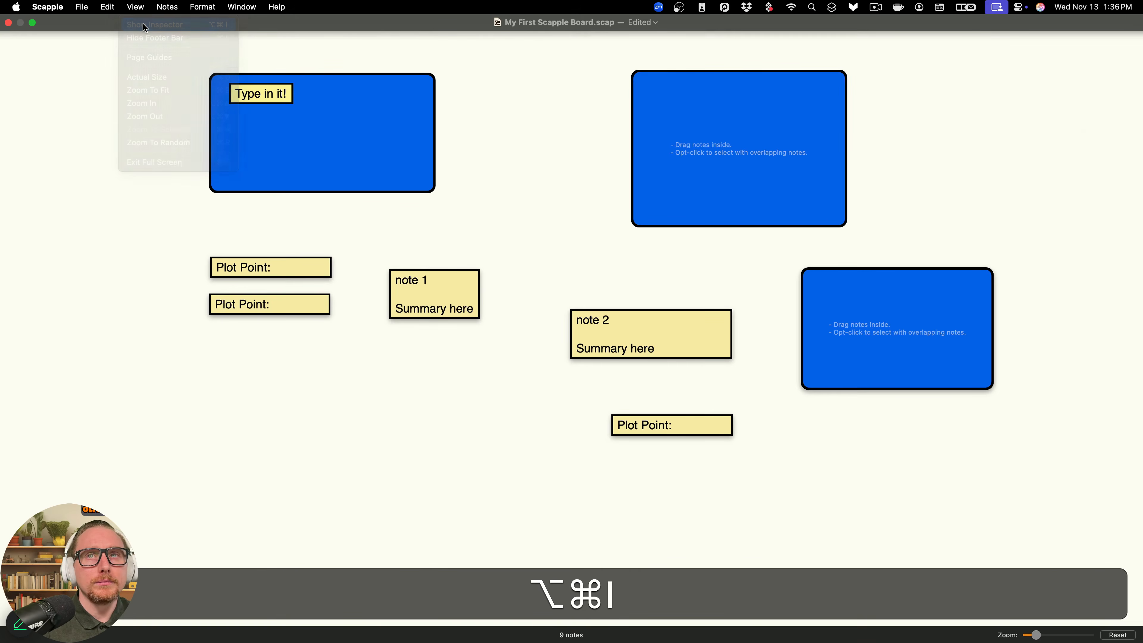
pyautogui.press('alt+super+i')
pyautogui.press('alt+super+i')
pyautogui.press('alt+super+i')
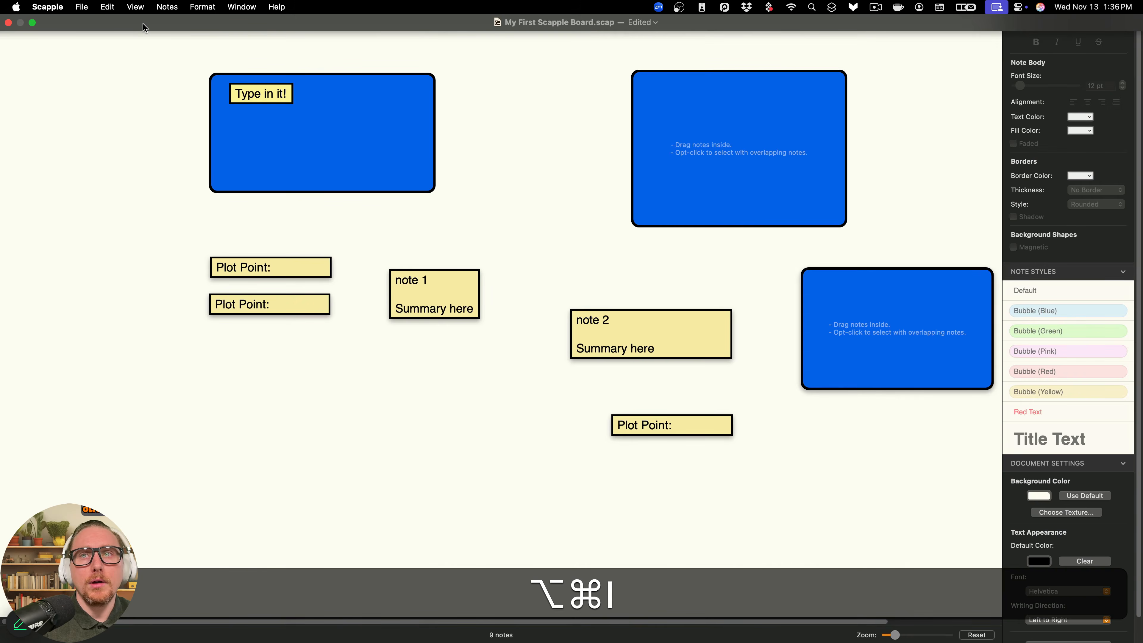
pyautogui.press('alt+super+i')
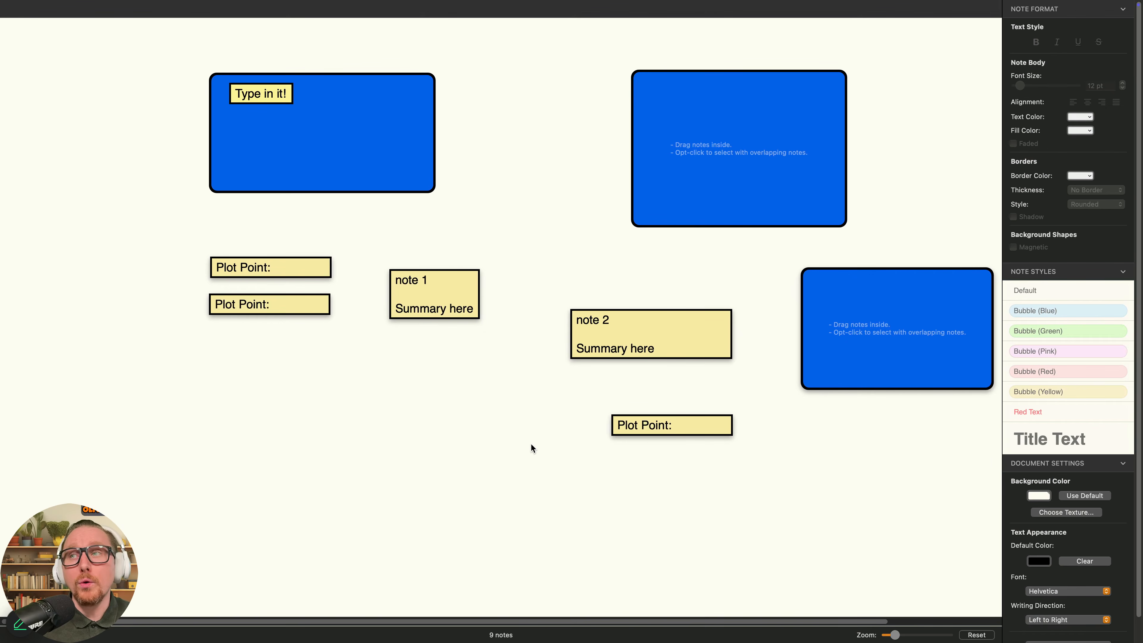
# - Try bold and italic on the "Plot Point:" note below note 2, and underline its text
pyautogui.click(661, 429)
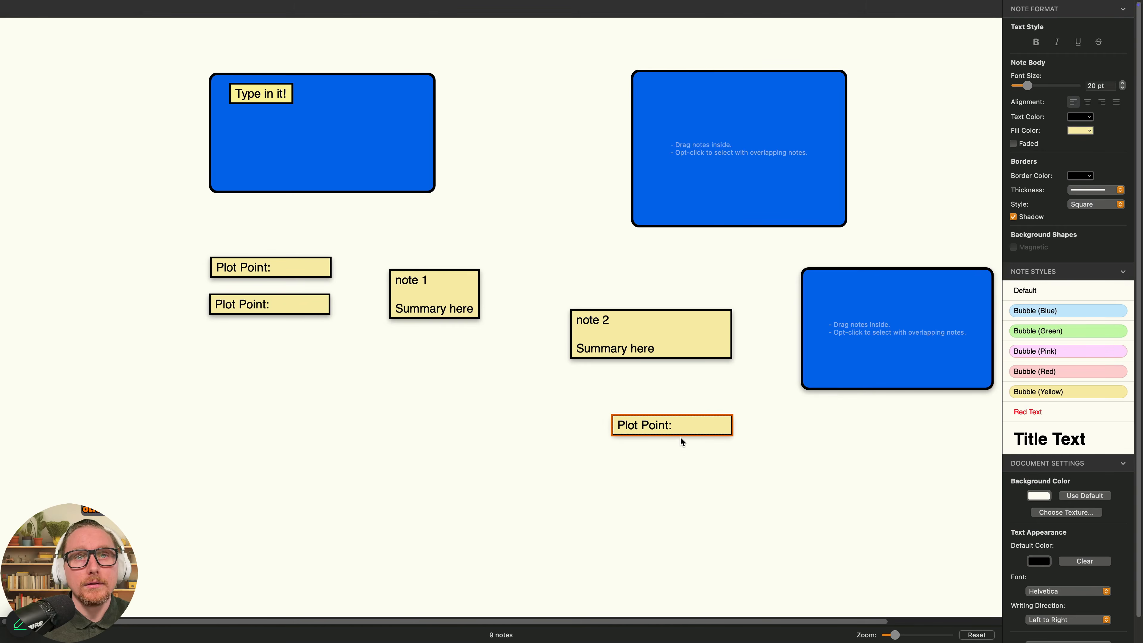
pyautogui.press('super+b')
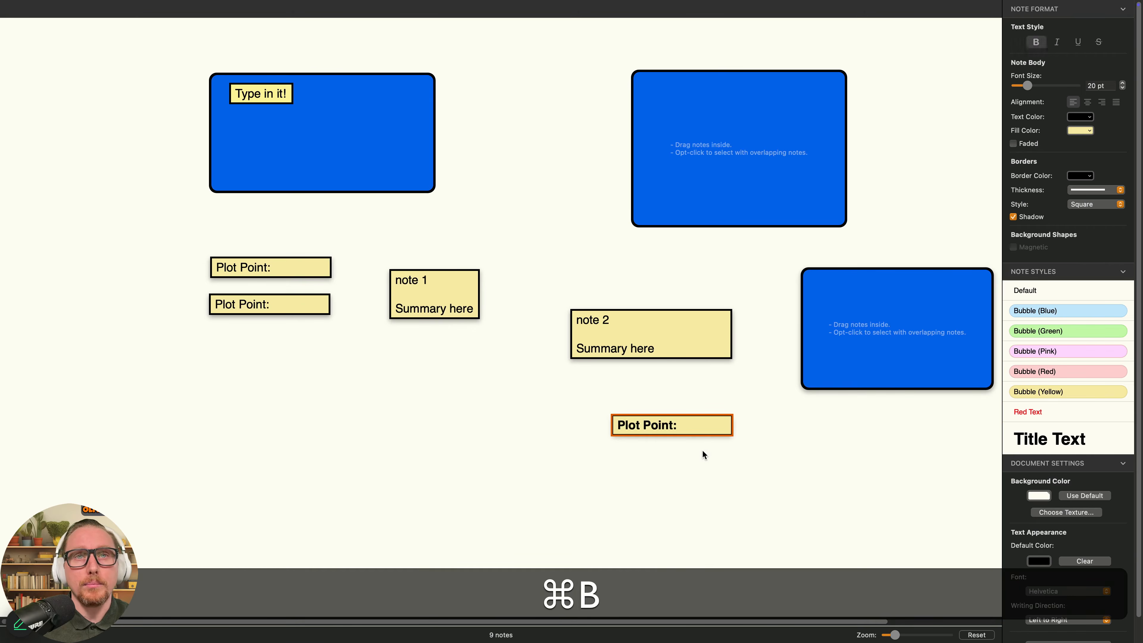
pyautogui.press('super+i')
pyautogui.press('super+i')
pyautogui.press('super+u')
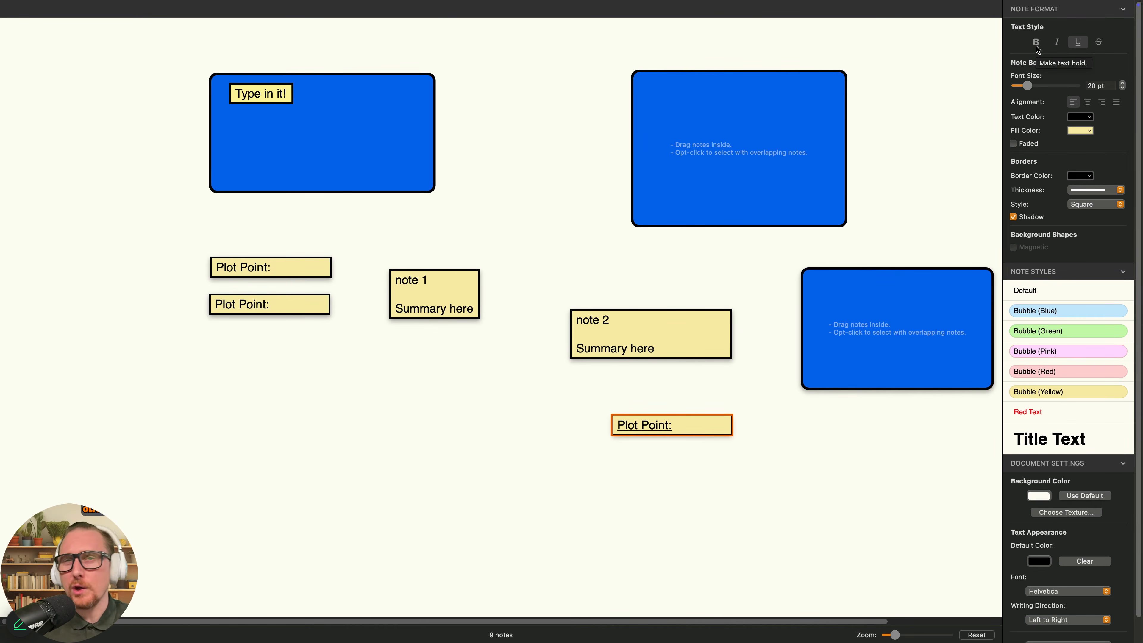
# - Try the inspector's bold, italic, underline and strikethrough options on the "Plot Point:" note below note 2, returning it to underline only
pyautogui.moveTo(222, 8)
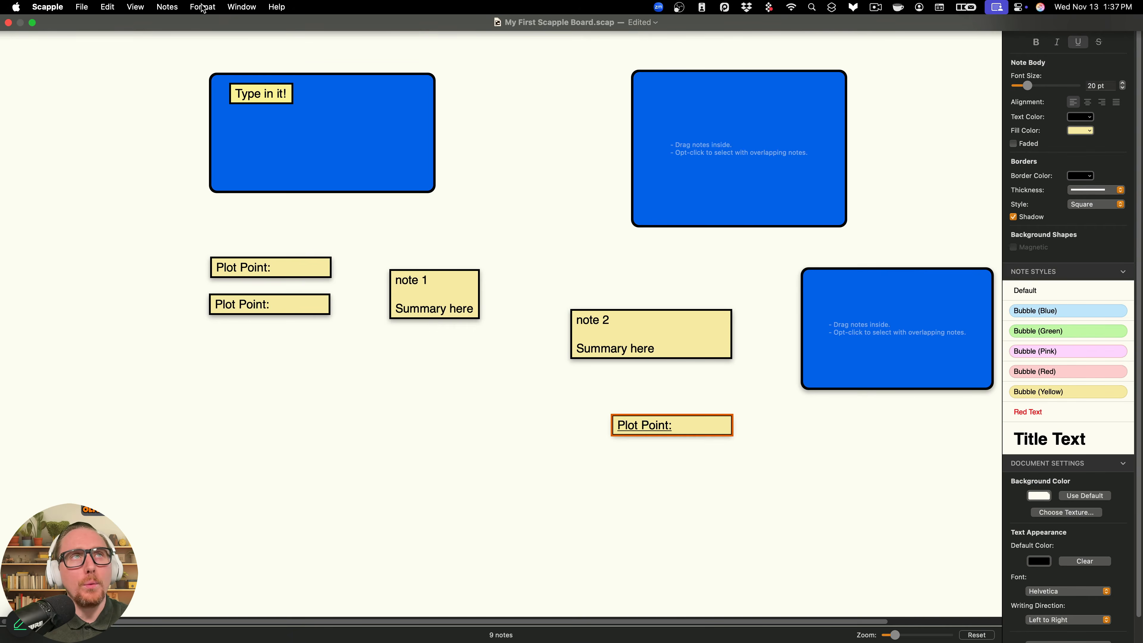
pyautogui.click(135, 7)
pyautogui.click(735, 460)
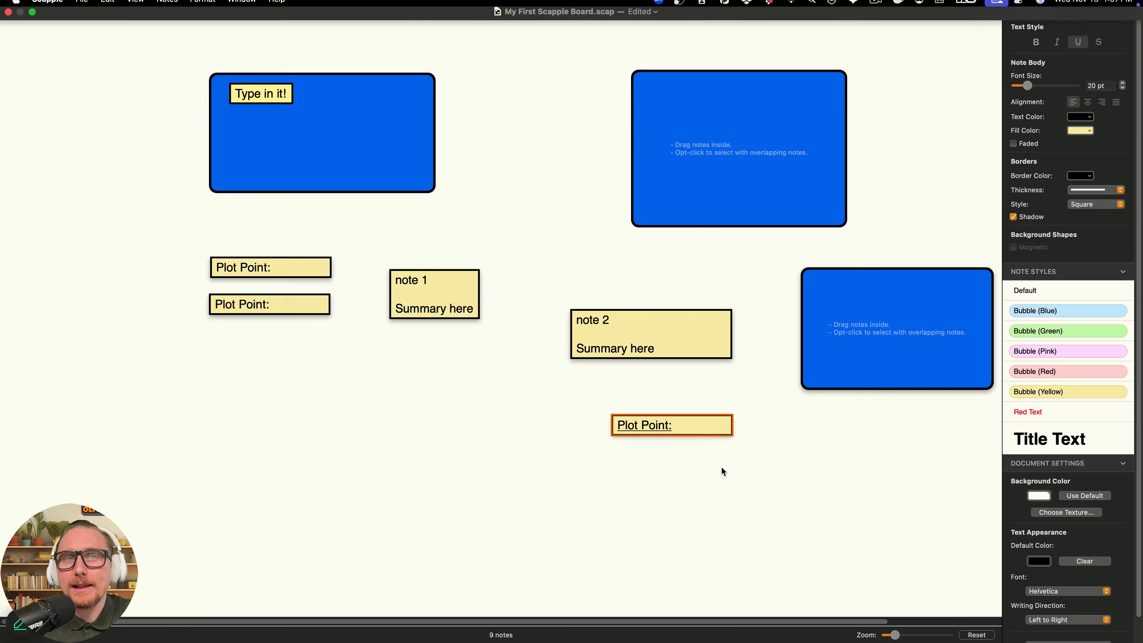
pyautogui.click(1035, 43)
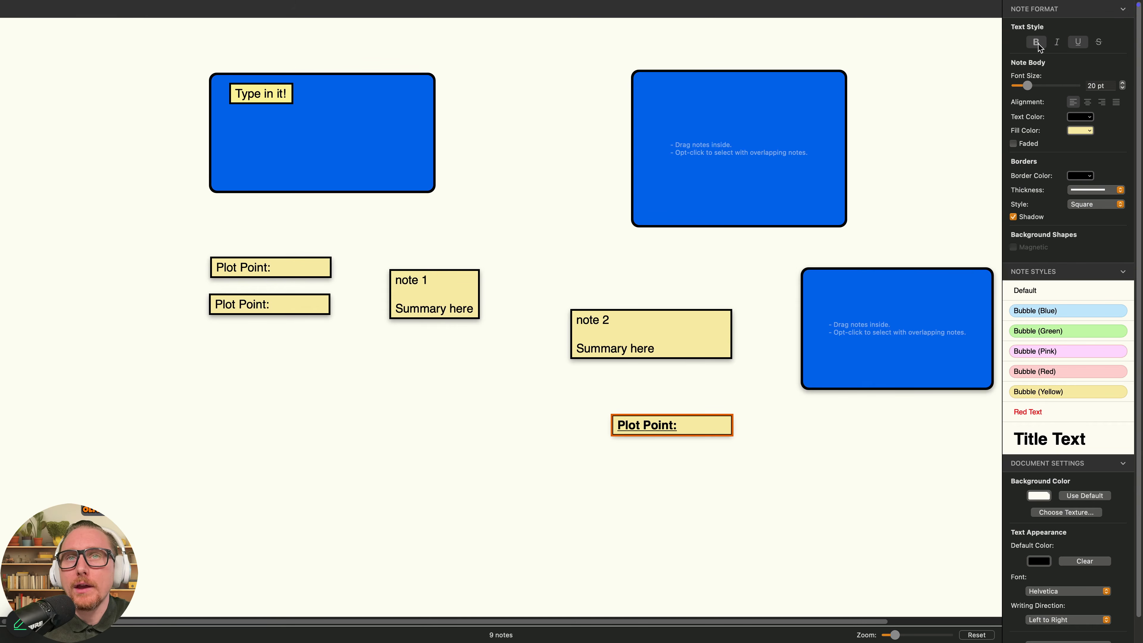
pyautogui.click(1057, 43)
pyautogui.click(1077, 42)
pyautogui.click(1098, 42)
pyautogui.click(1098, 42)
pyautogui.click(1077, 42)
pyautogui.click(1055, 43)
pyautogui.click(1036, 43)
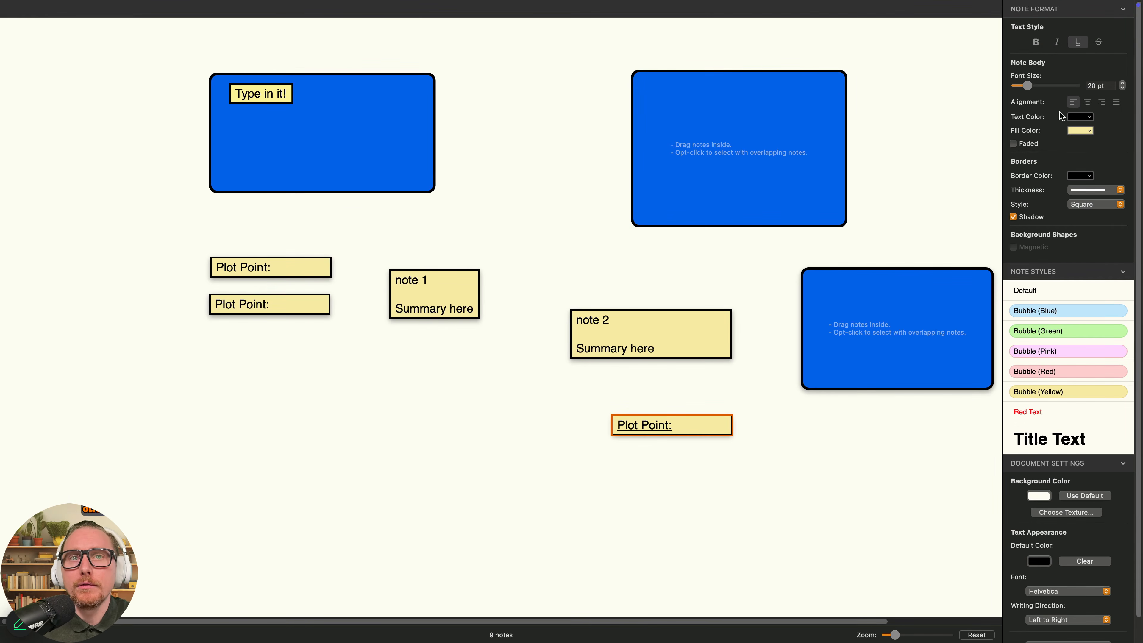
# - Try centred, right and justified alignment on the underlined "Plot Point:" note, and return it to left alignment
pyautogui.moveTo(1027, 85)
pyautogui.mouseDown()
pyautogui.moveTo(1039, 86)
pyautogui.moveTo(1027, 87)
pyautogui.mouseUp()
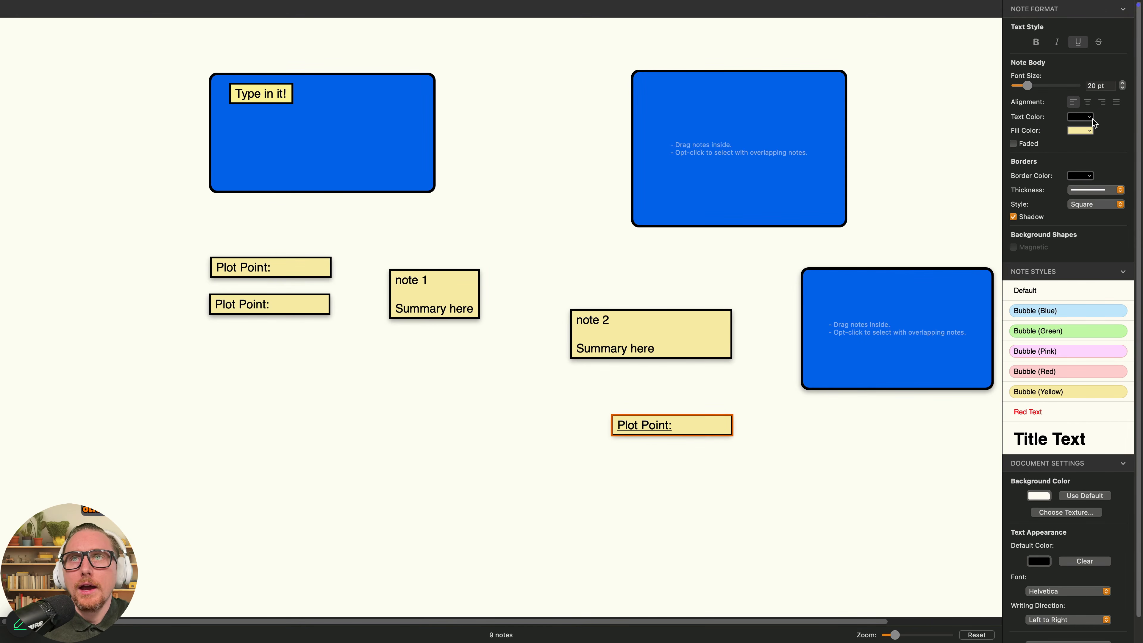
pyautogui.click(1087, 103)
pyautogui.click(1101, 102)
pyautogui.click(1116, 103)
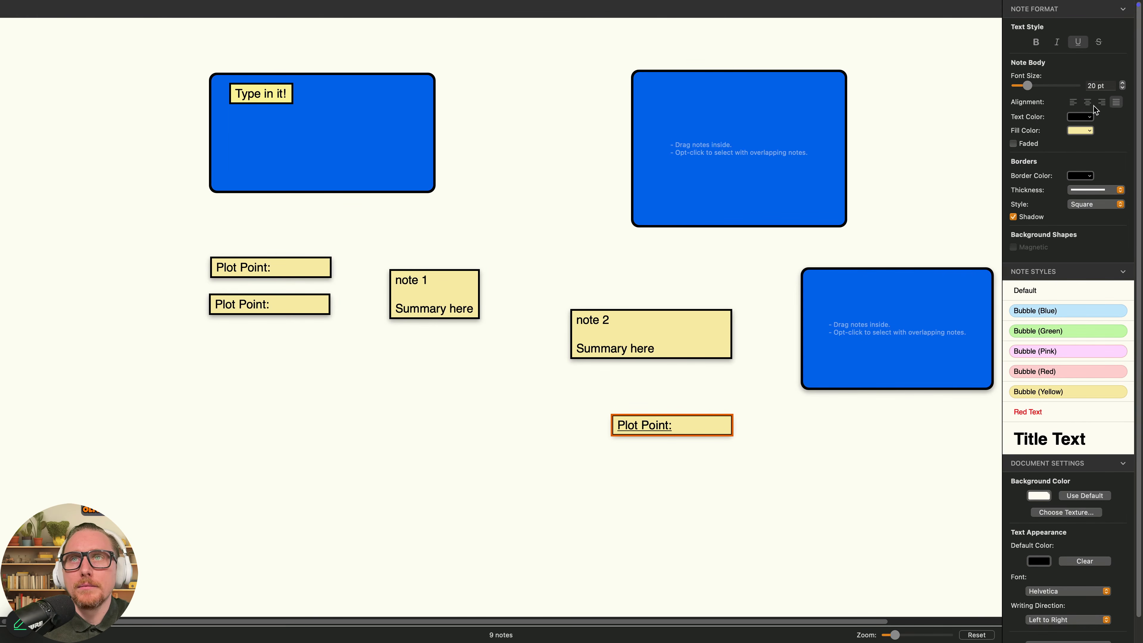
pyautogui.click(1074, 103)
# - Set the underlined "Plot Point:" note's text colour to red and open its fill colour palette
pyautogui.click(1082, 117)
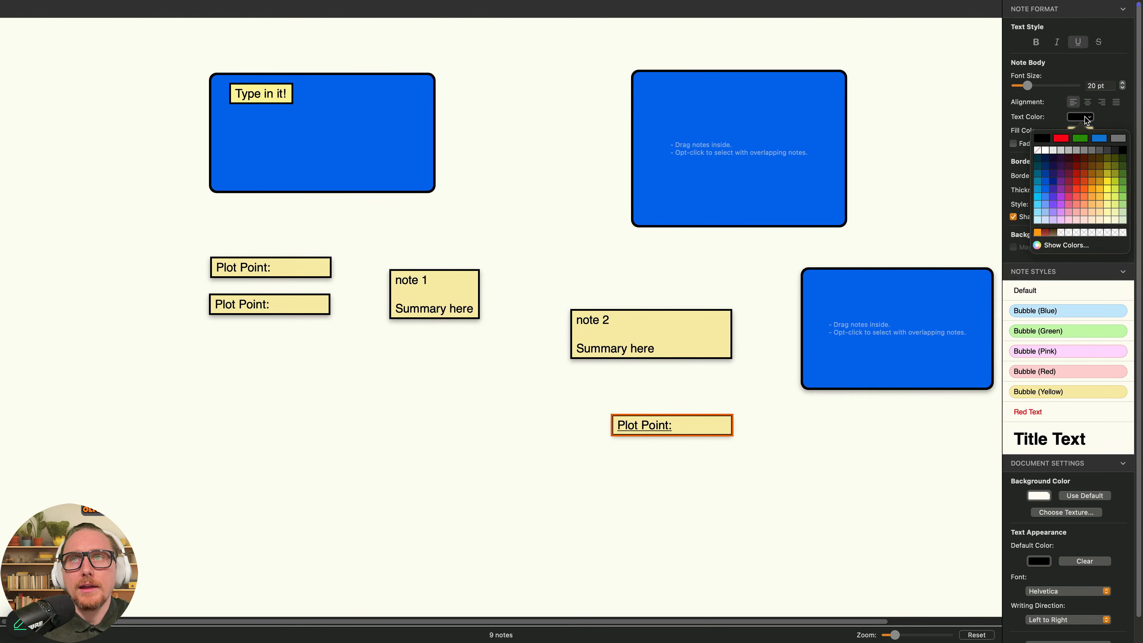
pyautogui.click(1060, 141)
pyautogui.click(1087, 132)
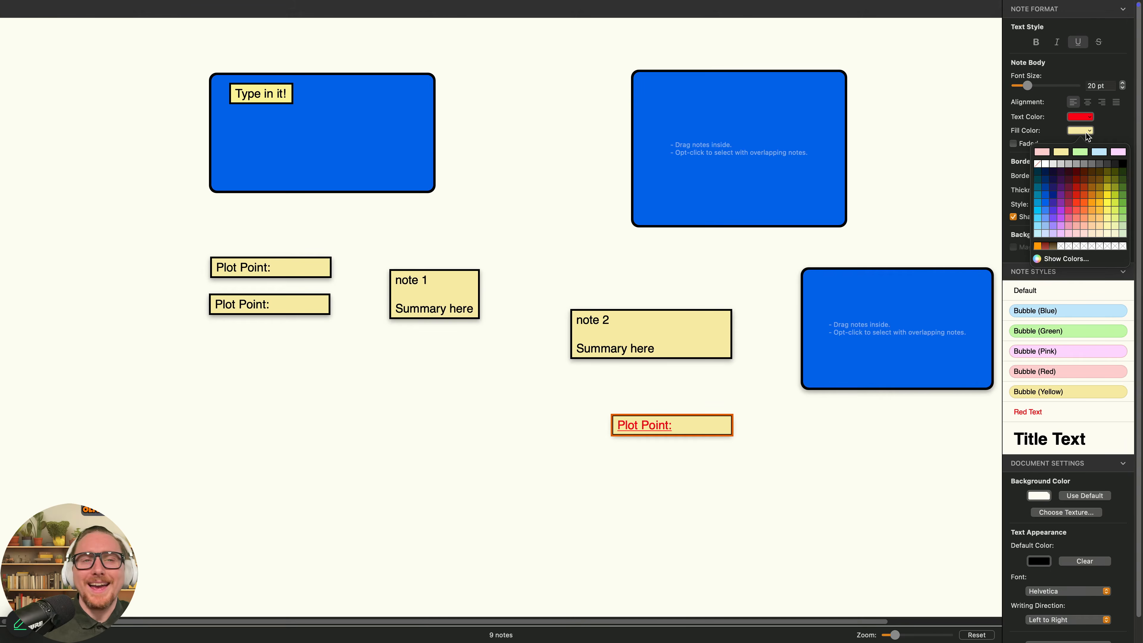
# - Select the five loose notes and set their border thickness to the thickest line
pyautogui.moveTo(724, 472); pyautogui.dragTo(169, 262)
pyautogui.click(1093, 190)
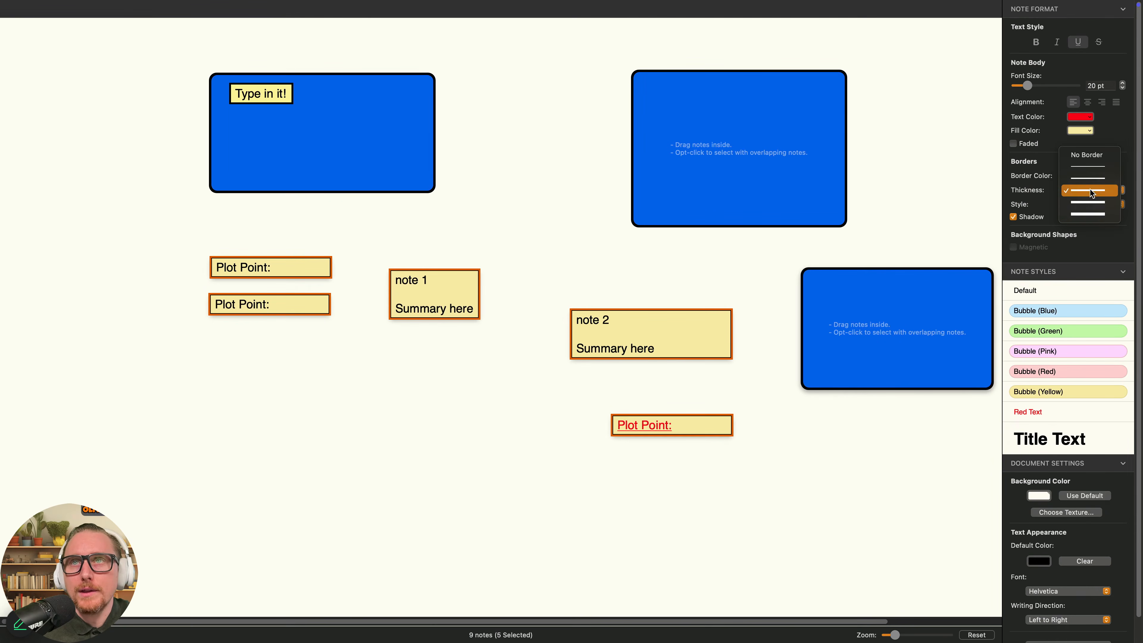
pyautogui.click(1094, 215)
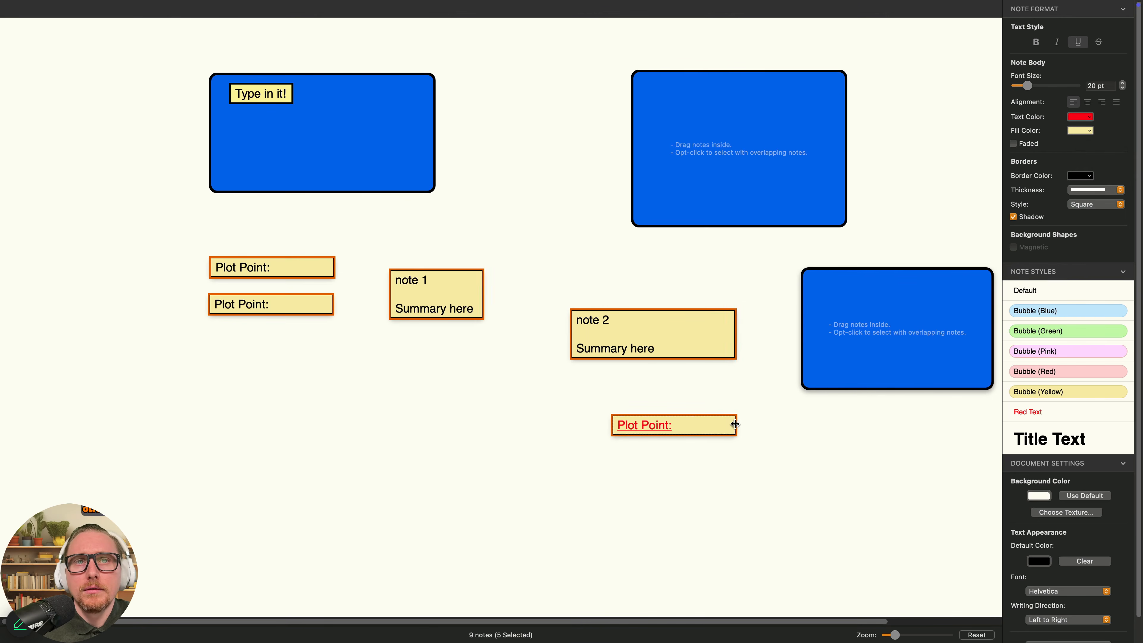
# - Change the border style of the five loose notes to Jagged and deselect them
pyautogui.moveTo(756, 478); pyautogui.dragTo(199, 269)
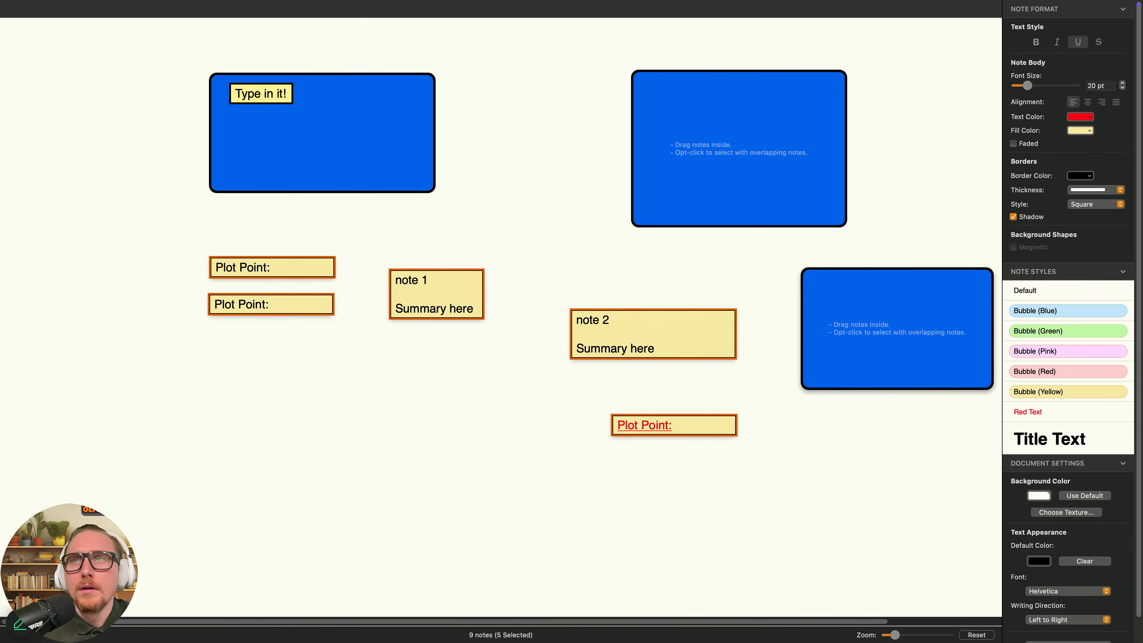
pyautogui.click(1091, 204)
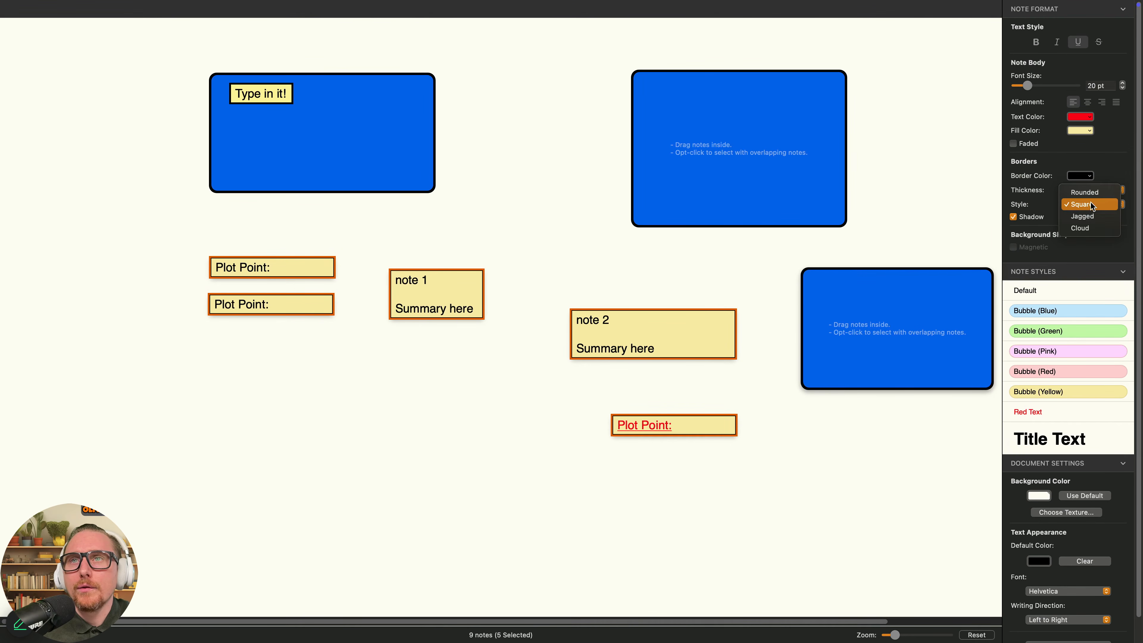
pyautogui.click(1092, 221)
pyautogui.click(578, 444)
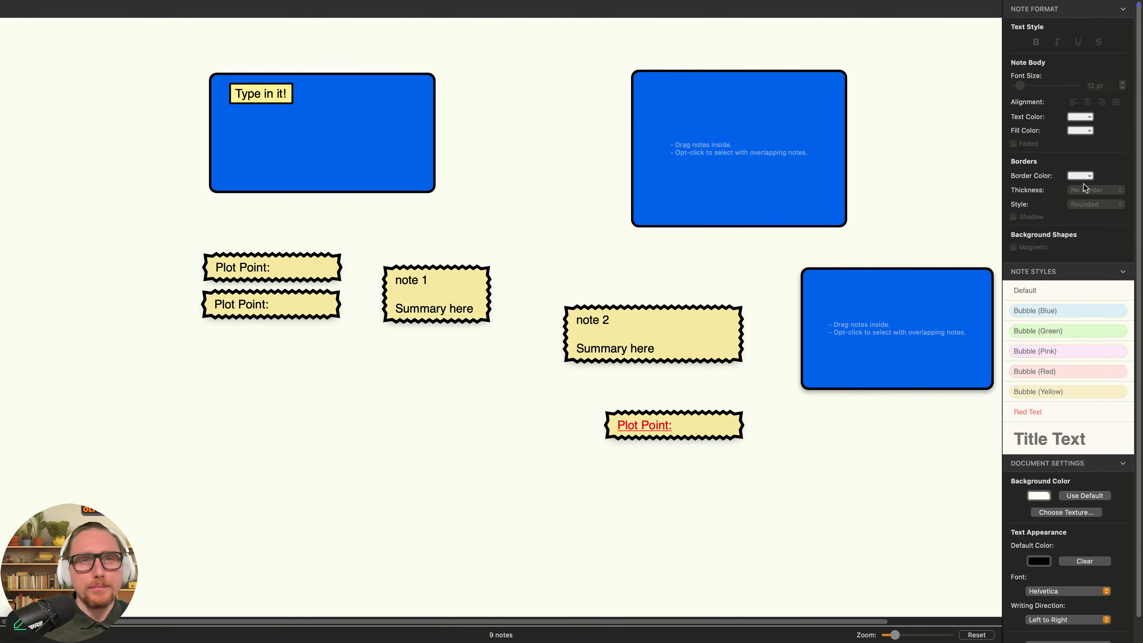
# - Move the five jagged notes up and to the left, gathering them just below the "Type in it!" background shape
pyautogui.moveTo(242, 265); pyautogui.dragTo(134, 213)
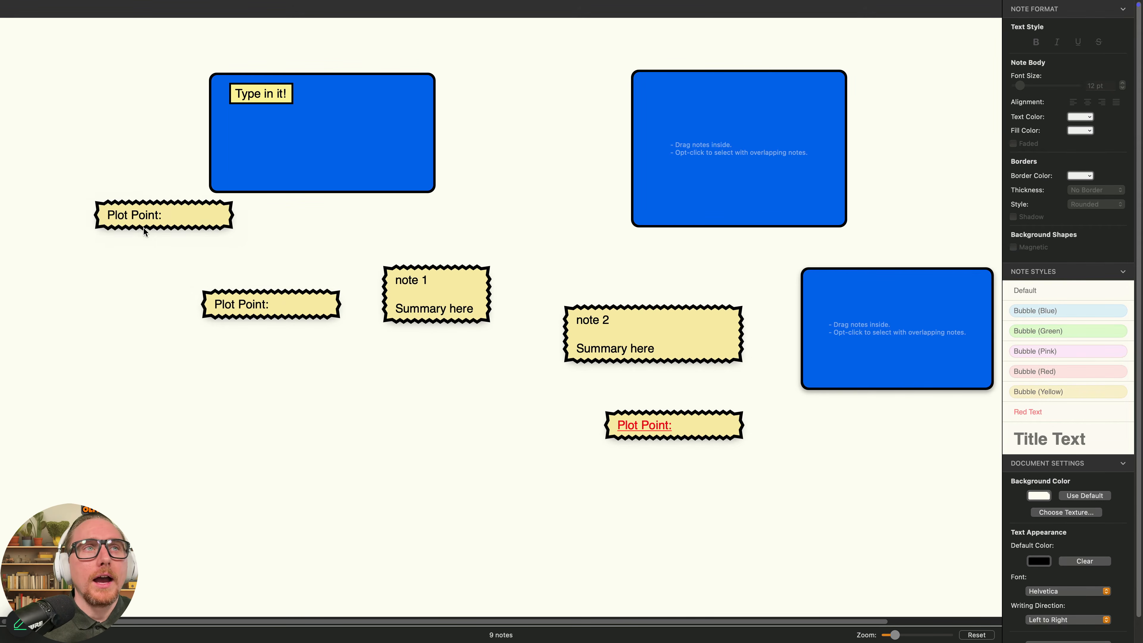
pyautogui.moveTo(242, 307); pyautogui.dragTo(144, 271)
pyautogui.moveTo(436, 286); pyautogui.dragTo(317, 241)
pyautogui.moveTo(210, 258); pyautogui.dragTo(191, 266)
pyautogui.moveTo(293, 247); pyautogui.dragTo(285, 243)
pyautogui.moveTo(628, 328); pyautogui.dragTo(454, 252)
pyautogui.moveTo(742, 445); pyautogui.dragTo(528, 386)
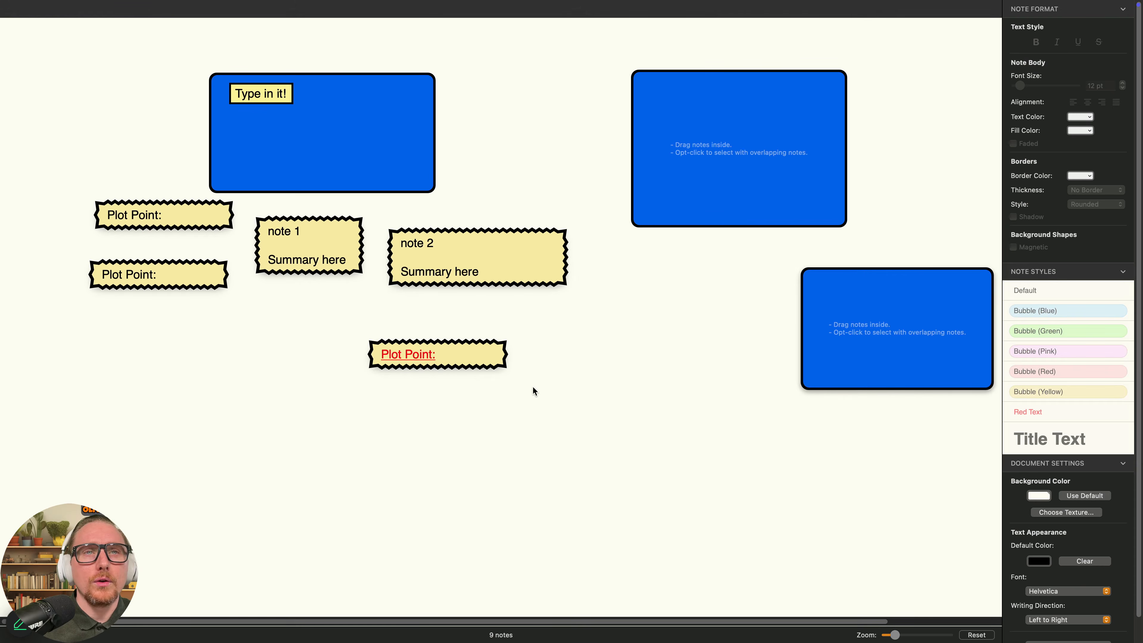
# - Duplicate all nine notes and background shapes into the empty canvas to the right of the originals
pyautogui.hscroll(5, 563, 384)
pyautogui.hscroll(-5, 564, 380)
pyautogui.hscroll(1, 564, 380)
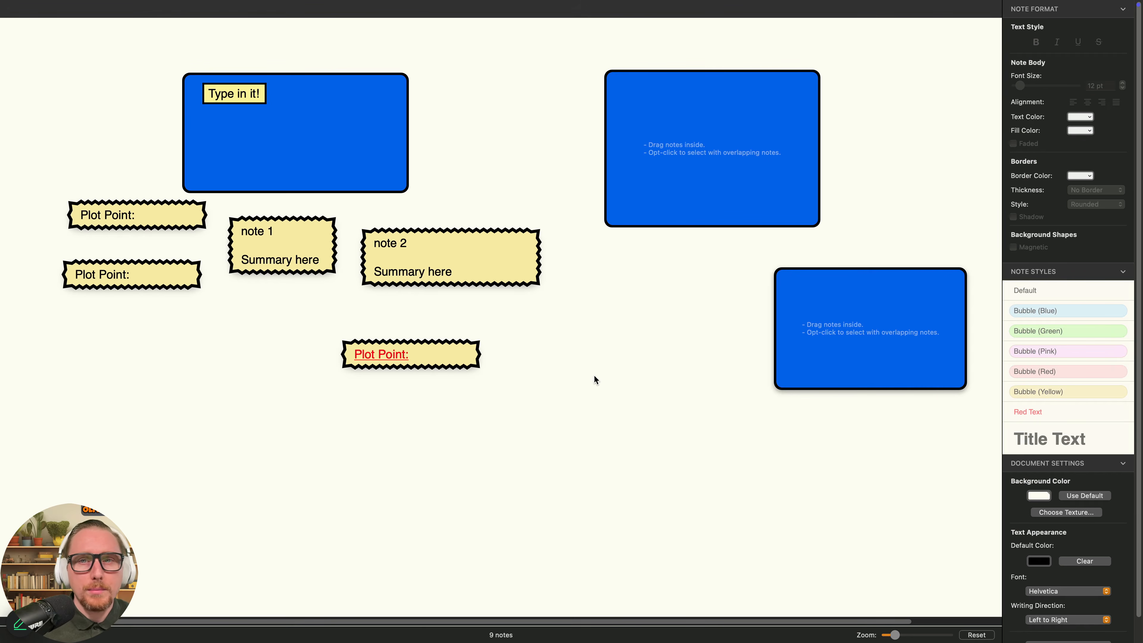
pyautogui.moveTo(894, 635); pyautogui.dragTo(884, 636)
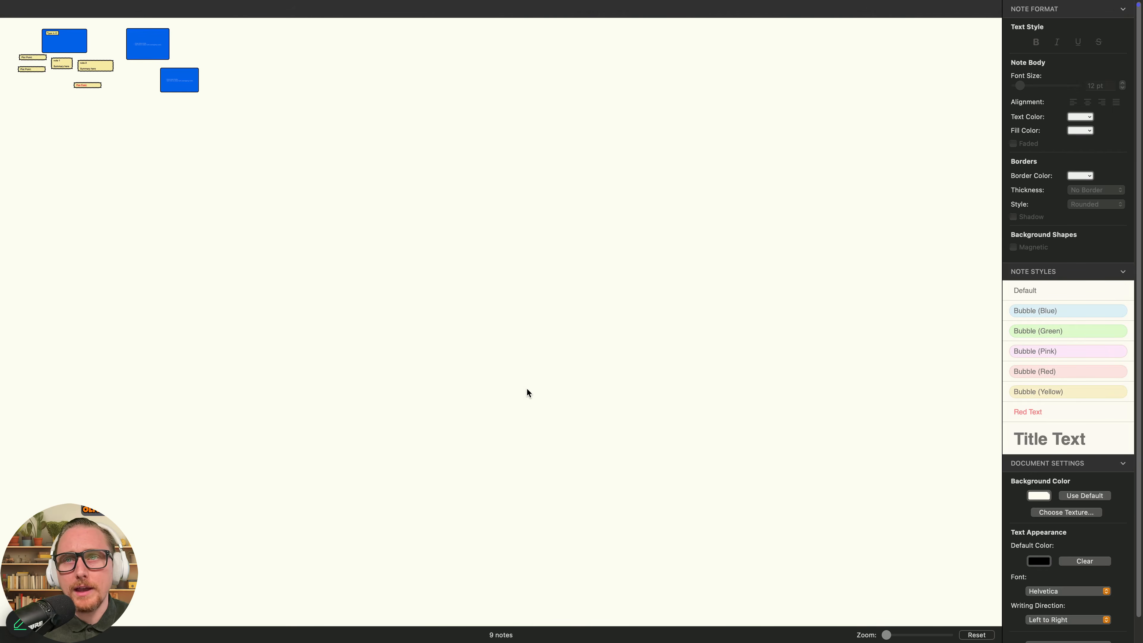
pyautogui.moveTo(185, 108); pyautogui.dragTo(397, 58)
# - Zoom and pan across the board to view the original notes and their copies
pyautogui.moveTo(890, 638); pyautogui.dragTo(896, 638)
pyautogui.hscroll(10, 845, 576)
pyautogui.hscroll(15, 845, 578)
pyautogui.moveTo(875, 623); pyautogui.dragTo(357, 621)
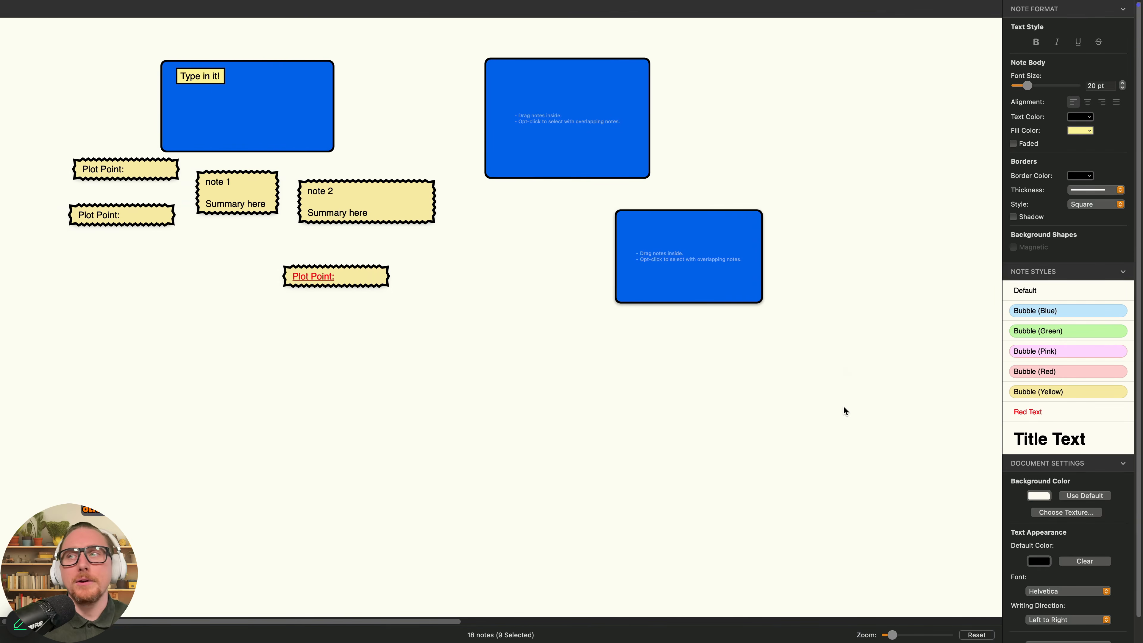
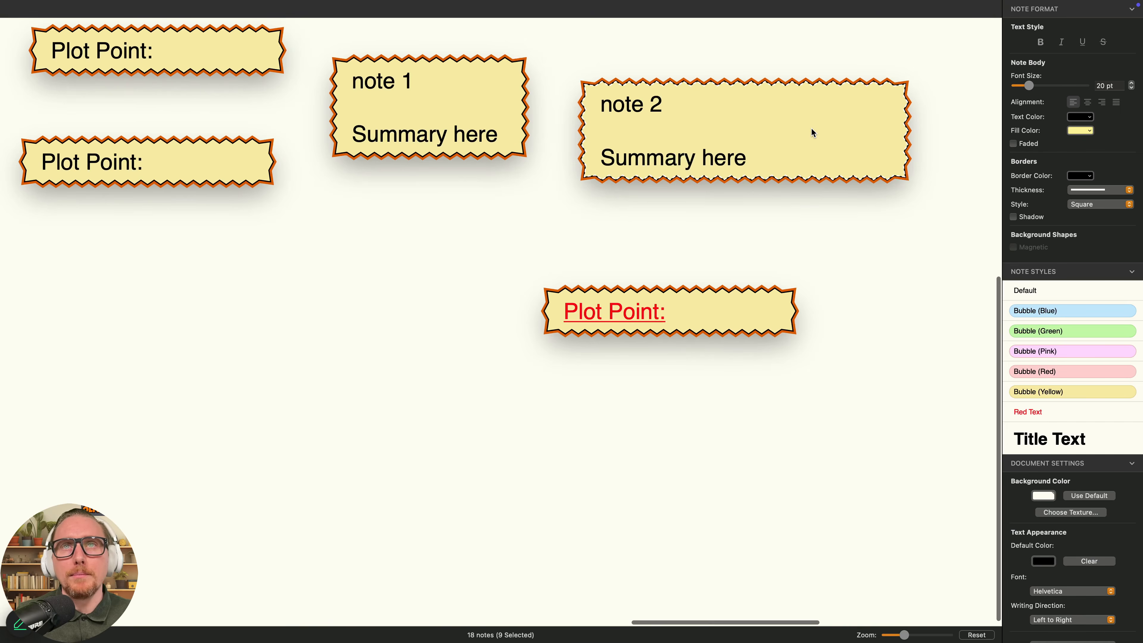
pyautogui.scroll(-5, 801, 133)
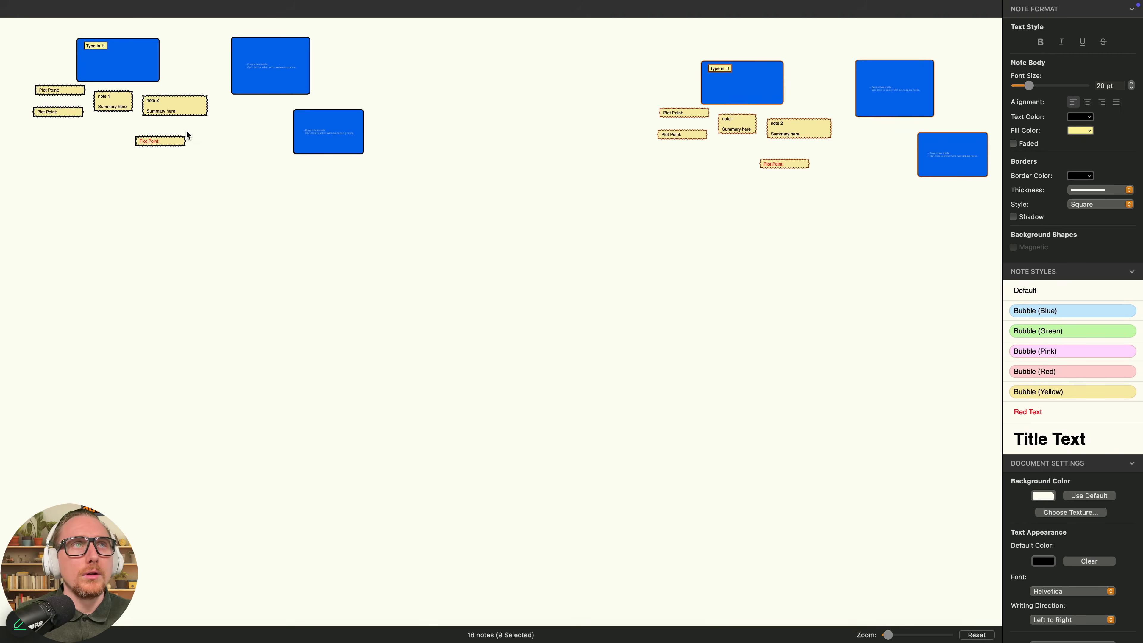
pyautogui.scroll(5, 177, 122)
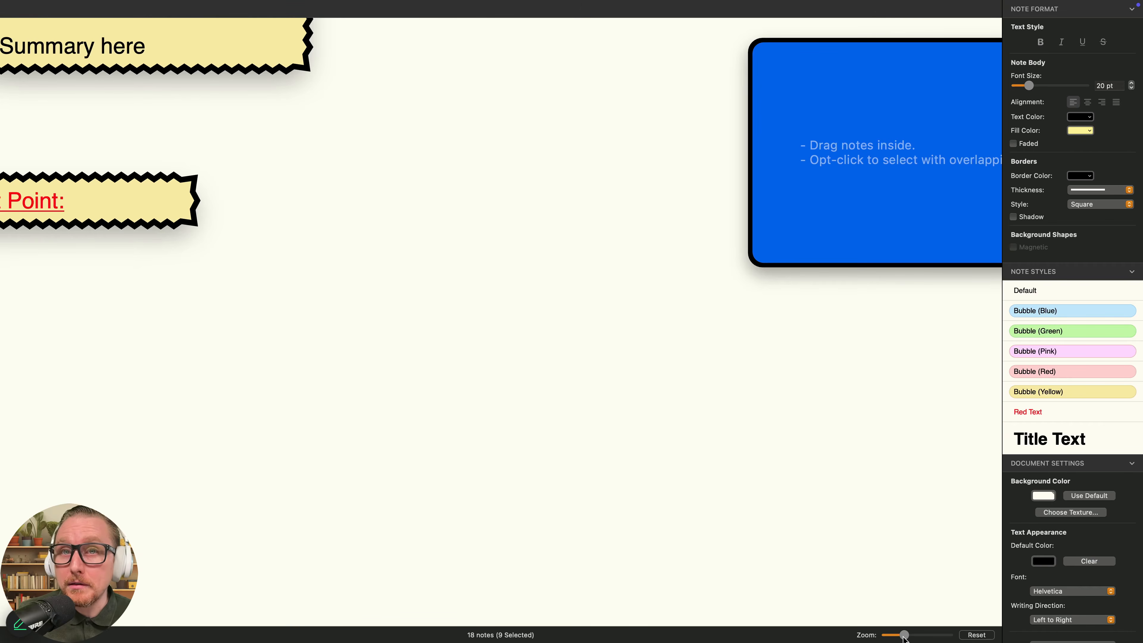
pyautogui.moveTo(903, 636); pyautogui.dragTo(894, 638)
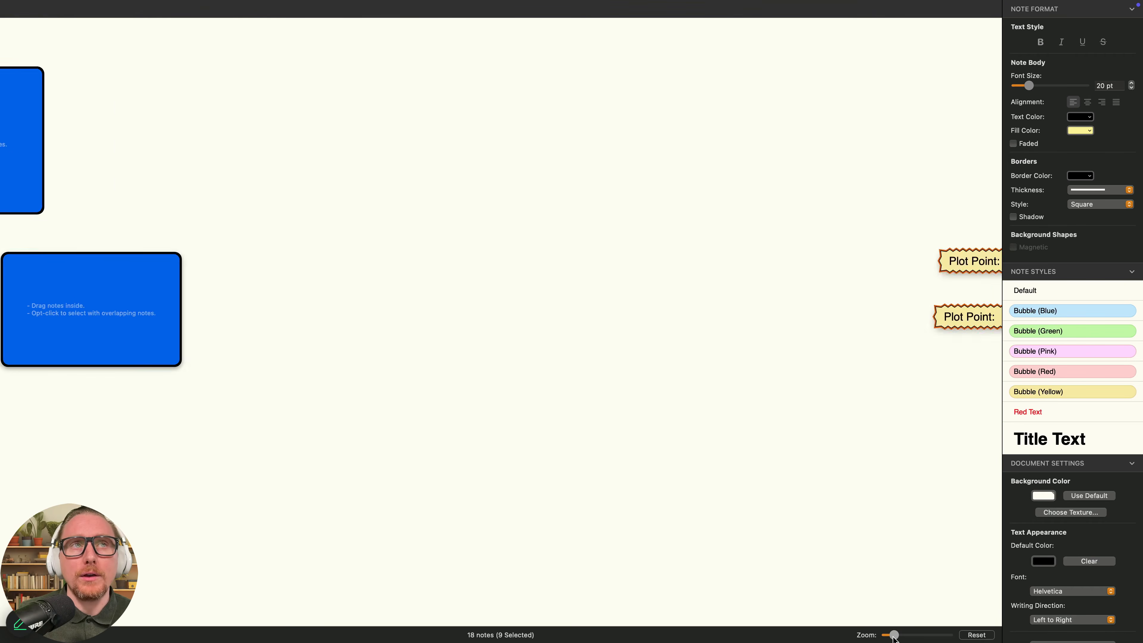
pyautogui.hscroll(-15, 524, 587)
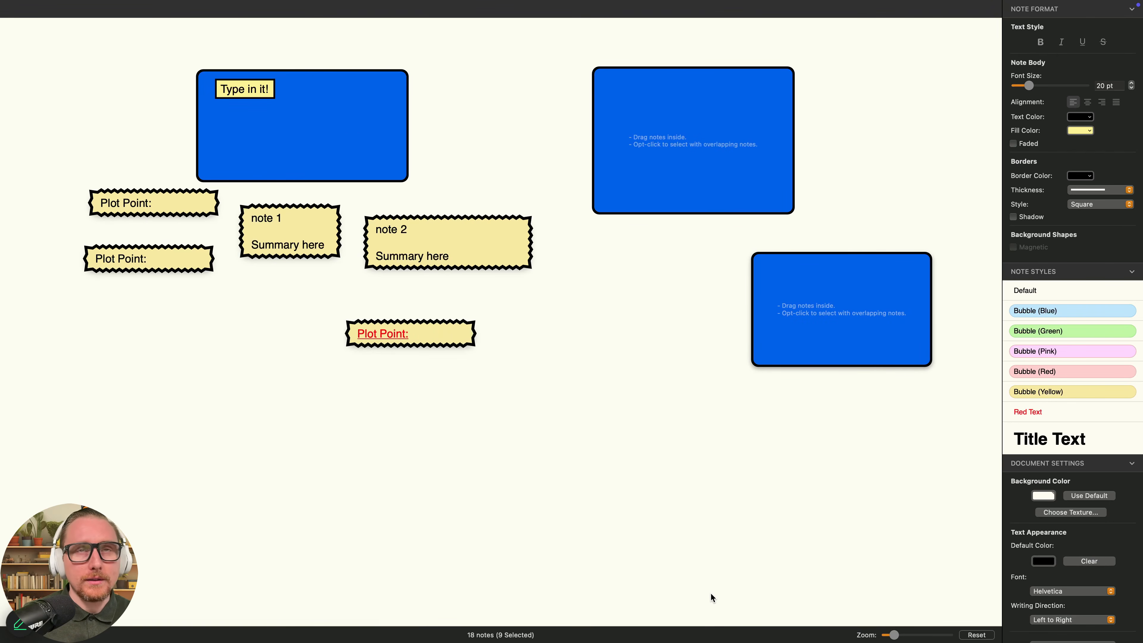
# - Jump back and forth between the original group and the copied group using the temporary quick zoom
pyautogui.press('z')
pyautogui.press('z')
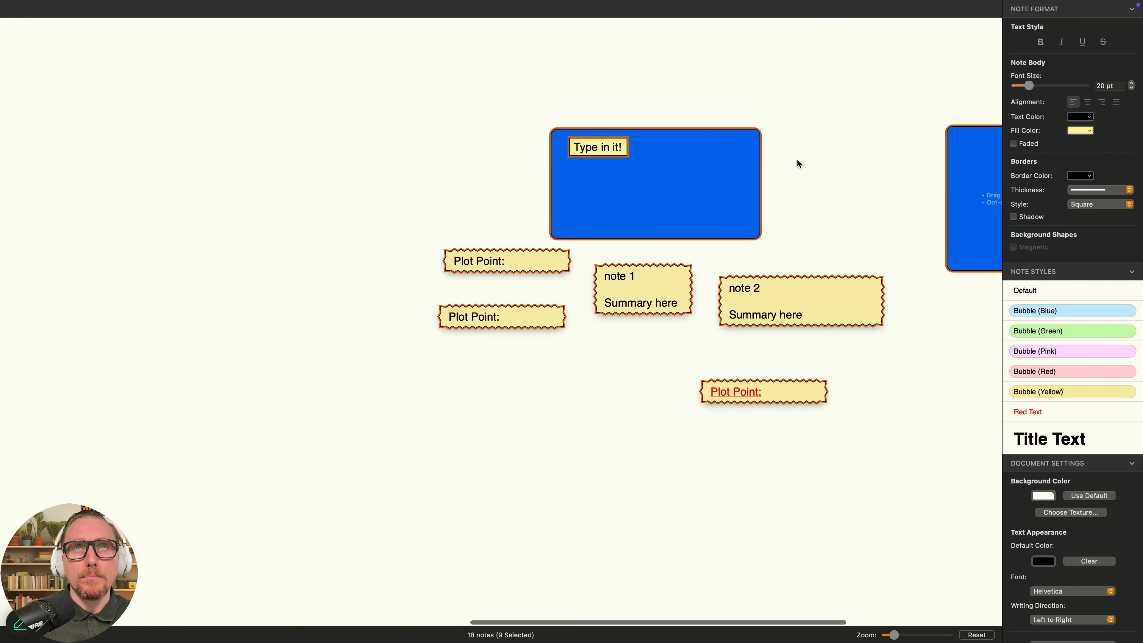
pyautogui.press('z')
pyautogui.press('z')
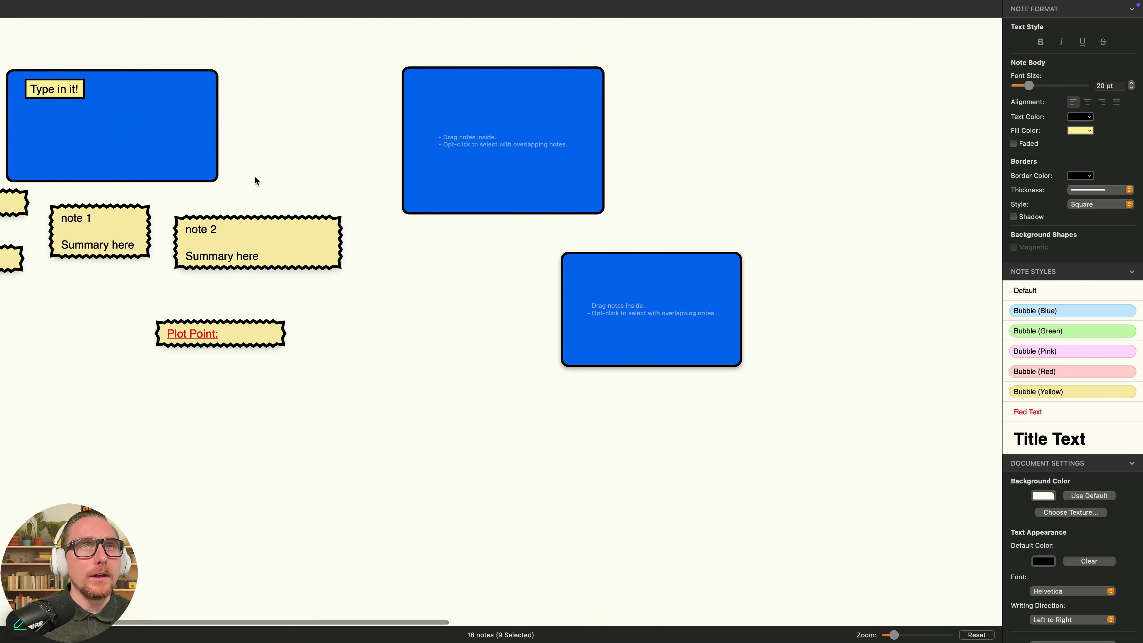
pyautogui.press('z')
pyautogui.press('z')
pyautogui.press('z')
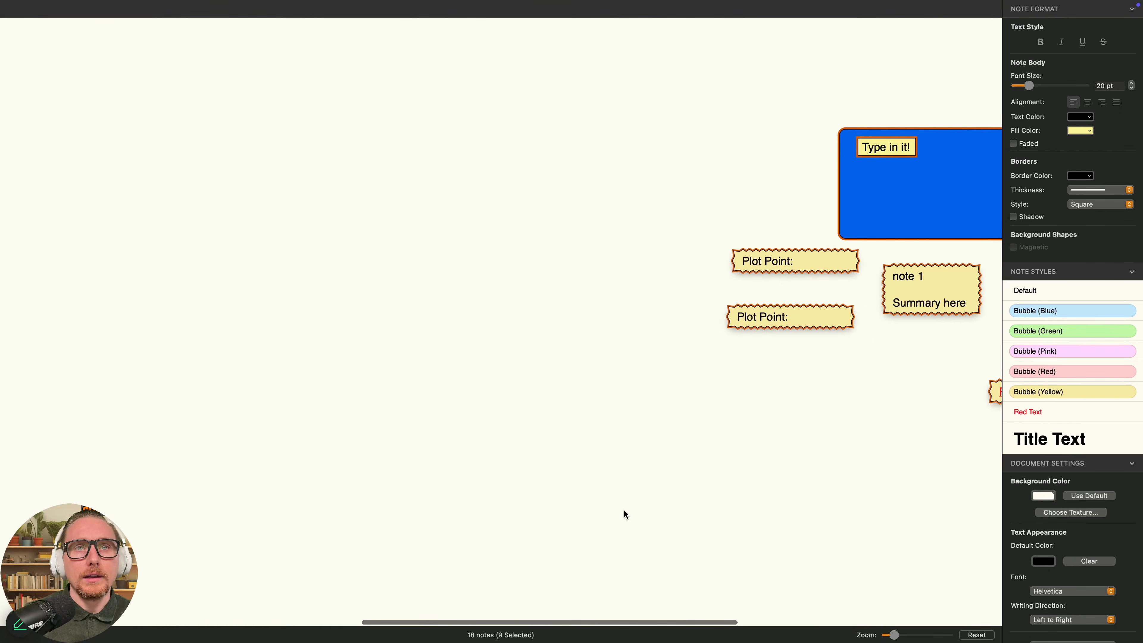
# - Create a "Plot Point:" note in the empty canvas just below the copied group
pyautogui.press('z')
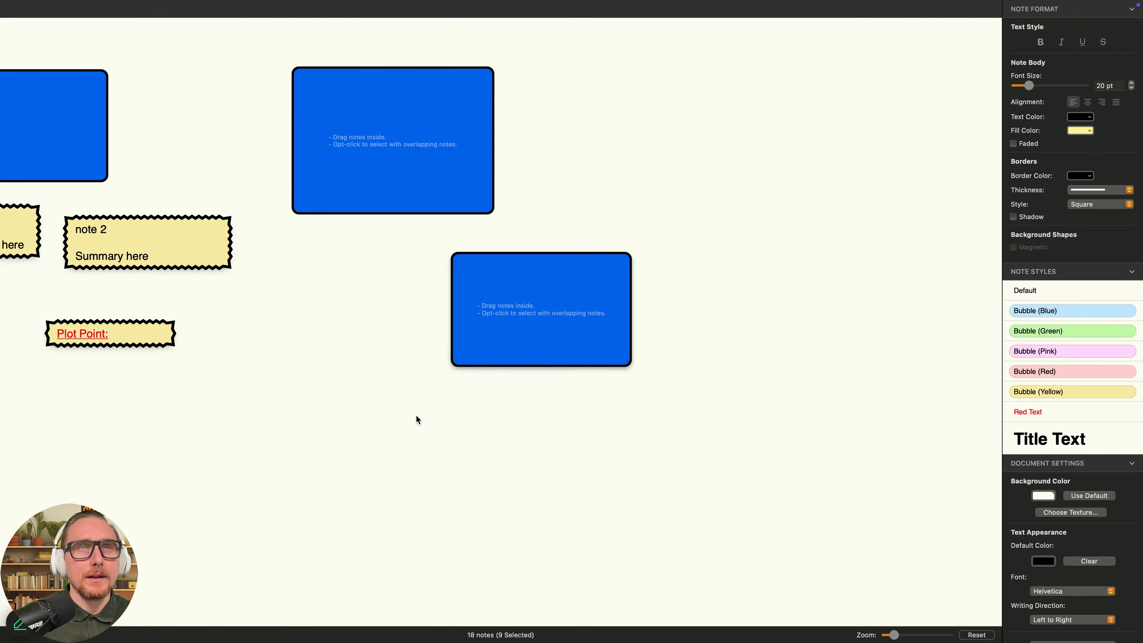
pyautogui.press('z')
pyautogui.press('z')
pyautogui.press('z')
pyautogui.press('z')
pyautogui.press('z')
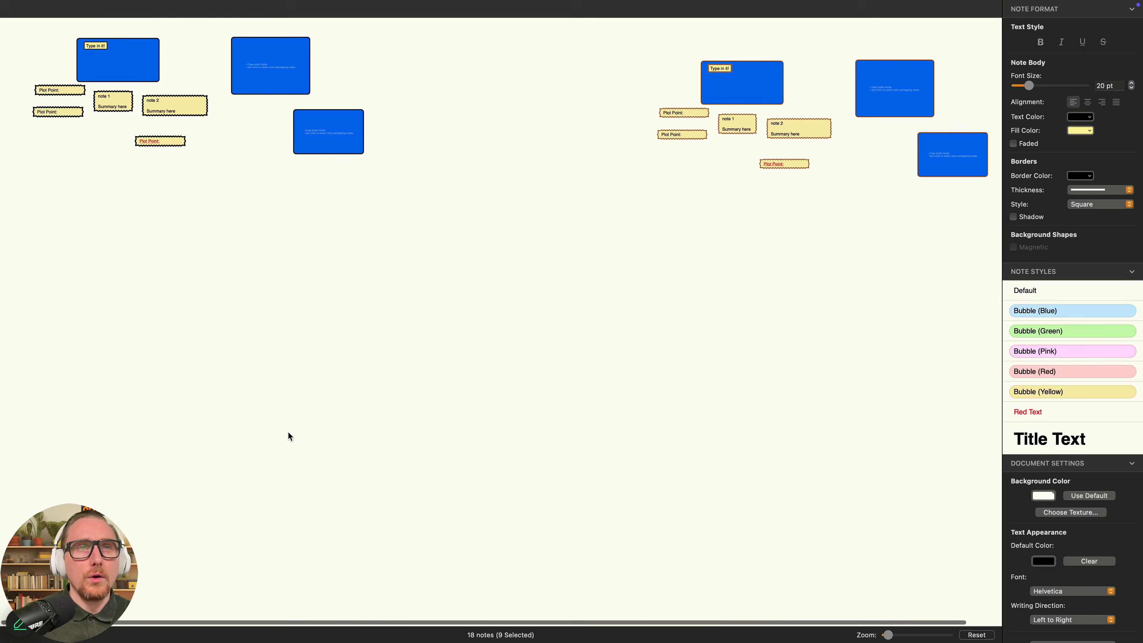
pyautogui.click(927, 531)
pyautogui.doubleClick(885, 543)
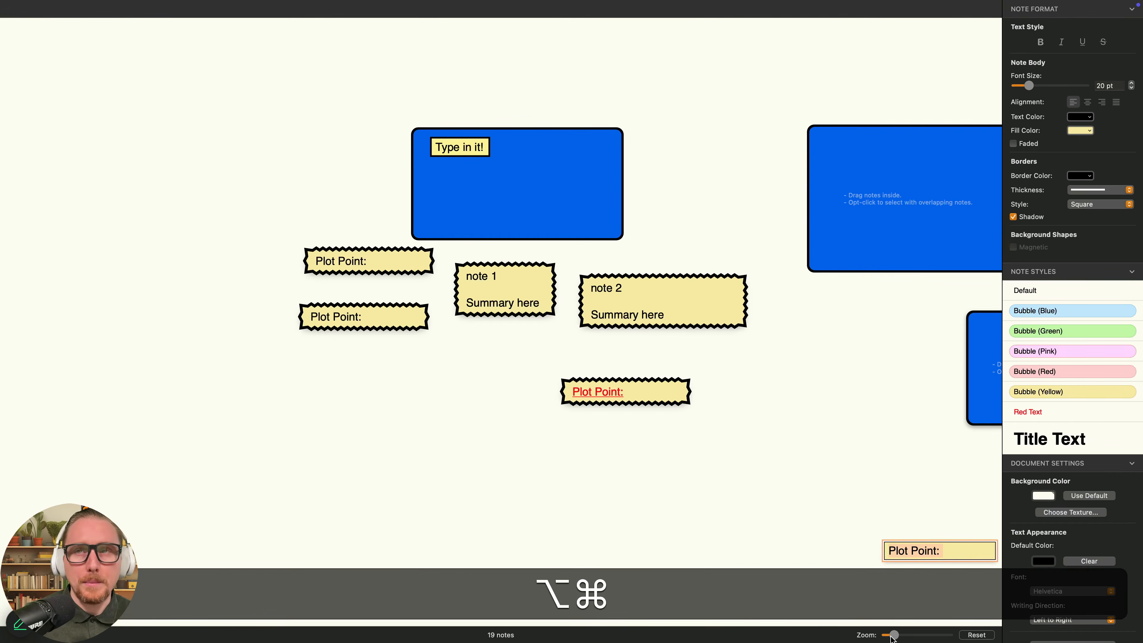
# - Move the new "Plot Point:" note far away from both groups, to the lower-right area of the board
pyautogui.press('alt+super+Down')
pyautogui.press('alt+super+Down')
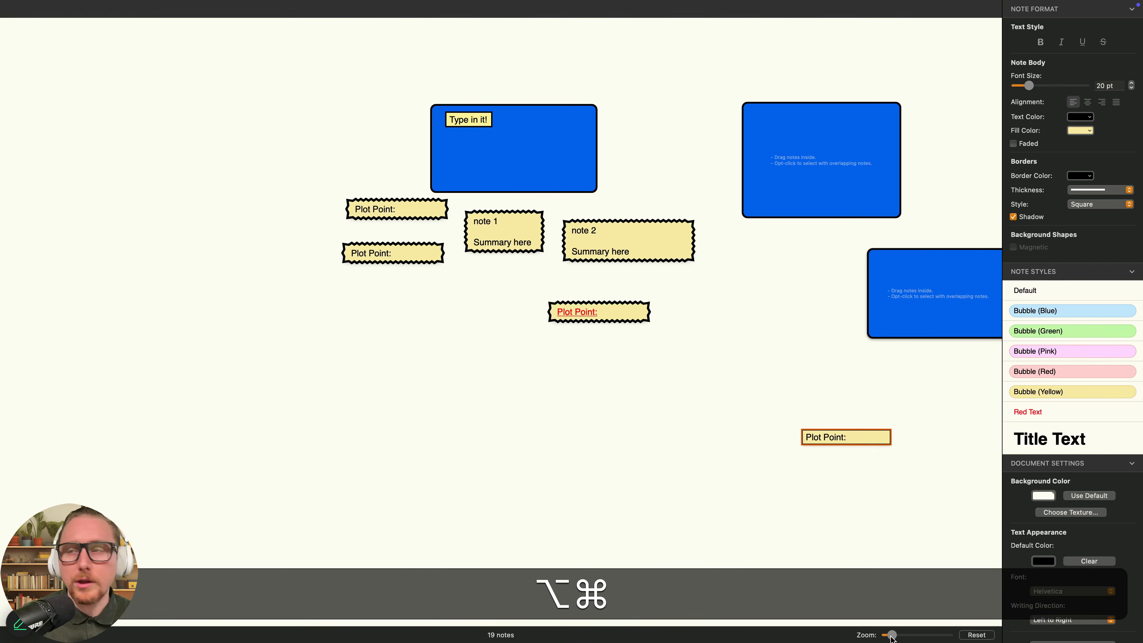
pyautogui.press('alt+super+Down')
pyautogui.press('alt+super+Down')
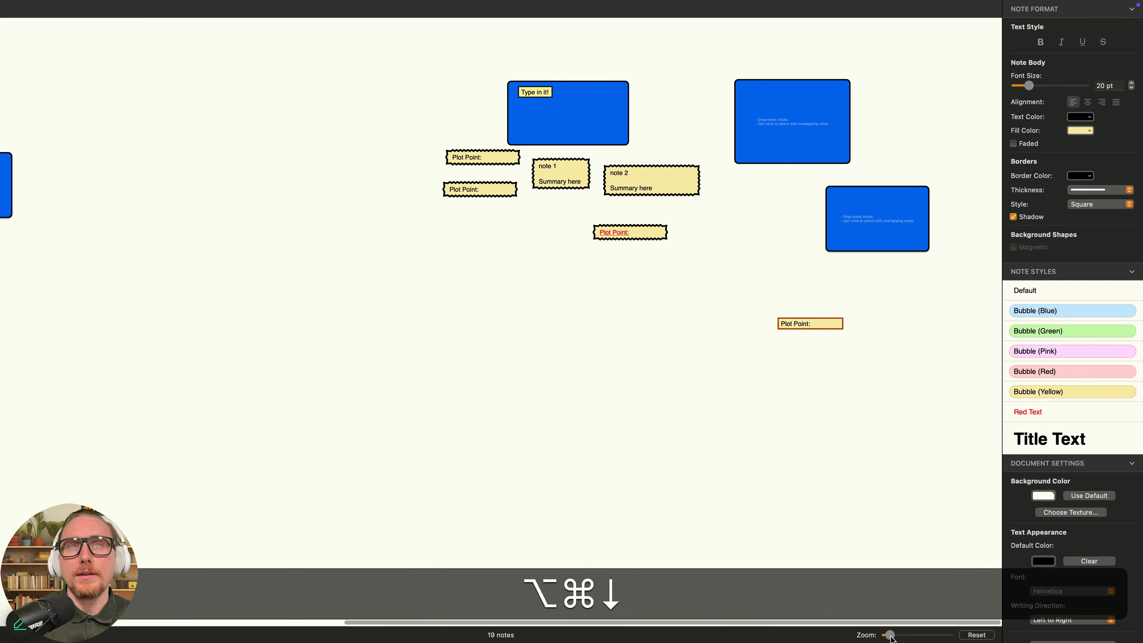
pyautogui.press('alt+super+Down')
pyautogui.press('alt+super+Down')
pyautogui.press('alt+super+Down')
pyautogui.press('alt+super+Down')
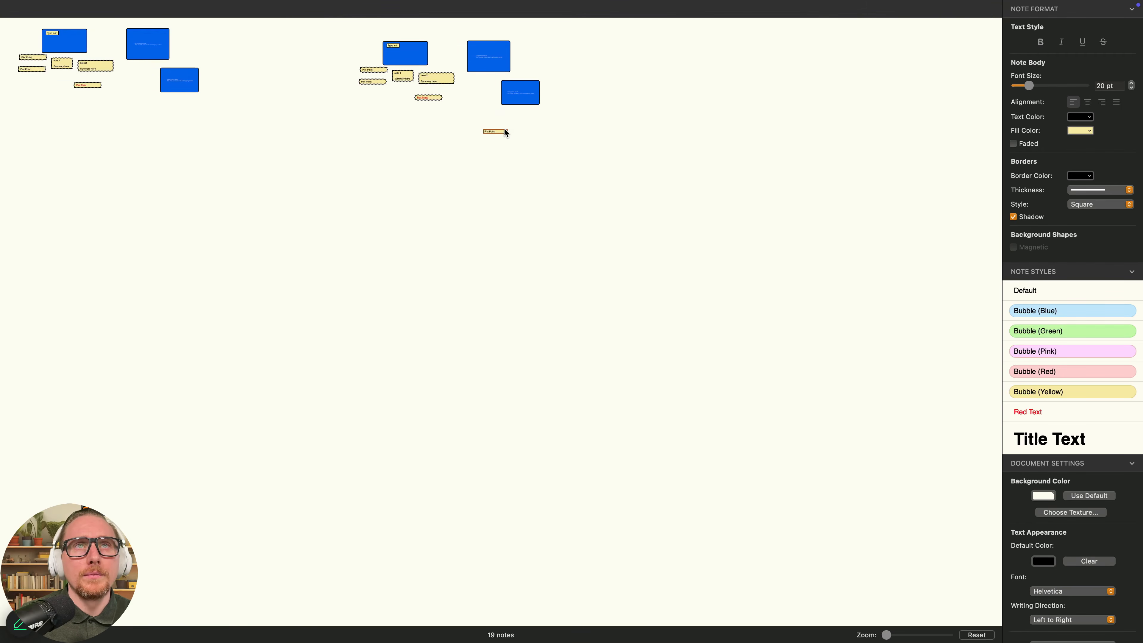
pyautogui.moveTo(502, 132); pyautogui.dragTo(962, 604)
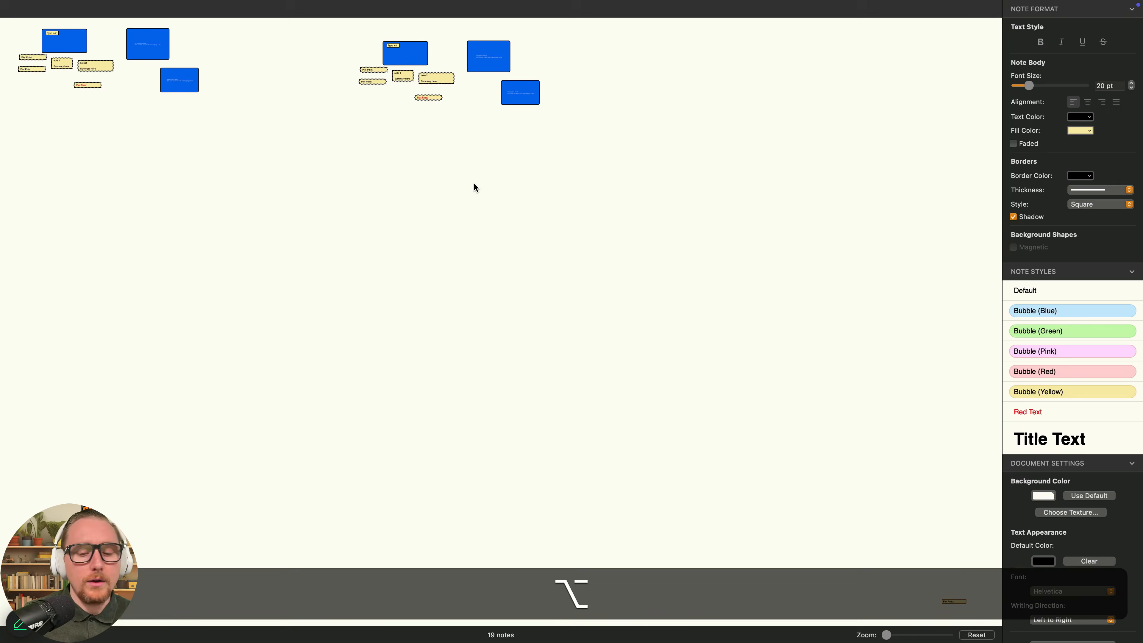
# - Locate the isolated "Plot Point:" note with the temporary quick zoom and view it at a lower magnification
pyautogui.press('alt+super+Up')
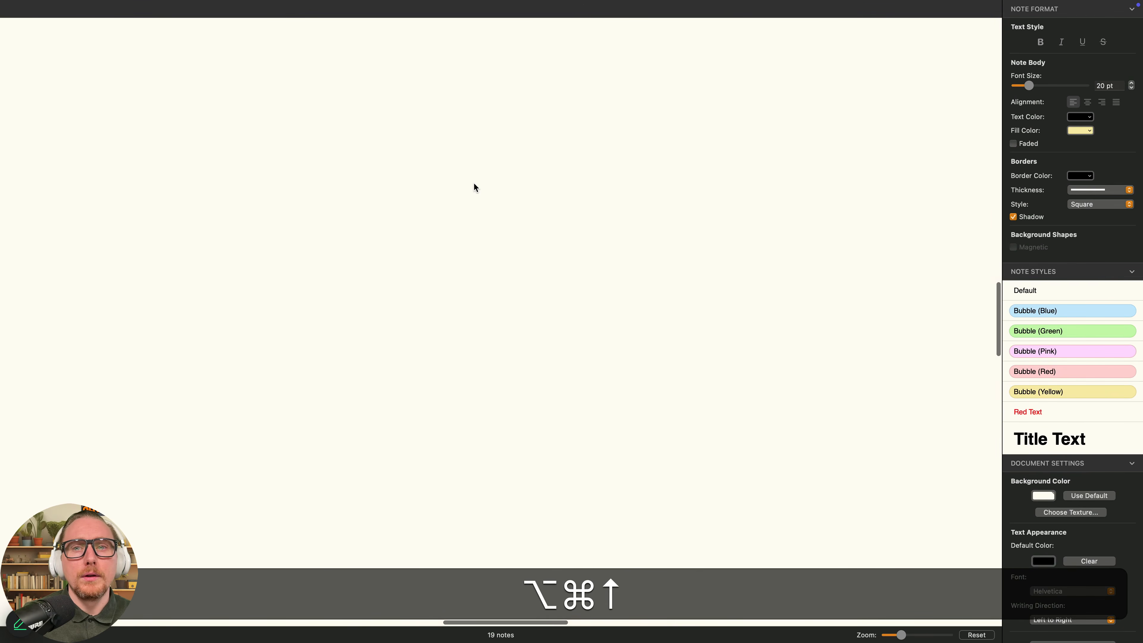
pyautogui.press('alt+super+Up')
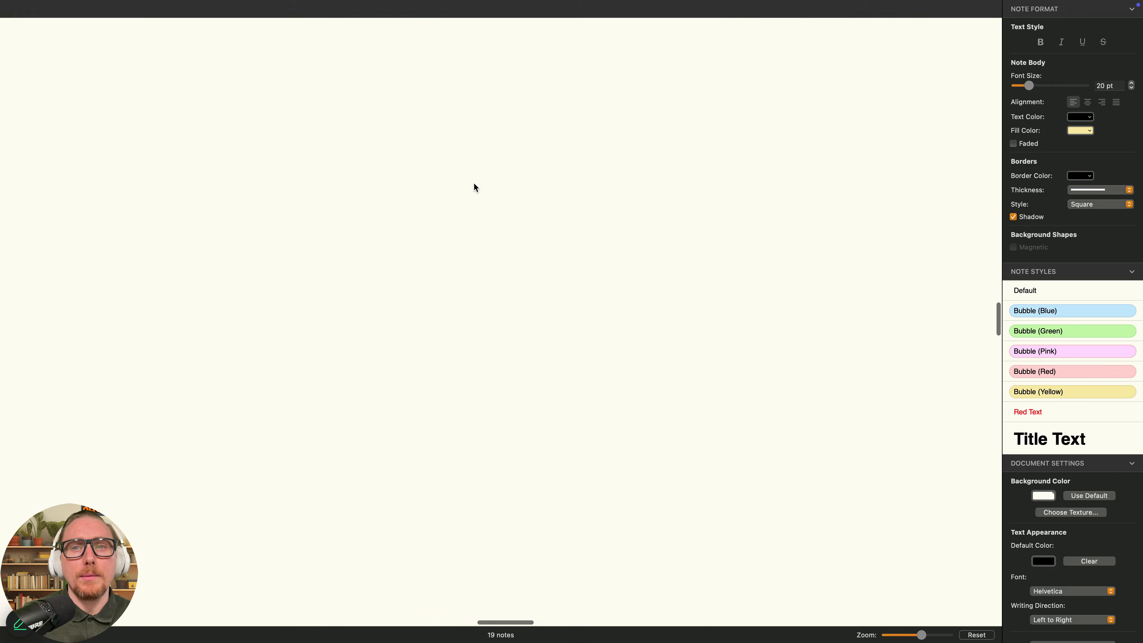
pyautogui.press('alt+super+Down')
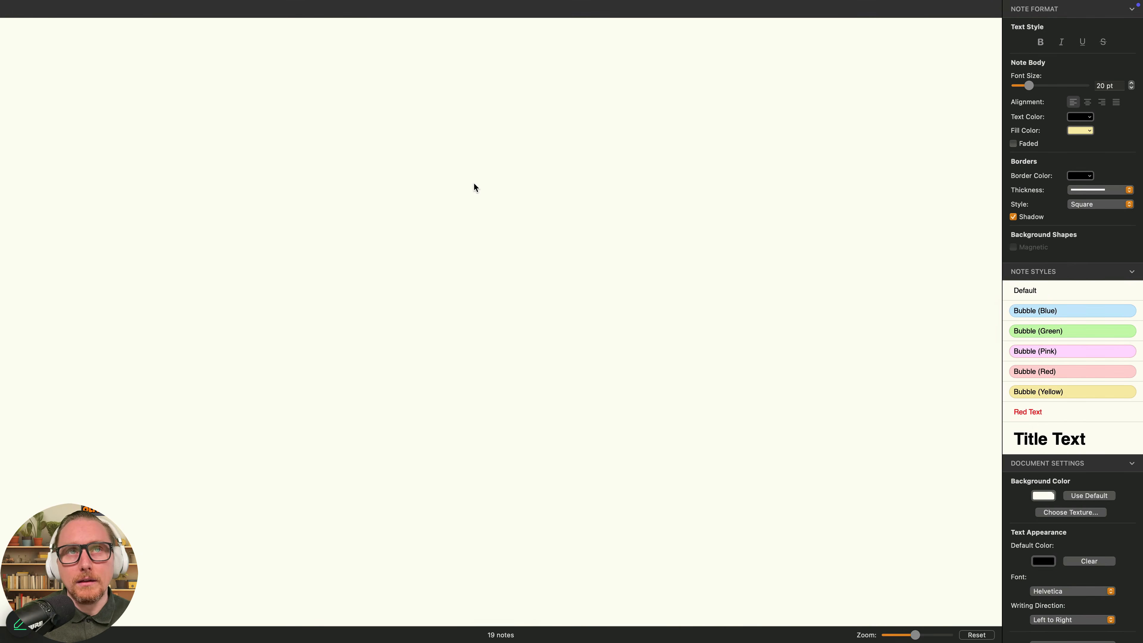
pyautogui.press('z')
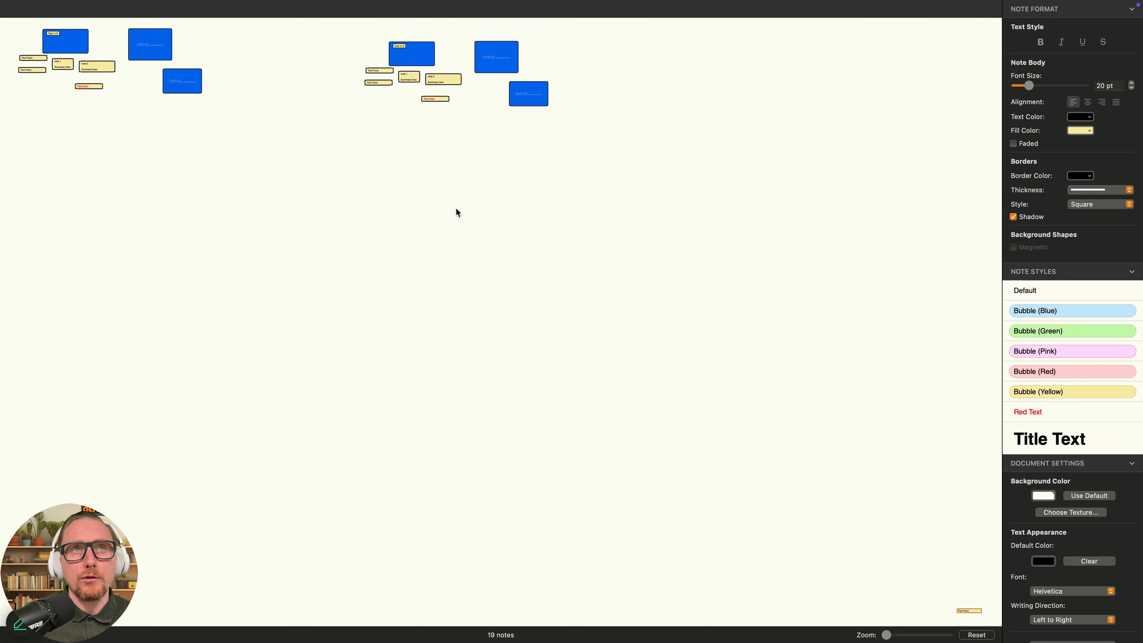
pyautogui.press('z')
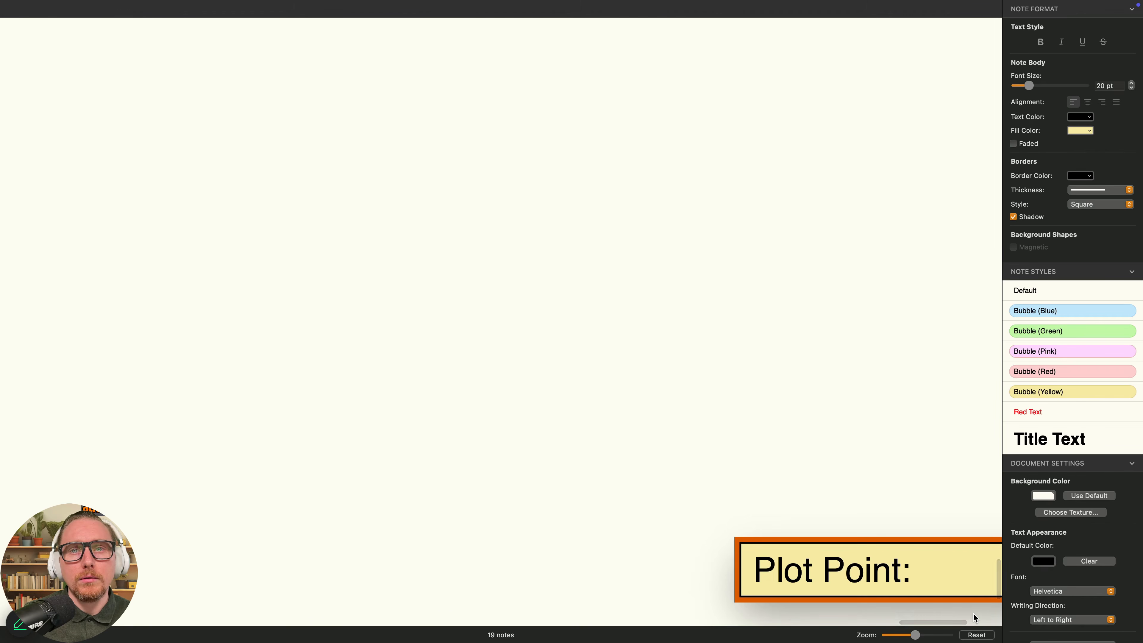
pyautogui.moveTo(916, 636); pyautogui.dragTo(899, 639)
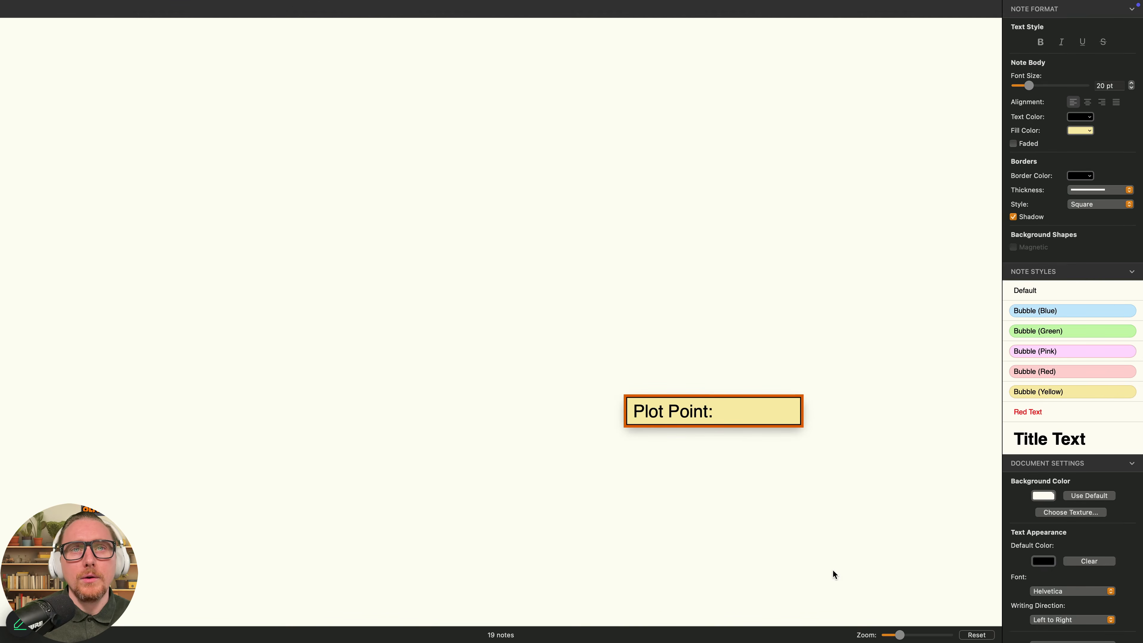
# - Quick-zoom between the board overview and the two note groups, and reset the magnification to its default
pyautogui.press('z')
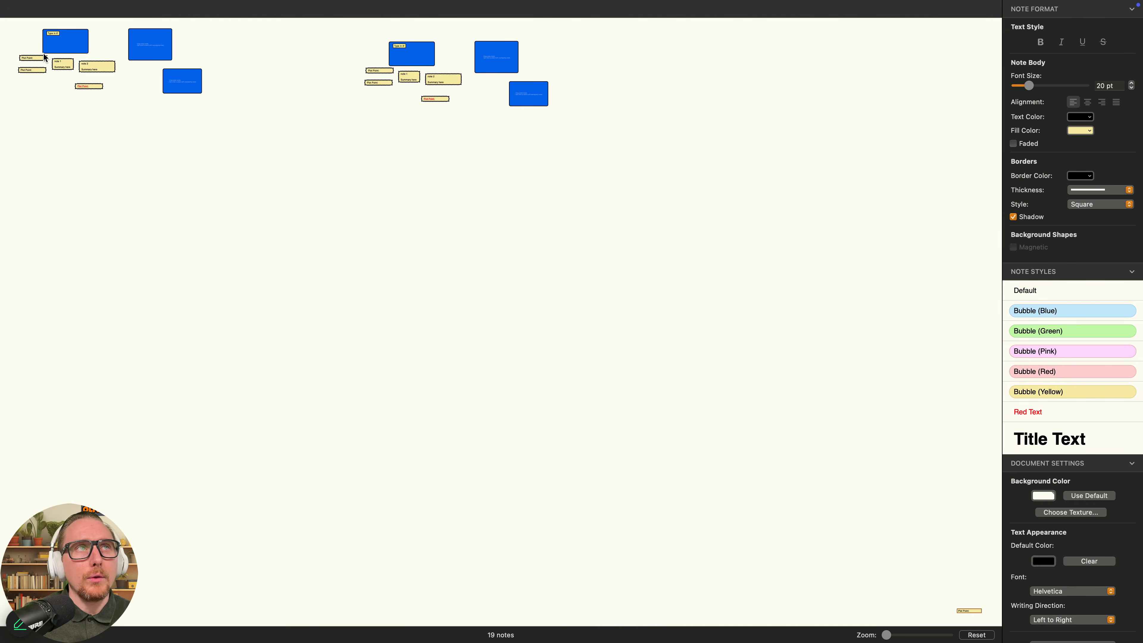
pyautogui.scroll(5, 45, 57)
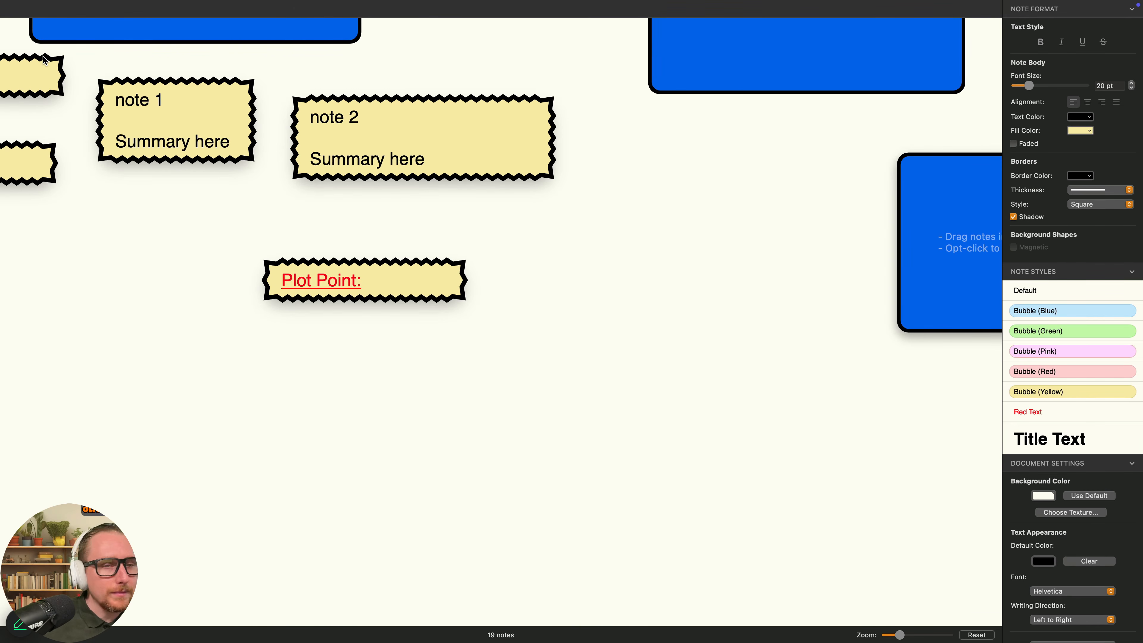
pyautogui.press('z')
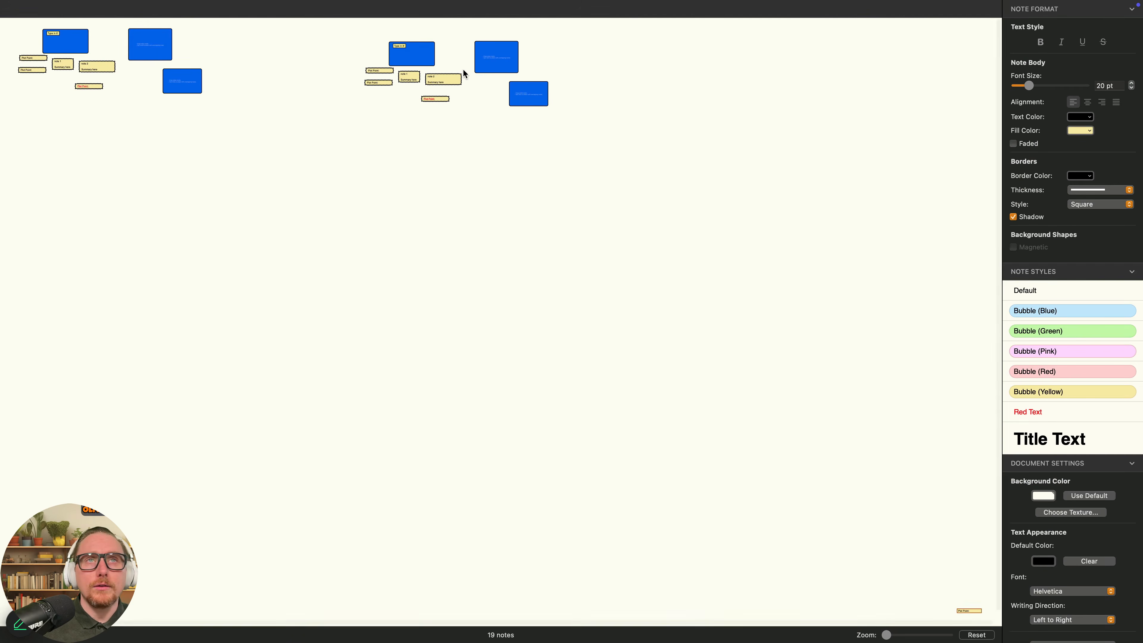
pyautogui.press('z')
pyautogui.press('z')
pyautogui.press('z')
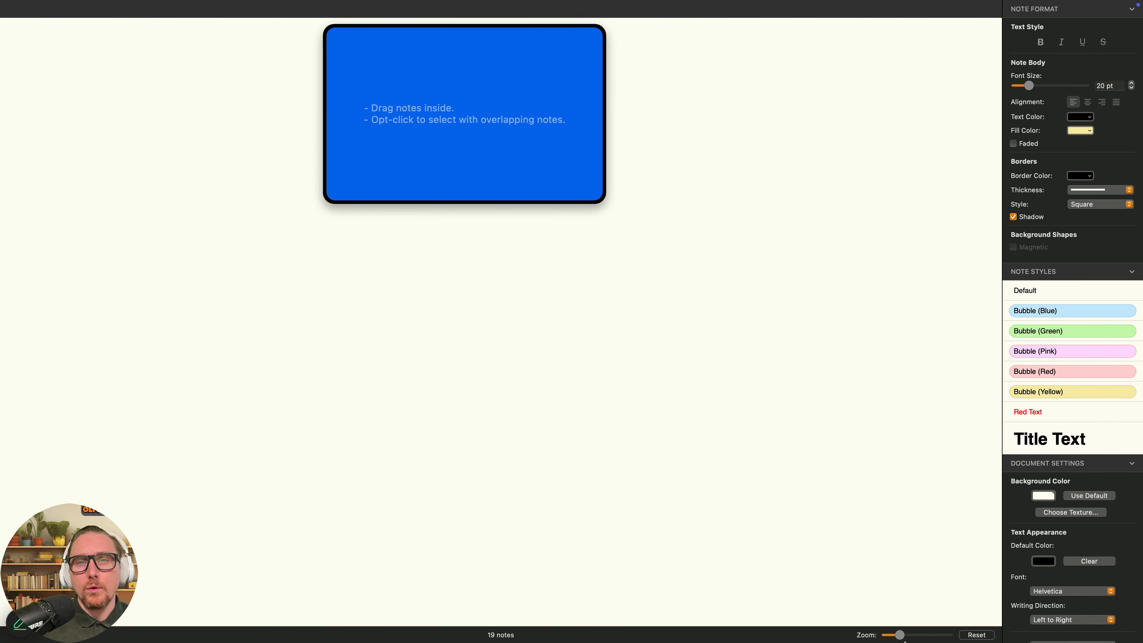
pyautogui.moveTo(899, 635); pyautogui.dragTo(907, 637)
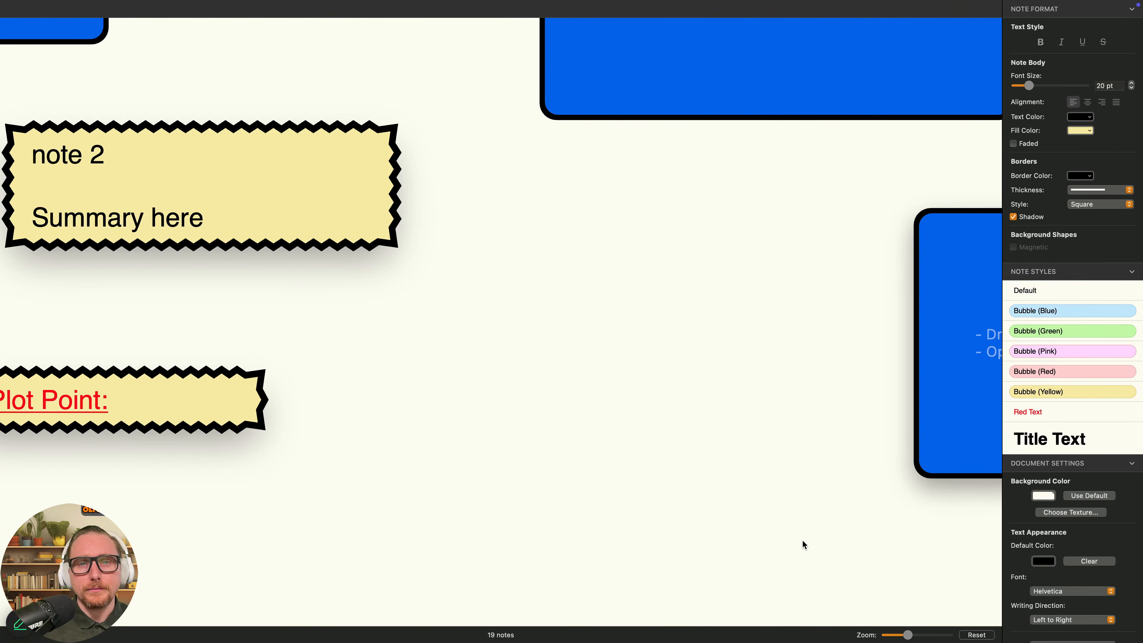
pyautogui.click(974, 636)
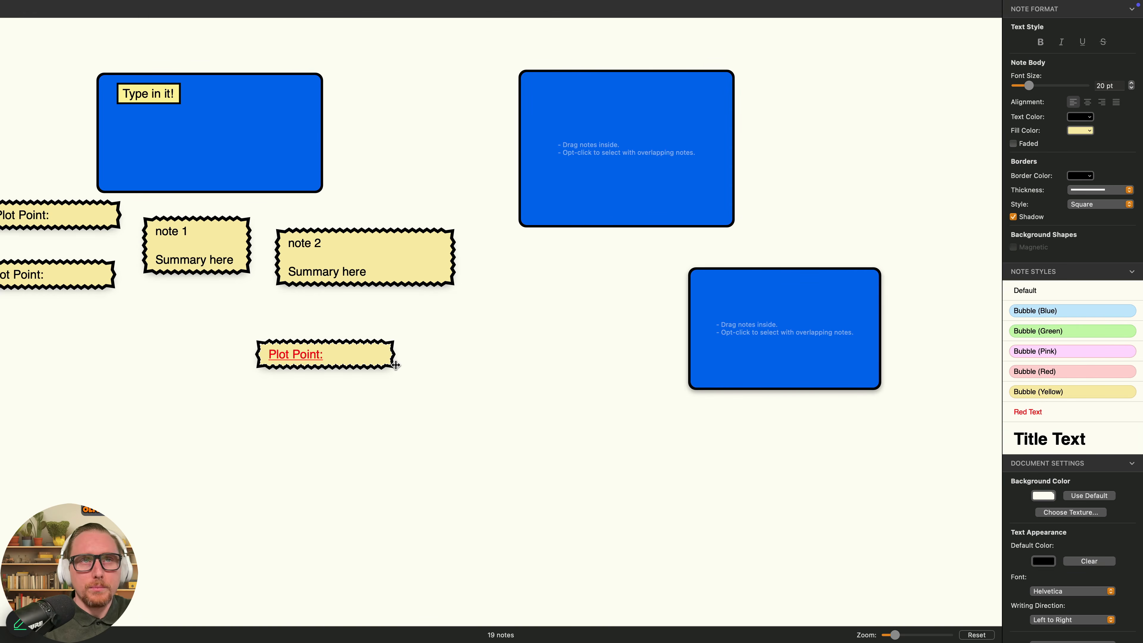
# - Zoom out to an overview of the whole board and back in on the copied group
pyautogui.scroll(-3, 387, 367)
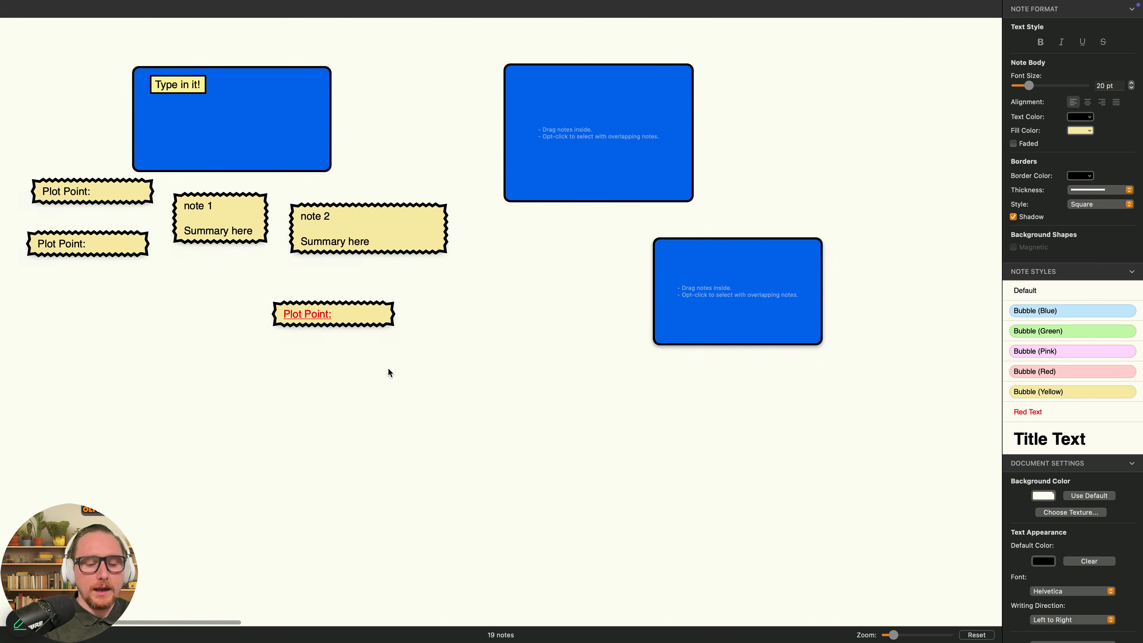
pyautogui.scroll(-10, 355, 376)
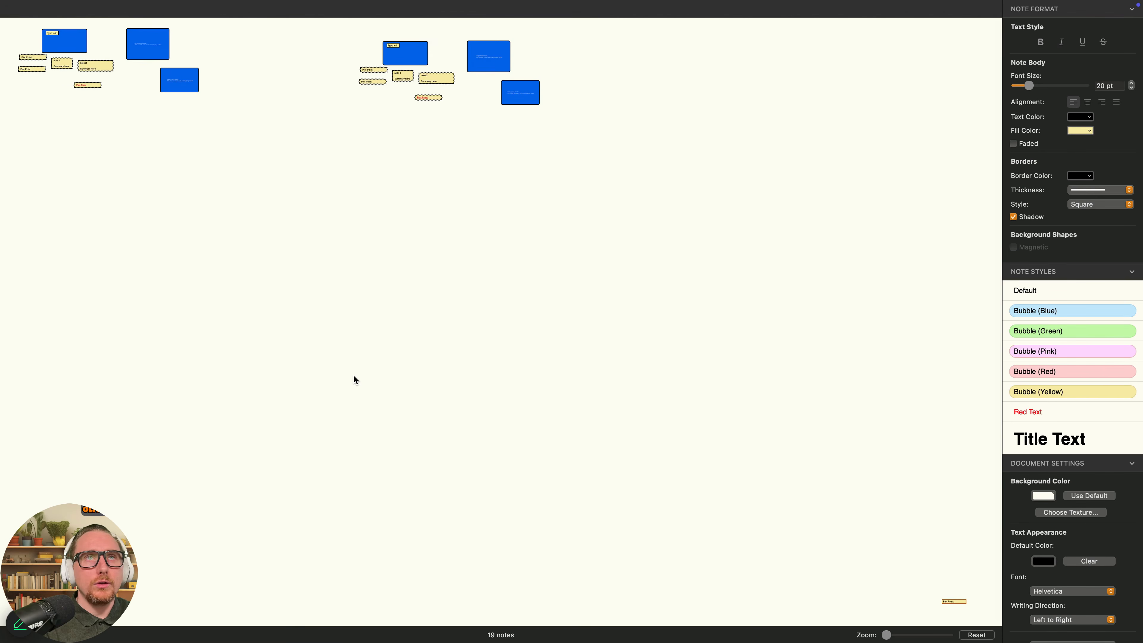
pyautogui.scroll(10, 353, 376)
pyautogui.scroll(-5, 354, 376)
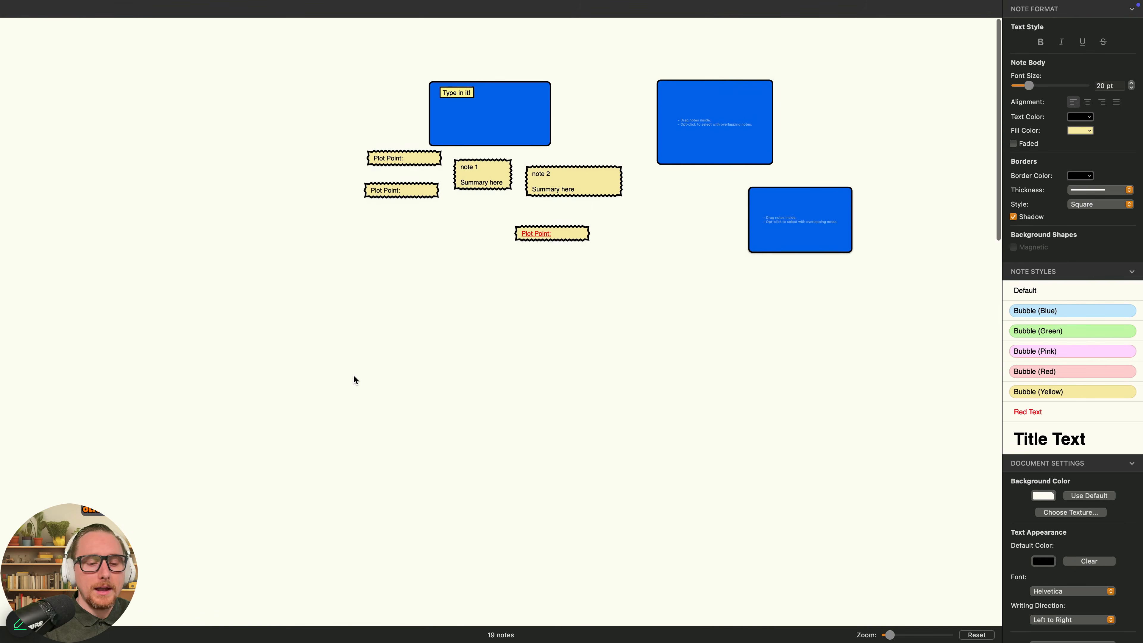
# - Pan around the board in all directions to examine the copied group and the empty canvas near it
pyautogui.scroll(5, 354, 376)
pyautogui.hscroll(-8, 354, 376)
pyautogui.scroll(-3, 353, 375)
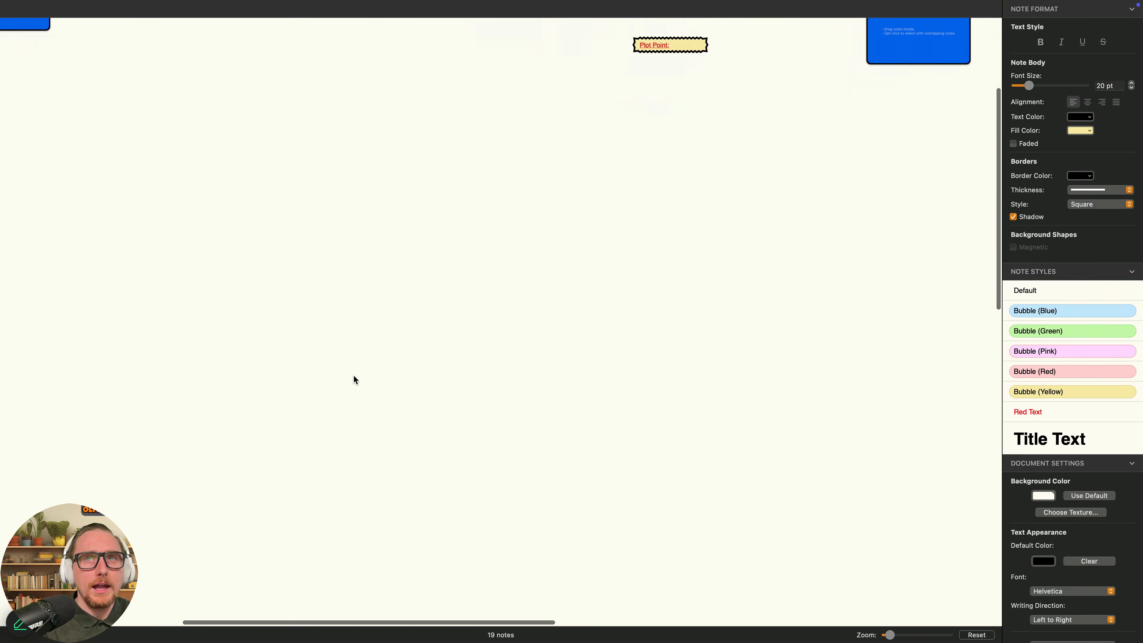
pyautogui.scroll(3, 353, 376)
pyautogui.hscroll(2, 353, 375)
pyautogui.scroll(-3, 353, 376)
pyautogui.hscroll(10, 353, 376)
pyautogui.scroll(3, 354, 375)
pyautogui.hscroll(-2, 354, 375)
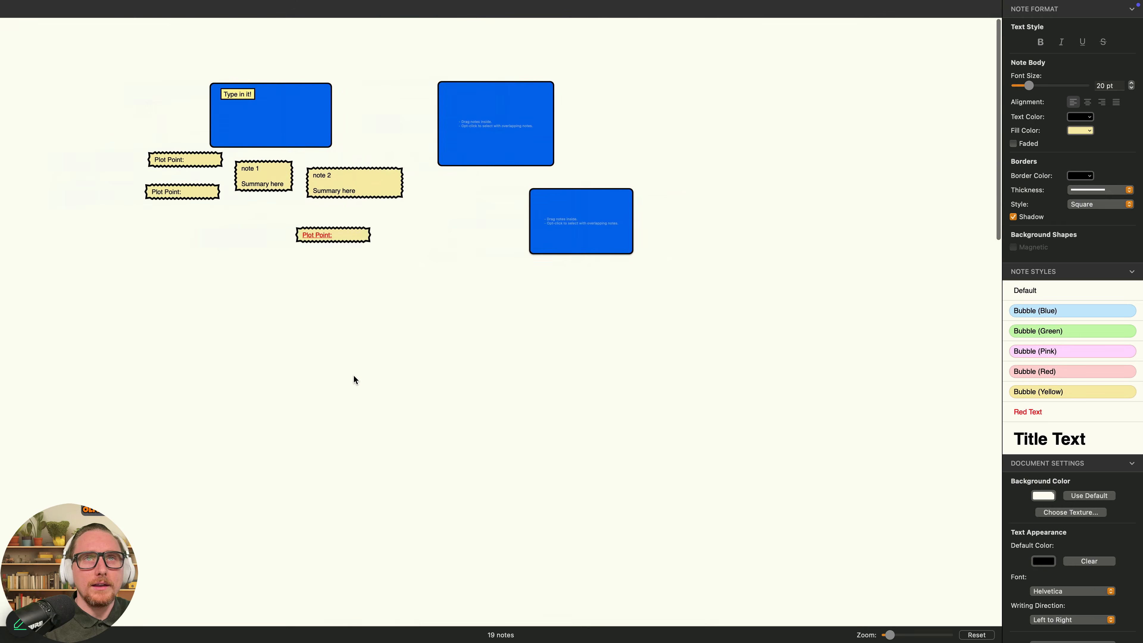
pyautogui.hscroll(3, 354, 376)
pyautogui.scroll(-6, 354, 376)
pyautogui.scroll(6, 353, 376)
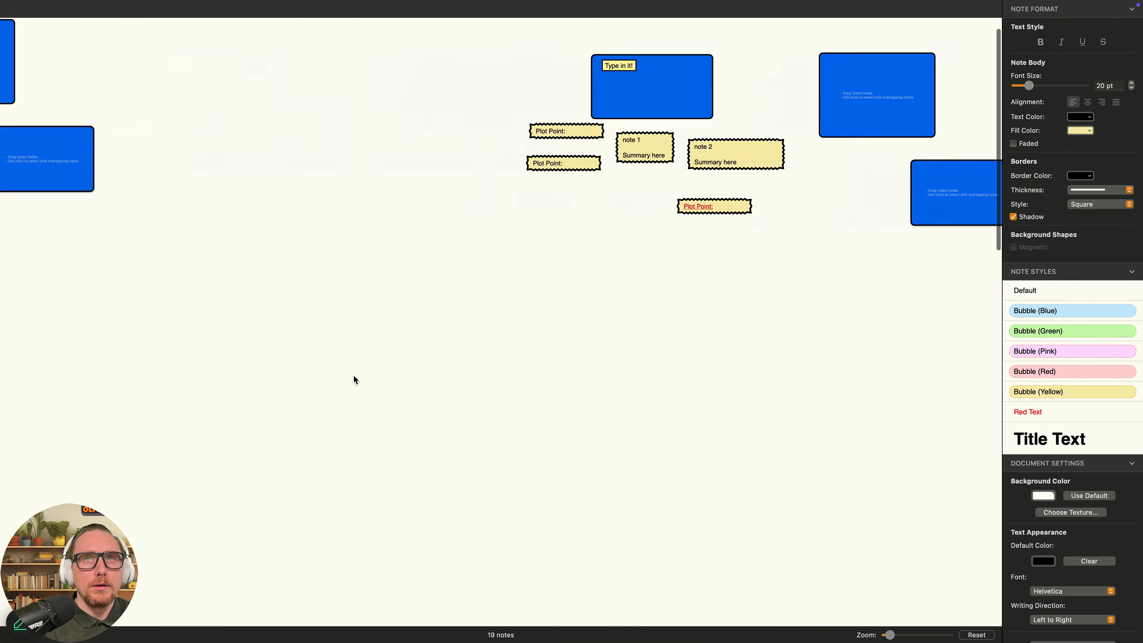
pyautogui.hscroll(-8, 353, 376)
# - Zoom out until both groups are in view and zoom back in on the copied group
pyautogui.scroll(-4, 354, 376)
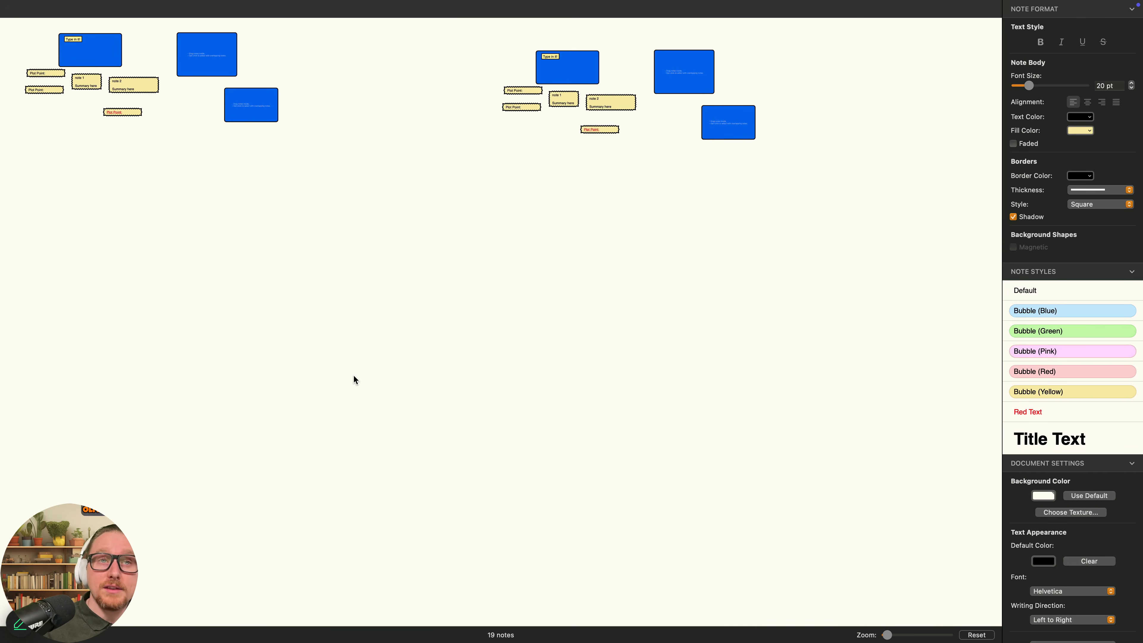
pyautogui.scroll(-2, 354, 380)
pyautogui.scroll(2, 354, 379)
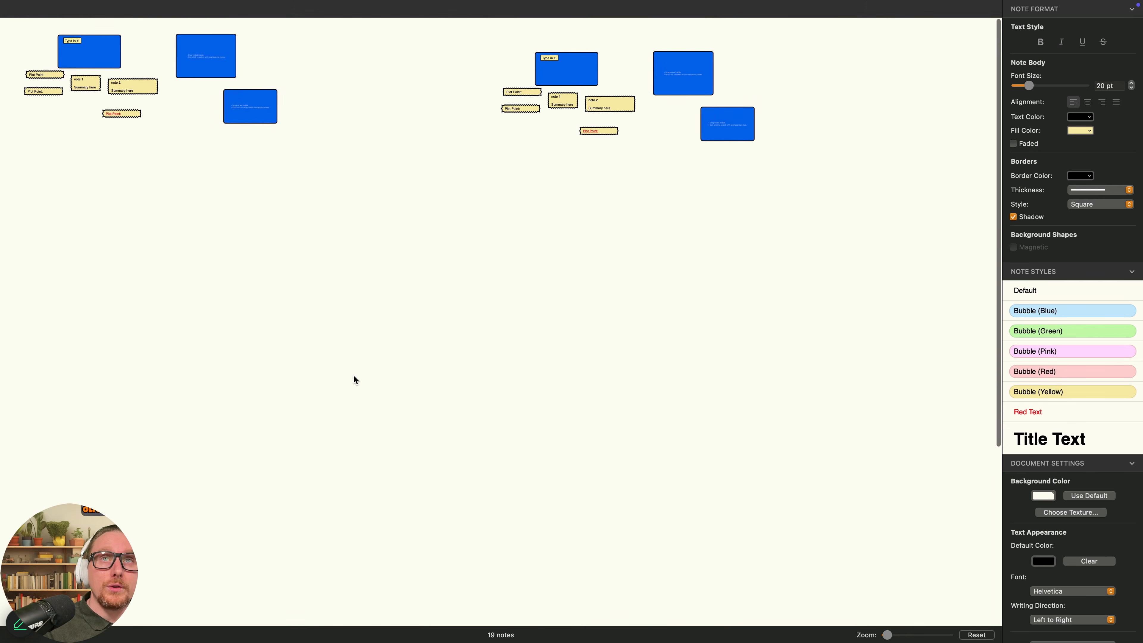
pyautogui.scroll(3, 638, 54)
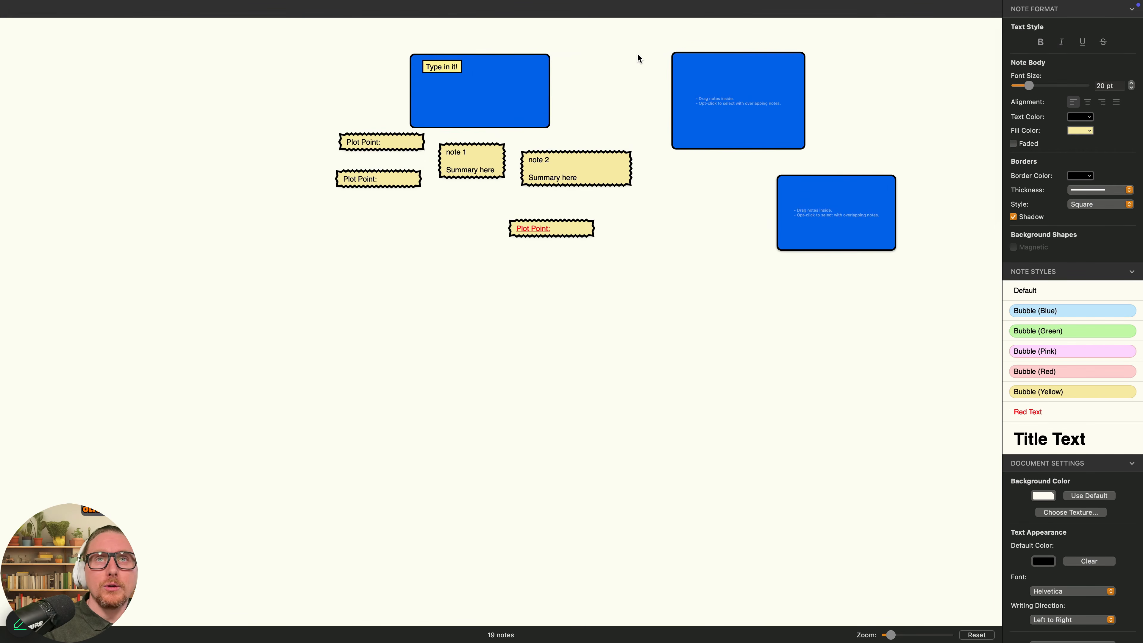
pyautogui.scroll(3, 637, 54)
pyautogui.scroll(-4, 638, 54)
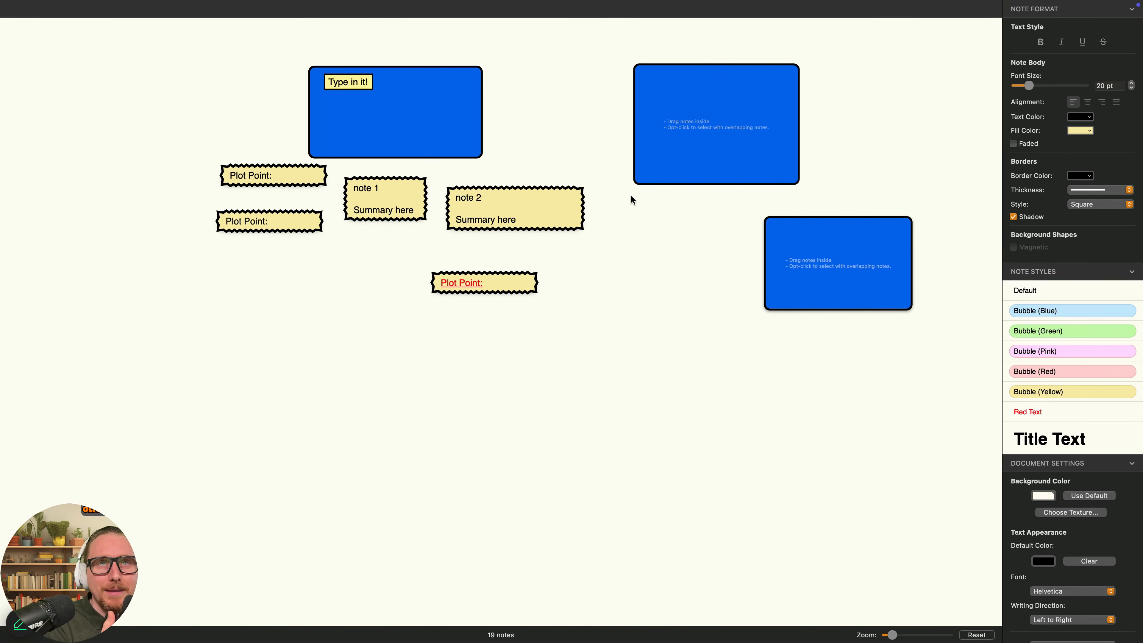
pyautogui.scroll(1, 631, 197)
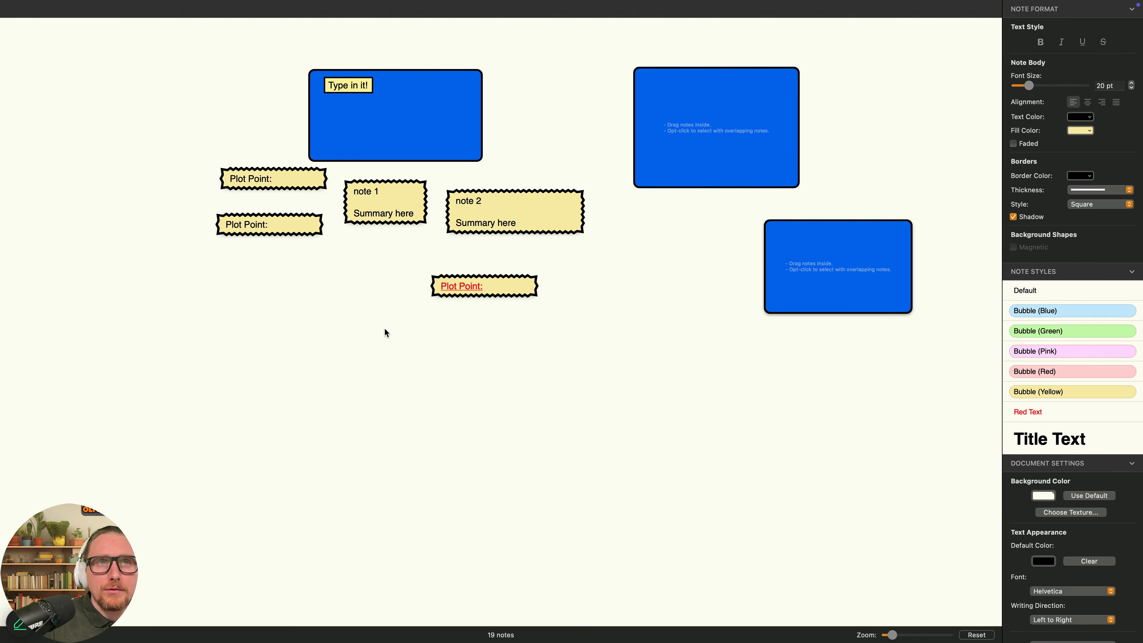
# - Pan from the original group past the copied group into the empty canvas below and to its right
pyautogui.hscroll(-15, 384, 333)
pyautogui.scroll(-5, 384, 333)
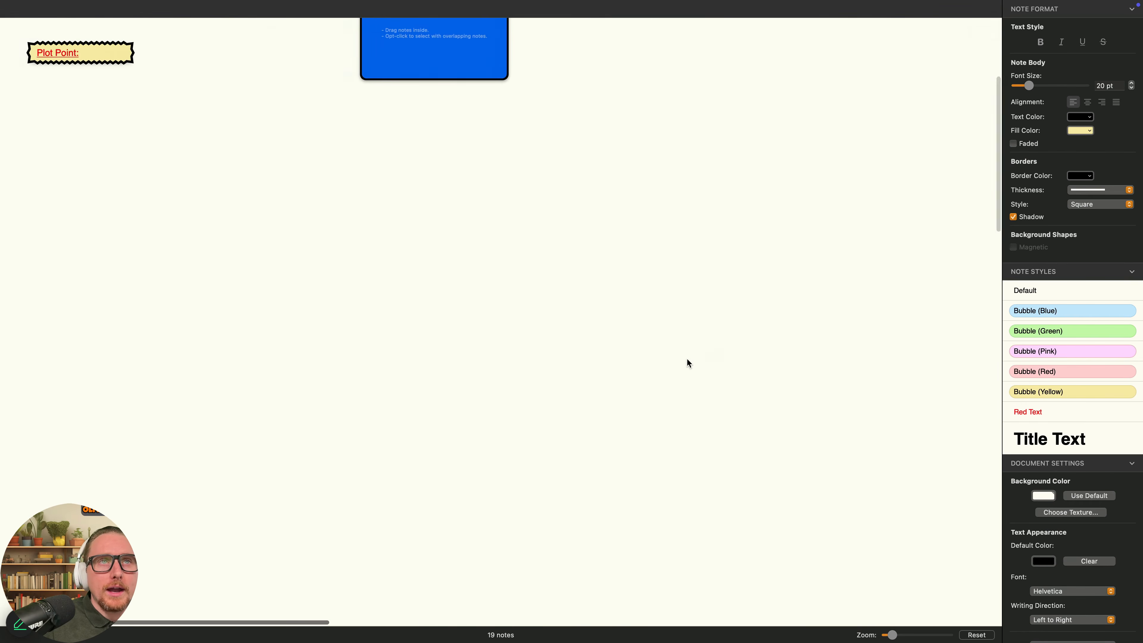
pyautogui.hscroll(-12, 342, 234)
pyautogui.scroll(10, 342, 233)
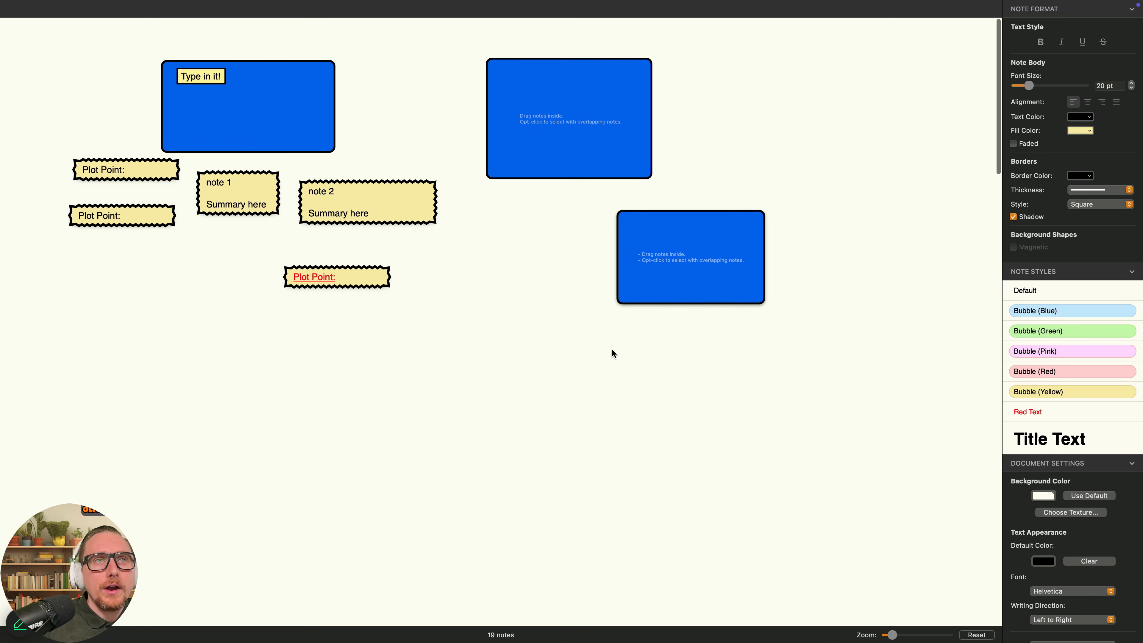
pyautogui.hscroll(20, 612, 353)
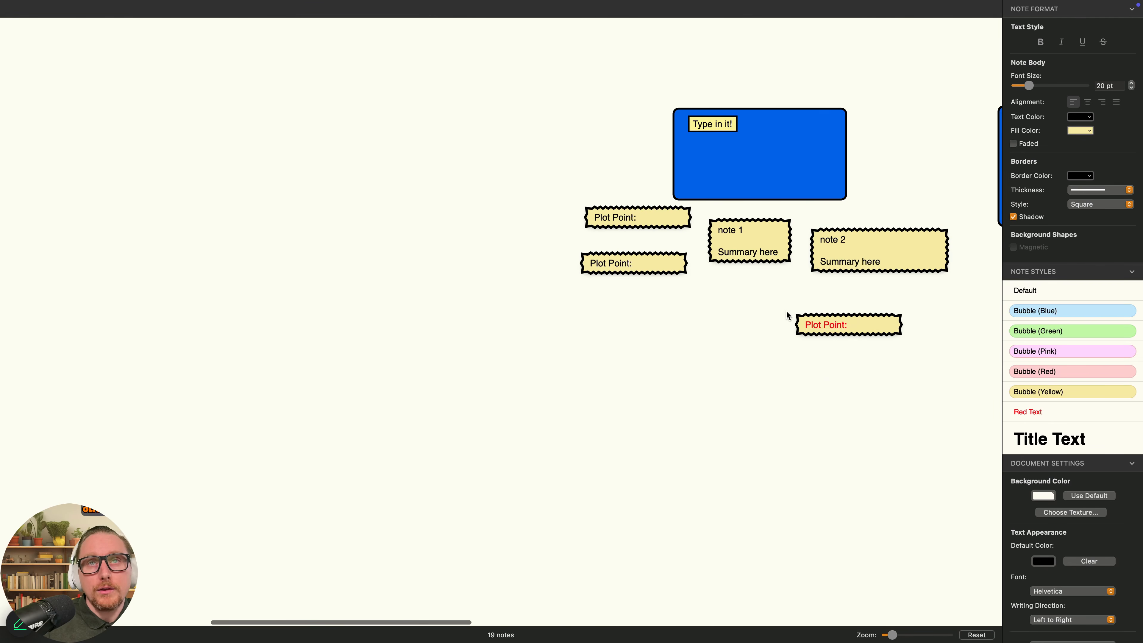
pyautogui.hscroll(20, 787, 316)
pyautogui.scroll(-6, 582, 347)
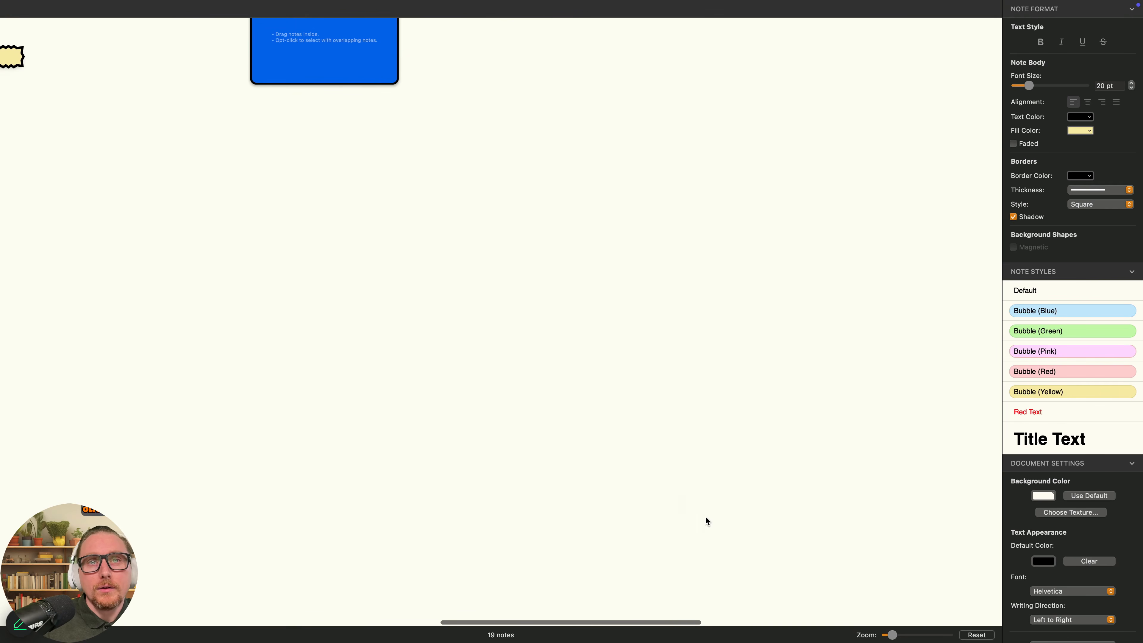
pyautogui.scroll(-5, 681, 462)
pyautogui.hscroll(15, 622, 462)
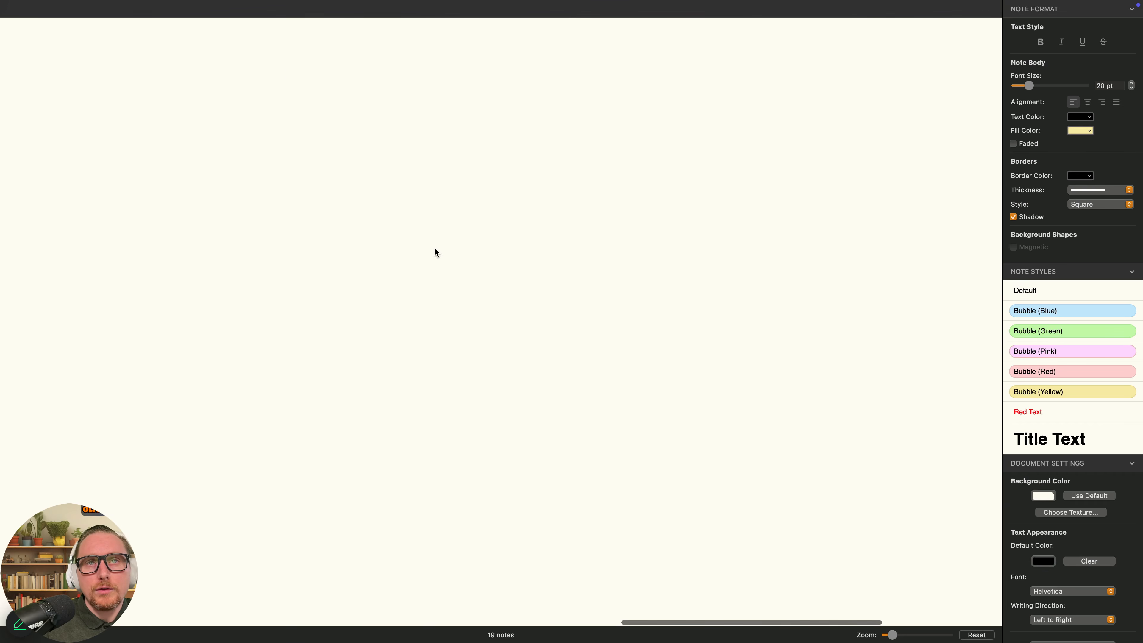
# - Pan across the empty canvas to the copied group, clear the selection, and examine the blank area to its right
pyautogui.hscroll(5, 625, 373)
pyautogui.hscroll(-15, 298, 275)
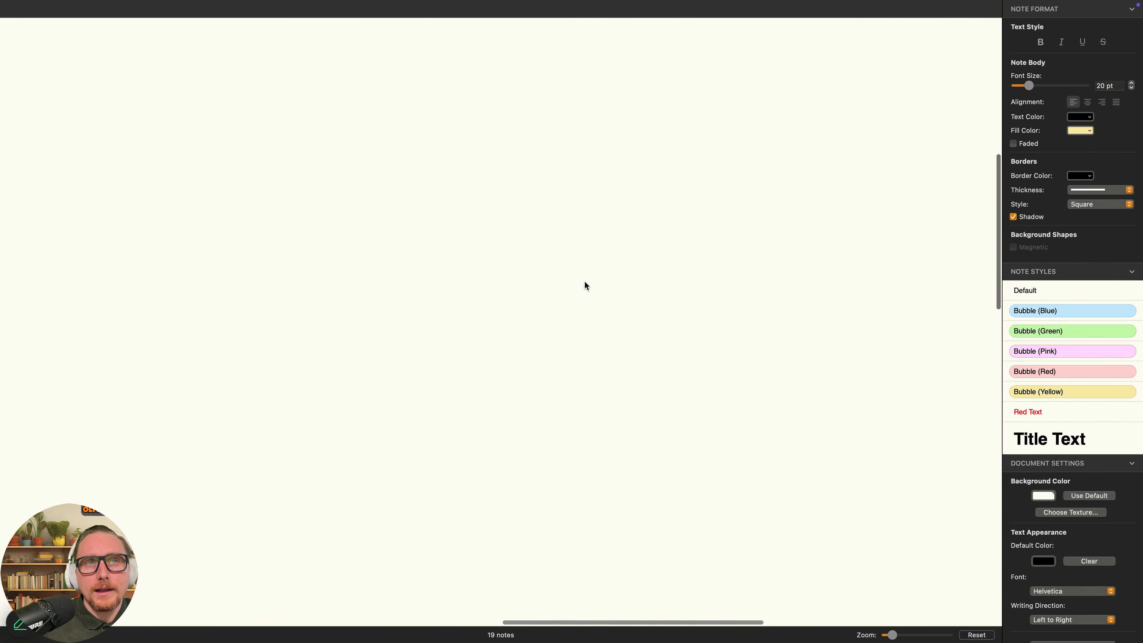
pyautogui.scroll(10, 585, 286)
pyautogui.hscroll(-10, 585, 286)
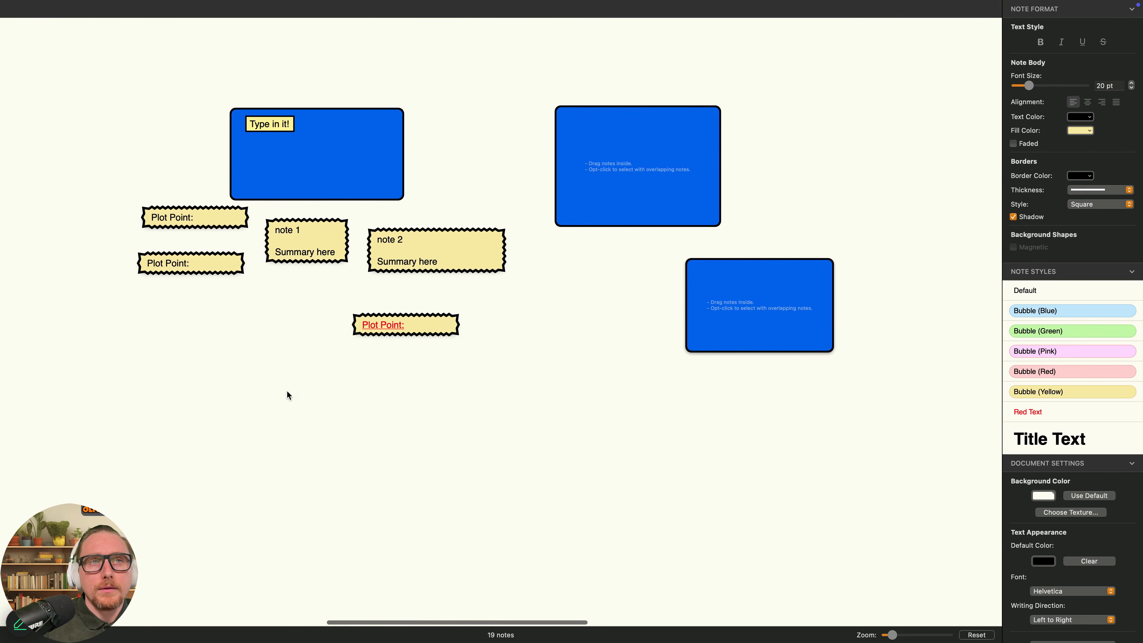
pyautogui.moveTo(287, 392); pyautogui.dragTo(544, 387)
pyautogui.hscroll(12, 625, 447)
pyautogui.scroll(-2, 625, 446)
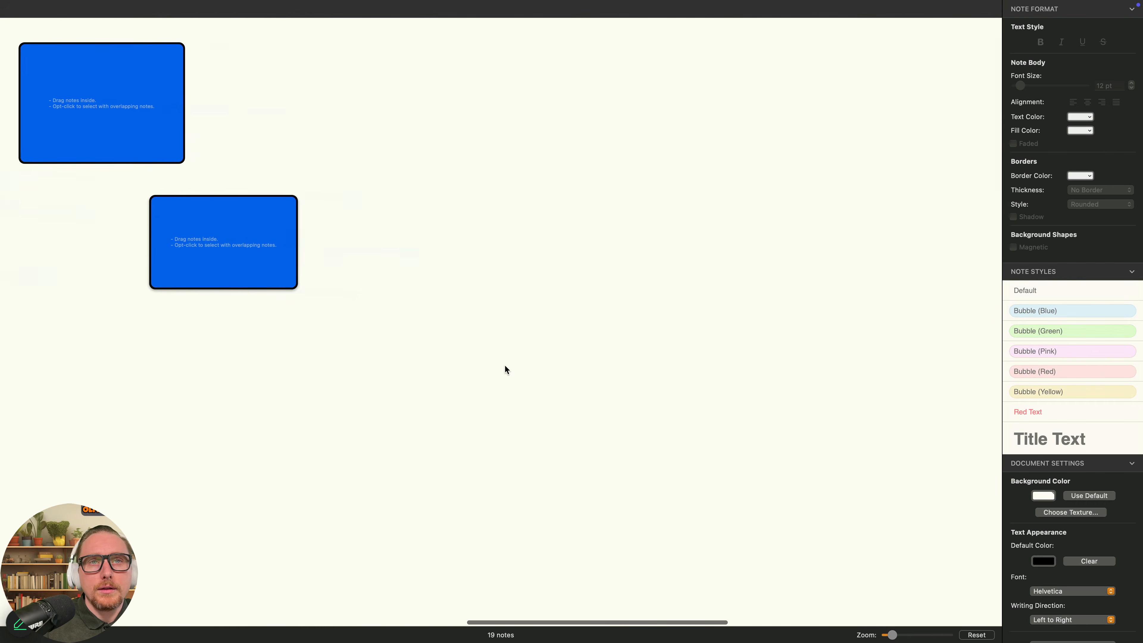
pyautogui.hscroll(10, 467, 355)
pyautogui.scroll(2, 623, 358)
pyautogui.hscroll(-2, 352, 253)
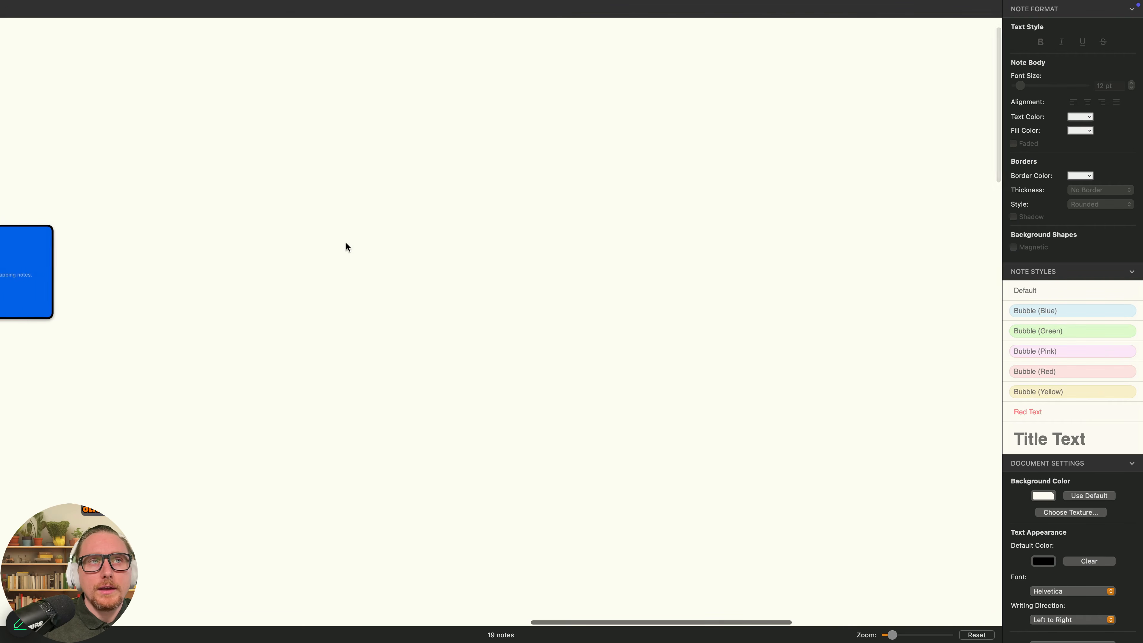
# - Move the red underlined "Plot Point:" note in the copied group to directly below the note 2 box
pyautogui.hscroll(-8, 346, 246)
pyautogui.scroll(1, 346, 246)
pyautogui.hscroll(-10, 235, 403)
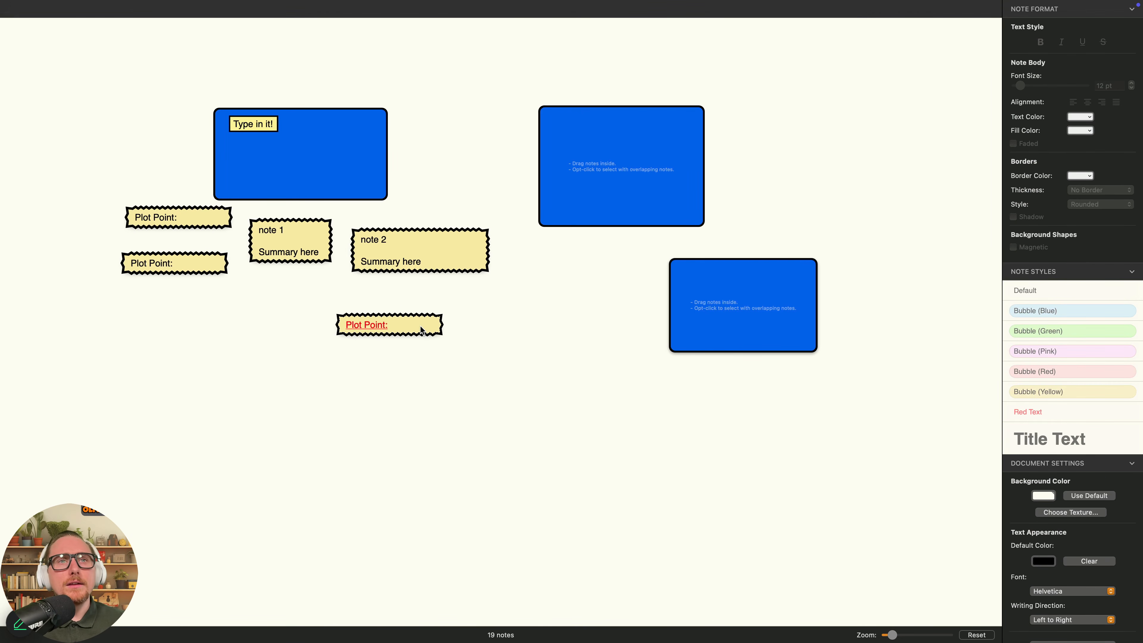
pyautogui.moveTo(420, 325); pyautogui.dragTo(421, 280)
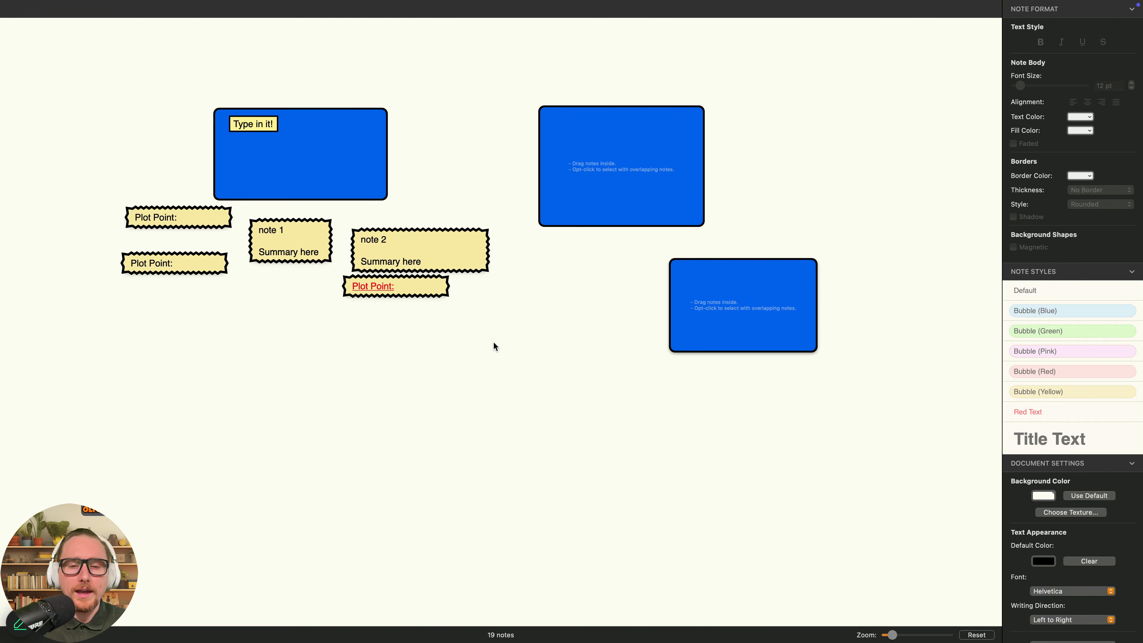
# - Cycle the selection through the board's notes and background shapes, stopping on the lower-right blue shape of the original group
pyautogui.press('super+z')
pyautogui.press('super+z')
pyautogui.press('super+z')
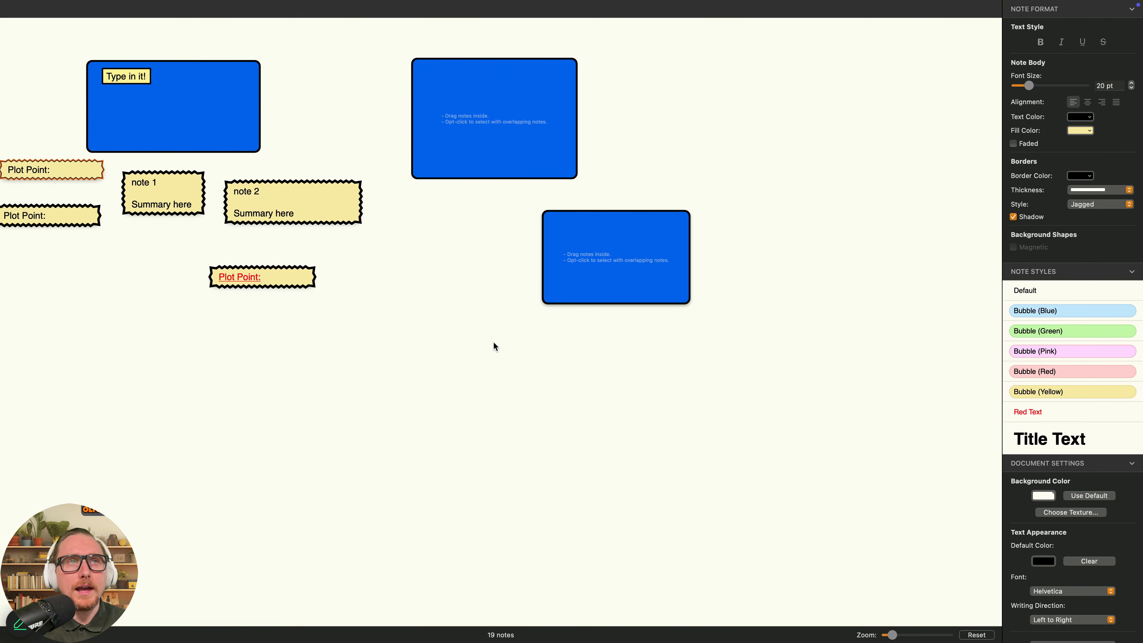
pyautogui.press('super+z')
pyautogui.press('super+z')
pyautogui.press('super+z')
pyautogui.press('super+z')
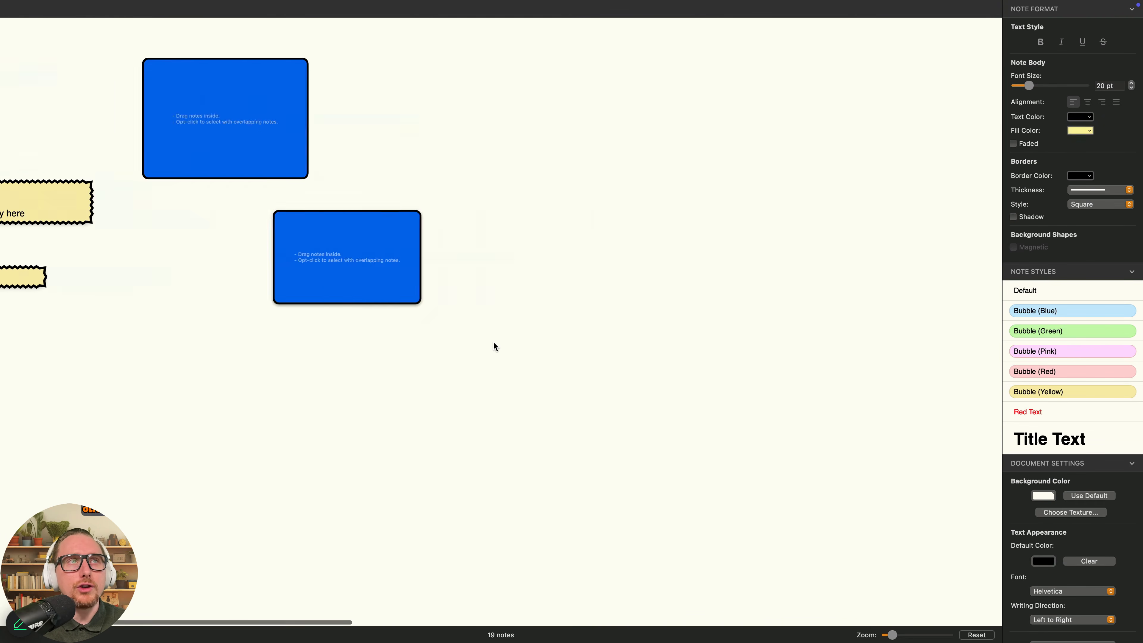
pyautogui.press('super+z')
pyautogui.press('super+z')
pyautogui.press('super+z')
pyautogui.press('super+z')
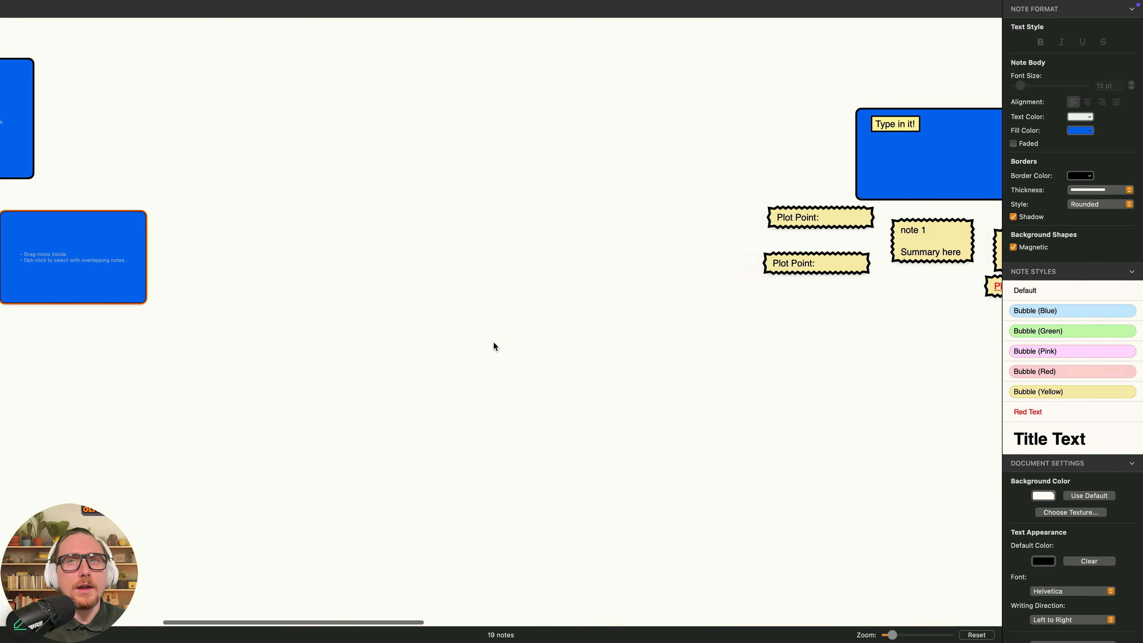
pyautogui.press('super+z')
pyautogui.press('super+z')
pyautogui.press('super+z')
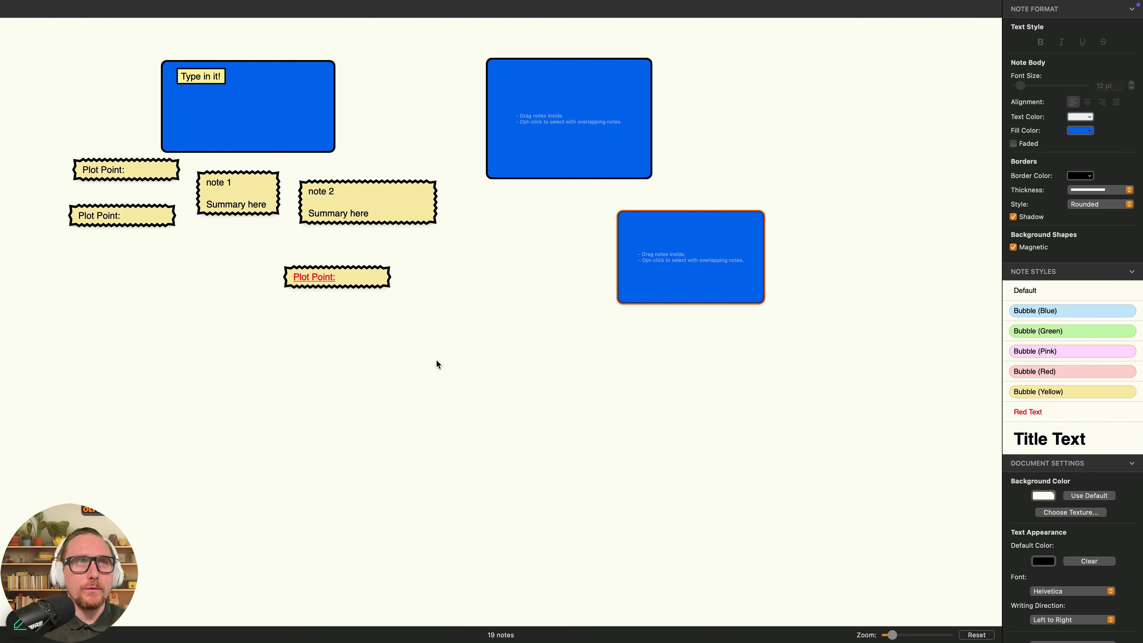
# - Zoom out to the whole board and back in on the copied group, and select its red "Plot Point:" note
pyautogui.scroll(-5, 430, 280)
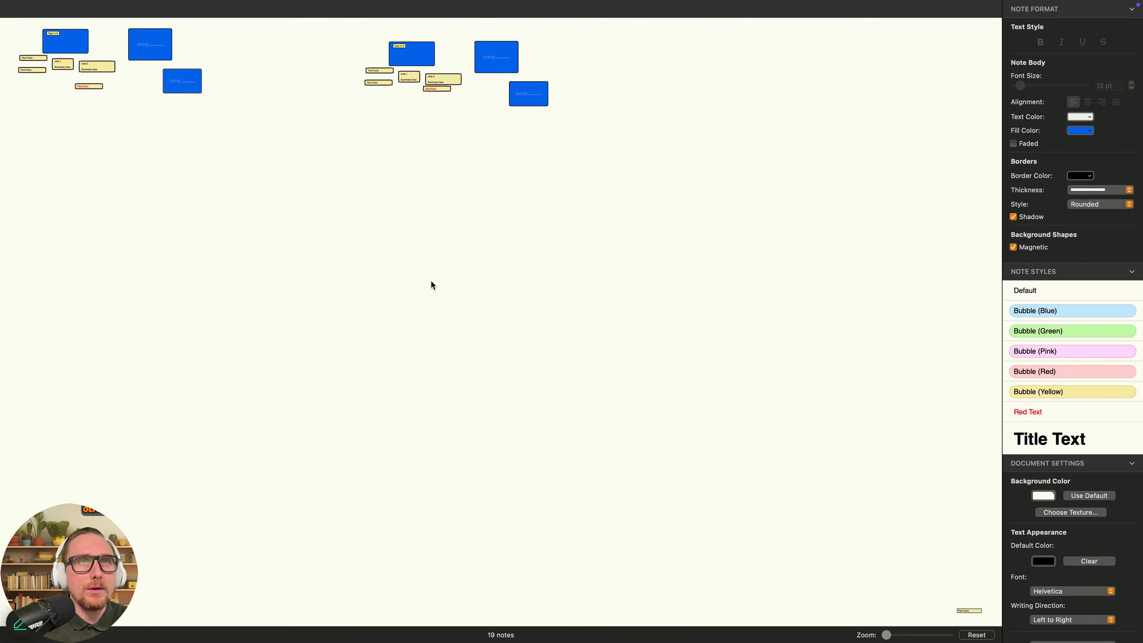
pyautogui.scroll(5, 440, 91)
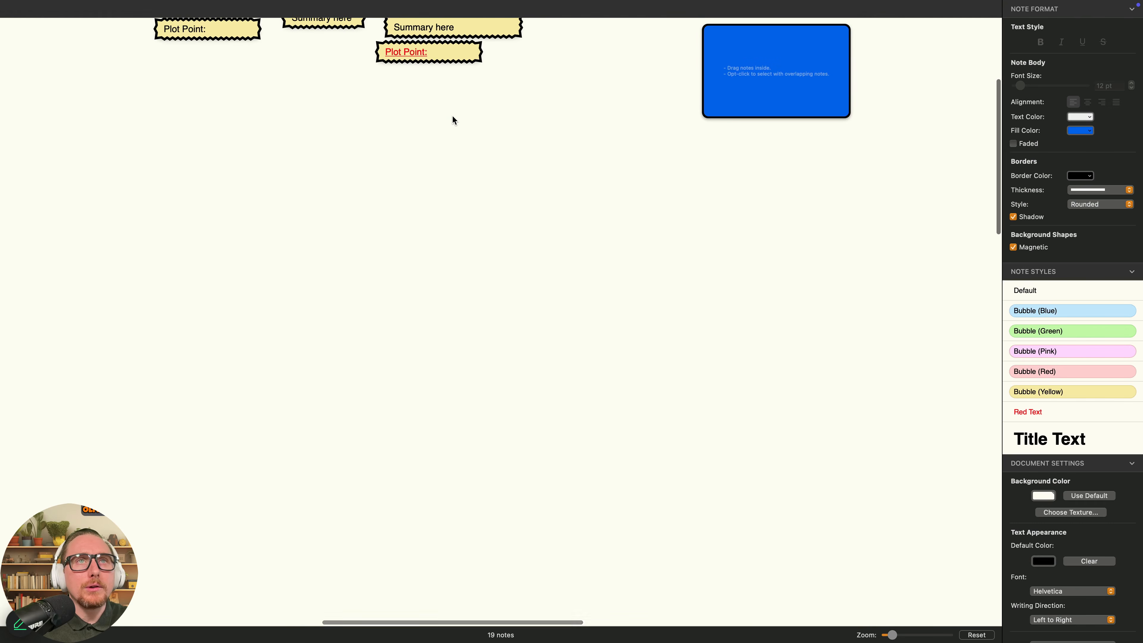
pyautogui.scroll(3, 453, 128)
pyautogui.click(434, 293)
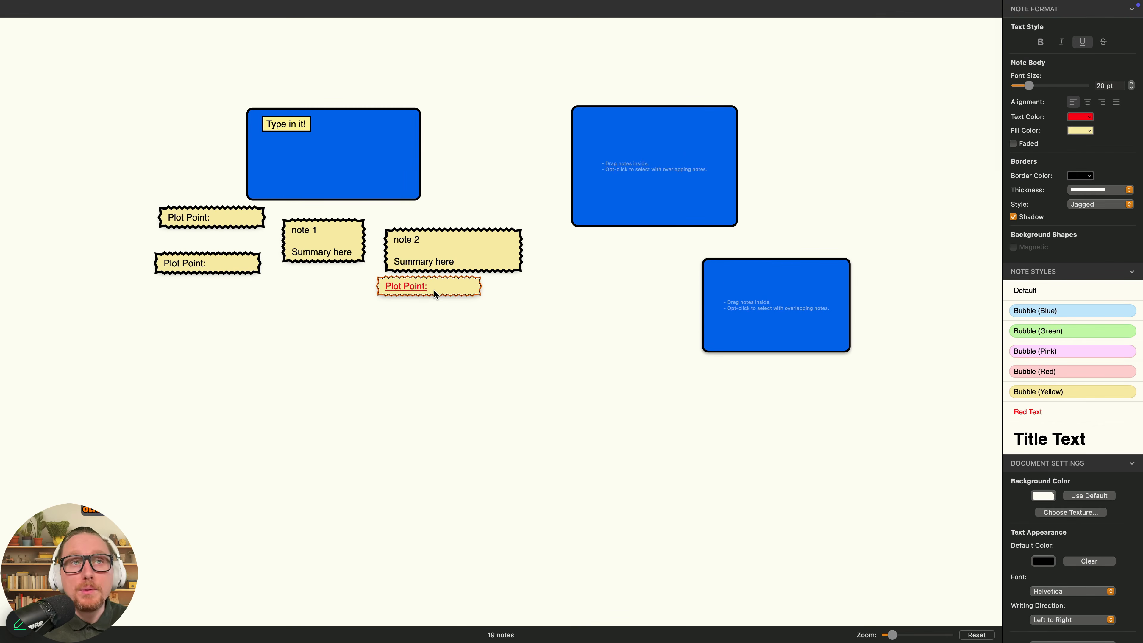
# - Toggle the keyboard mode between Selection Mode and moving the selected note
pyautogui.press('m')
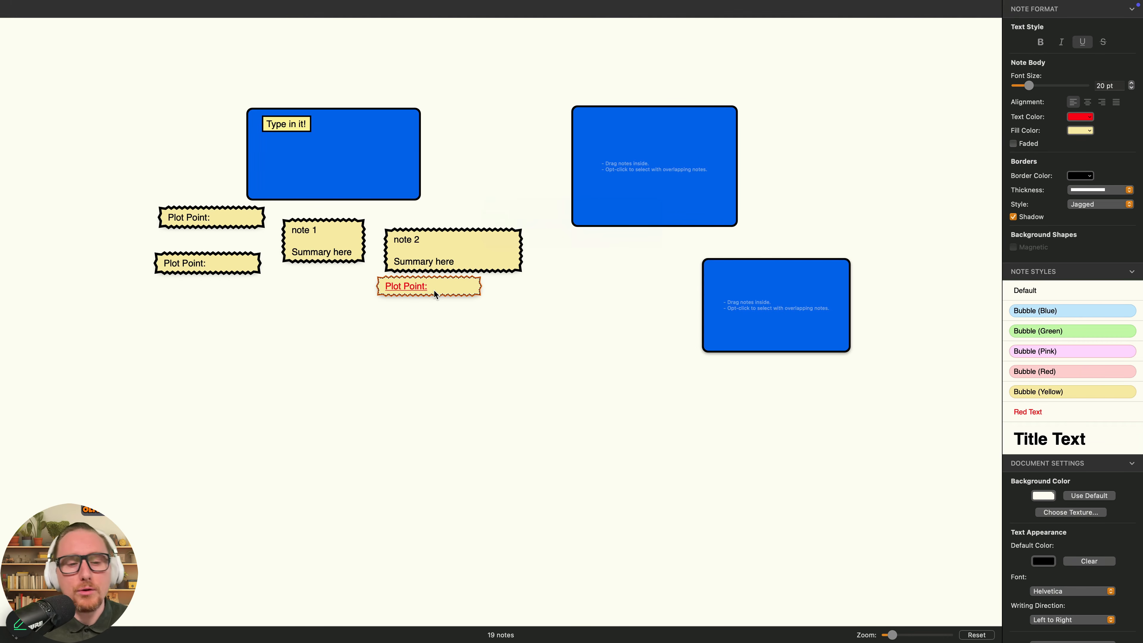
pyautogui.press('m')
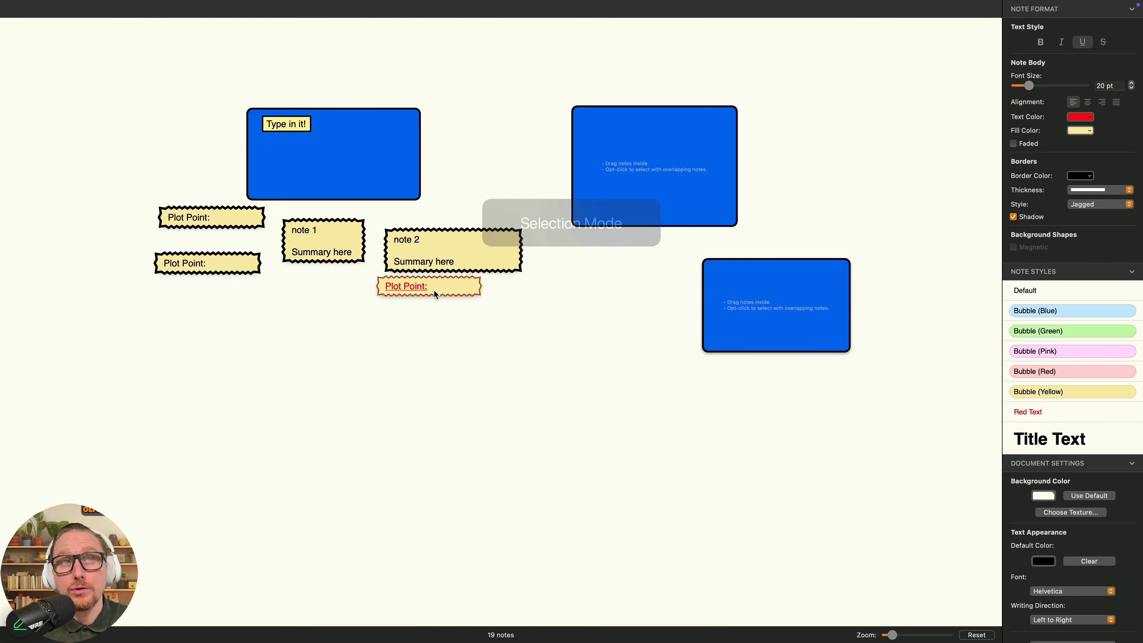
pyautogui.press('m')
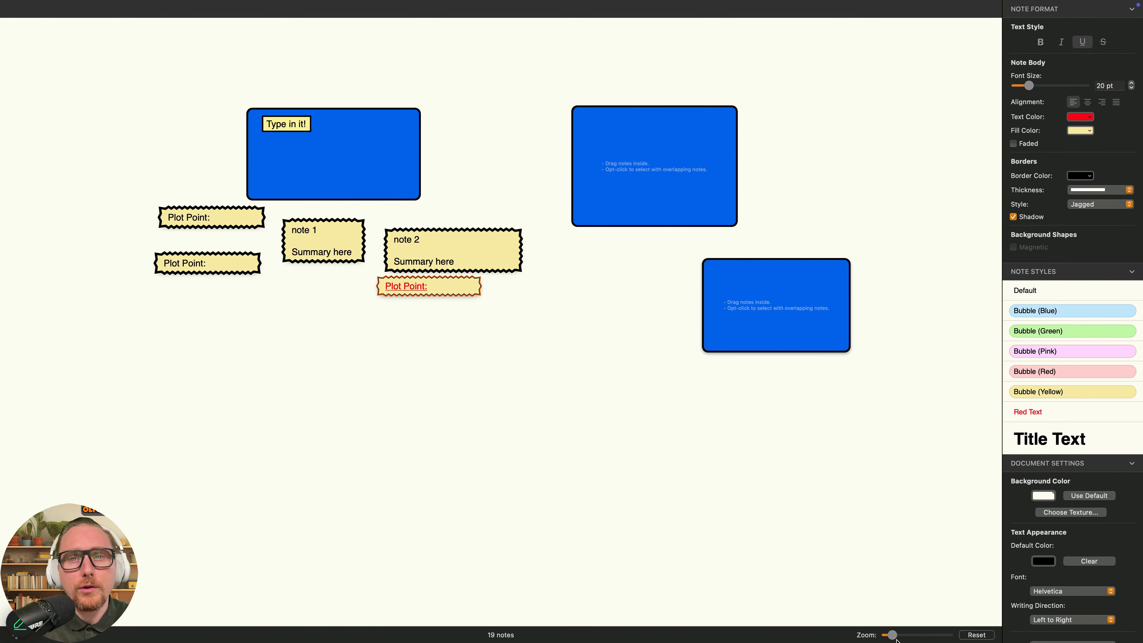
# - Enlarge the view around note 1, note 2 and the red "Plot Point:" note
pyautogui.moveTo(892, 635); pyautogui.dragTo(896, 636)
pyautogui.hscroll(10, 830, 533)
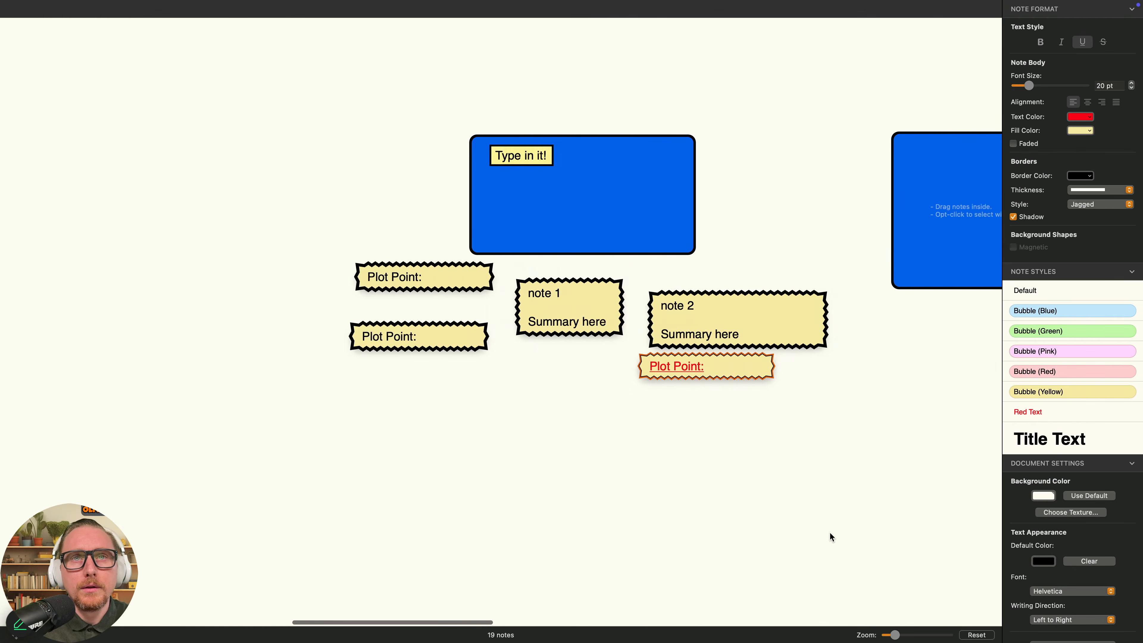
pyautogui.press('alt+super+Up')
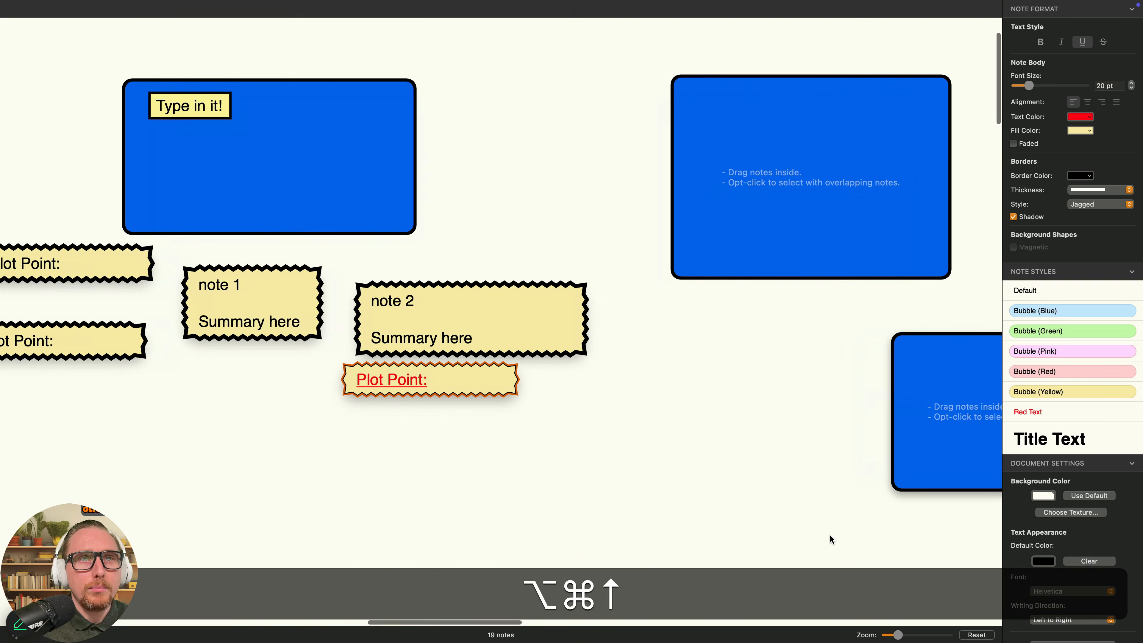
pyautogui.press('alt+super+Up')
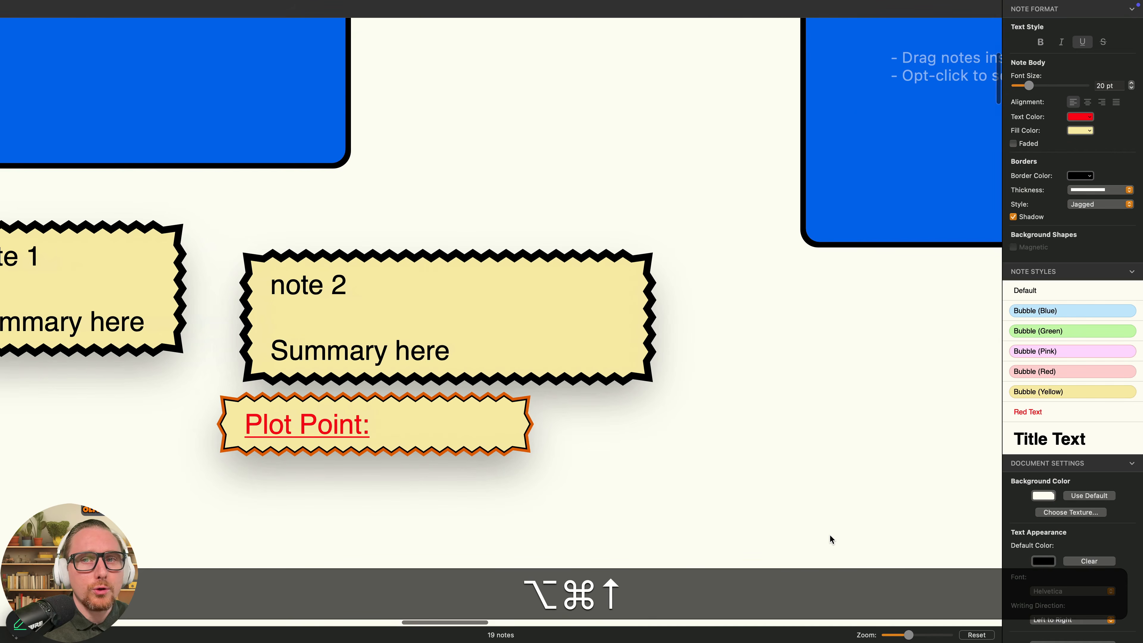
pyautogui.hscroll(-3, 579, 523)
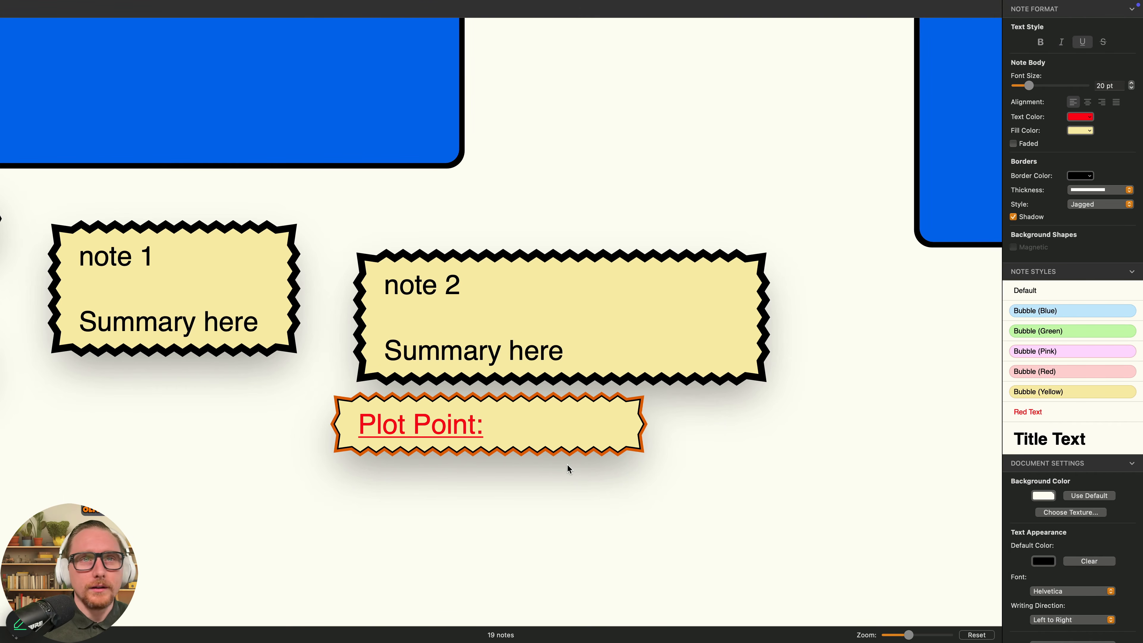
# - Nudge the red "Plot Point:" note below note 2 slightly to the right in five small increments
pyautogui.click(549, 414)
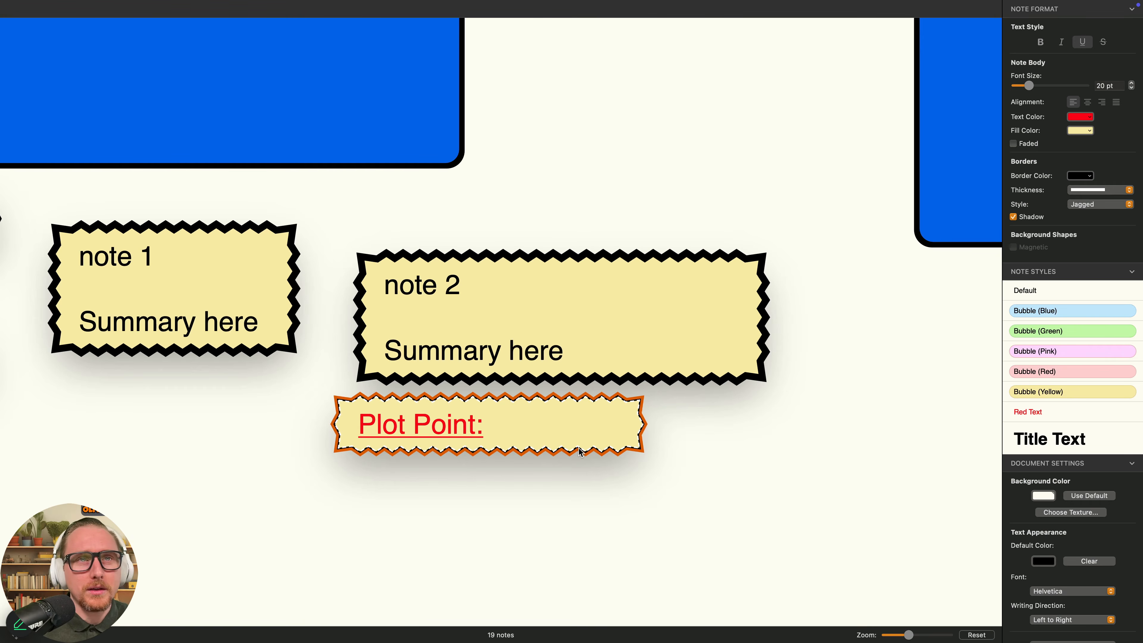
pyautogui.doubleClick(363, 424)
pyautogui.click(429, 472)
pyautogui.click(386, 436)
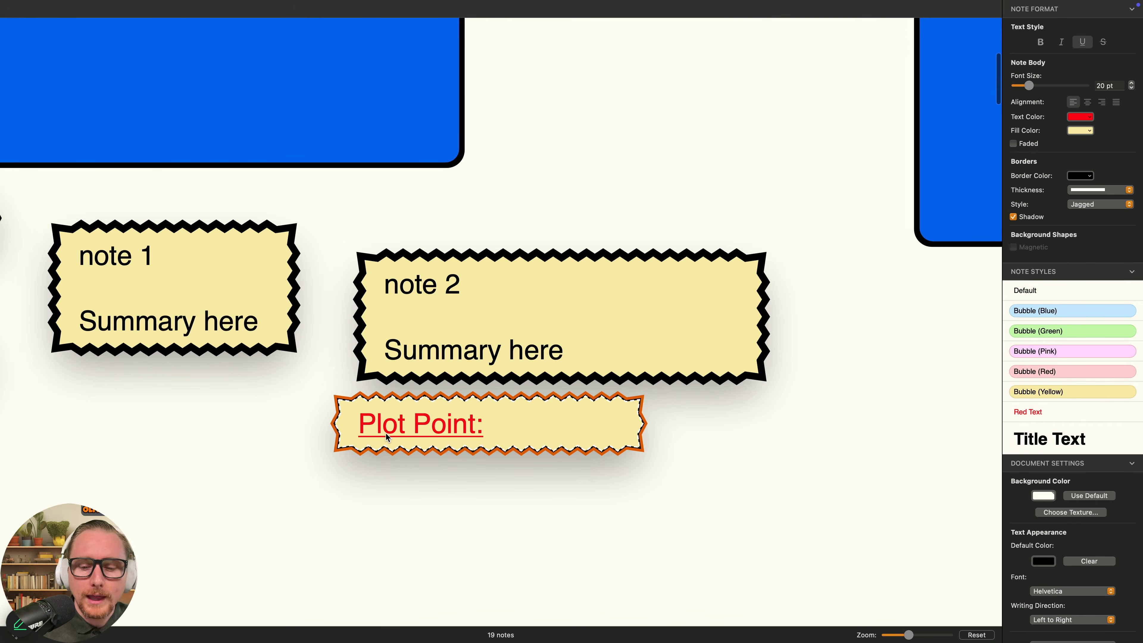
pyautogui.press('Right')
pyautogui.press('Right')
pyautogui.press('Right')
pyautogui.press('Right')
pyautogui.press('Right')
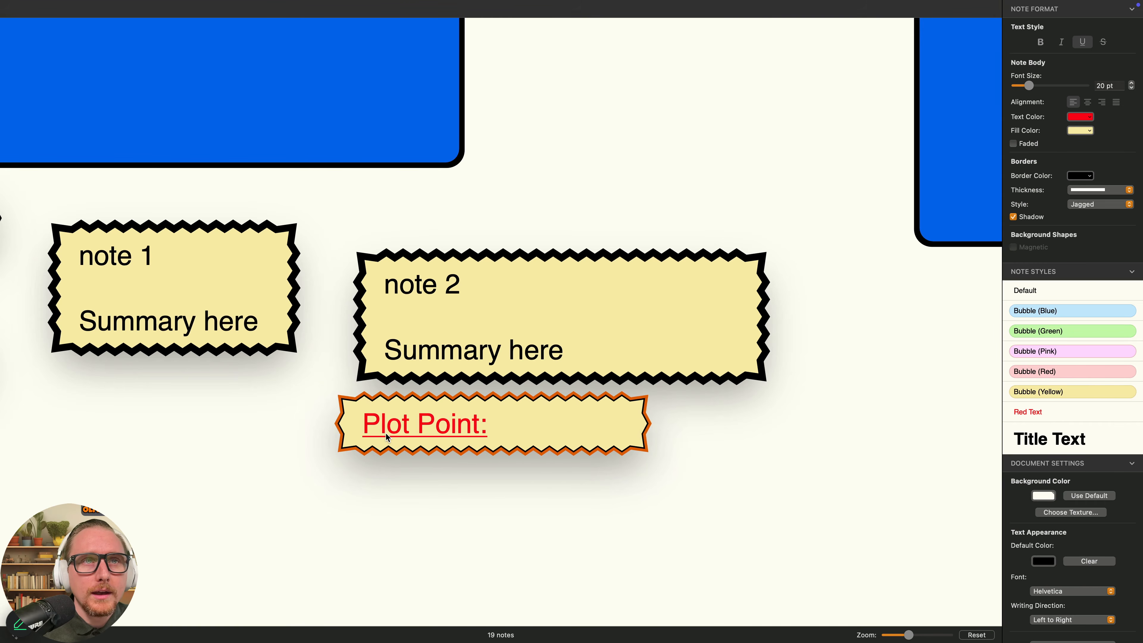
# - Nudge the red Plot Point note sideways until its left edge lines up with note 2 above it
pyautogui.press('Right')
pyautogui.press('Right')
pyautogui.press('Right')
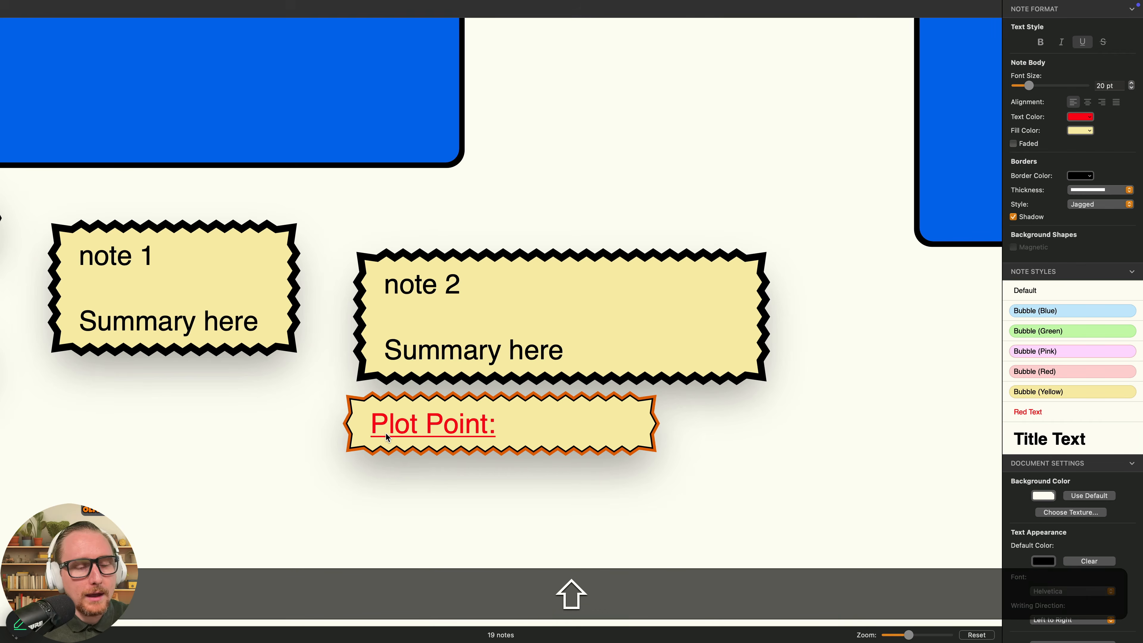
pyautogui.press('shift+super+Right')
pyautogui.press('shift+super+Left')
pyautogui.press('shift+super+Right')
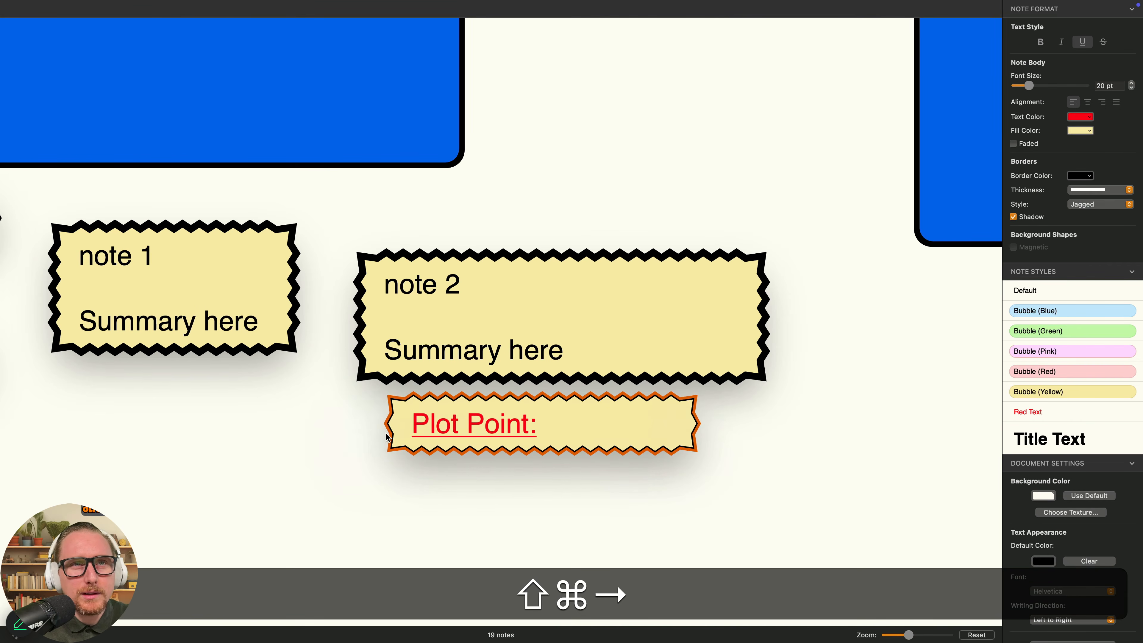
pyautogui.press('shift+super+Right')
pyautogui.press('shift+super+Right')
pyautogui.press('shift+super+Left')
pyautogui.press('shift+super+Left')
pyautogui.press('shift+super+Left')
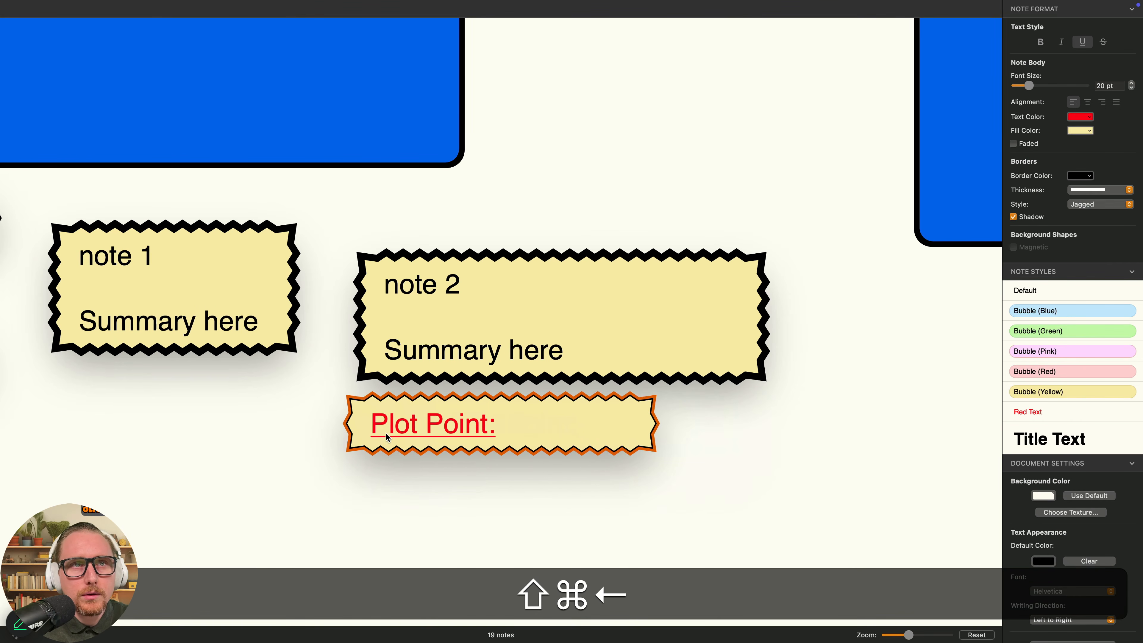
pyautogui.press('Right')
pyautogui.press('Right')
pyautogui.press('Right')
pyautogui.press('Right')
pyautogui.press('Right')
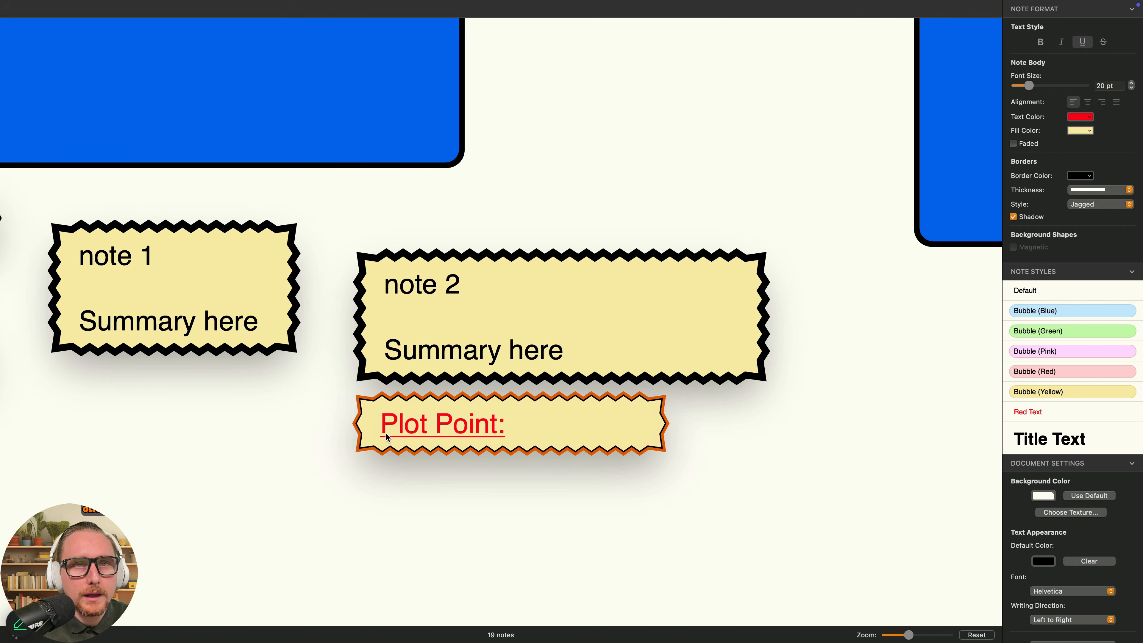
# - Shift the red Plot Point note back and forth beneath note 2 in large increments and realign it with note 2's left edge
pyautogui.press('shift+super')
pyautogui.press('shift+super+Right')
pyautogui.press('shift+super+Right')
pyautogui.press('shift+super+Right')
pyautogui.press('shift+super+Right')
pyautogui.press('shift+super+Right')
pyautogui.press('shift+super+Right')
pyautogui.press('shift+super+Right')
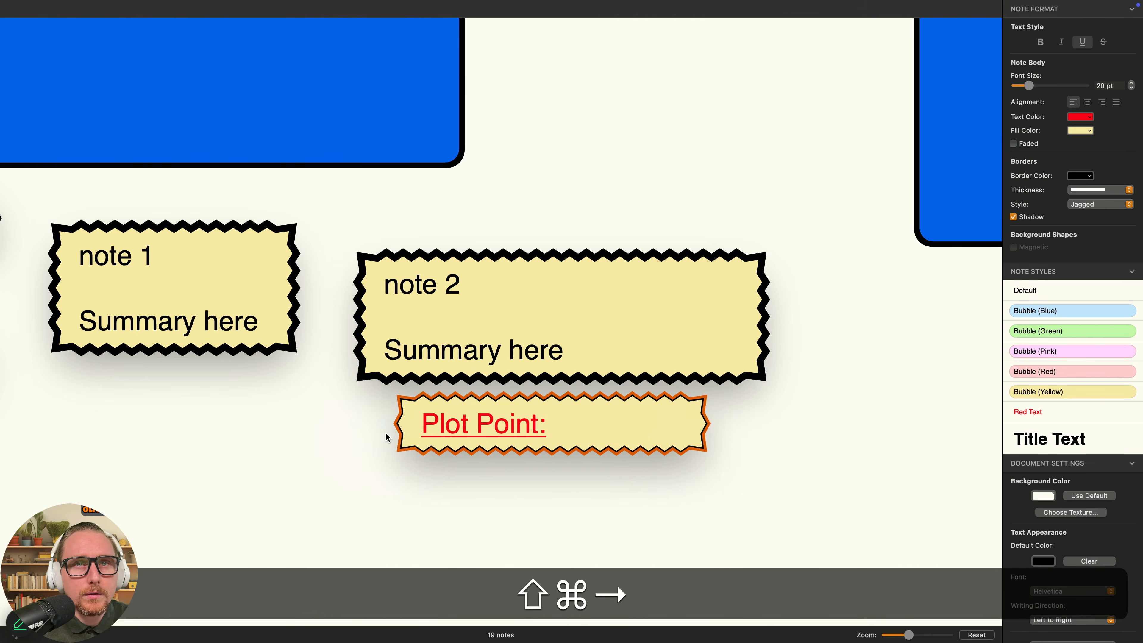
pyautogui.press('shift+super+Left')
pyautogui.press('shift+super+Left')
pyautogui.press('shift+super+Left')
pyautogui.press('shift+super+Left')
pyautogui.press('shift+super+Left')
pyautogui.press('shift+super+Left')
pyautogui.press('shift+super+Left')
pyautogui.press('shift+super+Left')
pyautogui.press('shift+super+Left')
pyautogui.press('shift+super+Left')
pyautogui.press('shift+super+Left')
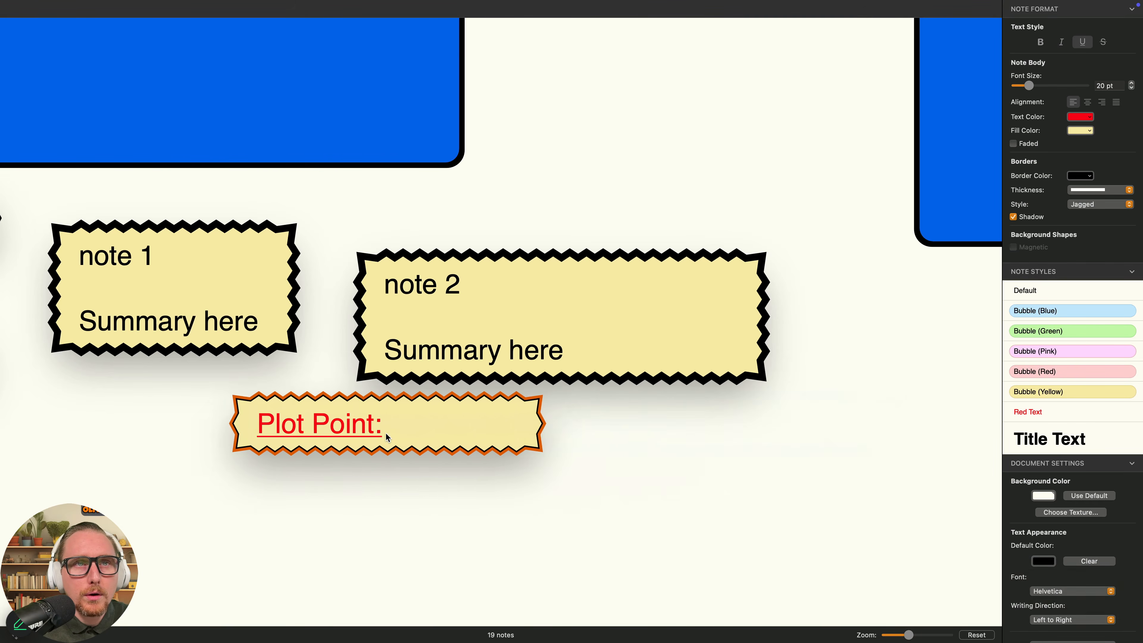
pyautogui.press('shift+super+Right')
pyautogui.press('shift+super+Right')
pyautogui.press('shift+super+Right')
pyautogui.press('shift+super+Right')
pyautogui.press('shift+super+Right')
pyautogui.press('shift+super+Right')
pyautogui.press('shift+super+Right')
pyautogui.press('shift+super+Right')
pyautogui.press('shift+super+Right')
pyautogui.press('shift+super+Left')
pyautogui.press('shift+super+Left')
pyautogui.press('shift+super+Left')
pyautogui.press('shift+super+Left')
pyautogui.press('shift+super+Left')
pyautogui.press('shift+super+Left')
pyautogui.press('shift+super+Left')
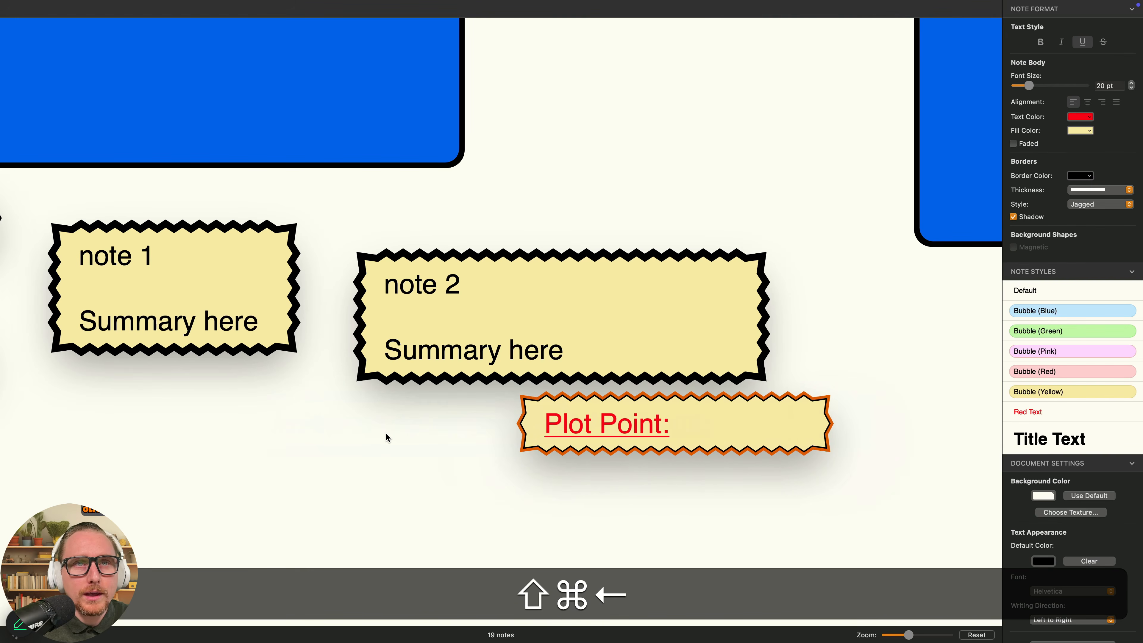
pyautogui.press('shift+super+Right')
pyautogui.press('super+Right')
pyautogui.press('super+Right')
pyautogui.press('super+Right')
pyautogui.press('super+Right')
pyautogui.press('super+Right')
pyautogui.press('super+Right')
pyautogui.press('super+Right')
pyautogui.press('super+Right')
pyautogui.press('super+Right')
pyautogui.press('super+Right')
pyautogui.press('super+Right')
pyautogui.press('super+Right')
pyautogui.press('super+Right')
pyautogui.press('super+Right')
pyautogui.press('super+Right')
pyautogui.press('super+Right')
pyautogui.press('super+Right')
pyautogui.press('super+Right')
pyautogui.press('super+Right')
pyautogui.press('super+Right')
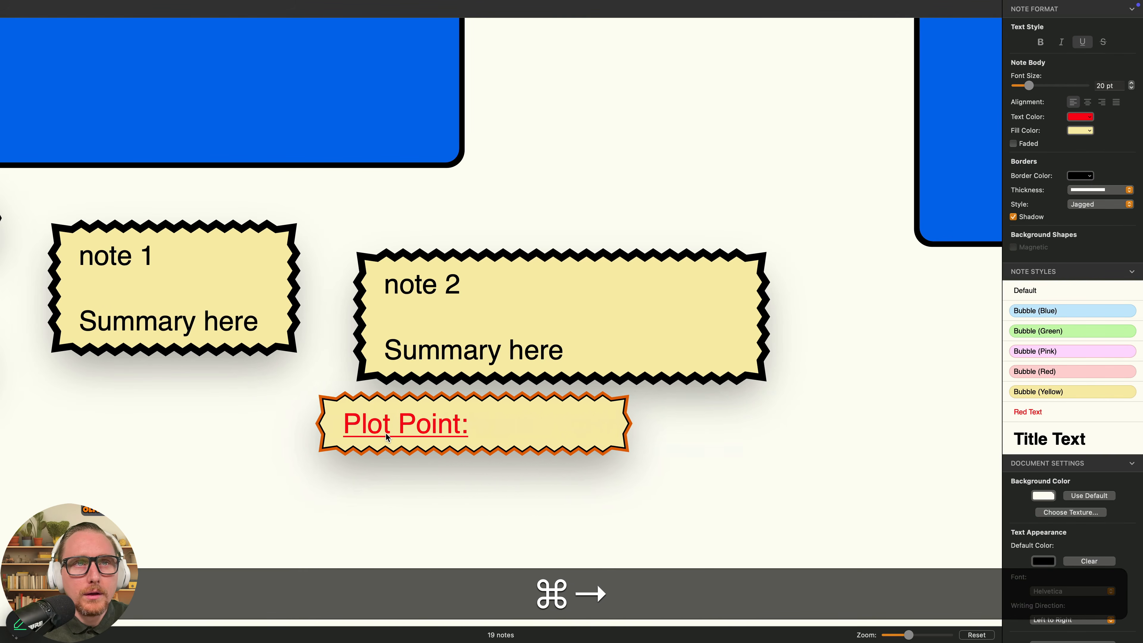
pyautogui.press('super+Right')
pyautogui.press('super+Right')
pyautogui.press('super+Right')
pyautogui.press('super+Right')
pyautogui.press('super+Right')
pyautogui.press('super+Right')
pyautogui.press('super+Right')
pyautogui.press('super+Right')
pyautogui.press('super+Right')
pyautogui.press('super+Right')
pyautogui.press('super+Right')
pyautogui.press('super+Right')
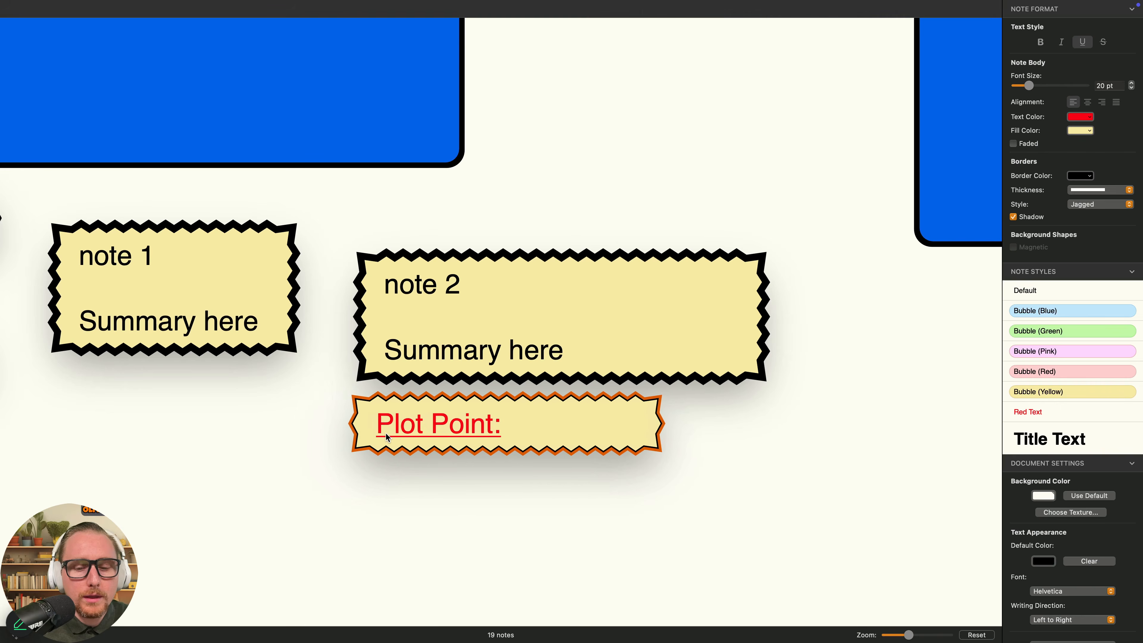
pyautogui.press('super+Left')
pyautogui.press('super+Left')
pyautogui.press('super+Left')
pyautogui.press('super+Left')
pyautogui.press('super+Left')
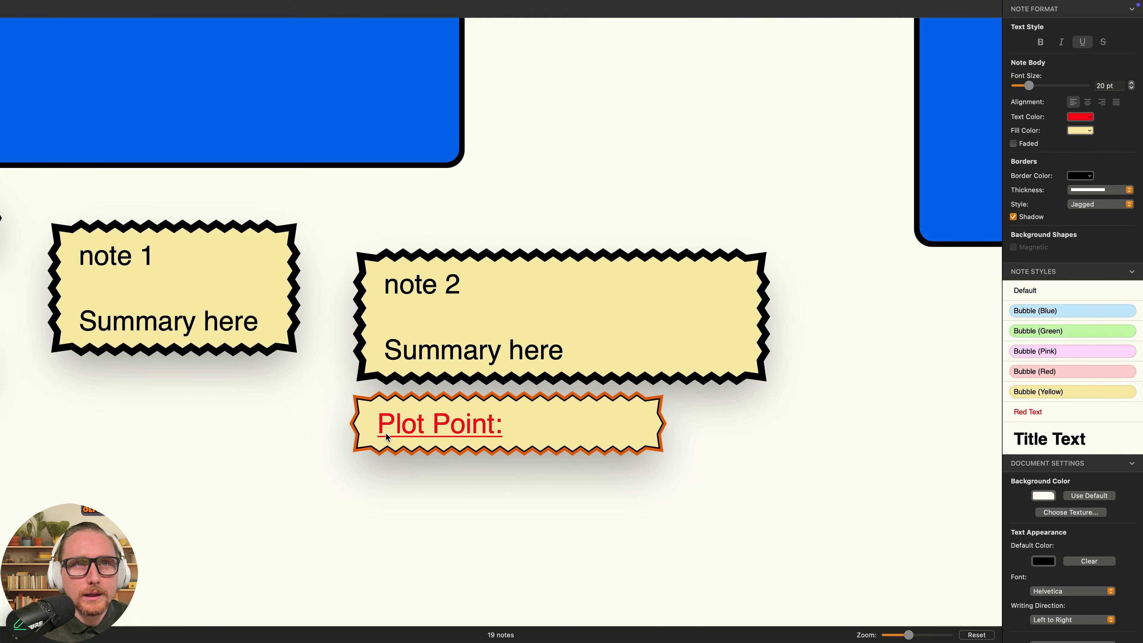
pyautogui.press('super+Right')
pyautogui.press('super+Right')
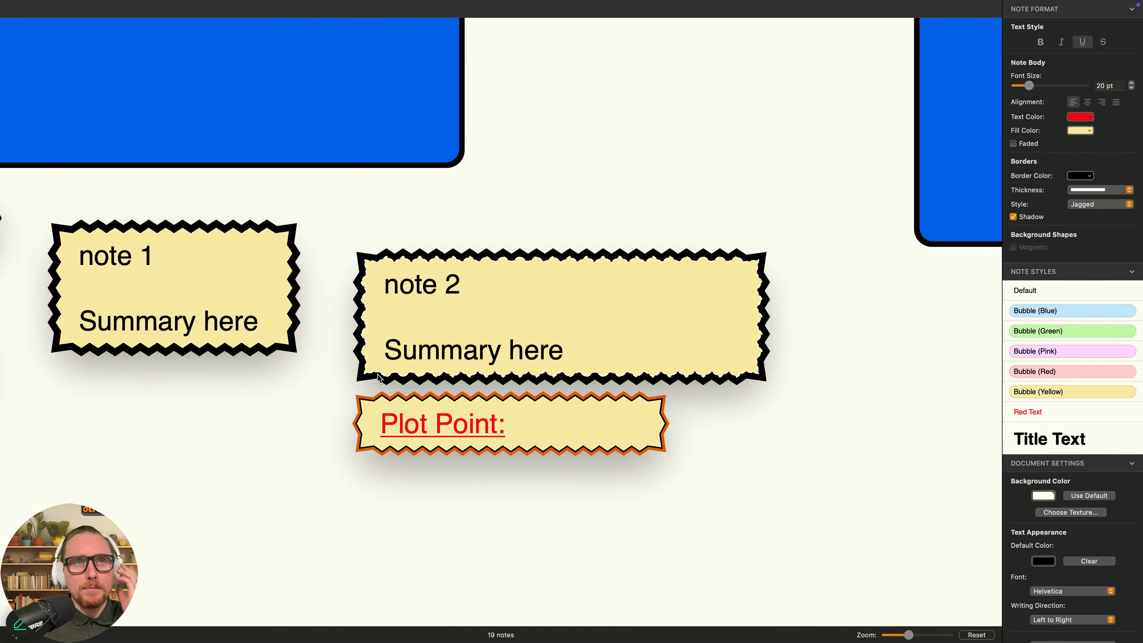
# - Select note 2 and the red Plot Point note and set their border style to Square
pyautogui.moveTo(607, 524); pyautogui.dragTo(548, 321)
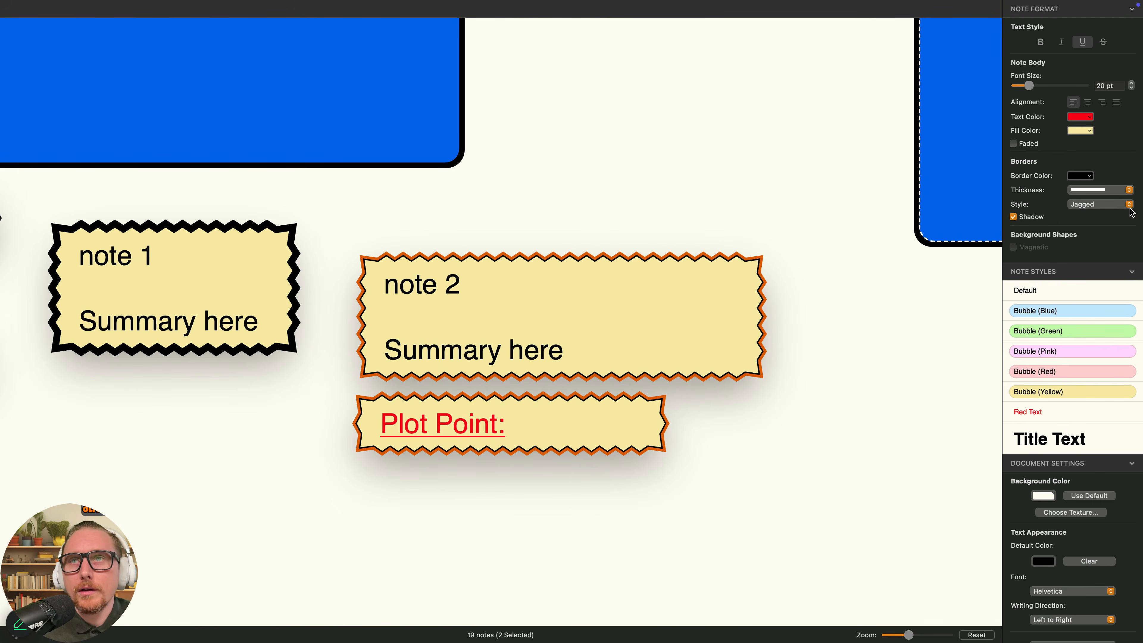
pyautogui.click(1104, 204)
pyautogui.click(1090, 192)
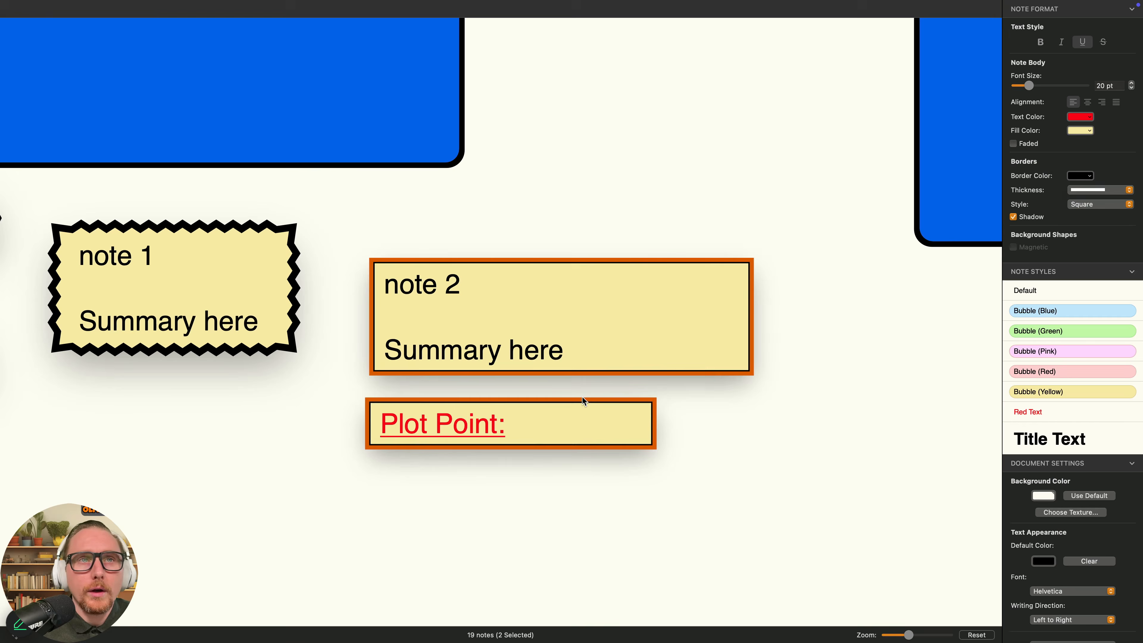
# - Nudge the red Plot Point note into alignment close beneath note 2, and narrow note 2 to match its width
pyautogui.moveTo(521, 520); pyautogui.dragTo(427, 407)
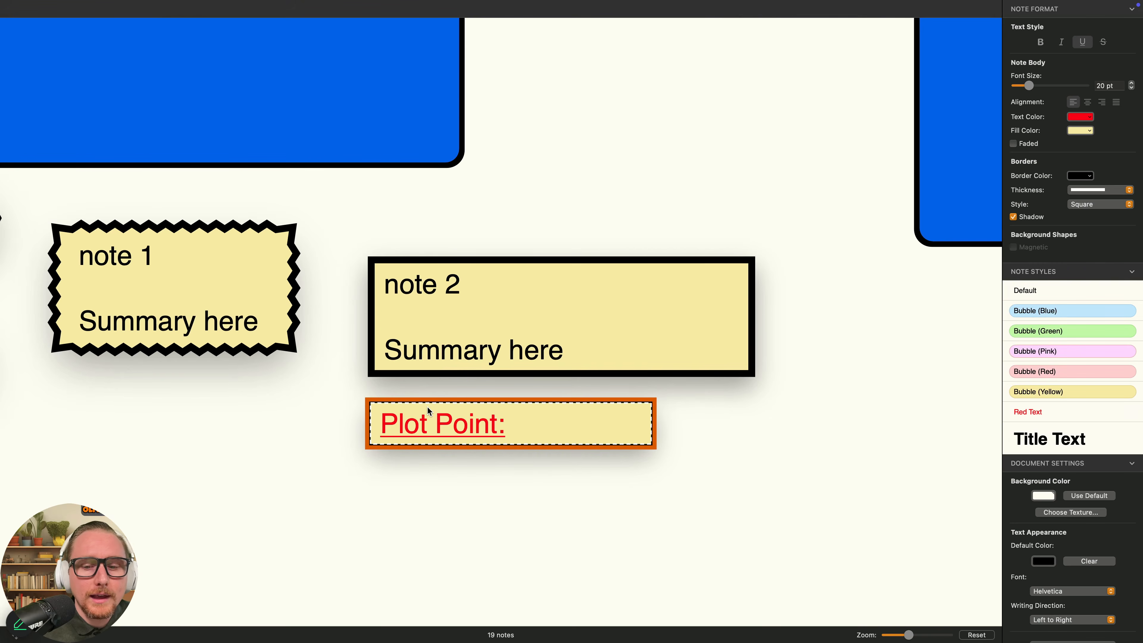
pyautogui.press('Right')
pyautogui.press('Right')
pyautogui.click(656, 502)
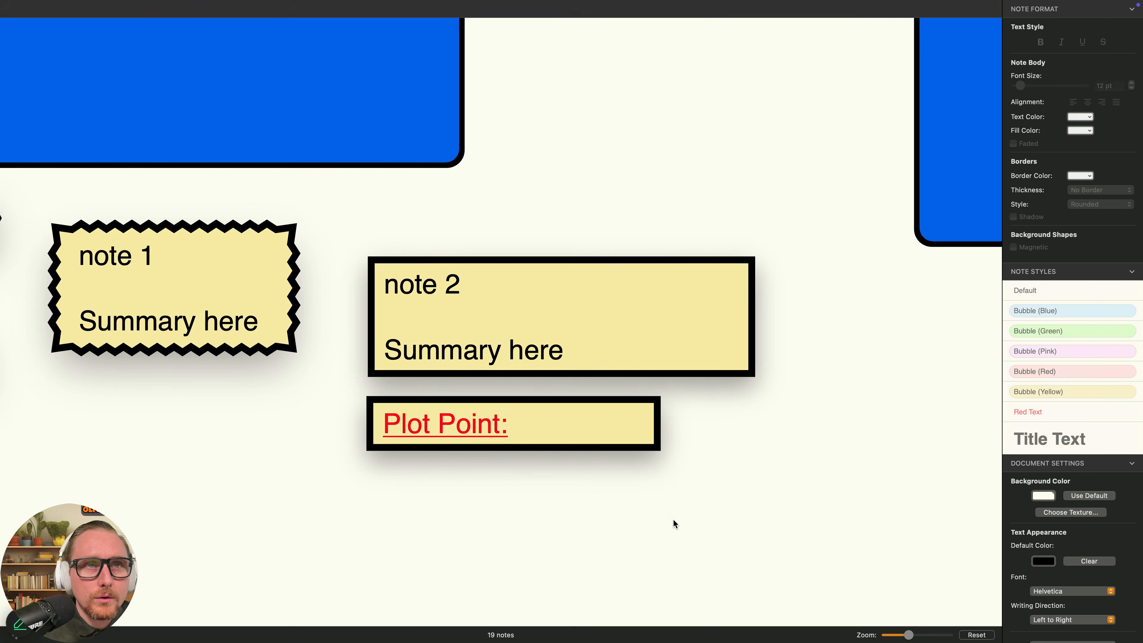
pyautogui.moveTo(540, 545); pyautogui.dragTo(445, 420)
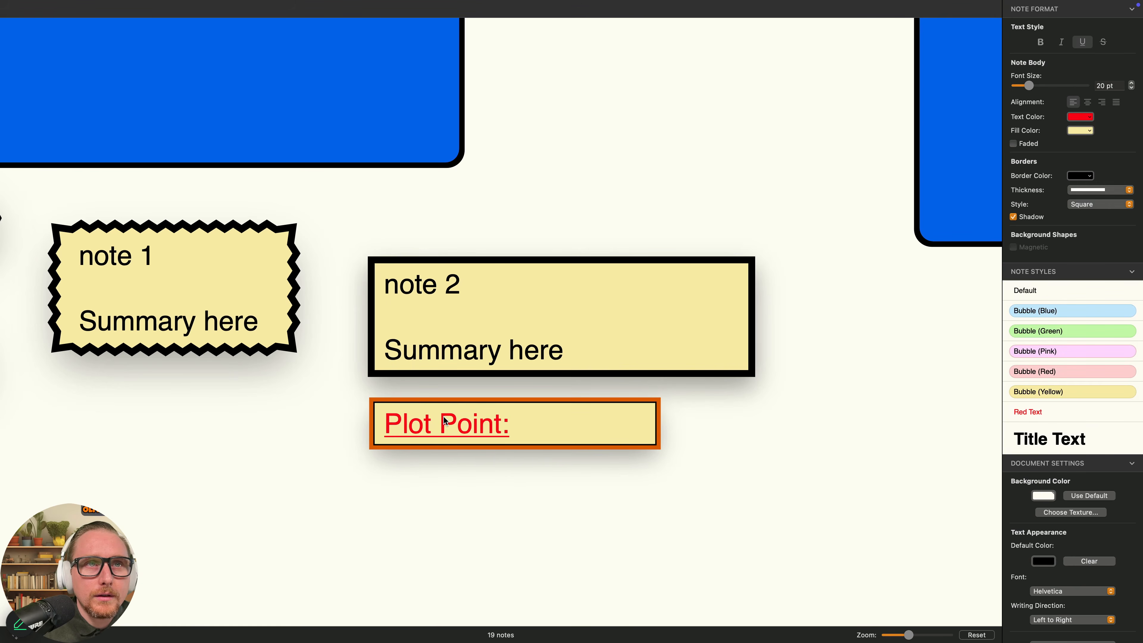
pyautogui.press('Up')
pyautogui.press('Up')
pyautogui.press('Up')
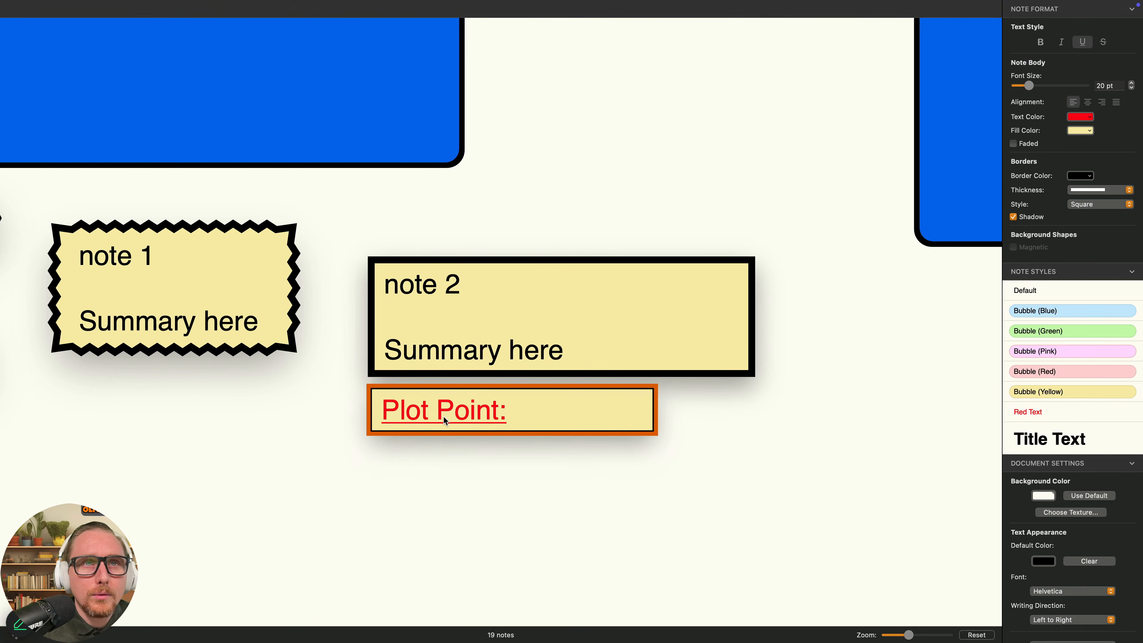
pyautogui.click(733, 525)
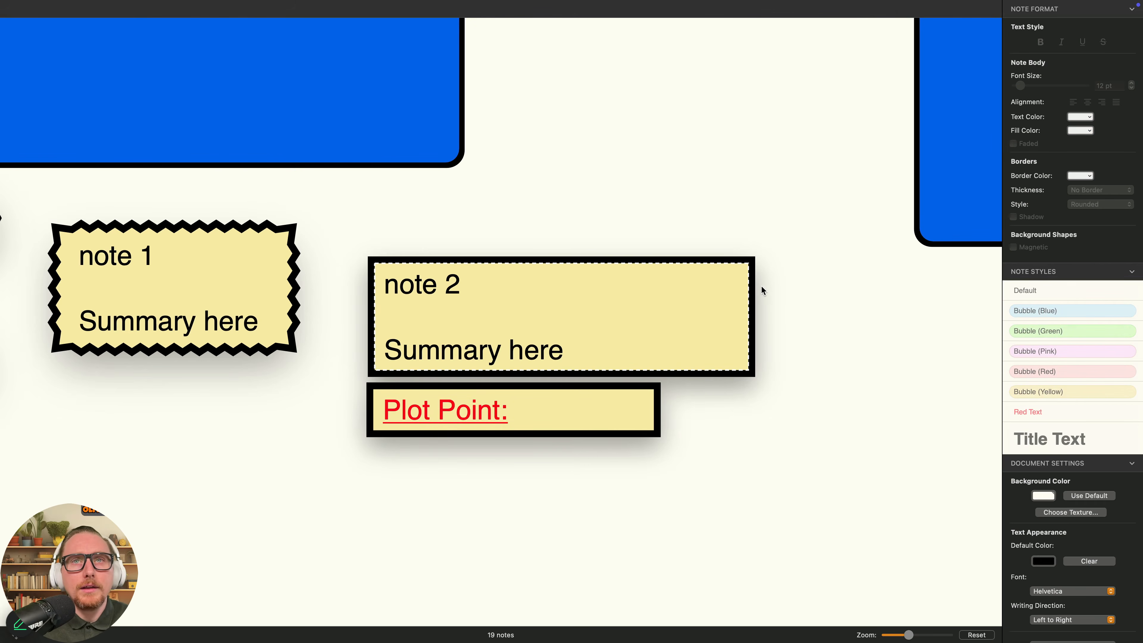
pyautogui.moveTo(753, 310); pyautogui.dragTo(654, 307)
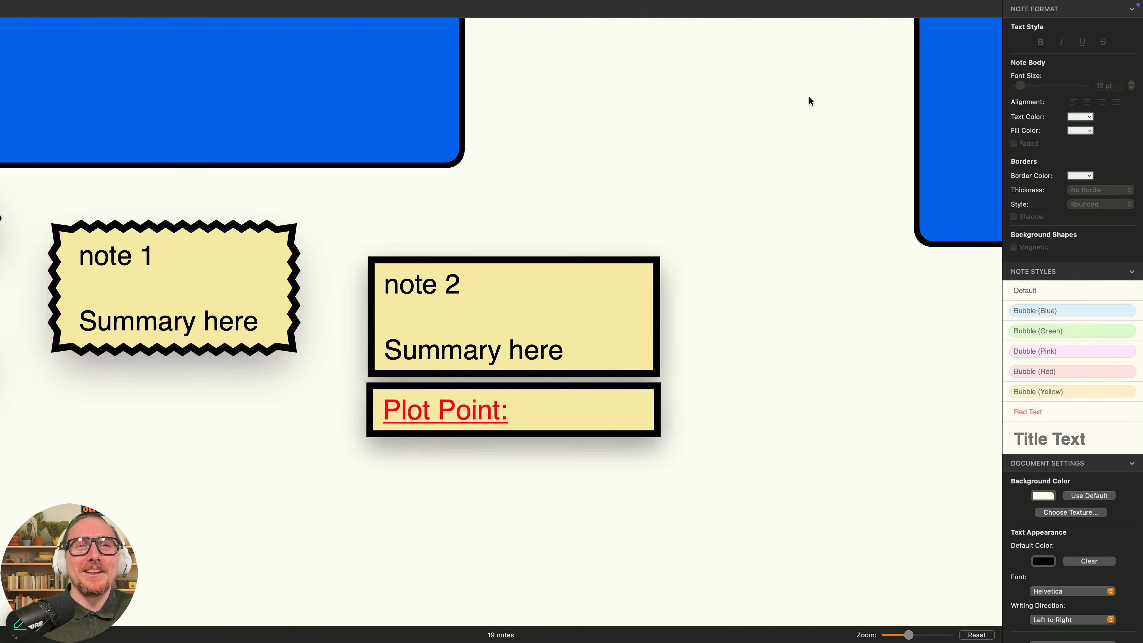
# - Stack note 2 and the red Plot Point note together and move the stack up beside note 1
pyautogui.moveTo(730, 531); pyautogui.dragTo(460, 279)
pyautogui.rightClick(547, 348)
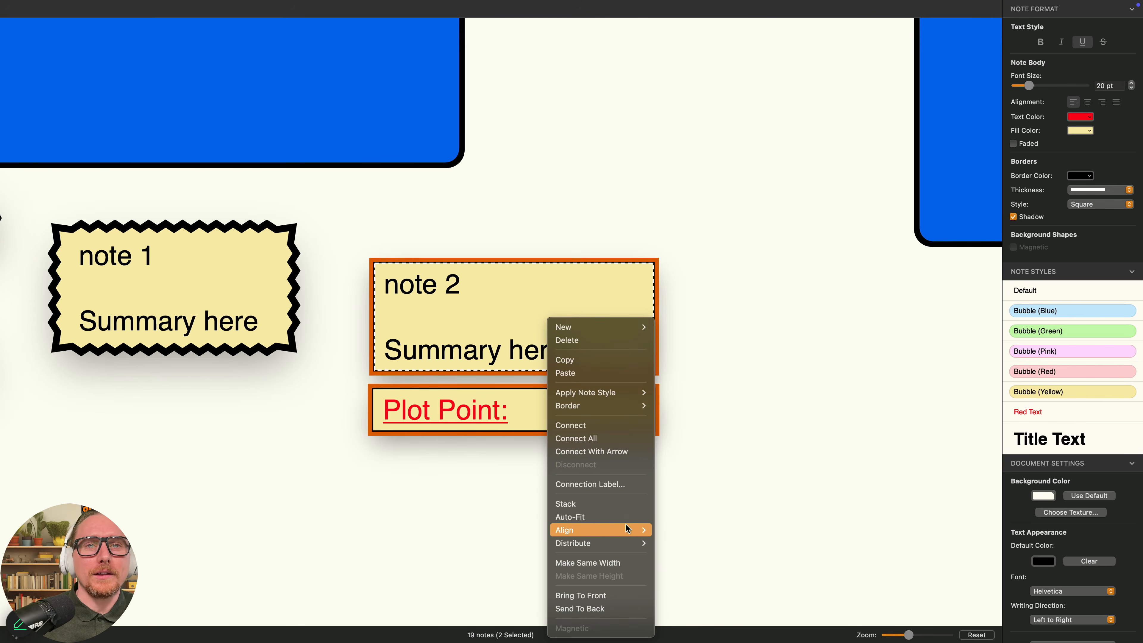
pyautogui.click(625, 503)
pyautogui.click(720, 466)
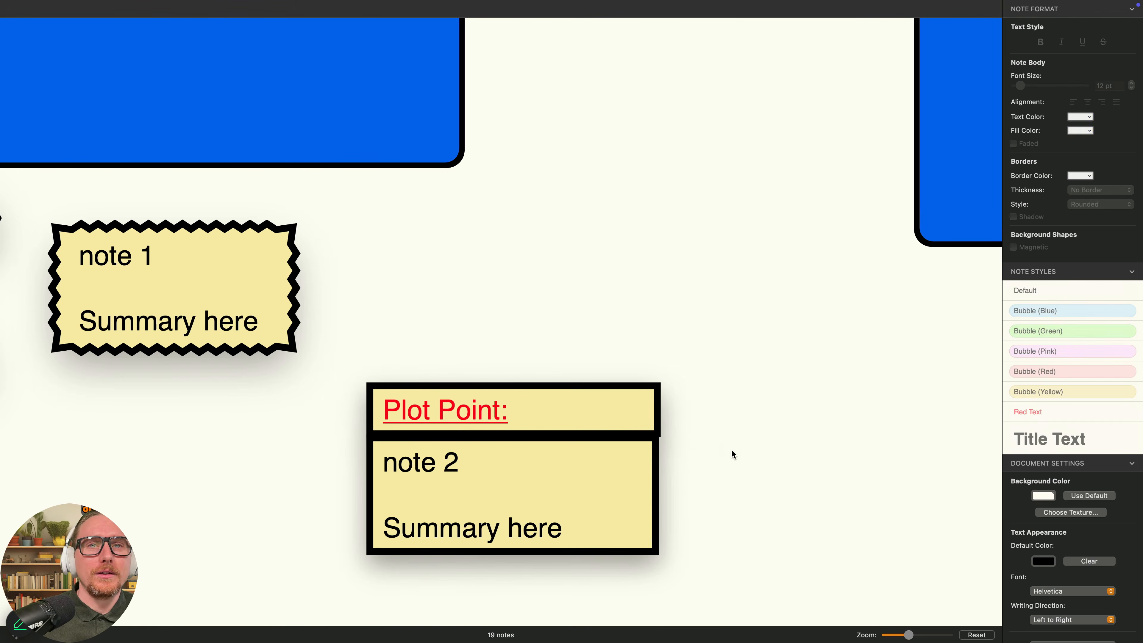
pyautogui.moveTo(510, 410); pyautogui.dragTo(540, 260)
pyautogui.click(591, 532)
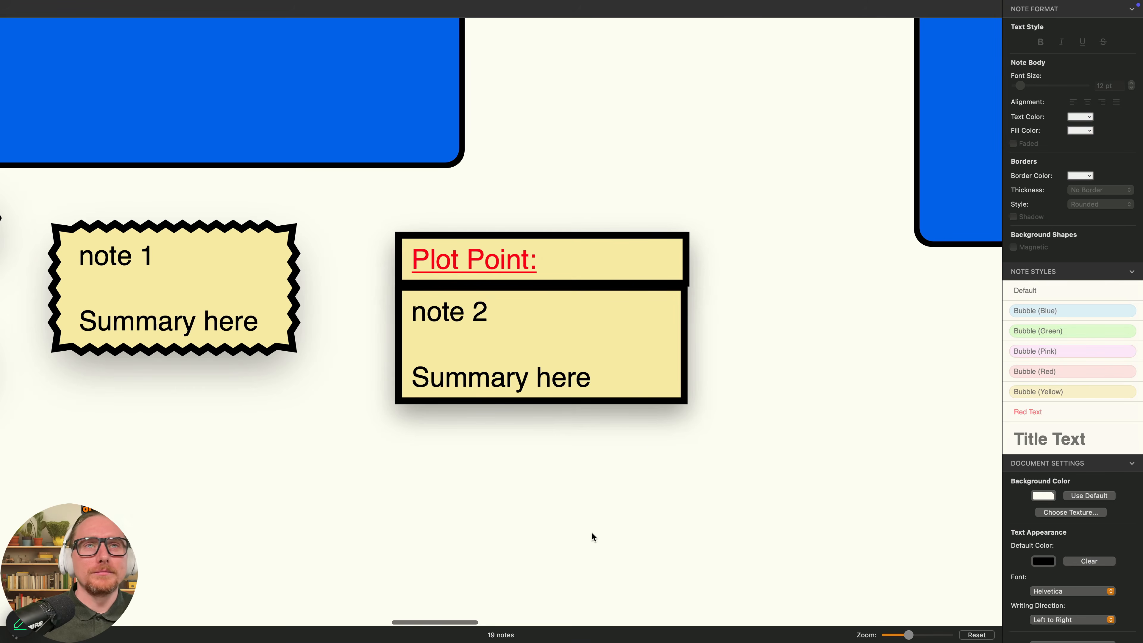
pyautogui.rightClick(599, 396)
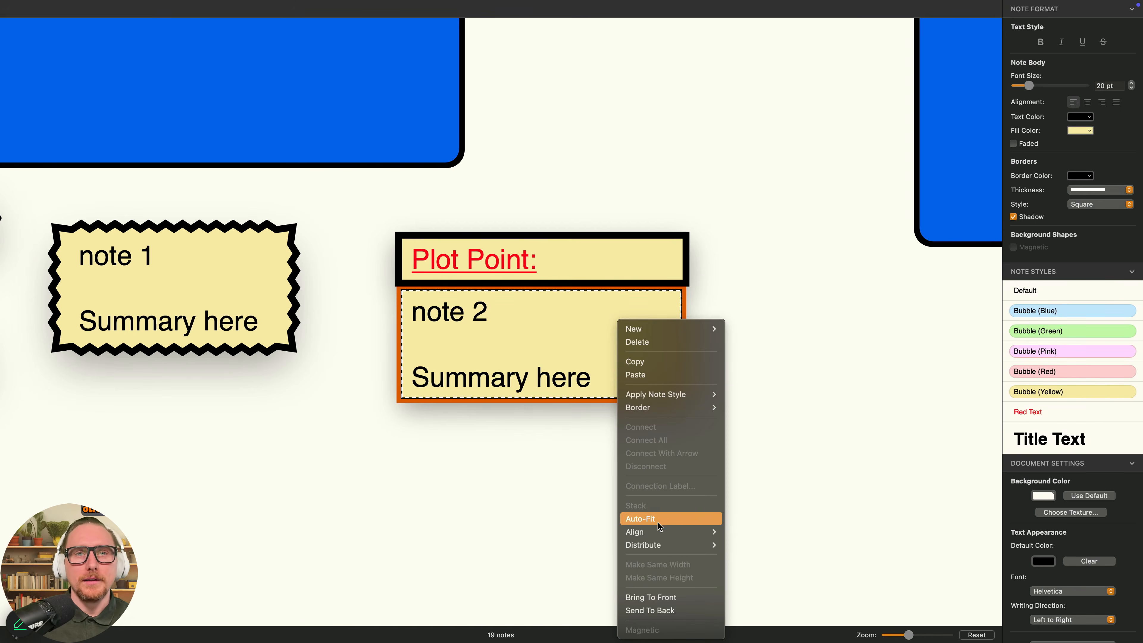
pyautogui.click(507, 540)
pyautogui.click(774, 420)
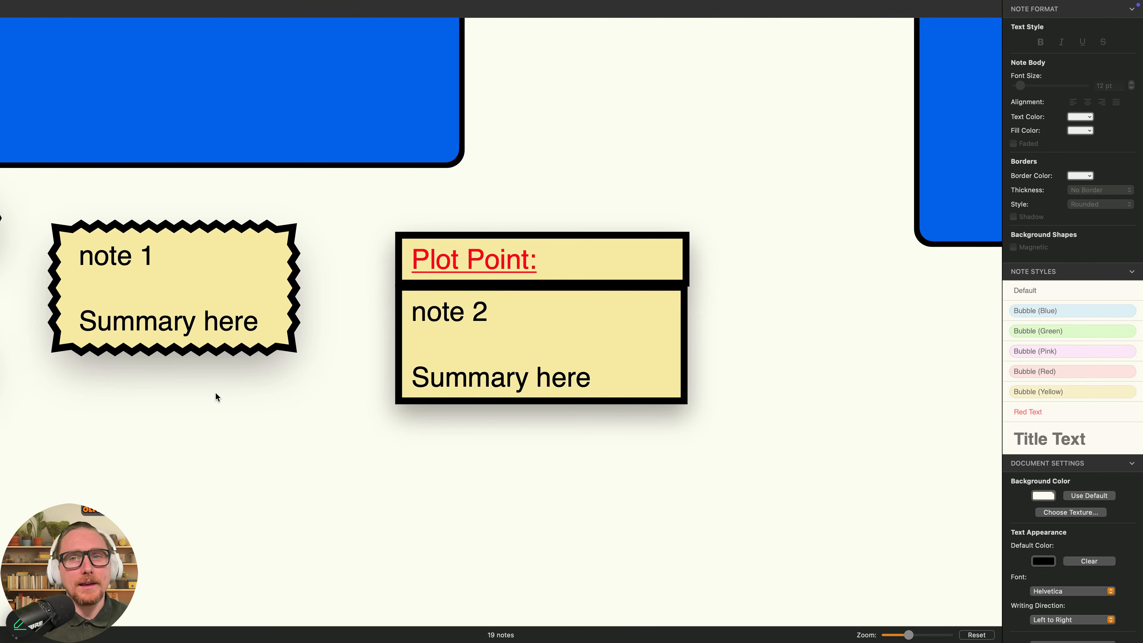
# - Reset the board's zoom and take it out of full-screen mode, placing its window on the right half of the desktop
pyautogui.click(972, 635)
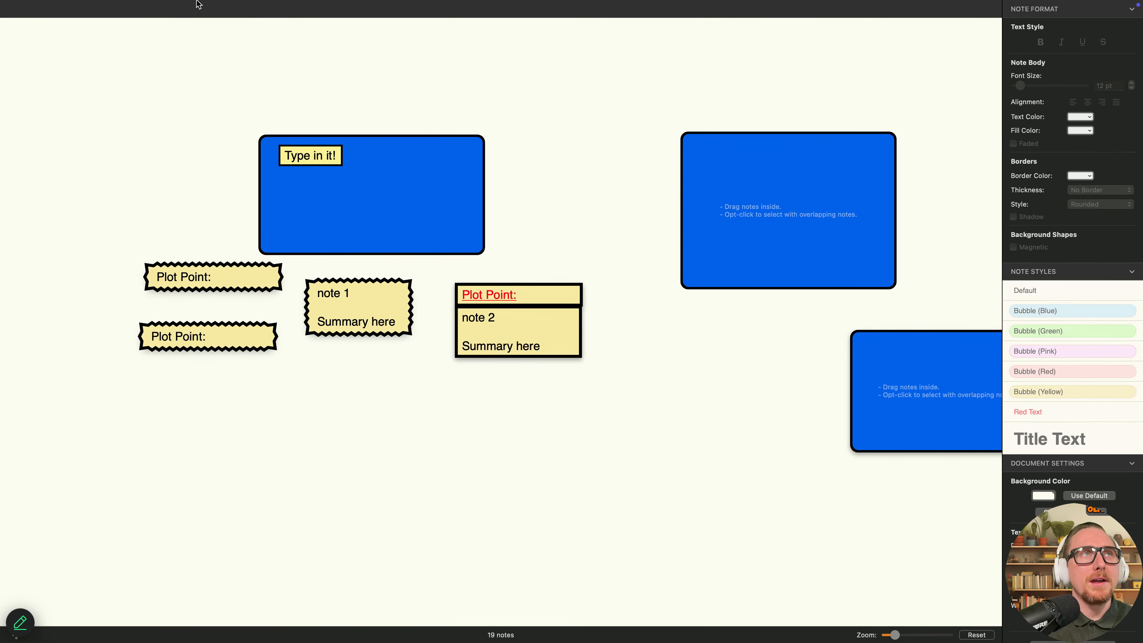
pyautogui.moveTo(125, 30)
pyautogui.click(32, 22)
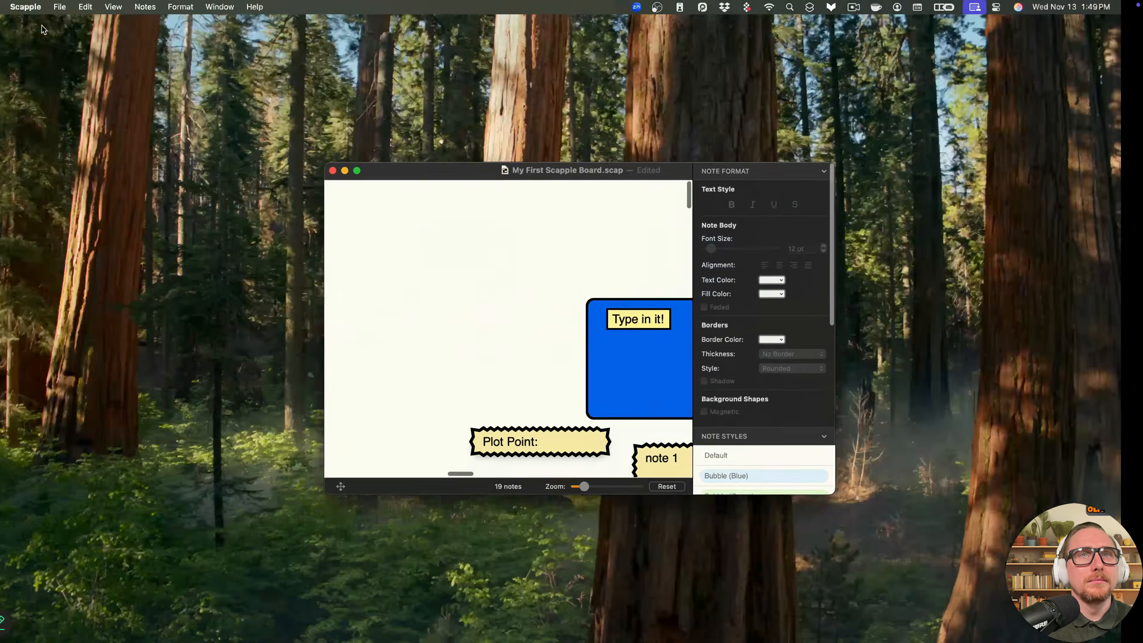
pyautogui.moveTo(566, 172); pyautogui.dragTo(543, 56)
pyautogui.scroll(5, 758, 295)
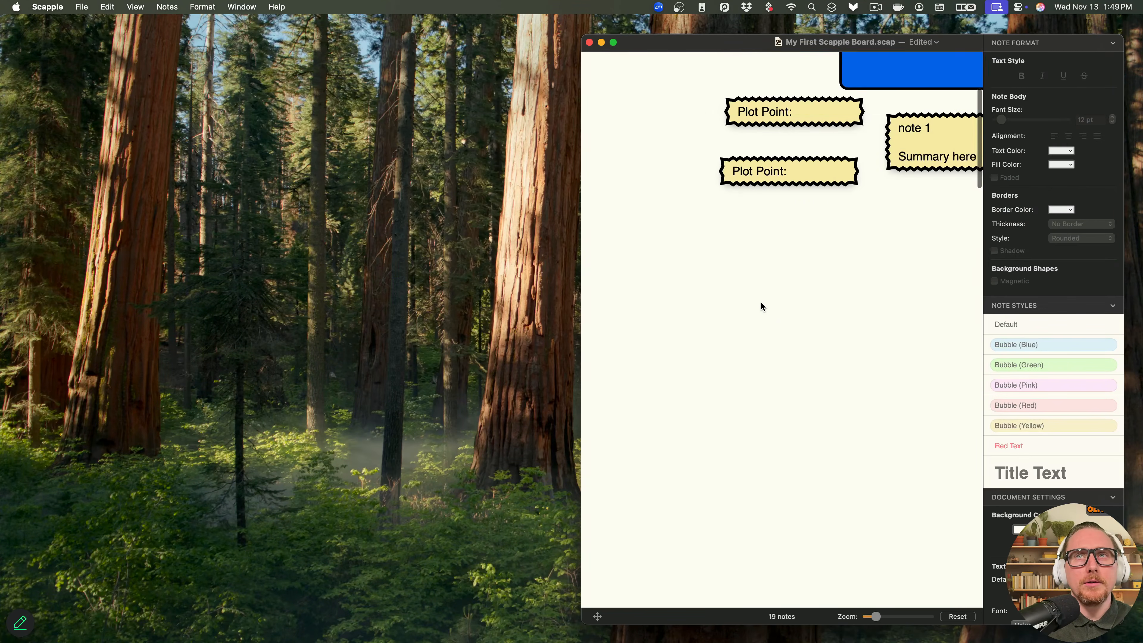
pyautogui.scroll(3, 760, 302)
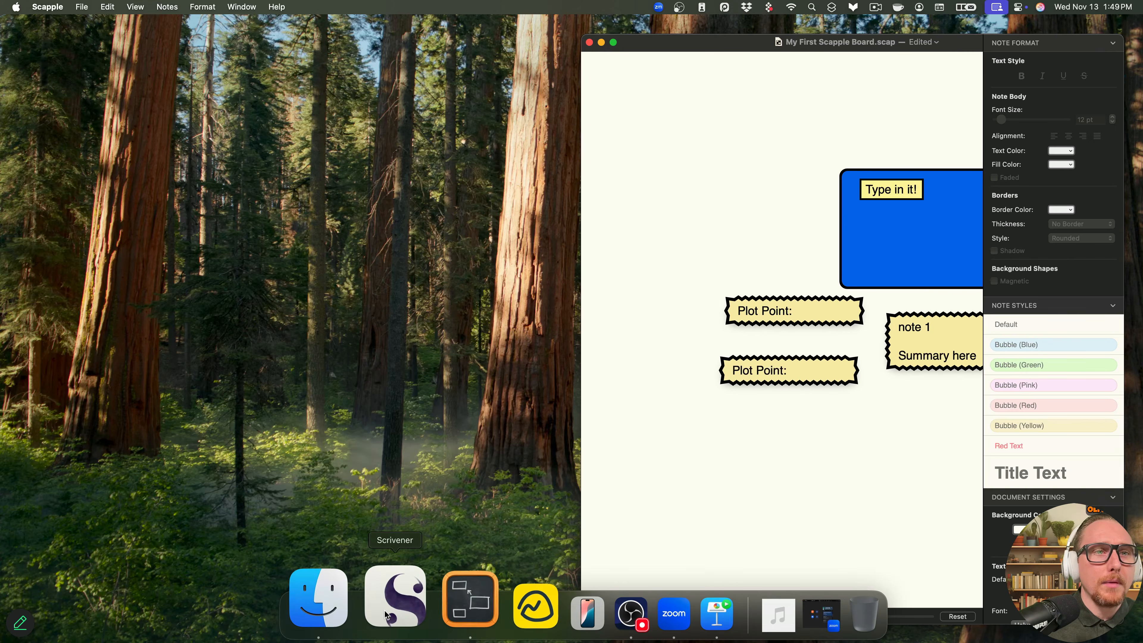
# - Switch to Finder, fit its window beside the board, and open the Images folder inside Scrivener Demo Examples
pyautogui.click(350, 608)
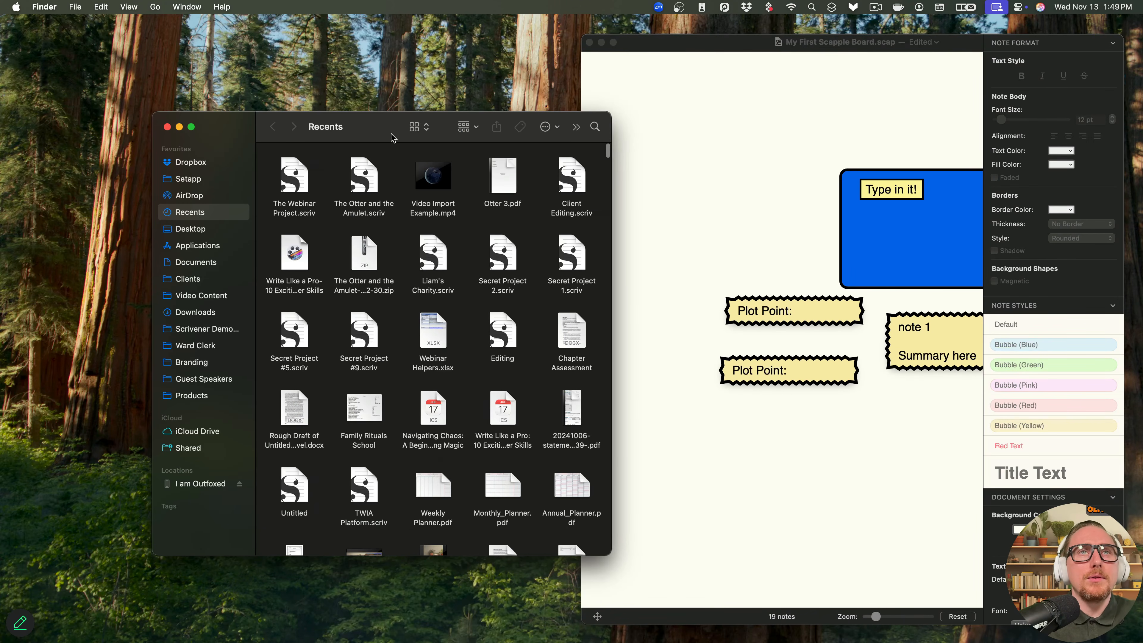
pyautogui.moveTo(395, 115); pyautogui.dragTo(557, 61)
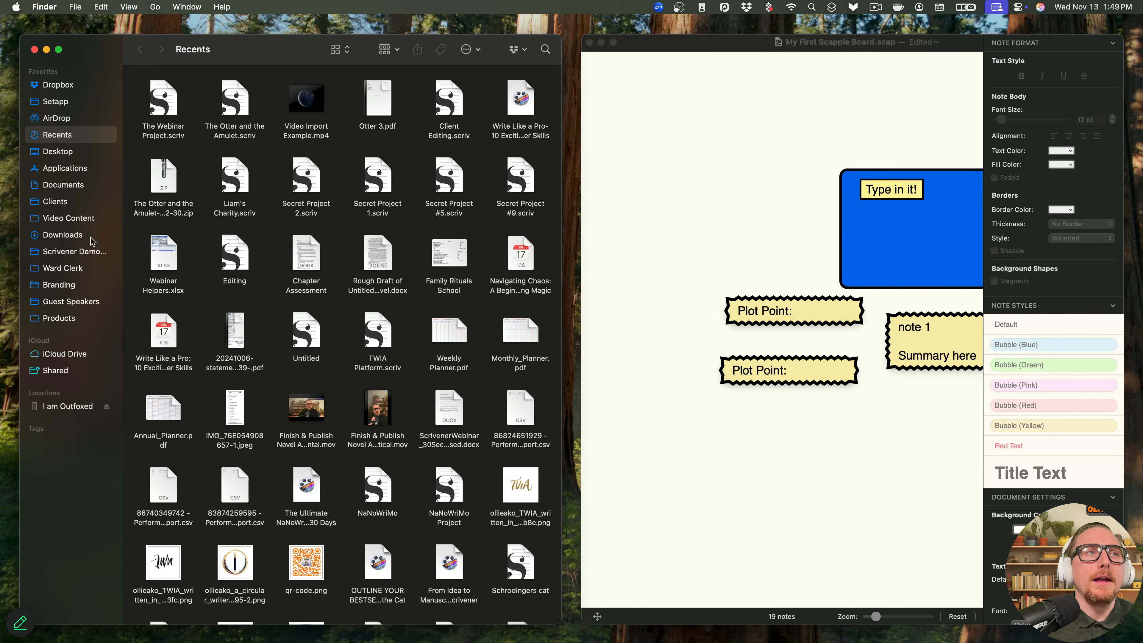
pyautogui.click(94, 253)
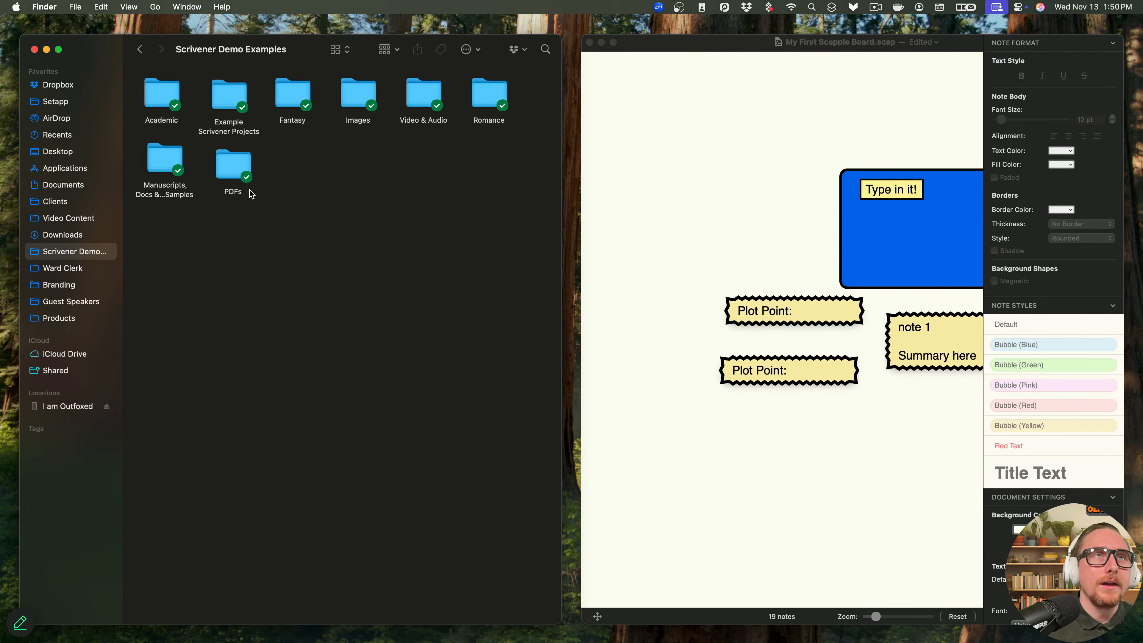
pyautogui.doubleClick(355, 94)
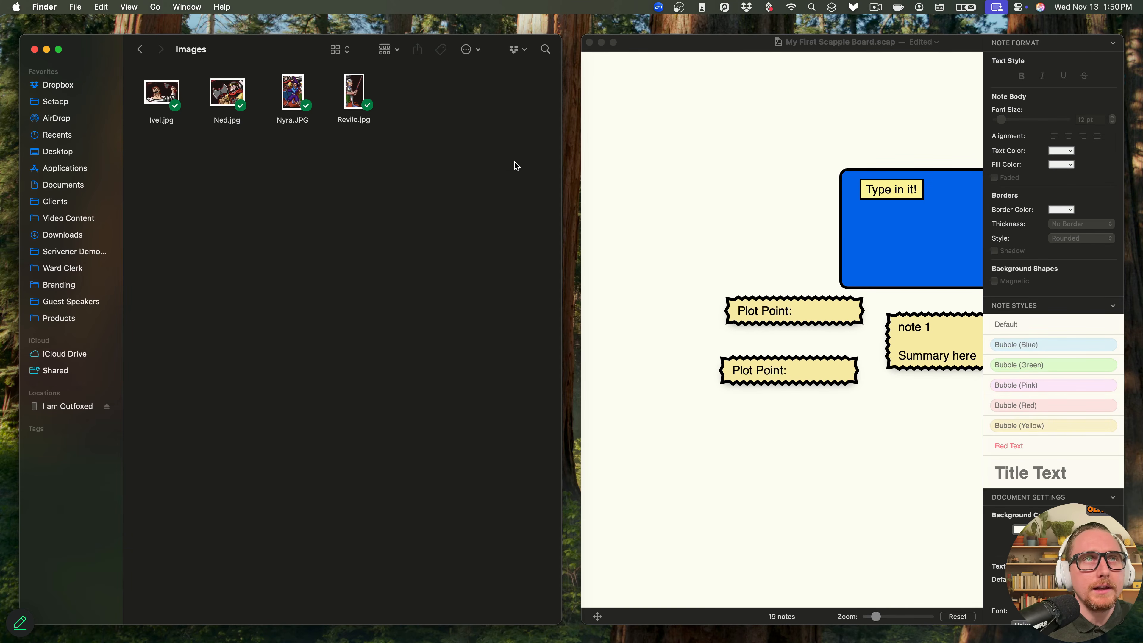
# - Add Revilo.jpg from the Images folder to the board and shrink it to a small picture beside the Type in it! shape
pyautogui.moveTo(504, 150); pyautogui.dragTo(653, 170)
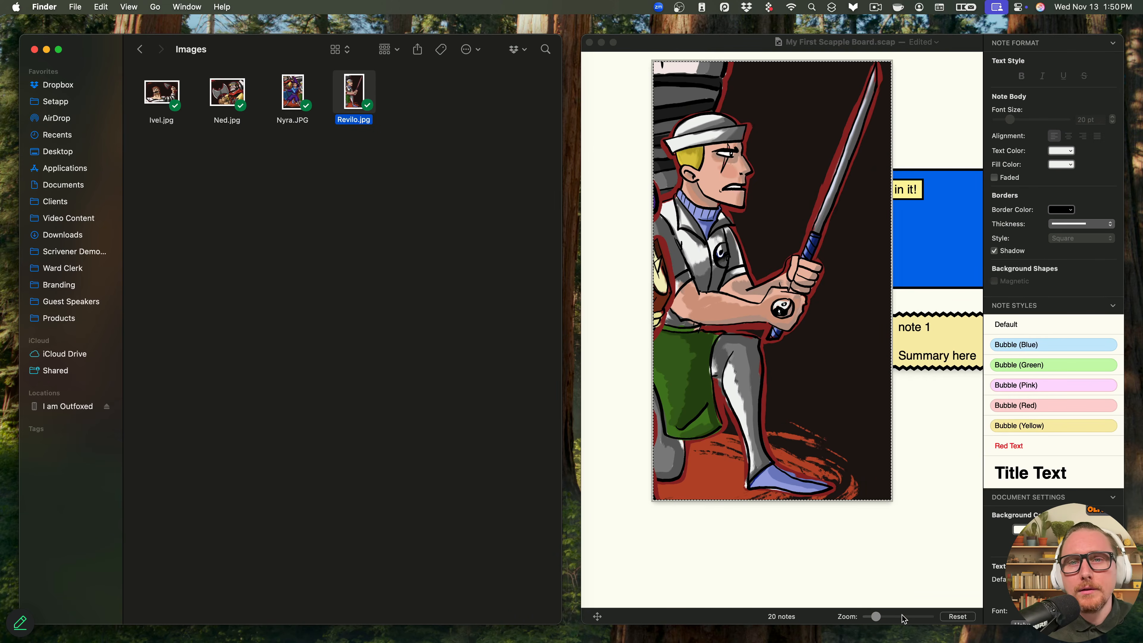
pyautogui.click(881, 618)
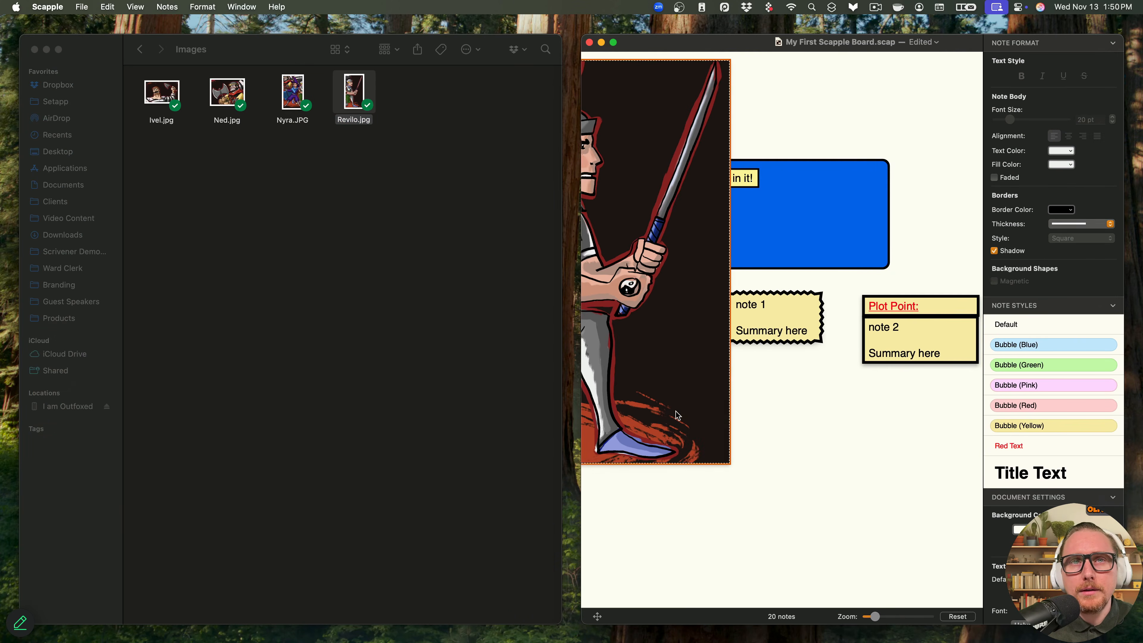
pyautogui.moveTo(678, 412); pyautogui.dragTo(708, 446)
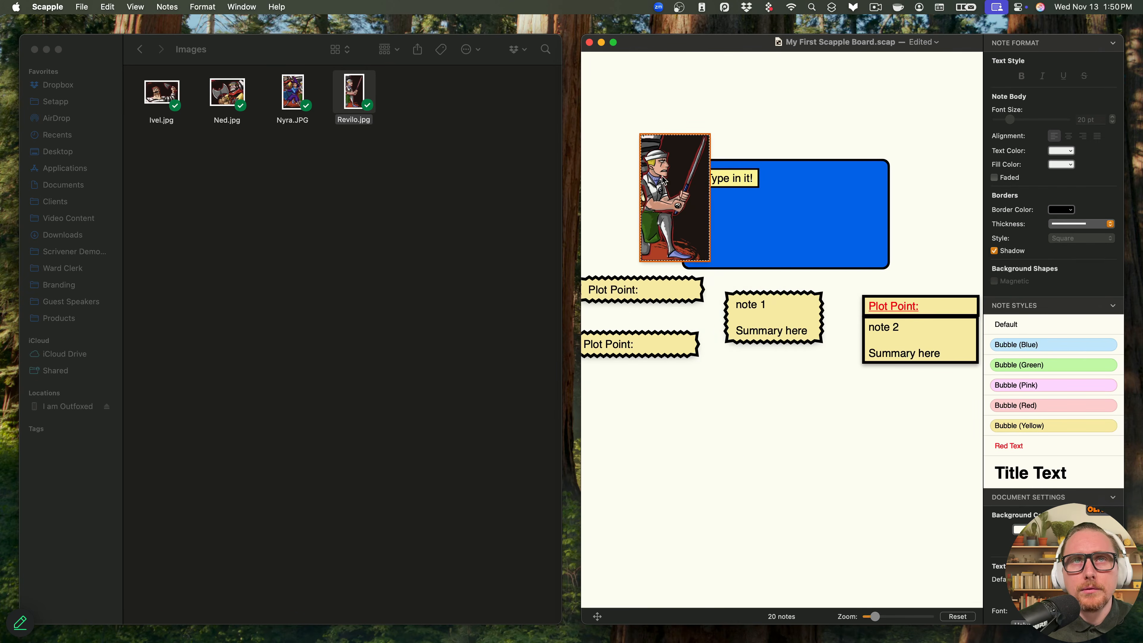
# - Shrink the Revilo picture further and place it inside the blue shape, opposite the Type in it! note
pyautogui.moveTo(702, 199); pyautogui.dragTo(860, 208)
pyautogui.moveTo(858, 205); pyautogui.dragTo(868, 230)
pyautogui.click(845, 481)
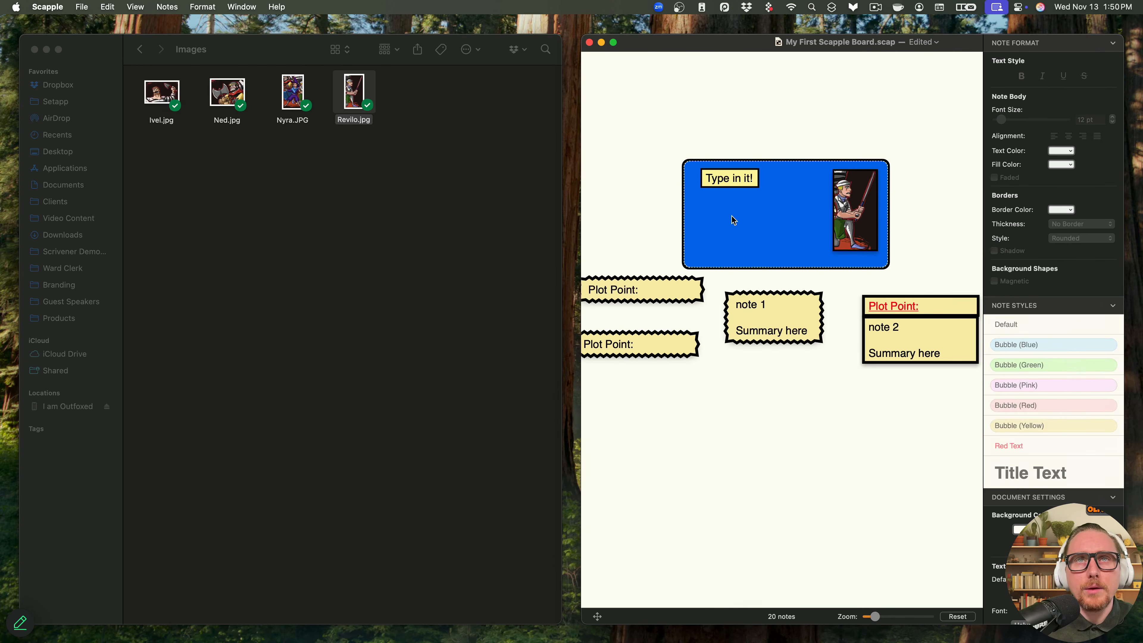
# - Replace the text of the Type in it! note with "Character: Revilo"
pyautogui.click(750, 183)
pyautogui.doubleClick(753, 184)
pyautogui.moveTo(752, 184); pyautogui.dragTo(674, 178)
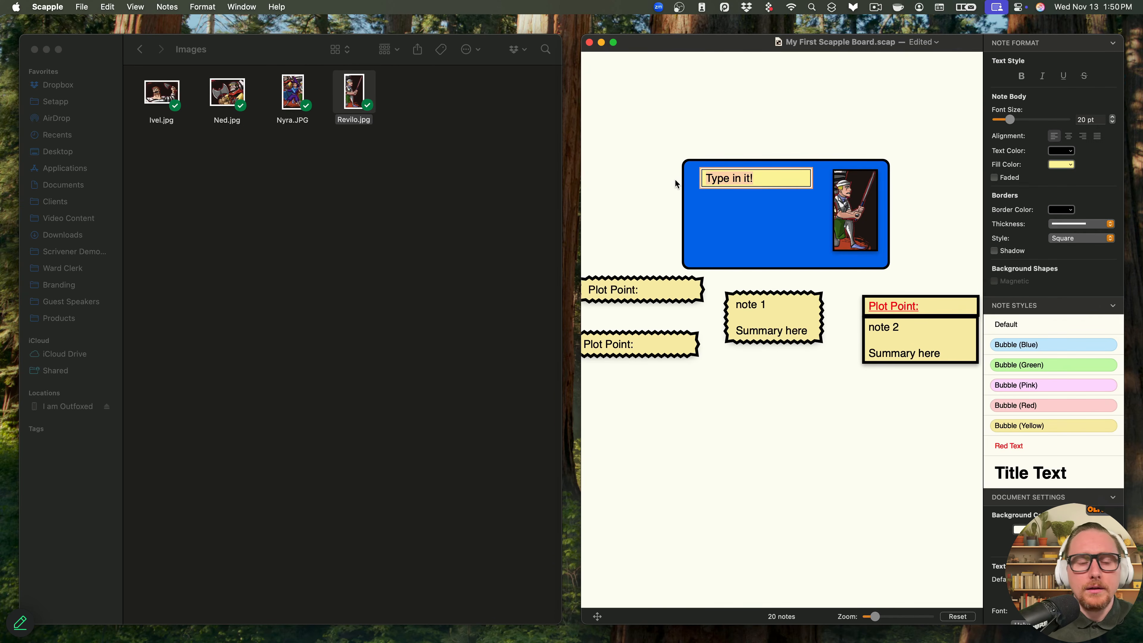
pyautogui.write('Chata')
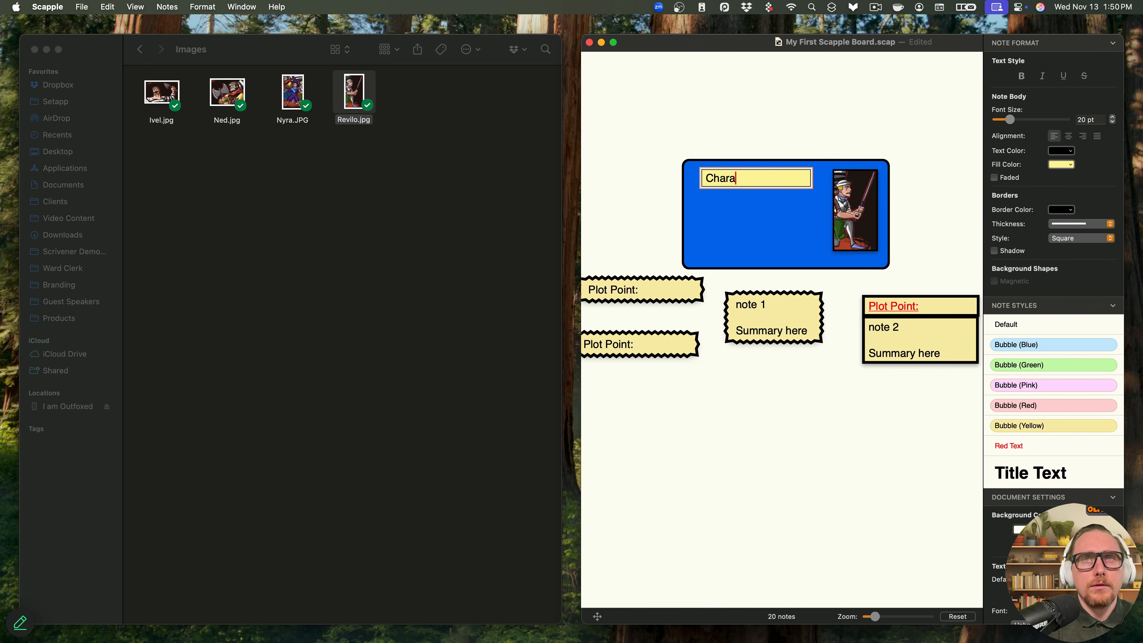
pyautogui.write('cter: Revilo')
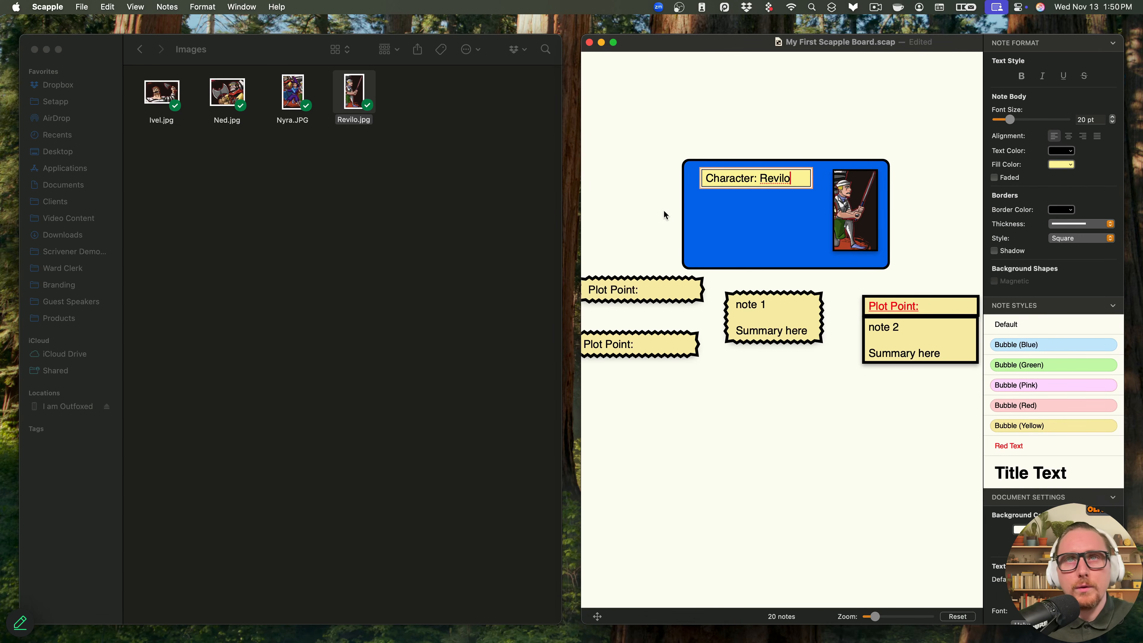
# - Move note 1 into the blue shape below the character title and shift the whole shape up and to the left
pyautogui.click(780, 338)
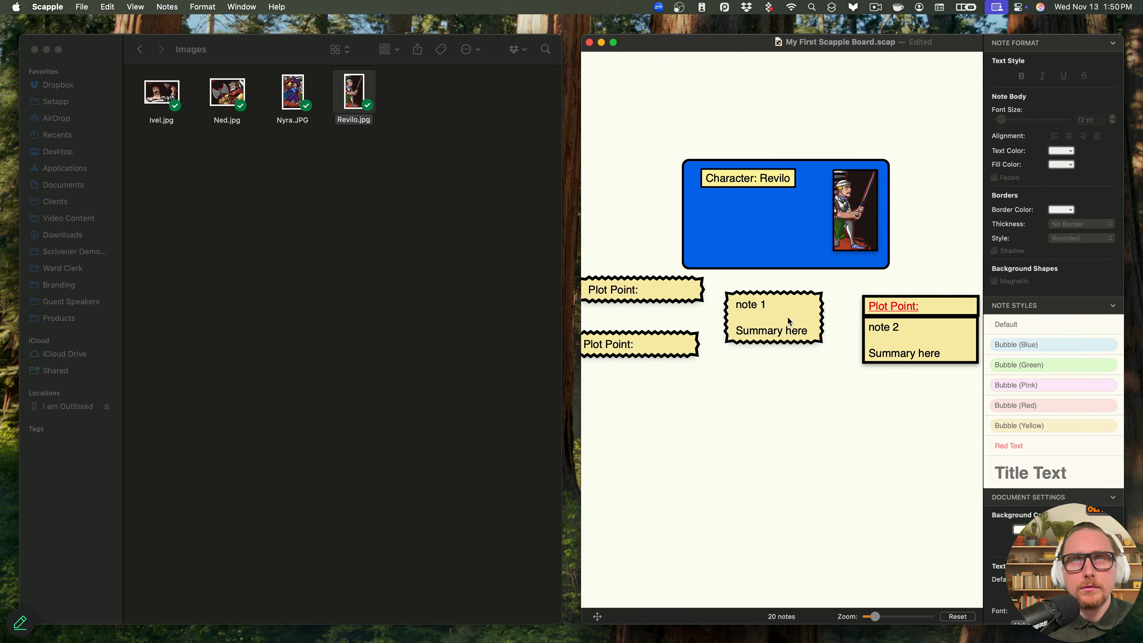
pyautogui.moveTo(780, 337); pyautogui.dragTo(757, 245)
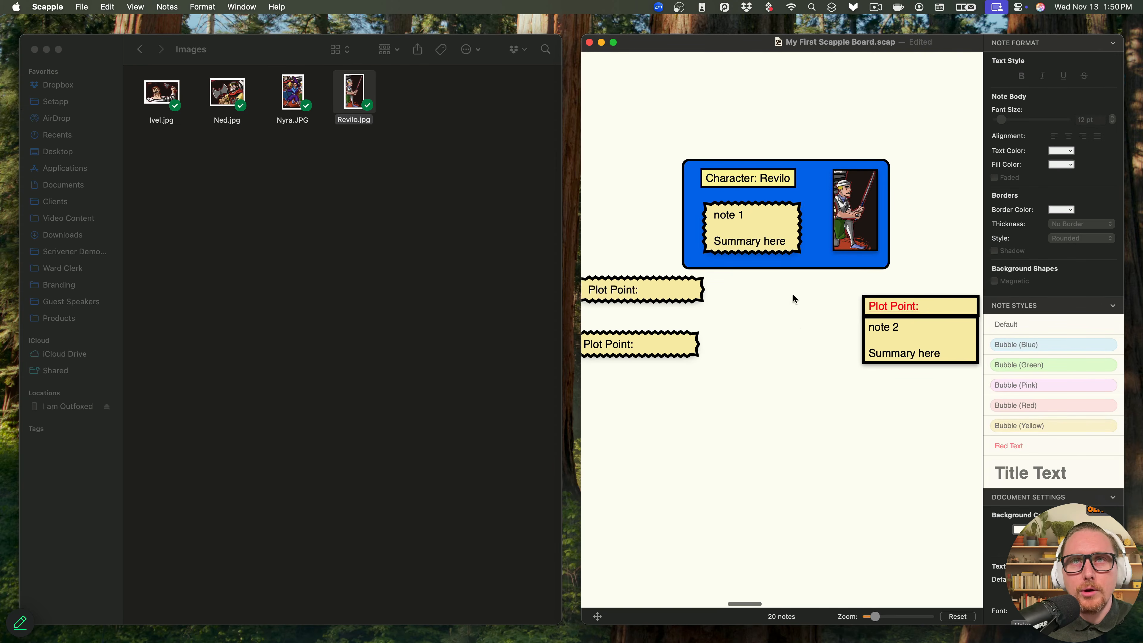
pyautogui.moveTo(811, 220); pyautogui.dragTo(745, 143)
pyautogui.click(818, 387)
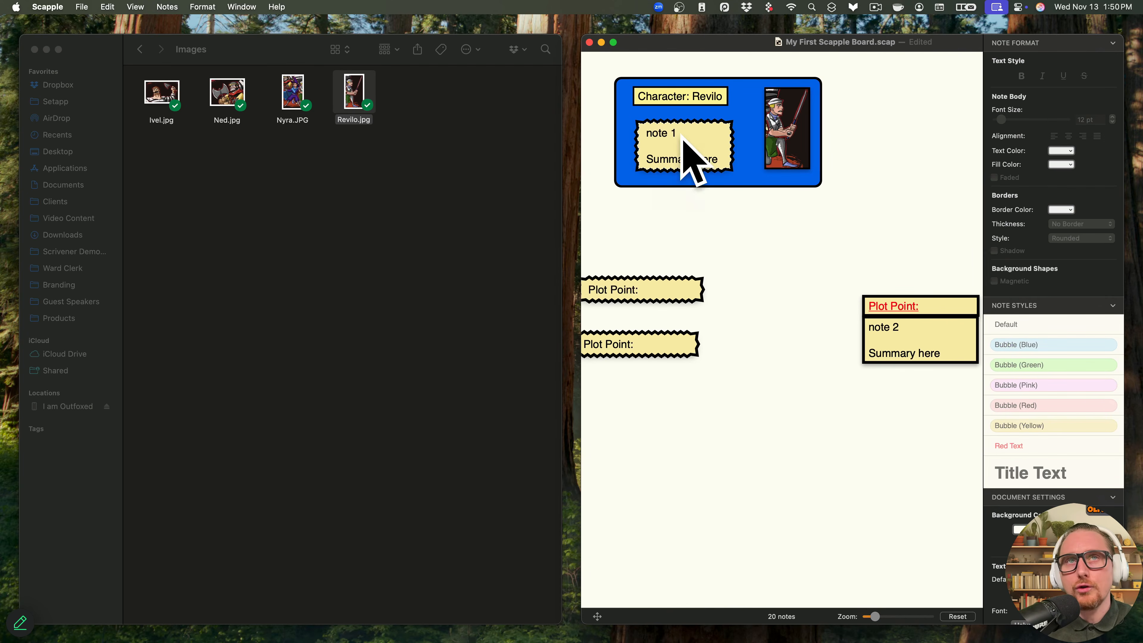
pyautogui.click(805, 126)
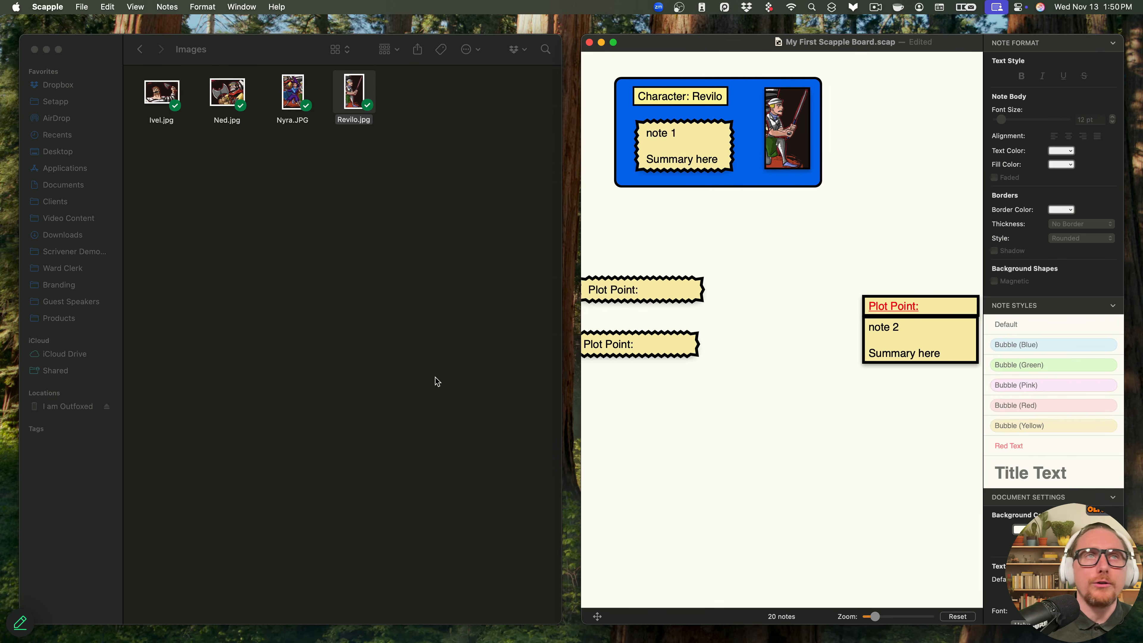
# - Add Ivel.jpg, Ned.jpg and Nyra.JPG together from Finder's Images folder to an empty area of the board
pyautogui.click(528, 338)
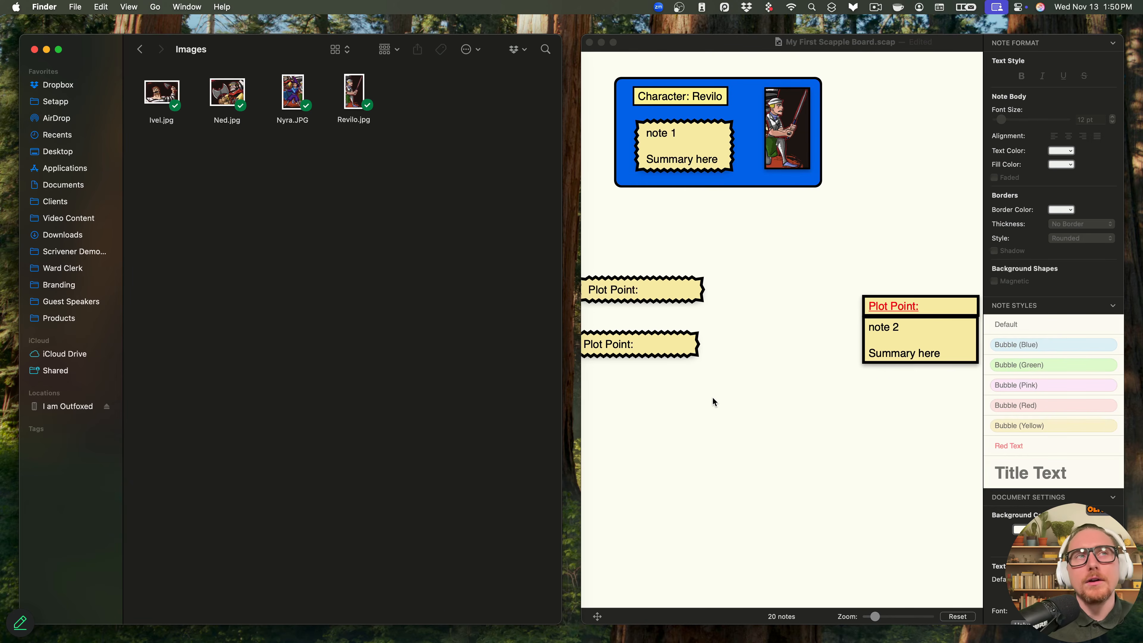
pyautogui.moveTo(446, 129); pyautogui.dragTo(231, 176)
pyautogui.moveTo(405, 151); pyautogui.dragTo(653, 439)
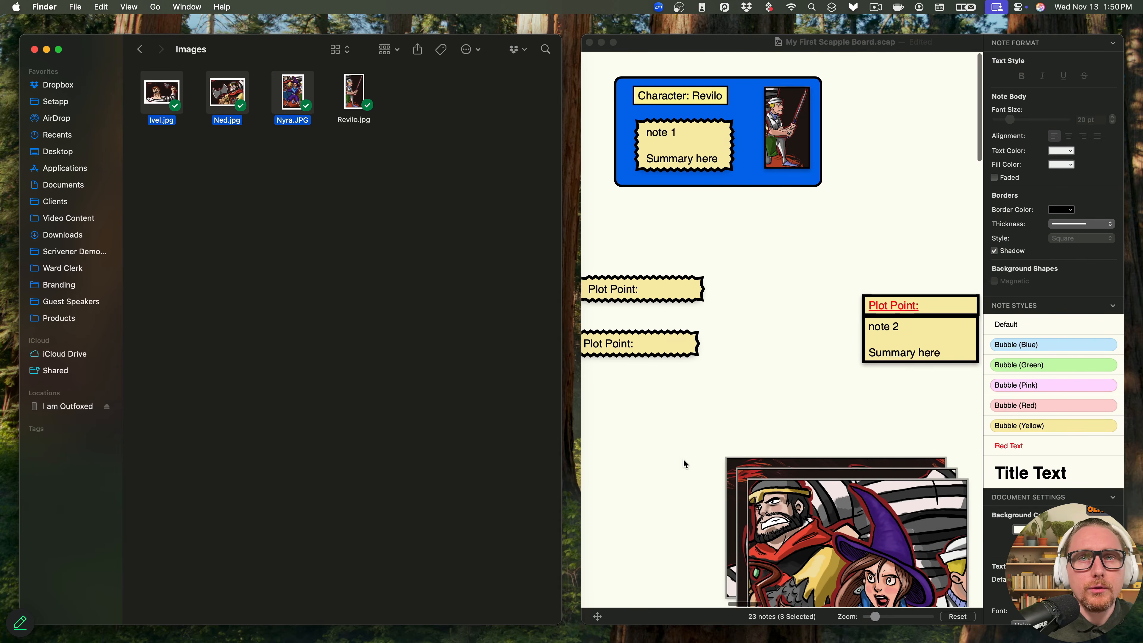
pyautogui.scroll(-5, 683, 463)
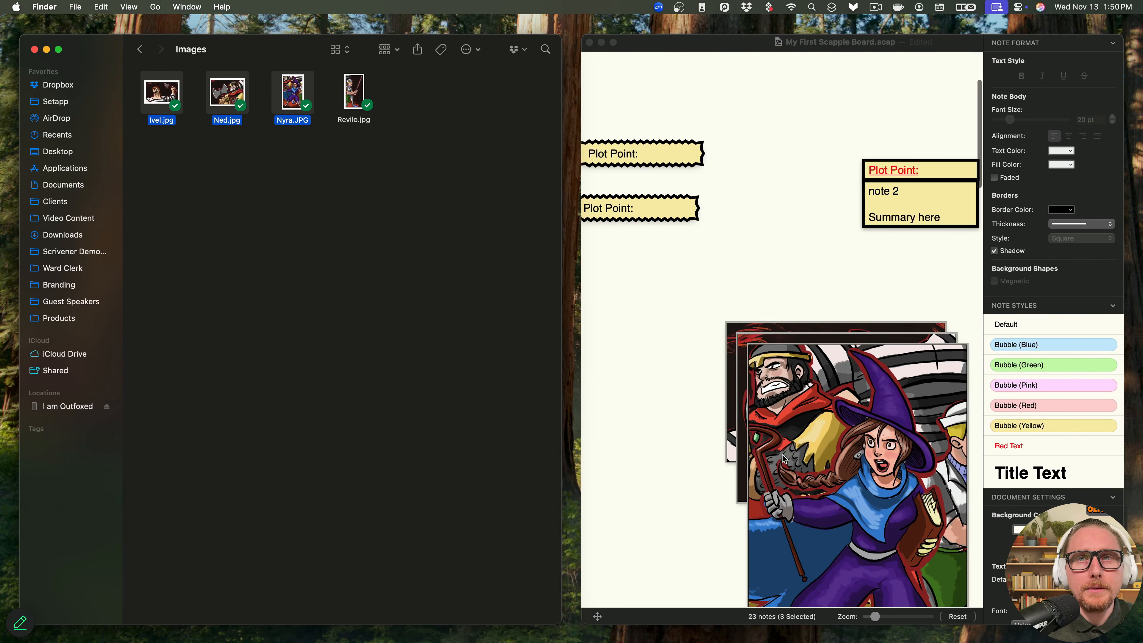
# - Shrink the three stacked pictures and spread them out below the Plot Point notes so that none overlap
pyautogui.click(967, 413)
pyautogui.moveTo(967, 411); pyautogui.dragTo(696, 376)
pyautogui.moveTo(968, 400); pyautogui.dragTo(796, 273)
pyautogui.moveTo(945, 426); pyautogui.dragTo(860, 421)
pyautogui.scroll(2, 766, 387)
pyautogui.moveTo(692, 412); pyautogui.dragTo(973, 390)
pyautogui.moveTo(780, 382); pyautogui.dragTo(662, 404)
pyautogui.click(891, 399)
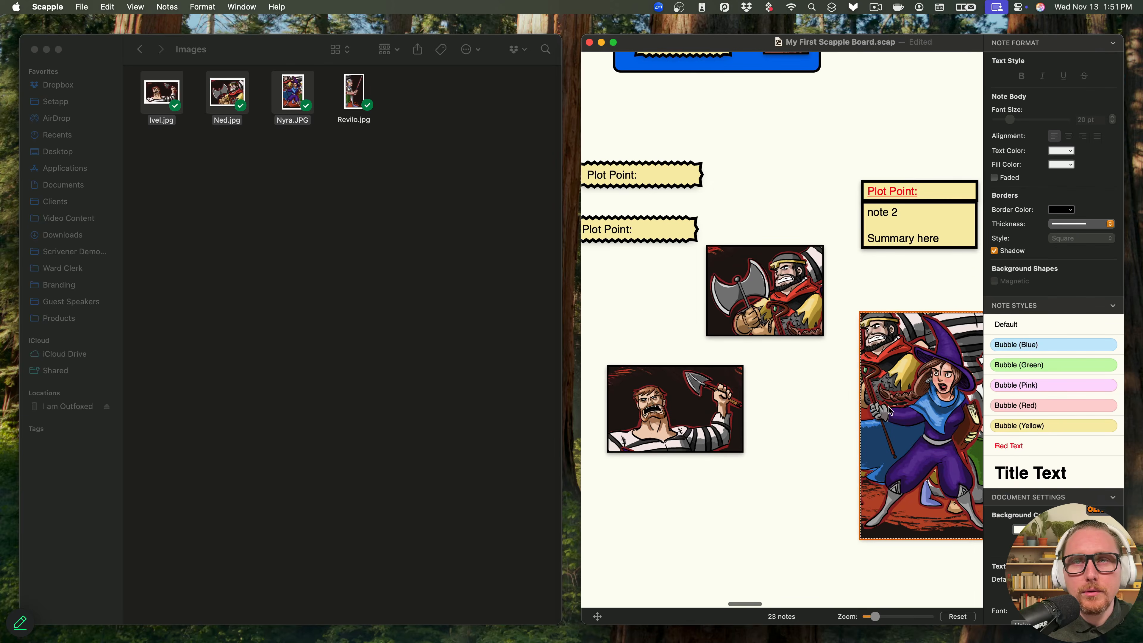
pyautogui.moveTo(889, 410); pyautogui.dragTo(815, 441)
pyautogui.moveTo(768, 327); pyautogui.dragTo(716, 342)
pyautogui.click(797, 398)
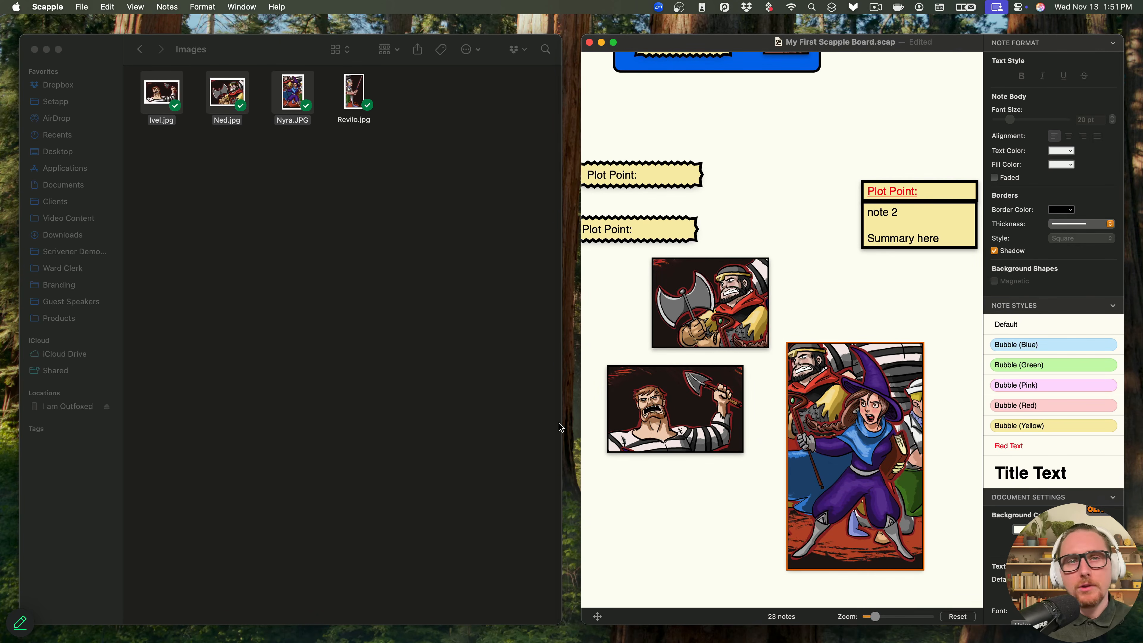
pyautogui.click(810, 225)
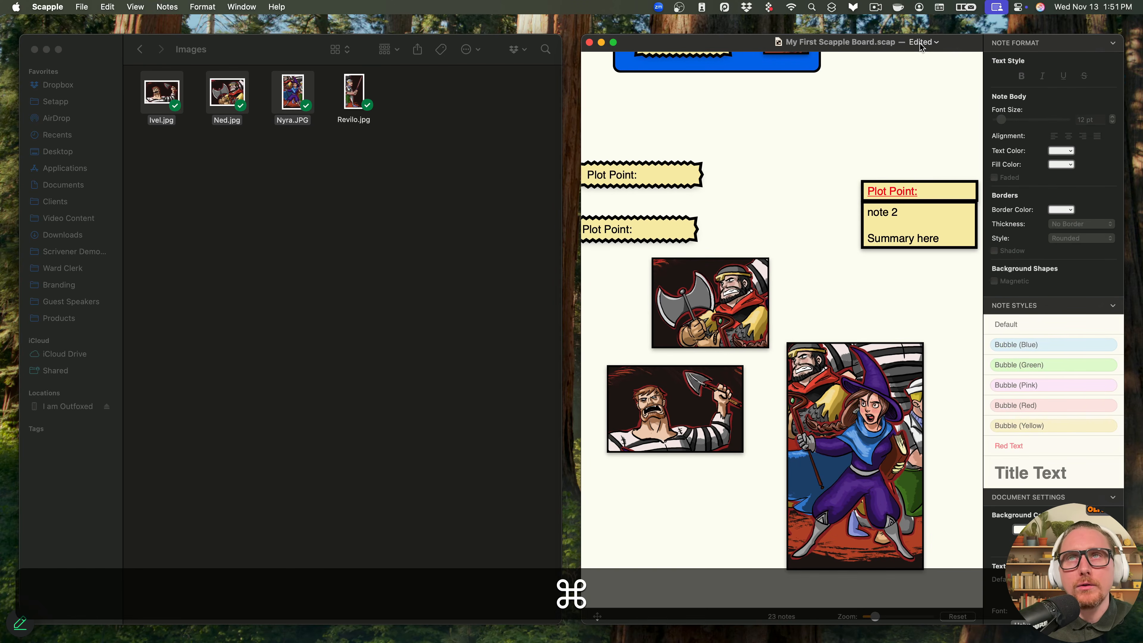
# - Save the board
pyautogui.press('super+s')
pyautogui.click(85, 7)
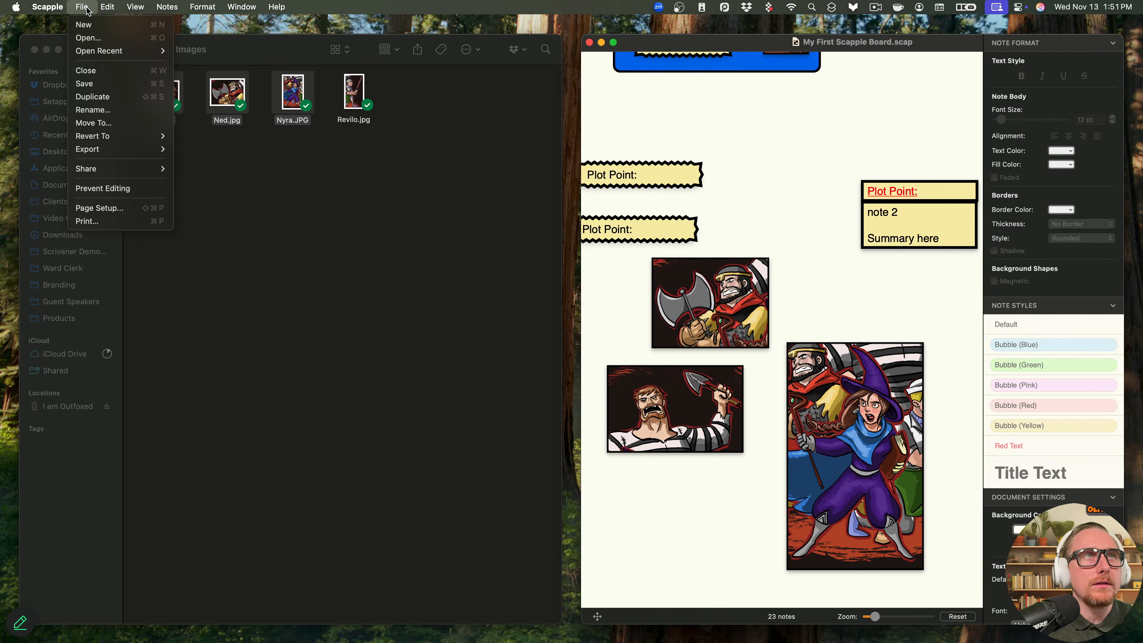
pyautogui.click(126, 85)
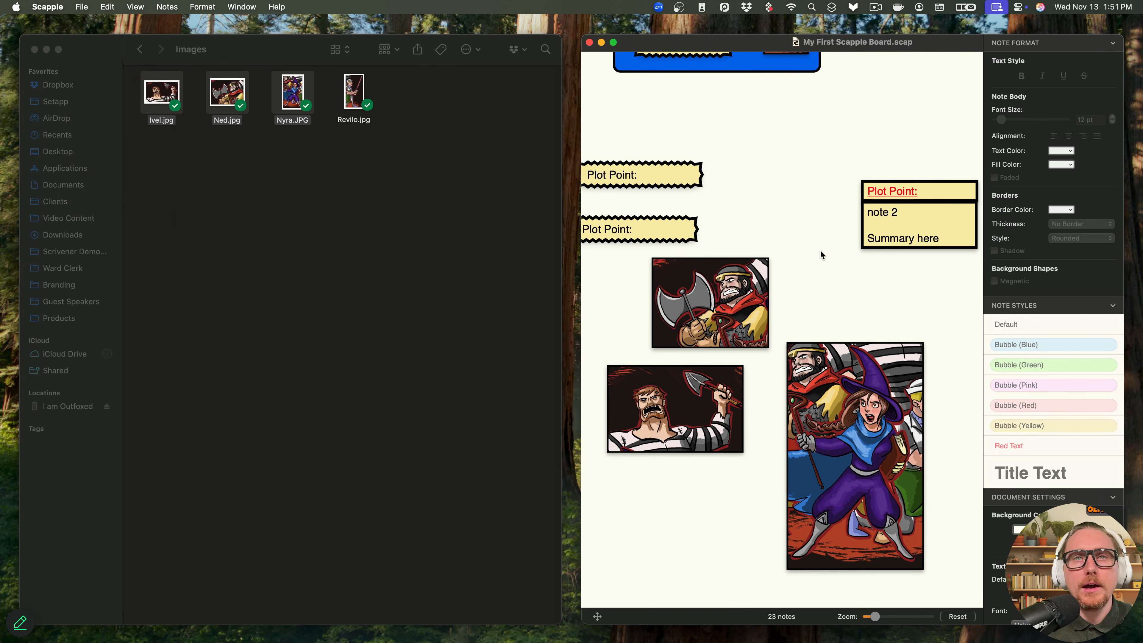
# - Zoom the board out slightly and look over its notes, pictures and blue shapes
pyautogui.scroll(3, 757, 352)
pyautogui.hscroll(4, 747, 346)
pyautogui.hscroll(-8, 745, 342)
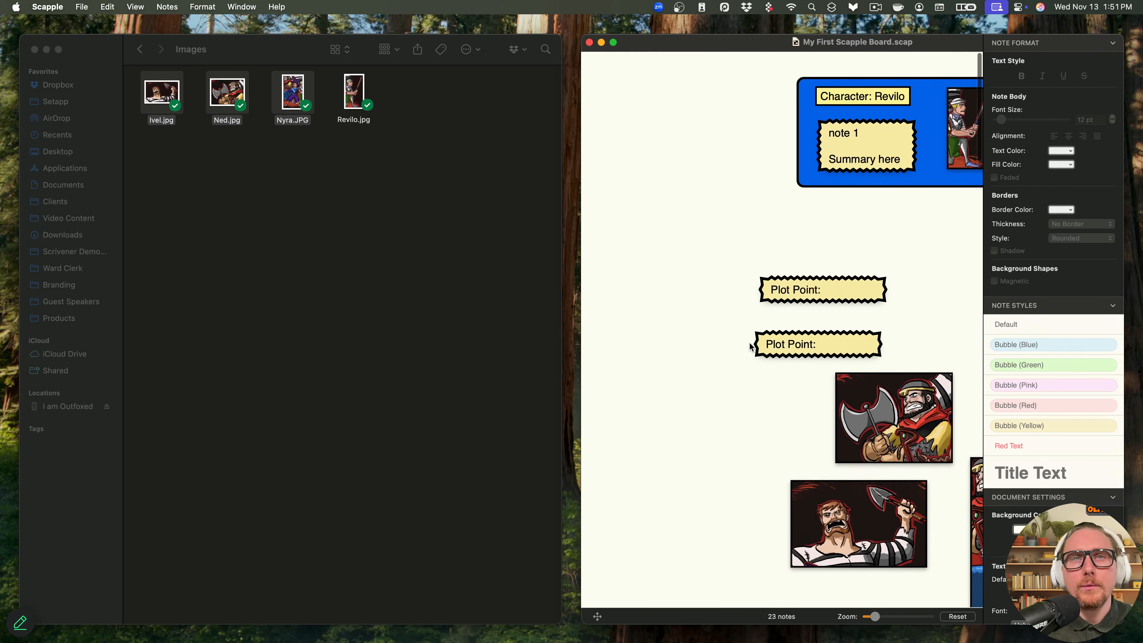
pyautogui.moveTo(875, 616); pyautogui.dragTo(869, 613)
pyautogui.hscroll(3, 801, 539)
pyautogui.hscroll(-5, 800, 539)
pyautogui.hscroll(-10, 824, 529)
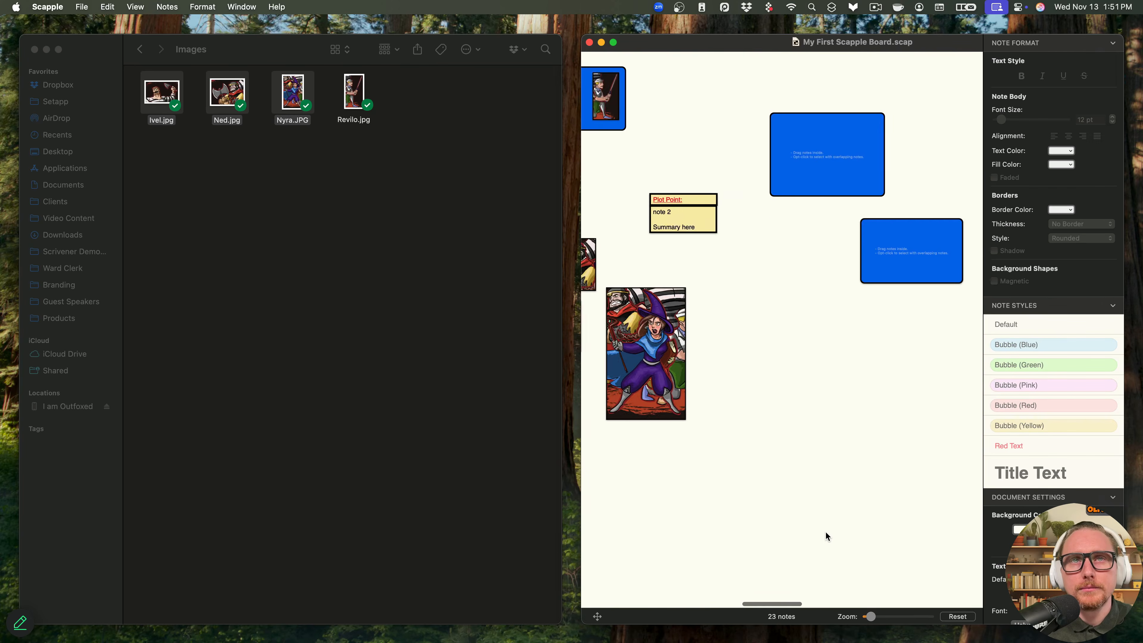
pyautogui.scroll(-1, 925, 520)
pyautogui.scroll(1, 926, 519)
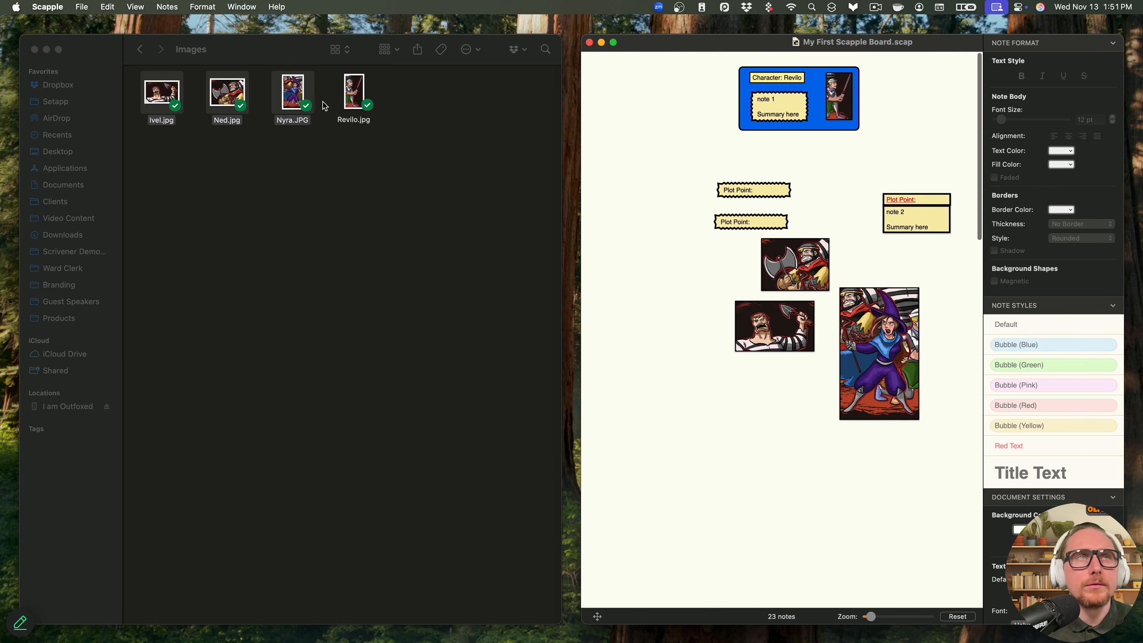
# - Duplicate the Revilo card with its contents below the pictures and delete the Revilo picture from the copy
pyautogui.click(308, 189)
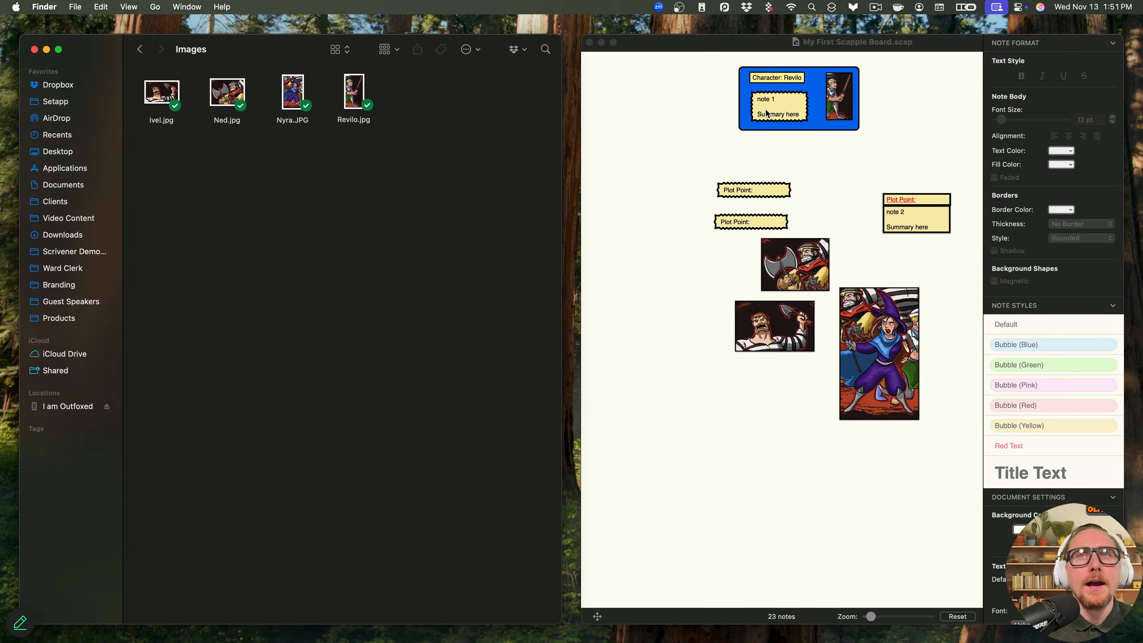
pyautogui.click(818, 130)
pyautogui.keyDown('alt'); pyautogui.moveTo(818, 129); pyautogui.dragTo(758, 476); pyautogui.keyUp('alt')
pyautogui.click(781, 449)
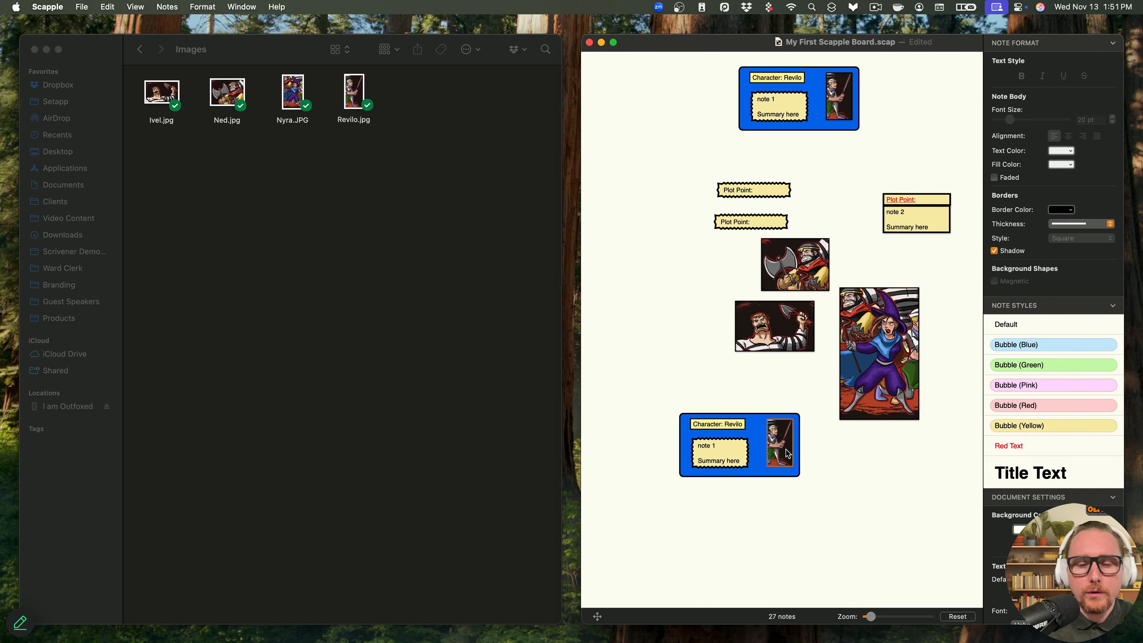
pyautogui.press('Delete')
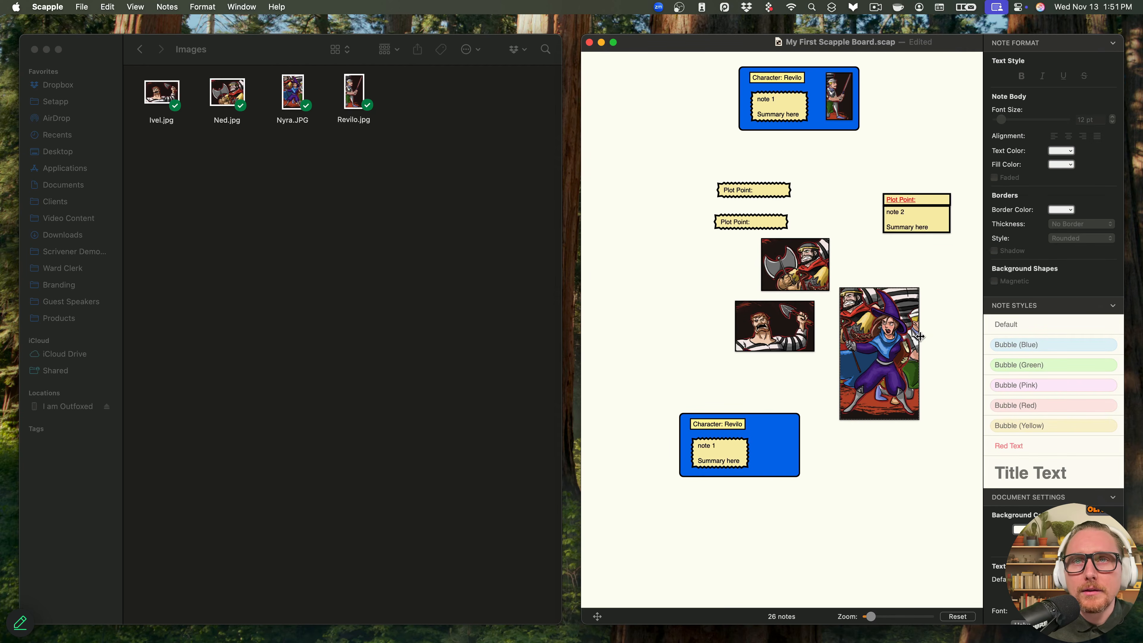
# - Shrink the Nyra picture into the copied card, move that card beside the Revilo card, and duplicate it just below
pyautogui.moveTo(920, 337); pyautogui.dragTo(880, 340)
pyautogui.moveTo(877, 340); pyautogui.dragTo(649, 216)
pyautogui.press('alt')
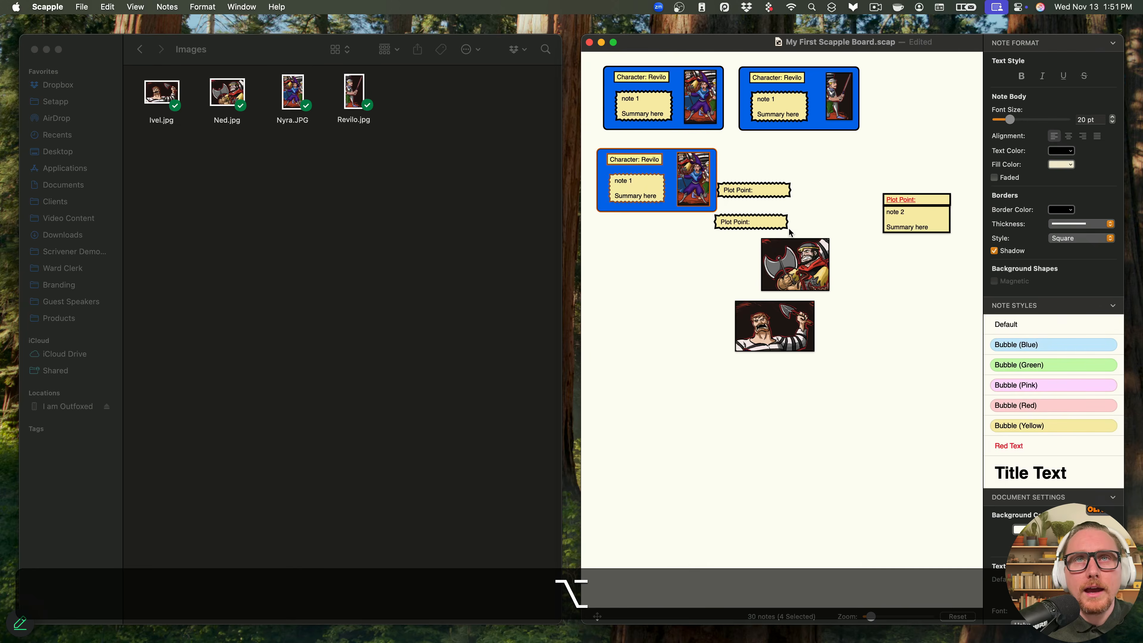
# - Move the two Plot Point notes aside, shift the lower card slightly, and delete the Nyra picture from it
pyautogui.moveTo(742, 199); pyautogui.dragTo(798, 174)
pyautogui.moveTo(671, 206)
pyautogui.mouseDown()
pyautogui.moveTo(685, 217)
pyautogui.moveTo(679, 208)
pyautogui.mouseUp()
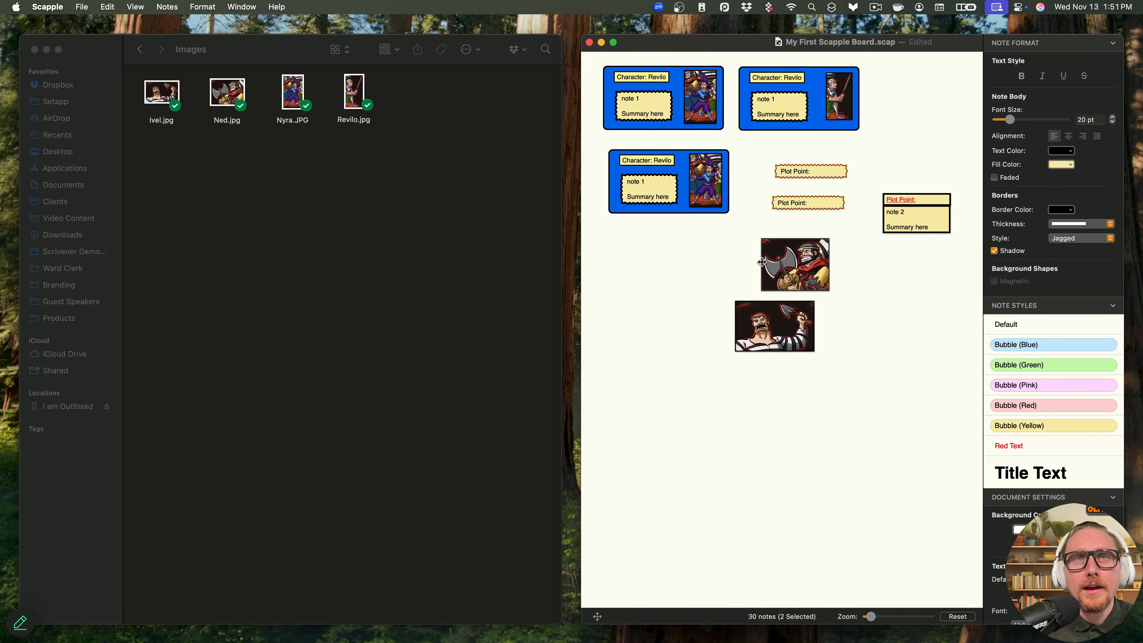
pyautogui.click(697, 185)
pyautogui.press('BackSpace')
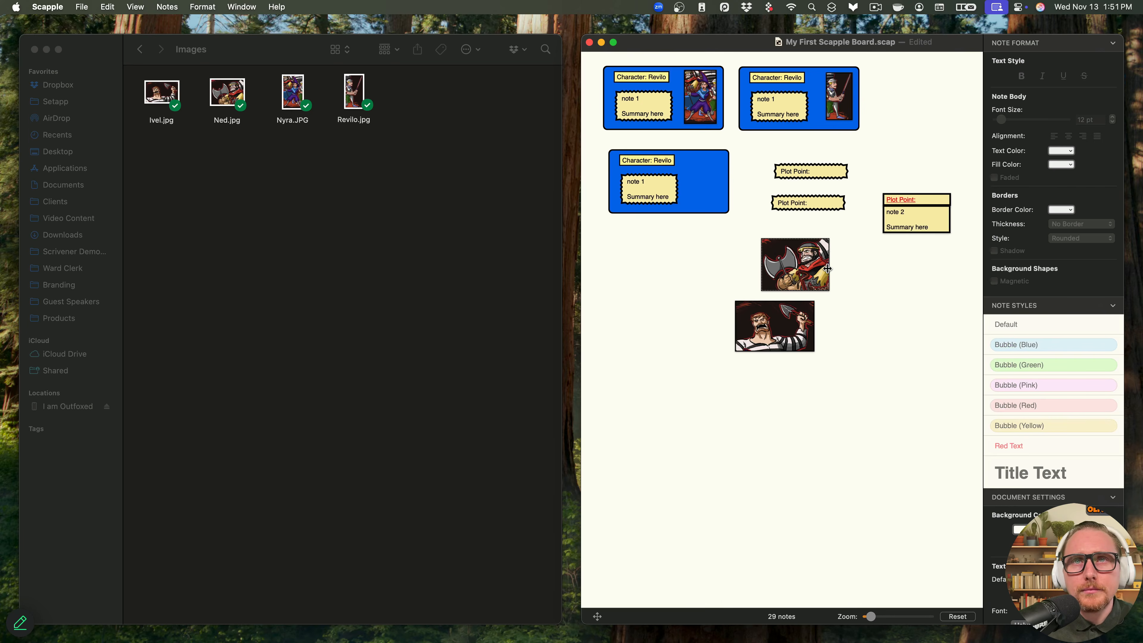
# - Shrink the Ned picture into the lower card, widen the card around it, and move the Ivel picture closer
pyautogui.moveTo(827, 269); pyautogui.dragTo(735, 204)
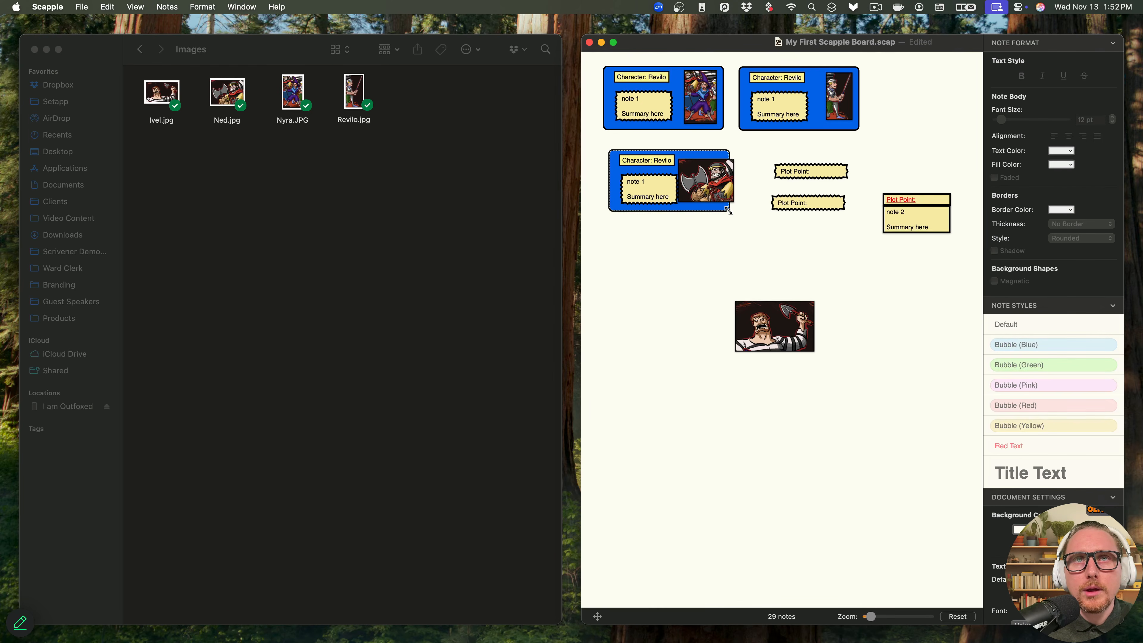
pyautogui.click(748, 245)
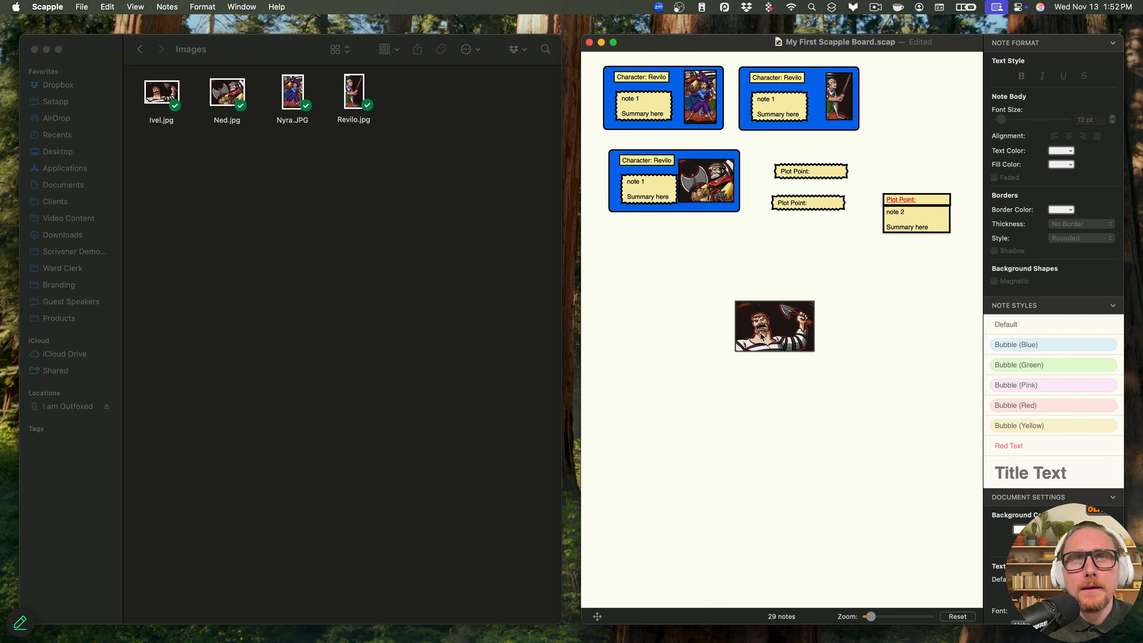
pyautogui.moveTo(760, 333); pyautogui.dragTo(691, 320)
pyautogui.moveTo(651, 184); pyautogui.dragTo(651, 241)
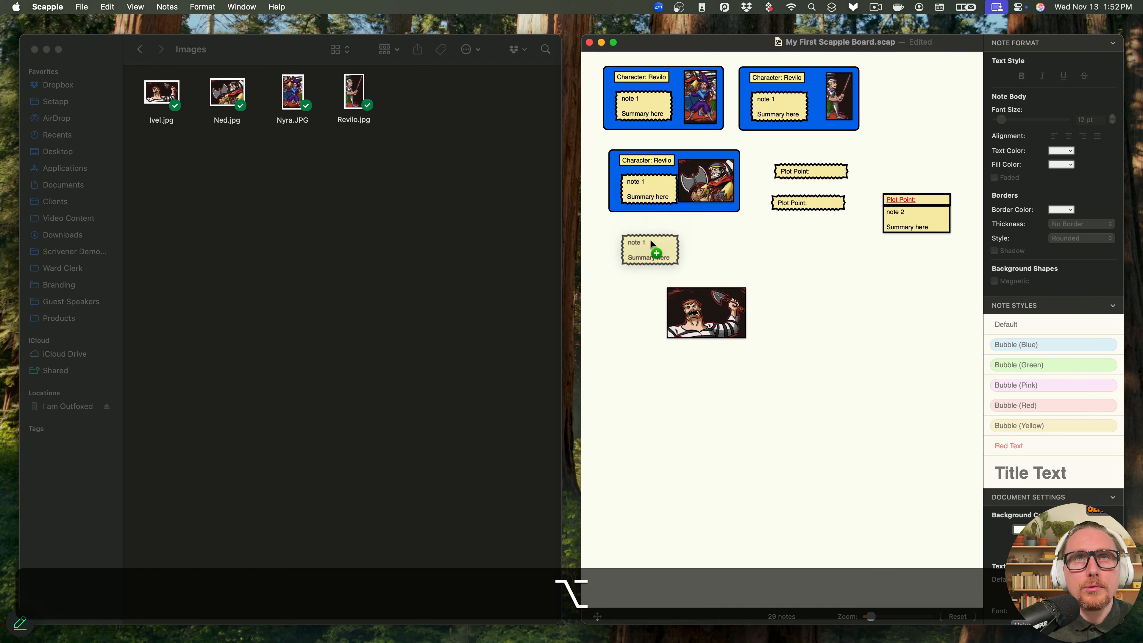
pyautogui.moveTo(654, 189); pyautogui.dragTo(654, 182)
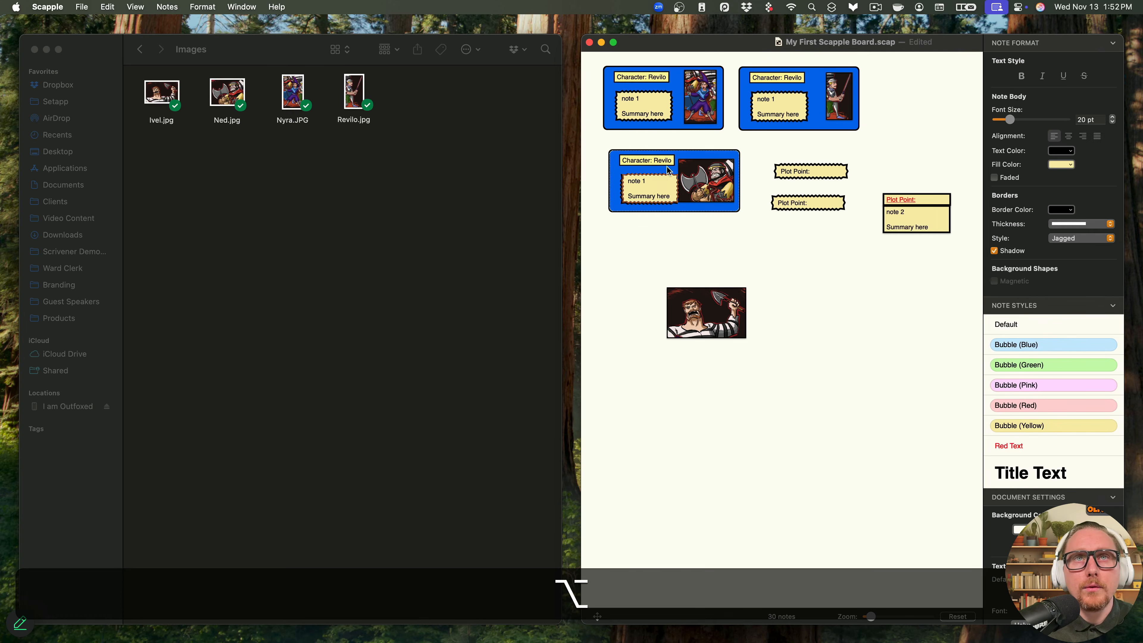
pyautogui.press('super+z')
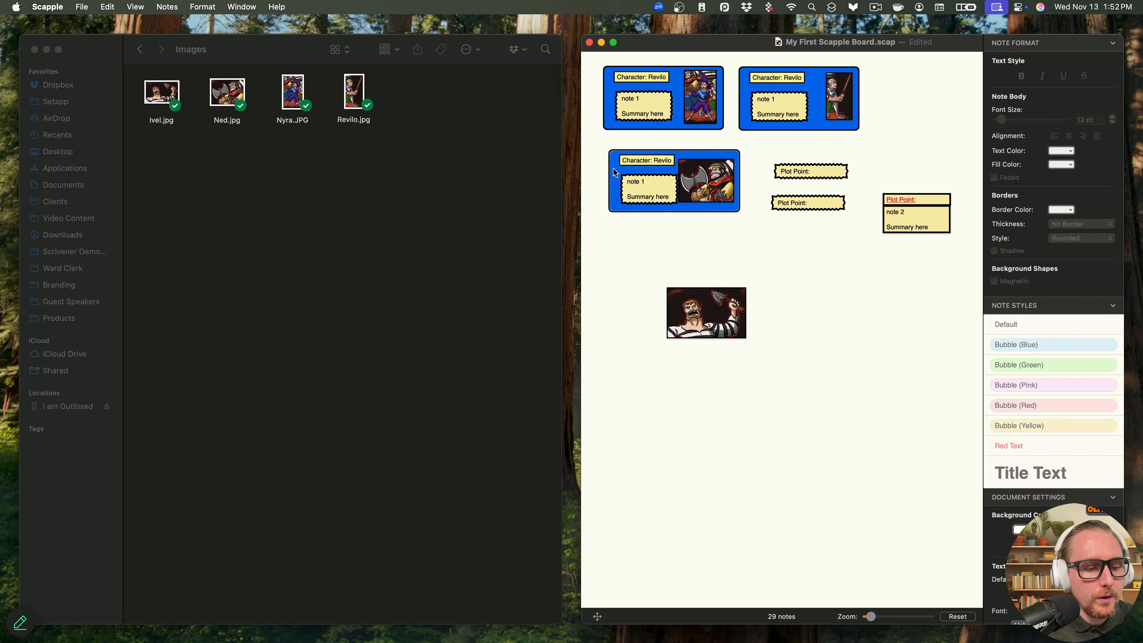
# - Duplicate the Ned card directly below and replace the copy's picture with a shrunken Ivel picture
pyautogui.moveTo(614, 168); pyautogui.dragTo(614, 240)
pyautogui.click(714, 266)
pyautogui.press('BackSpace')
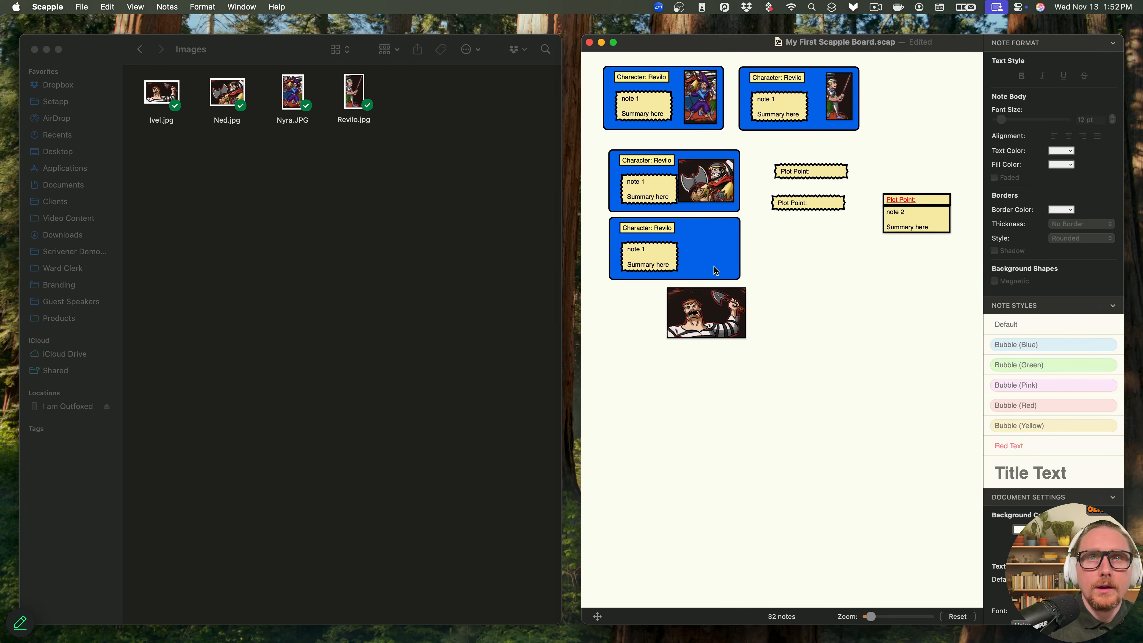
pyautogui.moveTo(746, 310); pyautogui.dragTo(713, 248)
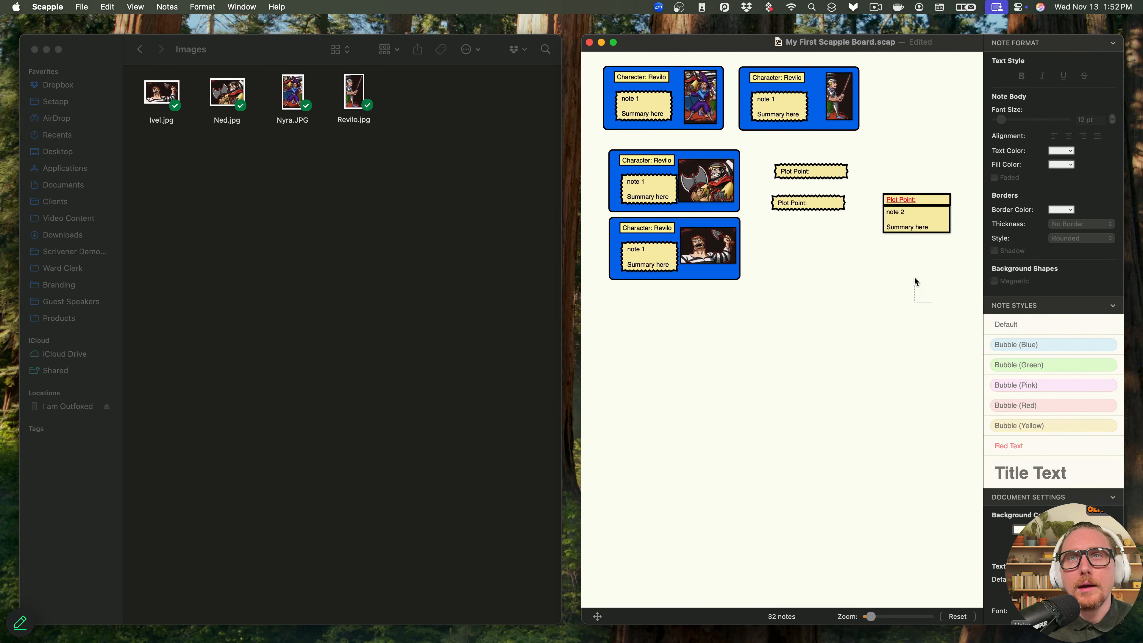
# - Delete the loose Plot Point notes and the note 2 stack, and move the Ivel card beside the Ned card
pyautogui.moveTo(931, 301); pyautogui.dragTo(774, 176)
pyautogui.press('BackSpace')
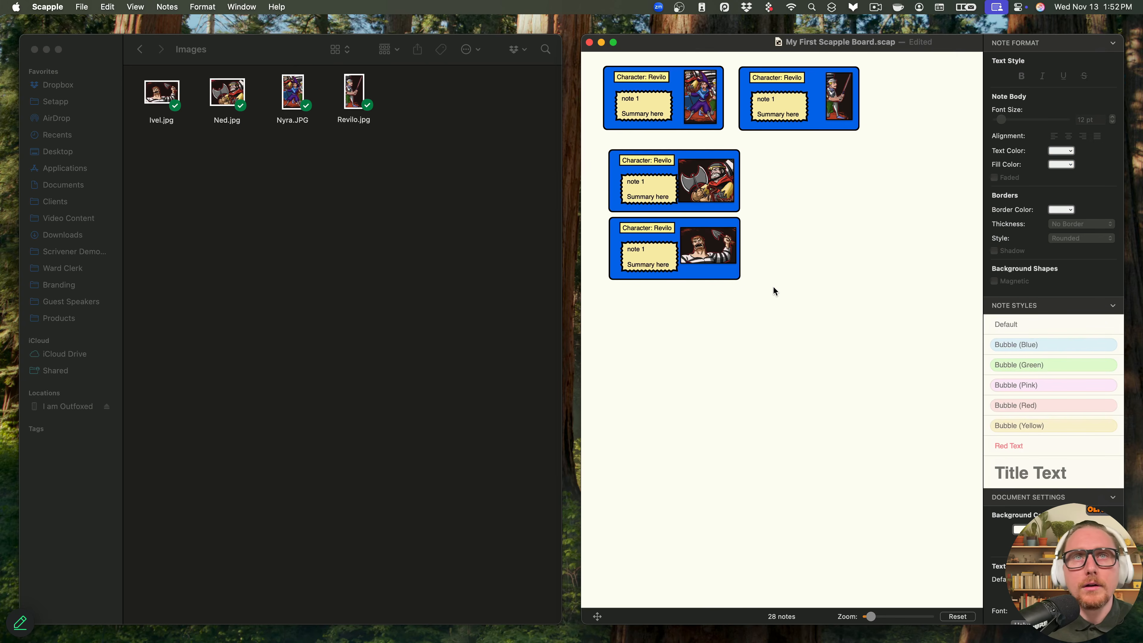
pyautogui.moveTo(686, 223); pyautogui.dragTo(837, 159)
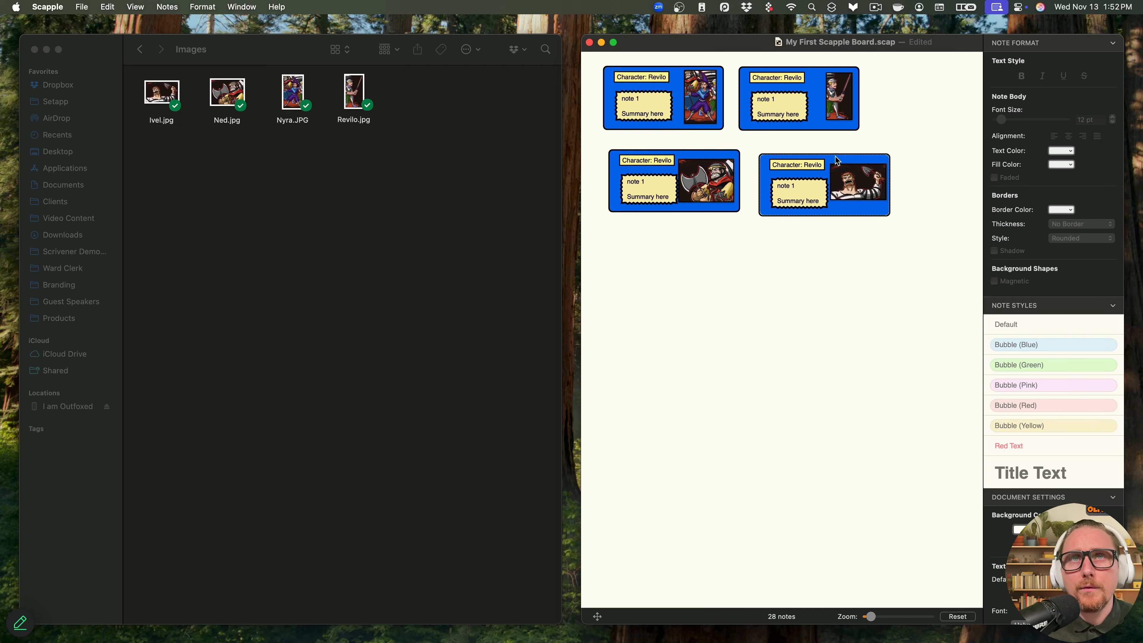
# - Apply the Bubble (Yellow) style to the background shape of the Ivel card
pyautogui.click(818, 176)
pyautogui.click(817, 170)
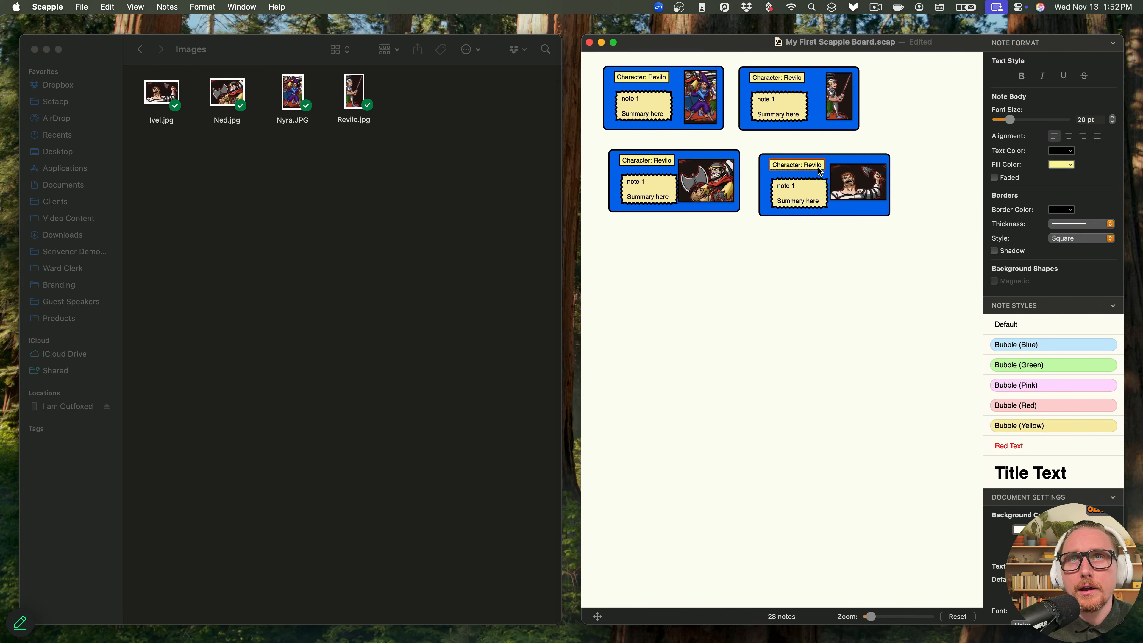
pyautogui.click(862, 229)
pyautogui.click(796, 164)
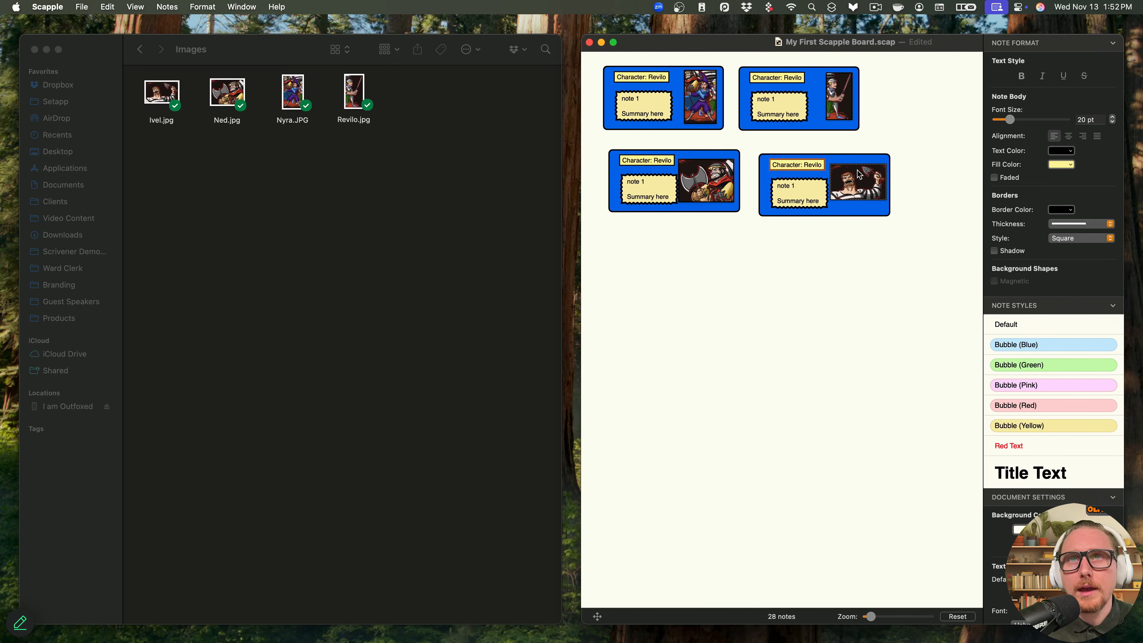
pyautogui.click(861, 209)
pyautogui.click(1029, 426)
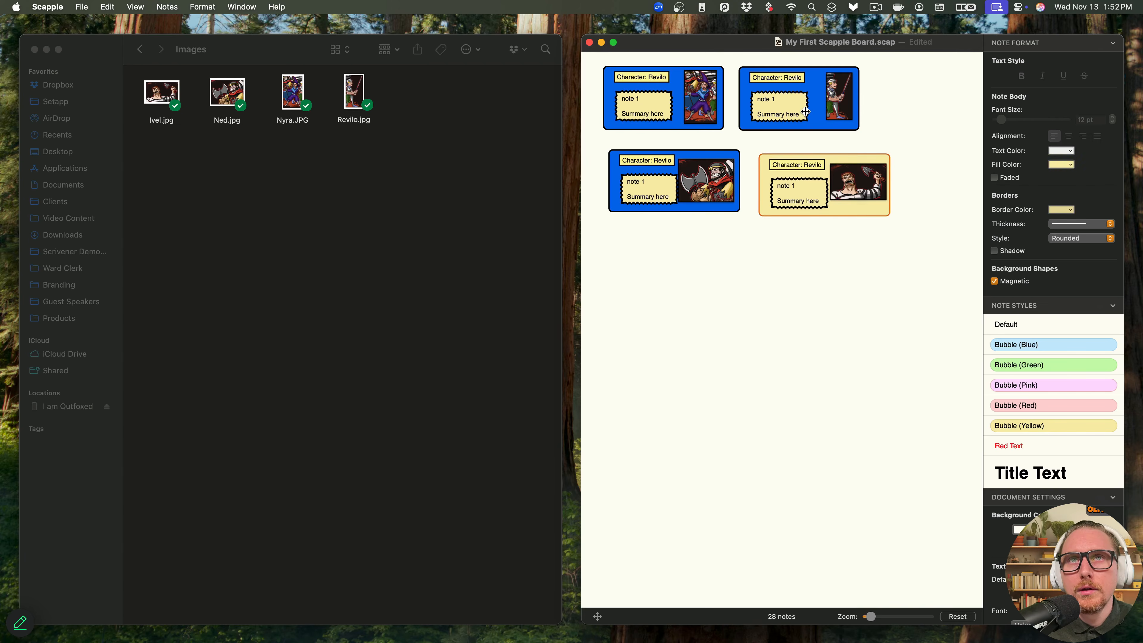
# - Apply the Bubble (Green) style to the summary note and the character title note on the Ivel card
pyautogui.click(1026, 365)
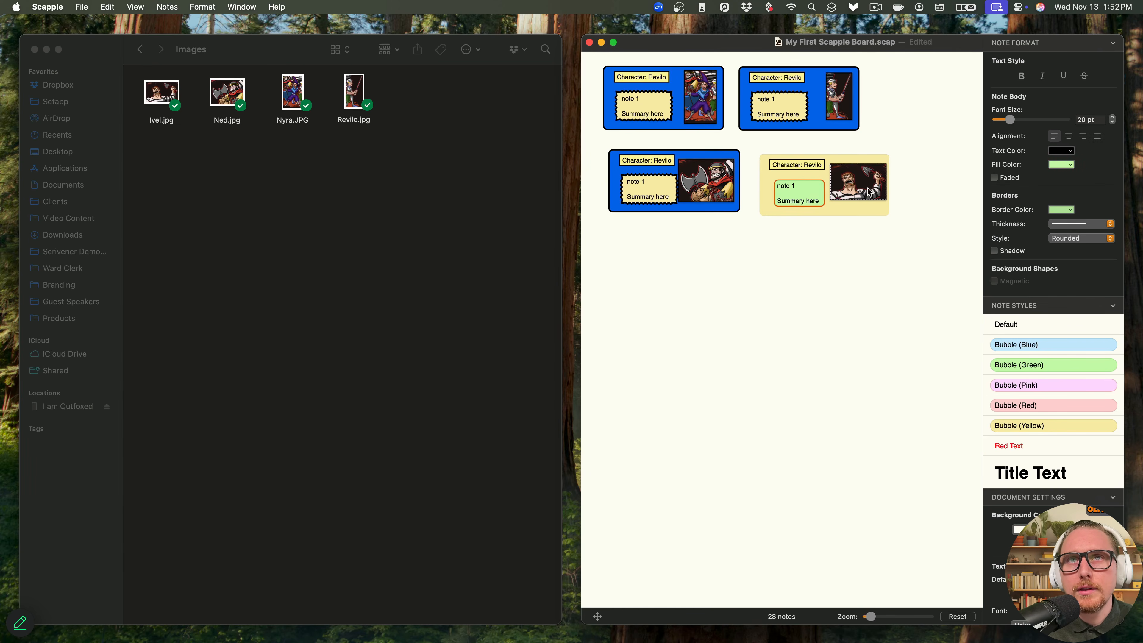
pyautogui.click(821, 168)
pyautogui.click(1018, 368)
pyautogui.click(845, 281)
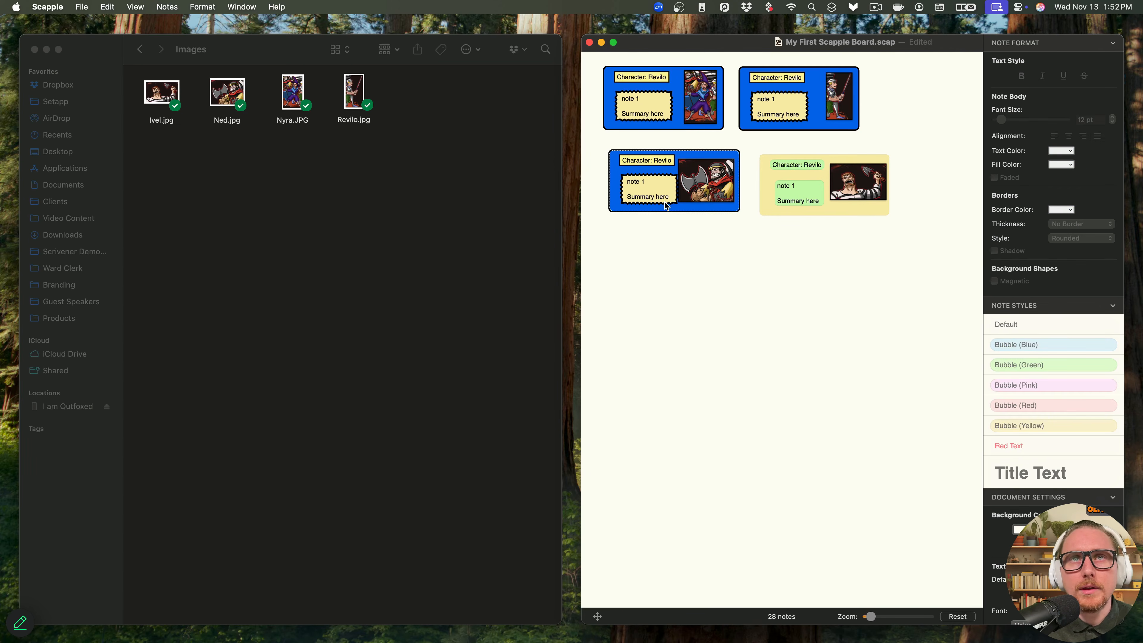
# - Apply the Bubble (Red) style to the background shape of the Ned card
pyautogui.click(708, 205)
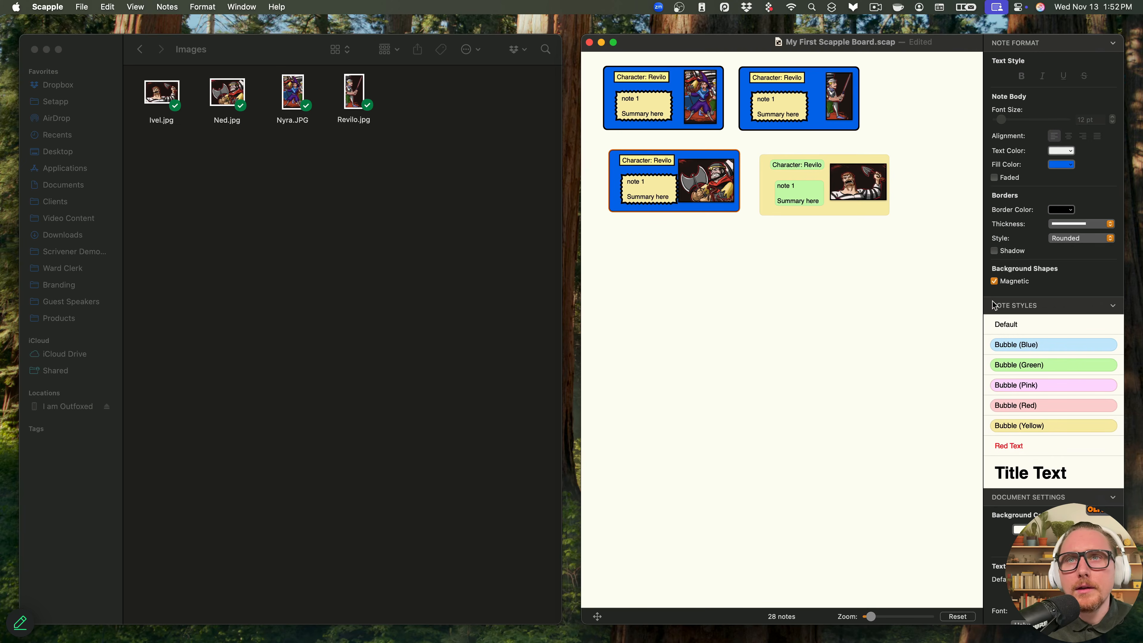
pyautogui.click(1037, 412)
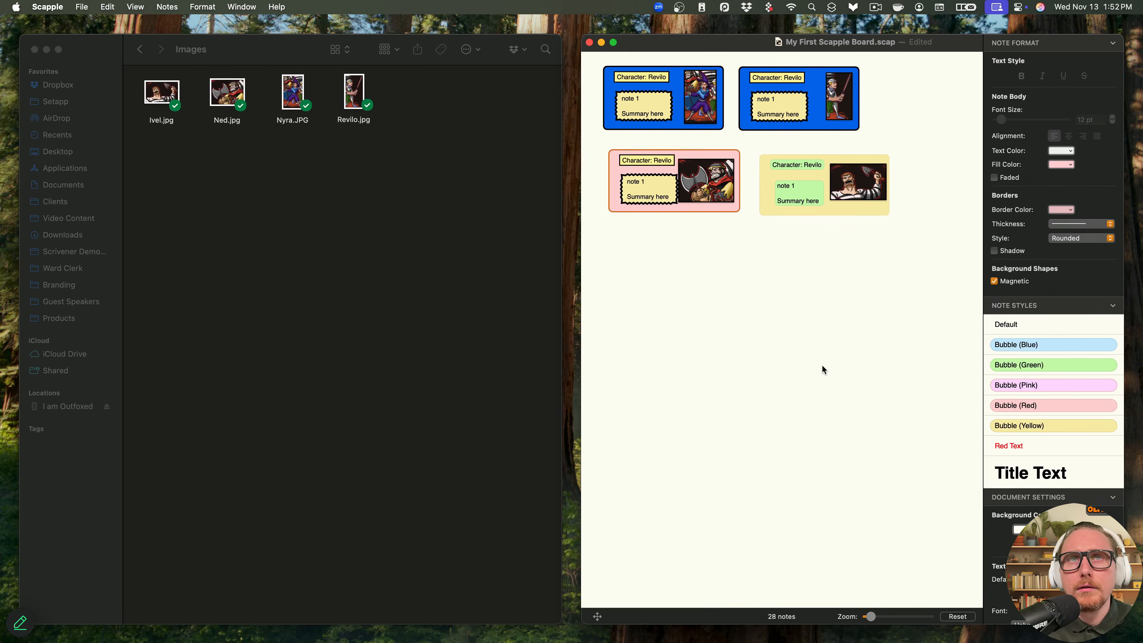
pyautogui.click(711, 225)
pyautogui.click(825, 129)
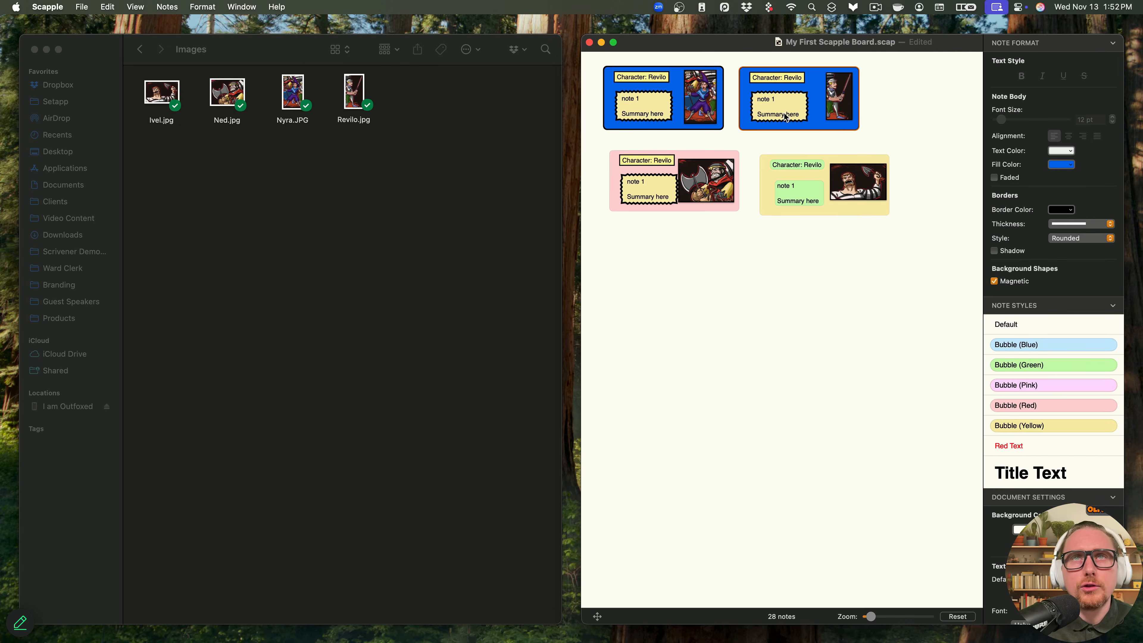
# - Give the yellow Ivel card's background shape a thicker border and set the border color to black
pyautogui.click(876, 207)
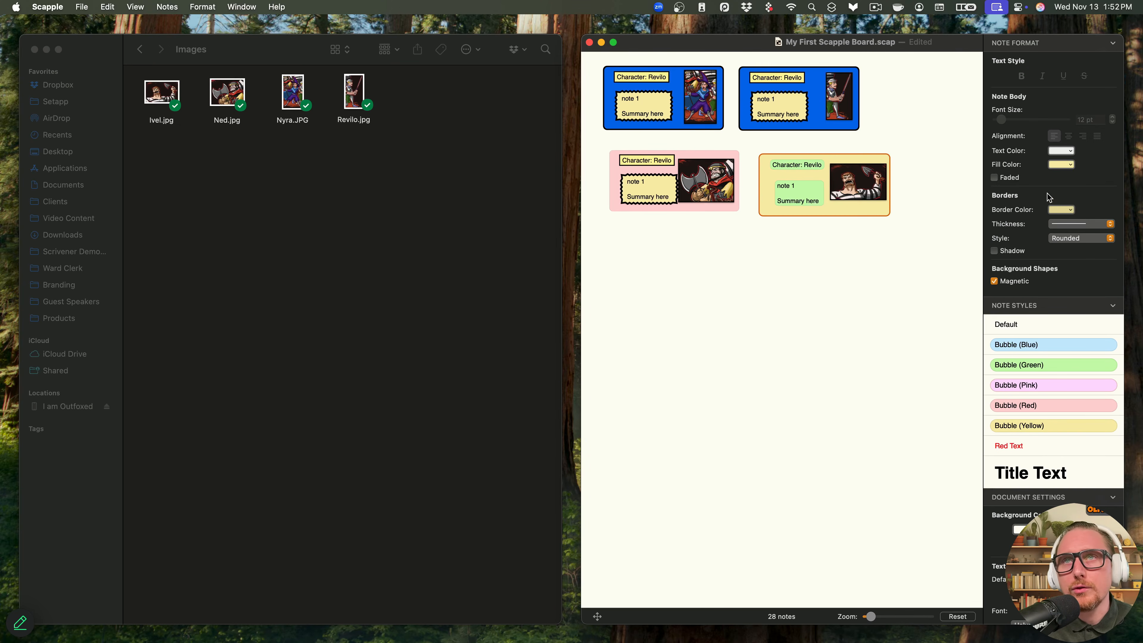
pyautogui.click(1067, 224)
pyautogui.click(1082, 265)
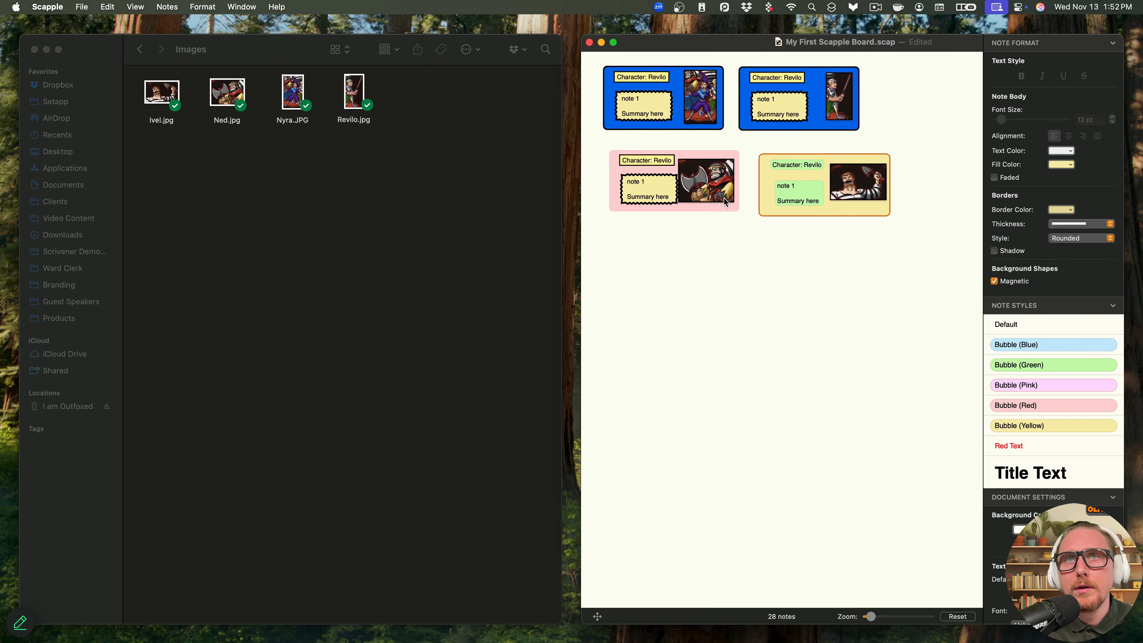
pyautogui.click(711, 205)
pyautogui.click(834, 215)
pyautogui.click(1065, 209)
pyautogui.click(1025, 233)
pyautogui.click(894, 240)
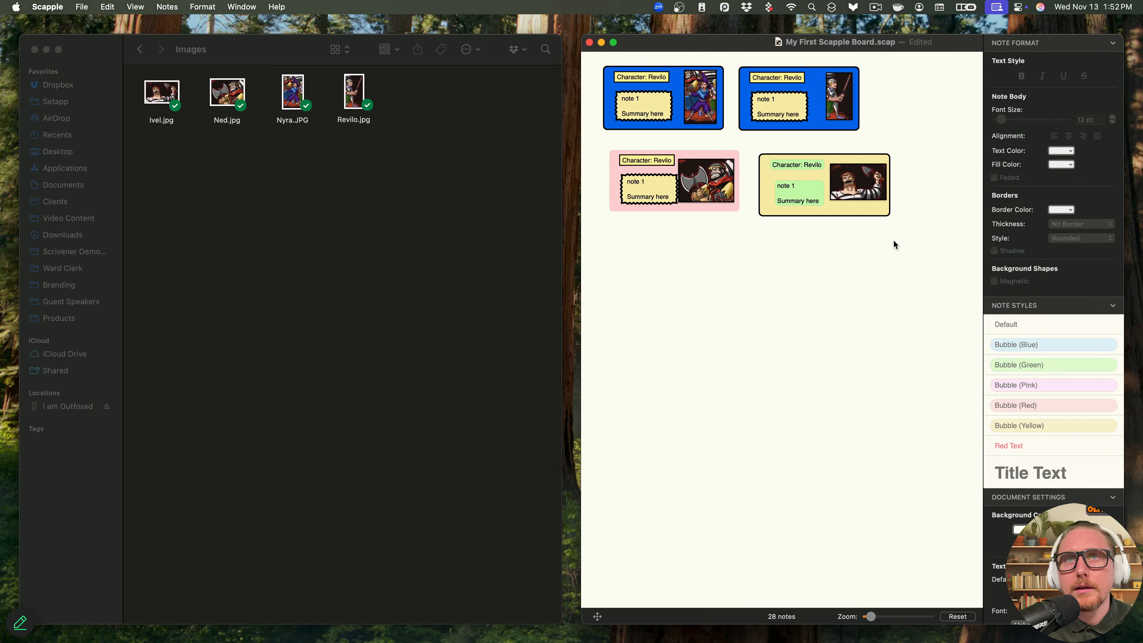
# - Change the title note on the yellow card to "Character: Ivel"
pyautogui.click(721, 207)
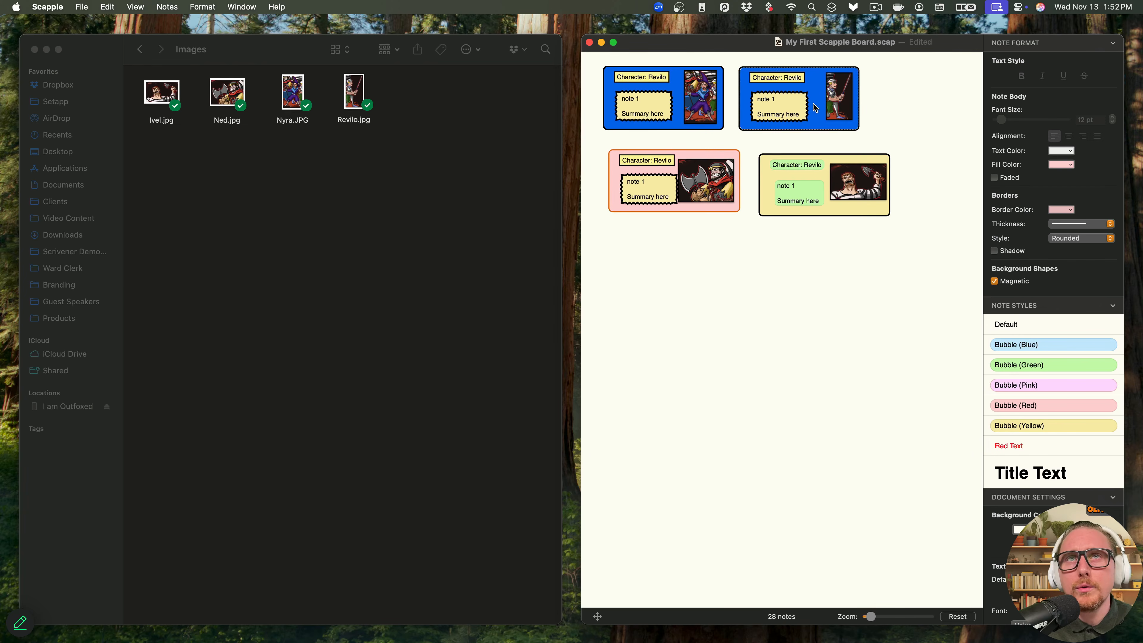
pyautogui.click(808, 125)
pyautogui.click(815, 166)
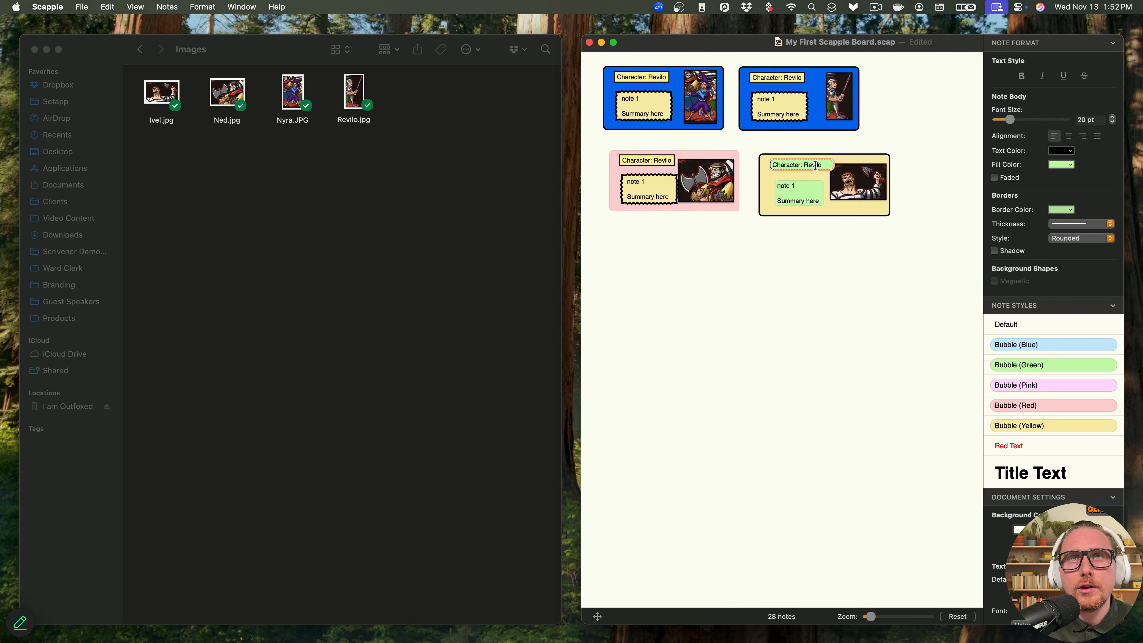
pyautogui.doubleClick(815, 165)
pyautogui.click(817, 167)
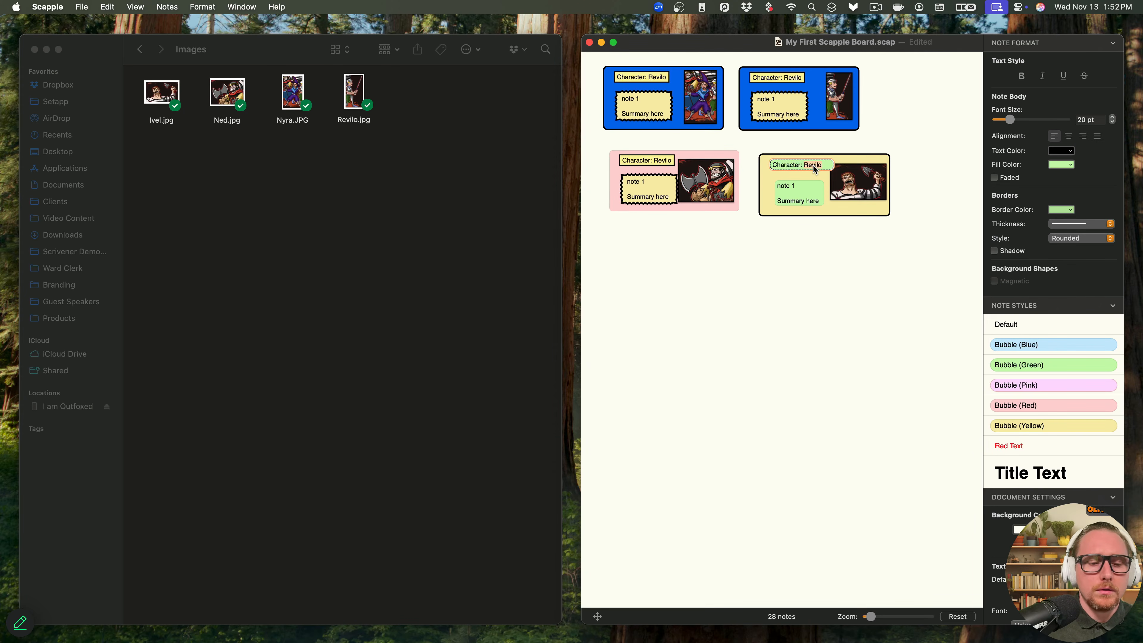
pyautogui.doubleClick(815, 166)
pyautogui.write('Ivel')
pyautogui.click(785, 249)
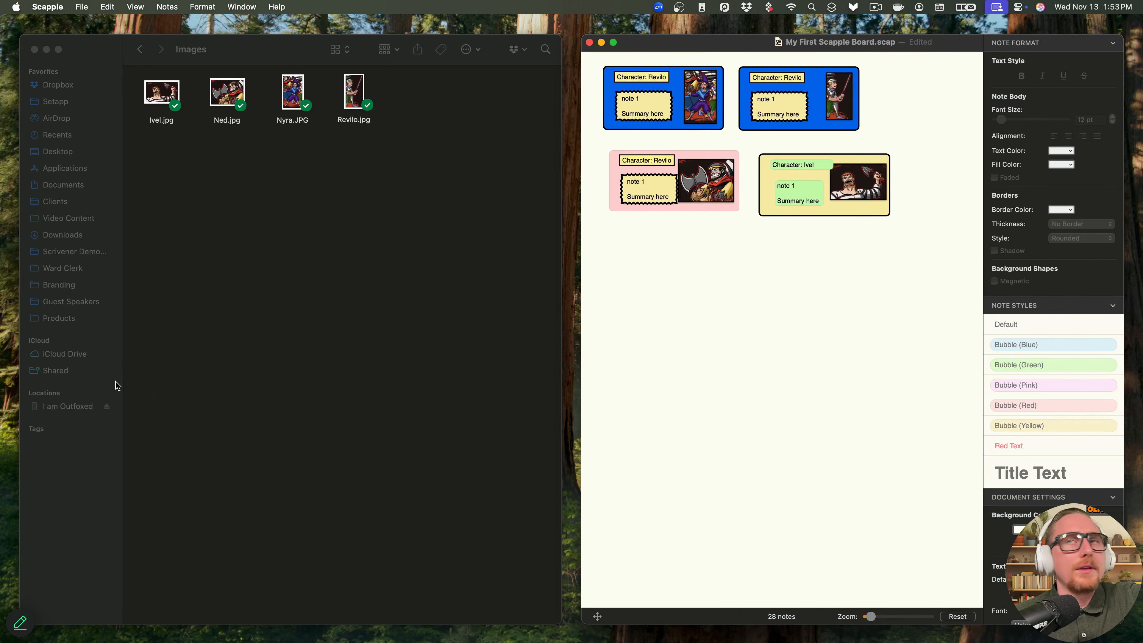
# - Show the board in full screen and look through the General, New Notes and New Shapes preferences
pyautogui.click(614, 43)
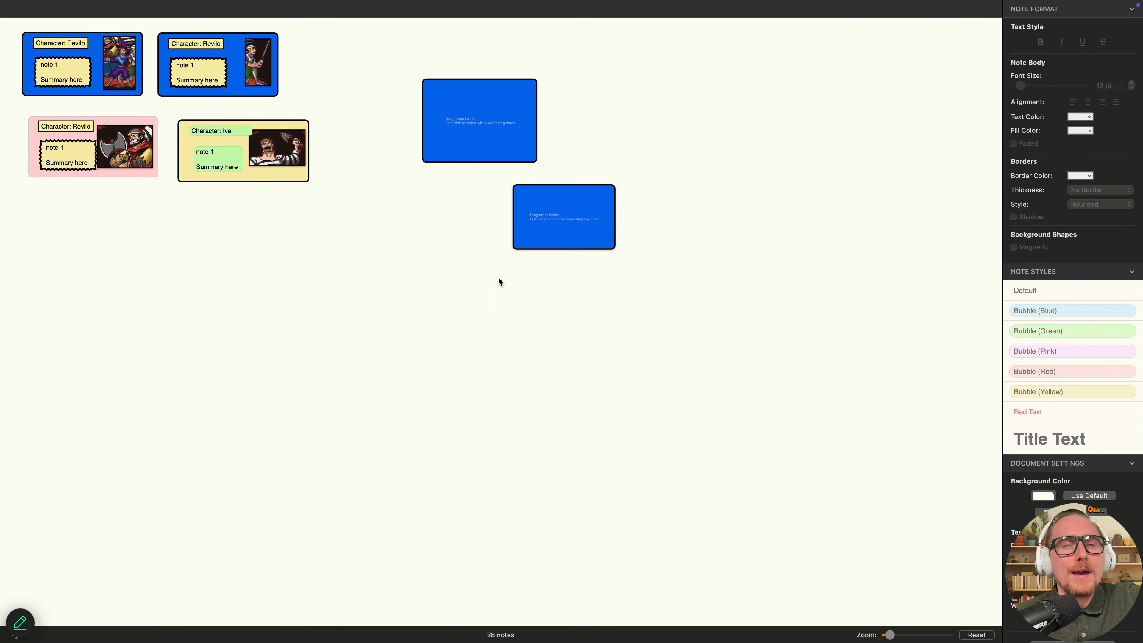
pyautogui.moveTo(158, 5)
pyautogui.click(60, 7)
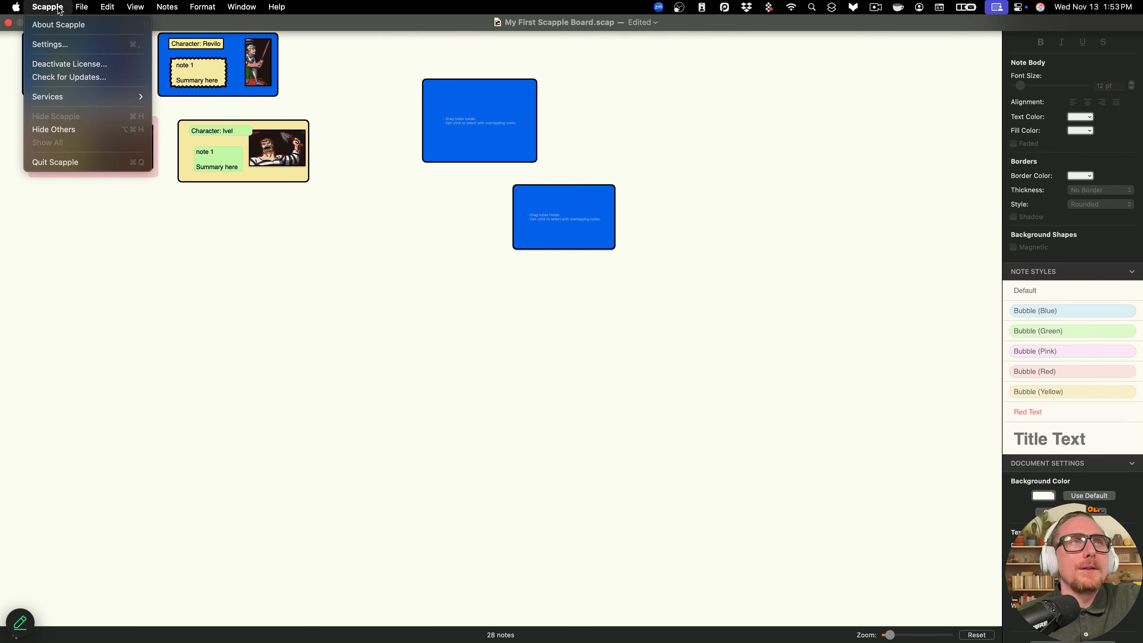
pyautogui.click(72, 44)
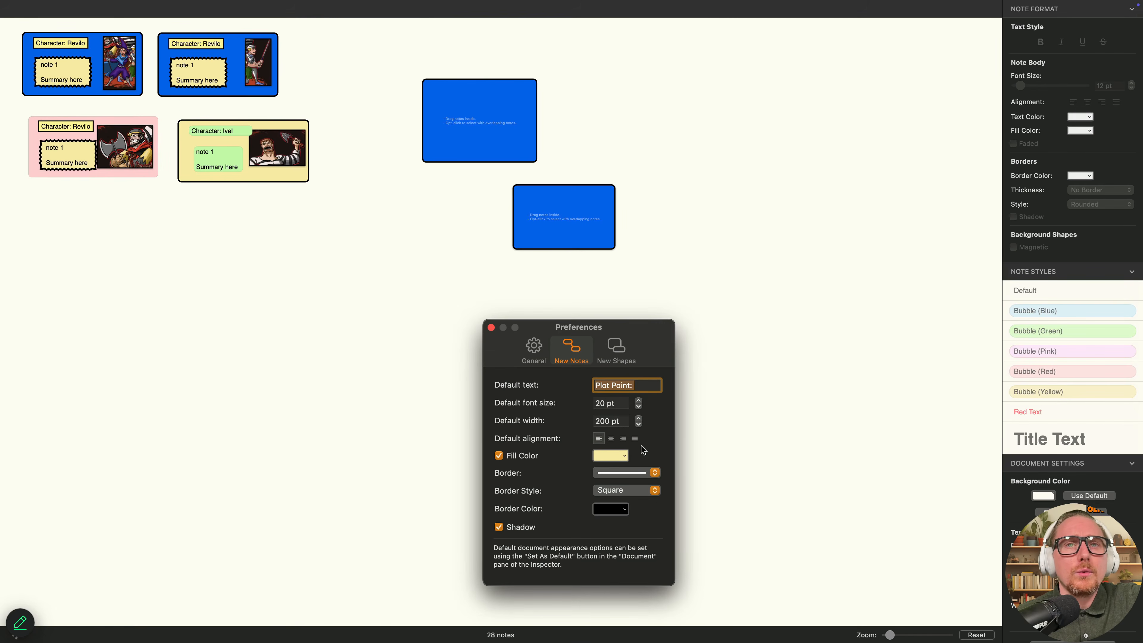
pyautogui.click(533, 349)
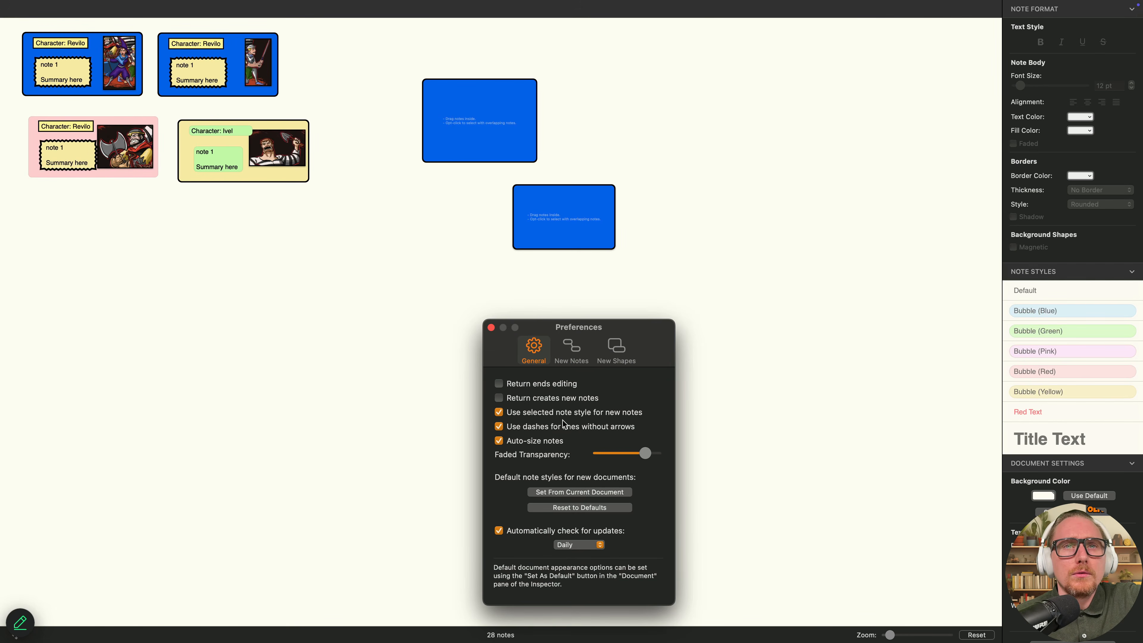
pyautogui.click(570, 349)
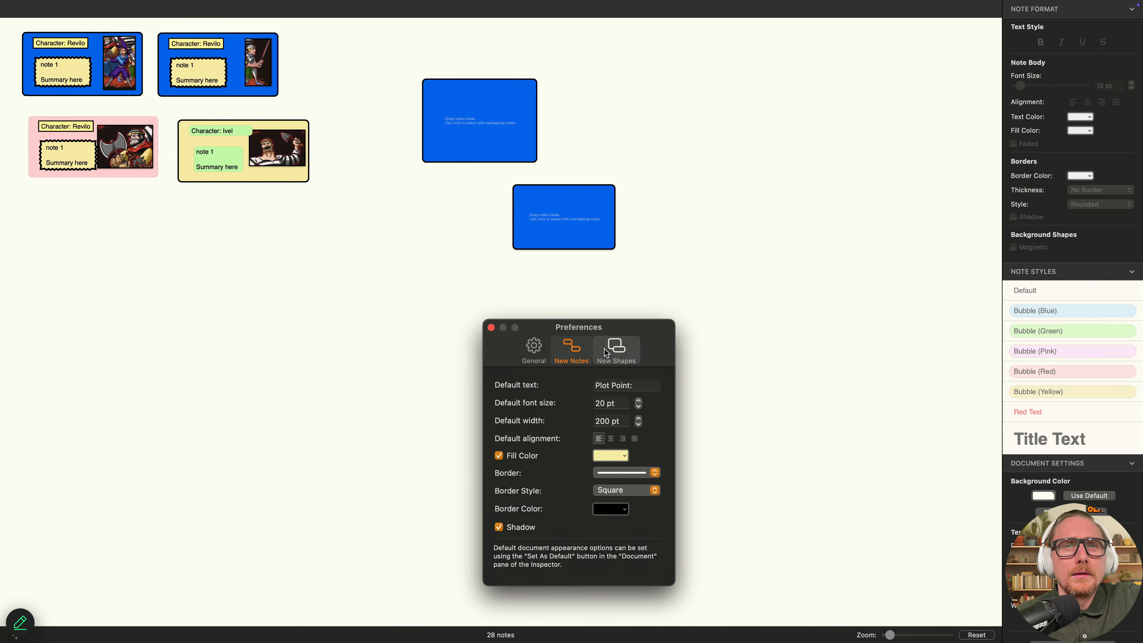
pyautogui.click(616, 349)
pyautogui.click(540, 355)
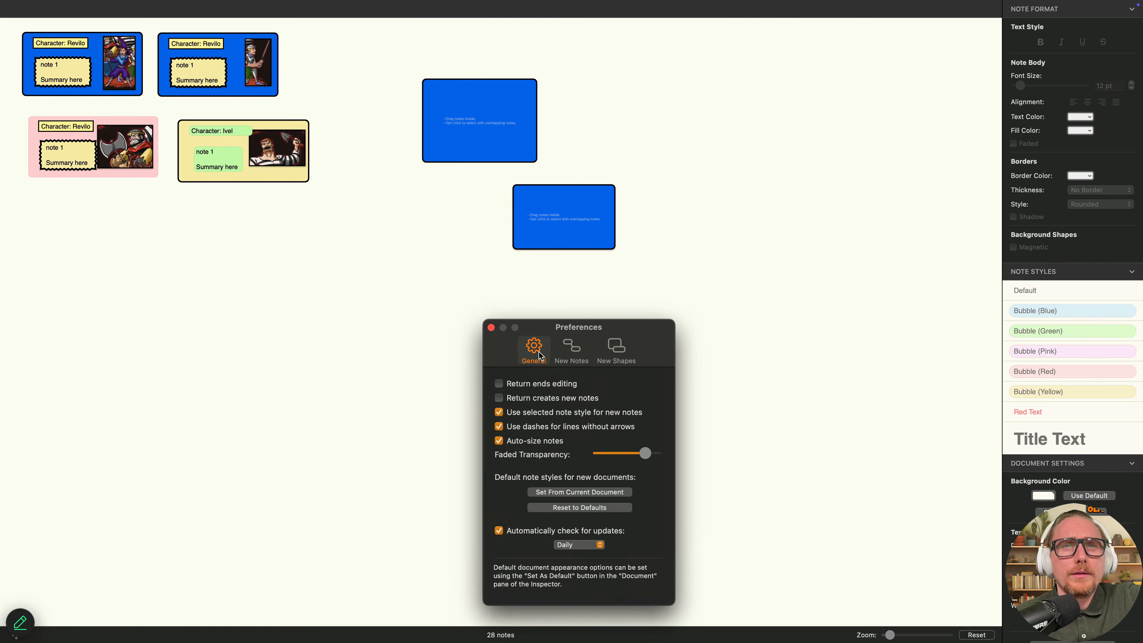
pyautogui.click(491, 328)
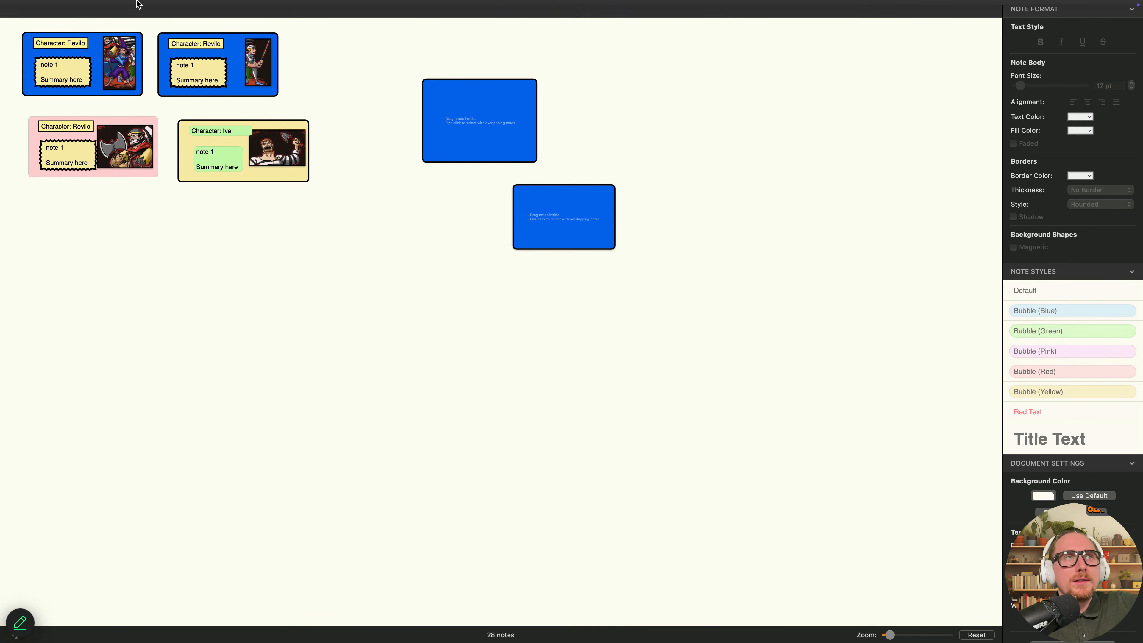
pyautogui.moveTo(138, 3)
pyautogui.click(48, 7)
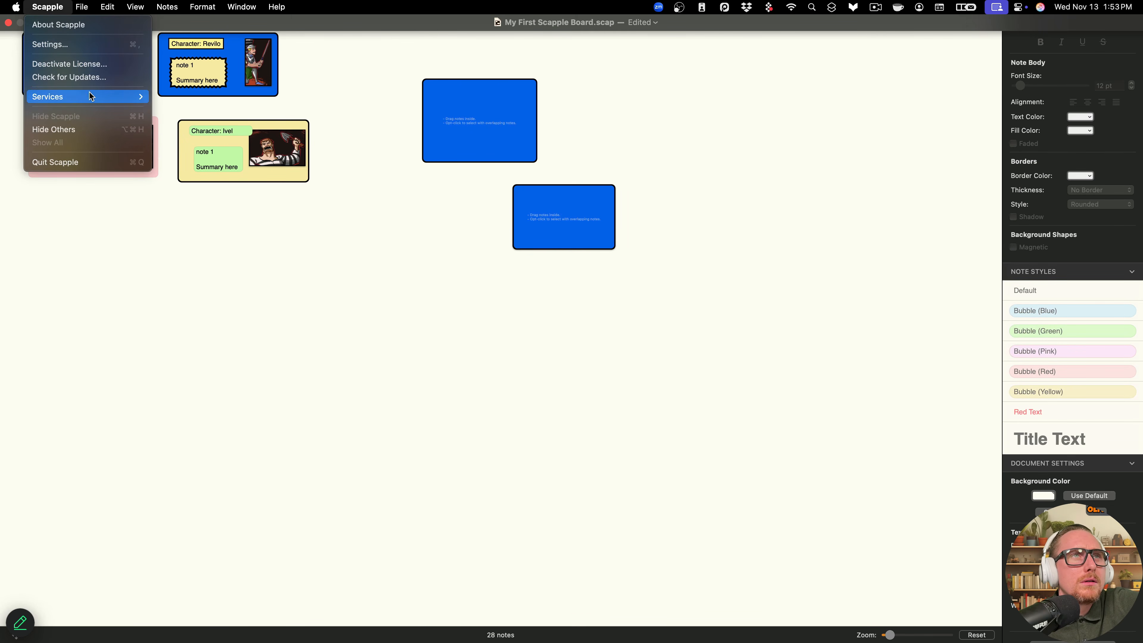
pyautogui.moveTo(86, 8)
pyautogui.click(350, 7)
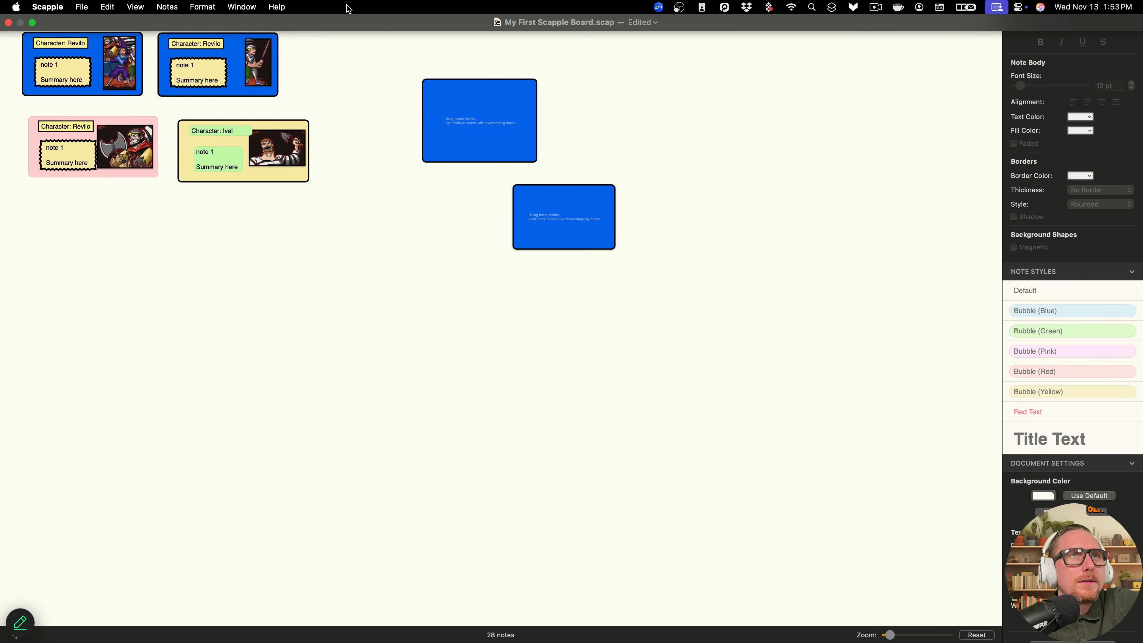
pyautogui.click(275, 6)
pyautogui.press('shift')
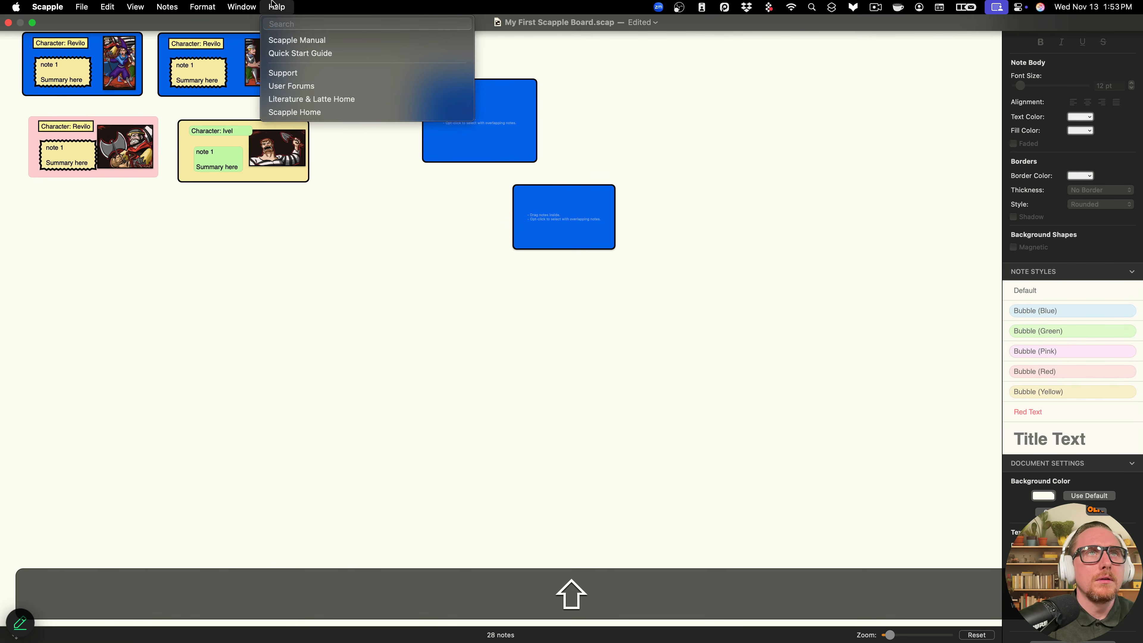
pyautogui.hotkey('shift', 'BackSpace')
pyautogui.write('T')
pyautogui.press('BackSpace')
pyautogui.press('BackSpace')
pyautogui.press('BackSpace')
pyautogui.press('BackSpace')
pyautogui.press('BackSpace')
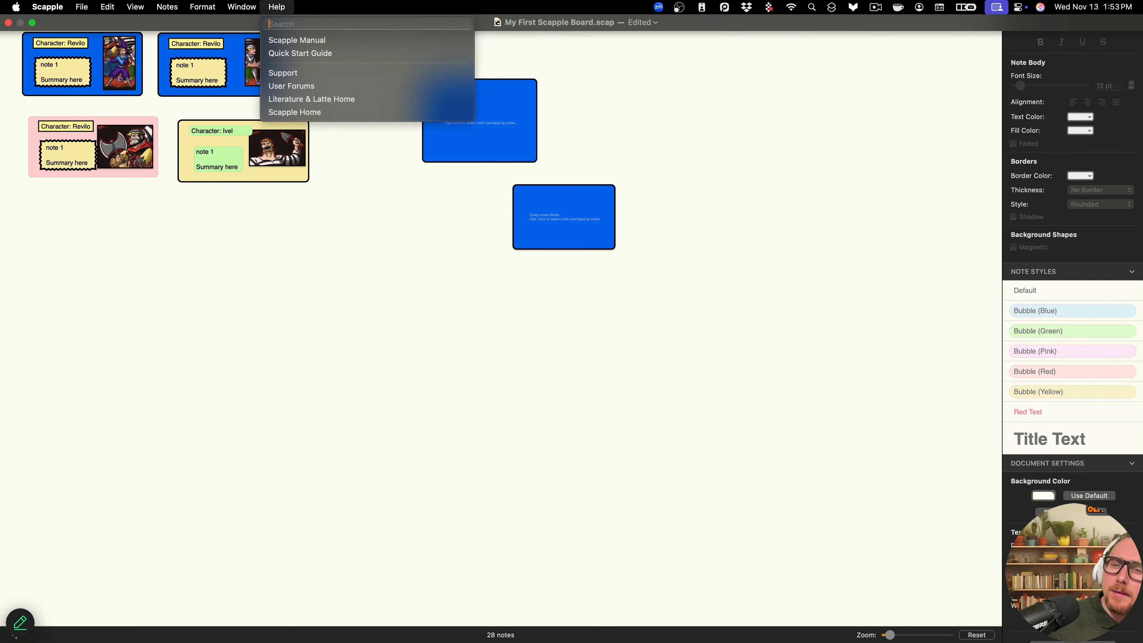
pyautogui.click(539, 137)
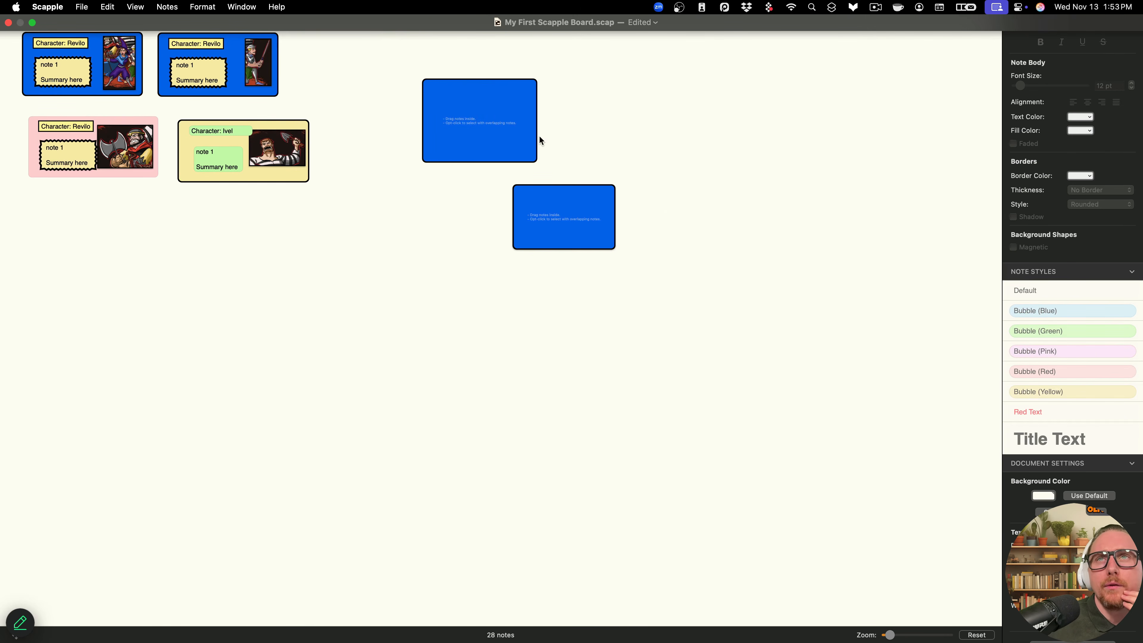
# - Exit full screen so the board sits beside the file window, and switch to the Finder Images folder
pyautogui.click(31, 22)
pyautogui.press('super+space')
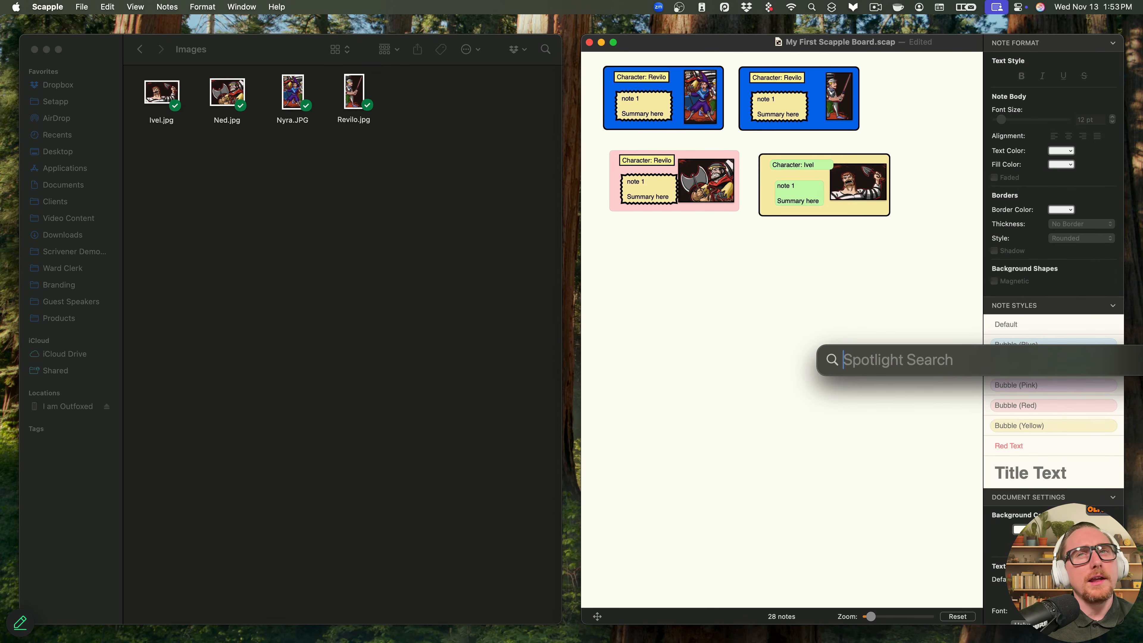
pyautogui.press('Escape')
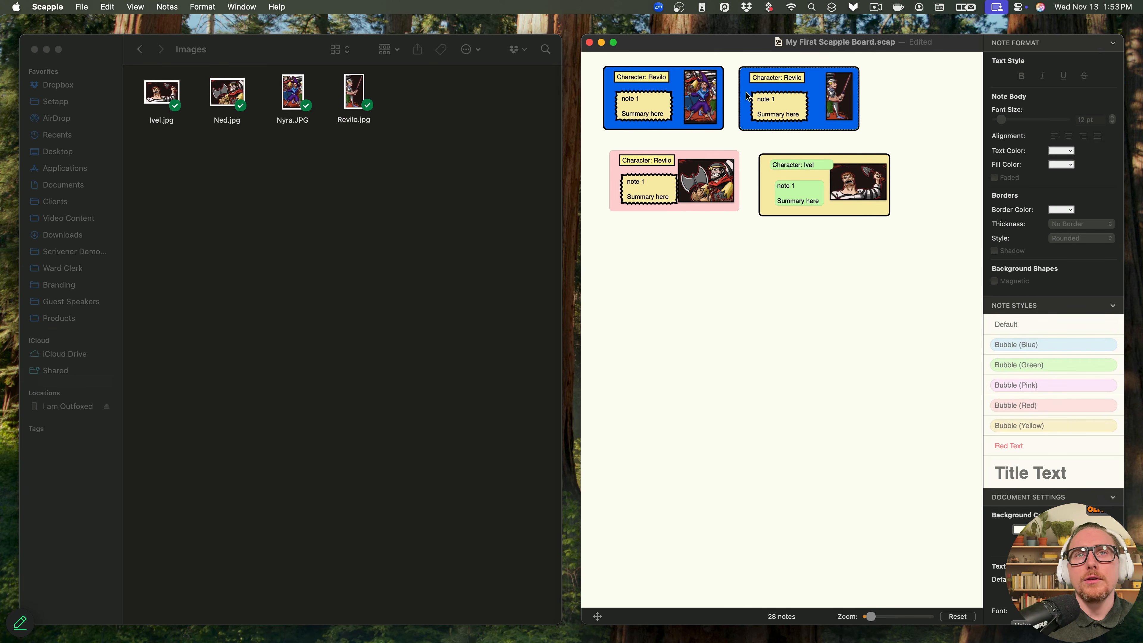
pyautogui.click(345, 200)
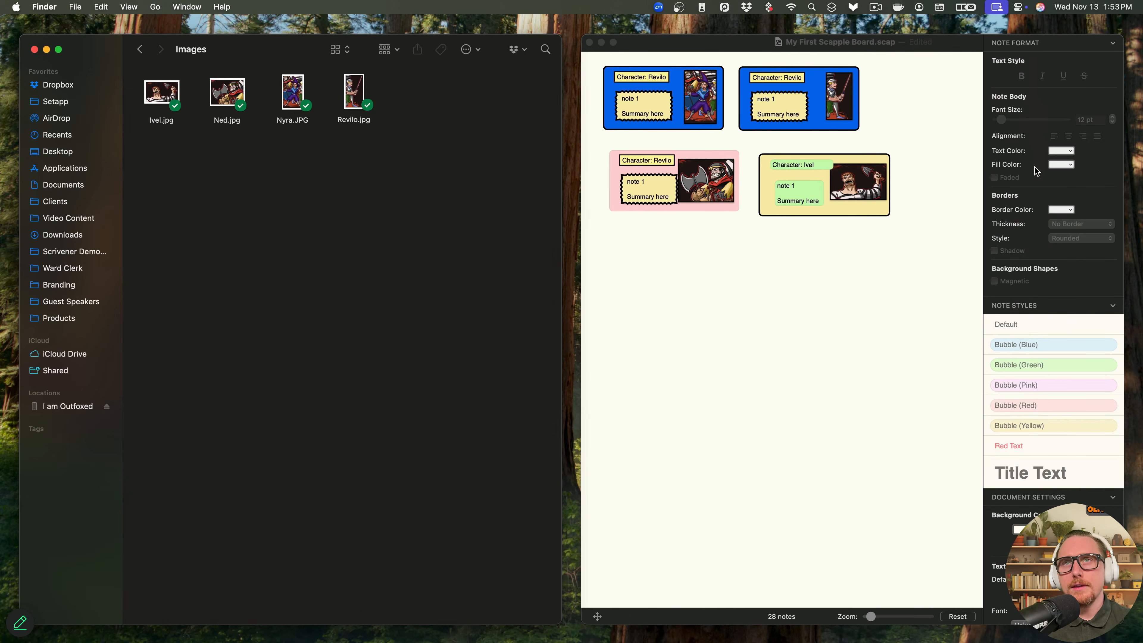
pyautogui.click(869, 50)
pyautogui.click(393, 165)
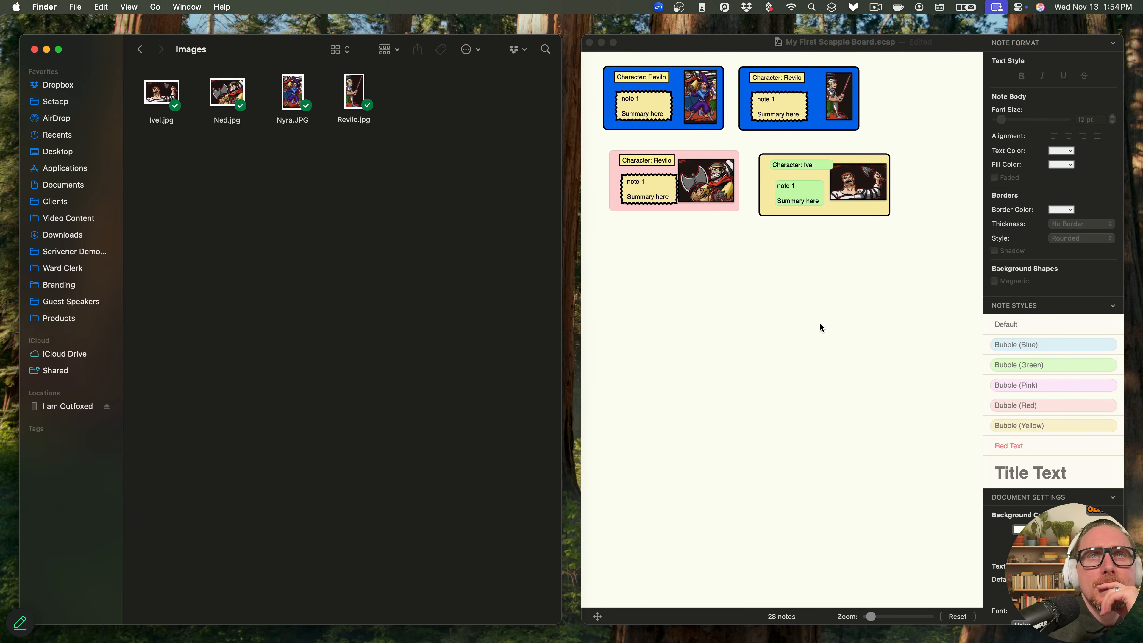
# - Look into the Fantasy folder of Scrivener Demo Examples, then open the Manuscripts, Docs & PDFs samples folder instead
pyautogui.click(142, 51)
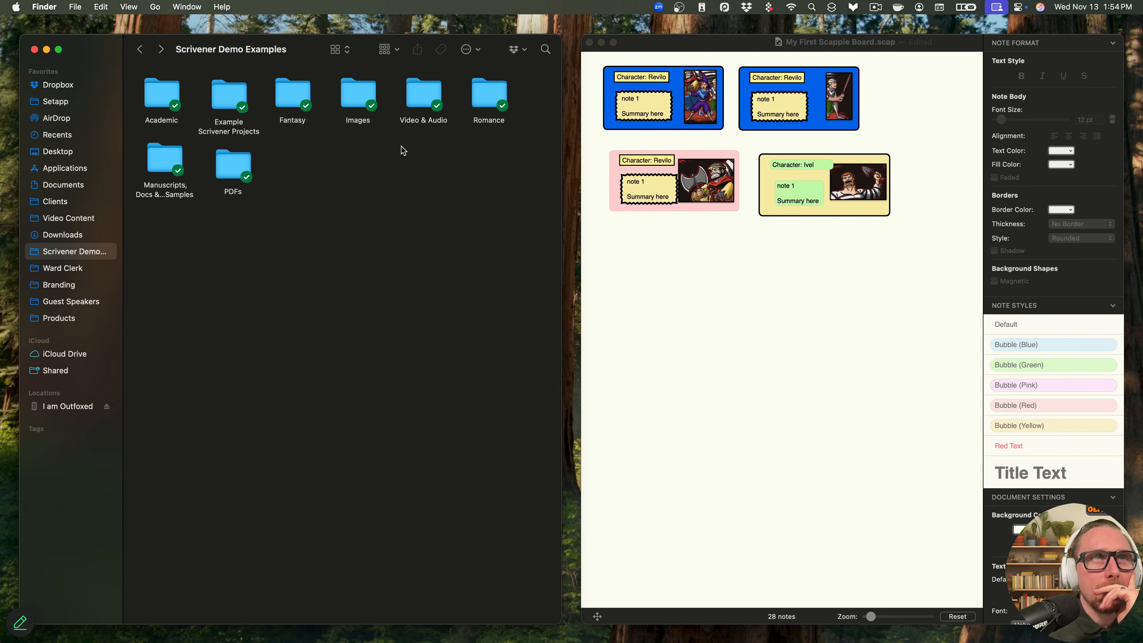
pyautogui.doubleClick(295, 98)
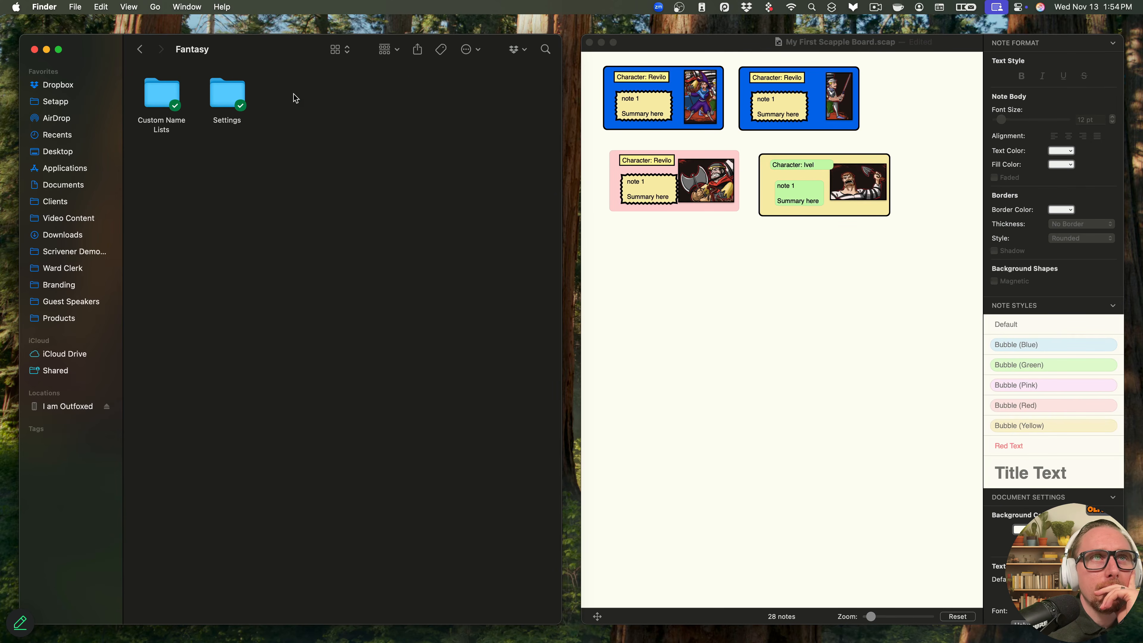
pyautogui.click(139, 50)
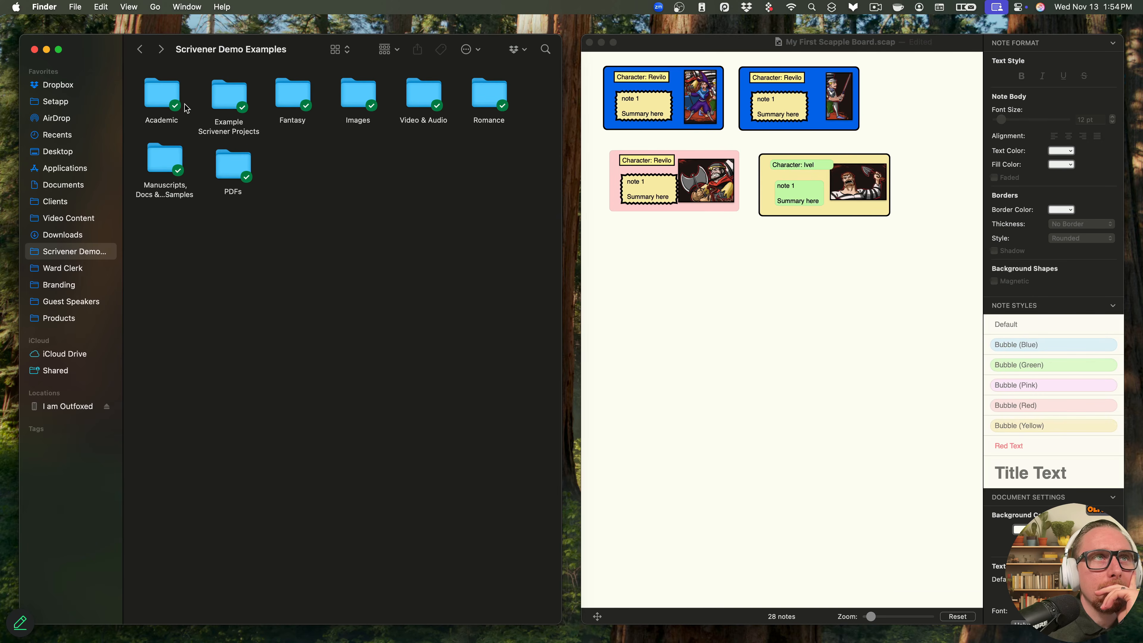
pyautogui.doubleClick(167, 161)
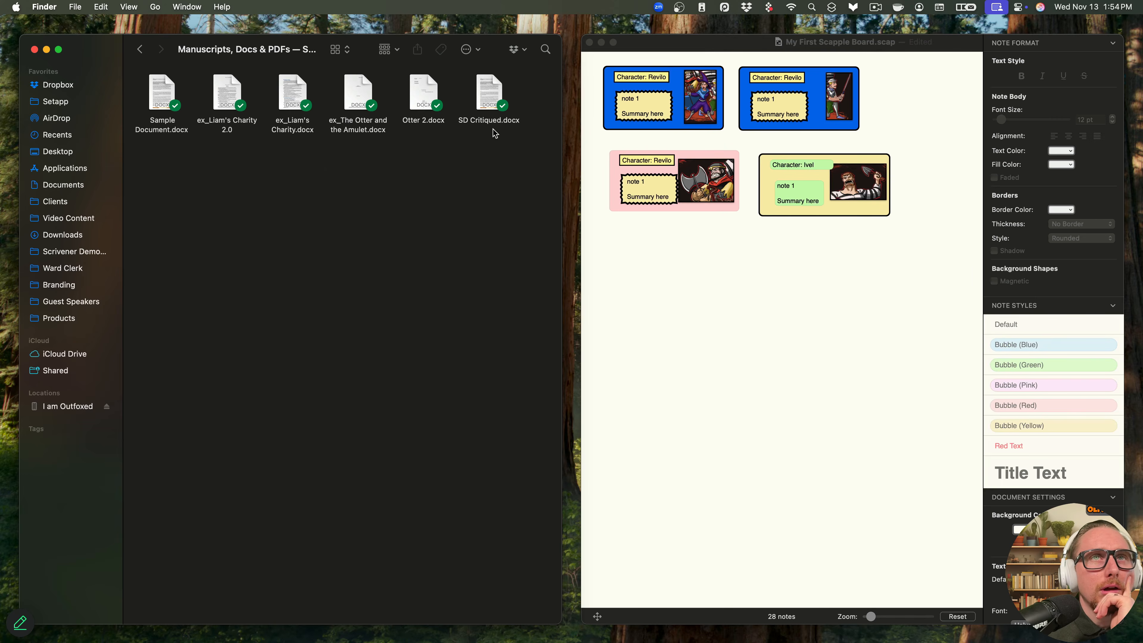
# - Import SD Critiqued.docx onto the board below the character cards, splitting it into multiple notes at each double paragraph break
pyautogui.moveTo(498, 97); pyautogui.dragTo(667, 266)
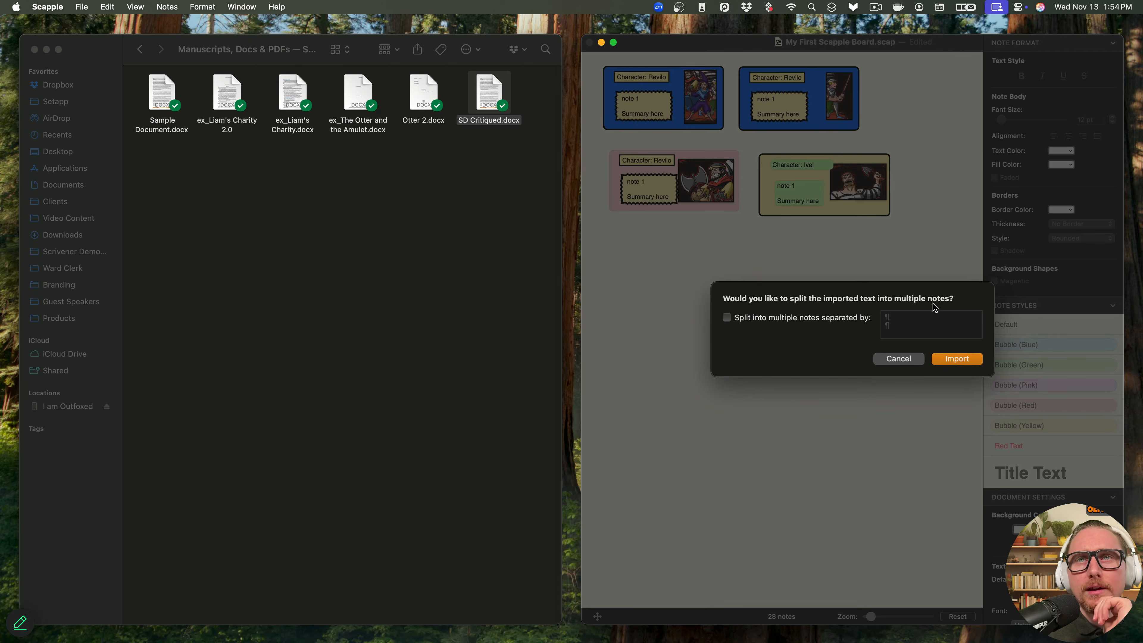
pyautogui.click(727, 318)
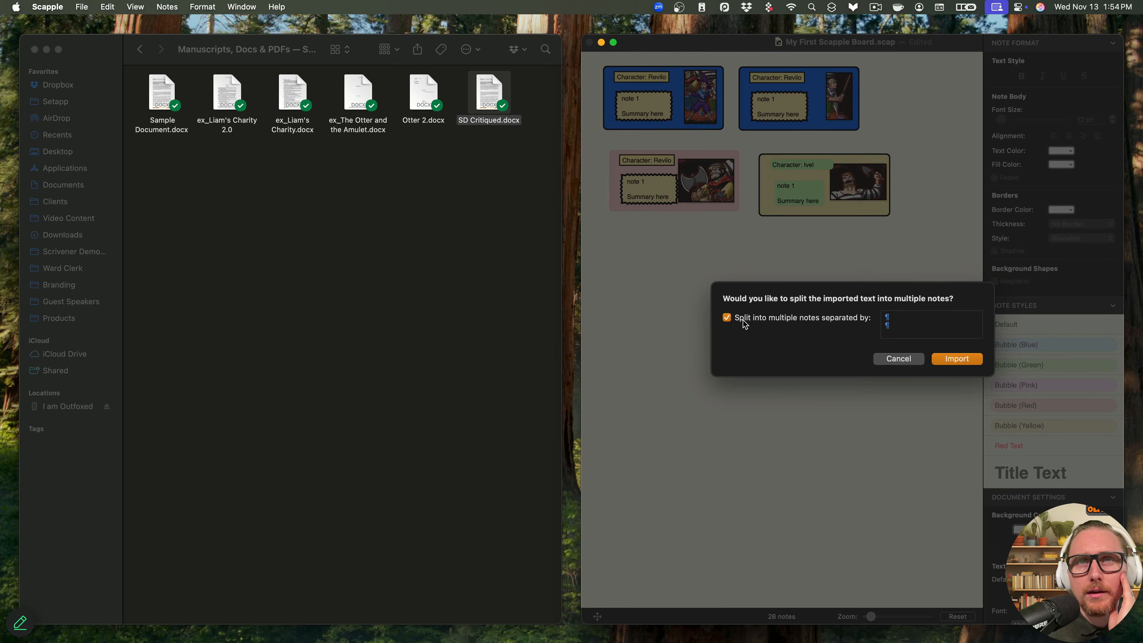
pyautogui.moveTo(907, 325)
pyautogui.mouseDown()
pyautogui.moveTo(876, 317)
pyautogui.moveTo(888, 331)
pyautogui.moveTo(914, 326)
pyautogui.moveTo(861, 316)
pyautogui.moveTo(893, 332)
pyautogui.mouseUp()
pyautogui.doubleClick(897, 325)
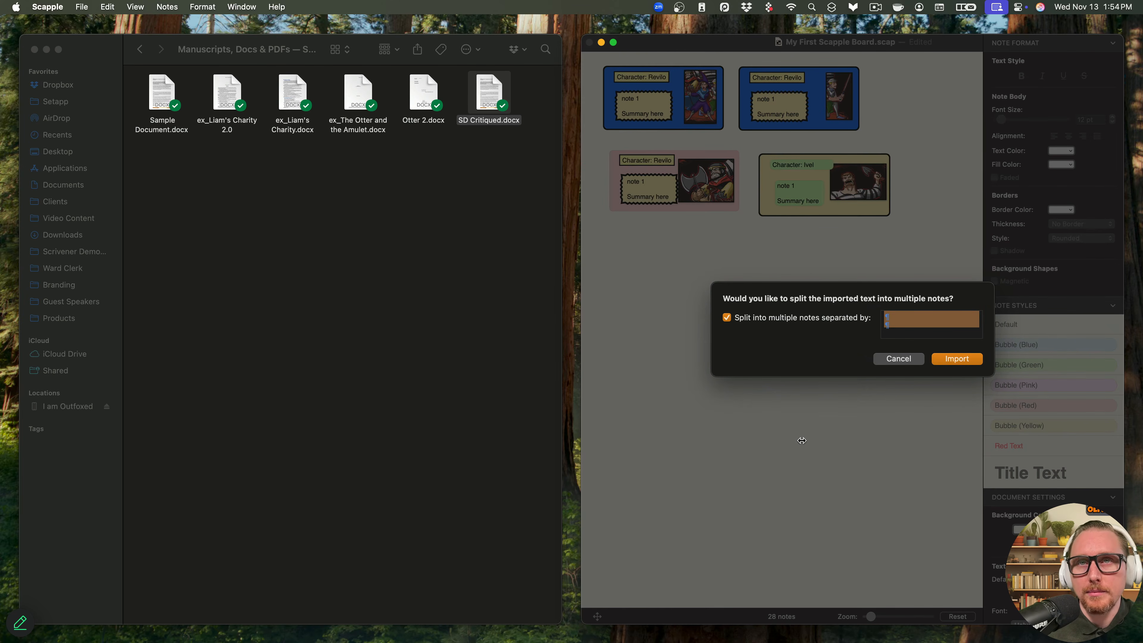
pyautogui.click(967, 362)
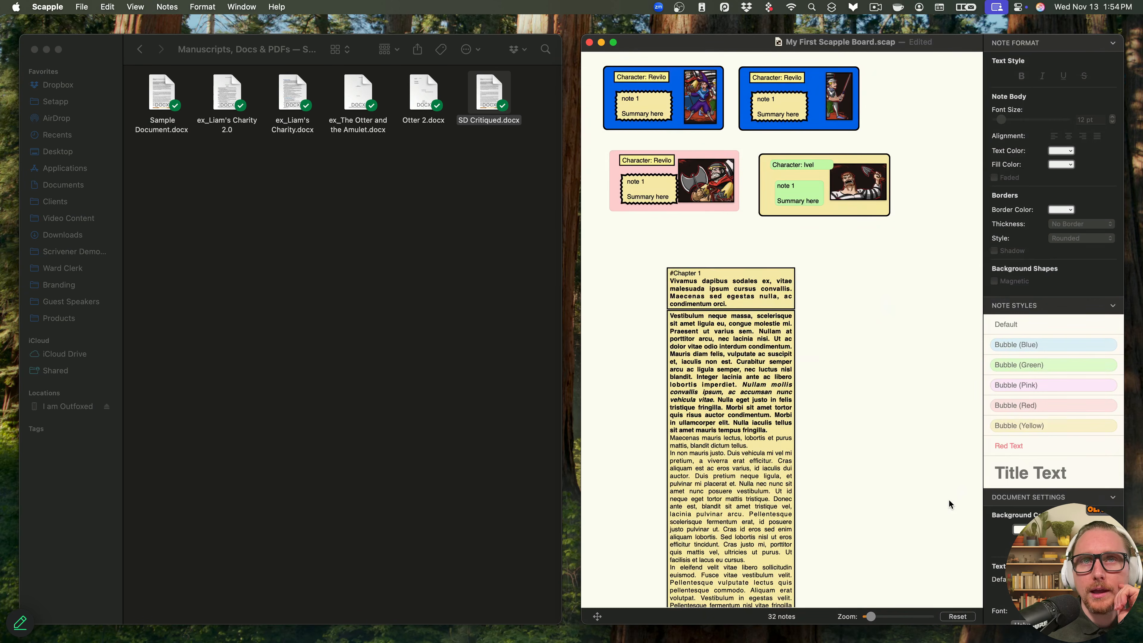
# - Arrange the imported text notes in two columns, with Chapter 1 above Chapter 2, and widen the Chapter 2 note slightly
pyautogui.moveTo(757, 388); pyautogui.dragTo(731, 360)
pyautogui.moveTo(883, 291); pyautogui.dragTo(820, 273)
pyautogui.scroll(-2, 838, 436)
pyautogui.moveTo(732, 555); pyautogui.dragTo(845, 306)
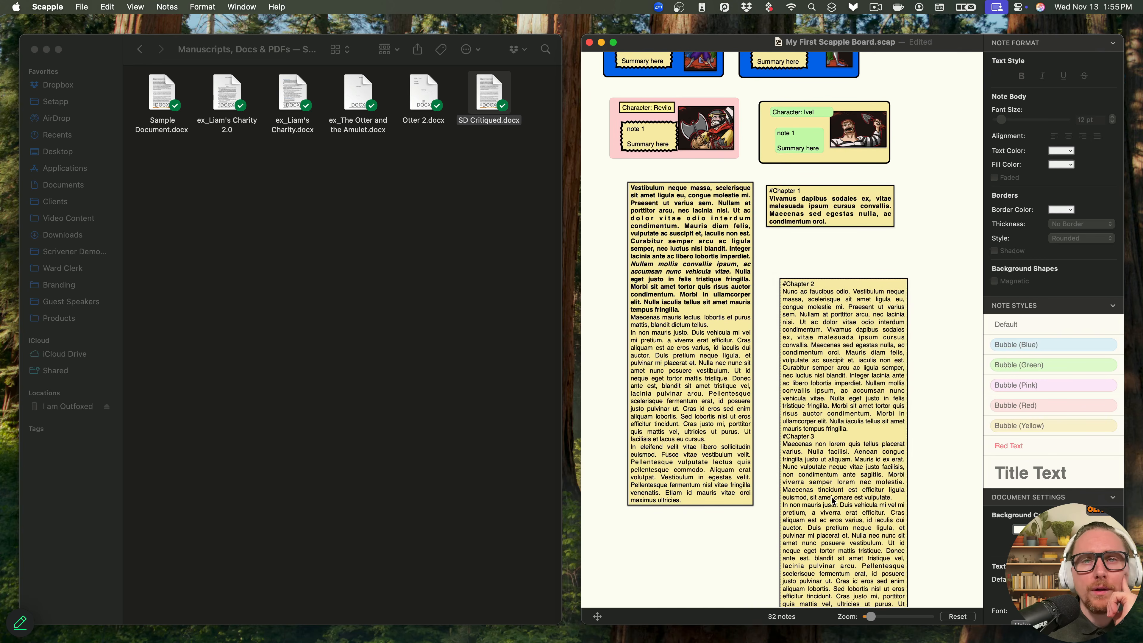
pyautogui.moveTo(906, 413); pyautogui.dragTo(841, 381)
pyautogui.moveTo(880, 419); pyautogui.dragTo(931, 421)
pyautogui.moveTo(899, 411); pyautogui.dragTo(870, 438)
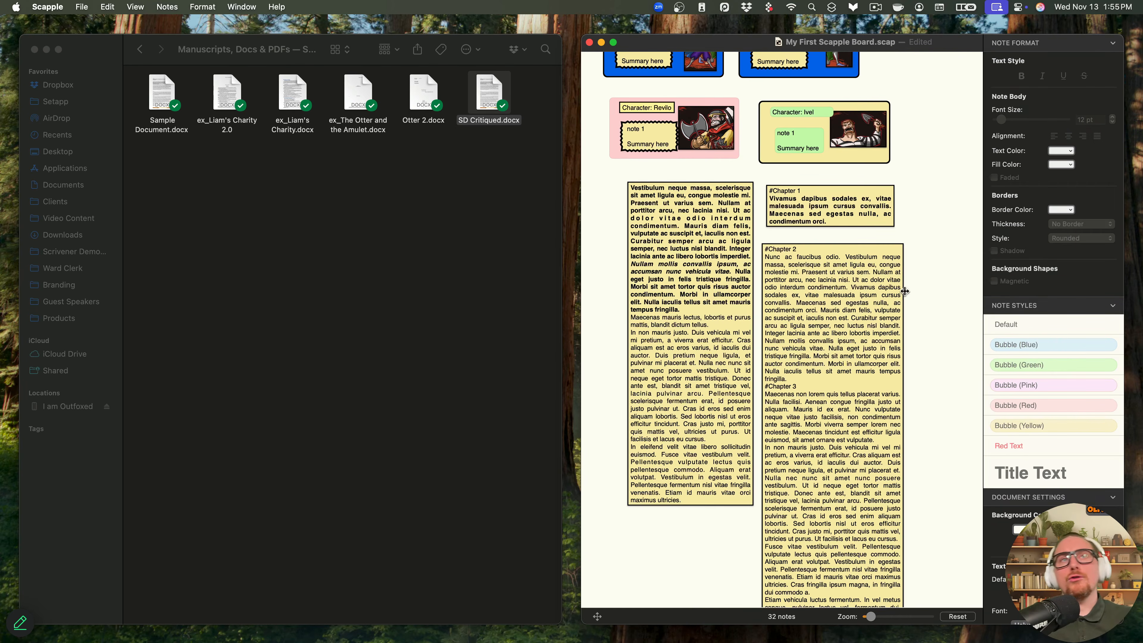
pyautogui.scroll(3, 919, 388)
pyautogui.scroll(-10, 919, 392)
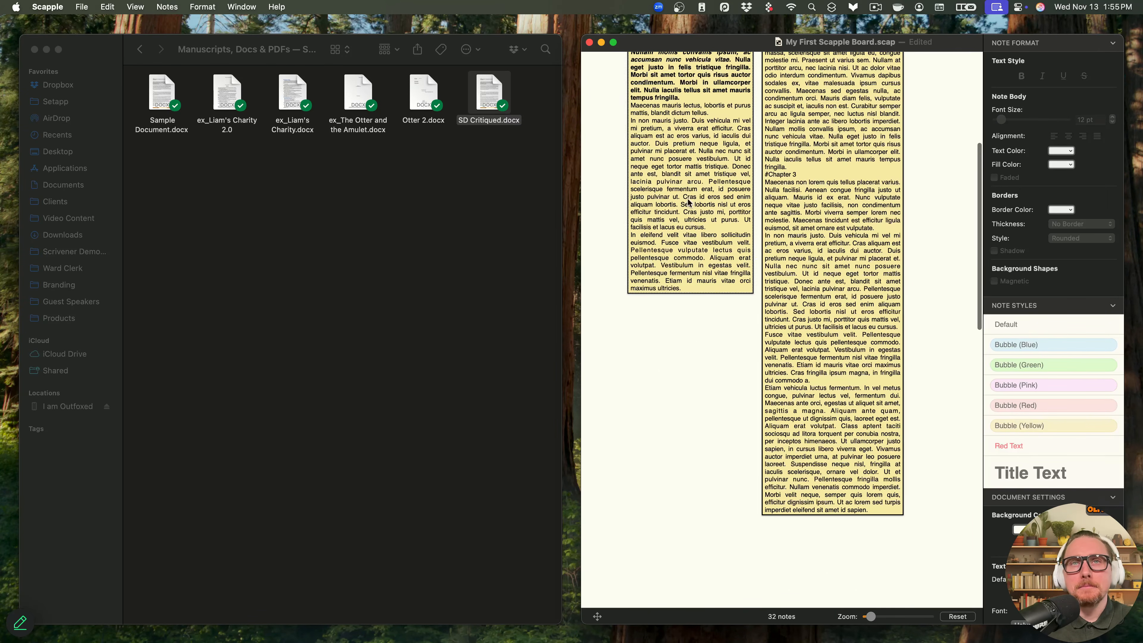
# - Add Sample Audio file.mp3 from the Video & Audio folder as a note in the empty area below the blue shapes
pyautogui.click(527, 150)
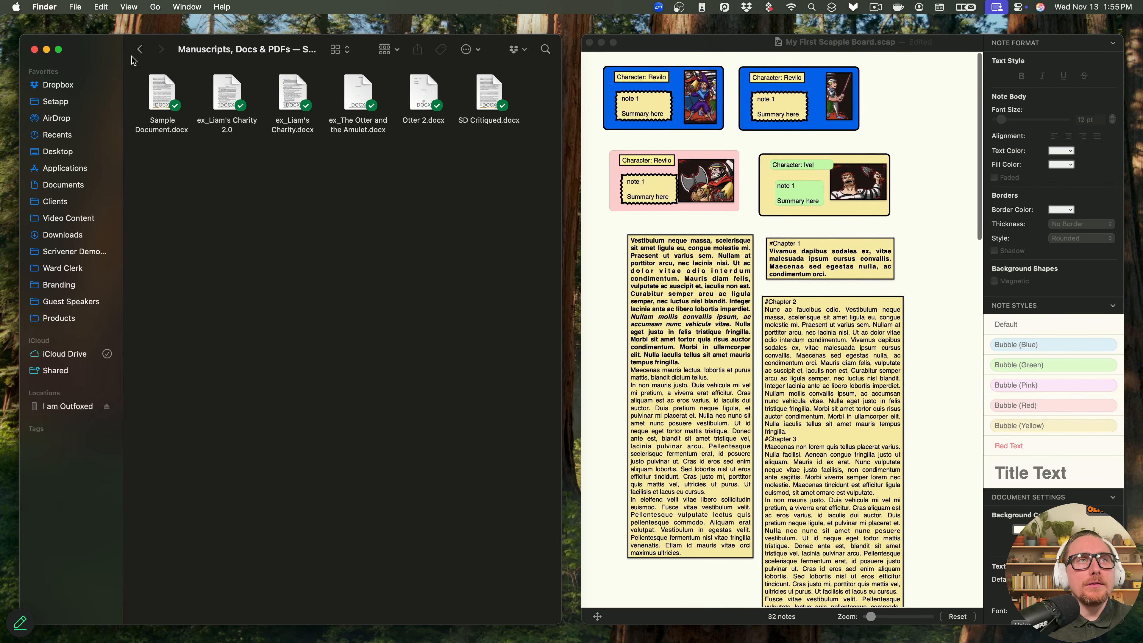
pyautogui.click(141, 53)
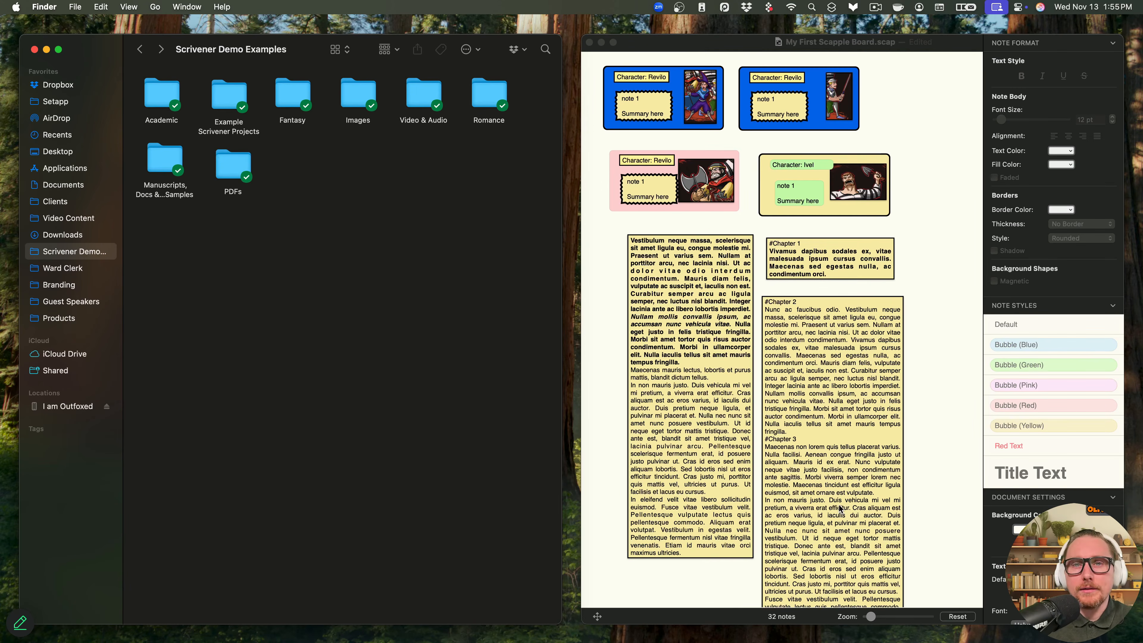
pyautogui.doubleClick(422, 97)
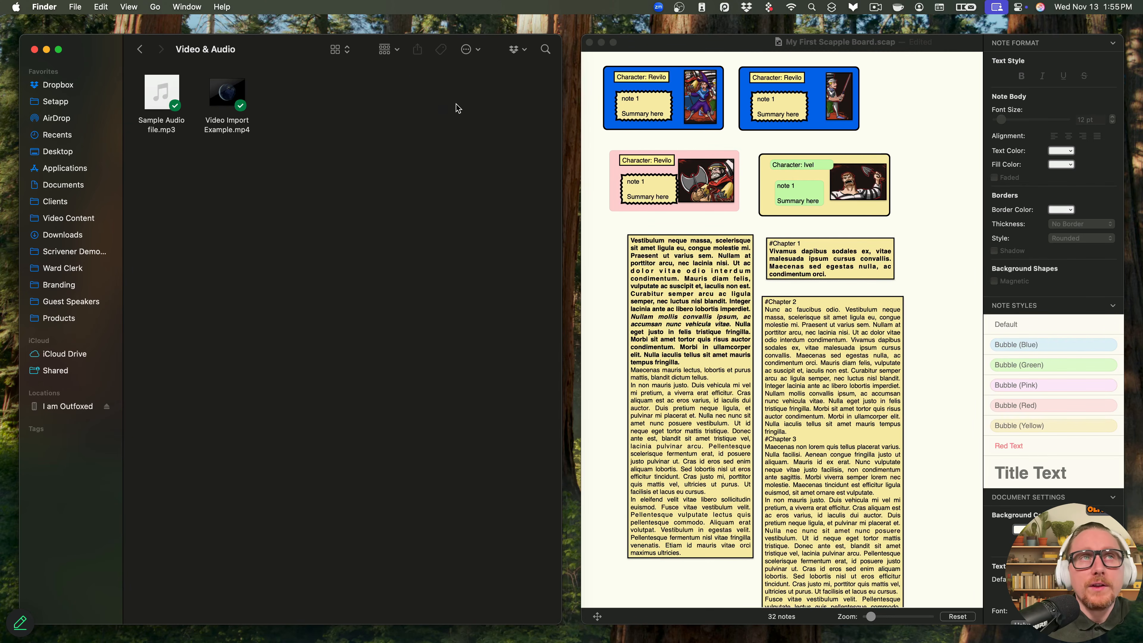
pyautogui.hscroll(8, 917, 182)
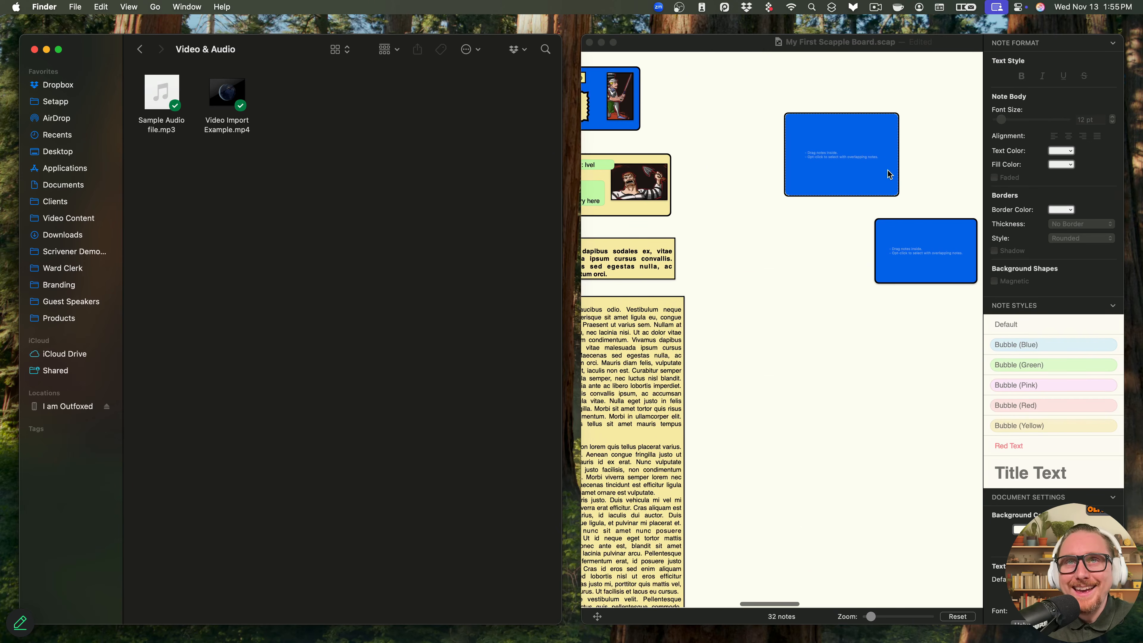
pyautogui.moveTo(163, 95); pyautogui.dragTo(774, 269)
pyautogui.click(845, 290)
pyautogui.click(826, 353)
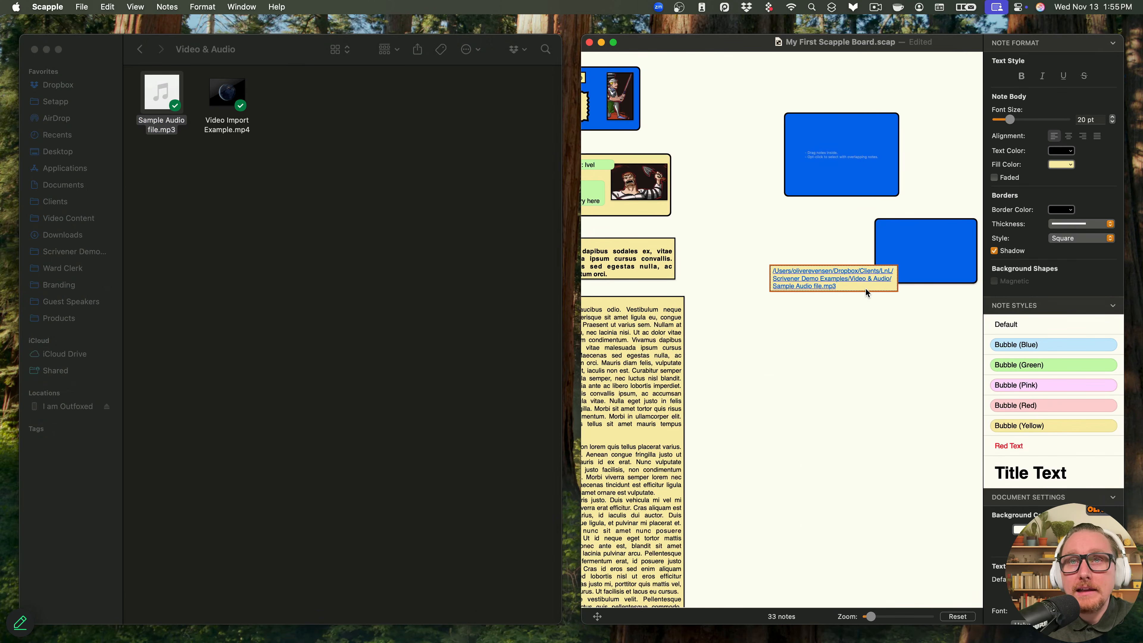
pyautogui.moveTo(866, 289); pyautogui.dragTo(822, 360)
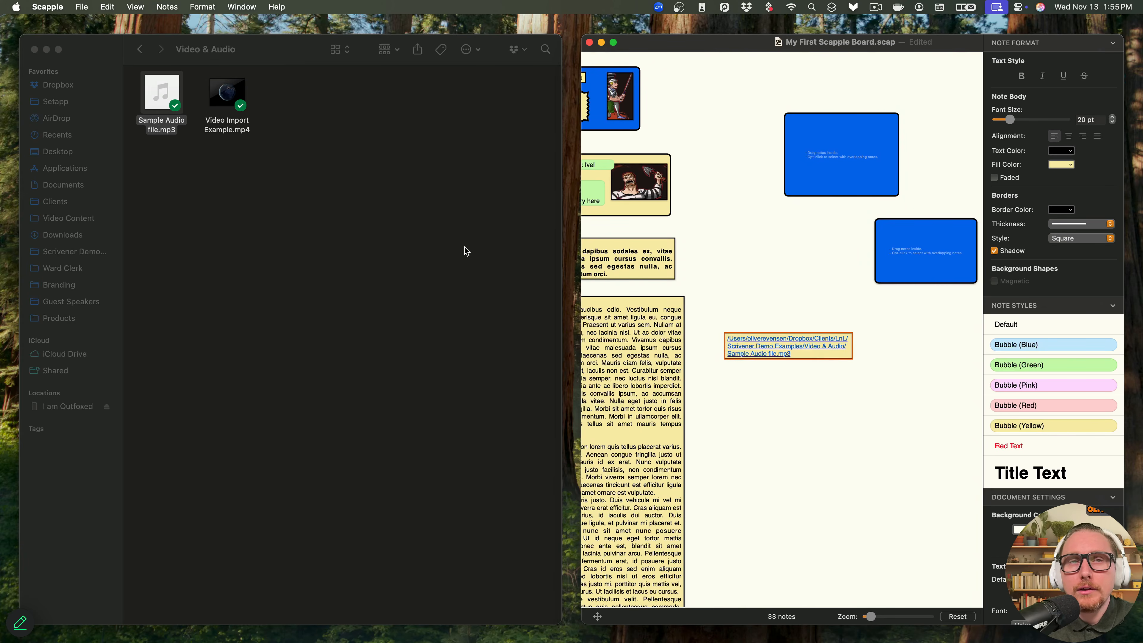
# - Add Video Import Example.mp4 to the board below the audio note, and test its link by opening and closing the video
pyautogui.click(231, 100)
pyautogui.moveTo(227, 97); pyautogui.dragTo(763, 407)
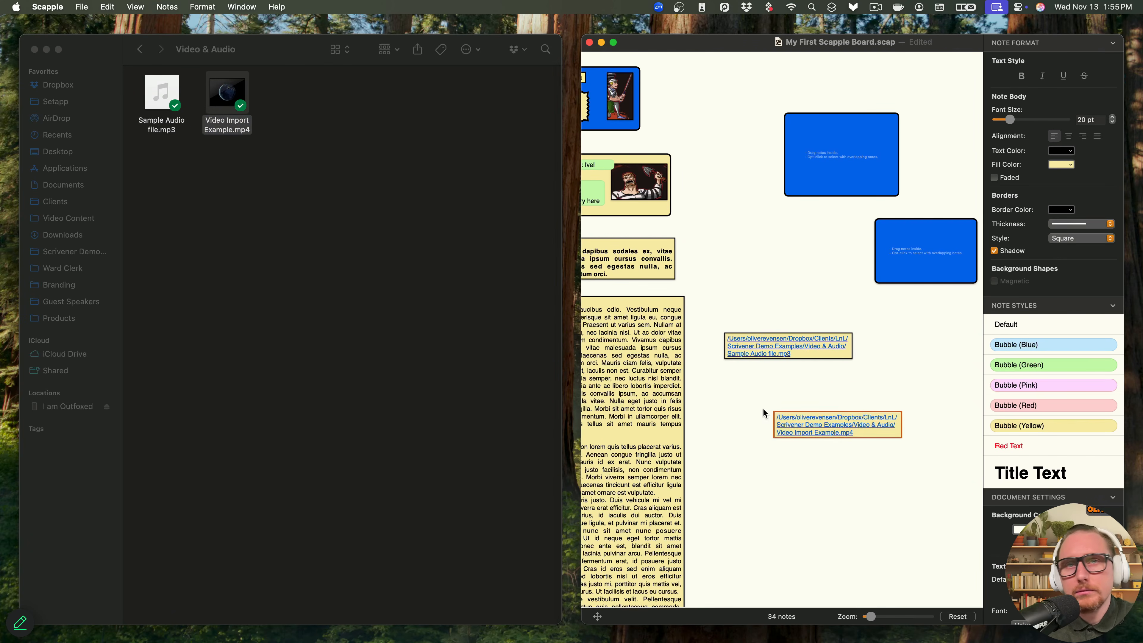
pyautogui.doubleClick(845, 433)
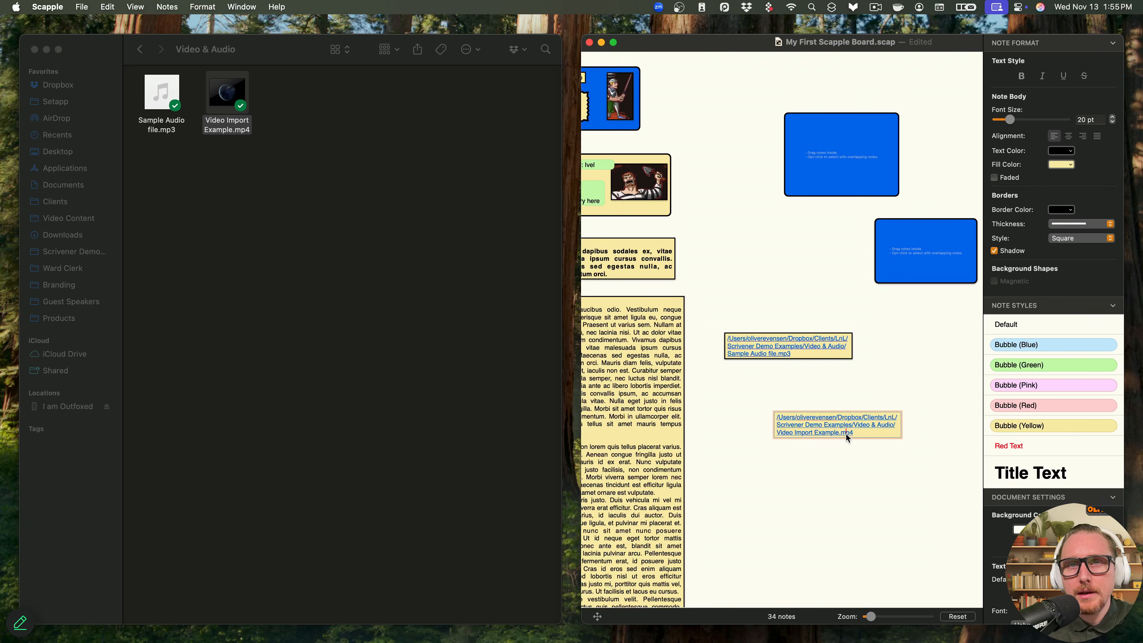
pyautogui.click(846, 433)
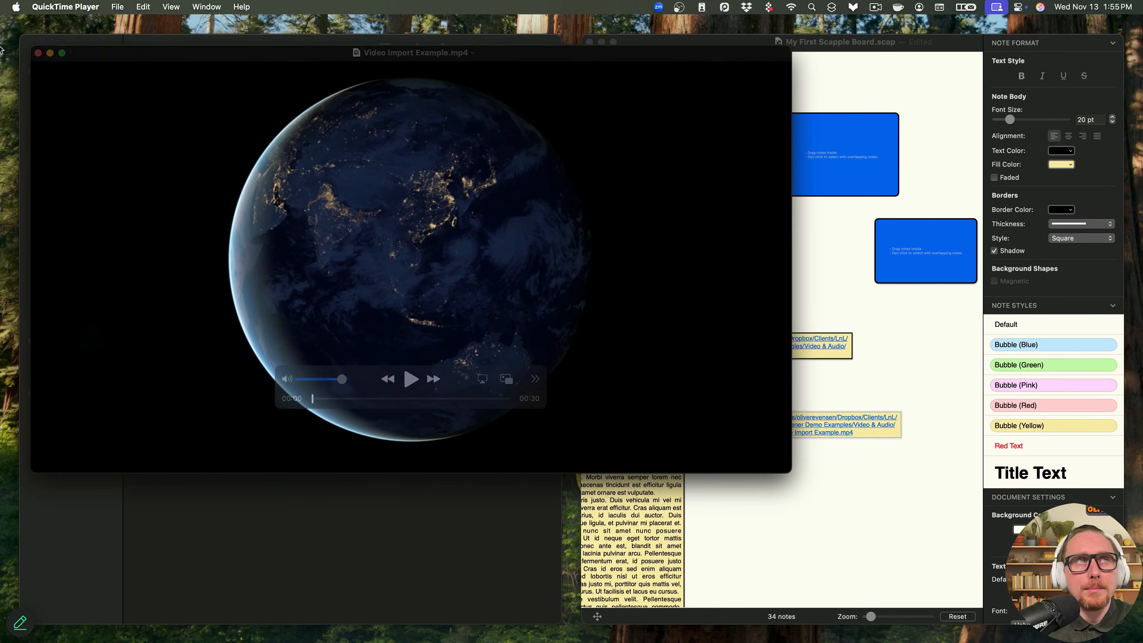
pyautogui.click(65, 7)
pyautogui.click(80, 111)
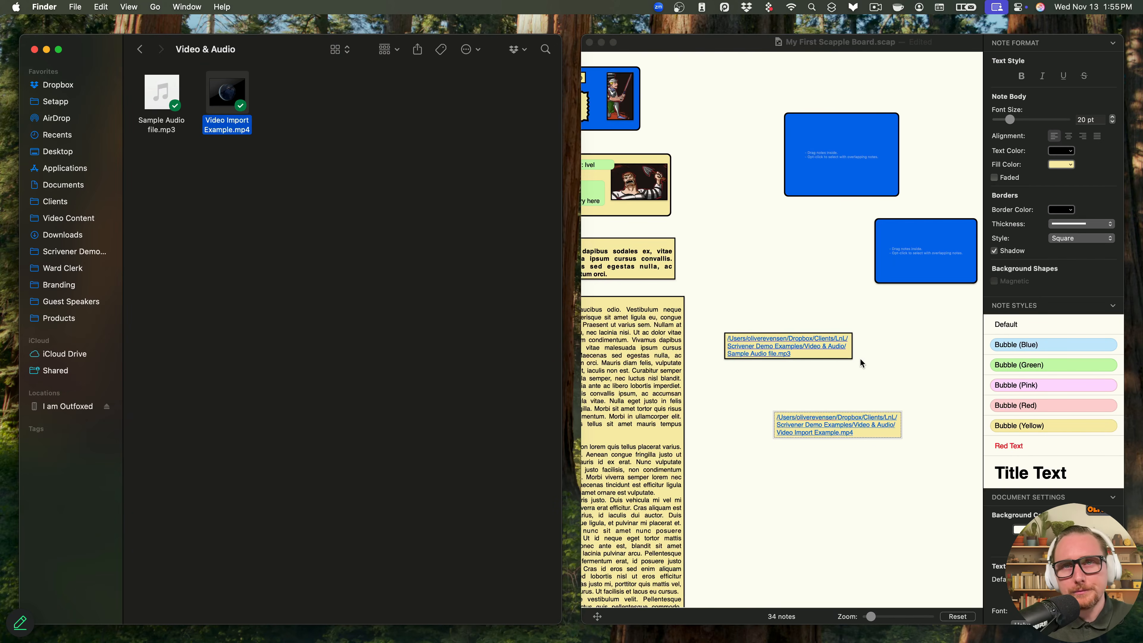
# - Replace the file path shown in the video link note with the text "The World"
pyautogui.click(867, 430)
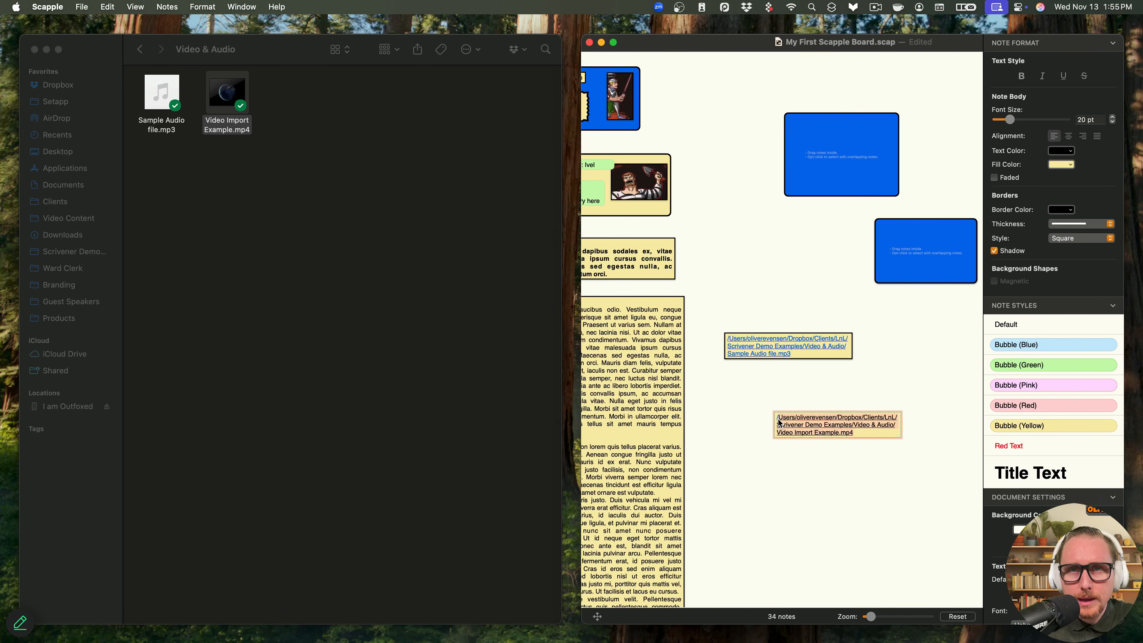
pyautogui.write('The Wo')
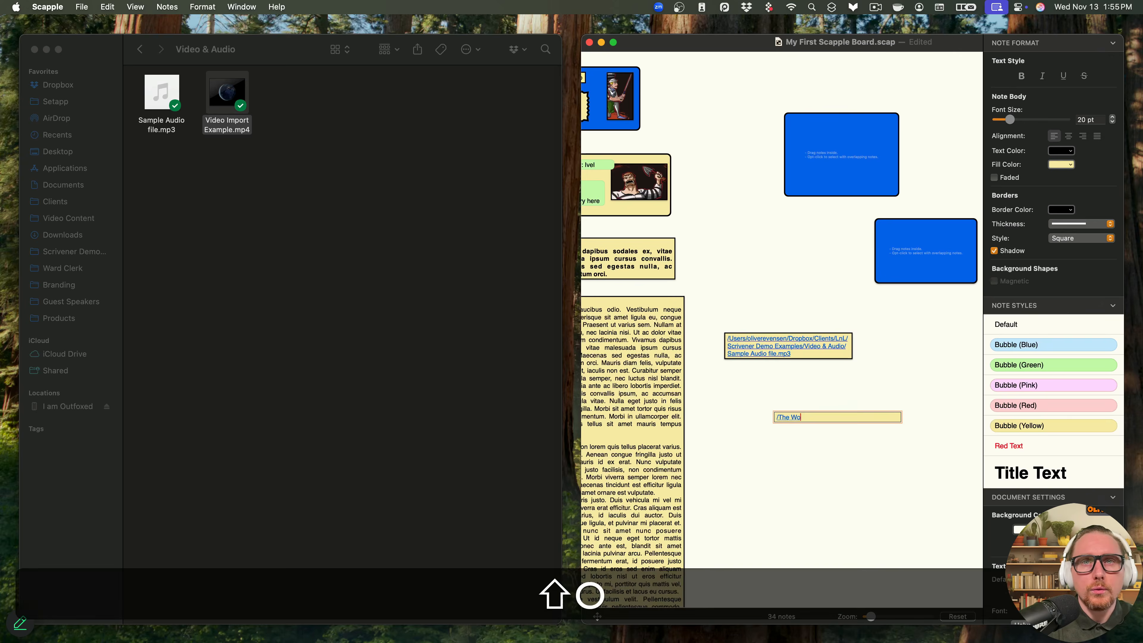
pyautogui.write('rdlld')
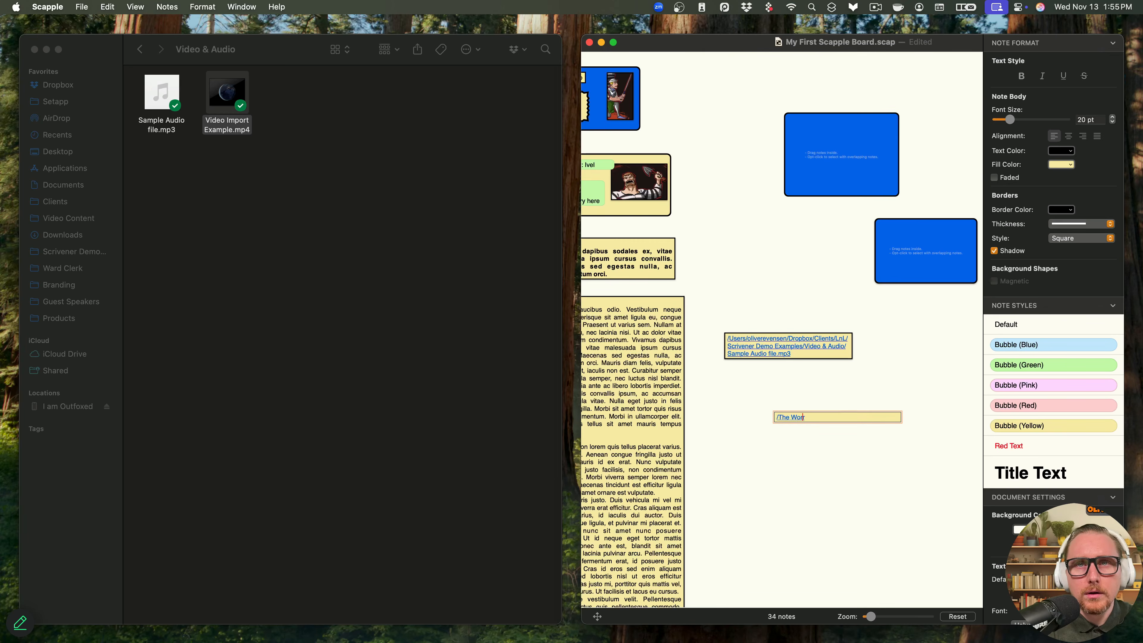
pyautogui.hotkey('shift', 'BackSpace')
pyautogui.hotkey('shift', 'Up')
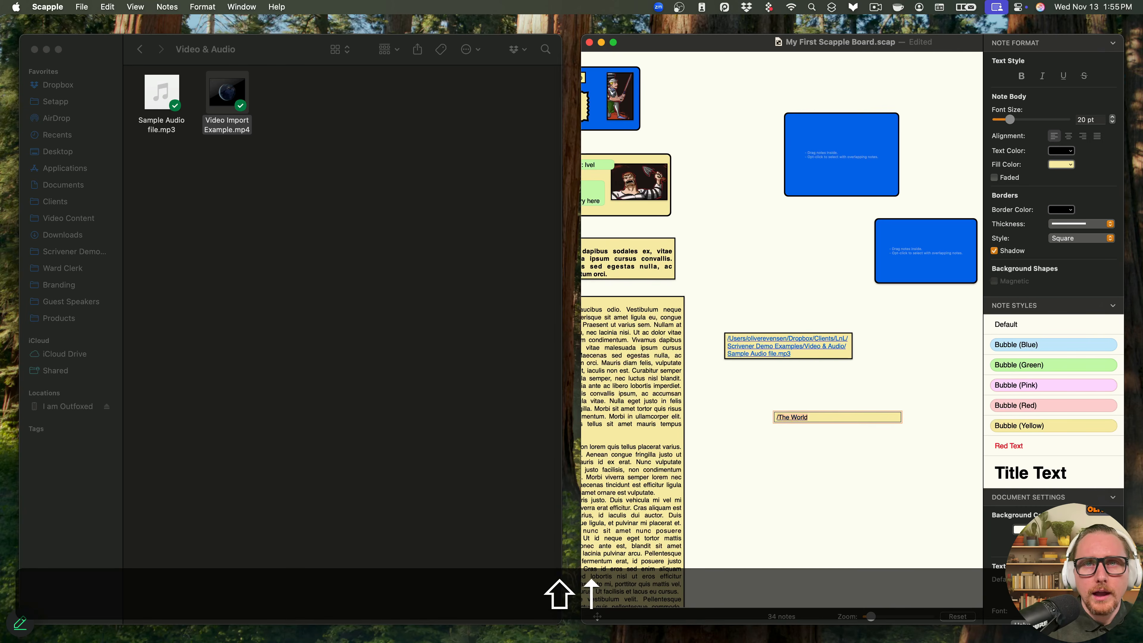
pyautogui.press('Up')
pyautogui.press('Right')
pyautogui.press('BackSpace')
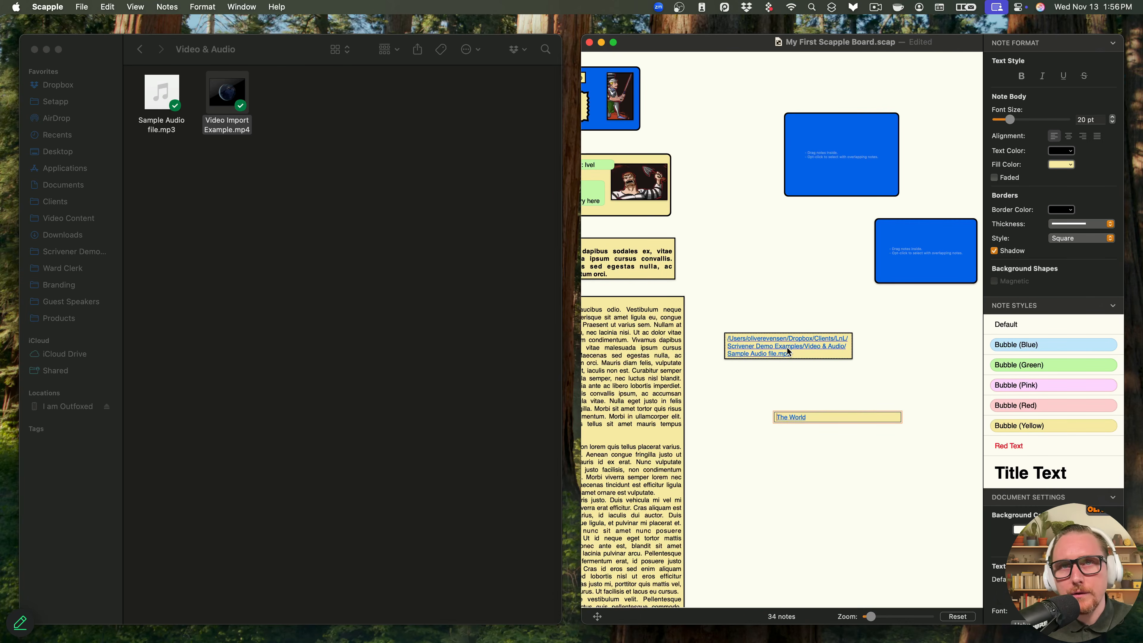
# - Test the "The World" link by opening its video, and close the player
pyautogui.click(833, 432)
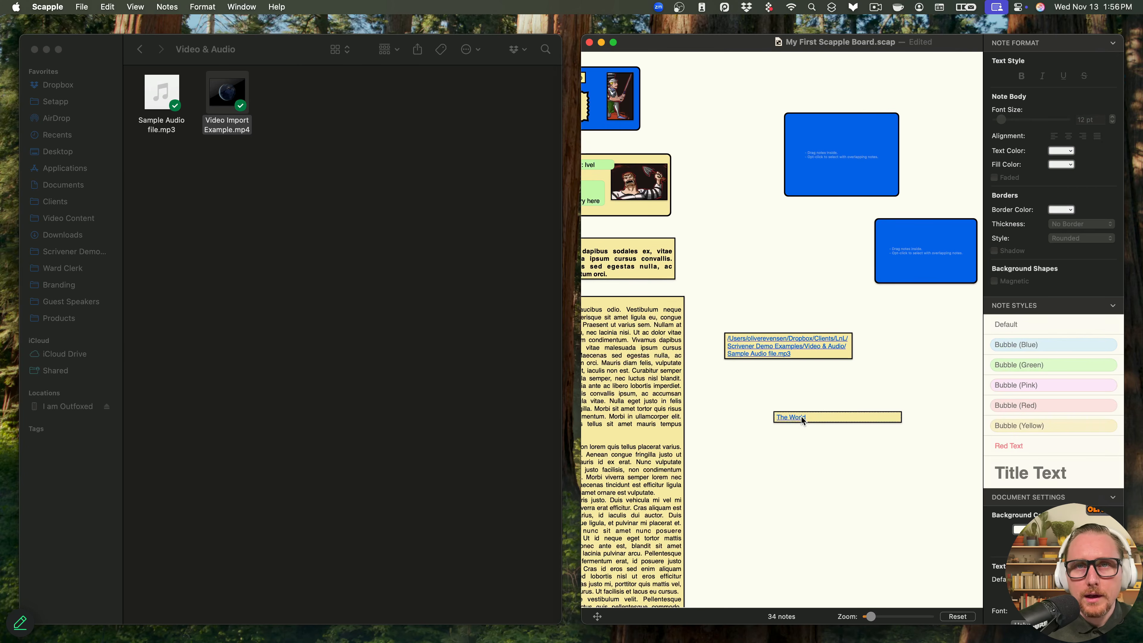
pyautogui.click(802, 419)
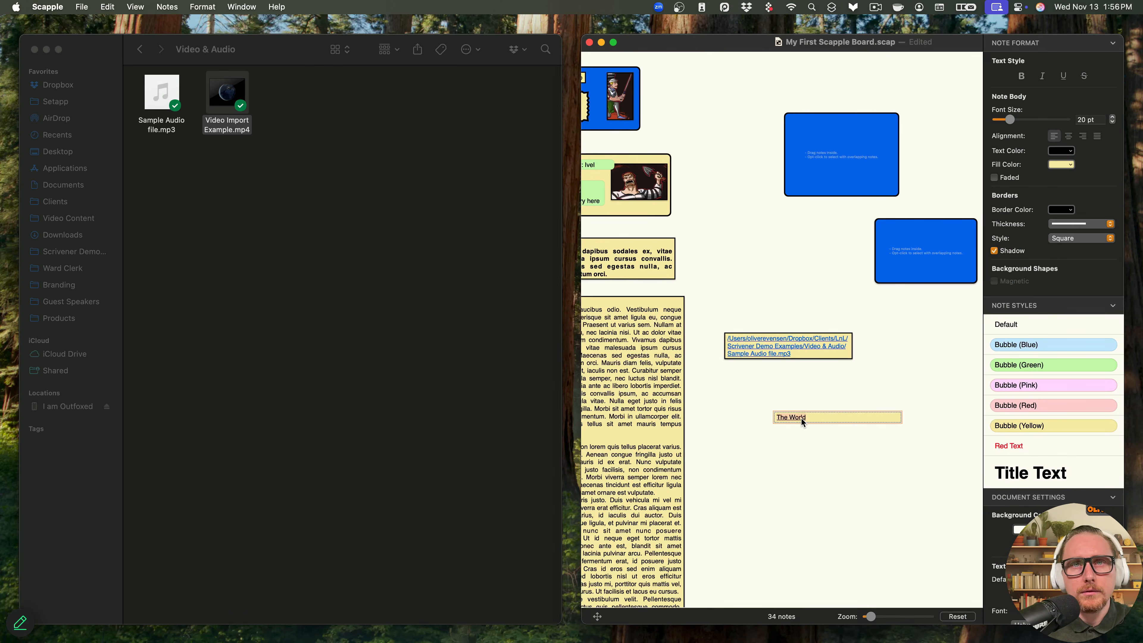
pyautogui.click(786, 417)
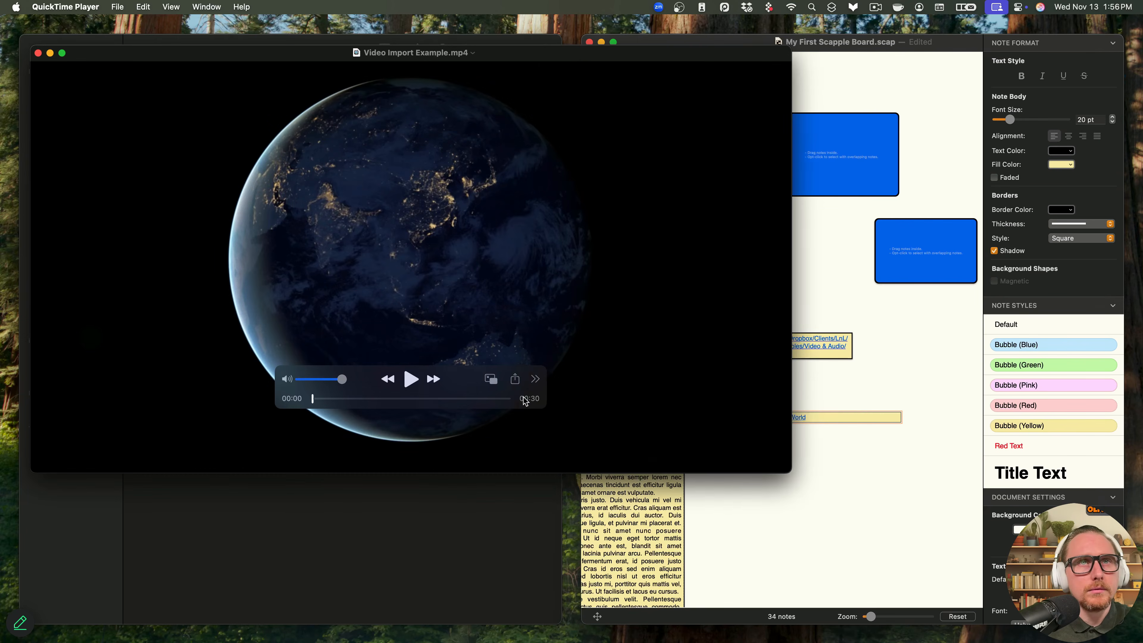
pyautogui.click(37, 53)
pyautogui.click(832, 484)
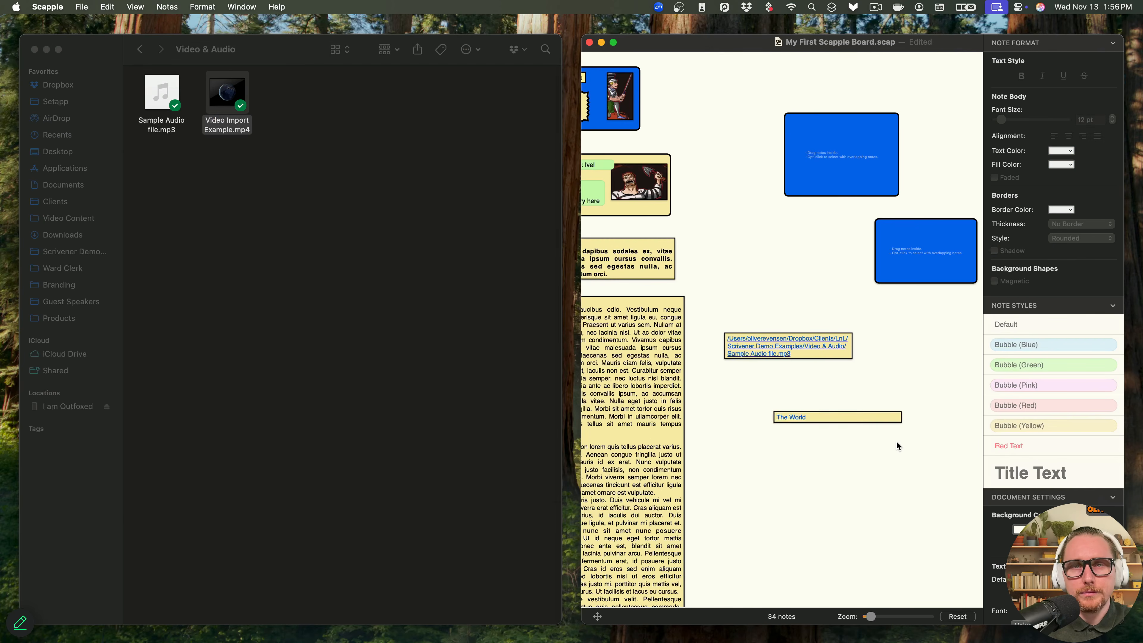
# - Delete the "The World" note and save the board
pyautogui.click(774, 412)
pyautogui.press('Delete')
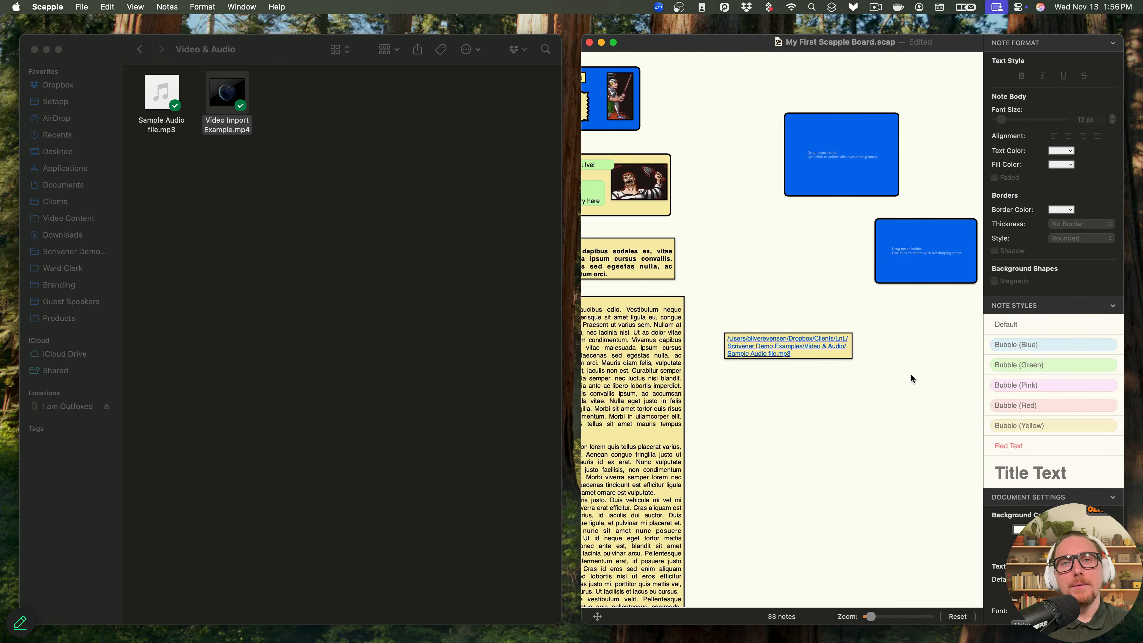
pyautogui.click(829, 345)
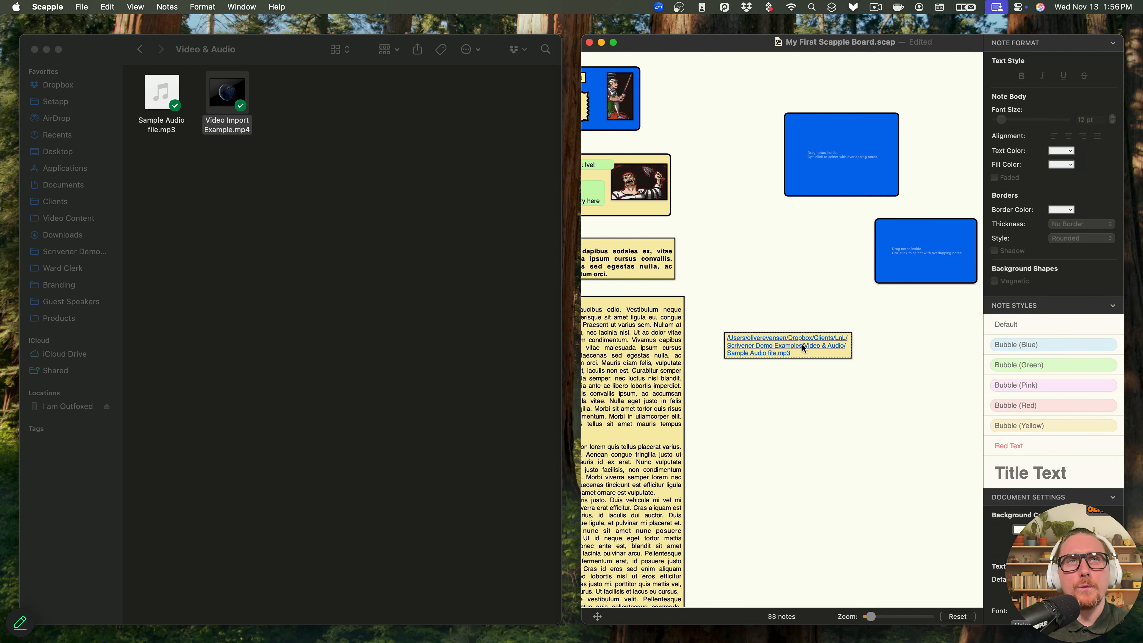
pyautogui.press('super+s')
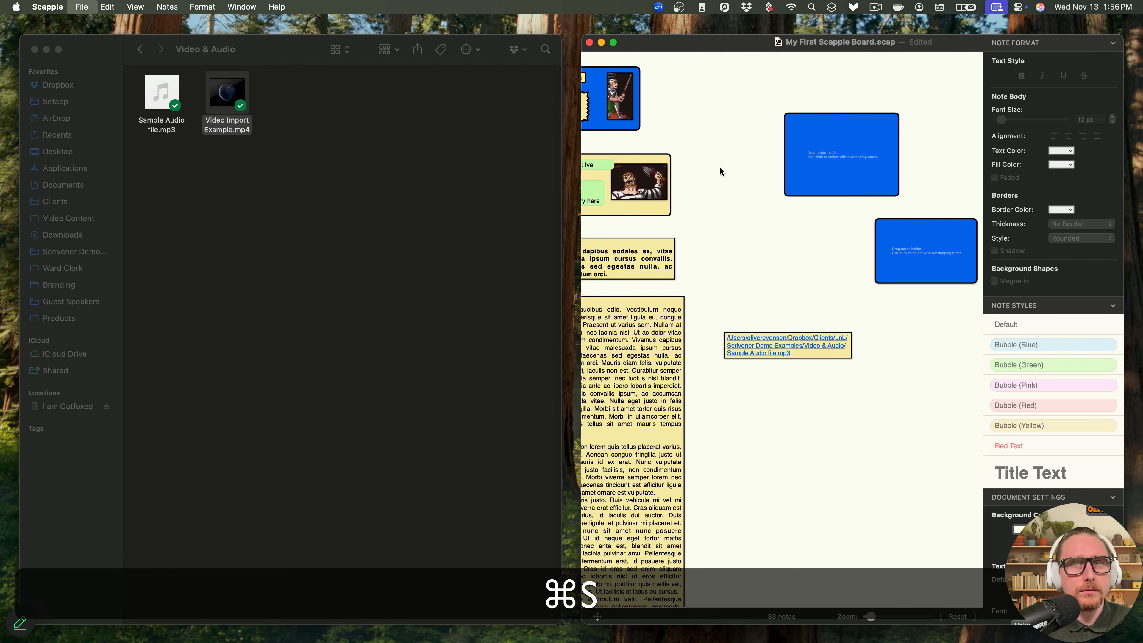
# - Show the board in full screen, look over its notes and blue shapes, and exit full screen
pyautogui.click(613, 45)
pyautogui.hscroll(-10, 419, 256)
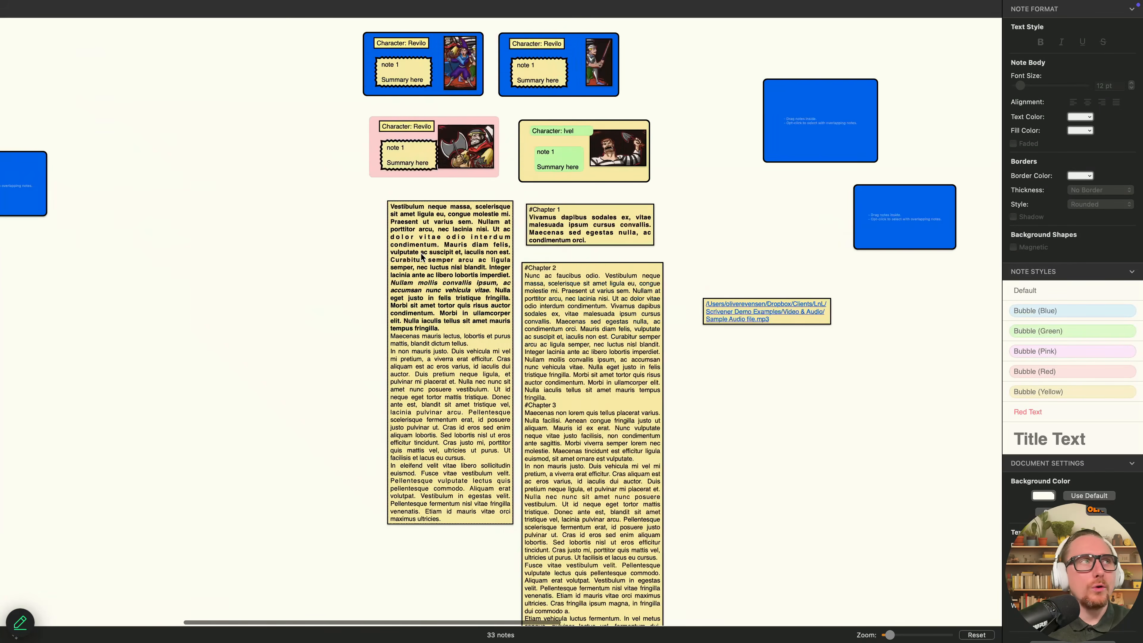
pyautogui.hscroll(-5, 421, 255)
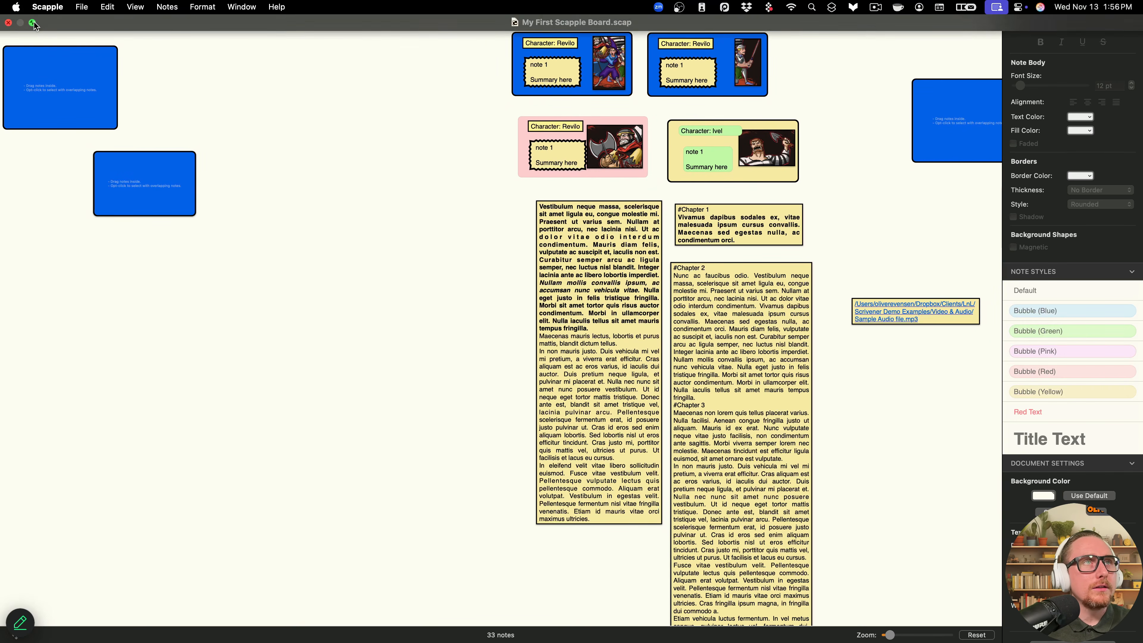
pyautogui.click(35, 24)
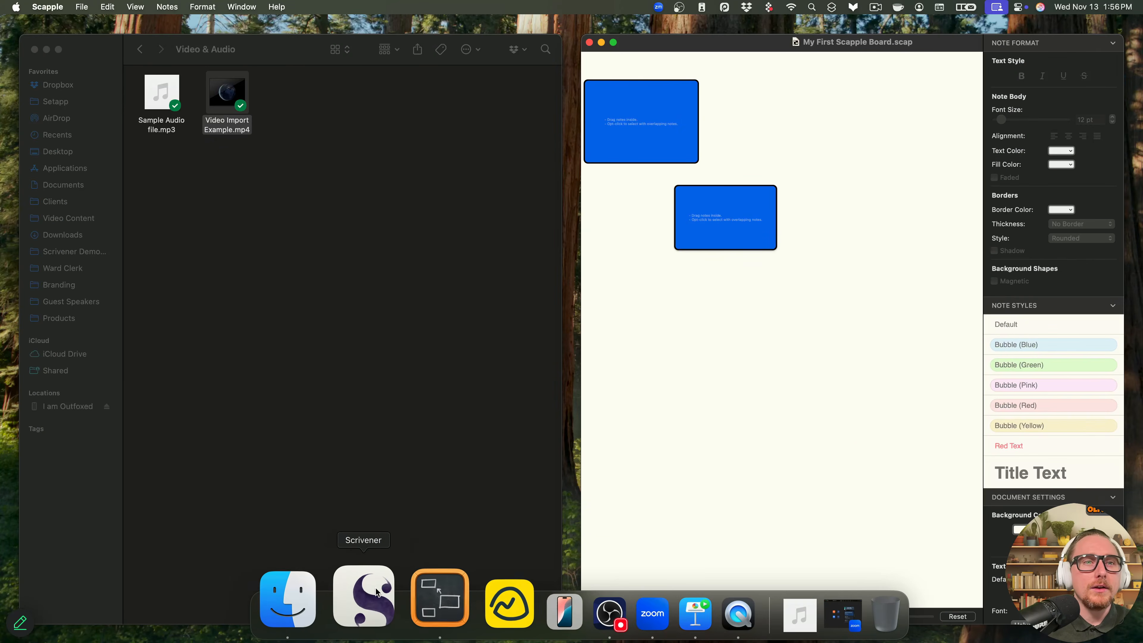
# - Switch to Scrivener and open the recent project The Otter and the Amulet
pyautogui.click(363, 604)
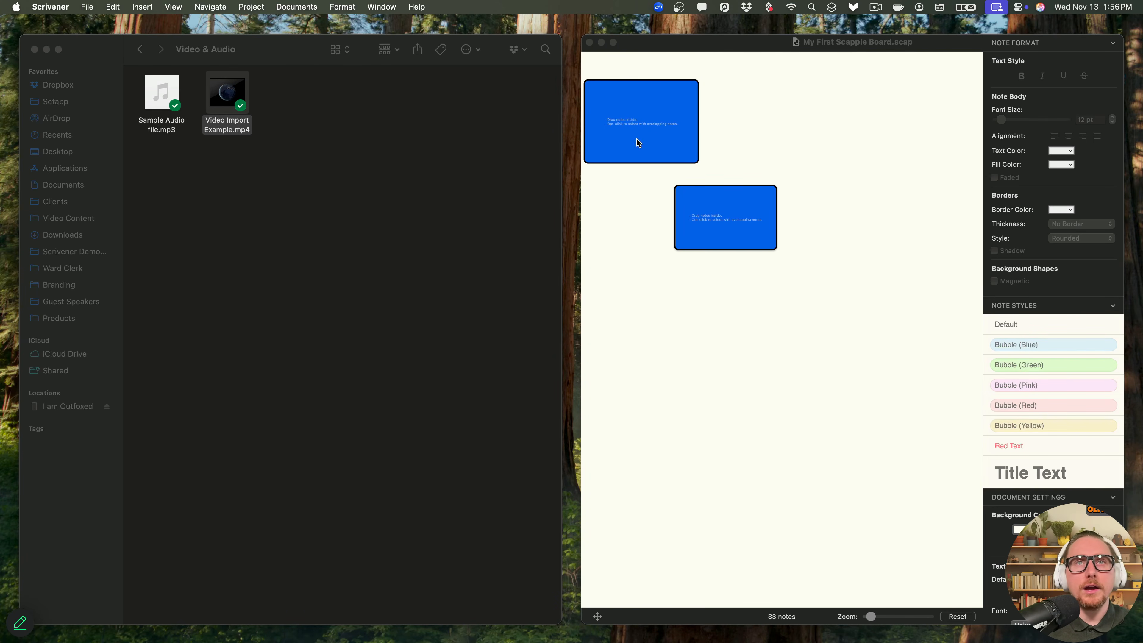
pyautogui.moveTo(499, 636)
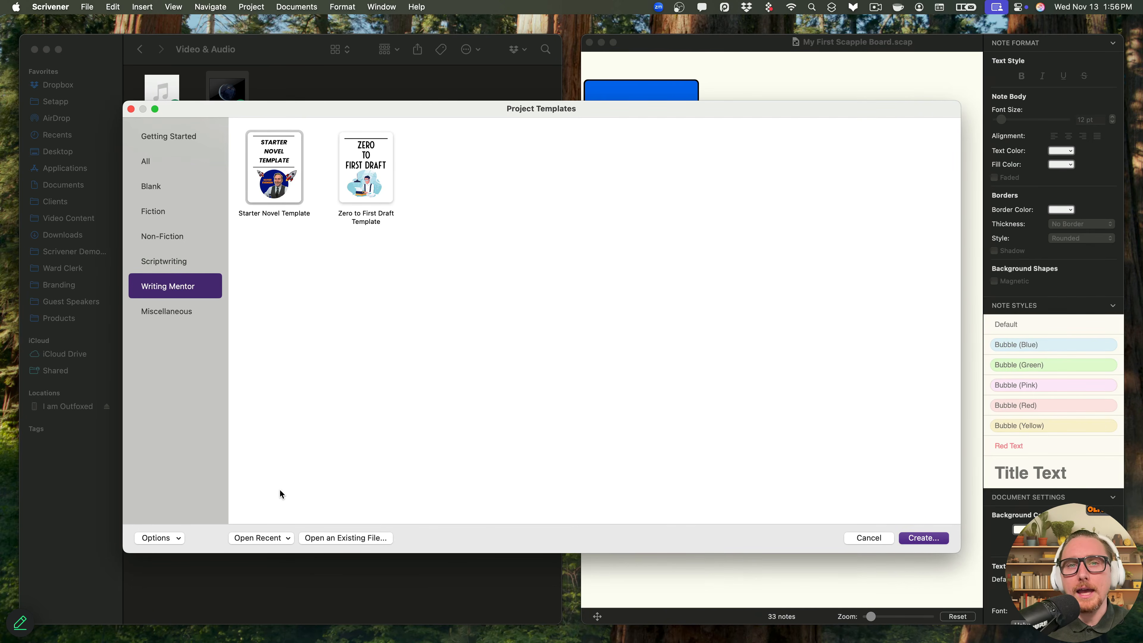
pyautogui.click(285, 539)
pyautogui.click(295, 571)
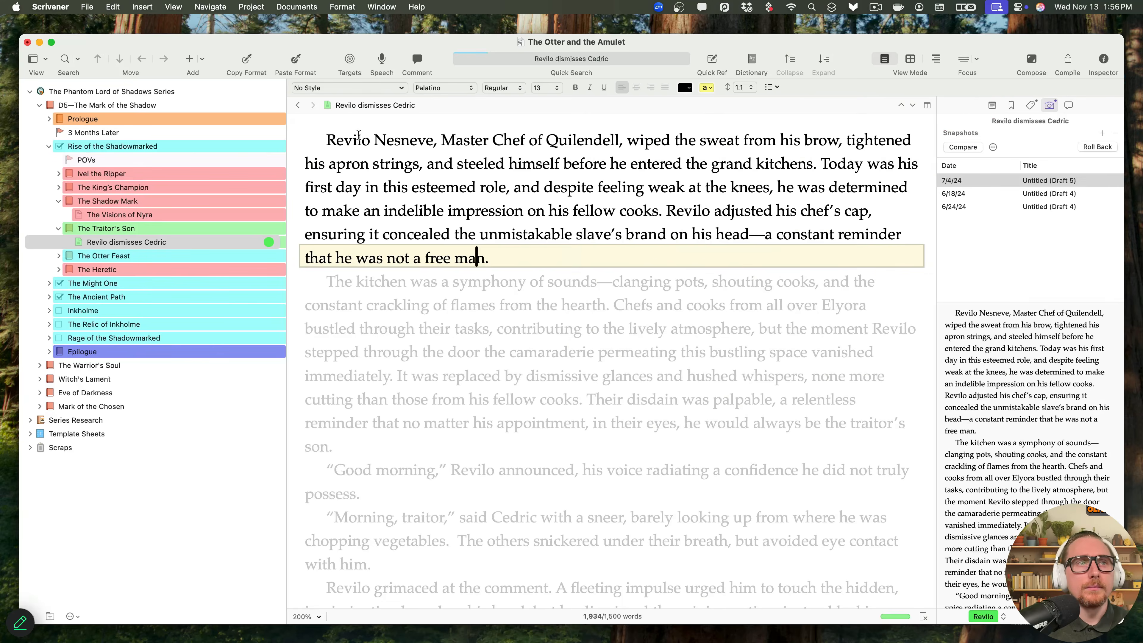
# - Narrow the Scrivener window so it sits side by side with the Scapple board
pyautogui.moveTo(480, 41); pyautogui.dragTo(525, 58)
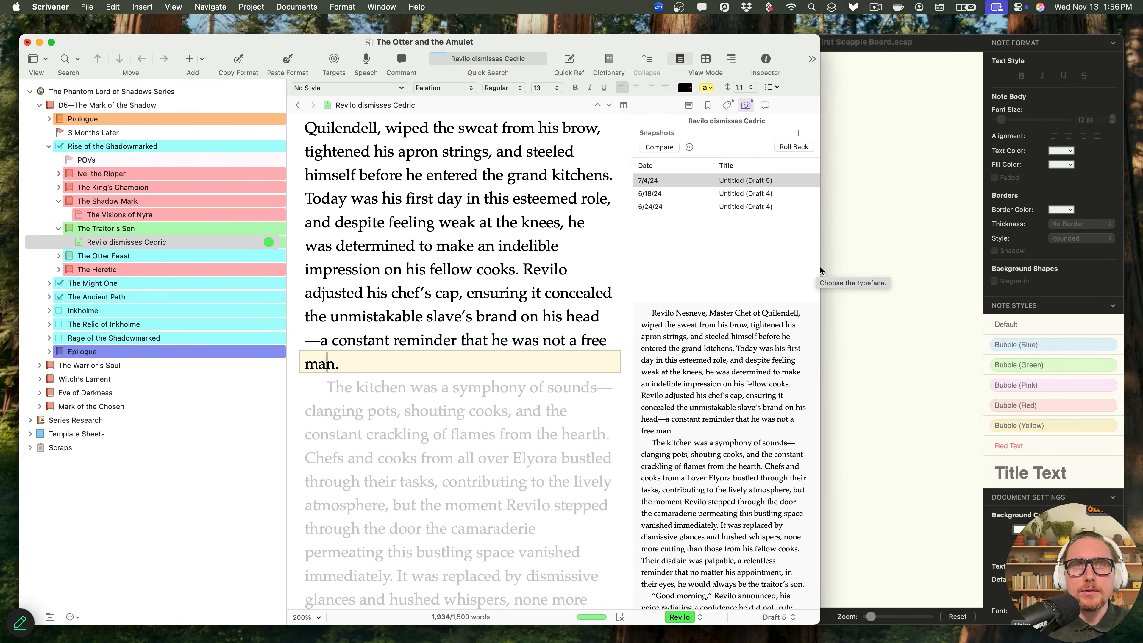
pyautogui.moveTo(819, 272); pyautogui.dragTo(588, 272)
pyautogui.moveTo(534, 275); pyautogui.dragTo(562, 275)
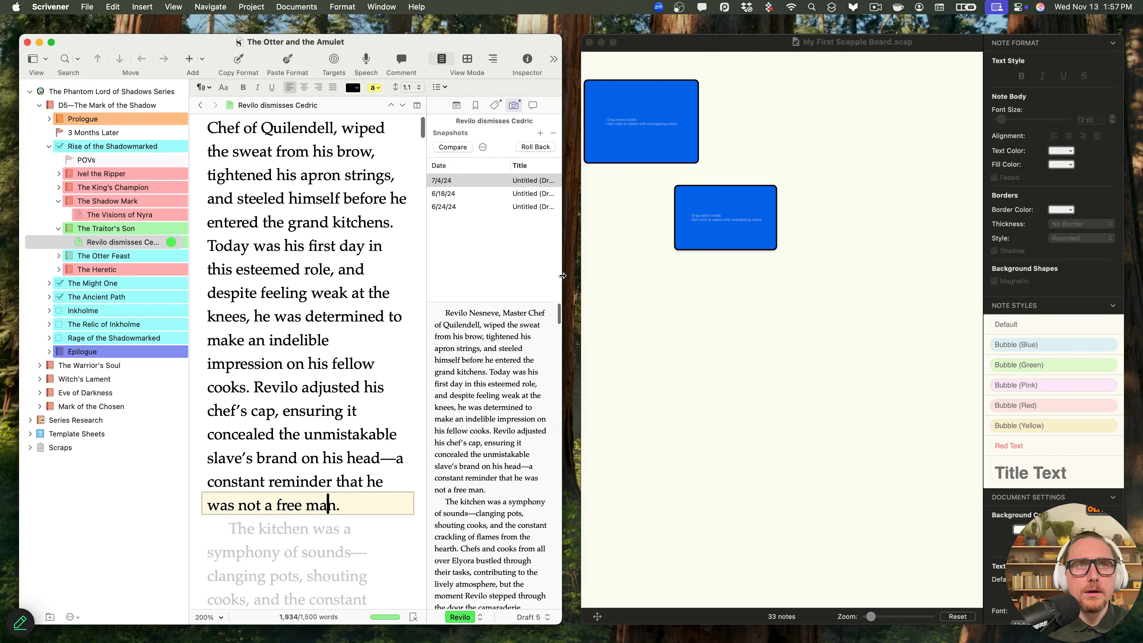
# - Expand the Series Research folder and its Notes folder, and look through the Name Creations document
pyautogui.click(30, 420)
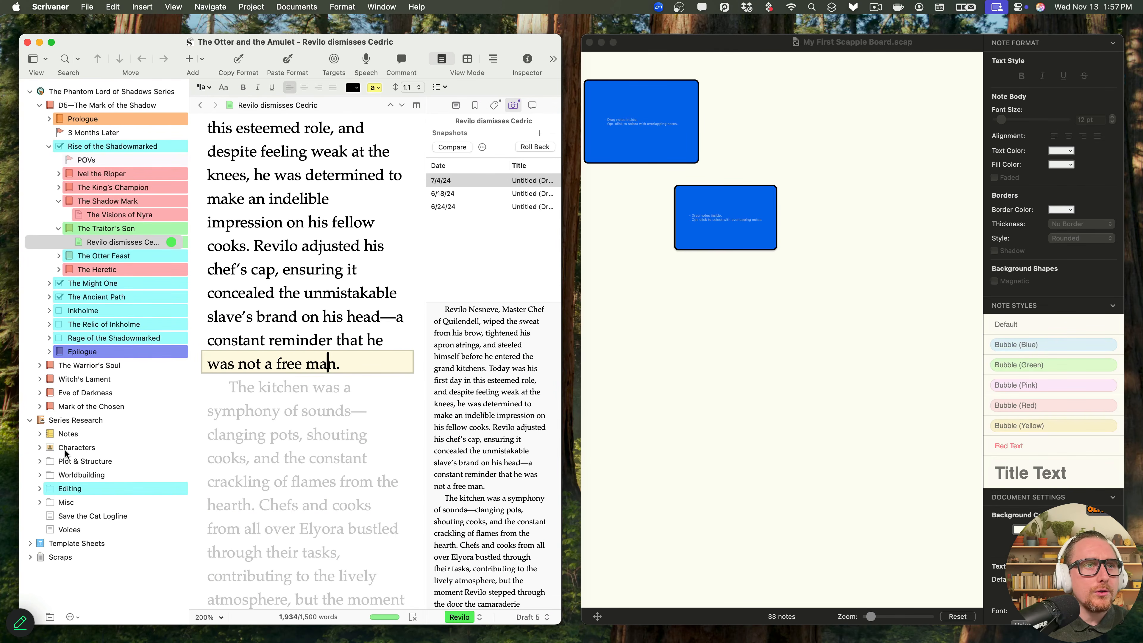
pyautogui.click(39, 434)
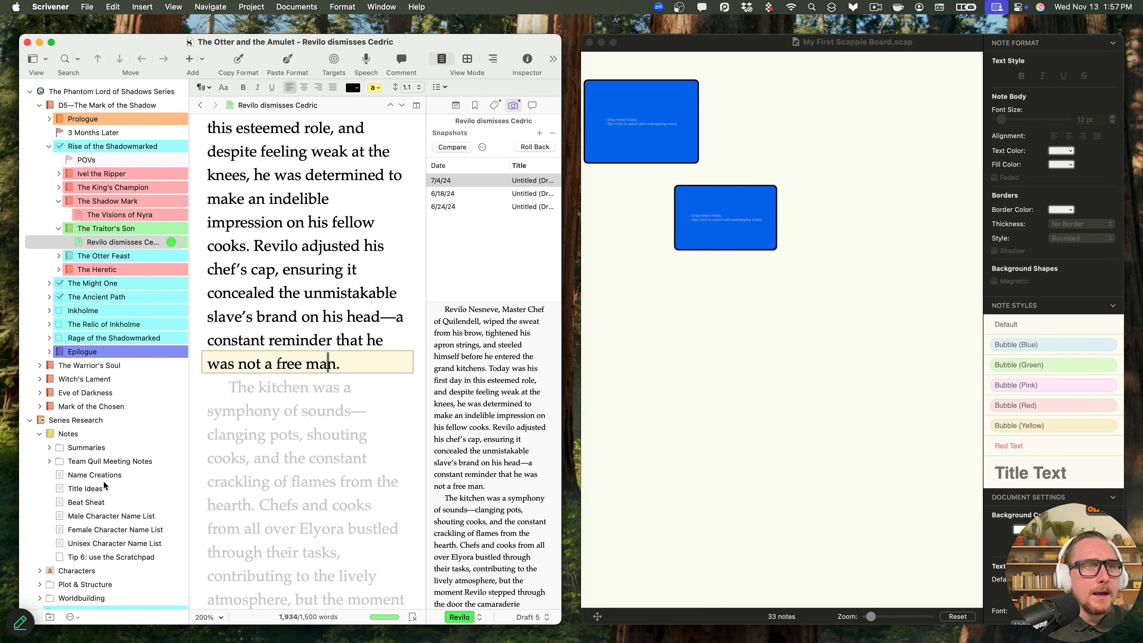
pyautogui.click(97, 474)
pyautogui.scroll(1, 394, 461)
pyautogui.scroll(3, 394, 461)
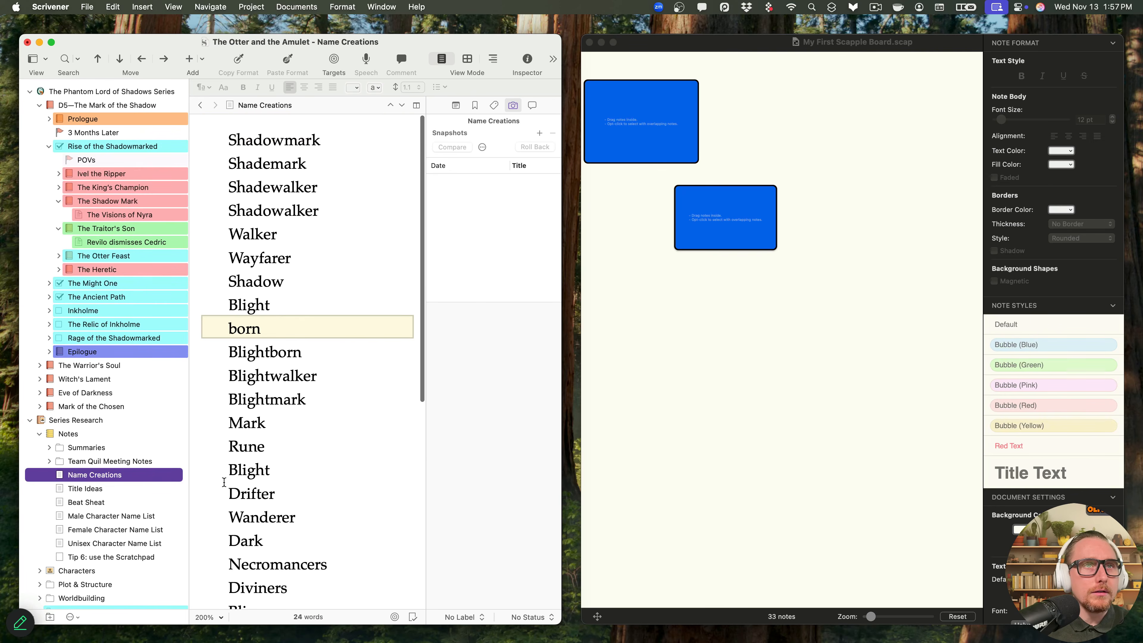
# - Open the Male Character Name List document and add it from the Scrivener project to the Scapple board as a note
pyautogui.click(111, 489)
pyautogui.click(102, 503)
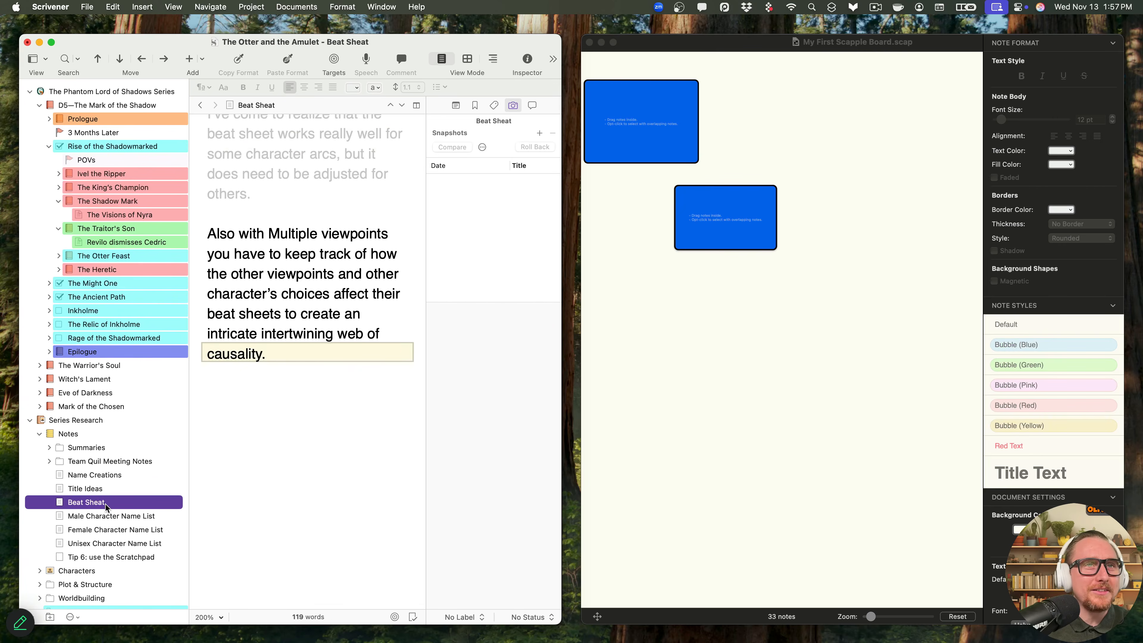
pyautogui.click(124, 517)
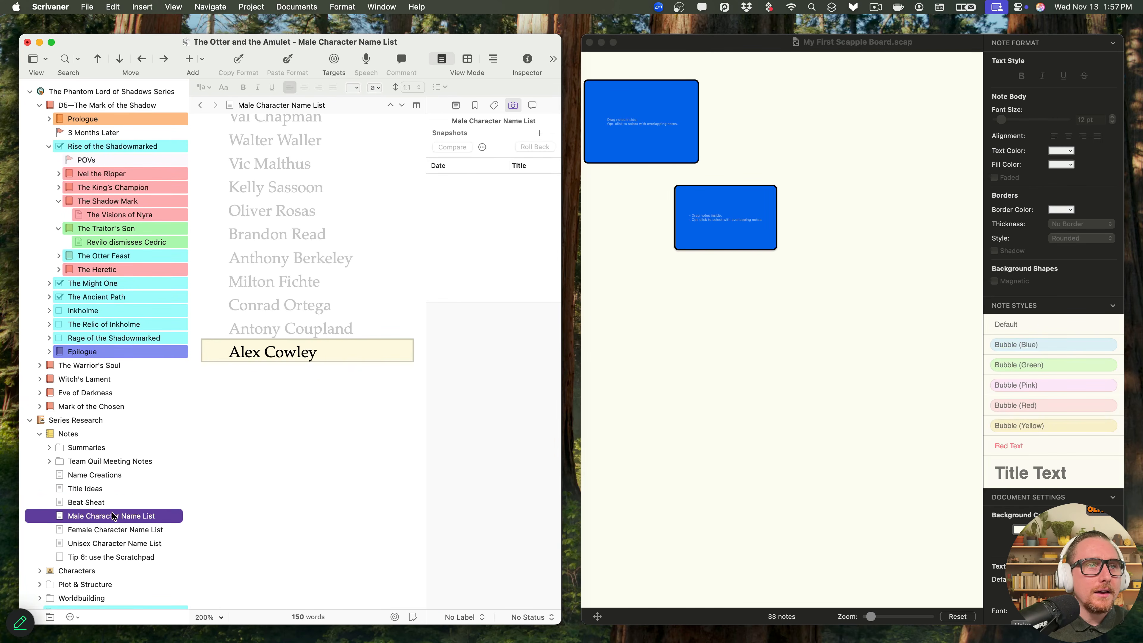
pyautogui.moveTo(125, 519); pyautogui.dragTo(683, 354)
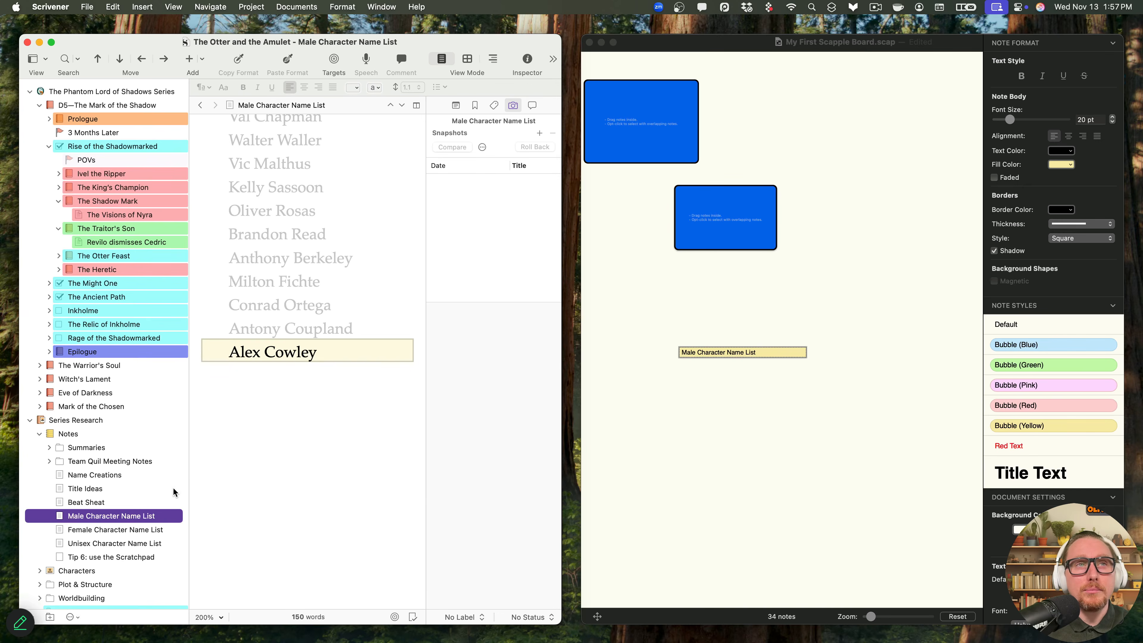
# - Copy the entire text of Male Character Name List into a new Scapple note and place it beside the document's title note
pyautogui.moveTo(354, 396); pyautogui.dragTo(173, 4)
pyautogui.press('super+c')
pyautogui.click(758, 418)
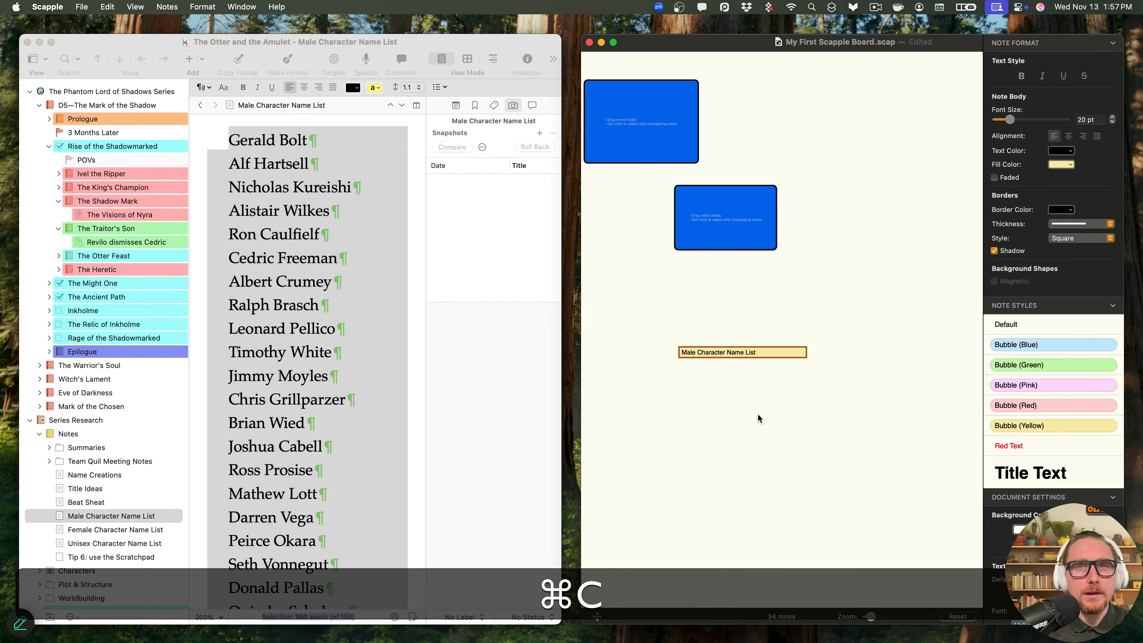
pyautogui.press('super+v')
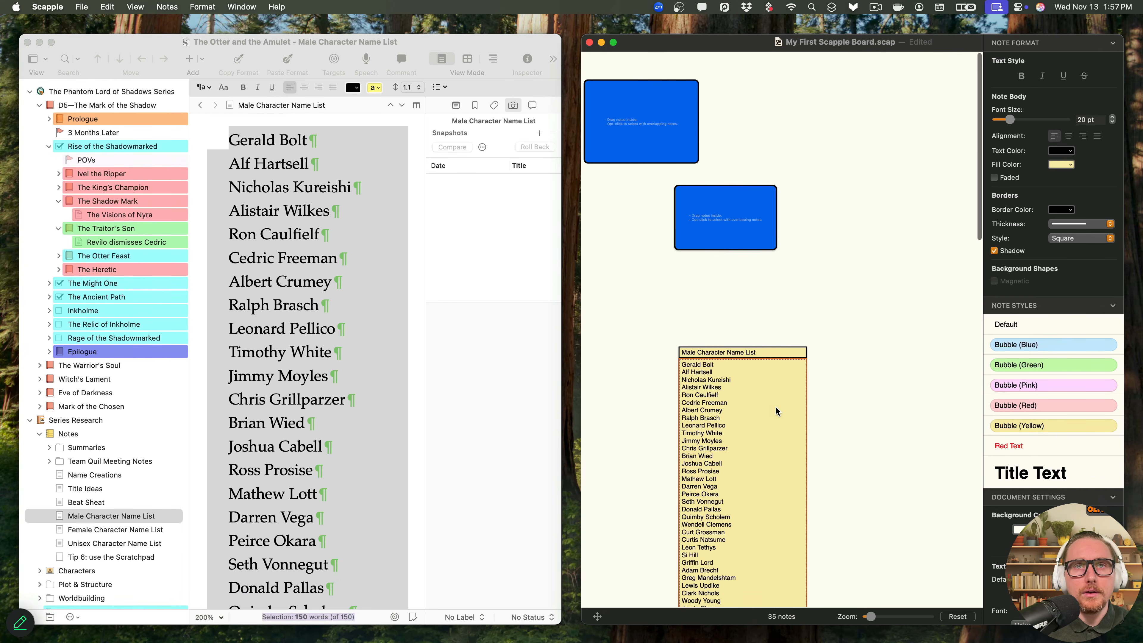
pyautogui.moveTo(763, 400); pyautogui.dragTo(888, 252)
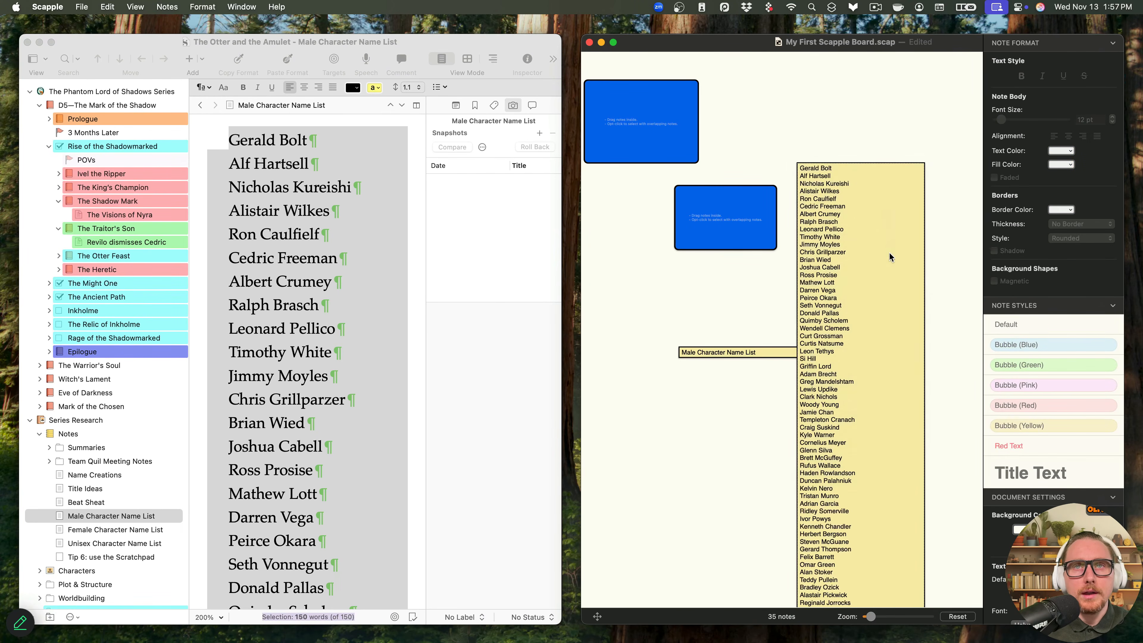
pyautogui.scroll(-5, 834, 447)
pyautogui.scroll(5, 834, 447)
# - Copy the first three names of the list into a separate Scapple note and move it to the empty area beside the long note
pyautogui.click(367, 180)
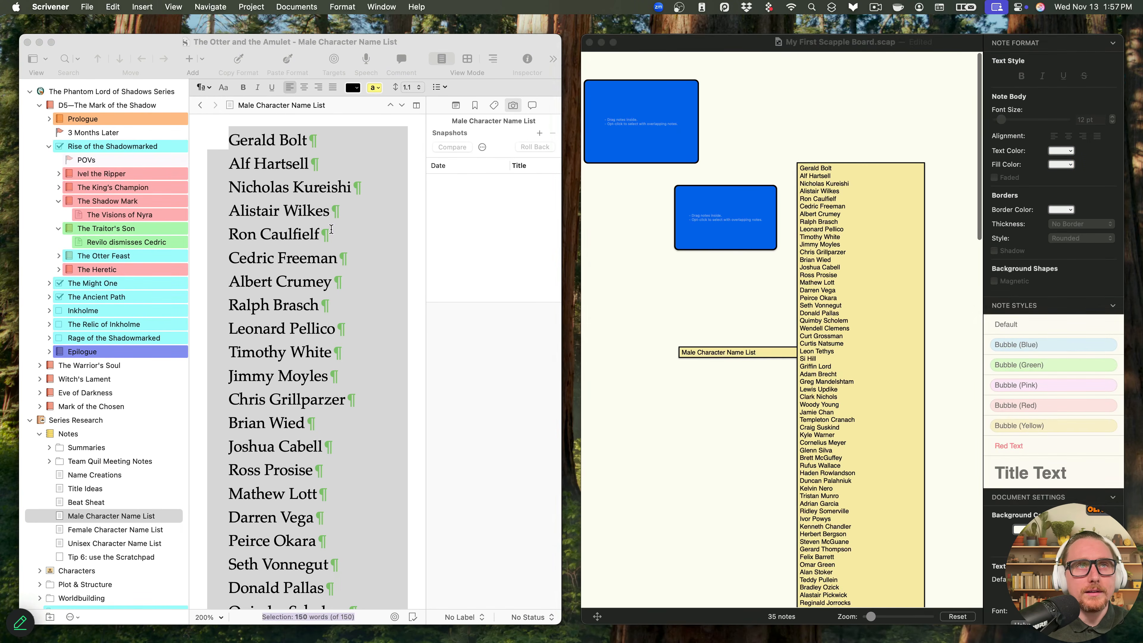
pyautogui.moveTo(367, 181); pyautogui.dragTo(206, 143)
pyautogui.press('super+c')
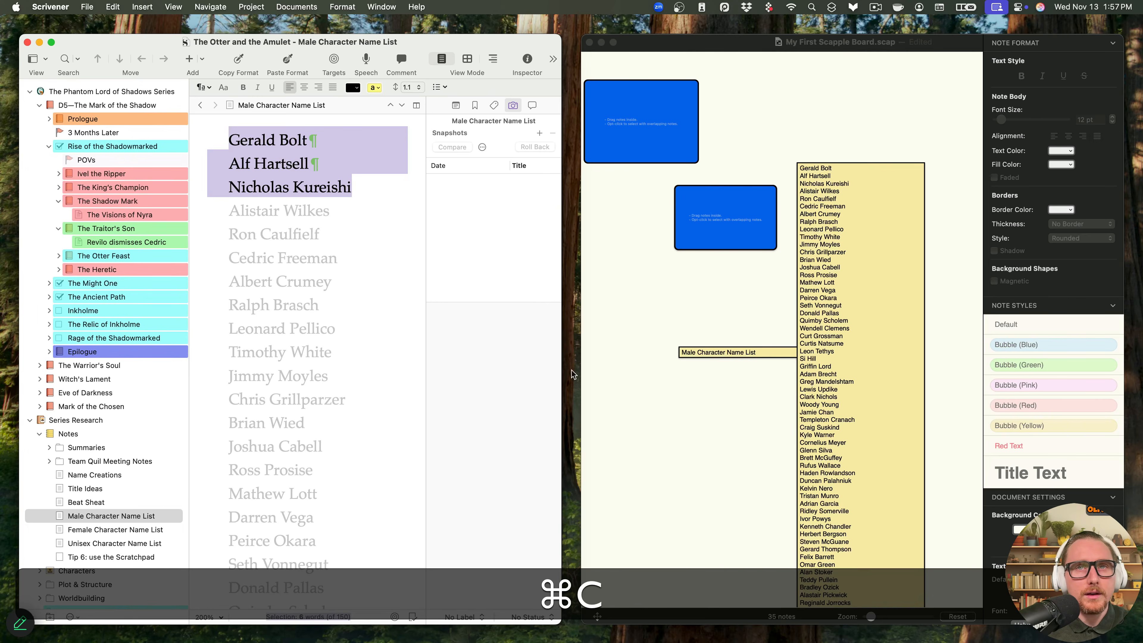
pyautogui.click(678, 423)
pyautogui.press('super+v')
pyautogui.moveTo(823, 599); pyautogui.dragTo(662, 374)
# - Copy the fourth to sixth names of the list into another Scapple note below the first three-name note
pyautogui.click(343, 260)
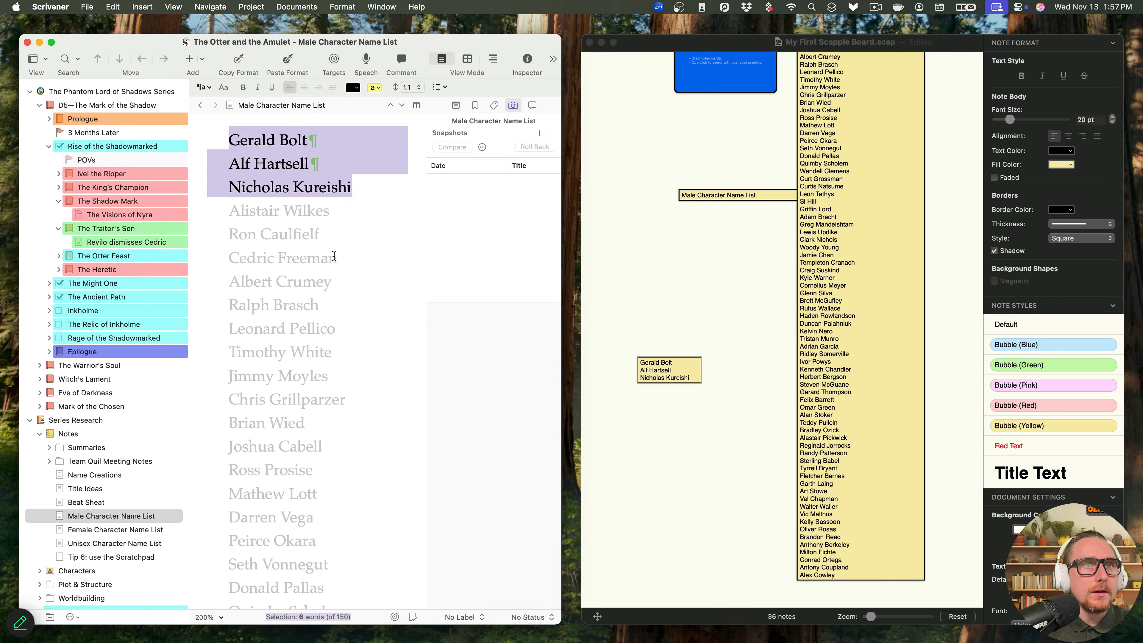
pyautogui.moveTo(343, 261); pyautogui.dragTo(212, 209)
pyautogui.press('super+c')
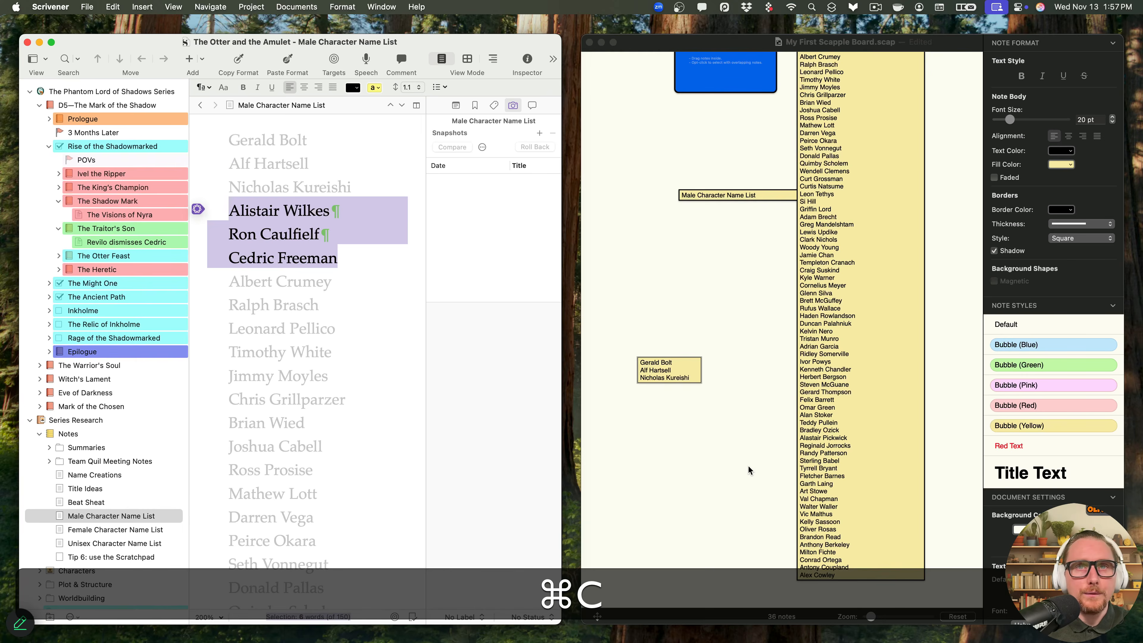
pyautogui.click(655, 455)
pyautogui.press('super+v')
# - Copy the seventh to ninth names of the list into a third stacked Scapple note
pyautogui.click(345, 326)
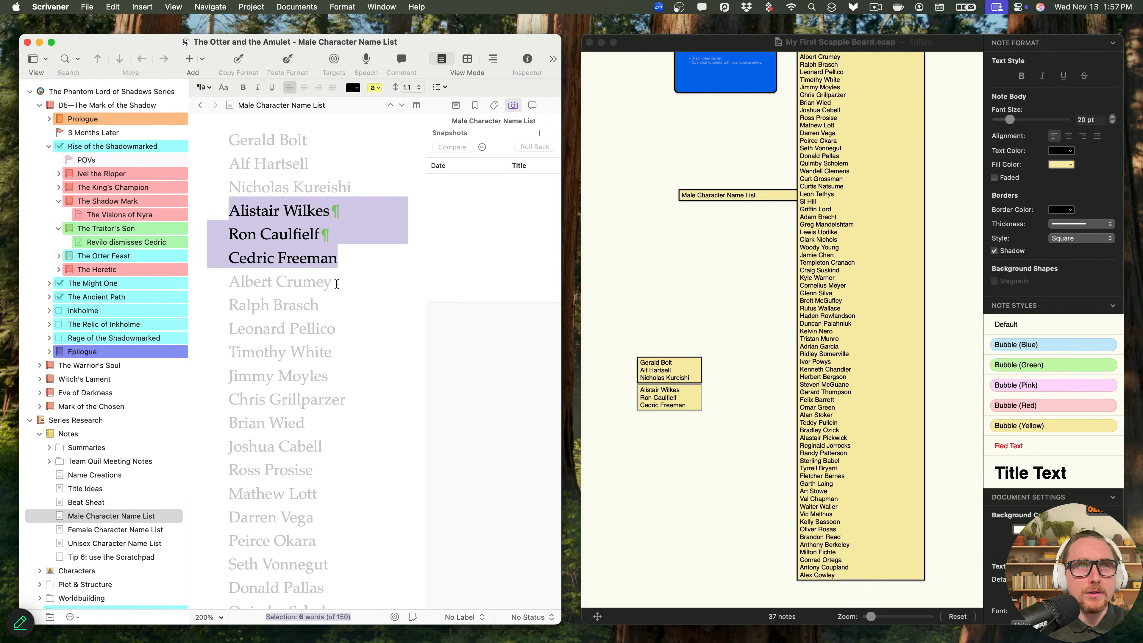
pyautogui.moveTo(341, 329); pyautogui.dragTo(213, 282)
pyautogui.press('super+c')
pyautogui.click(670, 459)
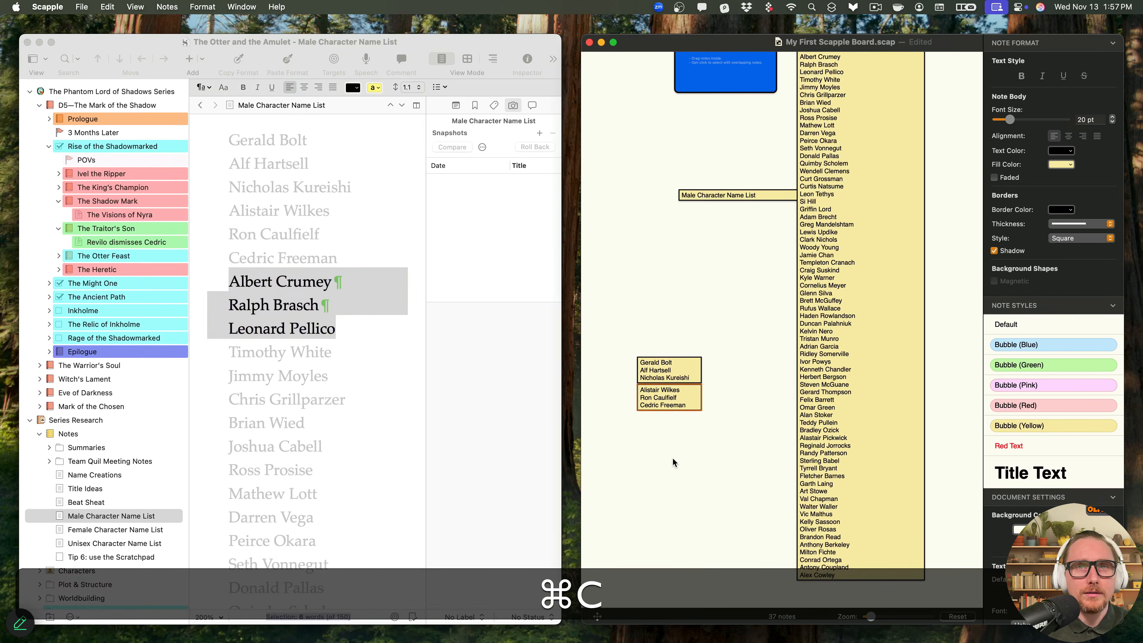
pyautogui.press('super+v')
# - Copy the tenth to twelfth names of the list into a fourth stacked Scapple note and deselect it
pyautogui.click(342, 378)
pyautogui.moveTo(346, 402); pyautogui.dragTo(213, 352)
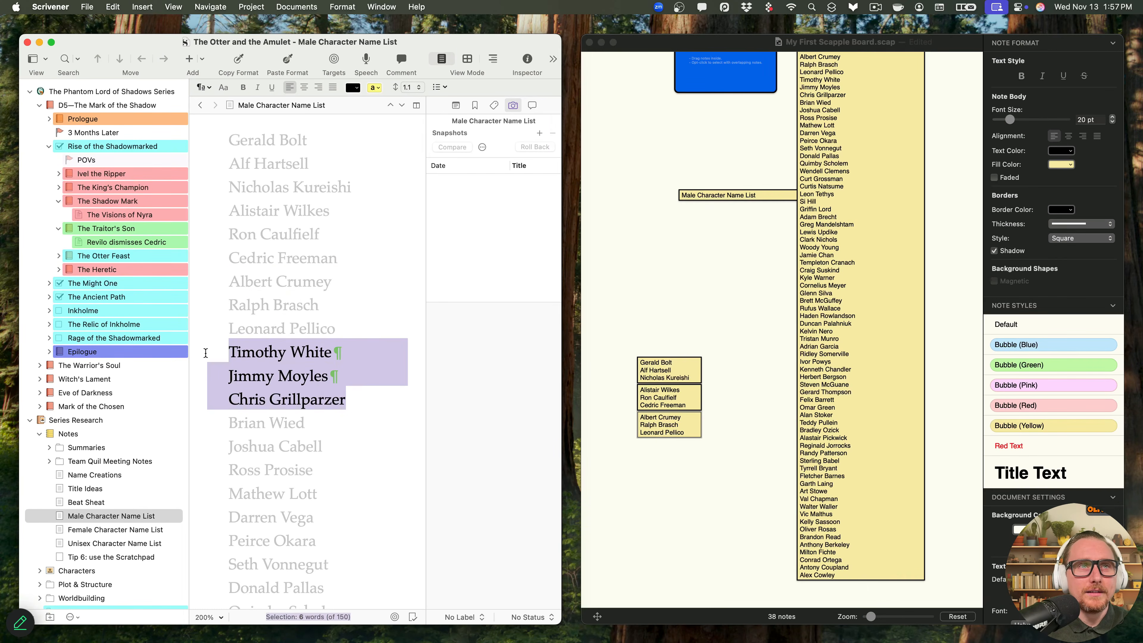
pyautogui.press('super+c')
pyautogui.click(667, 475)
pyautogui.press('super+v')
pyautogui.click(728, 503)
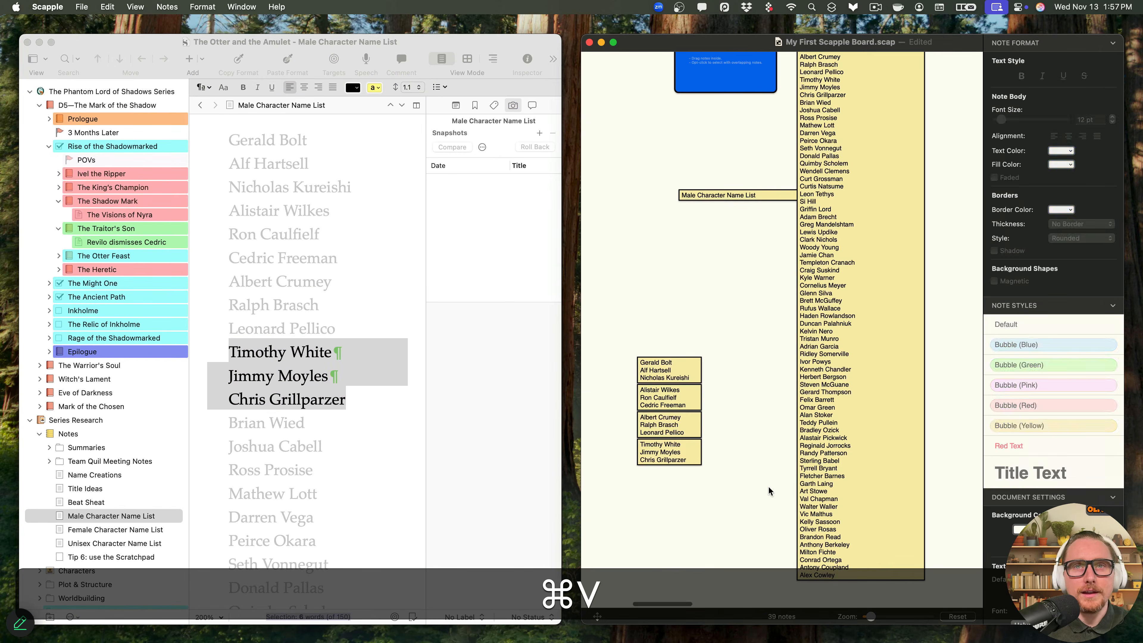
# - Delete the full name list note and the four stacked three-name notes from the board
pyautogui.click(896, 483)
pyautogui.press('Delete')
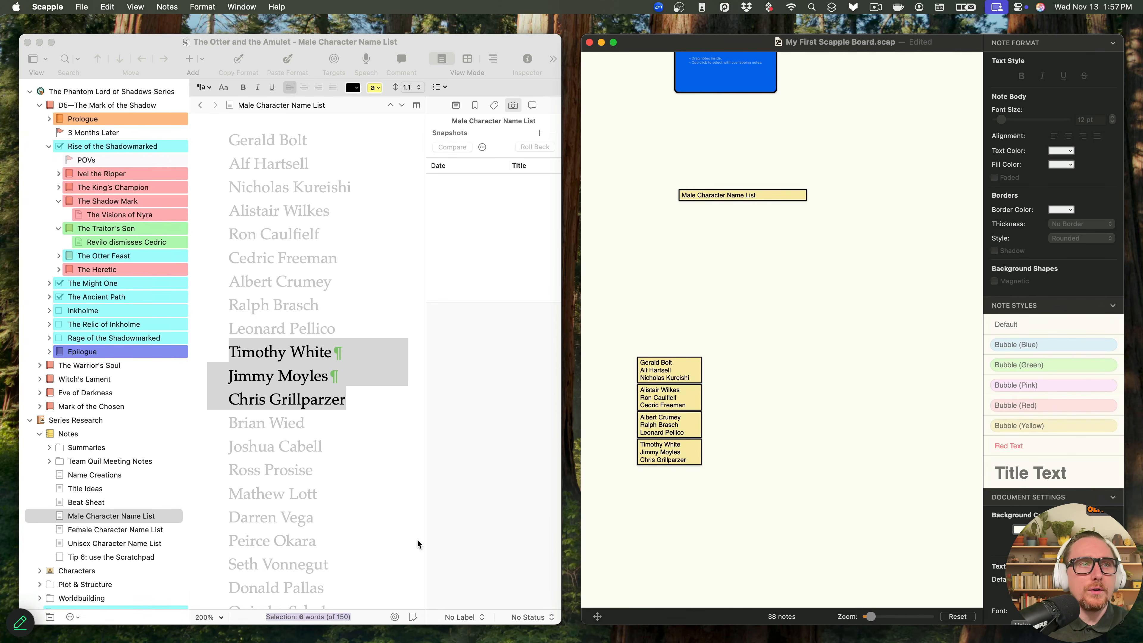
pyautogui.moveTo(688, 496); pyautogui.dragTo(587, 341)
pyautogui.press('Delete')
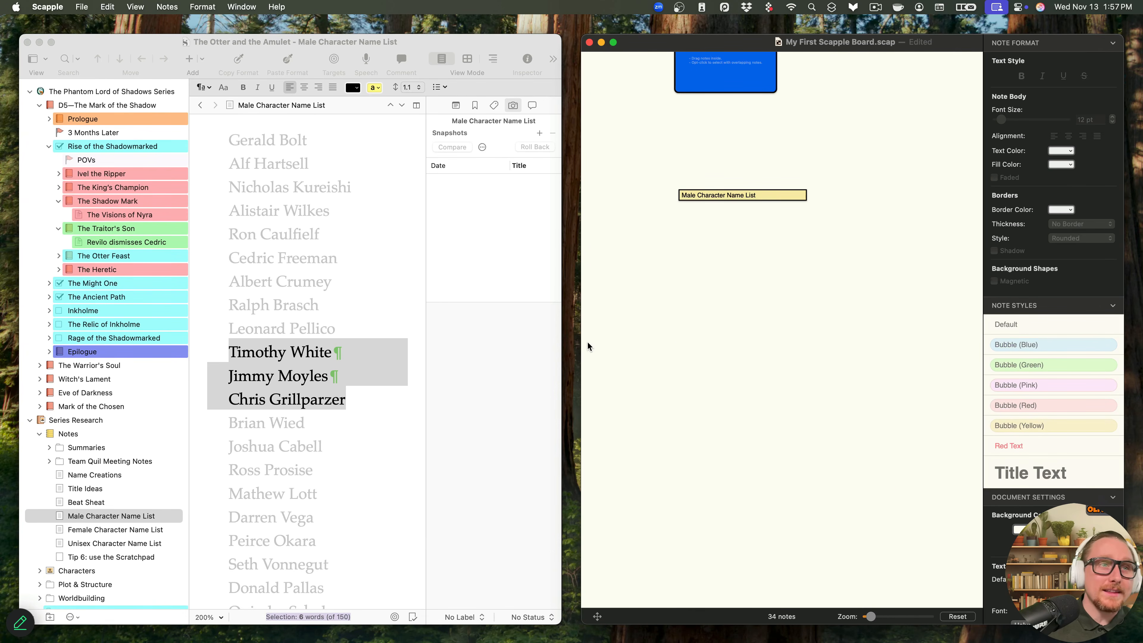
# - Add the Name Creations document to the Scapple board as a note, and open that document in Scrivener
pyautogui.moveTo(98, 475); pyautogui.dragTo(773, 458)
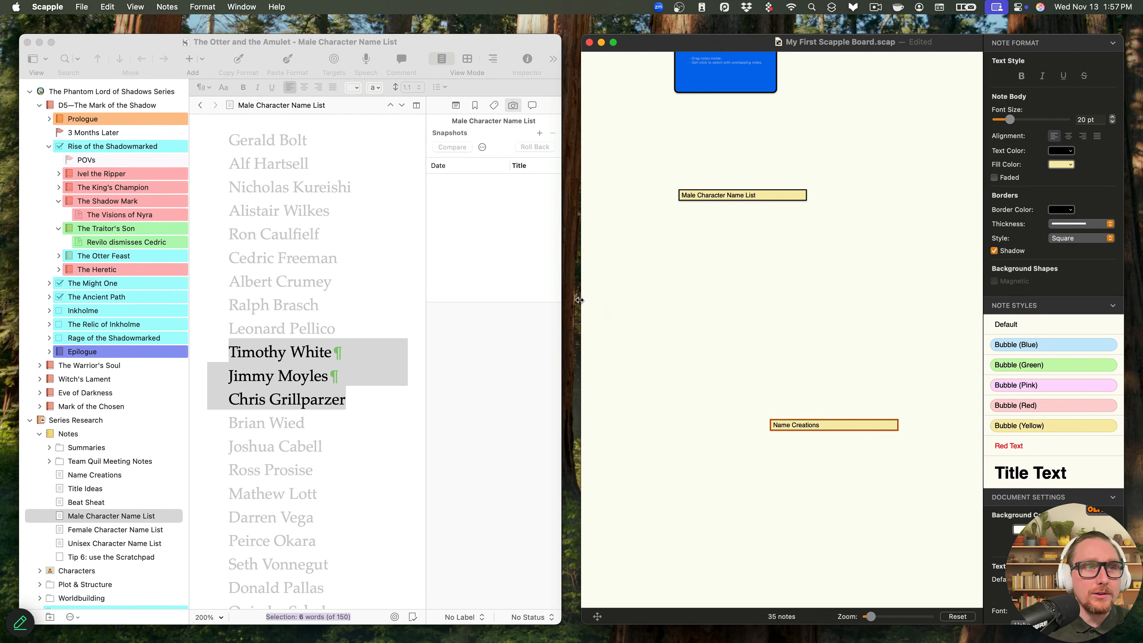
pyautogui.click(118, 475)
pyautogui.click(118, 475)
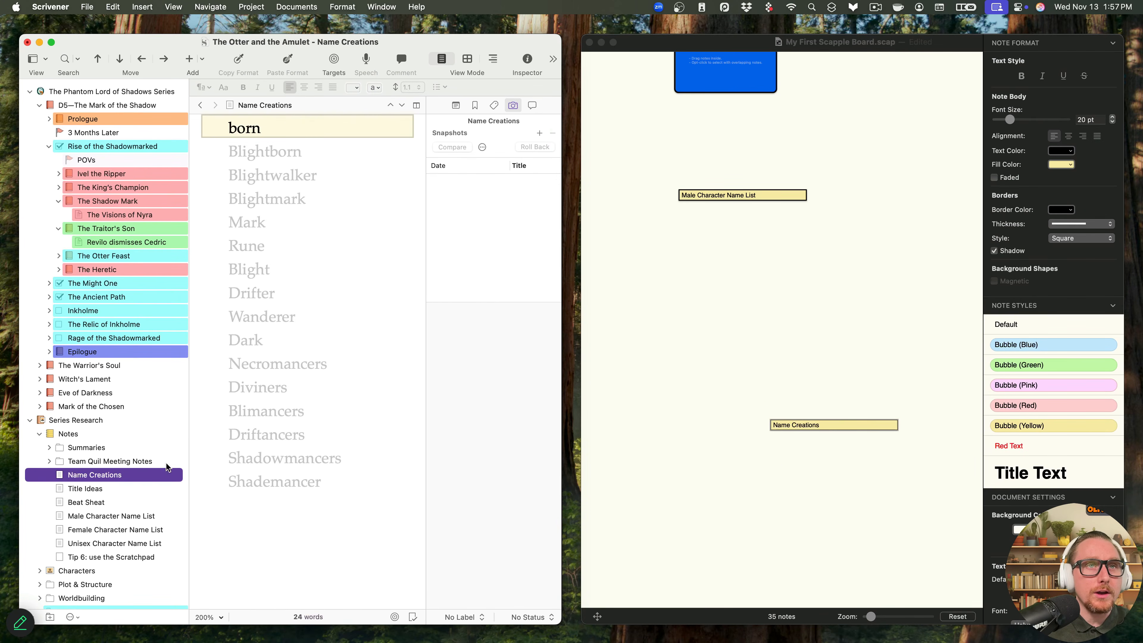
# - Copy the lines Blightwalker through Rune from Name Creations and paste them as a note on the Scapple board
pyautogui.click(316, 225)
pyautogui.moveTo(270, 246); pyautogui.dragTo(196, 172)
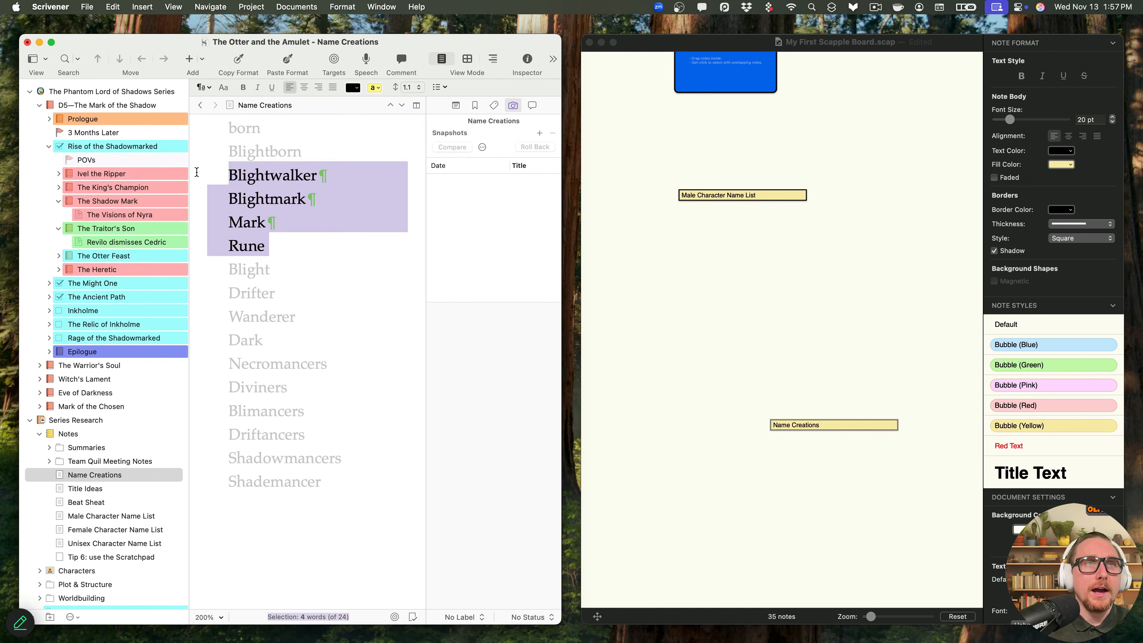
pyautogui.press('super+c')
pyautogui.click(821, 463)
pyautogui.press('super+v')
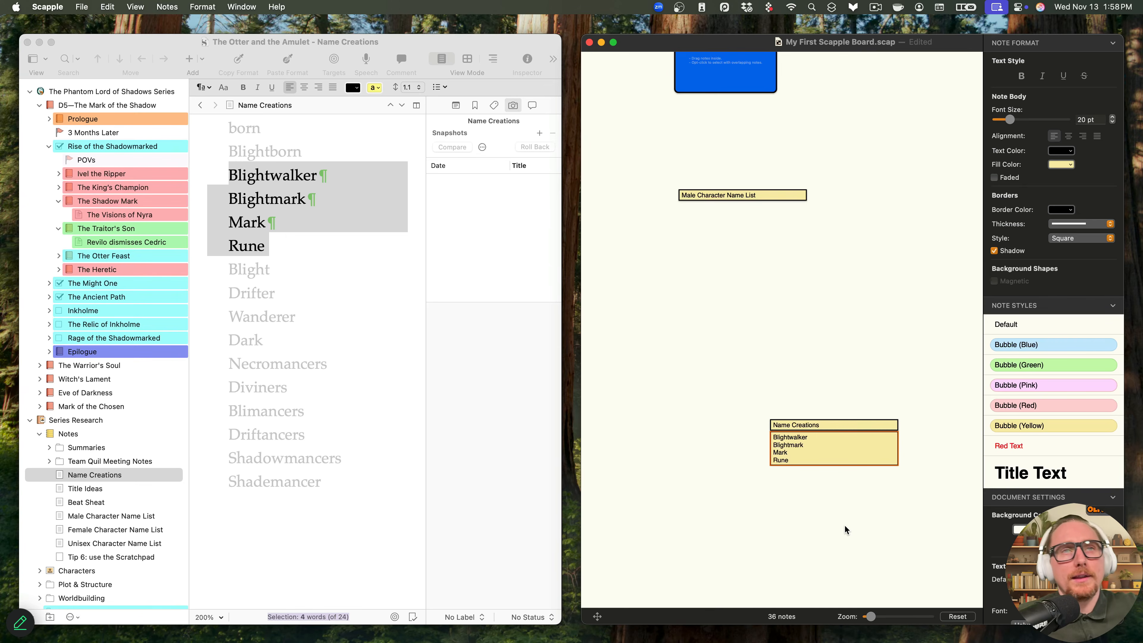
# - Delete the Name Creations note and the pasted note beneath it from the board
pyautogui.moveTo(837, 532); pyautogui.dragTo(737, 381)
pyautogui.press('Delete')
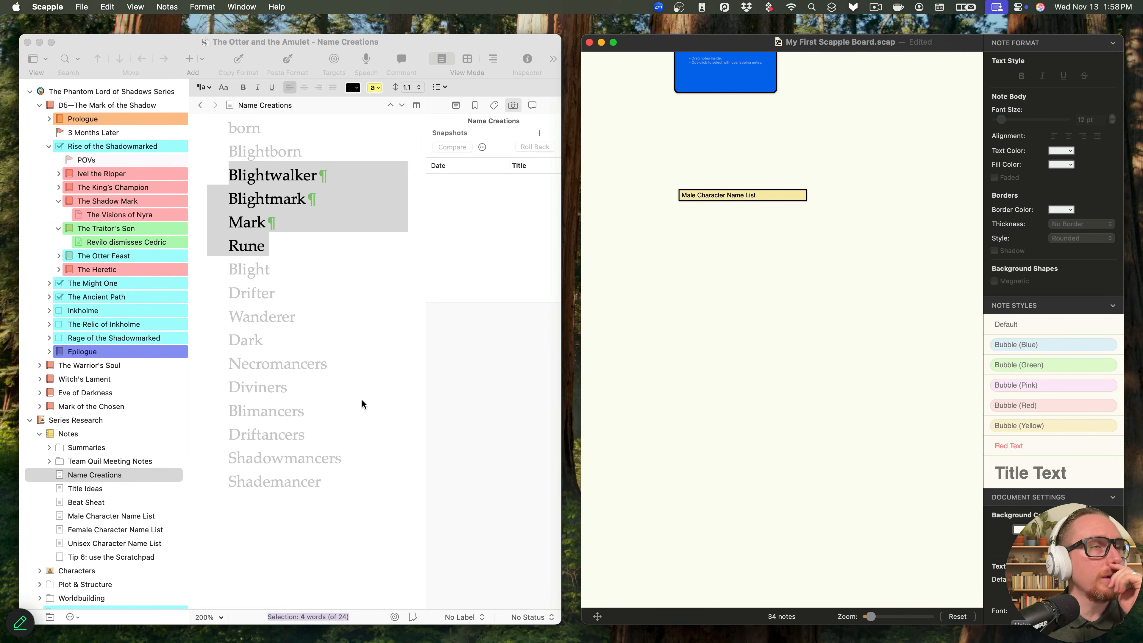
pyautogui.scroll(-3, 136, 427)
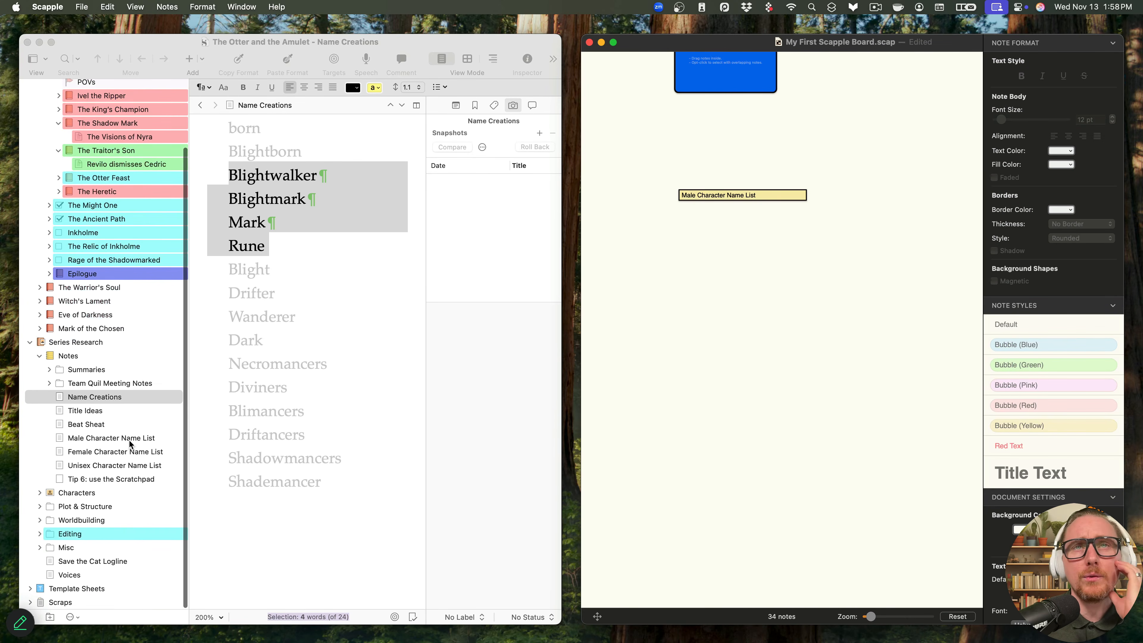
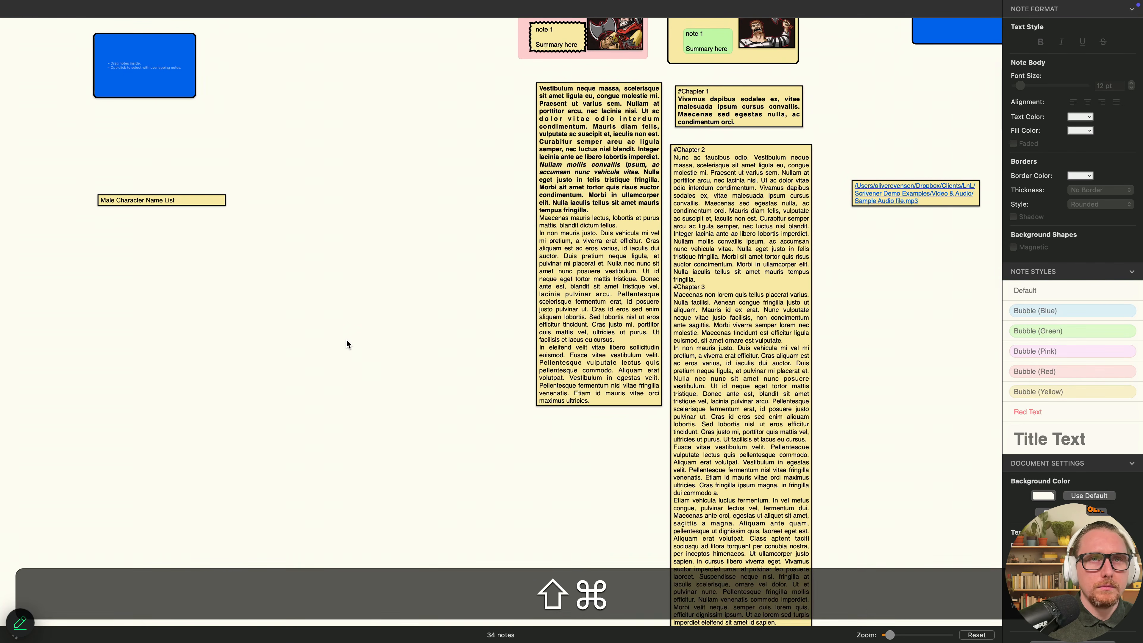
# - Export the whole board to the Desktop as My First Scapple Board, with the background drawn and the default text color used
pyautogui.press('alt+shift+super+Down')
pyautogui.press('alt+super+Up')
pyautogui.press('alt+super+Down')
pyautogui.press('alt+super+Down')
pyautogui.press('alt+super+Down')
pyautogui.press('alt+super+Down')
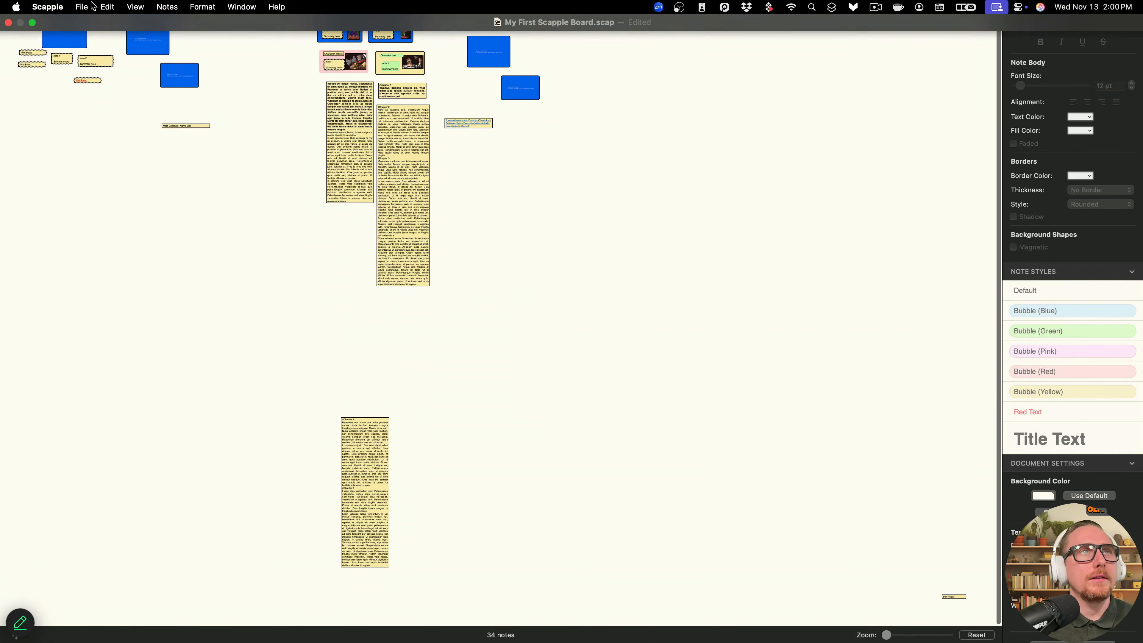
pyautogui.click(81, 7)
pyautogui.moveTo(120, 50)
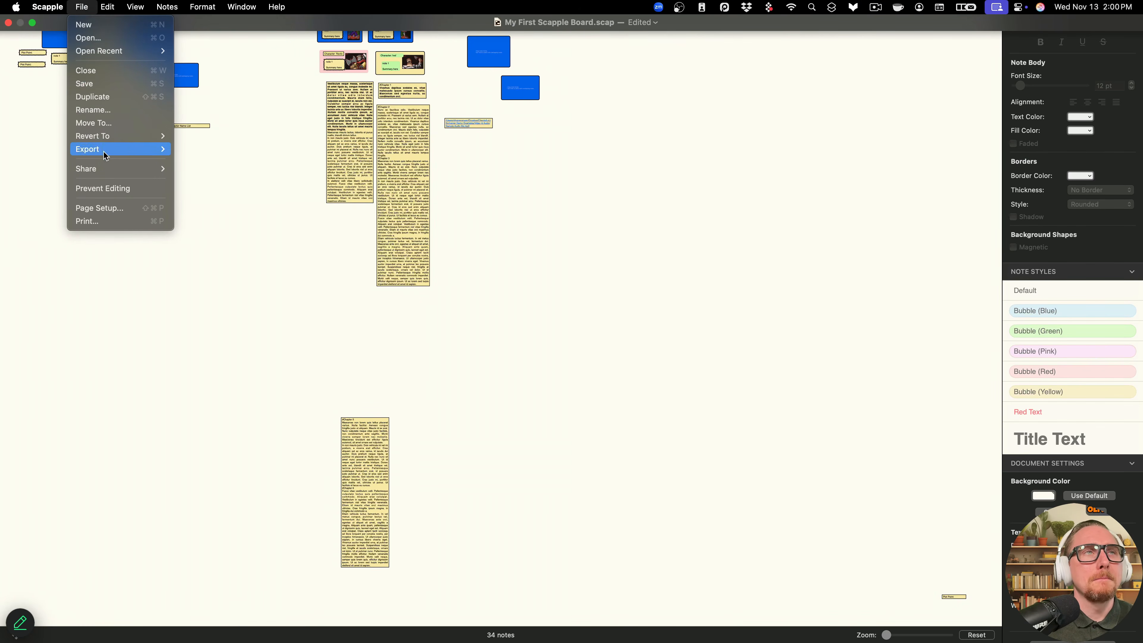
pyautogui.moveTo(105, 153)
pyautogui.click(261, 150)
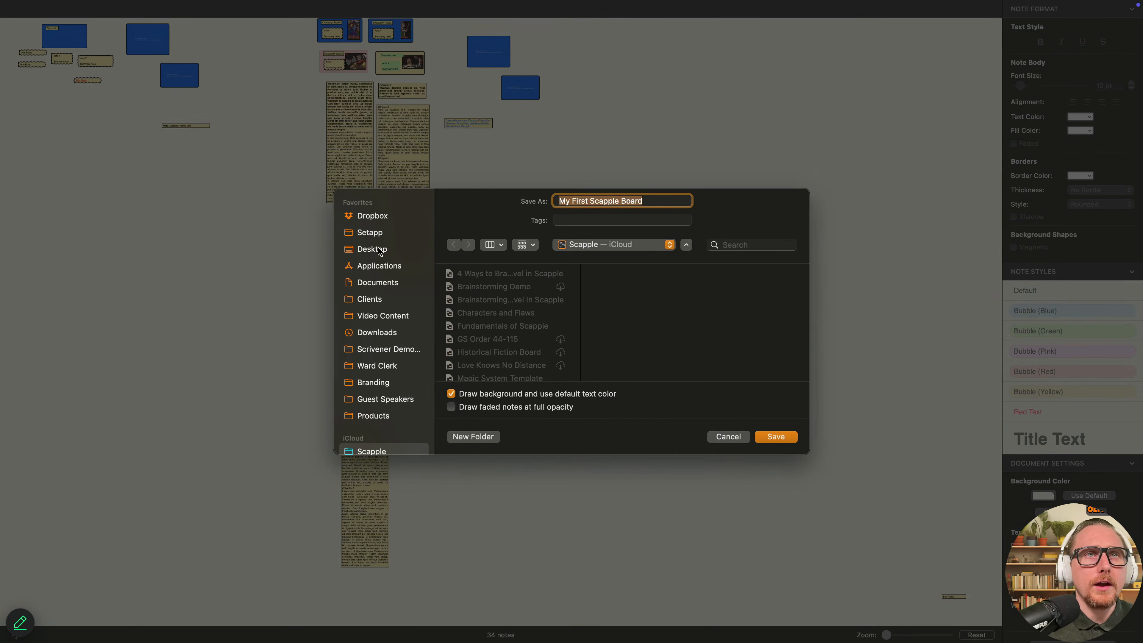
pyautogui.click(380, 251)
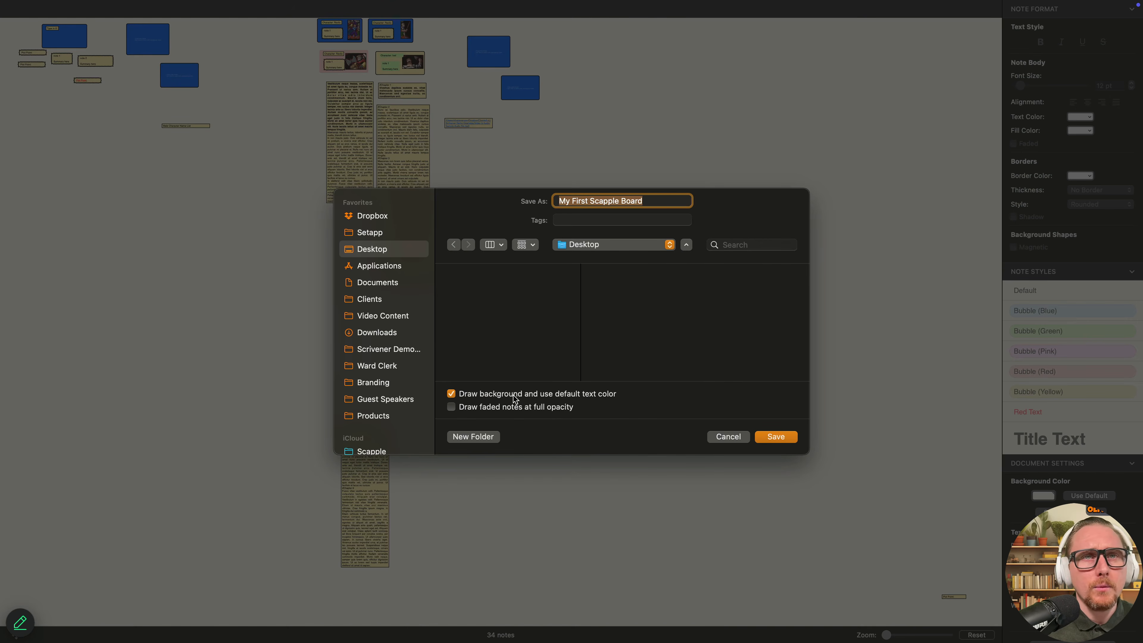
pyautogui.click(776, 437)
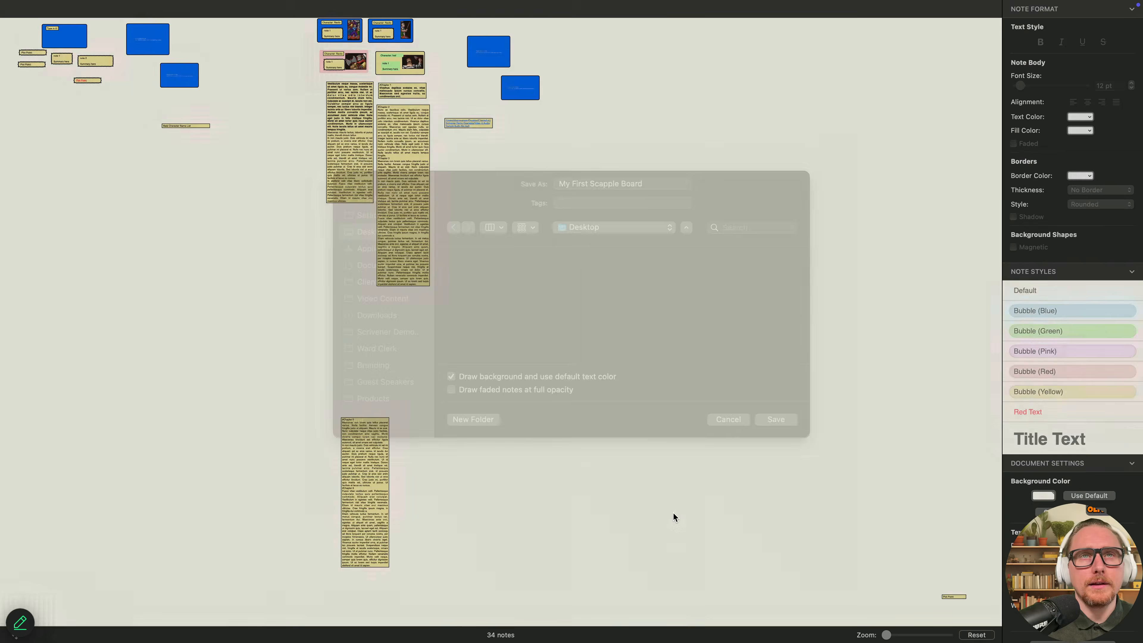
# - Export the board to the Desktop as a PNG image named My First Scapple Board
pyautogui.click(81, 7)
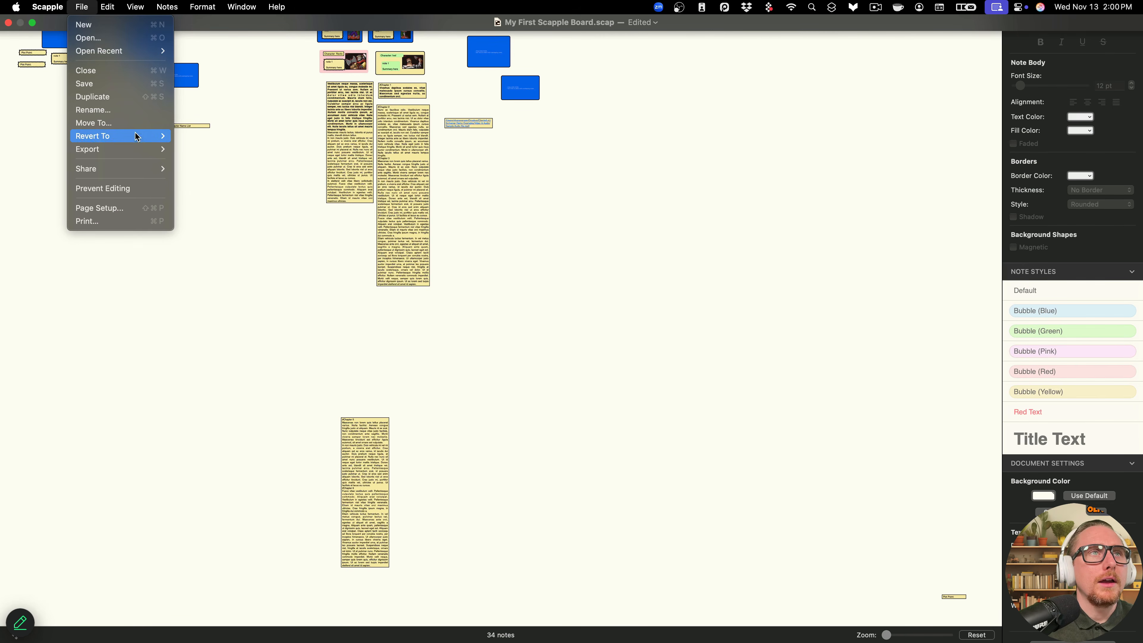
pyautogui.moveTo(139, 150)
pyautogui.click(246, 163)
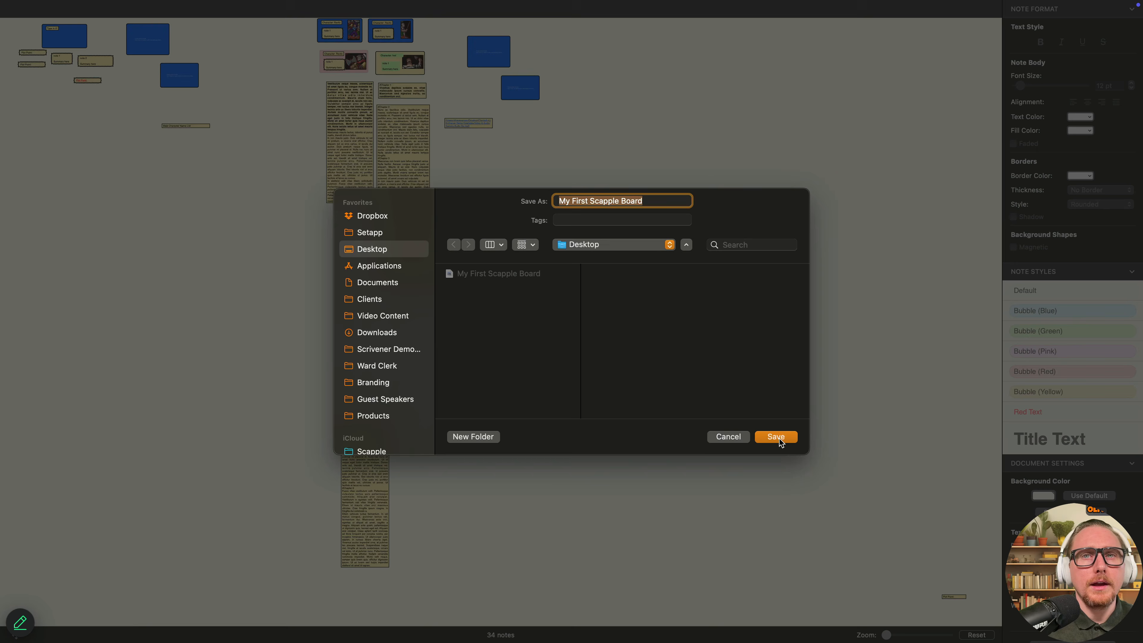
pyautogui.click(779, 439)
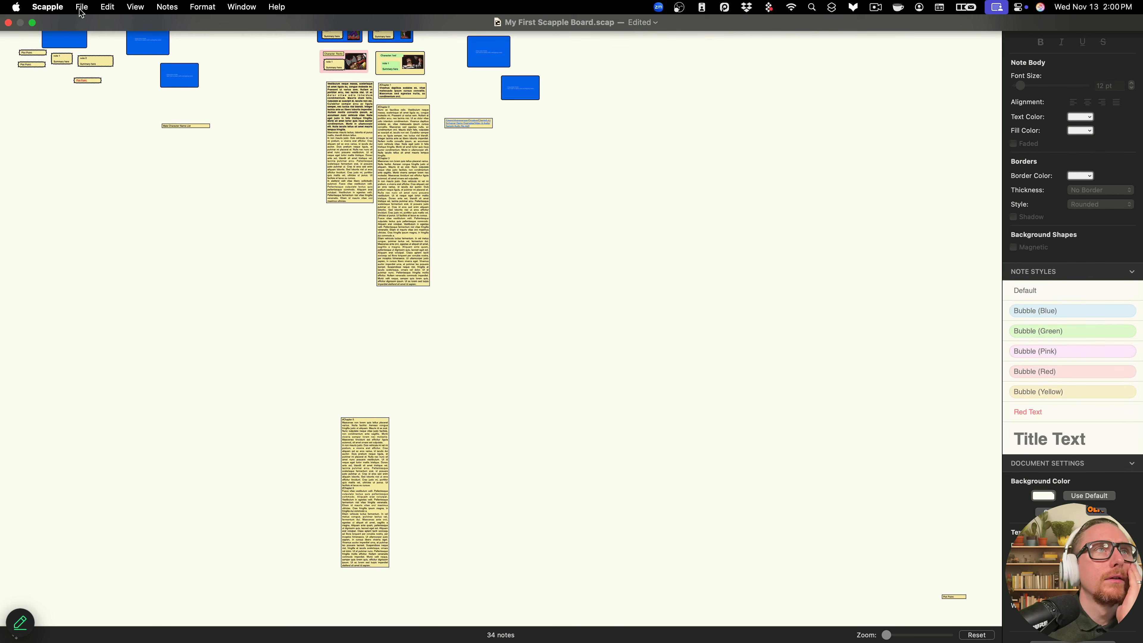
# - Export all notes to the Desktop as a plain text (.txt) file named My First Scapple Board, using the .txt extension by default
pyautogui.click(82, 6)
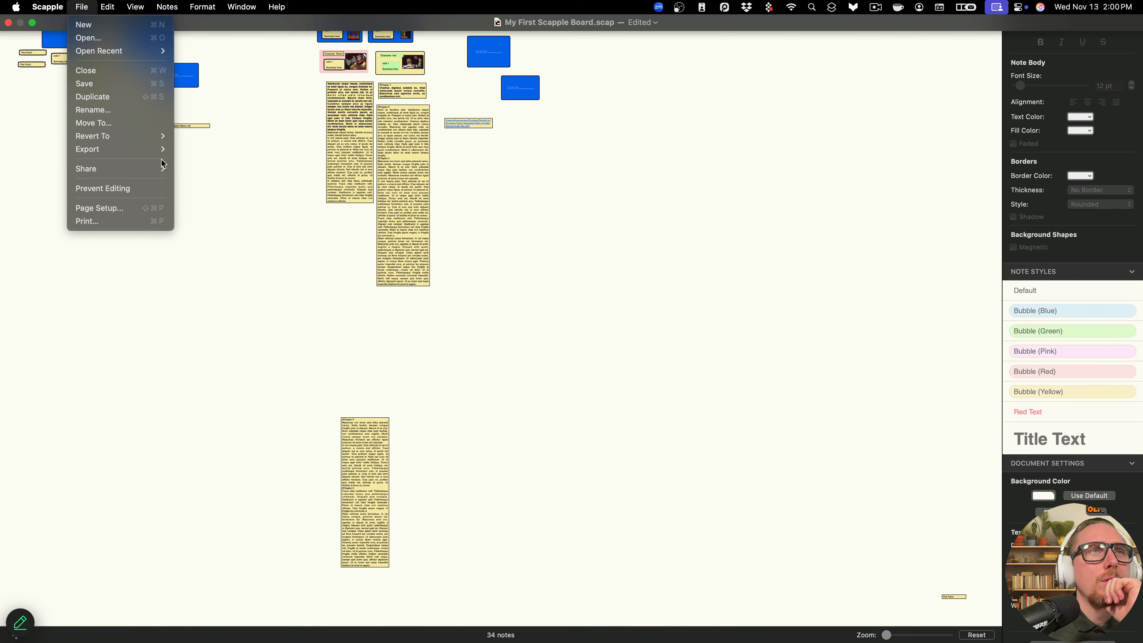
pyautogui.moveTo(154, 153)
pyautogui.click(241, 182)
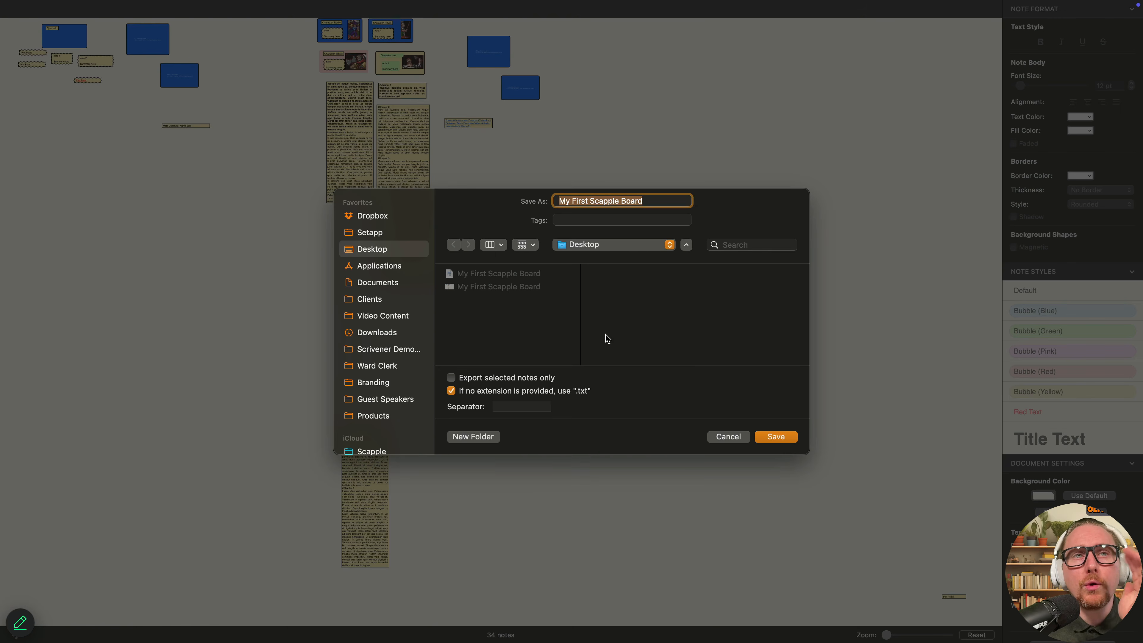
pyautogui.click(775, 436)
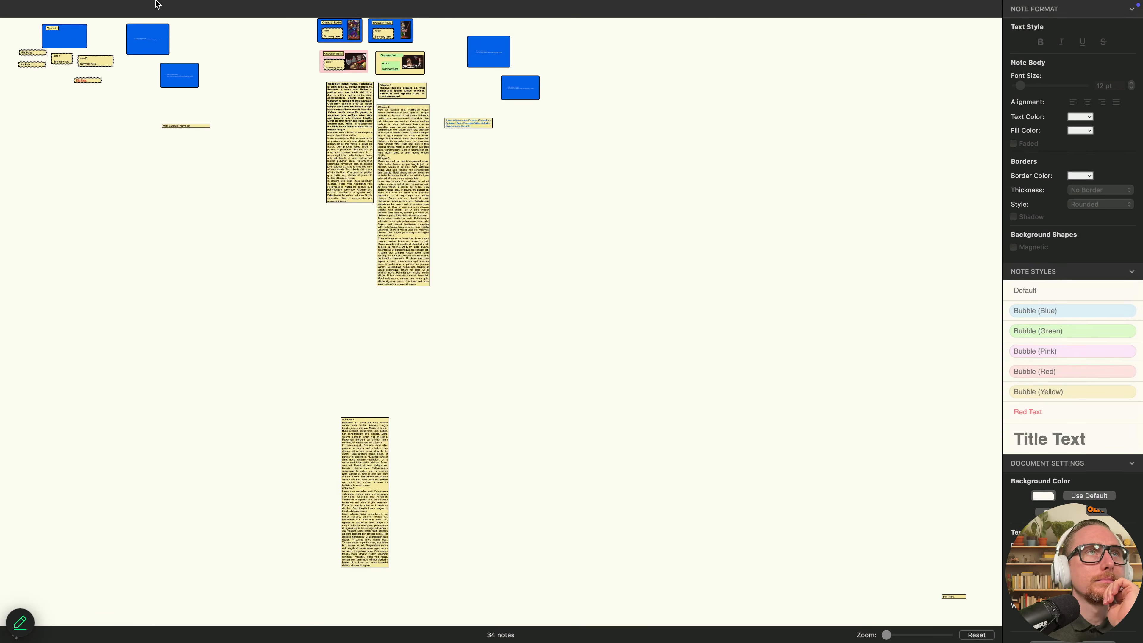
# - Export all the board's notes to the Desktop as a Rich Text (.rtf) file named My First Scapple Board
pyautogui.click(83, 7)
pyautogui.moveTo(144, 152)
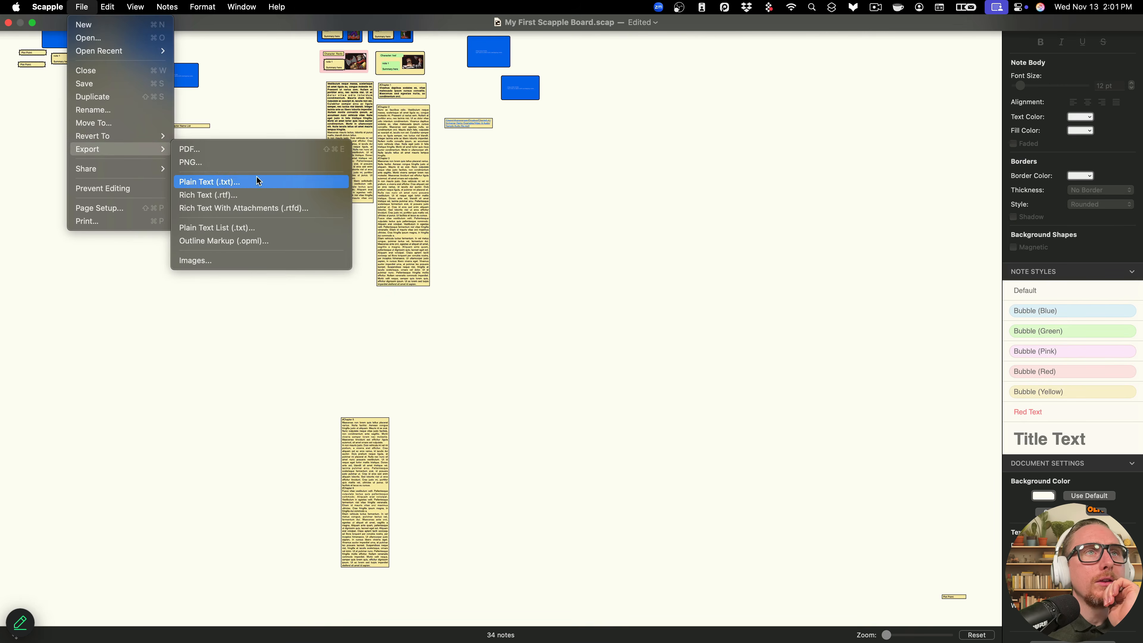
pyautogui.click(278, 198)
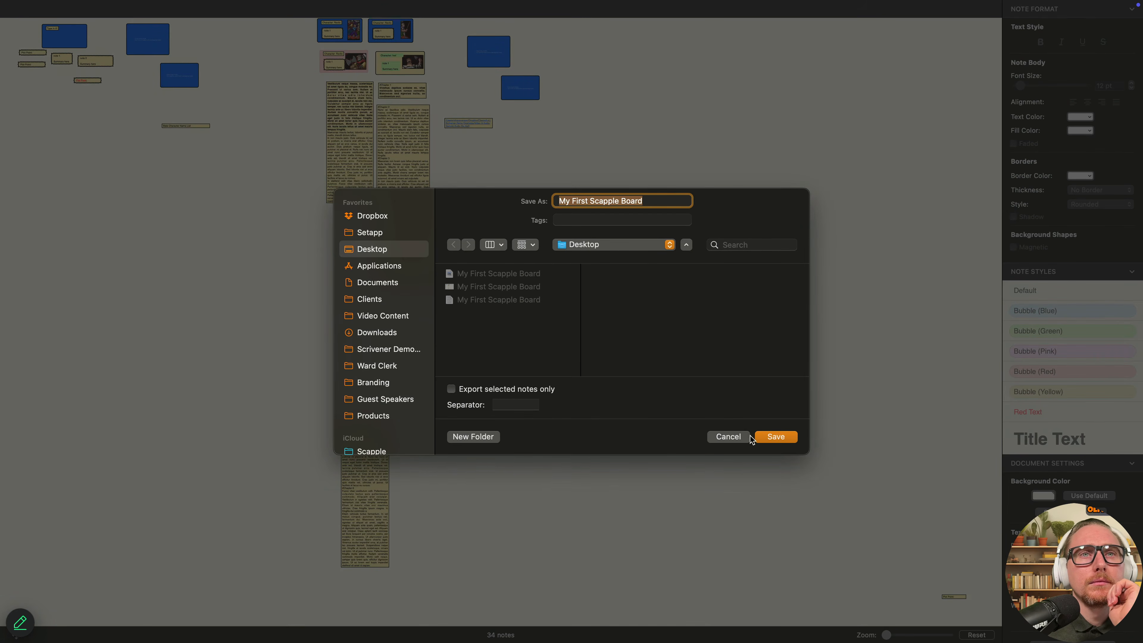
pyautogui.click(765, 436)
# - Export all notes to the Desktop as Rich Text With Attachments (.rtfd), named My First Scapple Board
pyautogui.click(81, 7)
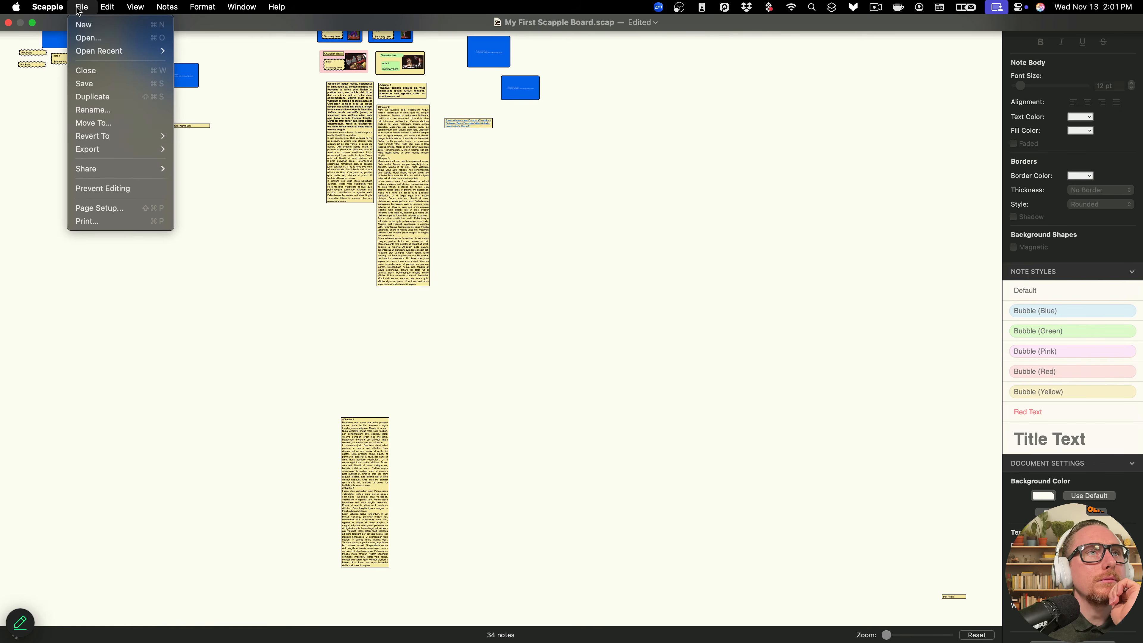
pyautogui.moveTo(137, 151)
pyautogui.click(276, 209)
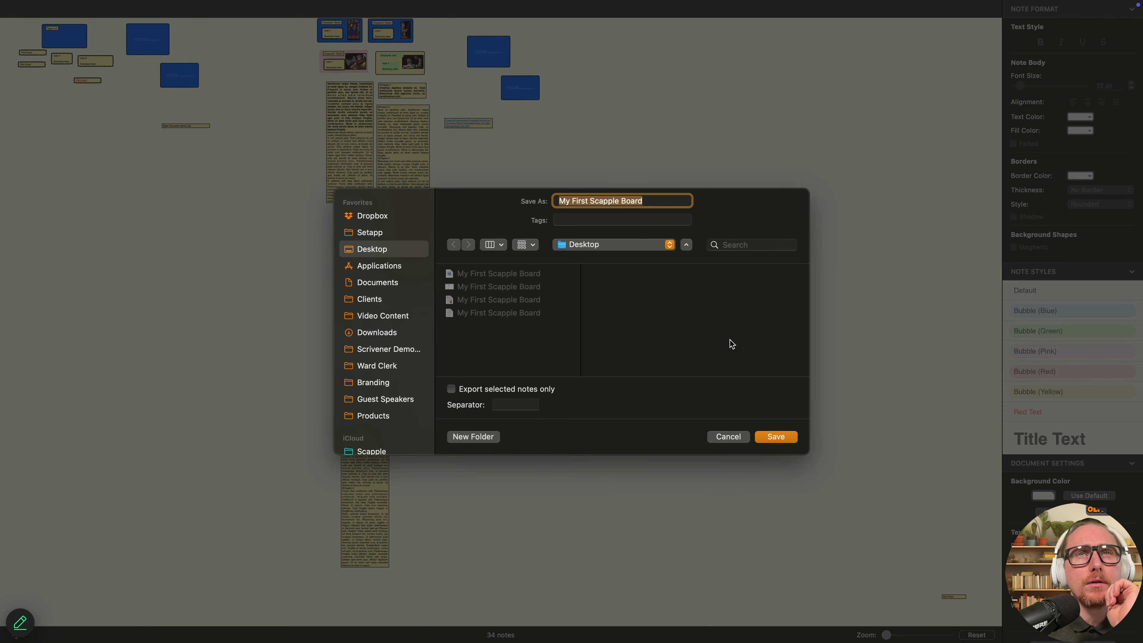
pyautogui.click(782, 437)
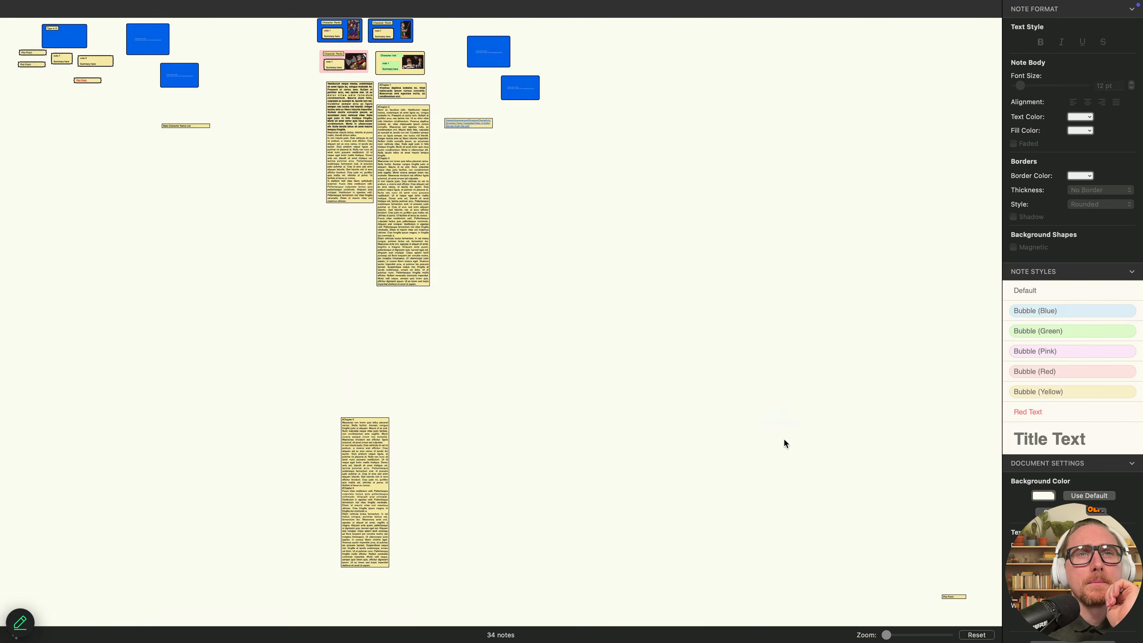
# - Export all notes to the Desktop as a Plain Text List (.txt) named My First Scapple Board List, without replacing the existing text file
pyautogui.click(81, 7)
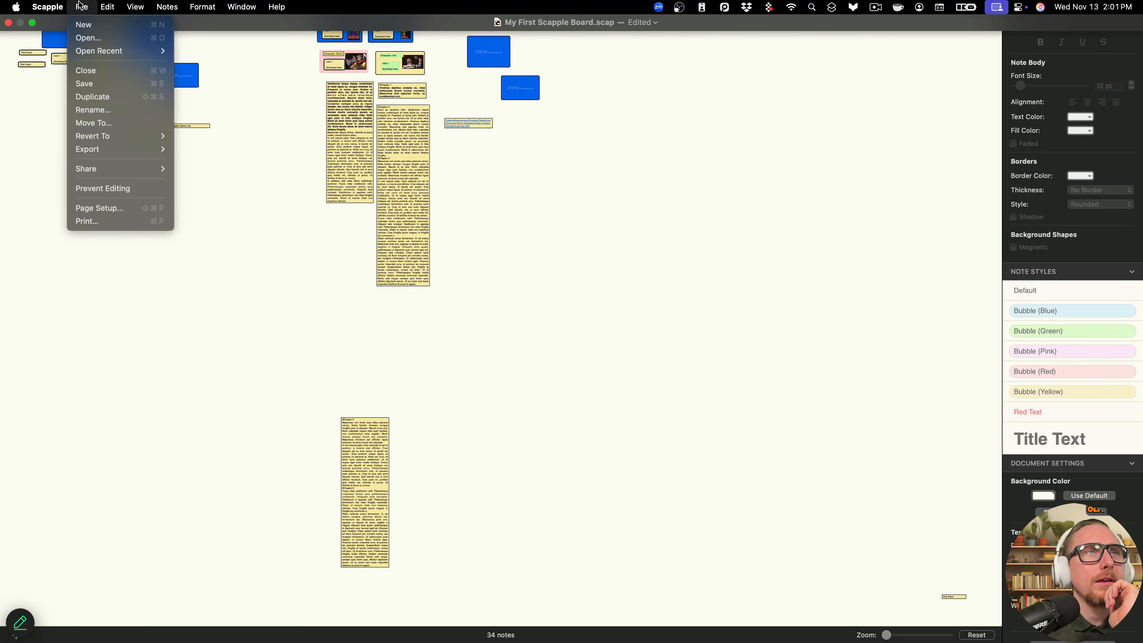
pyautogui.moveTo(153, 151)
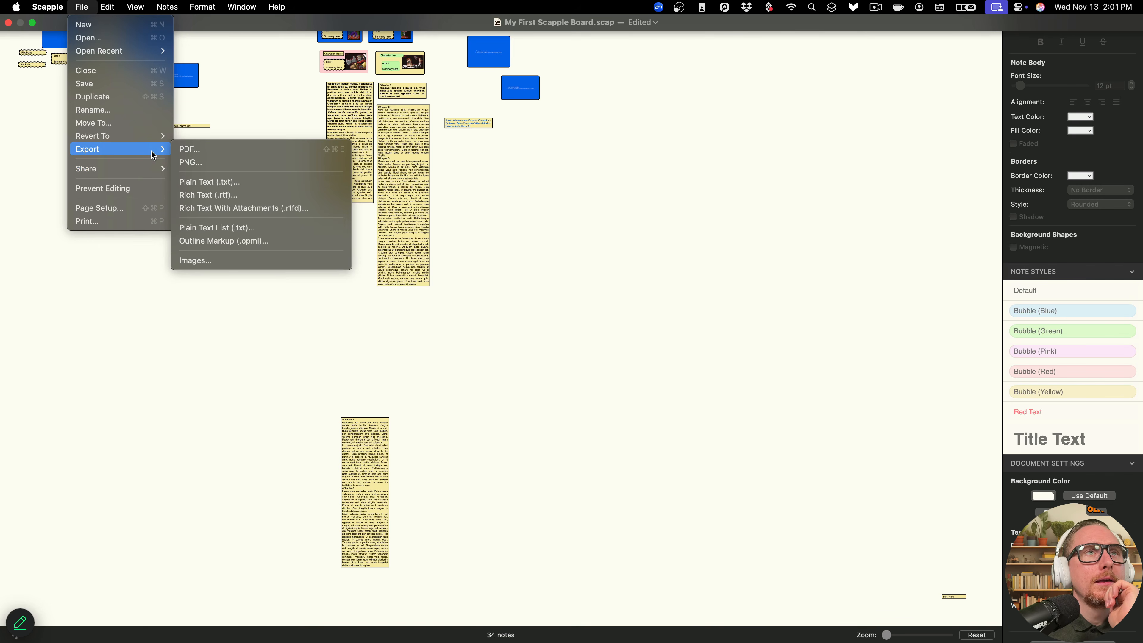
pyautogui.click(272, 229)
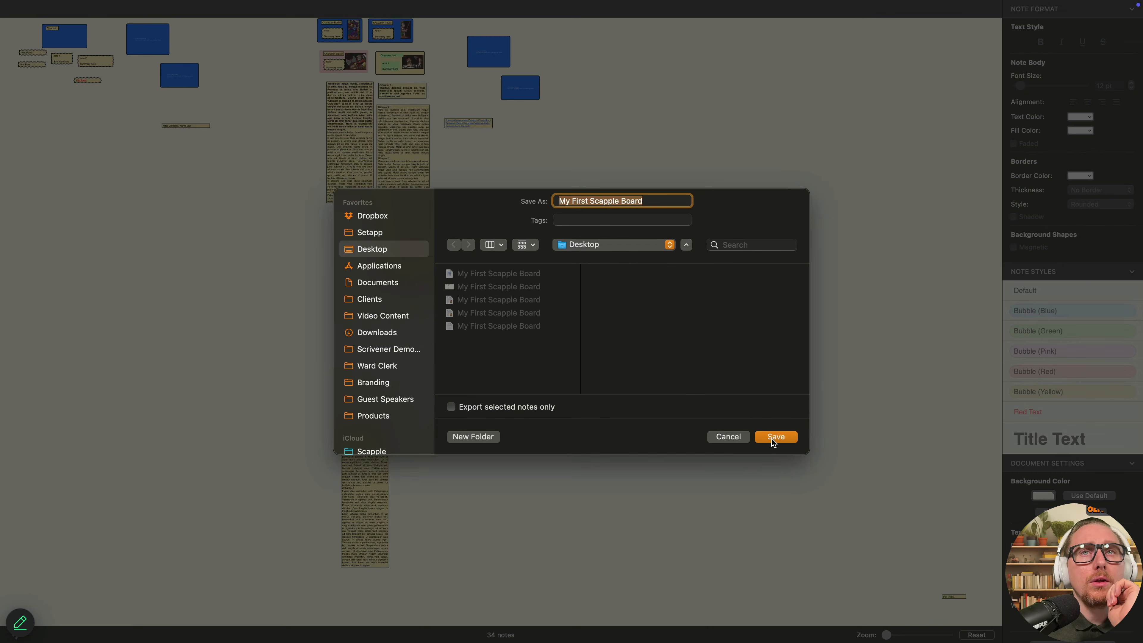
pyautogui.click(774, 438)
pyautogui.click(519, 374)
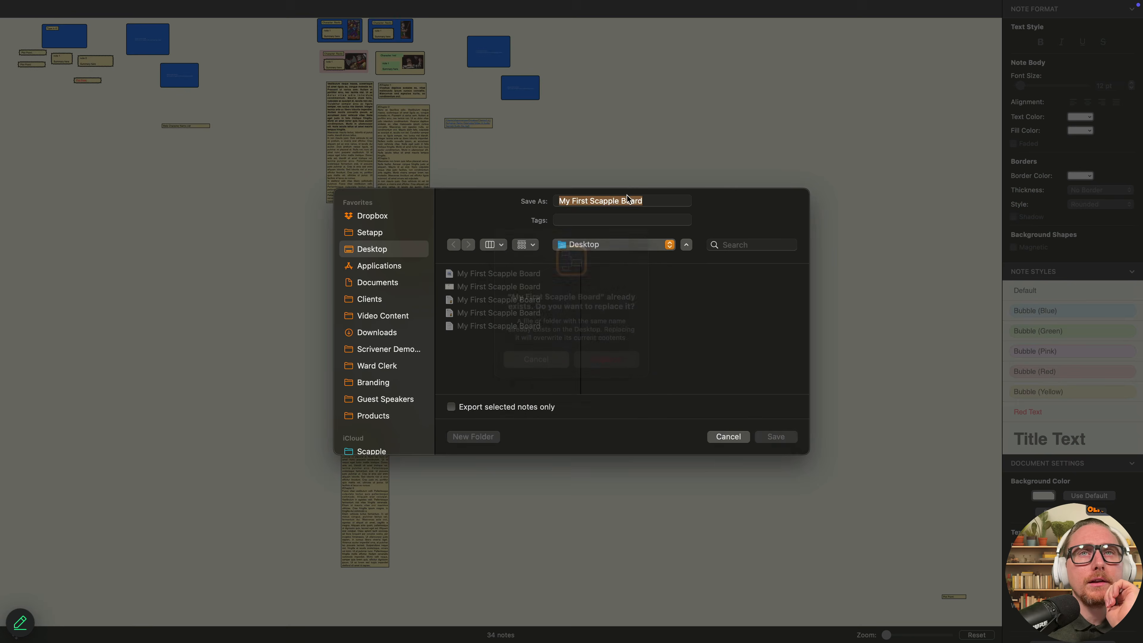
pyautogui.click(661, 201)
pyautogui.write('List')
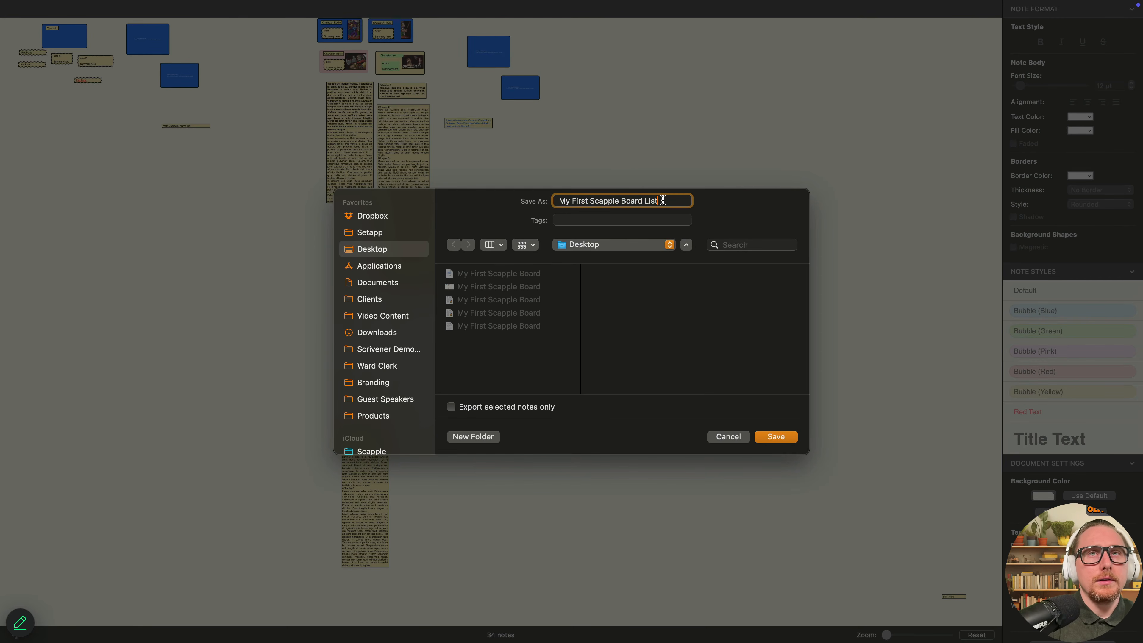
pyautogui.press('Return')
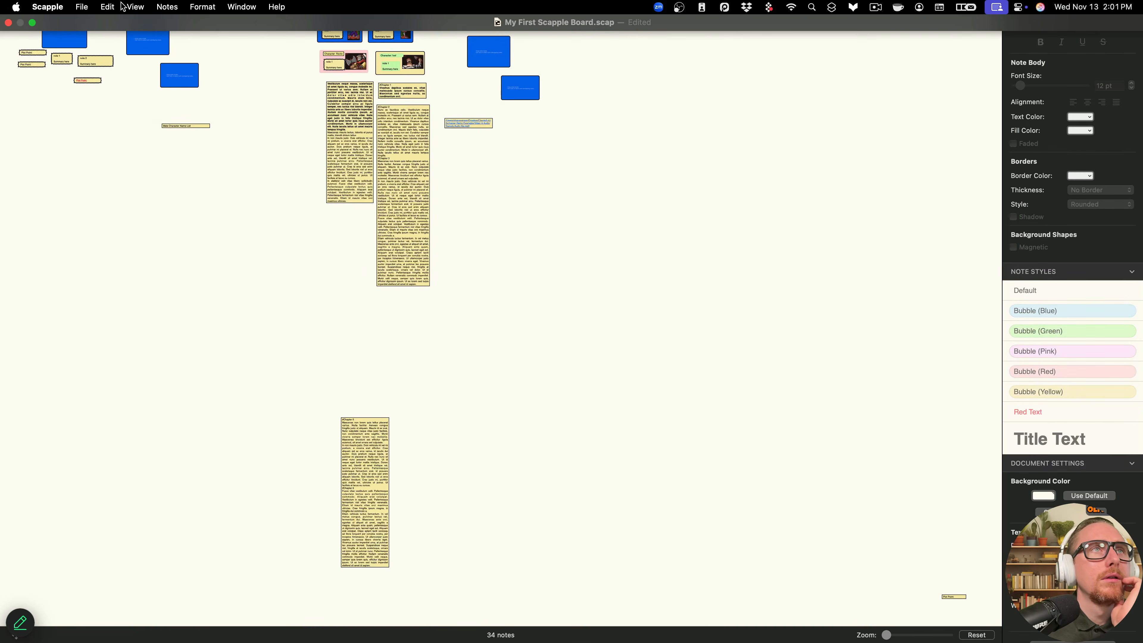
# - Export the board to the Desktop as Outline Markup (.opml) named My First Scapple Board, without creating a notes field
pyautogui.click(81, 7)
pyautogui.moveTo(158, 150)
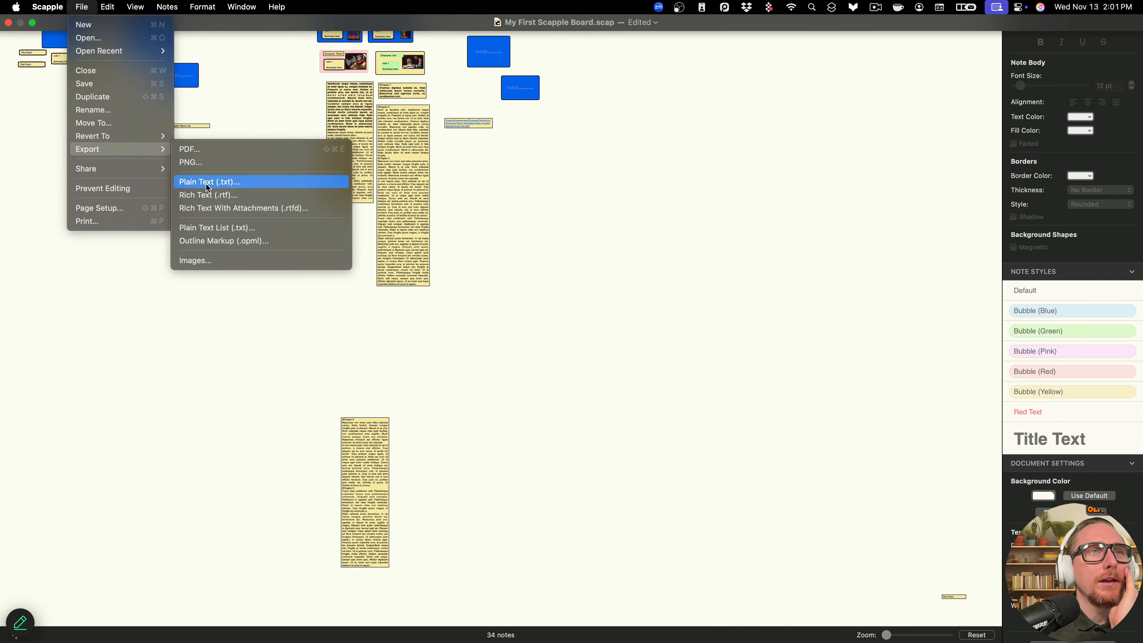
pyautogui.click(238, 240)
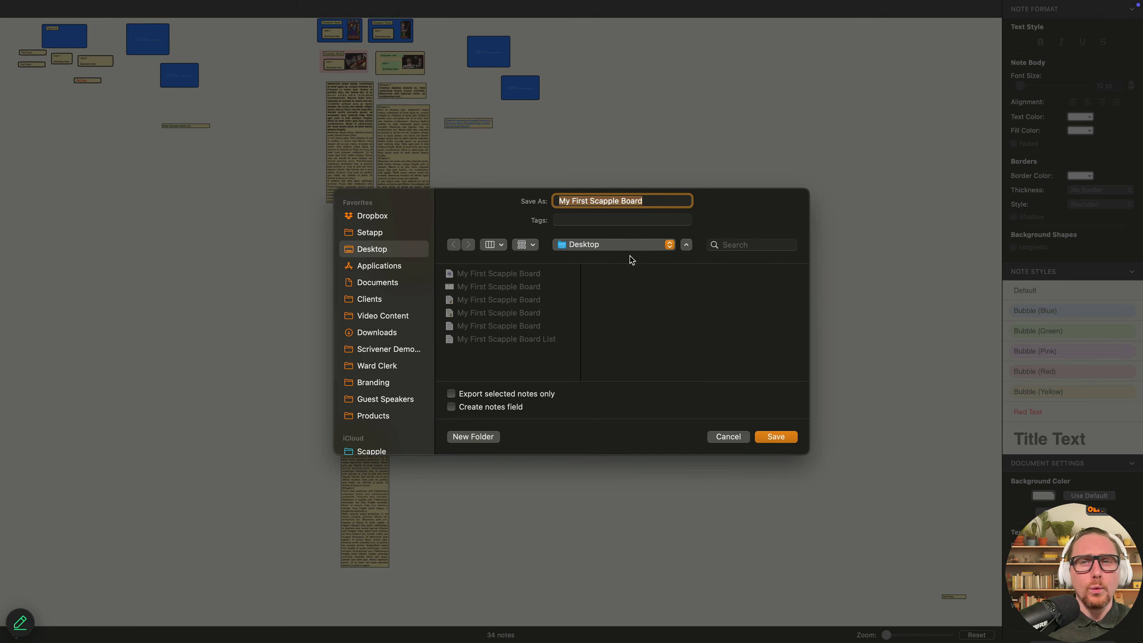
pyautogui.click(774, 438)
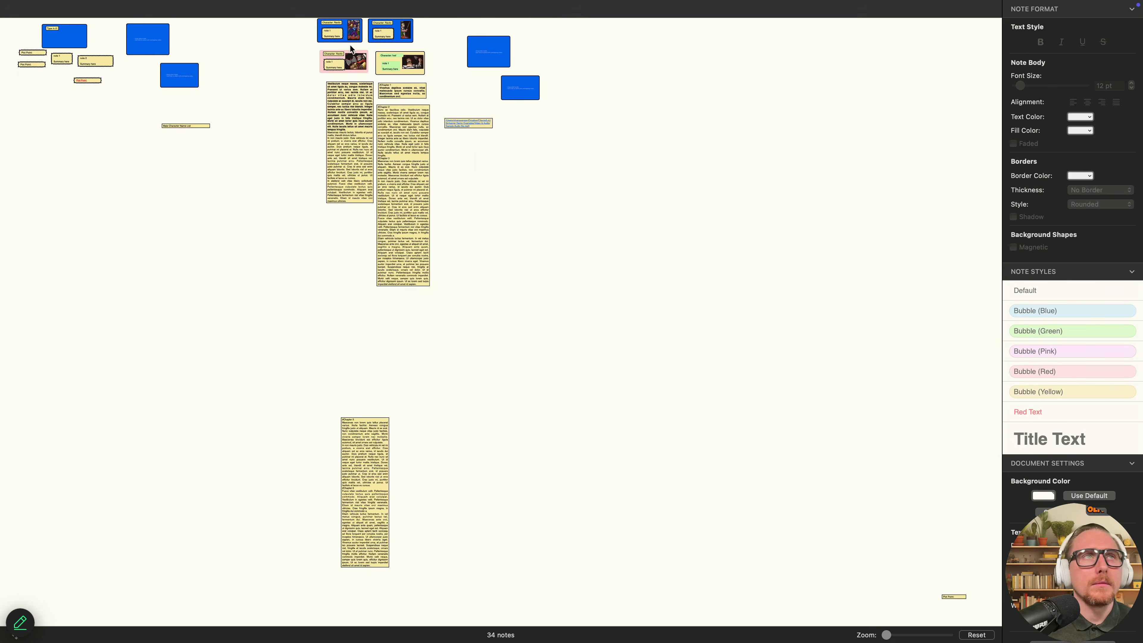
# - Export the board's images to the Desktop in a folder named My First Scapple Board Images
pyautogui.click(81, 7)
pyautogui.moveTo(148, 150)
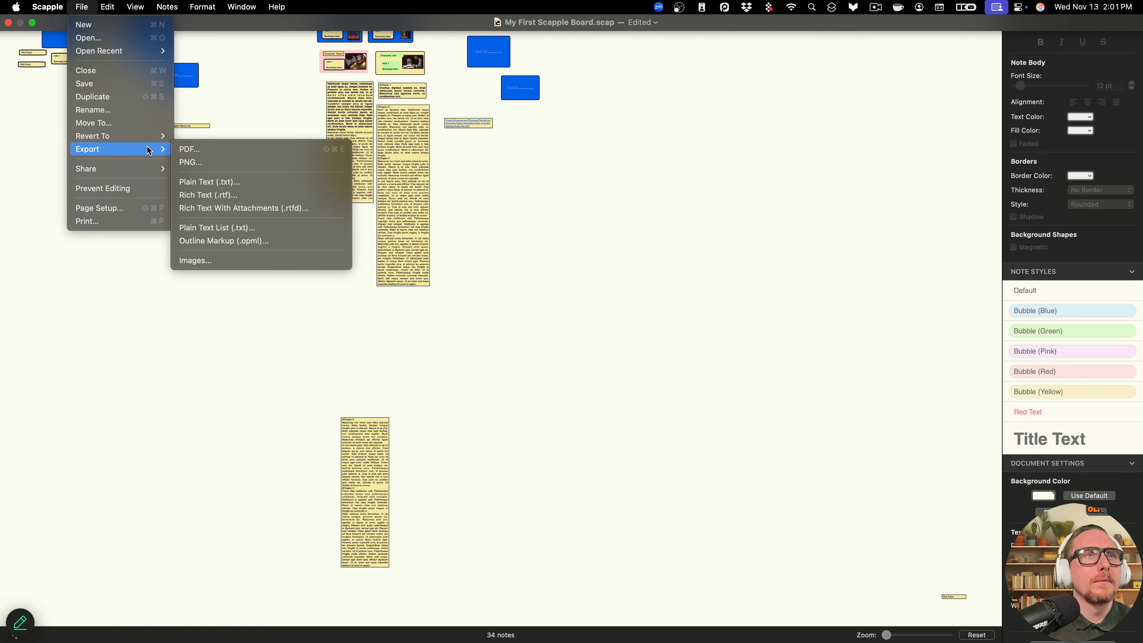
pyautogui.click(199, 261)
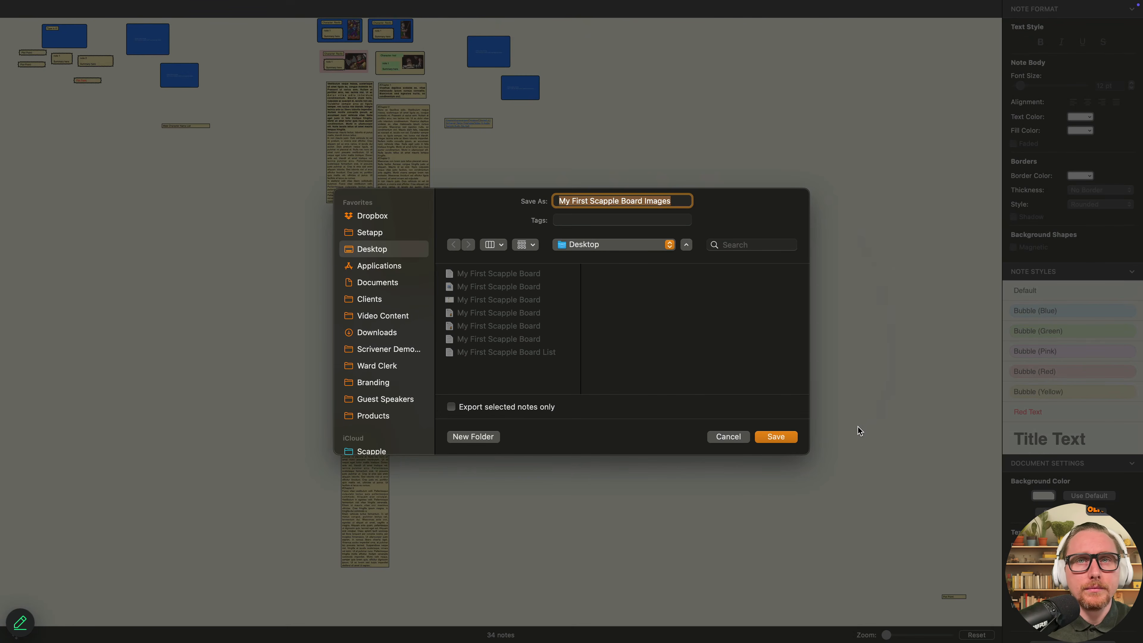
pyautogui.click(775, 437)
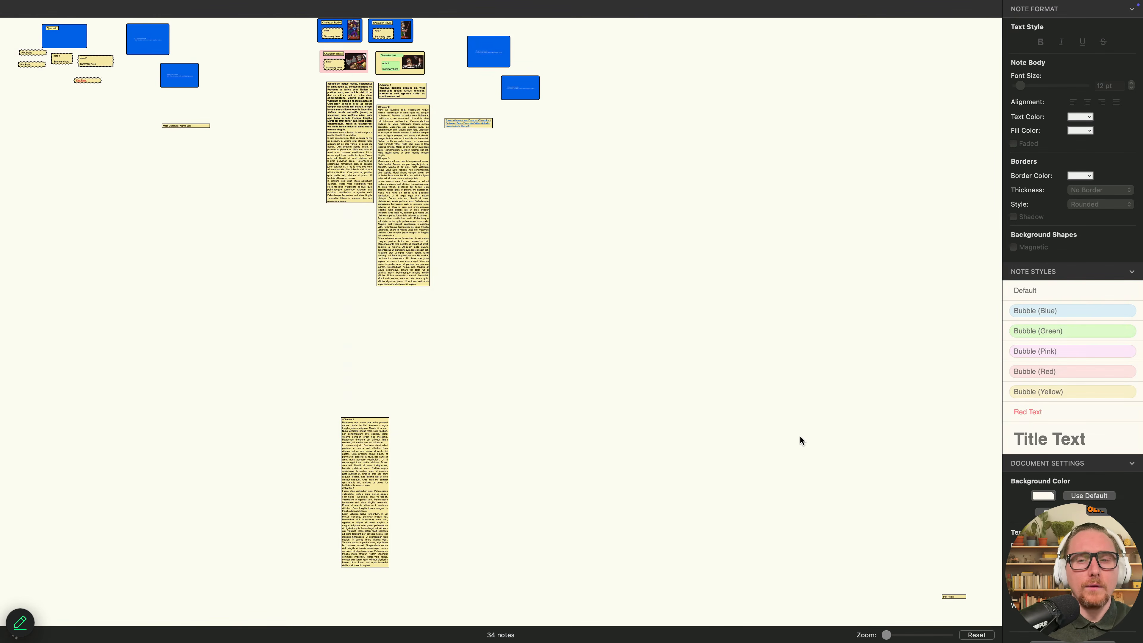
# - Switch to the Desktop, close the Video & Audio Finder window, and review the exported My First Scapple Board PDF in Preview
pyautogui.hotkey('ctrl', 'Left')
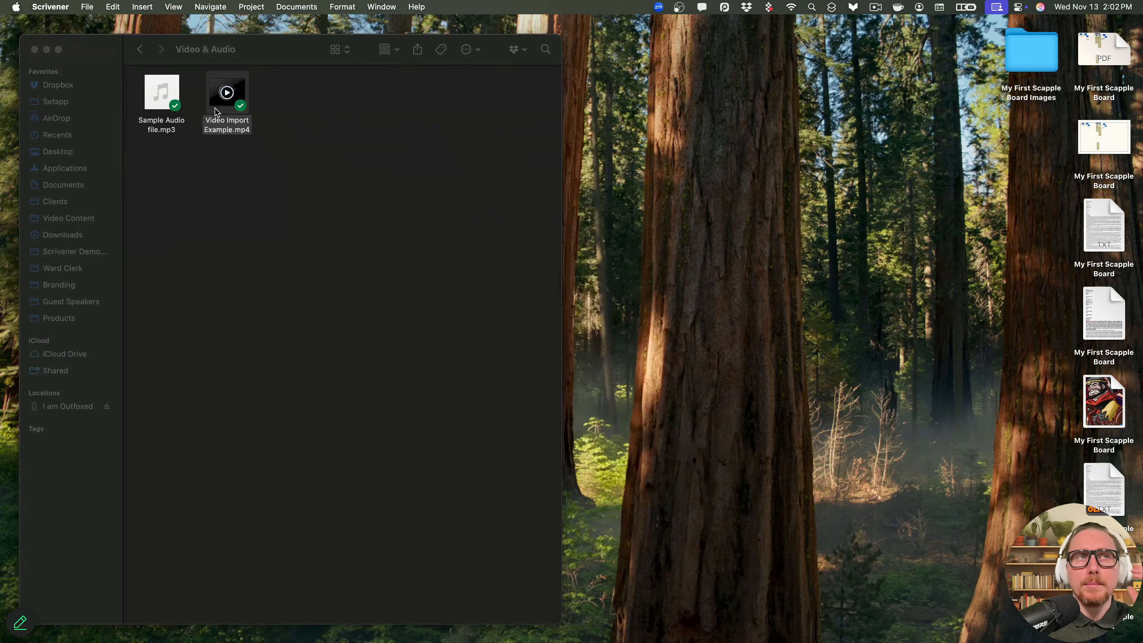
pyautogui.click(47, 49)
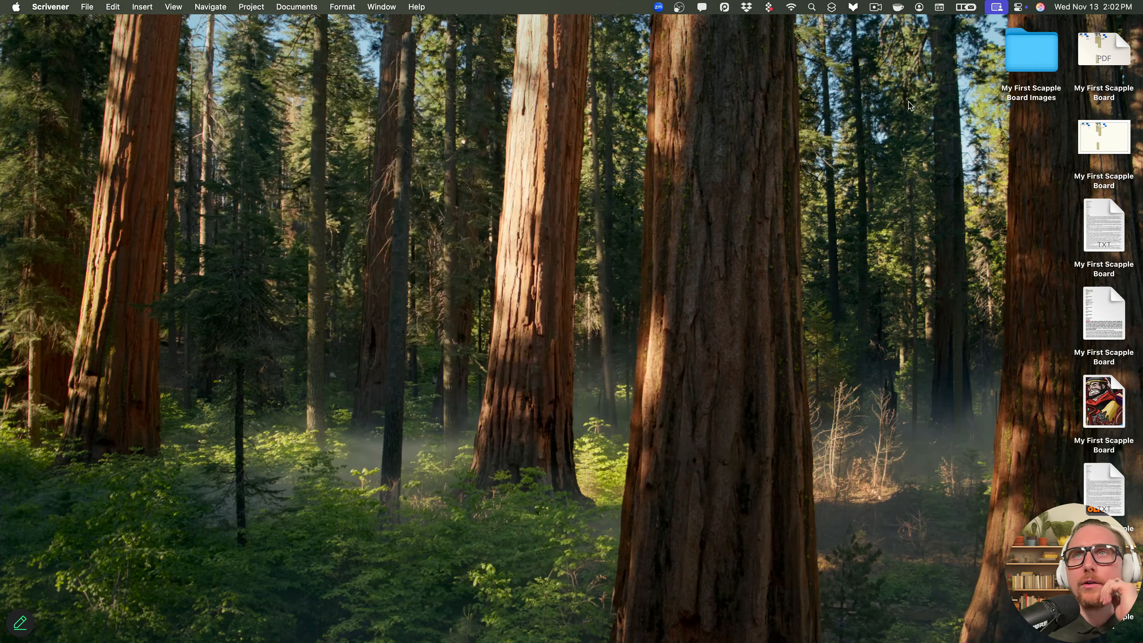
pyautogui.doubleClick(1100, 58)
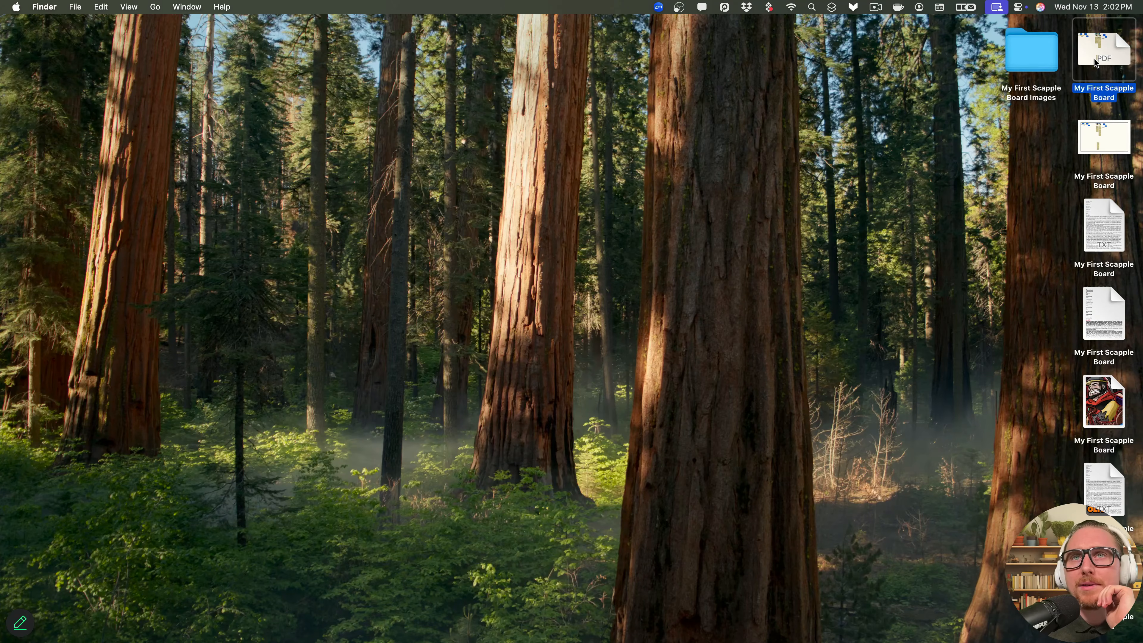
pyautogui.scroll(-3, 674, 387)
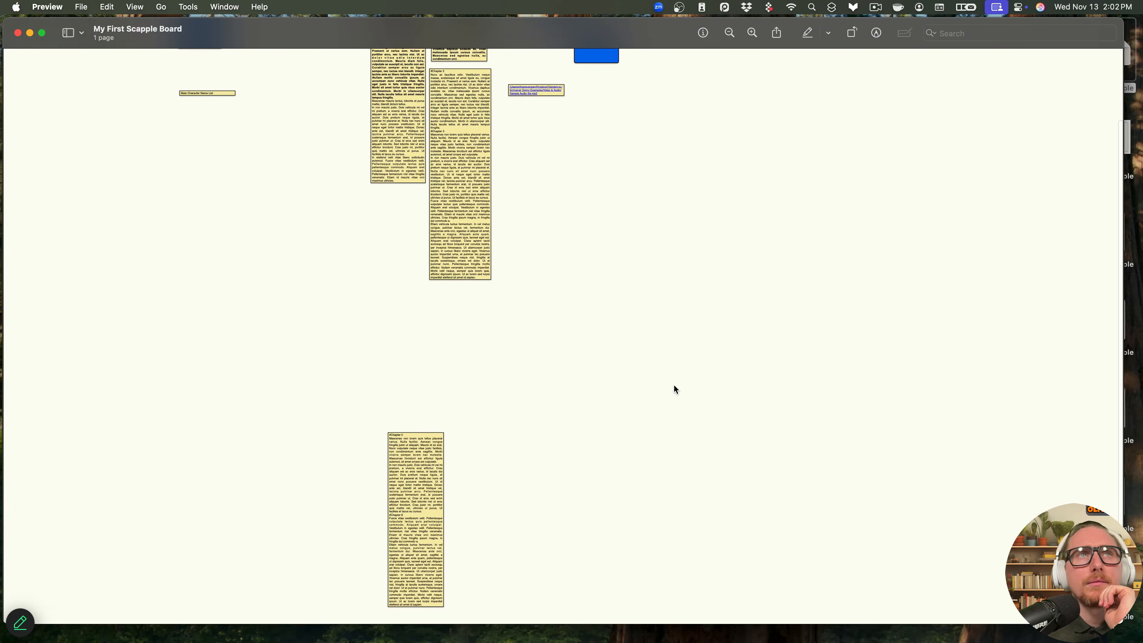
pyautogui.scroll(5, 674, 386)
pyautogui.moveTo(250, 30); pyautogui.dragTo(279, 121)
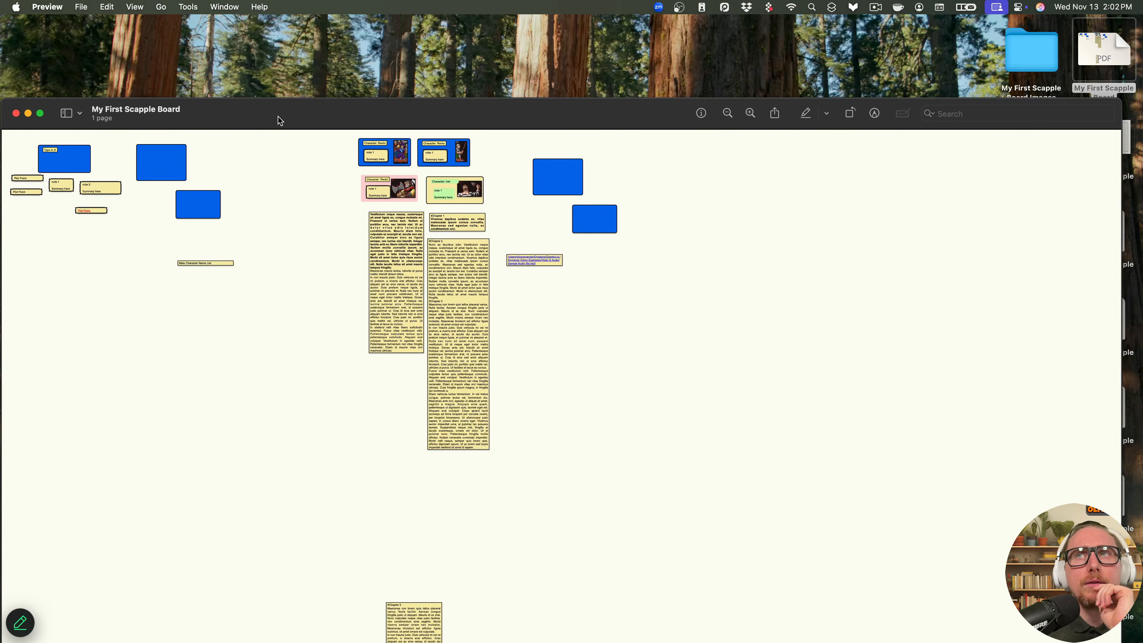
pyautogui.click(15, 113)
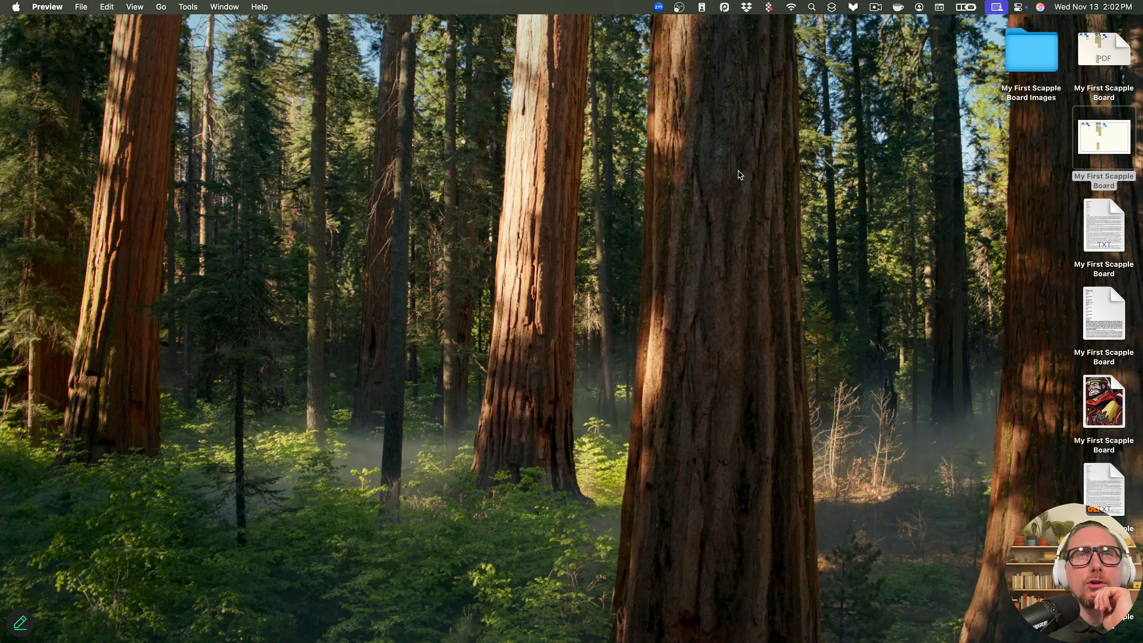
# - Open the exported PNG of the board in Preview, examine the character notes and chapter text up close, and close it
pyautogui.doubleClick(1093, 156)
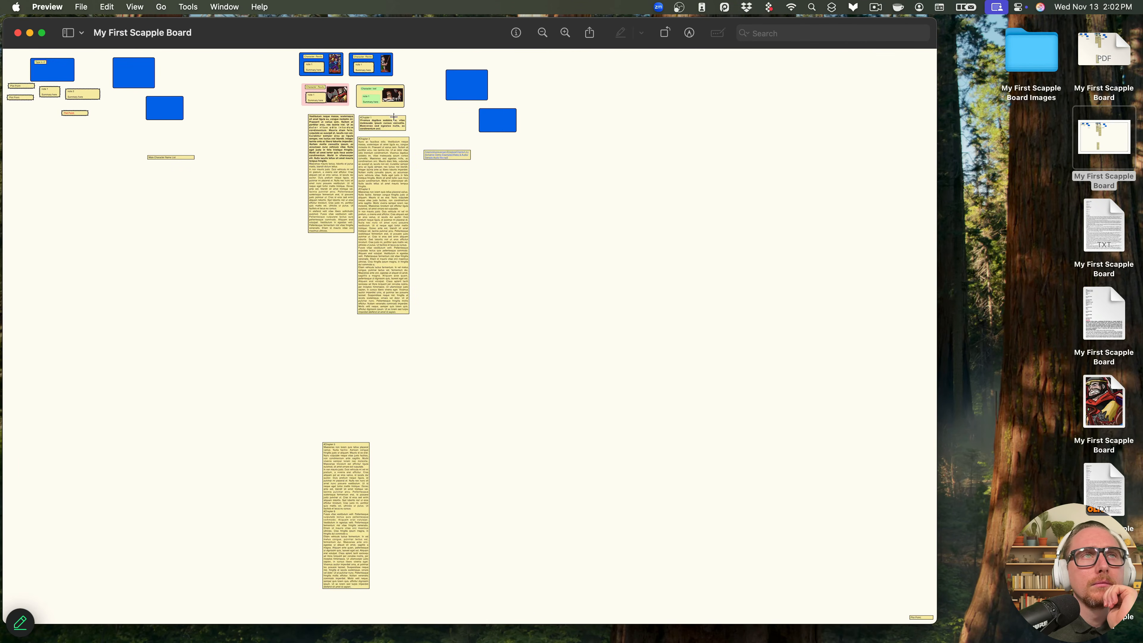
pyautogui.click(564, 35)
pyautogui.click(563, 36)
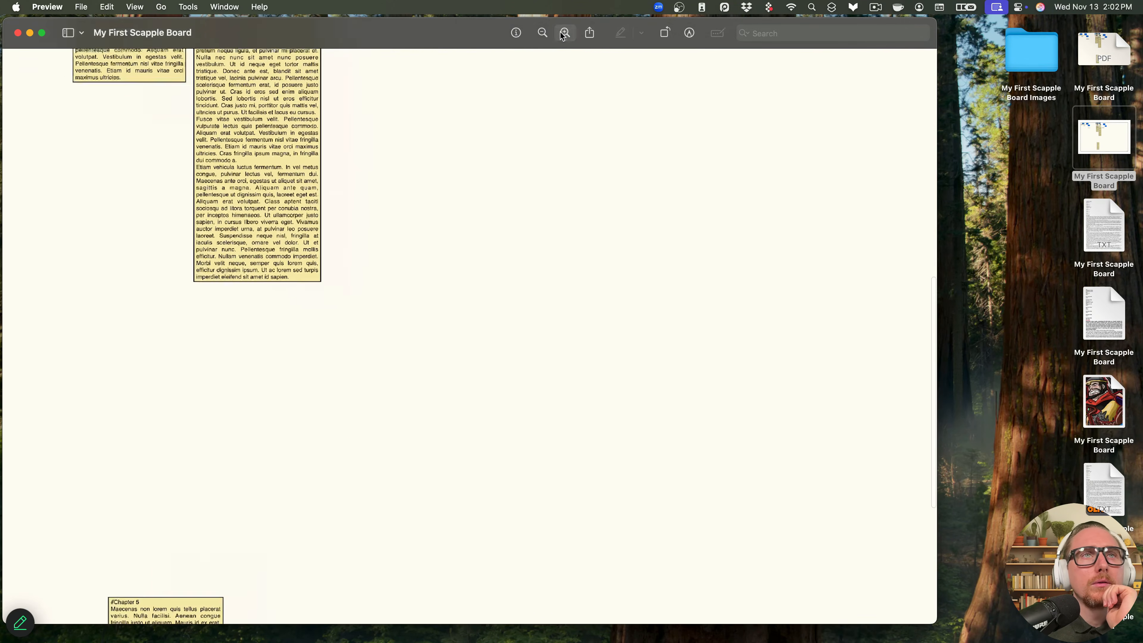
pyautogui.click(563, 35)
pyautogui.hscroll(-11, 289, 321)
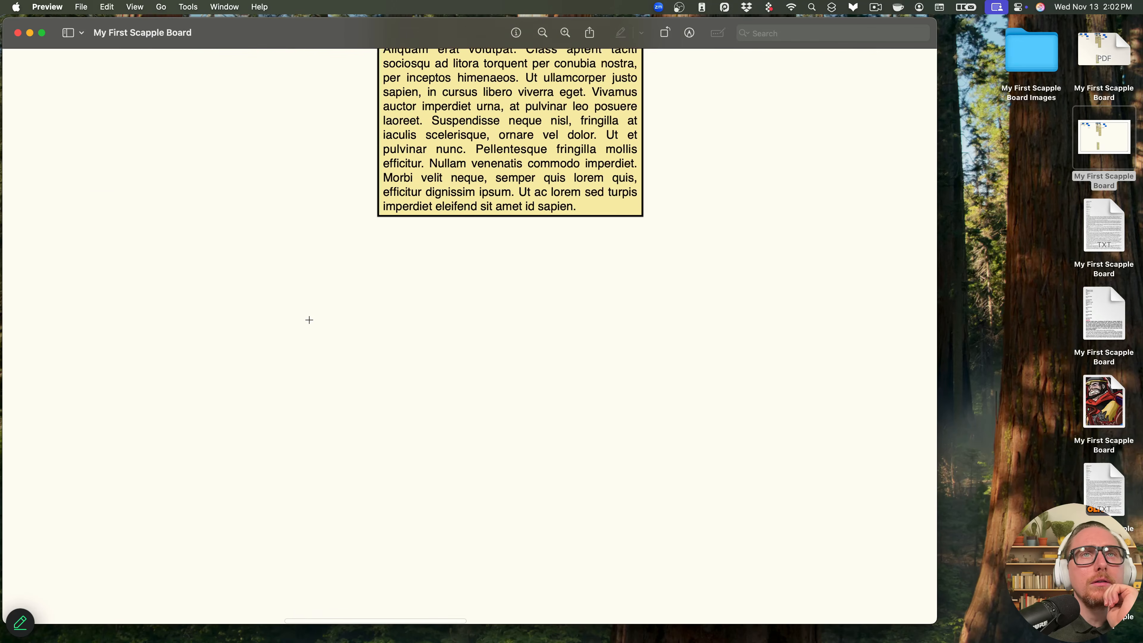
pyautogui.scroll(20, 310, 320)
pyautogui.scroll(5, 309, 321)
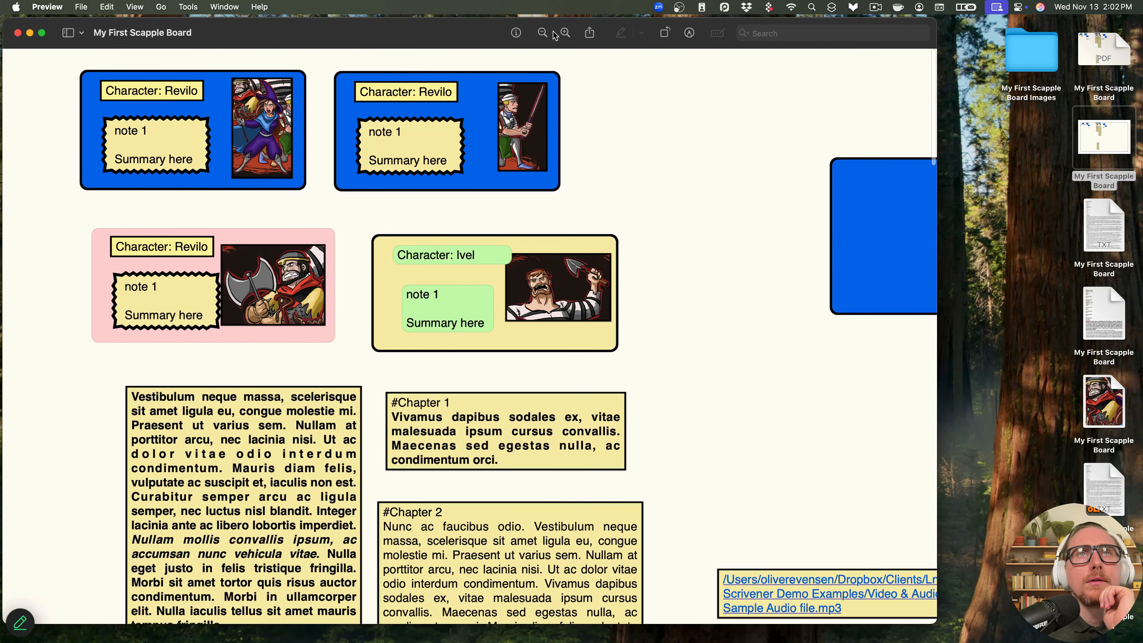
pyautogui.click(543, 33)
pyautogui.click(544, 33)
pyautogui.click(543, 34)
pyautogui.click(543, 34)
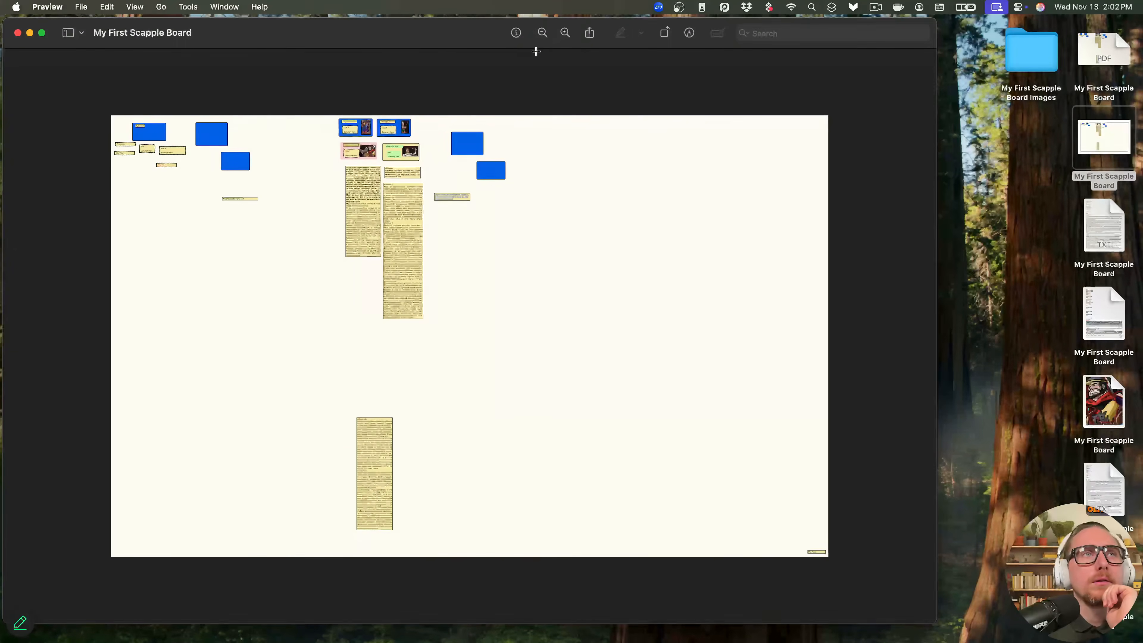
pyautogui.click(17, 32)
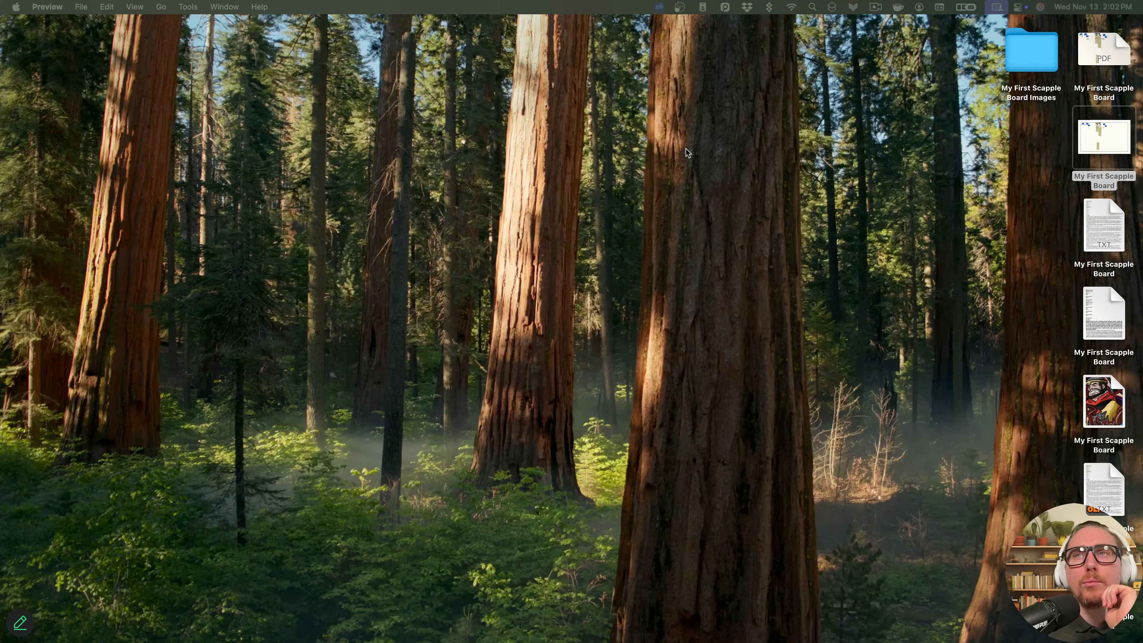
# - Open the exported plain-text file of the board in TextEdit, skim its notes through to the end, and close it
pyautogui.doubleClick(1097, 235)
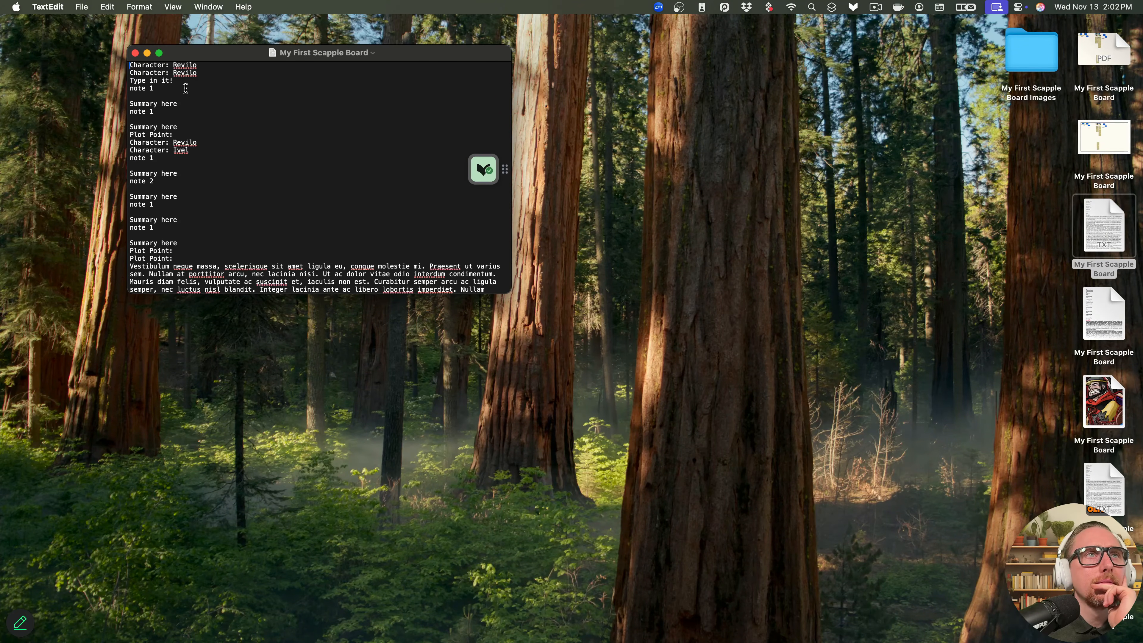
pyautogui.scroll(-15, 189, 112)
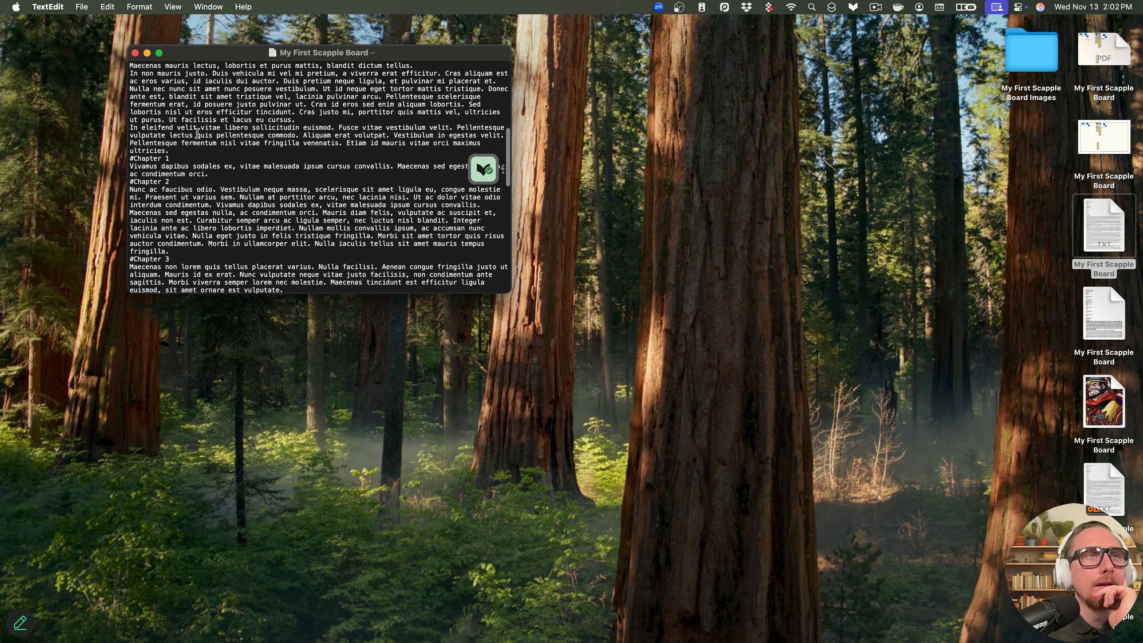
pyautogui.scroll(-10, 197, 135)
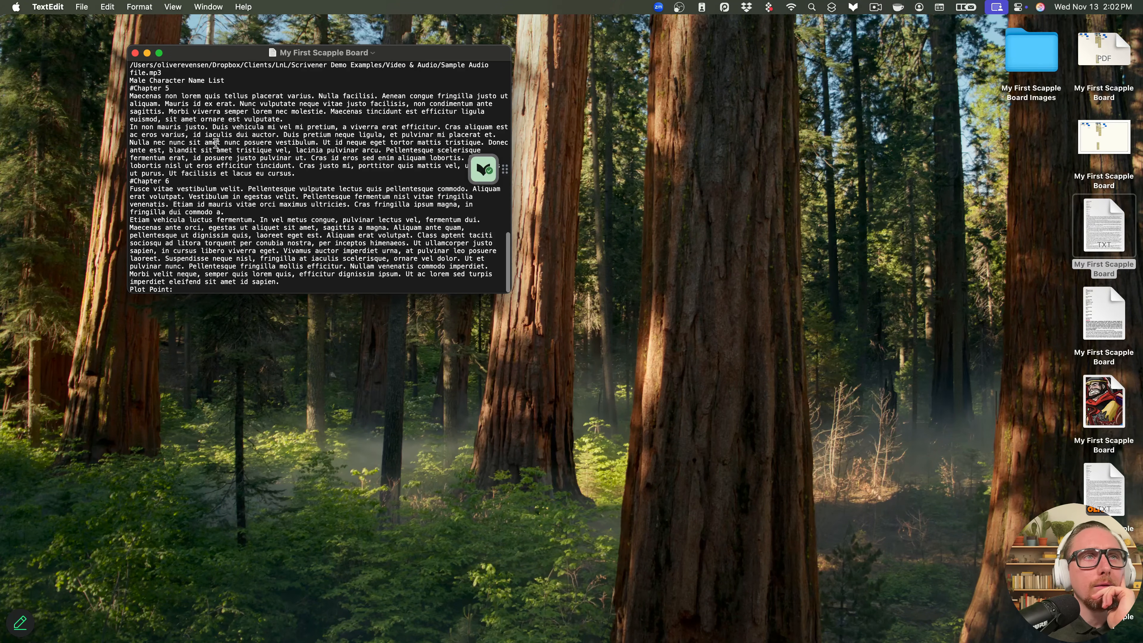
pyautogui.scroll(20, 209, 143)
pyautogui.click(134, 53)
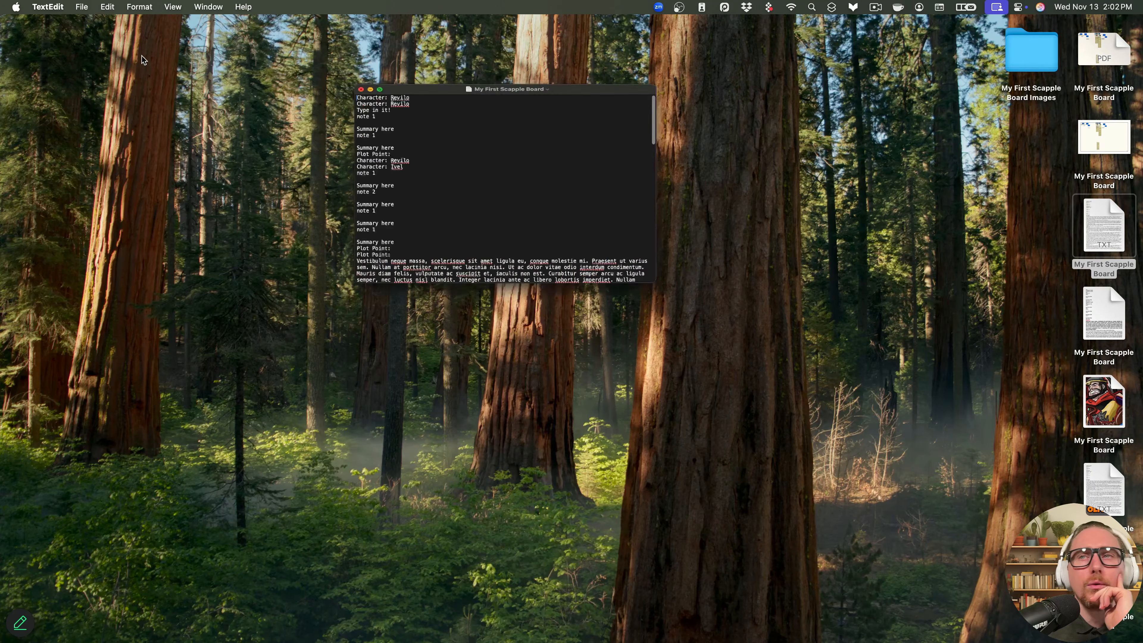
# - Open the exported rich-text file without pictures, review its image placeholders and text formatting, and close it
pyautogui.click(1105, 318)
pyautogui.doubleClick(1105, 317)
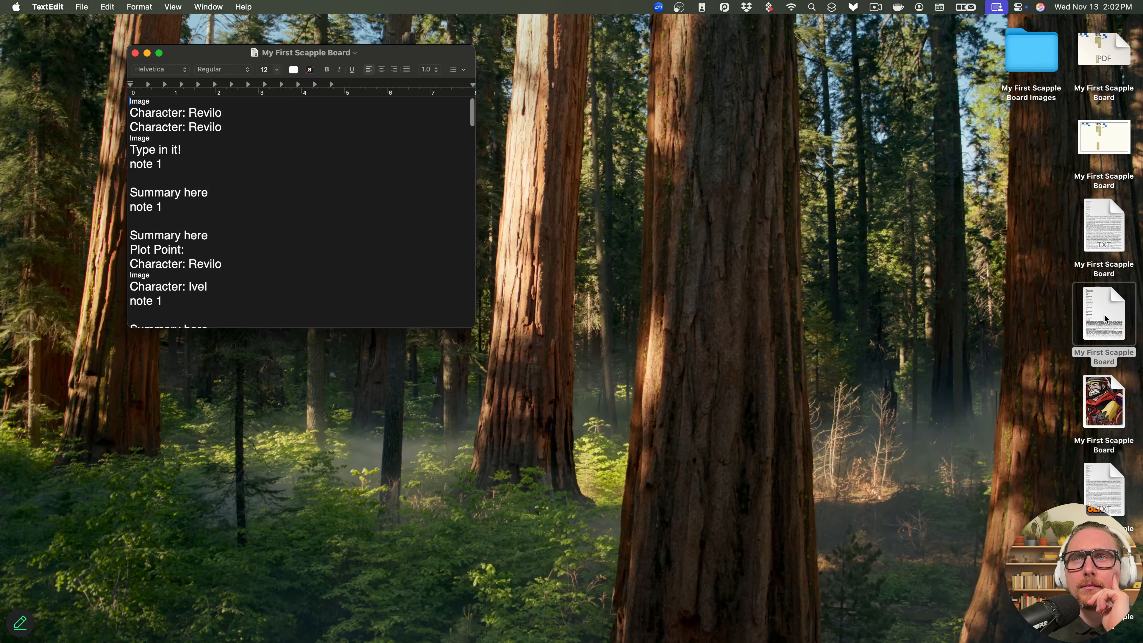
pyautogui.scroll(-15, 308, 231)
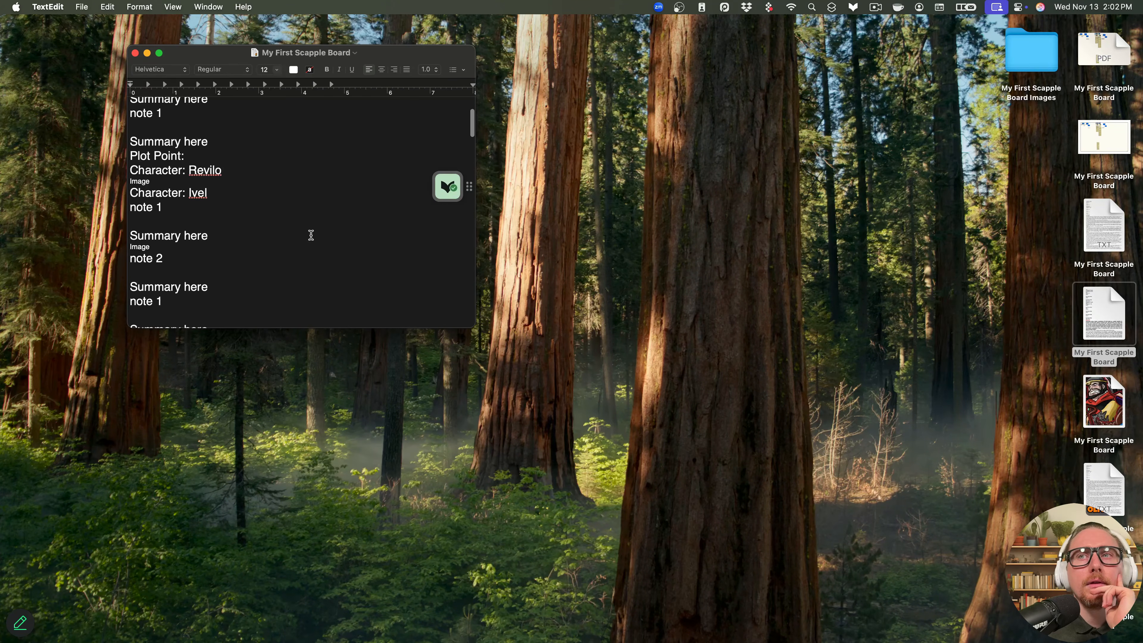
pyautogui.scroll(-20, 317, 286)
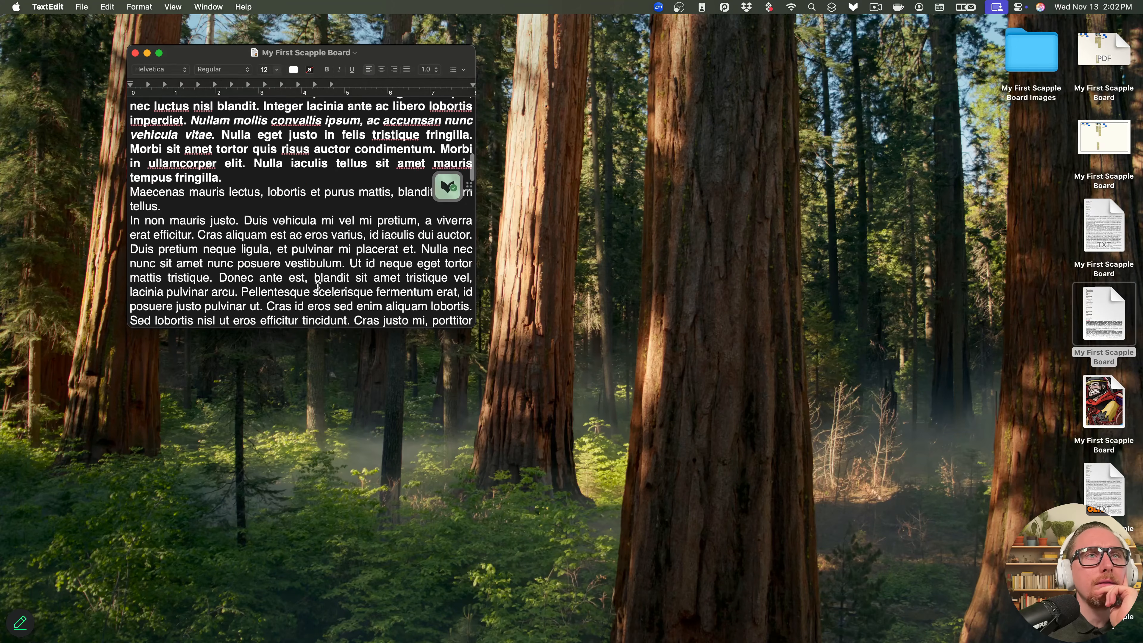
pyautogui.scroll(10, 149, 91)
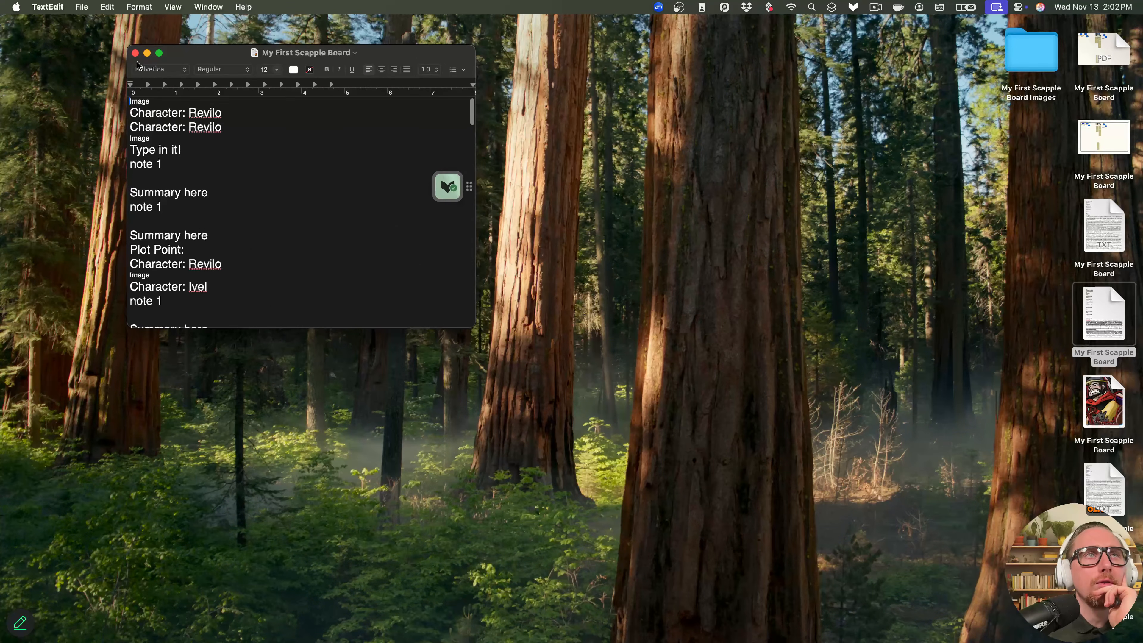
pyautogui.click(134, 53)
# - Reopen the plain-text export to compare it with the rich-text version, skim to the end, and close it
pyautogui.doubleClick(1101, 243)
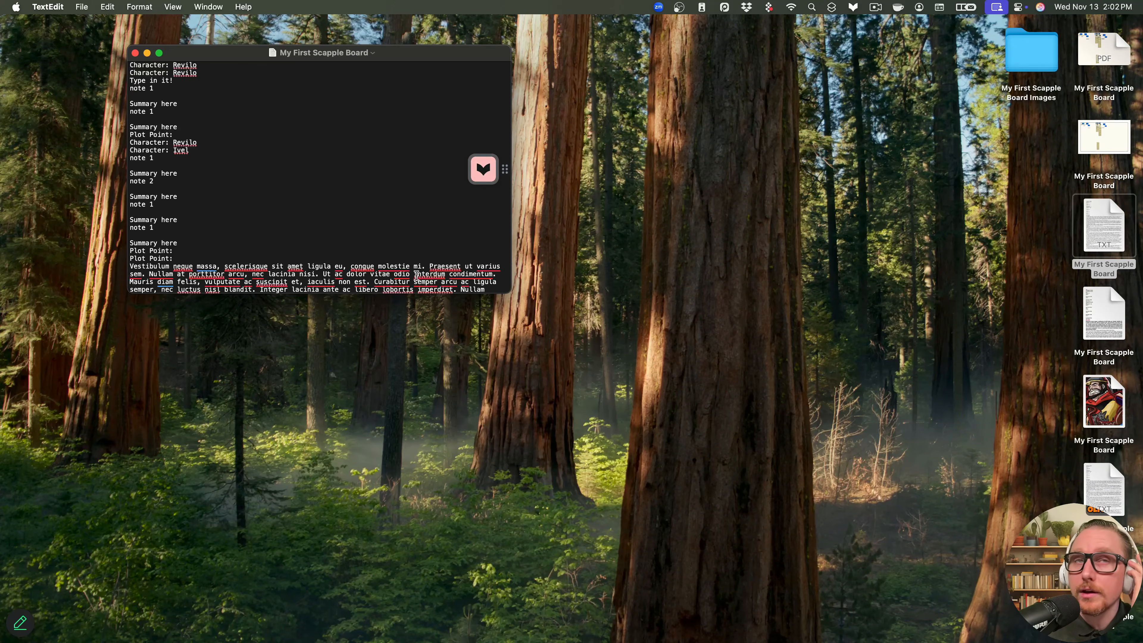
pyautogui.scroll(-10, 358, 194)
pyautogui.scroll(10, 358, 197)
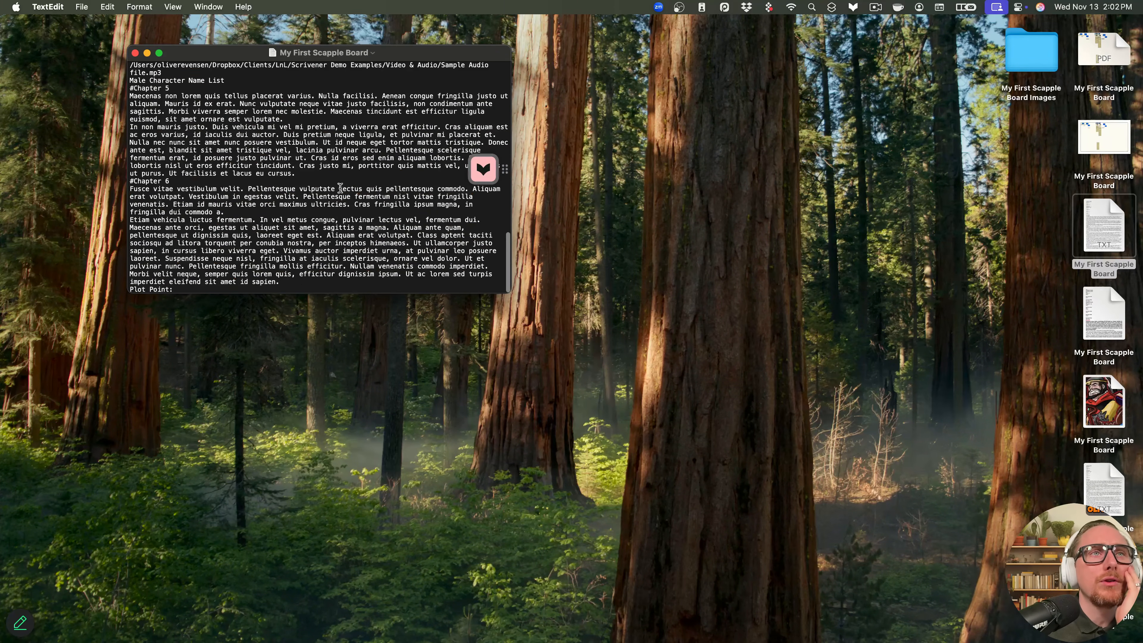
pyautogui.click(135, 53)
# - Check how media appears in the plain-text export by highlighting the Sample Audio file.mp3 path, and close the file
pyautogui.doubleClick(1101, 247)
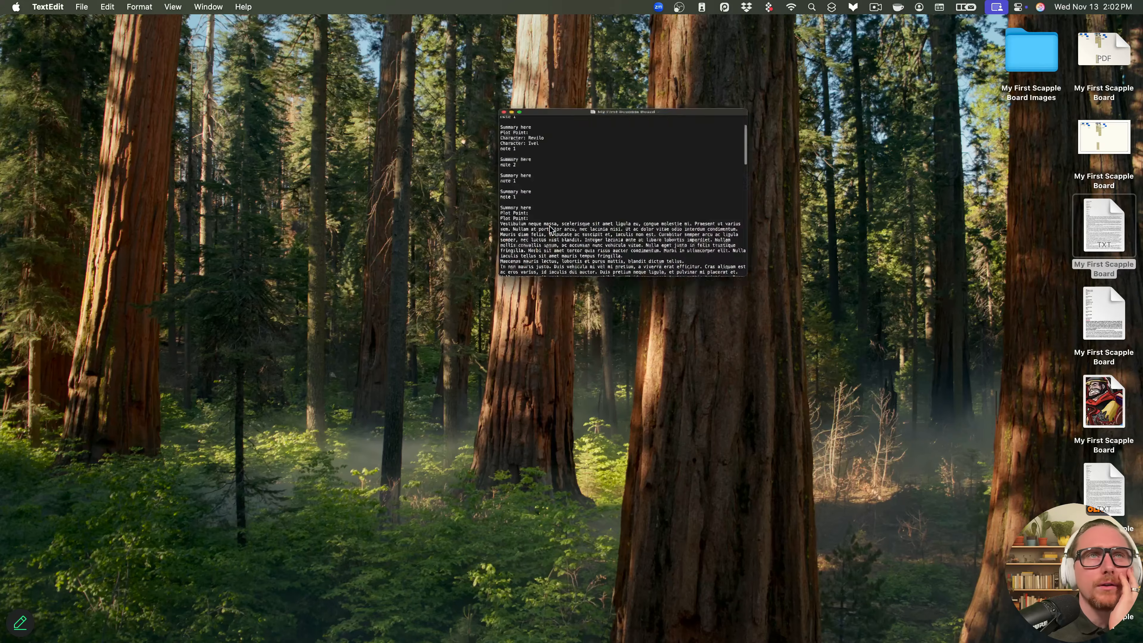
pyautogui.scroll(-10, 292, 165)
pyautogui.scroll(10, 293, 164)
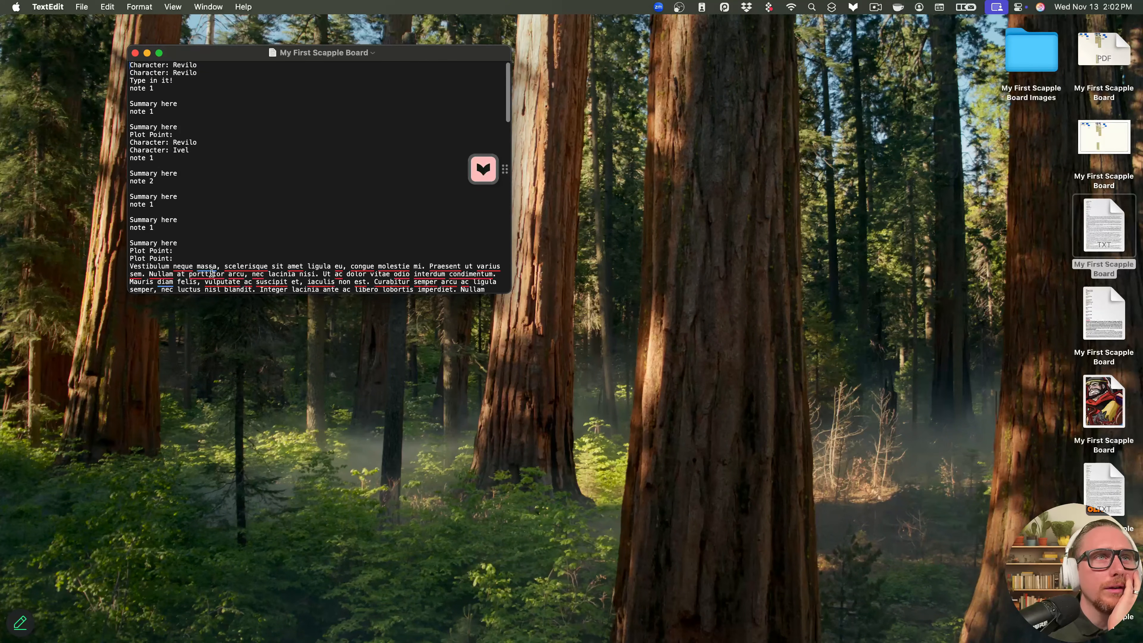
pyautogui.scroll(-10, 212, 273)
pyautogui.scroll(-5, 216, 271)
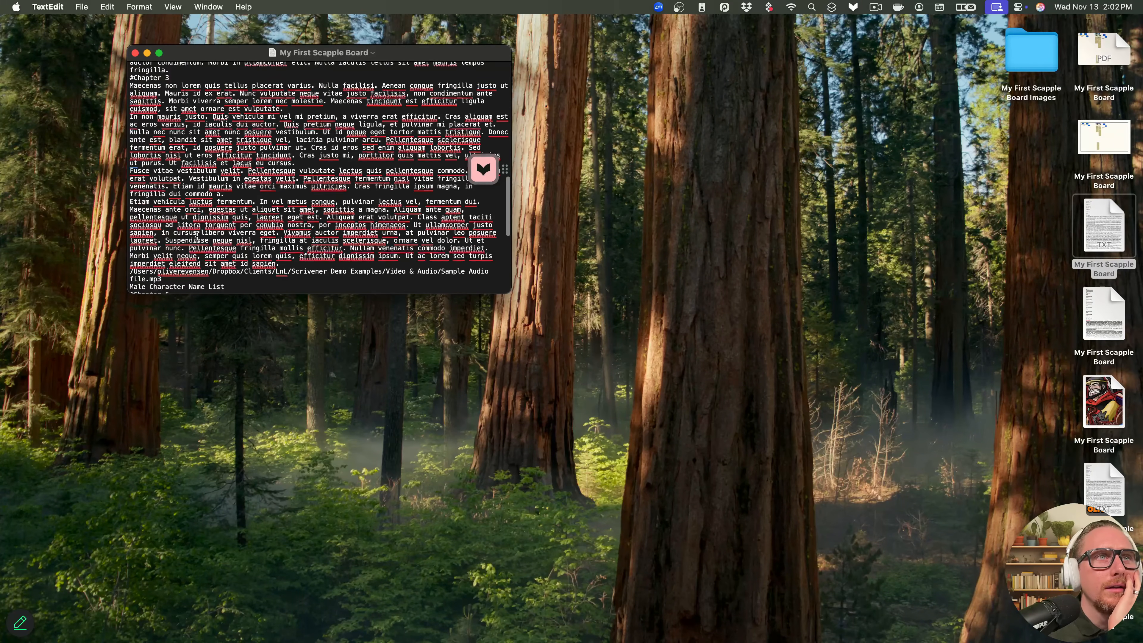
pyautogui.tripleClick(165, 277)
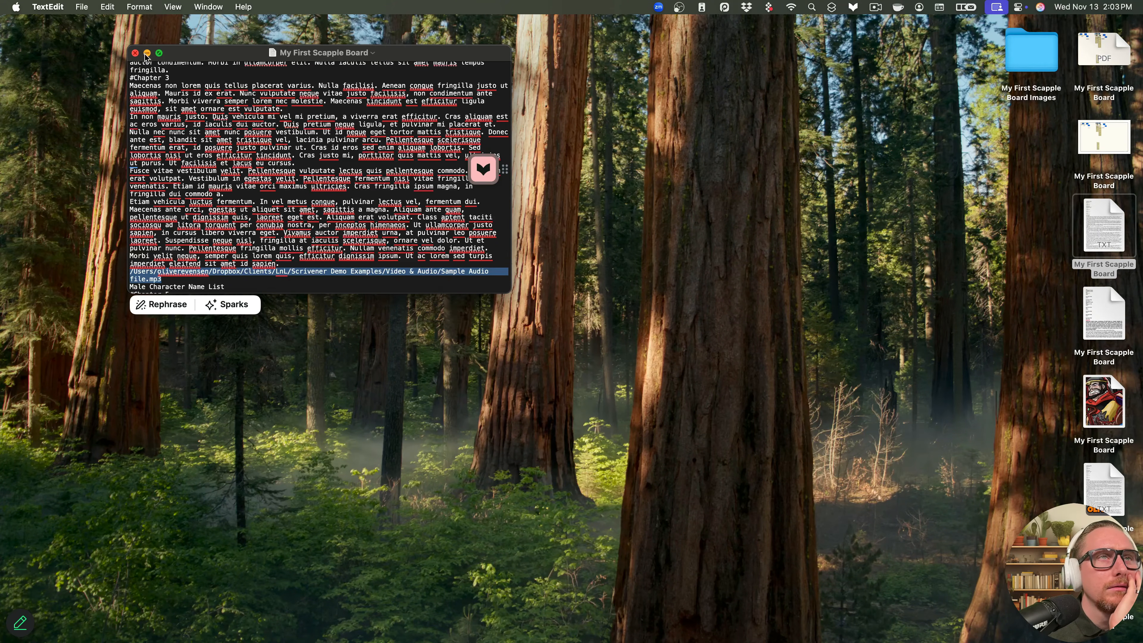
pyautogui.click(135, 53)
# - Open the rich-text export with embedded images, enlarge its window, look through the character pictures, and close it
pyautogui.click(1110, 410)
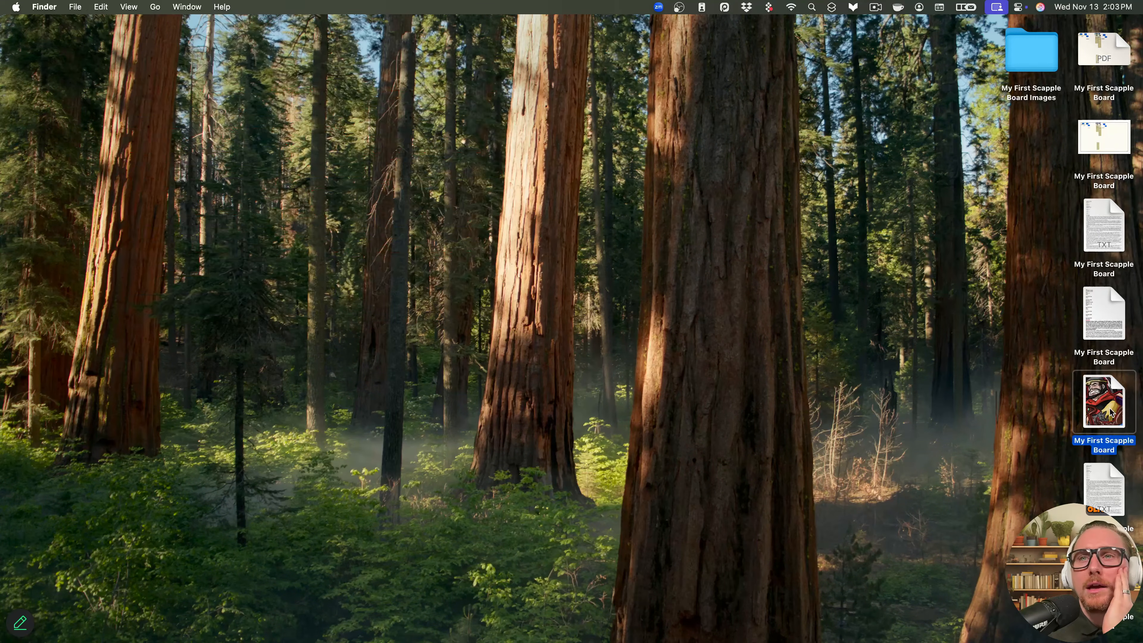
pyautogui.doubleClick(1105, 421)
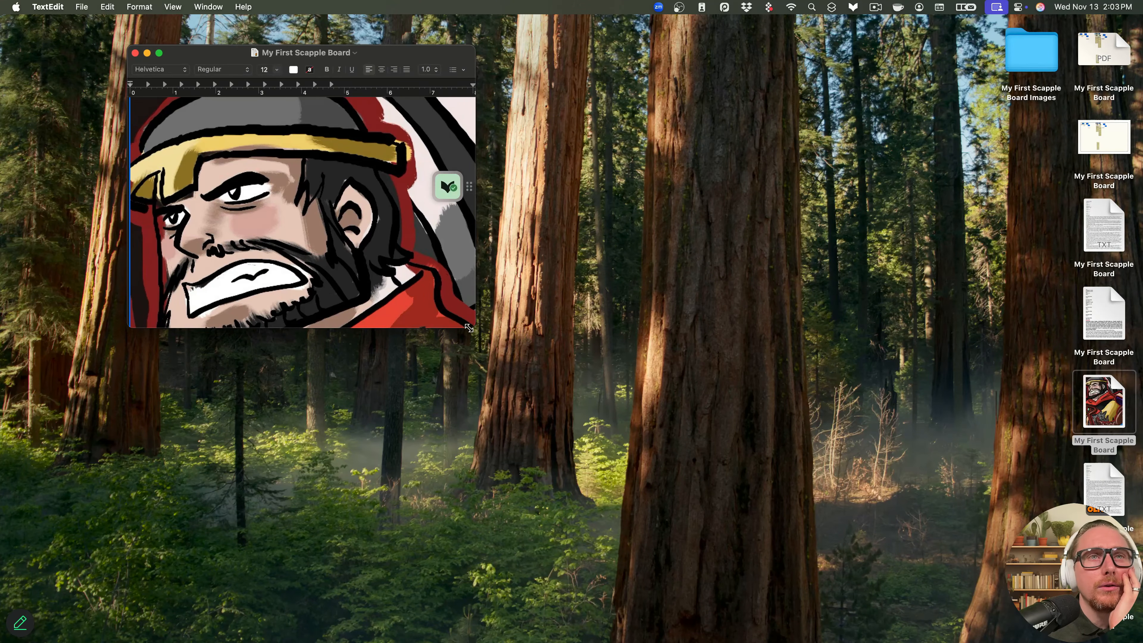
pyautogui.moveTo(464, 327); pyautogui.dragTo(939, 623)
pyautogui.scroll(-5, 642, 472)
pyautogui.scroll(-15, 642, 470)
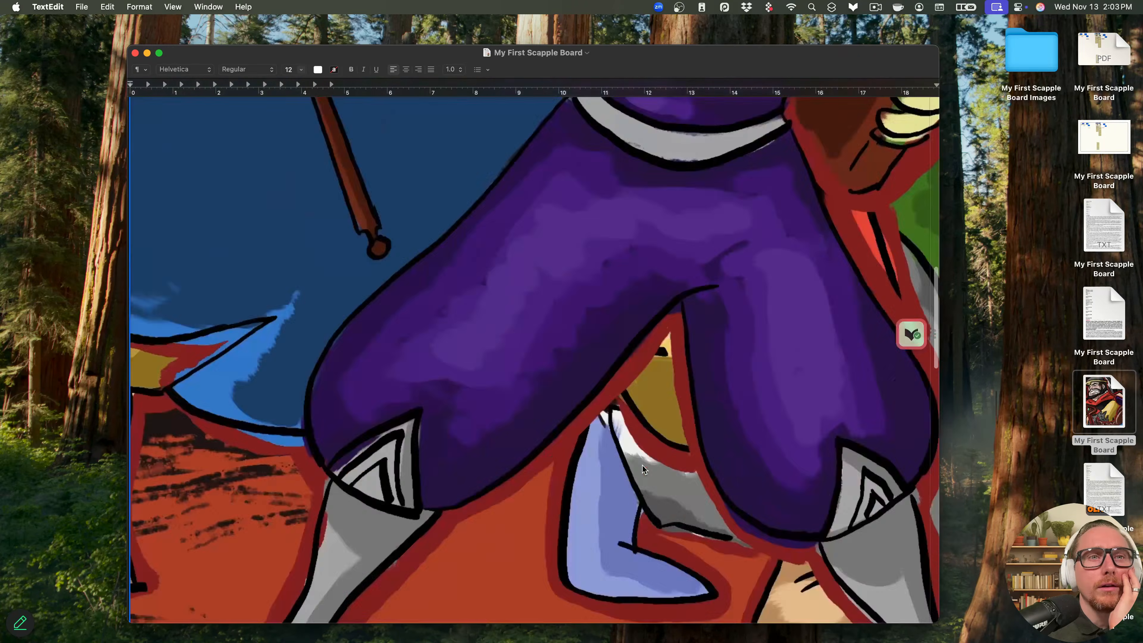
pyautogui.scroll(5, 642, 466)
pyautogui.scroll(-20, 642, 468)
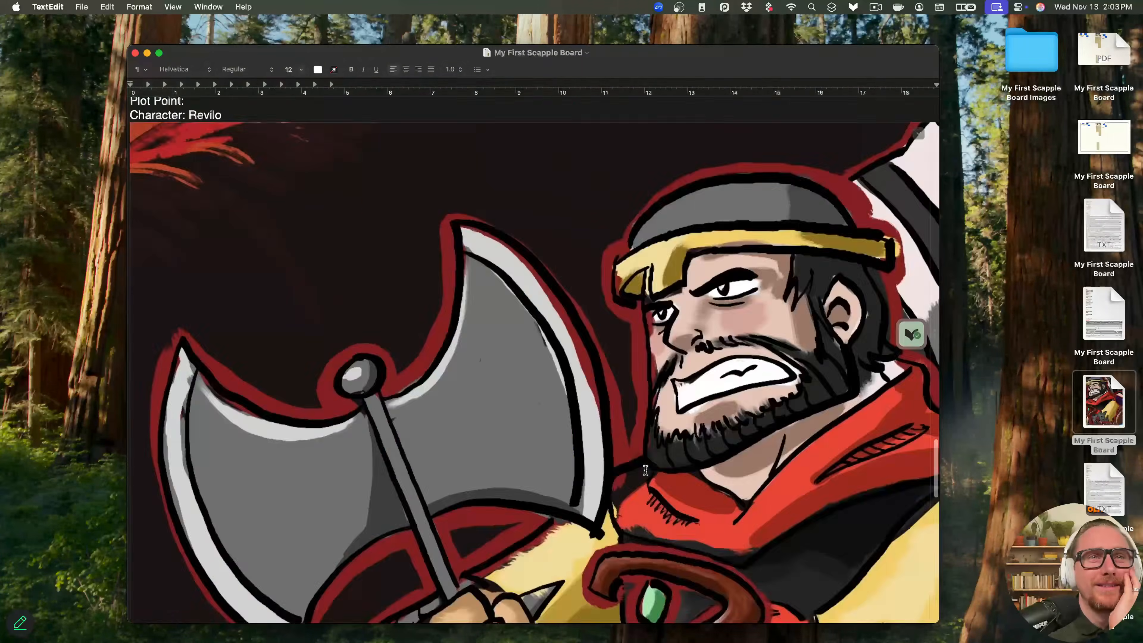
pyautogui.scroll(3, 645, 470)
pyautogui.scroll(20, 646, 472)
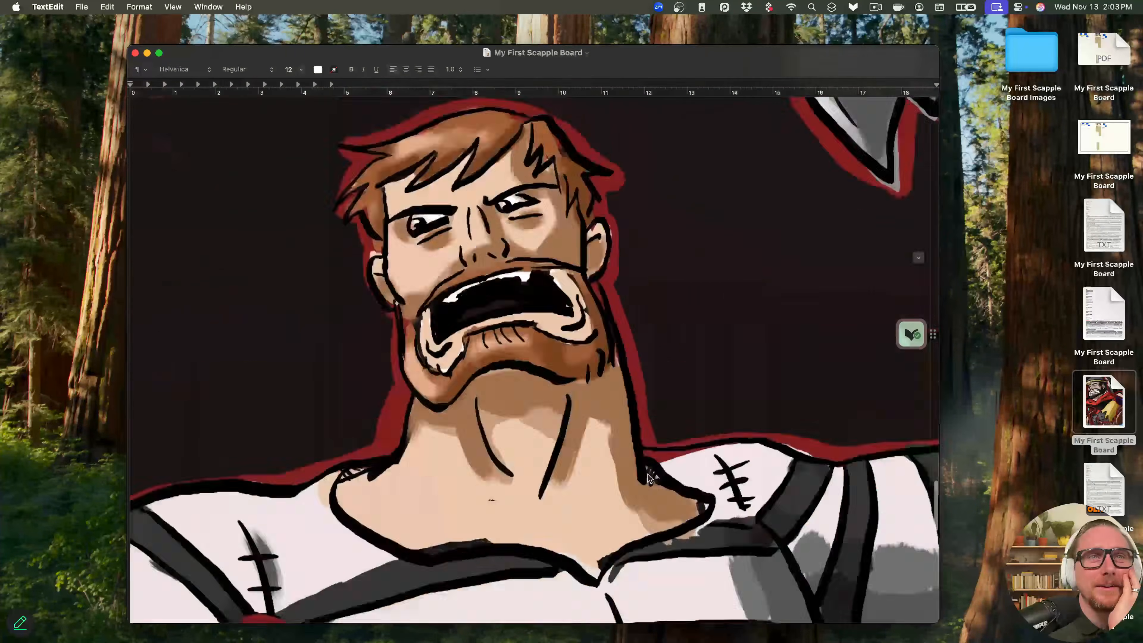
pyautogui.click(135, 53)
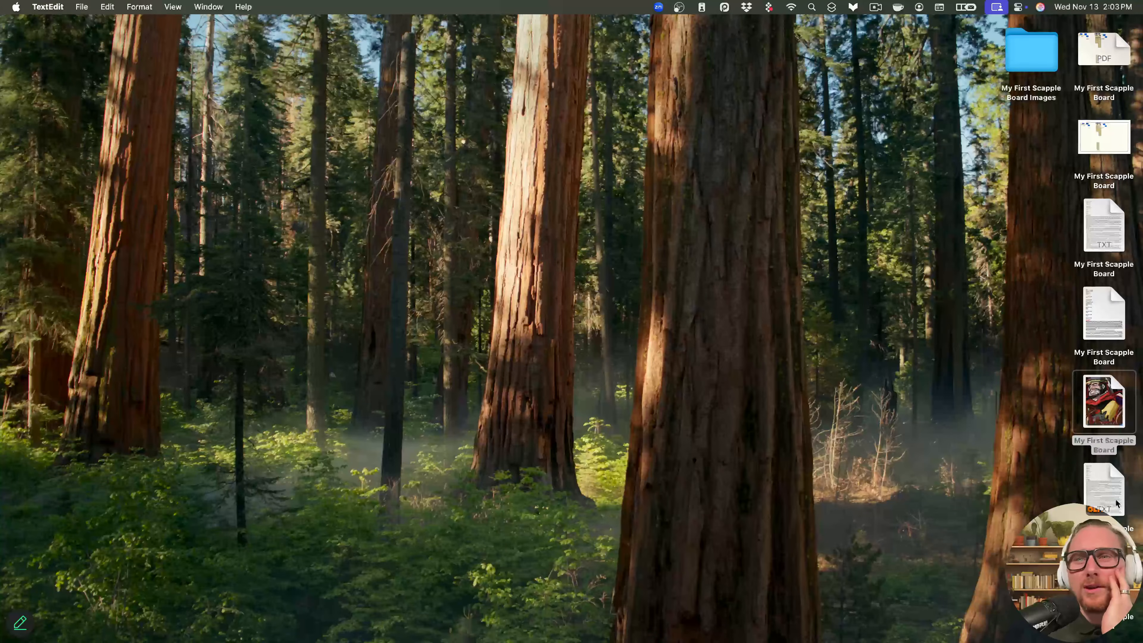
# - Open the My First Scapple Board List text export, skim its contents, close it, and quit TextEdit
pyautogui.doubleClick(1103, 488)
pyautogui.scroll(-10, 265, 240)
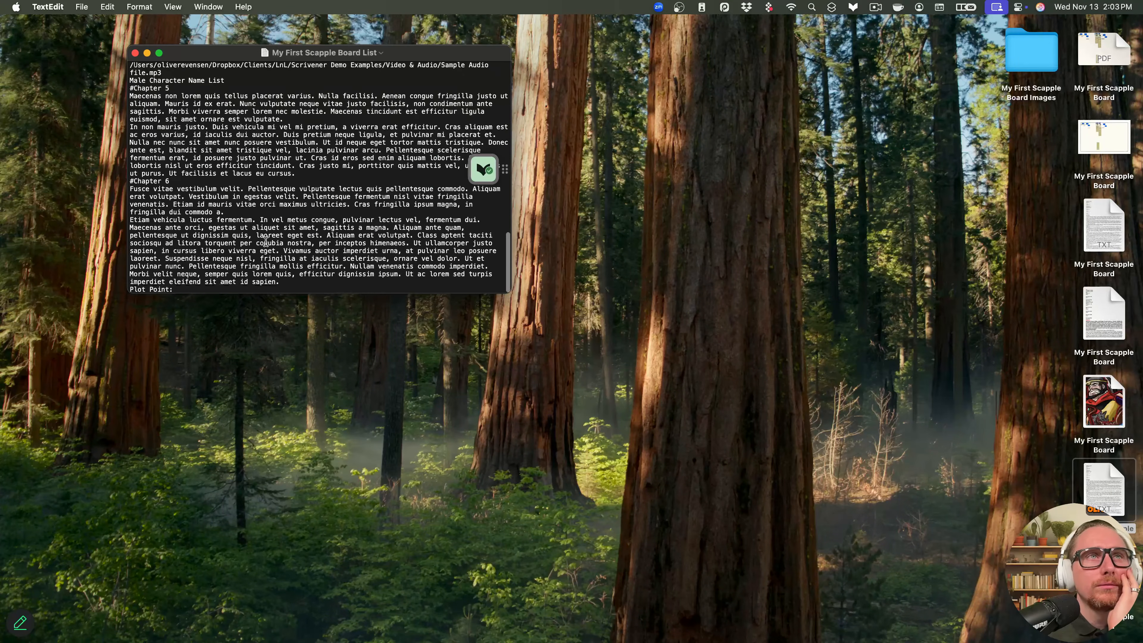
pyautogui.scroll(10, 234, 216)
pyautogui.click(136, 53)
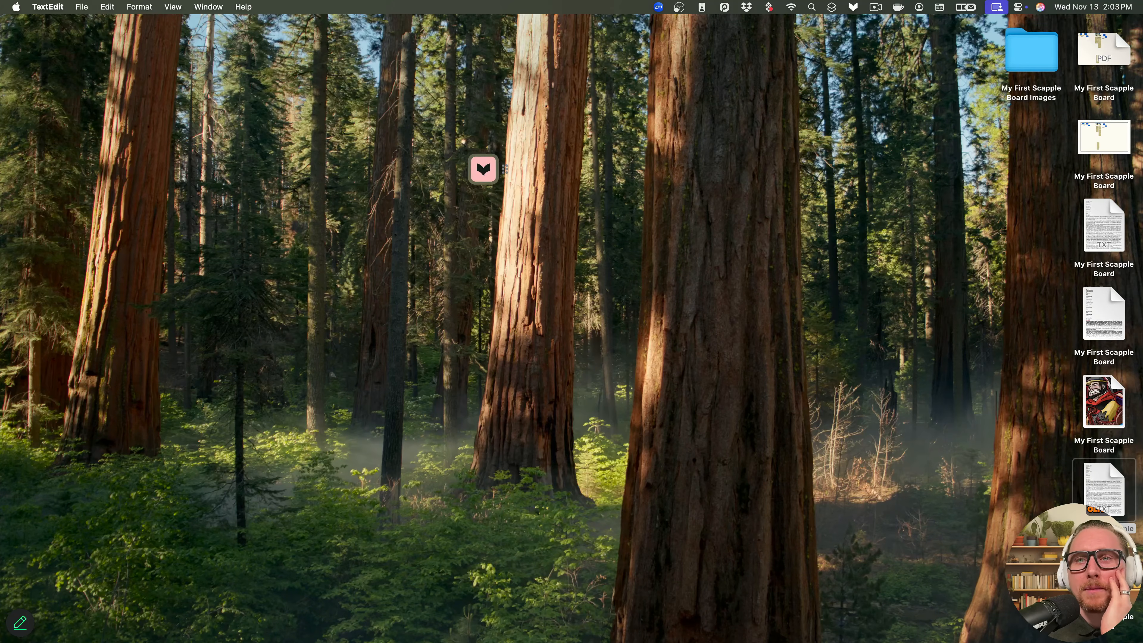
pyautogui.press('super+q')
# - Preview the exported My First Scapple Board outline file with Quick Look and dismiss the preview
pyautogui.press('space')
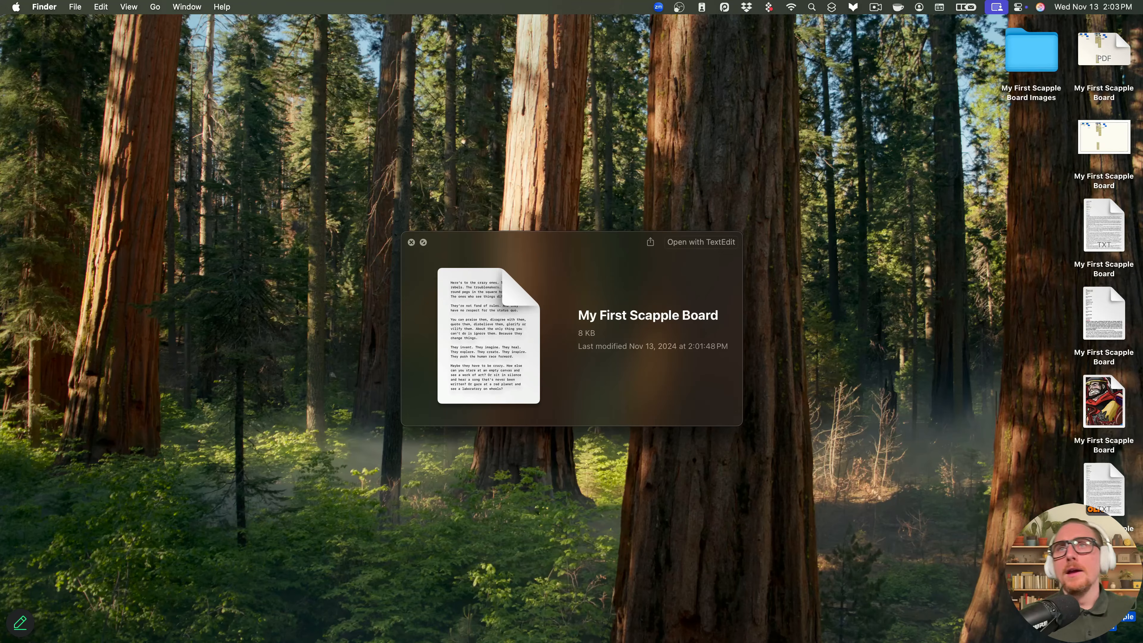
pyautogui.click(854, 265)
pyautogui.press('space')
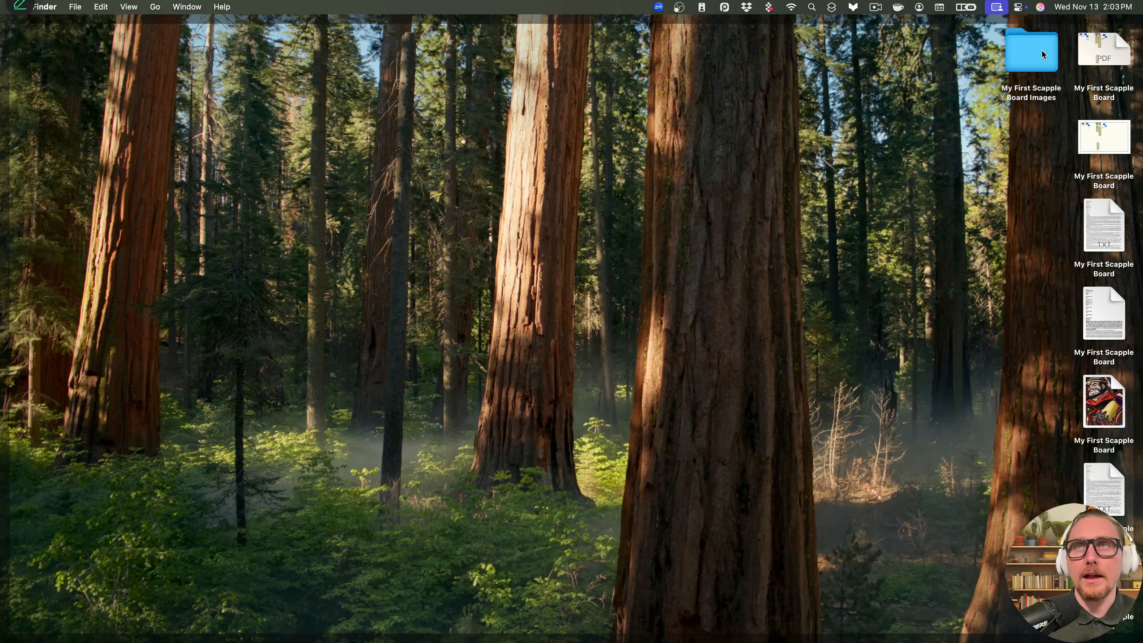
# - Open the My First Scapple Board Images folder, select all its pictures to show them, and close the folder
pyautogui.click(1045, 51)
pyautogui.doubleClick(1045, 50)
pyautogui.moveTo(429, 163); pyautogui.dragTo(158, 89)
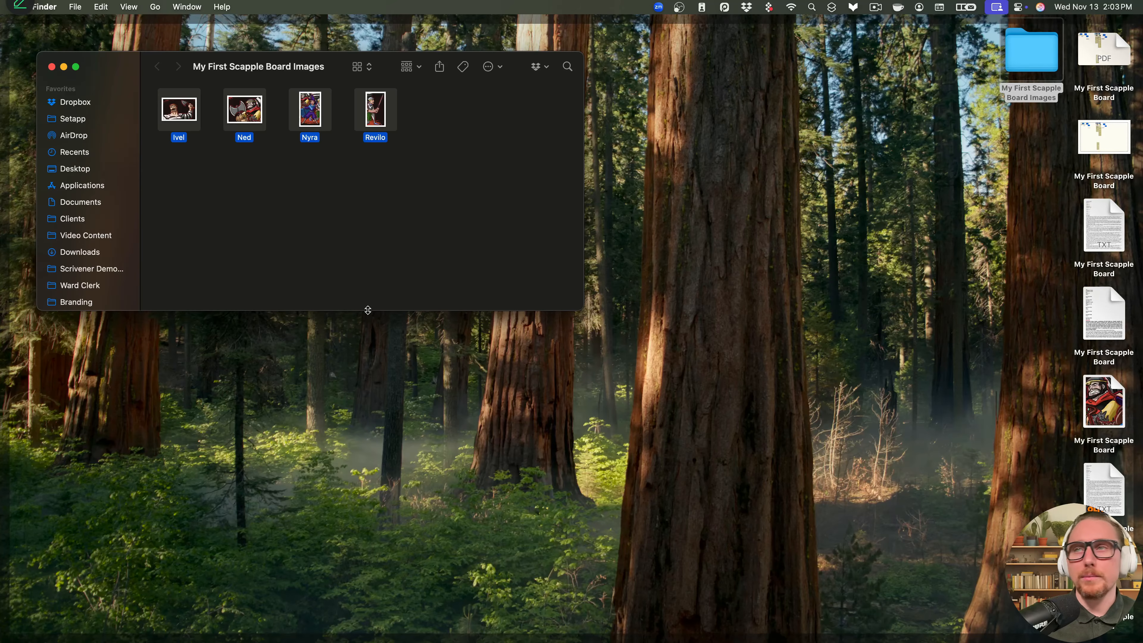
pyautogui.click(51, 67)
# - Move all the exported files and the images folder on the Desktop to the Trash, and switch back to Scapple
pyautogui.moveTo(926, 51); pyautogui.dragTo(1122, 625)
pyautogui.press('super+BackSpace')
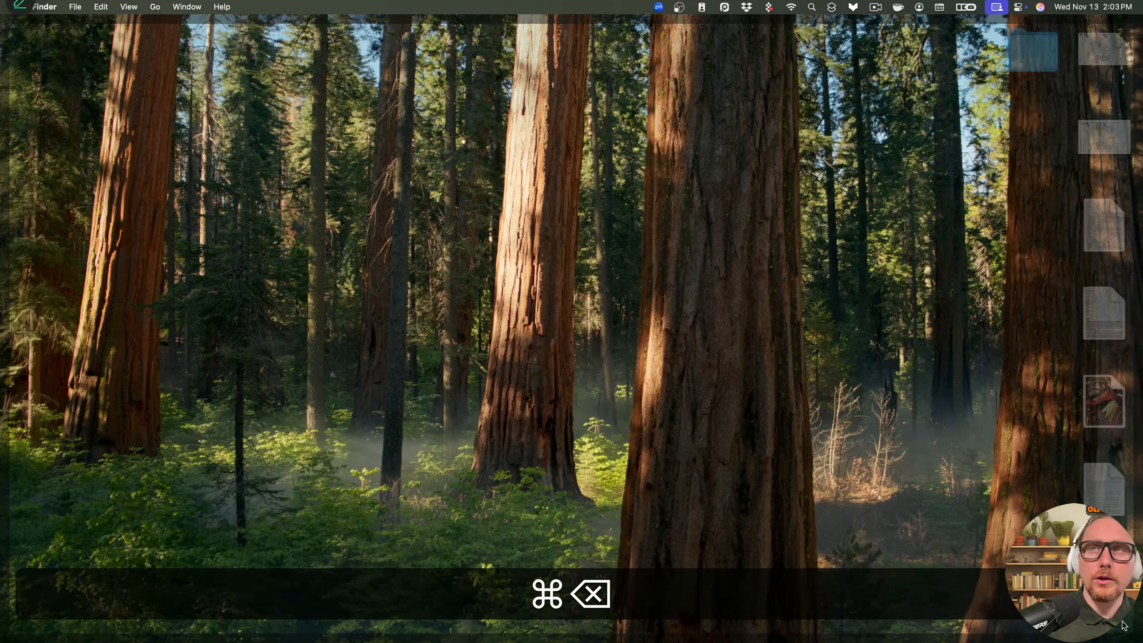
pyautogui.hotkey('ctrl', 'Right')
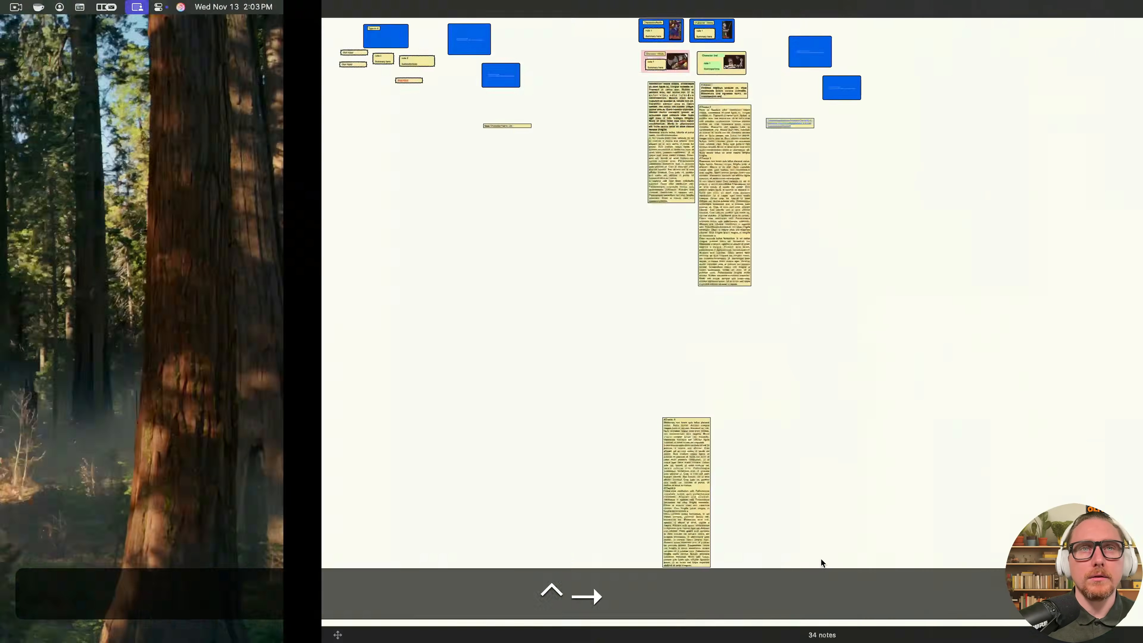
pyautogui.hotkey('ctrl', 'Left')
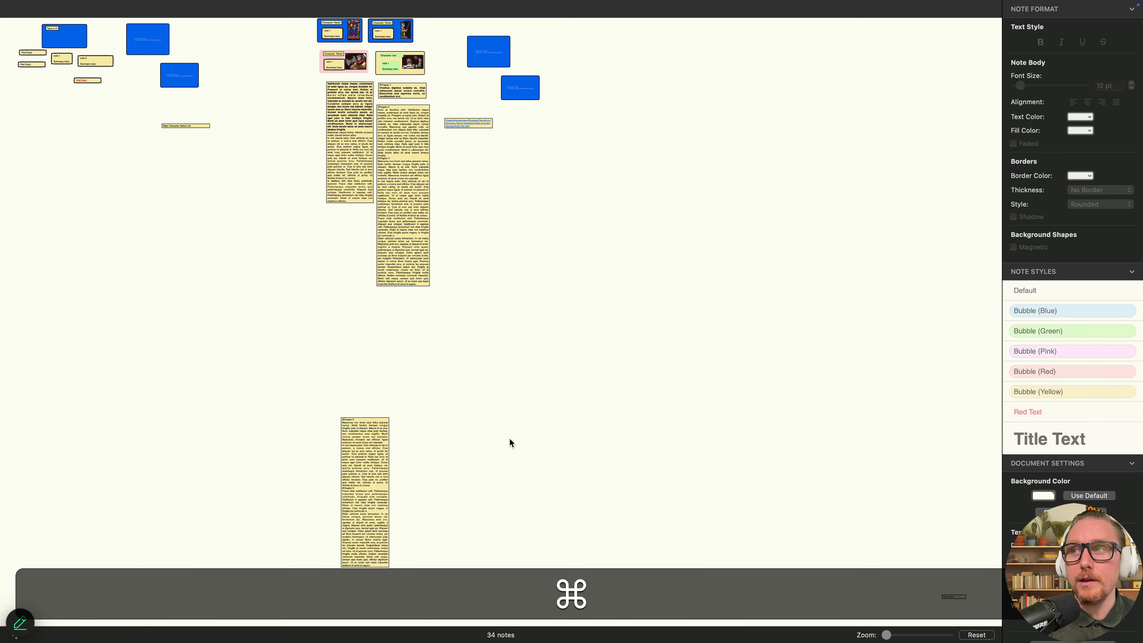
# - Open the print settings for the board and set the page orientation to Landscape
pyautogui.press('super+p')
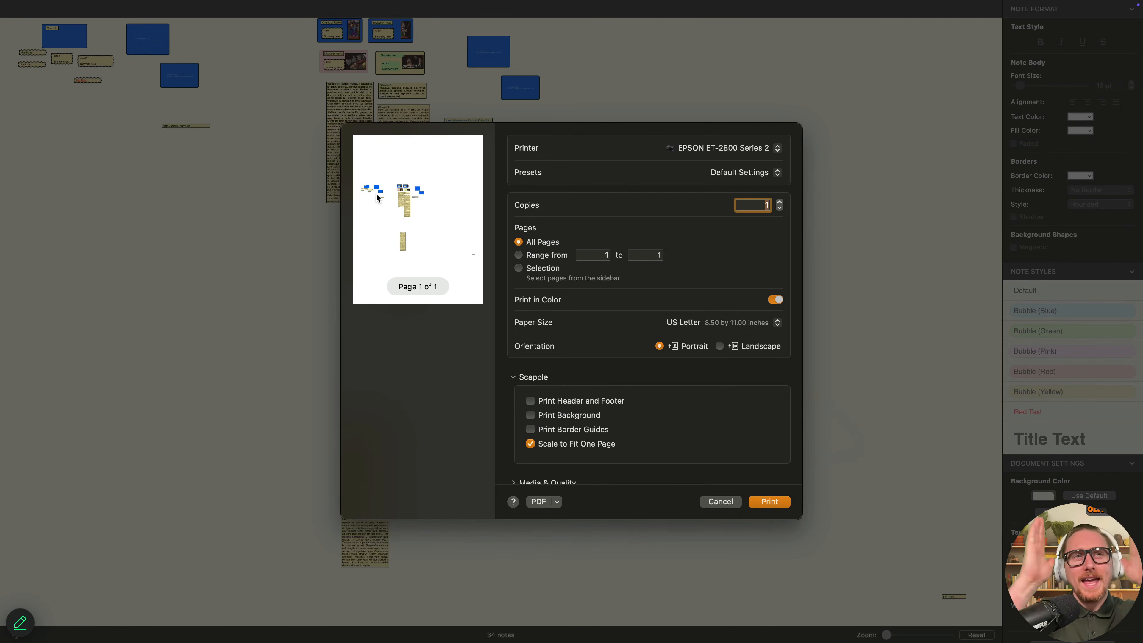
pyautogui.click(720, 345)
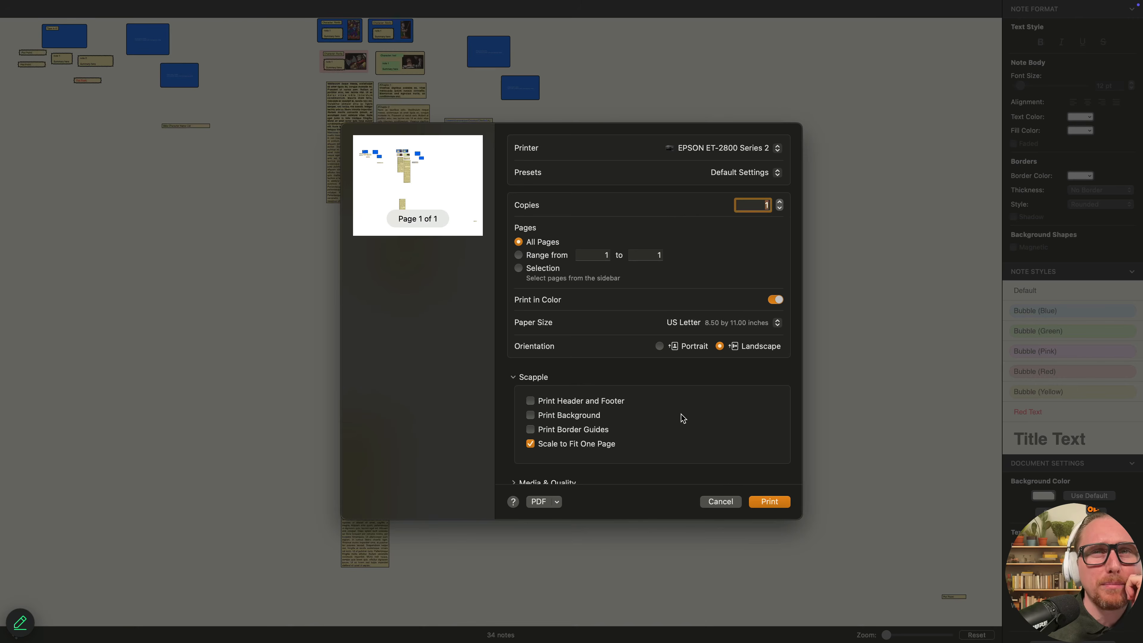
# - Turn off Scale to Fit One Page in the Scapple print options and browse the resulting page previews
pyautogui.scroll(-4, 587, 450)
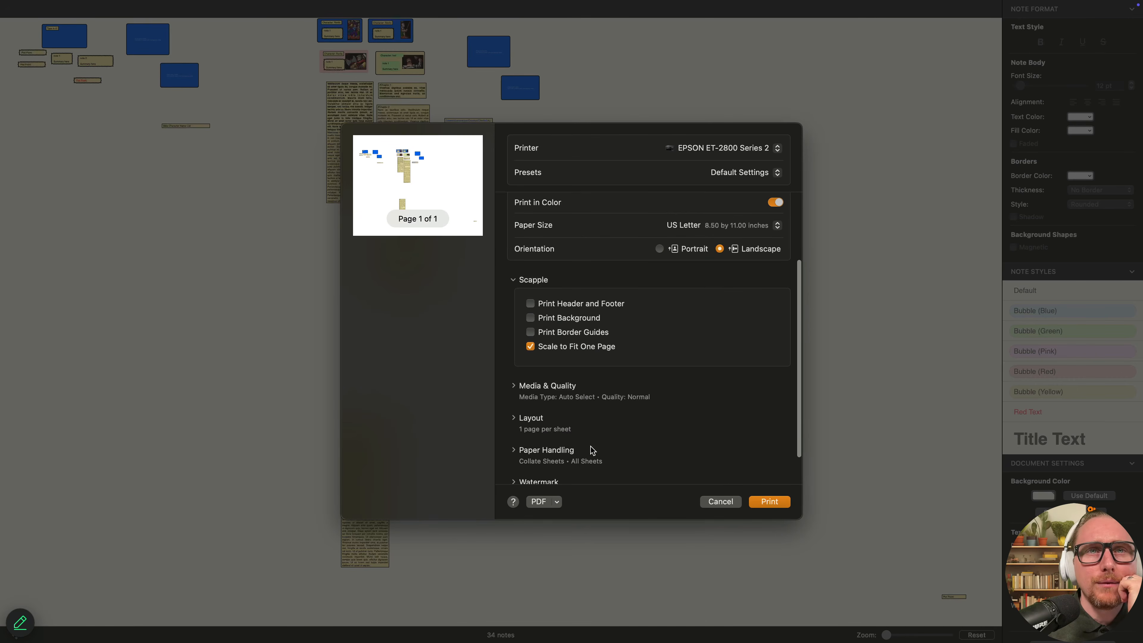
pyautogui.click(530, 347)
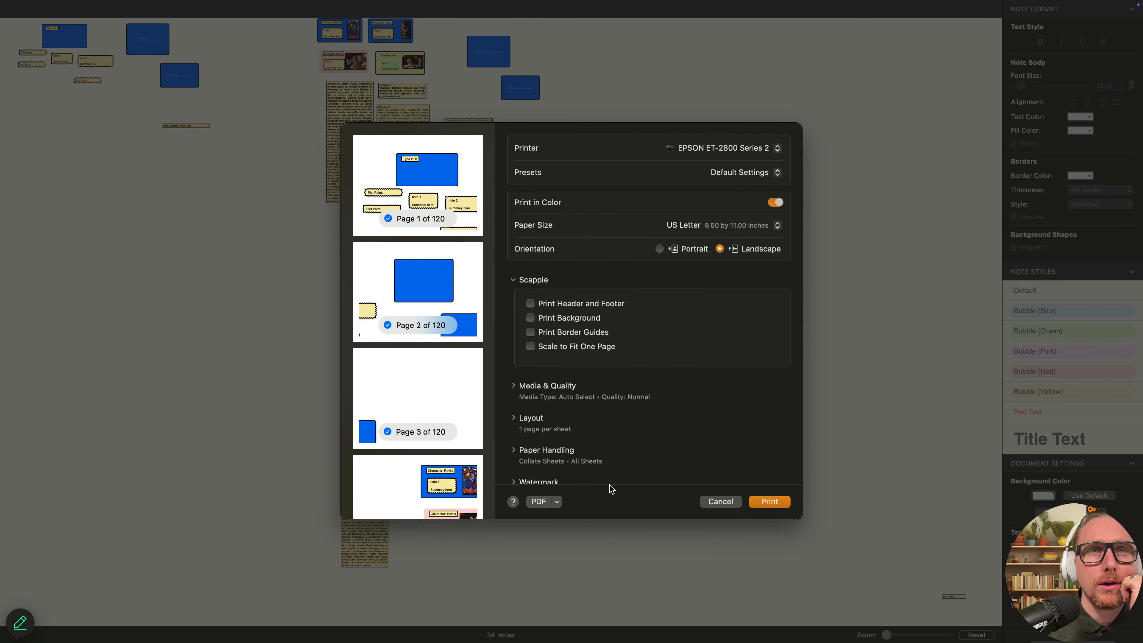
pyautogui.scroll(-2, 549, 428)
pyautogui.scroll(-20, 422, 461)
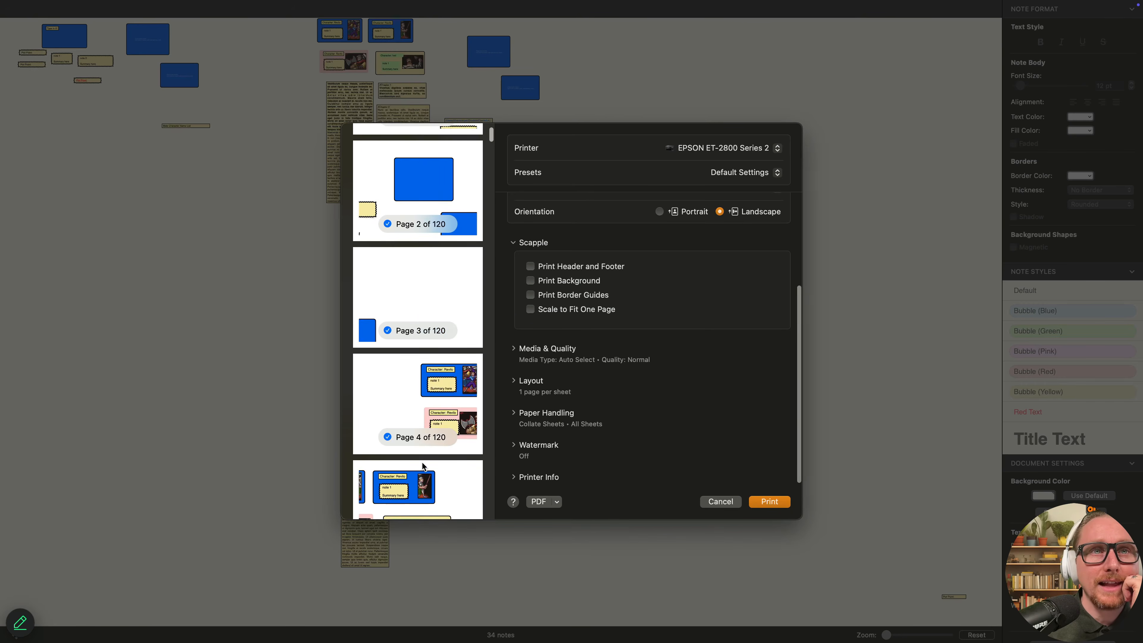
pyautogui.scroll(20, 436, 468)
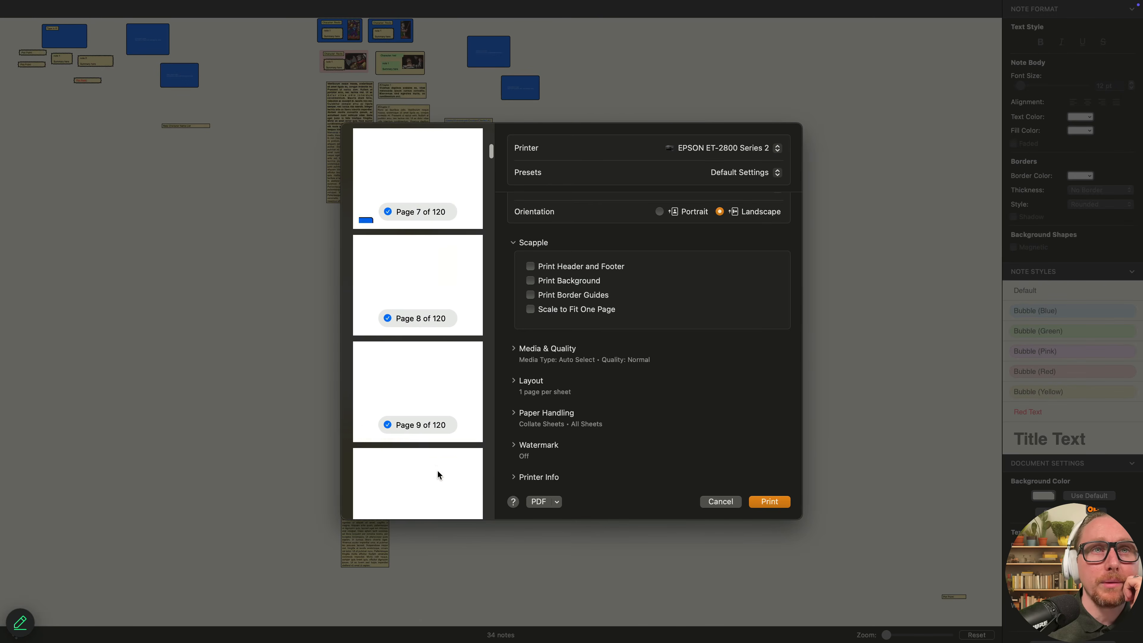
pyautogui.scroll(-2, 444, 431)
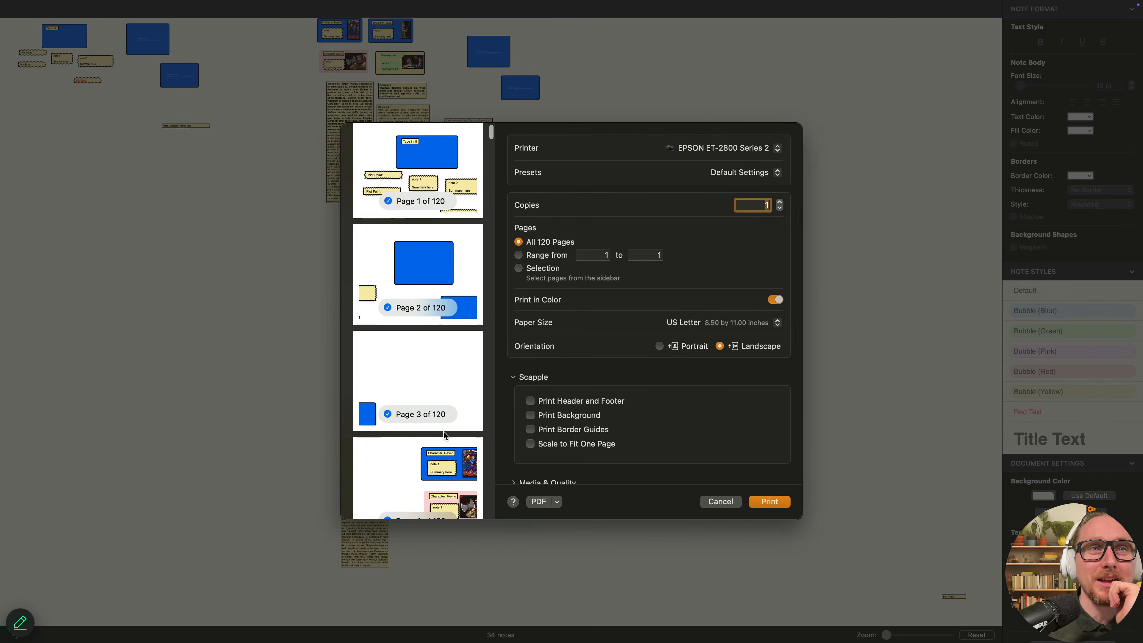
# - Turn Scale to Fit One Page back on in the Scapple print options and close the print settings without printing
pyautogui.scroll(-2, 544, 383)
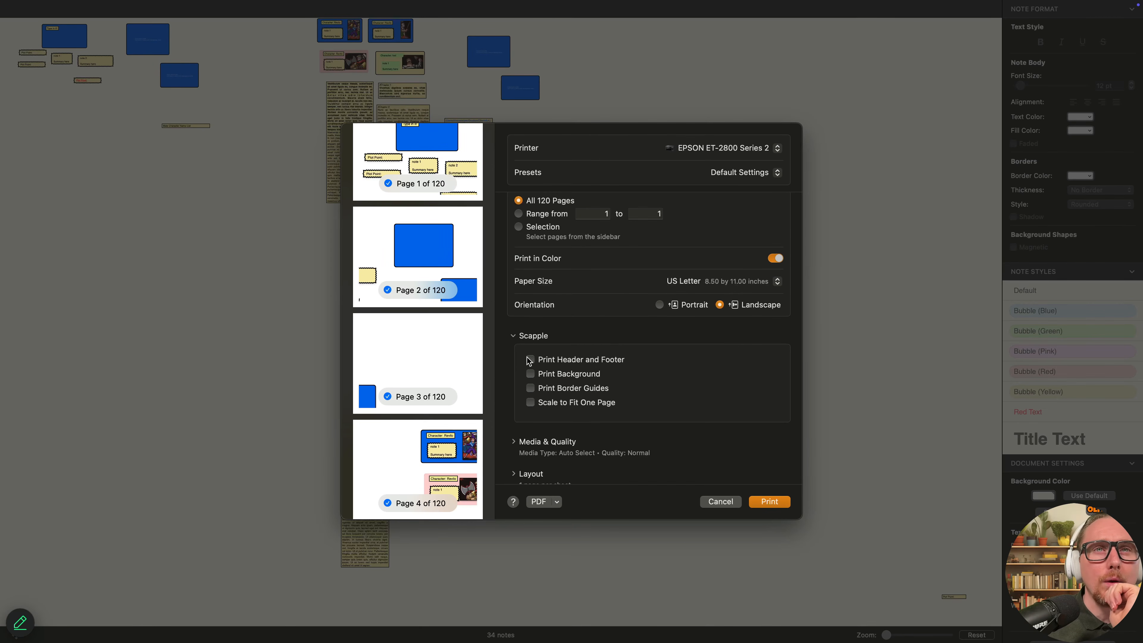
pyautogui.click(530, 402)
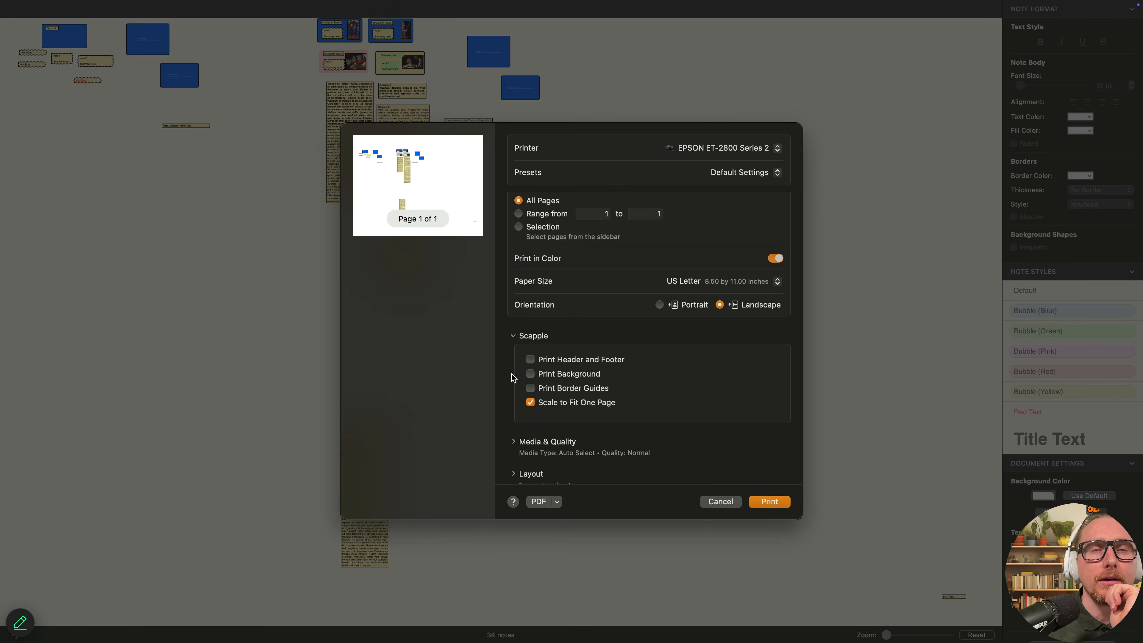
pyautogui.click(721, 502)
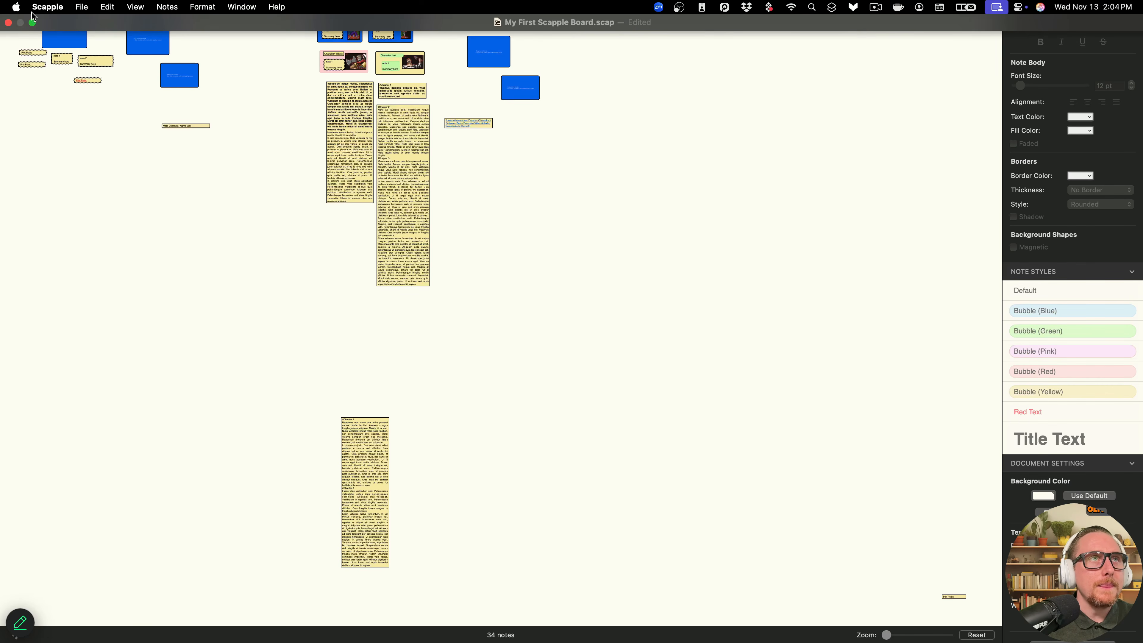
# - Take the Scapple board out of full screen and restore the minimized Scrivener project The Otter and the Amulet beside it
pyautogui.click(33, 23)
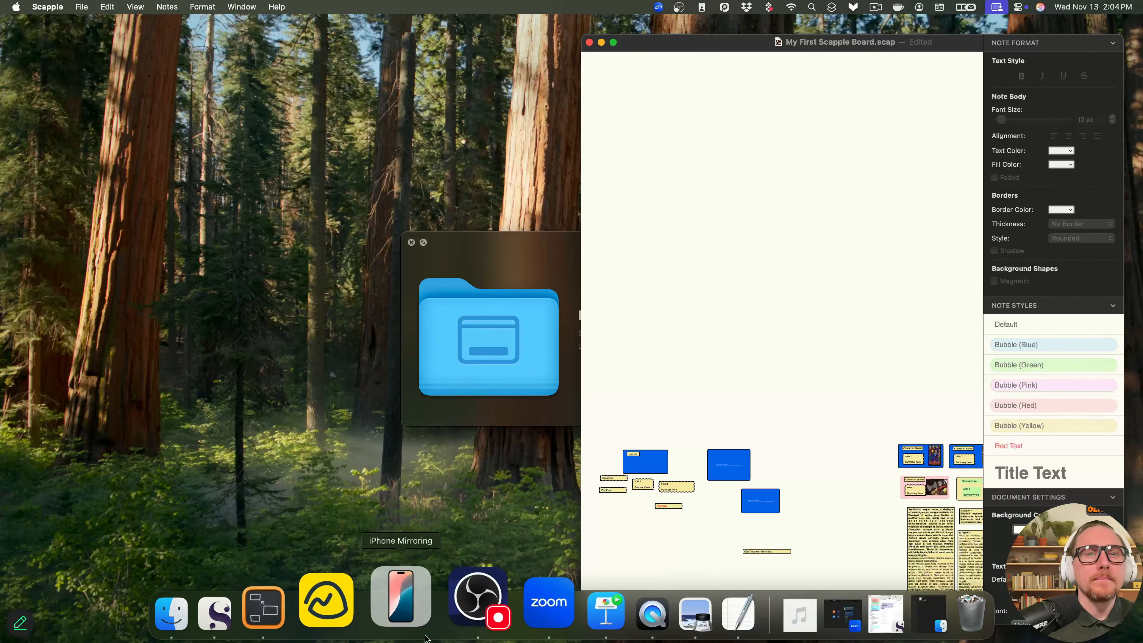
pyautogui.click(833, 607)
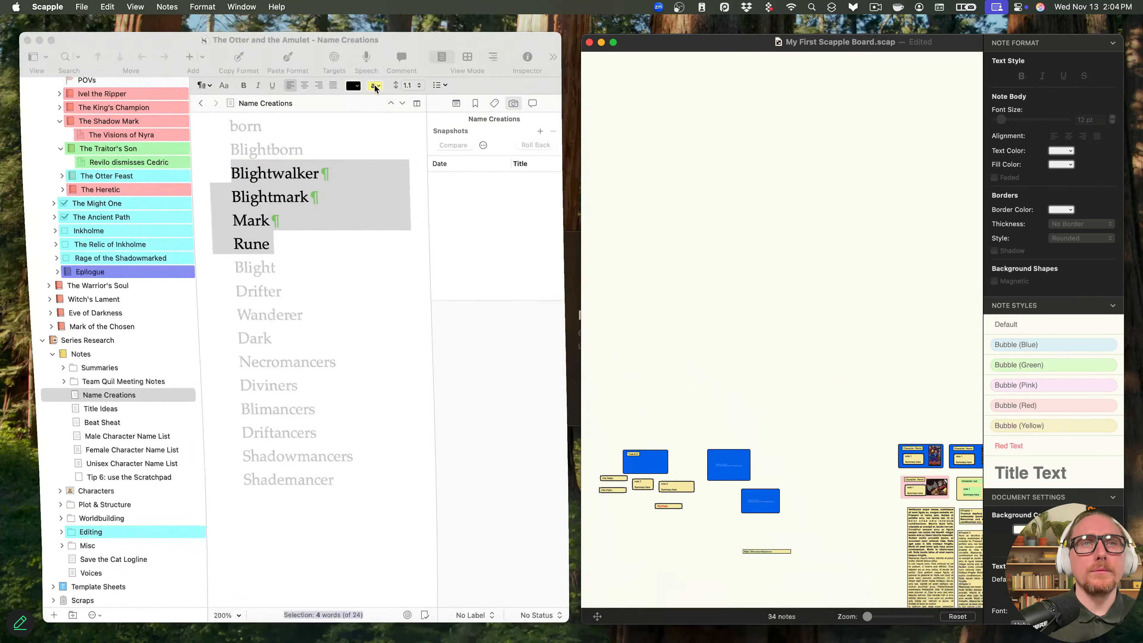
# - Zoom in on the Scapple board and examine the character groups above the chapter notes
pyautogui.click(649, 284)
pyautogui.scroll(-10, 649, 283)
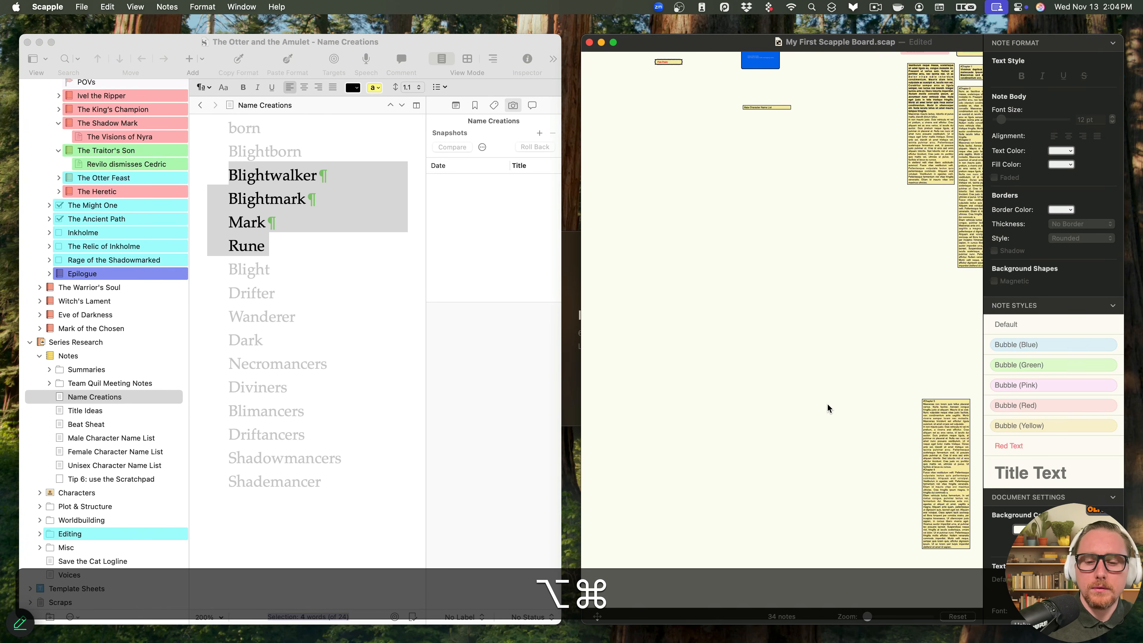
pyautogui.press('alt+super+Up')
pyautogui.scroll(15, 827, 404)
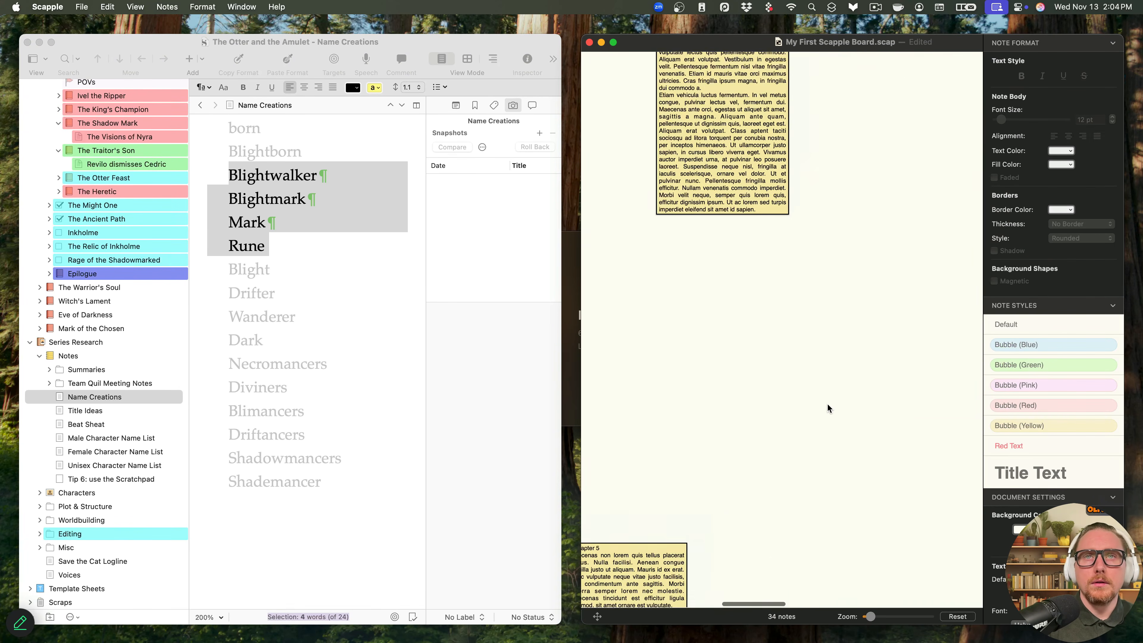
pyautogui.hscroll(5, 827, 404)
pyautogui.hscroll(-10, 827, 404)
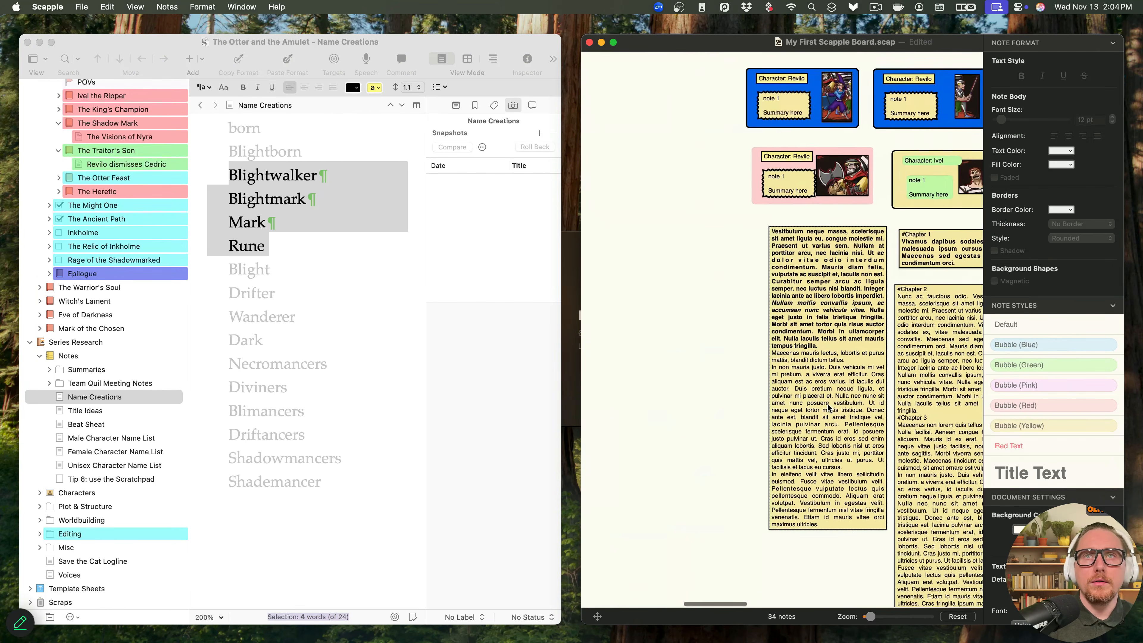
pyautogui.hscroll(2, 827, 404)
pyautogui.moveTo(826, 403); pyautogui.dragTo(822, 255)
pyautogui.scroll(5, 810, 120)
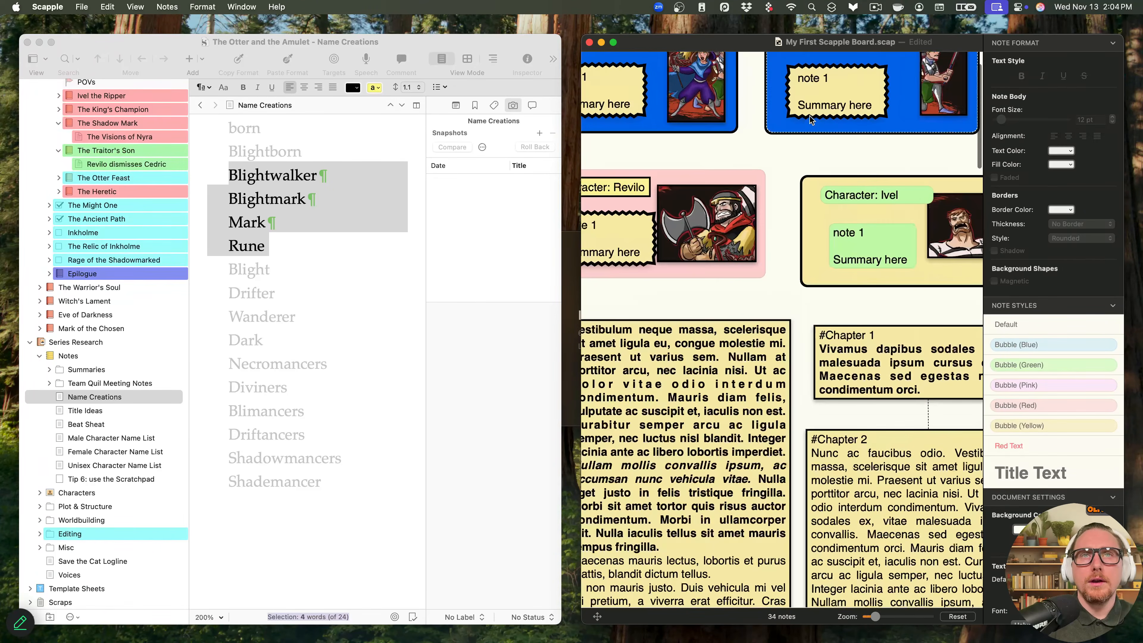
pyautogui.scroll(3, 809, 118)
pyautogui.hscroll(-5, 809, 118)
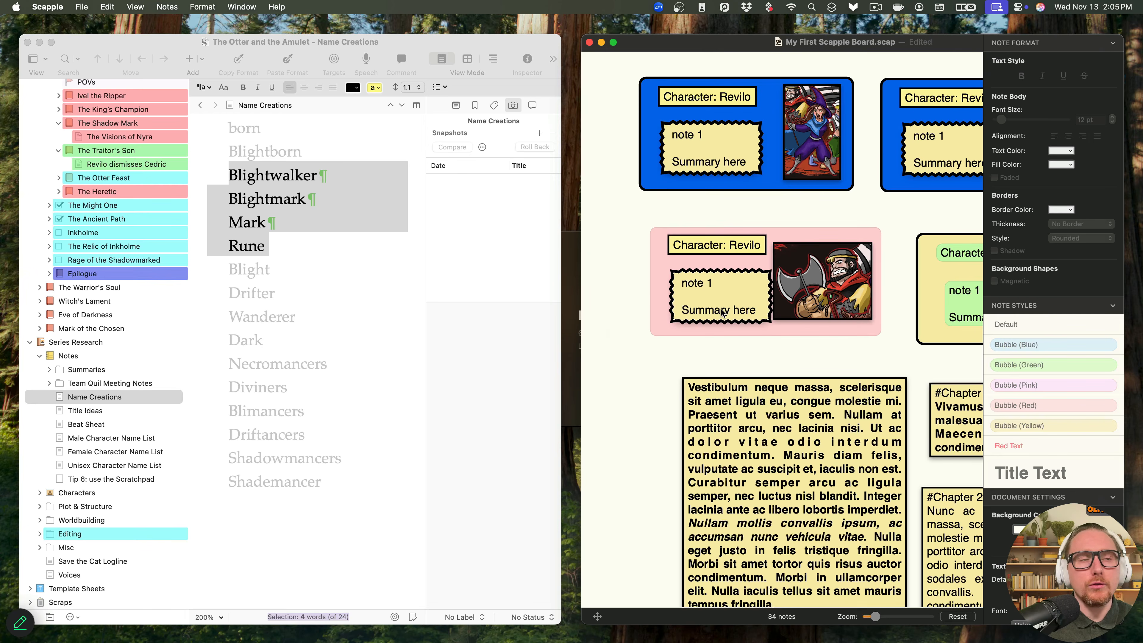
# - Switch to Scrivener and create a folder named Scapple Notes after the Summaries folder in the Series Research notes
pyautogui.click(49, 382)
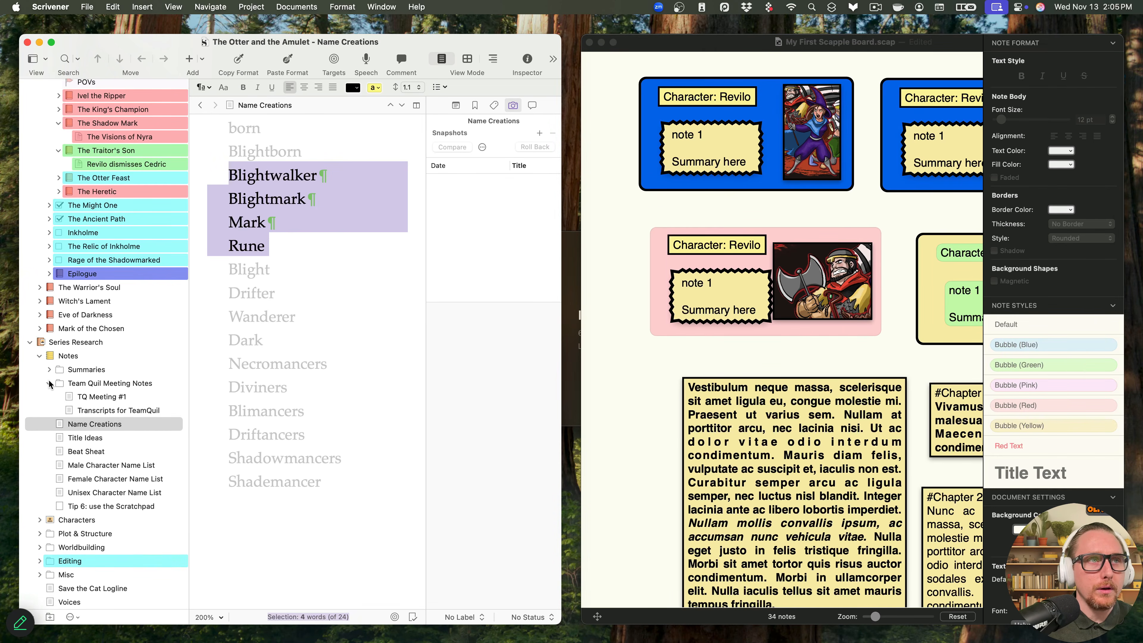
pyautogui.click(84, 369)
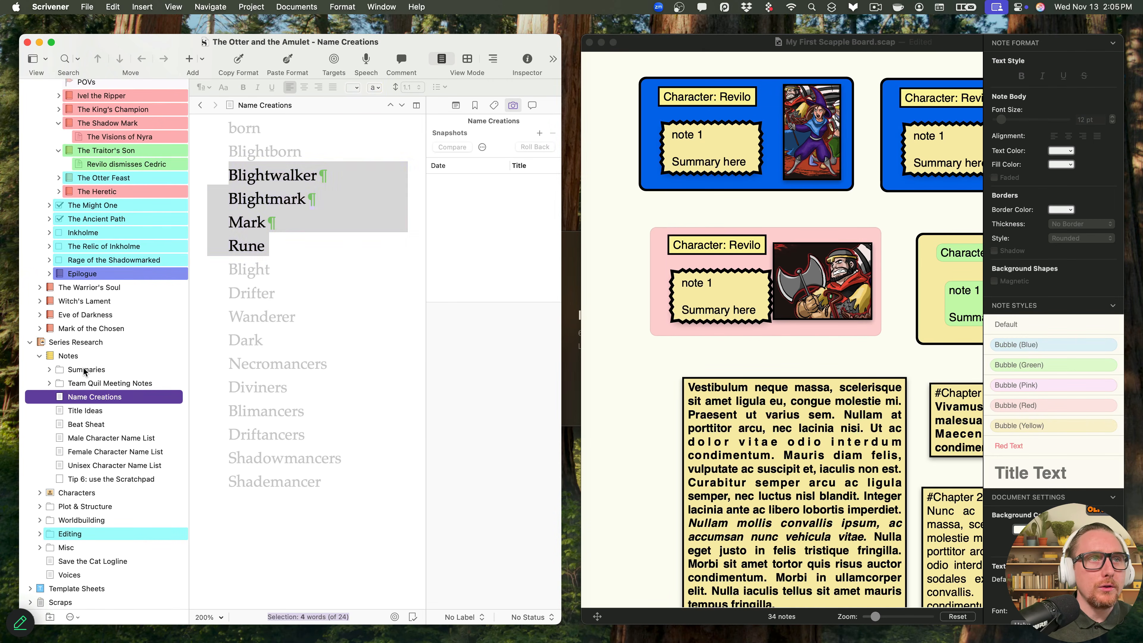
pyautogui.click(50, 616)
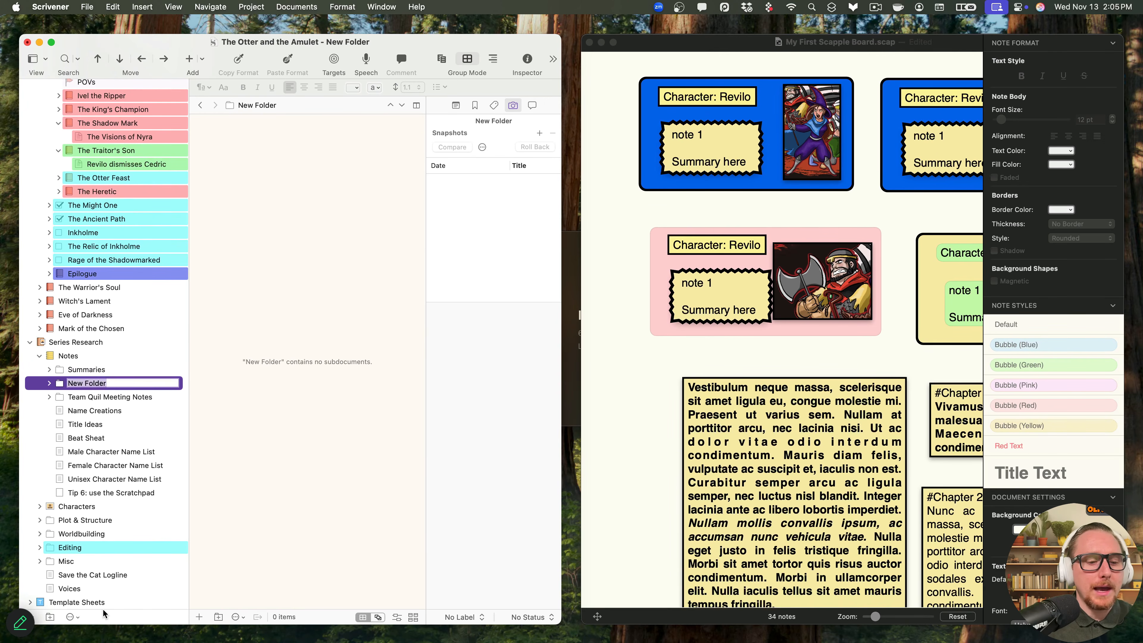
pyautogui.write('Scapple Bo')
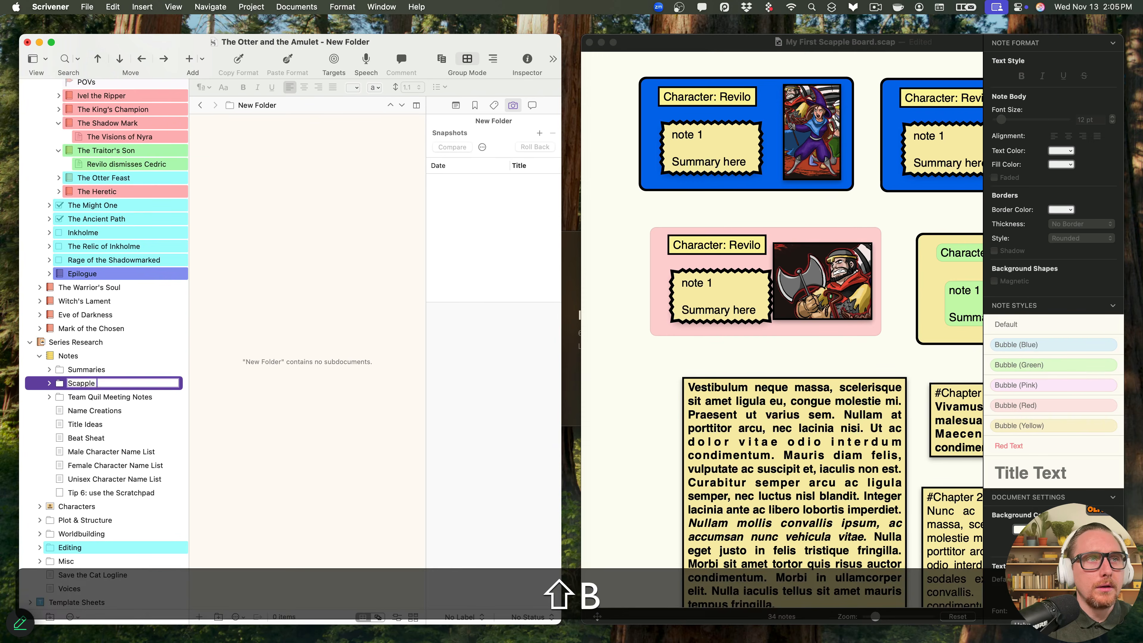
pyautogui.press('BackSpace')
pyautogui.write('Notes')
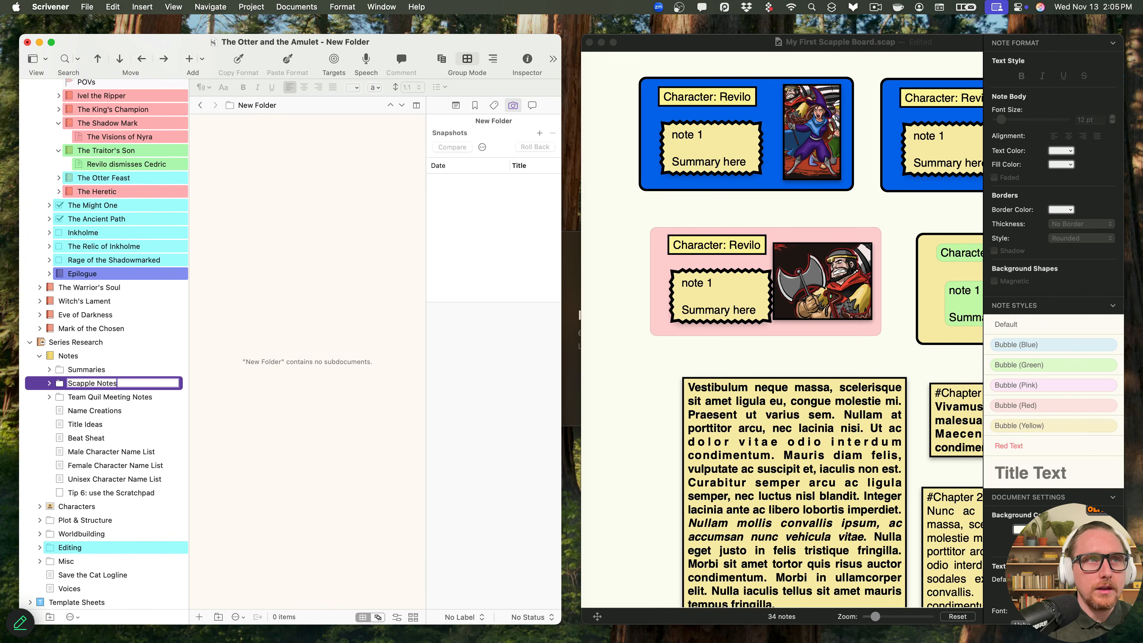
pyautogui.press('Return')
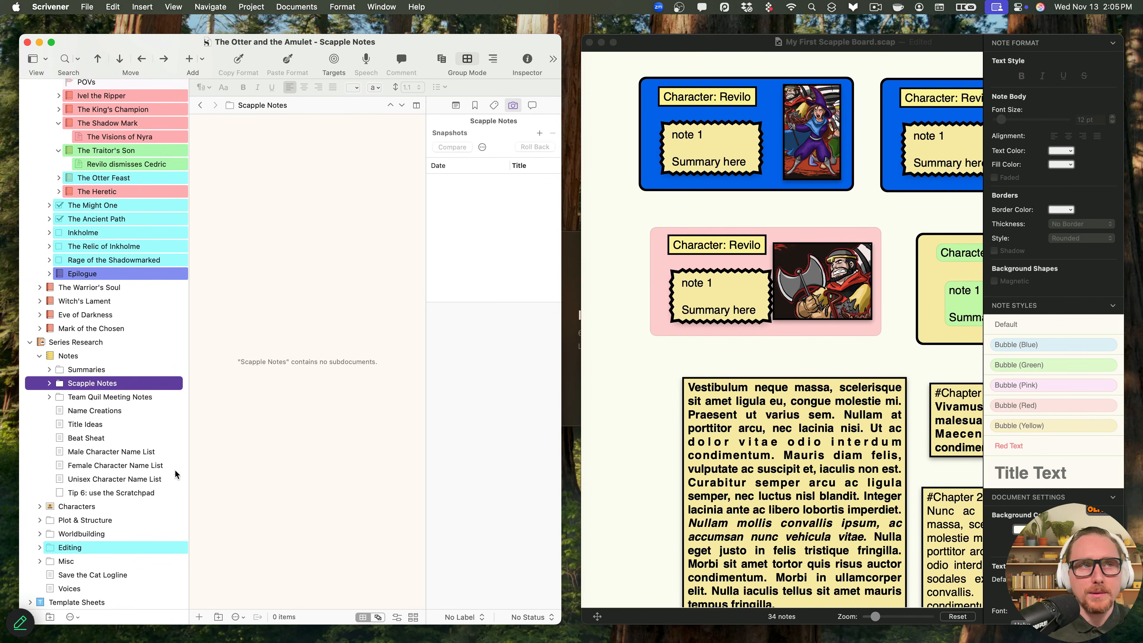
# - Copy the pink Character: Revilo group from the Scapple board into Scrivener's Scapple Notes folder and view each imported item
pyautogui.click(729, 246)
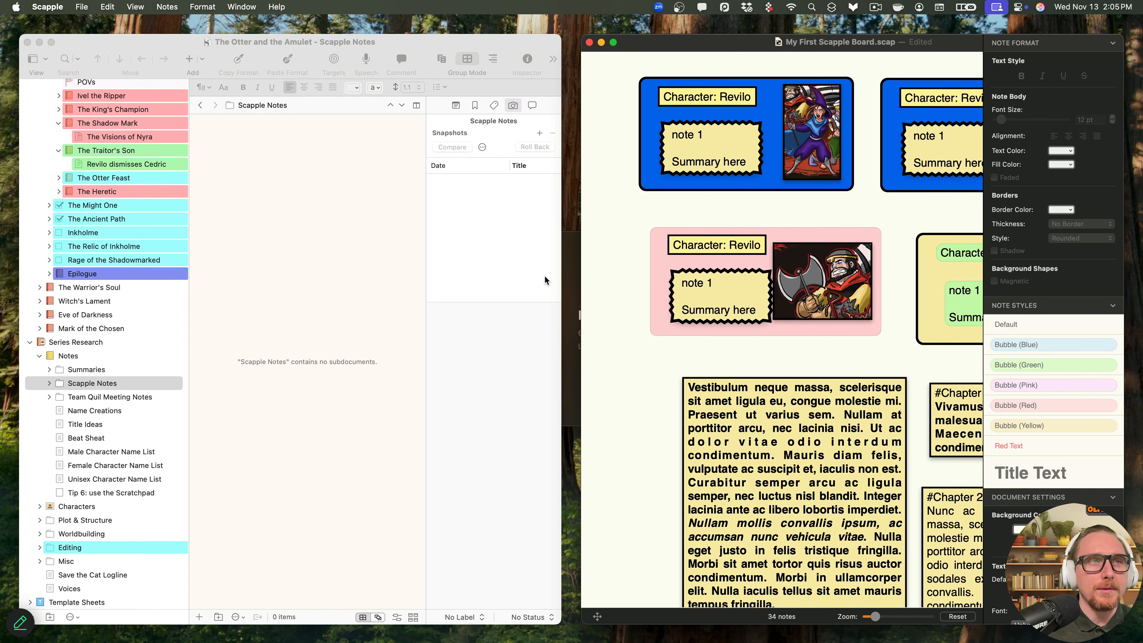
pyautogui.click(863, 235)
pyautogui.moveTo(862, 235); pyautogui.dragTo(153, 385)
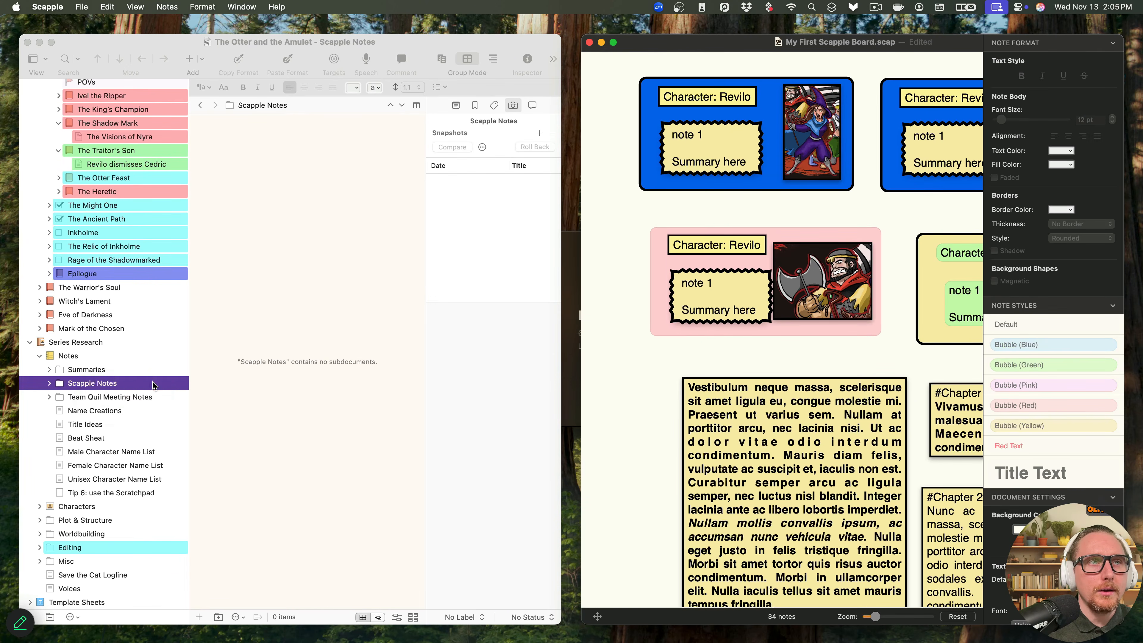
pyautogui.click(99, 400)
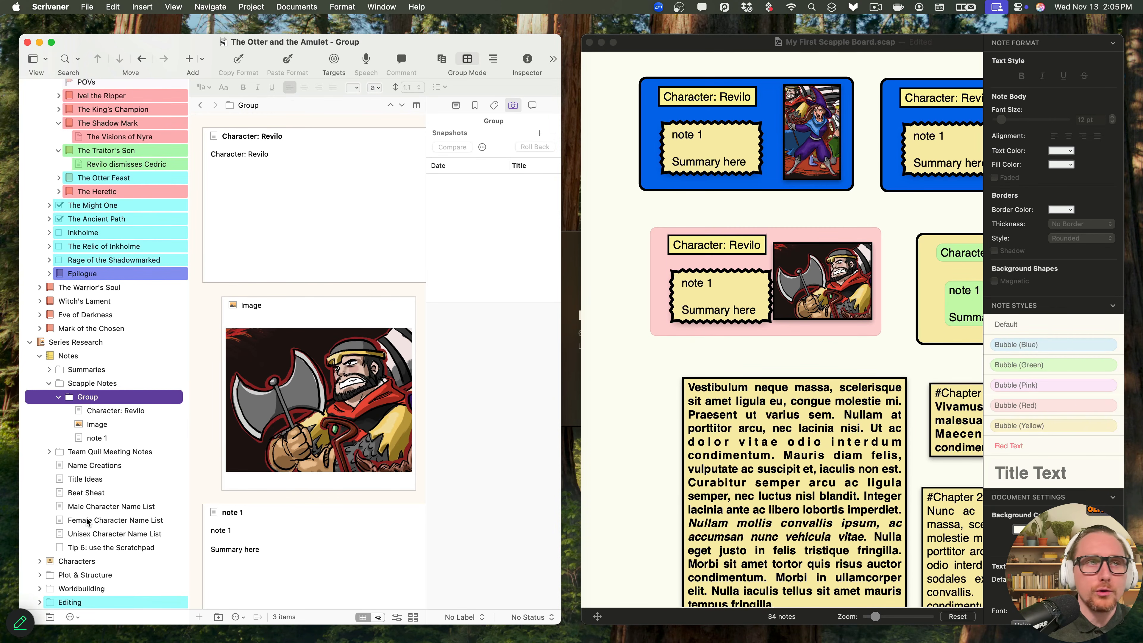
pyautogui.click(140, 411)
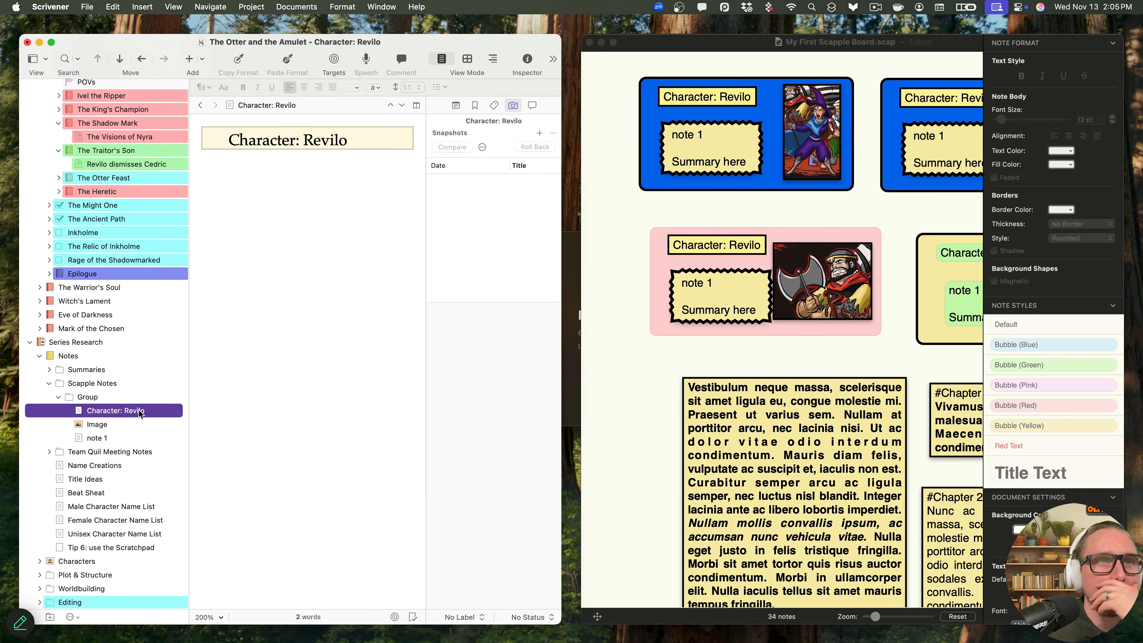
pyautogui.click(111, 427)
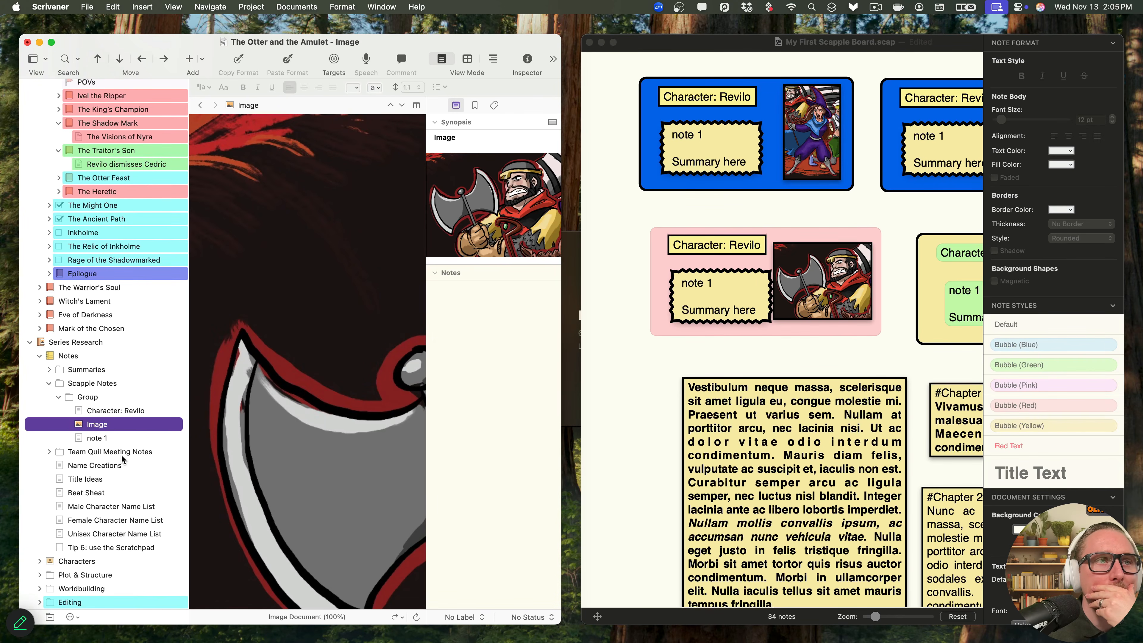
pyautogui.click(113, 440)
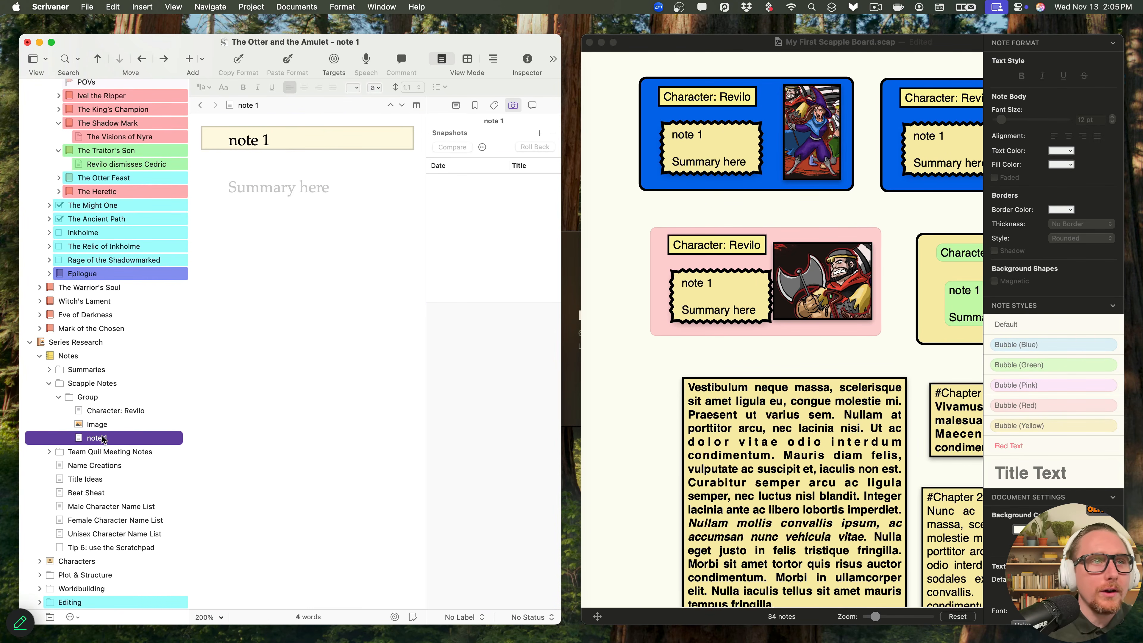
# - Move note 1 above Image in the imported group and merge it into the Character: Revilo document
pyautogui.moveTo(102, 438); pyautogui.dragTo(103, 422)
pyautogui.click(117, 410)
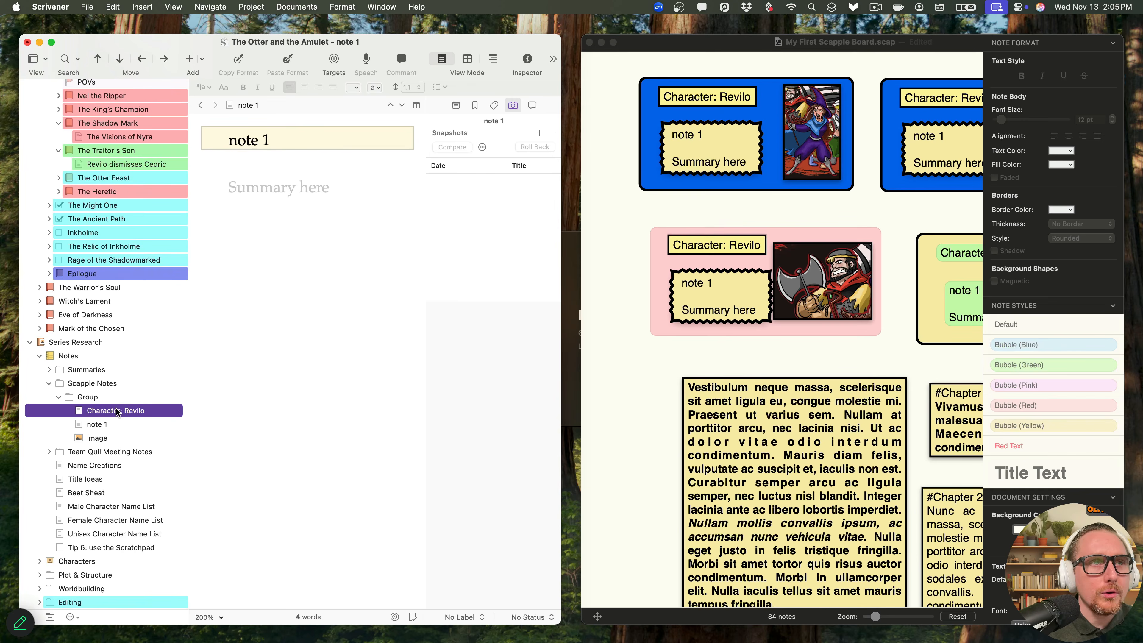
pyautogui.keyDown('super'); pyautogui.click(116, 423); pyautogui.keyUp('super')
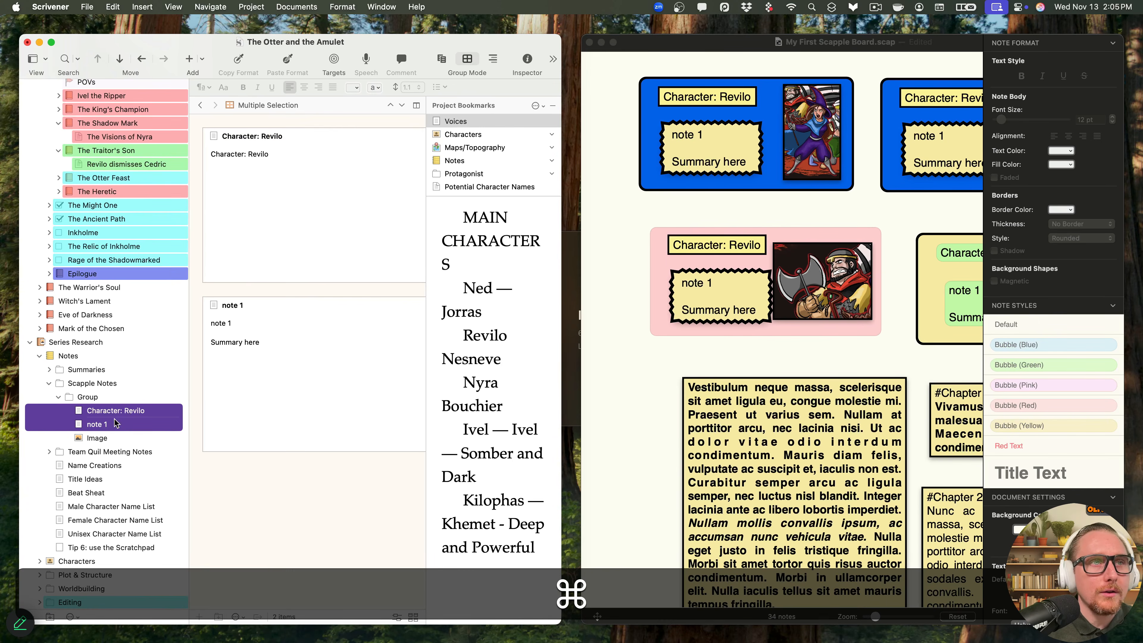
pyautogui.click(295, 6)
pyautogui.moveTo(358, 8)
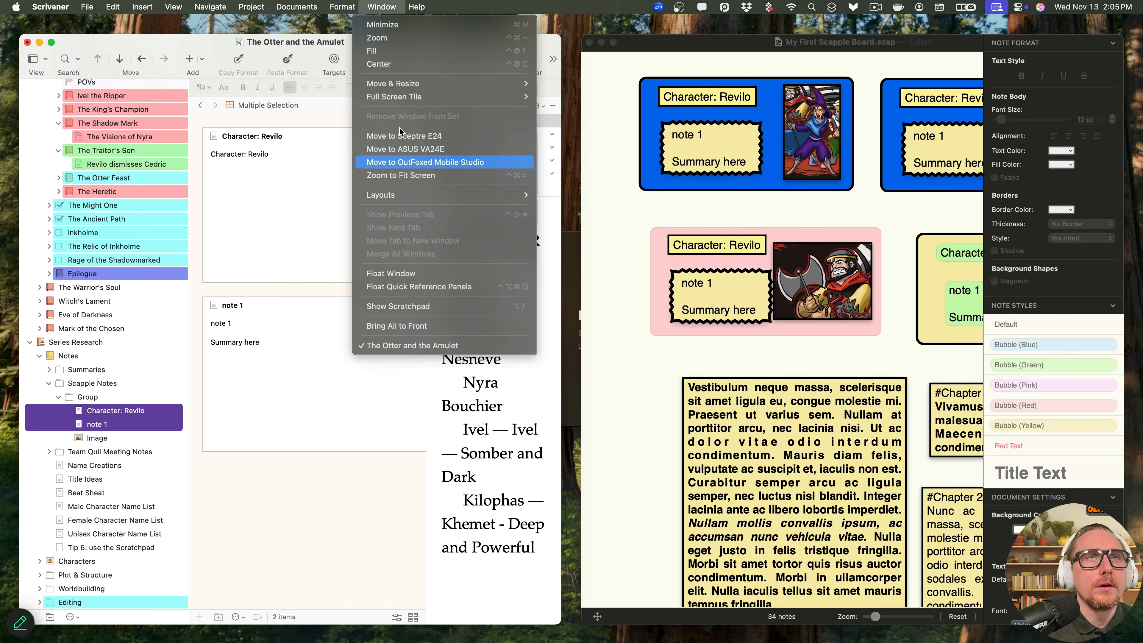
pyautogui.moveTo(304, 6)
pyautogui.click(308, 70)
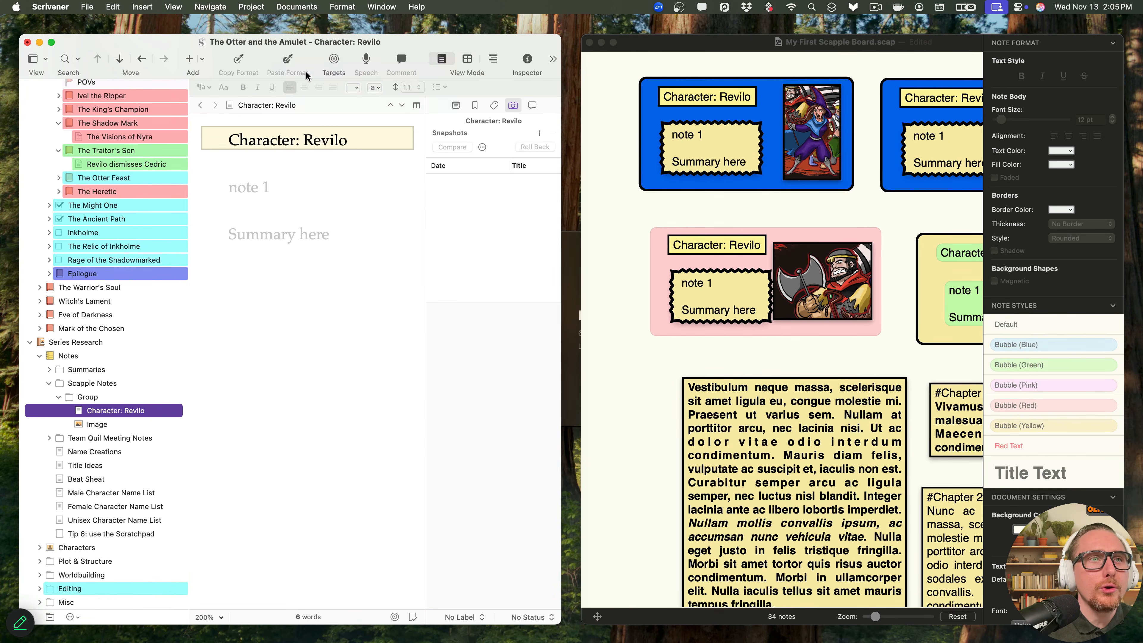
# - Use the imported Image as the synopsis picture of the Character: Revilo document
pyautogui.click(317, 234)
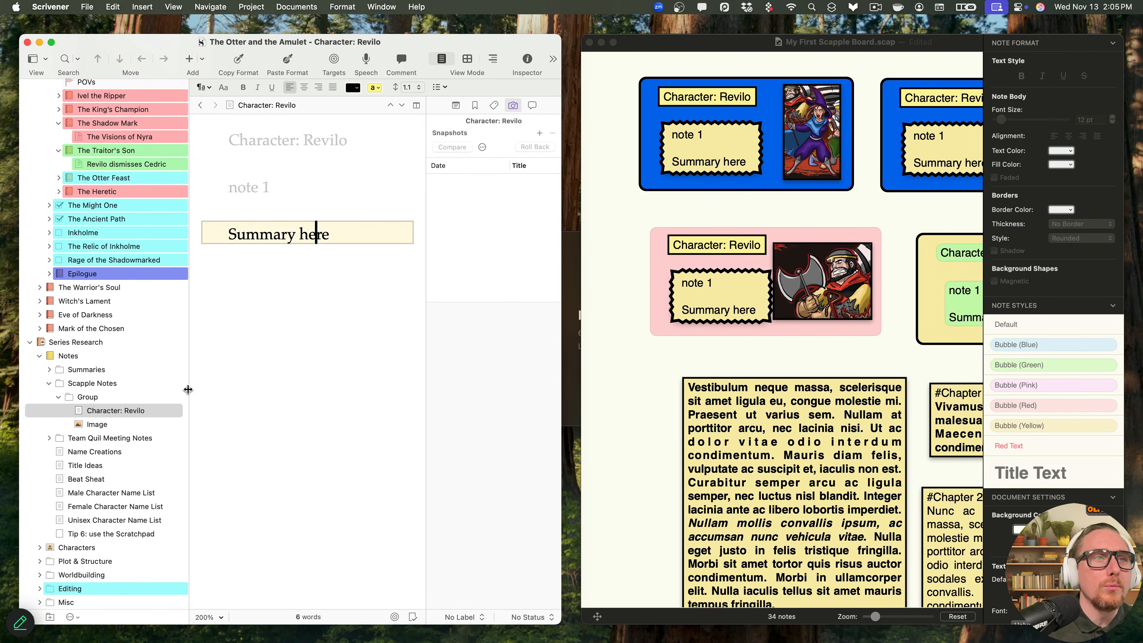
pyautogui.click(108, 424)
pyautogui.click(125, 415)
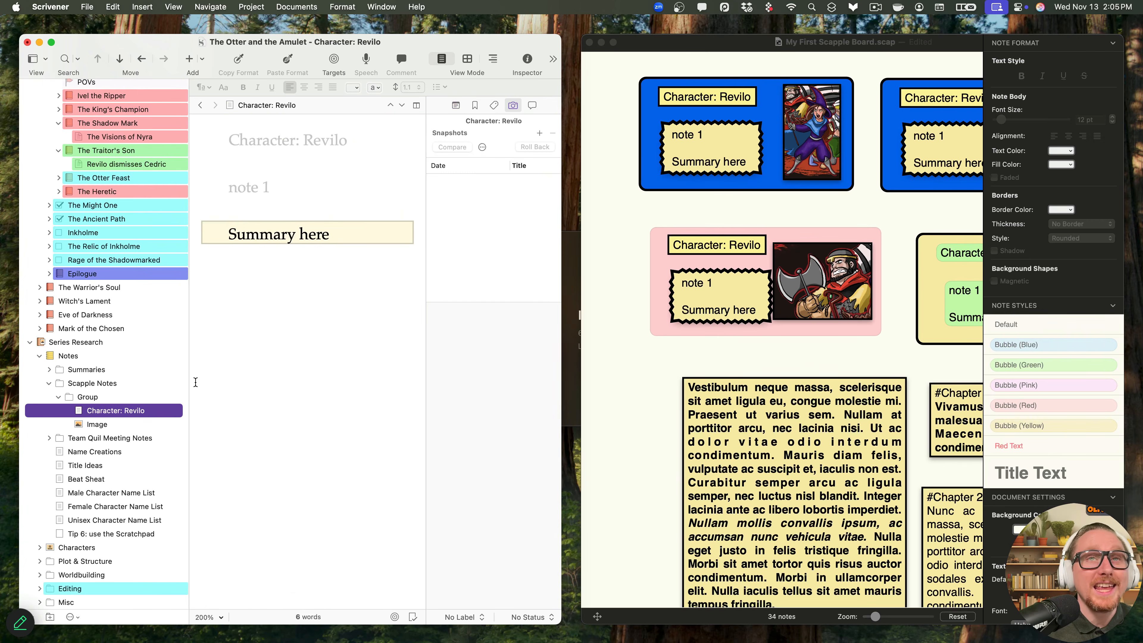
pyautogui.click(459, 106)
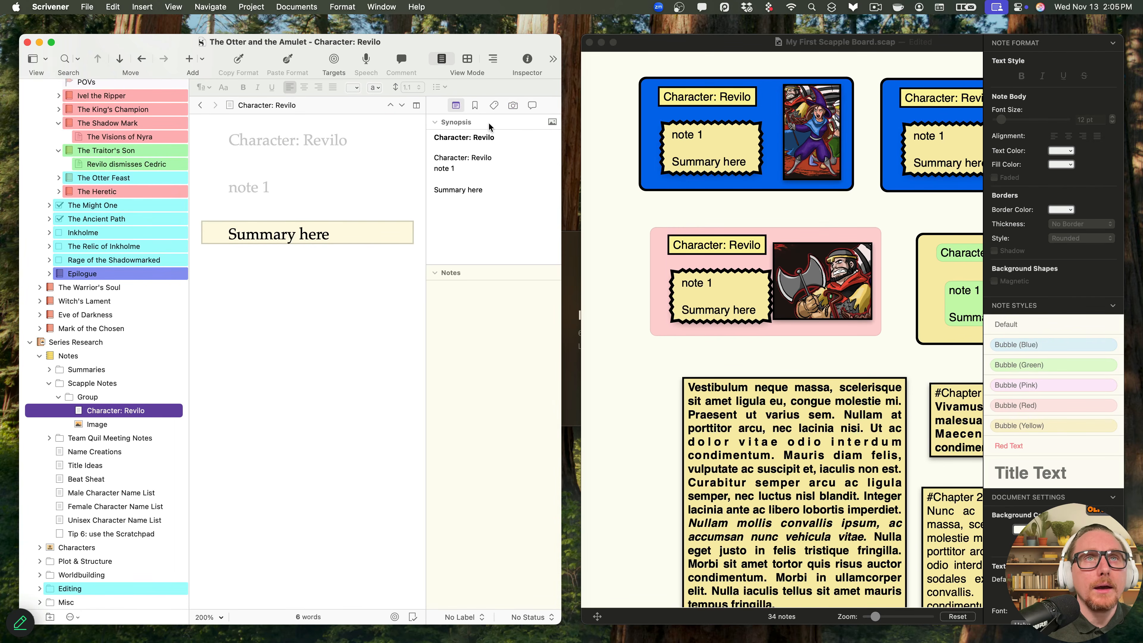
pyautogui.click(552, 122)
pyautogui.moveTo(89, 420); pyautogui.dragTo(486, 211)
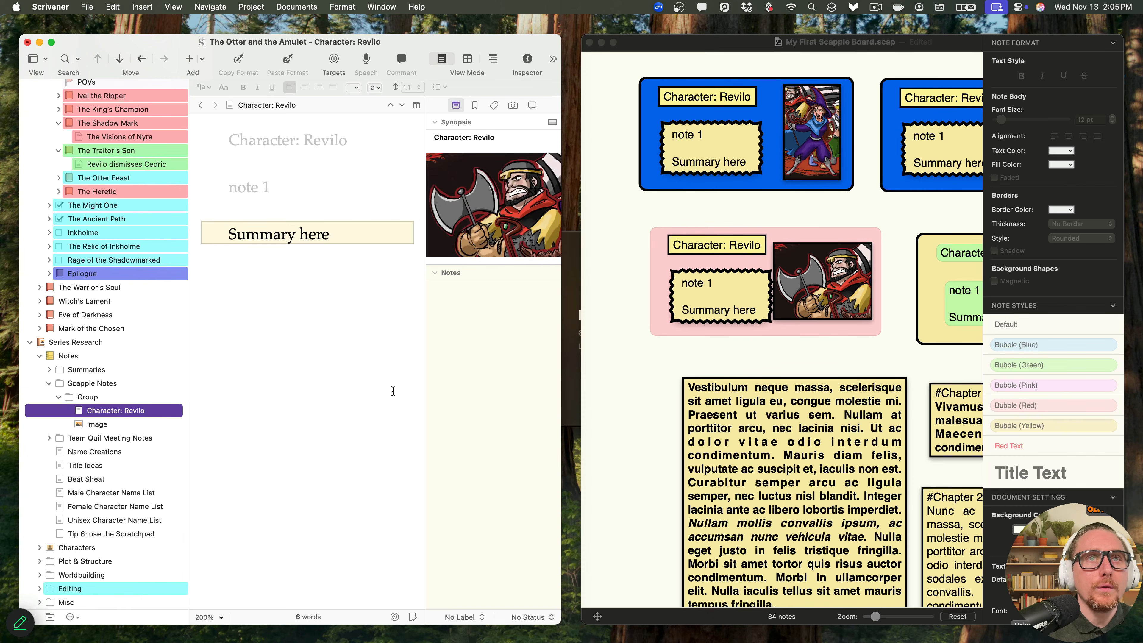
# - Remove the separate Image document from the imported group and reopen the Character: Revilo document
pyautogui.click(128, 424)
pyautogui.rightClick(128, 424)
pyautogui.press('Return')
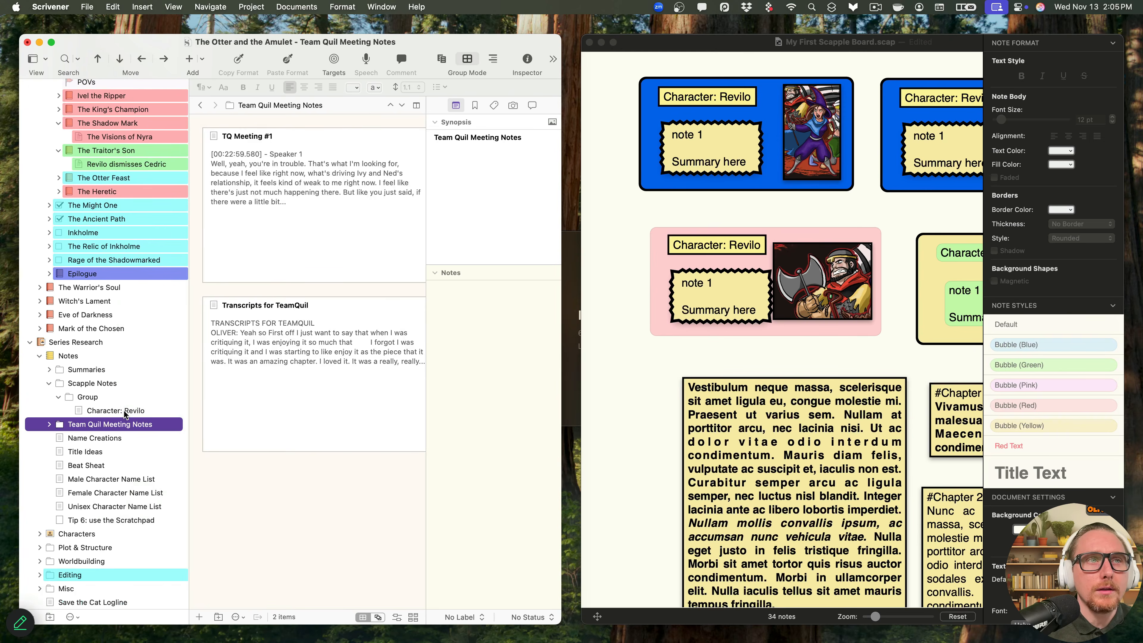
pyautogui.click(129, 413)
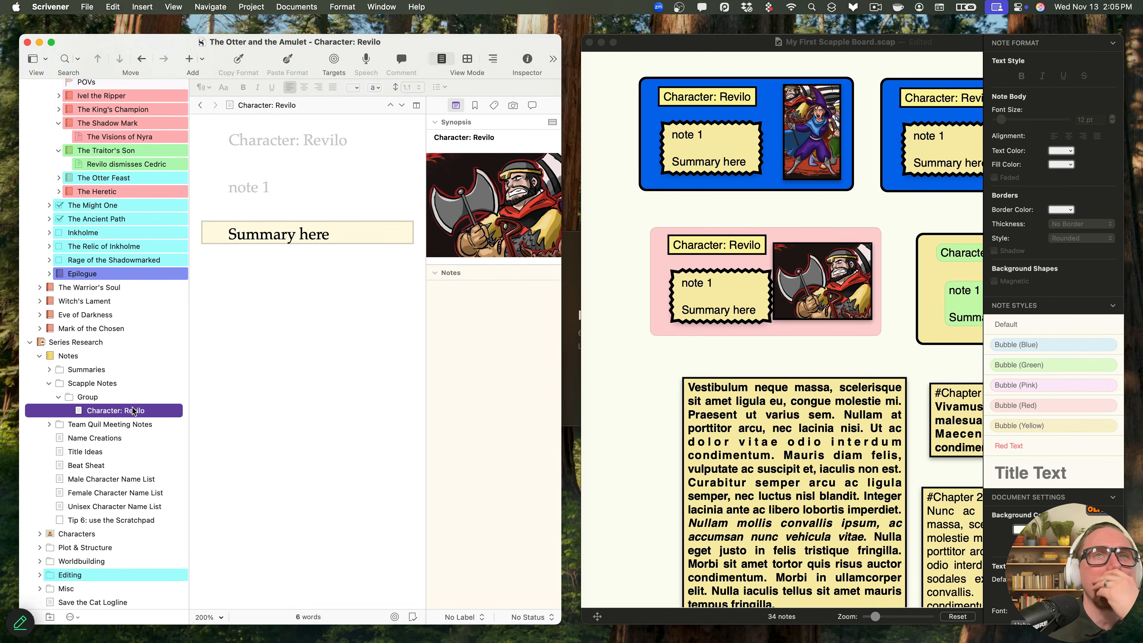
pyautogui.click(317, 255)
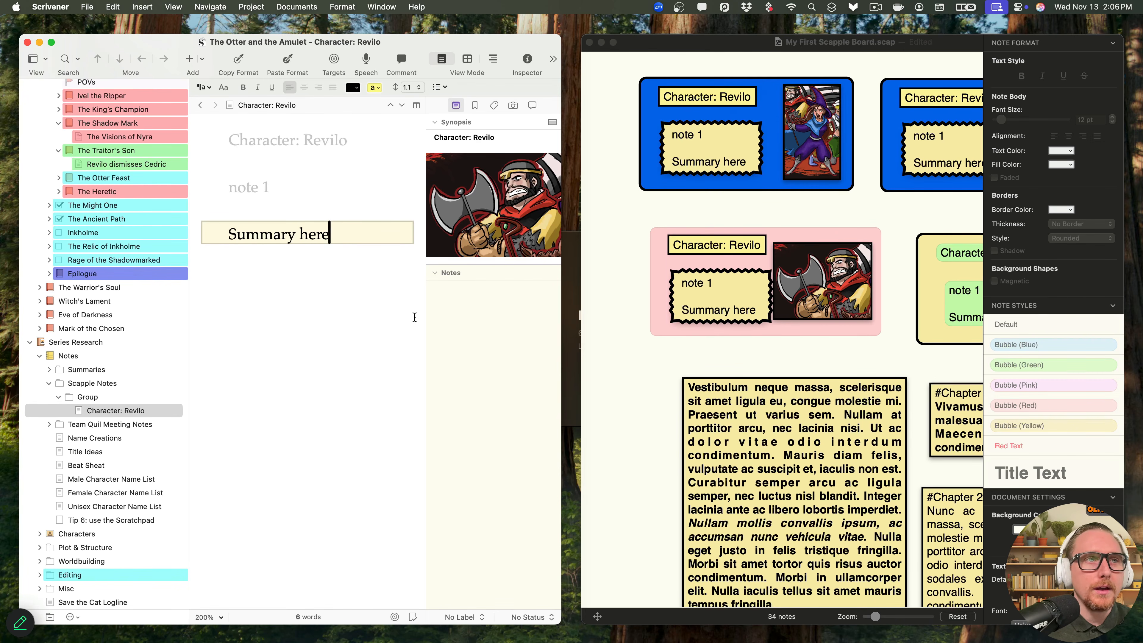
# - Move Character: Revilo out of Group so it sits directly in the Scapple Notes folder, and select the Group folder
pyautogui.click(88, 399)
pyautogui.click(110, 411)
pyautogui.click(93, 398)
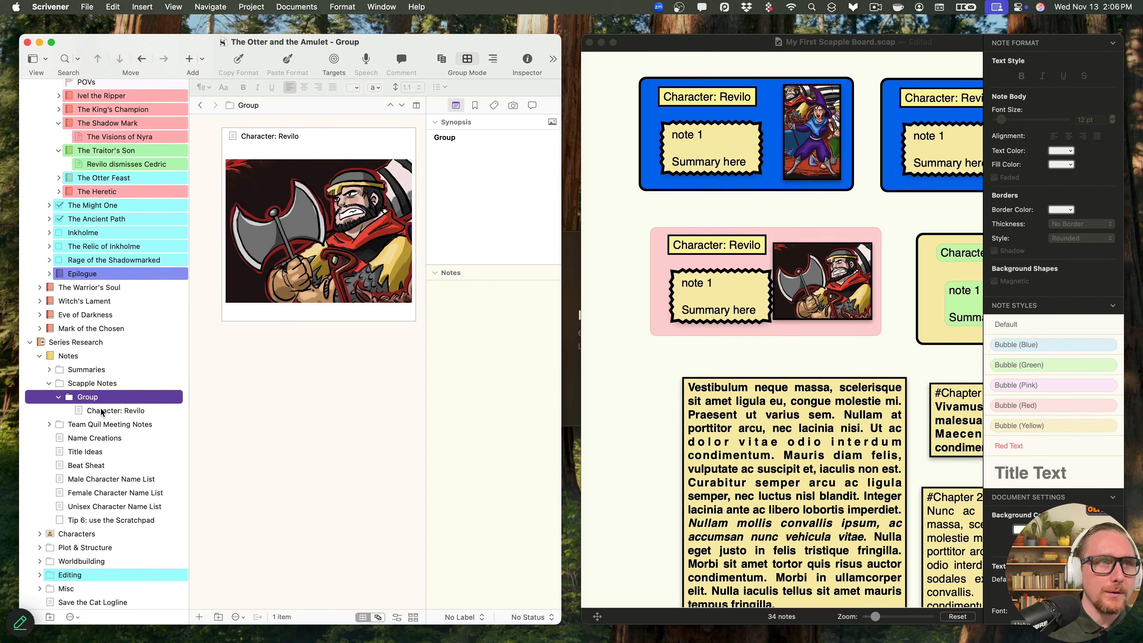
pyautogui.moveTo(102, 410); pyautogui.dragTo(74, 392)
pyautogui.click(80, 409)
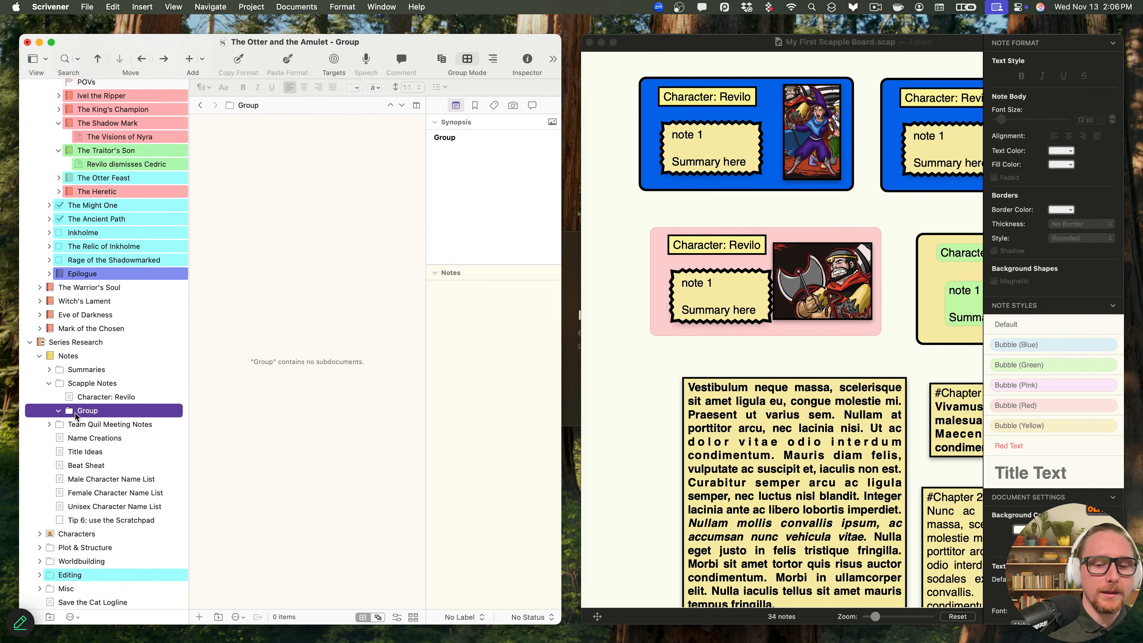
# - Remove the empty Group folder from the Scapple Notes folder
pyautogui.press('super+BackSpace')
pyautogui.press('super+Up')
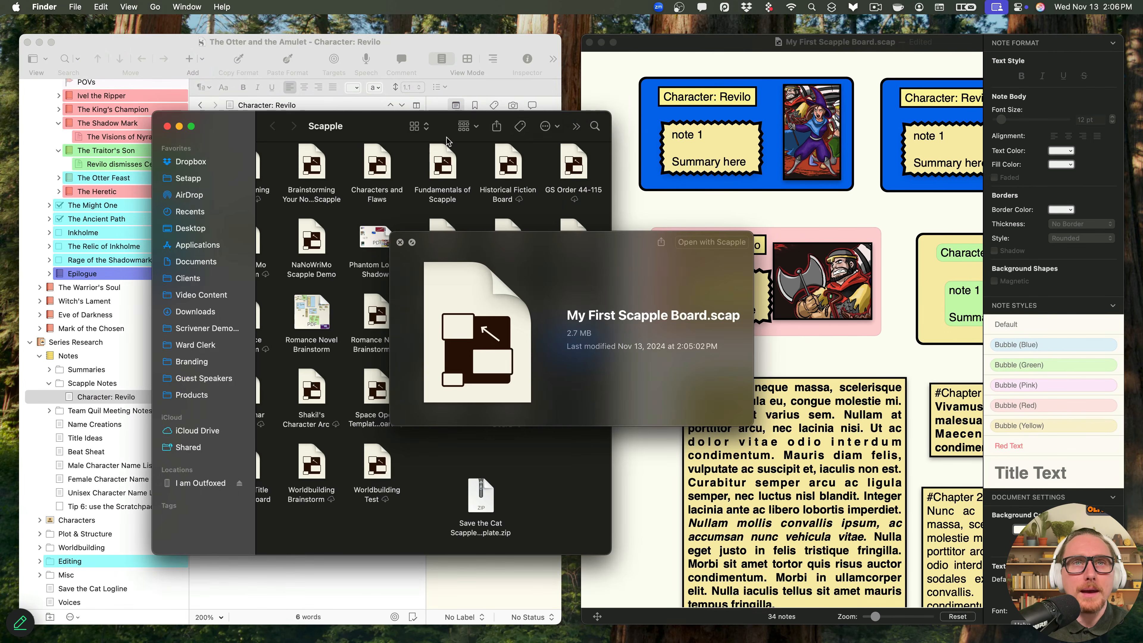
# - Import My First Scapple Board.scap from the Scapple folder in Finder into the Scapple Notes folder of the Scrivener project
pyautogui.press('space')
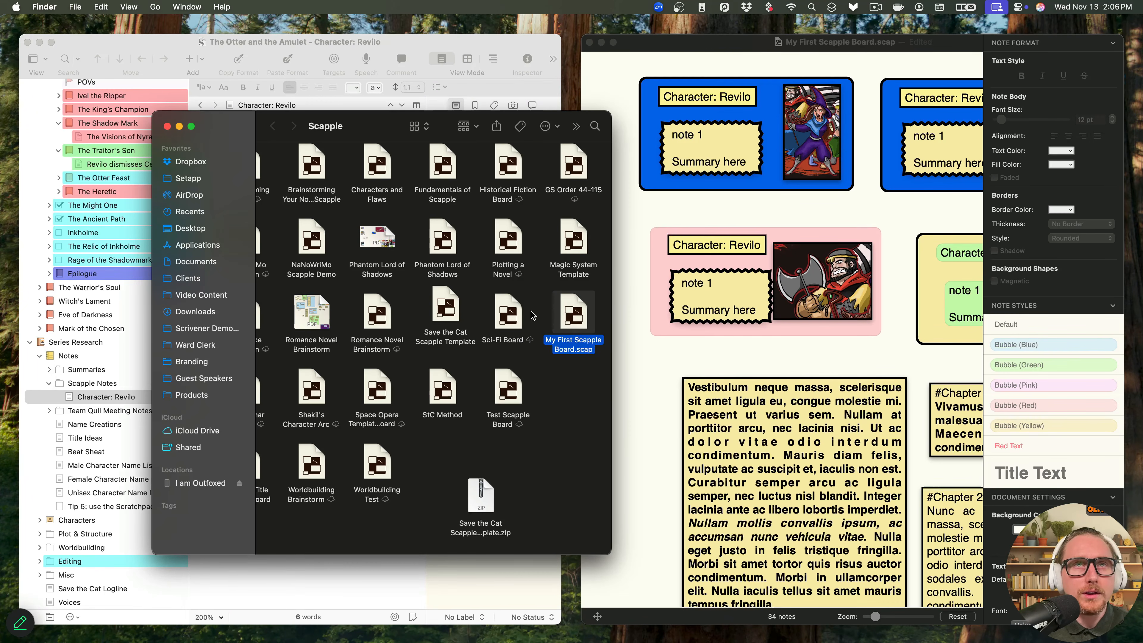
pyautogui.moveTo(358, 119); pyautogui.dragTo(757, 121)
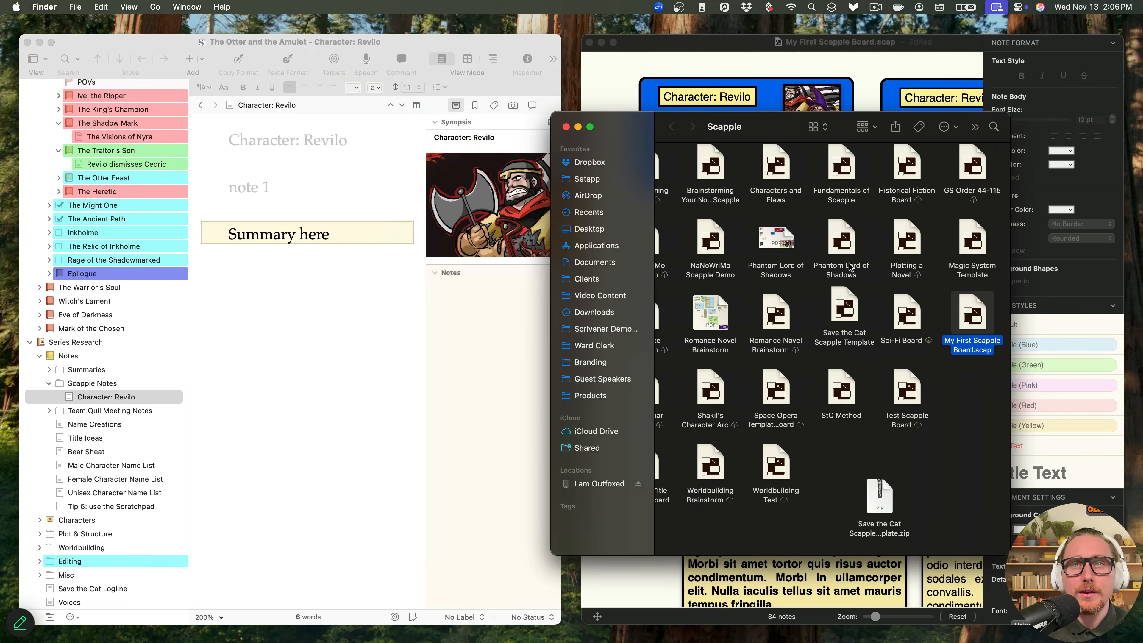
pyautogui.moveTo(966, 321); pyautogui.dragTo(885, 336)
pyautogui.moveTo(400, 450); pyautogui.dragTo(122, 392)
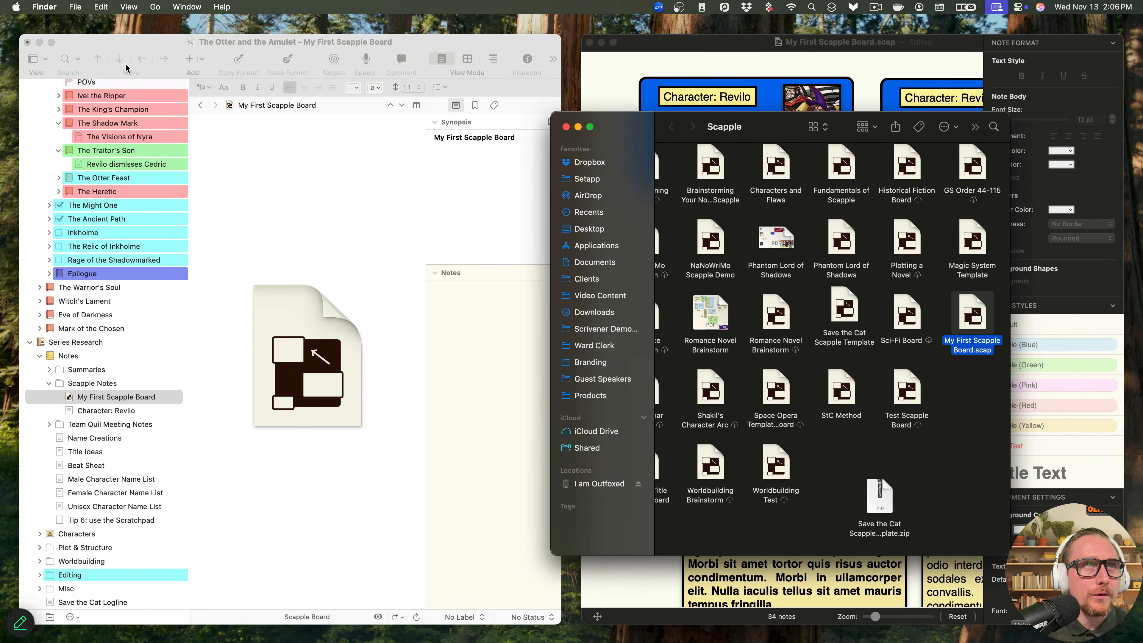
# - Widen the Scrivener project window so the editor and inspector have more room
pyautogui.click(52, 42)
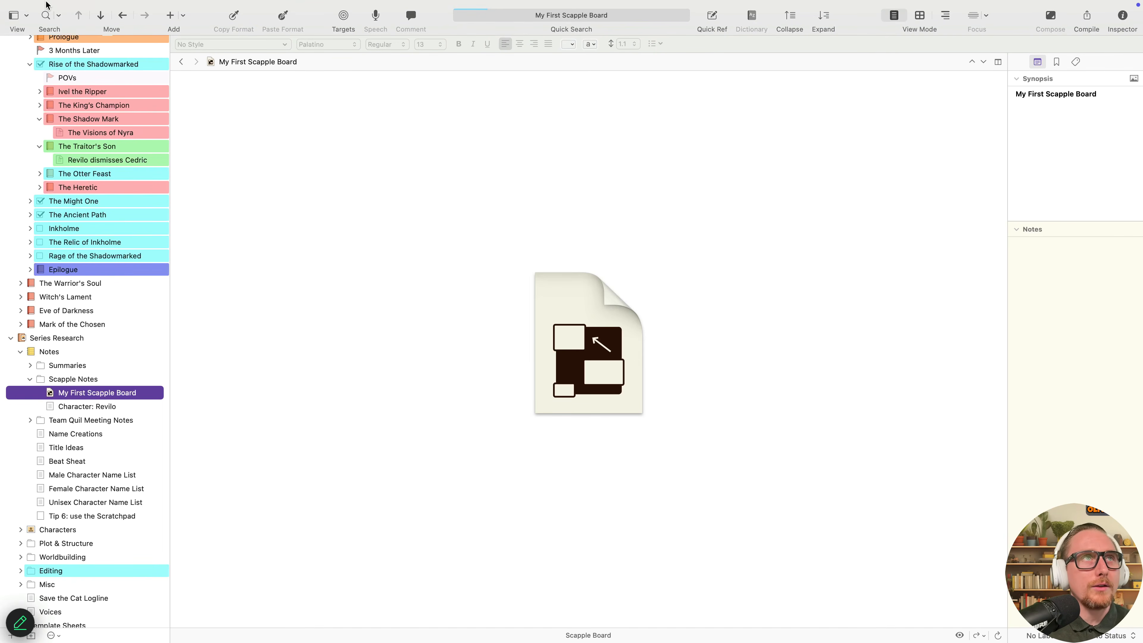
pyautogui.click(32, 23)
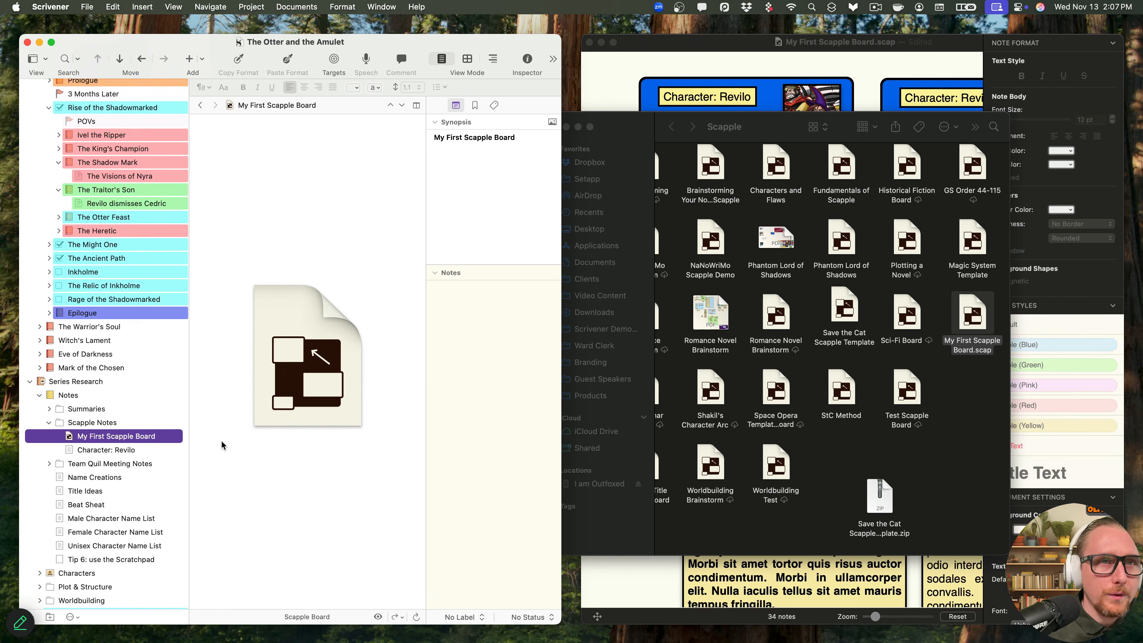
pyautogui.moveTo(560, 304); pyautogui.dragTo(677, 305)
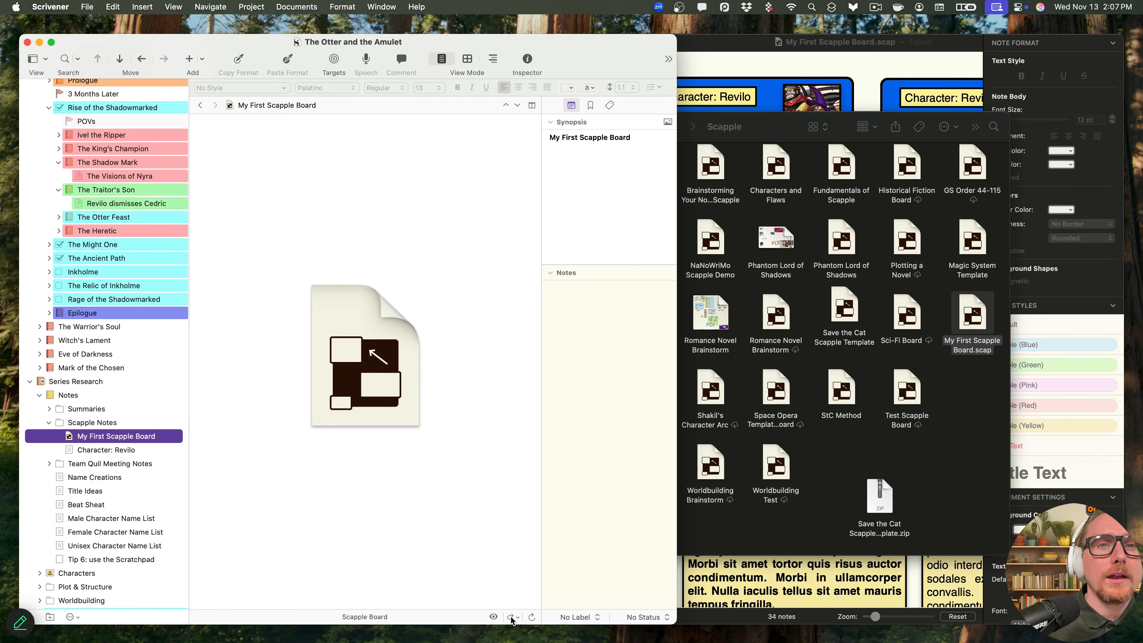
# - Preview the imported My First Scapple Board with Quick Look, then open it in Scapple and close that copy
pyautogui.click(494, 617)
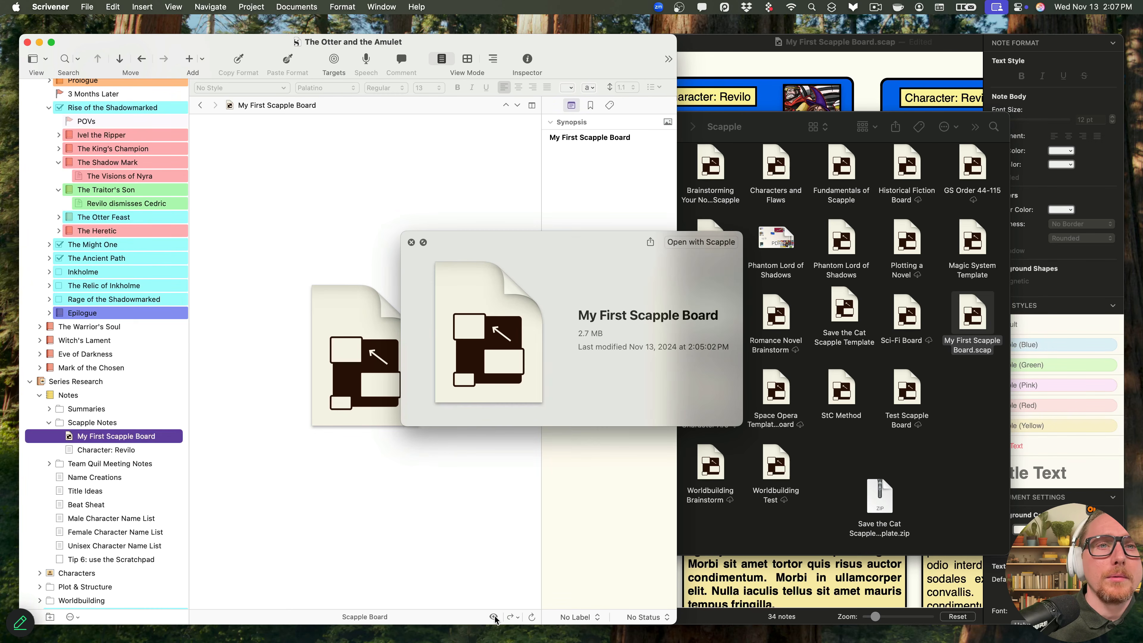
pyautogui.click(411, 242)
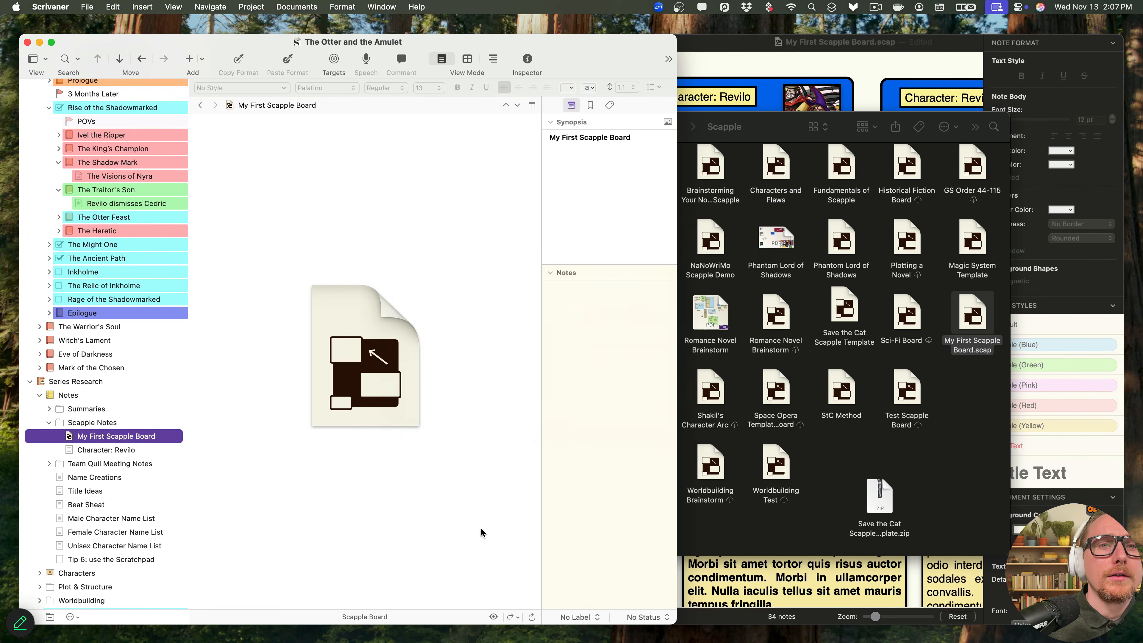
pyautogui.click(512, 617)
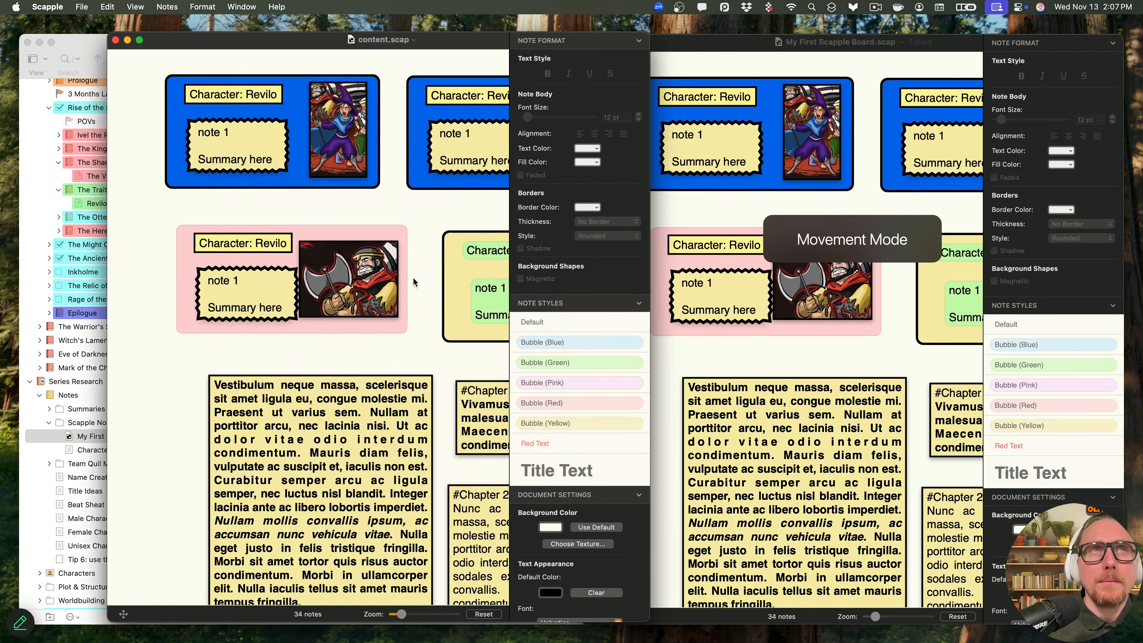
pyautogui.click(116, 40)
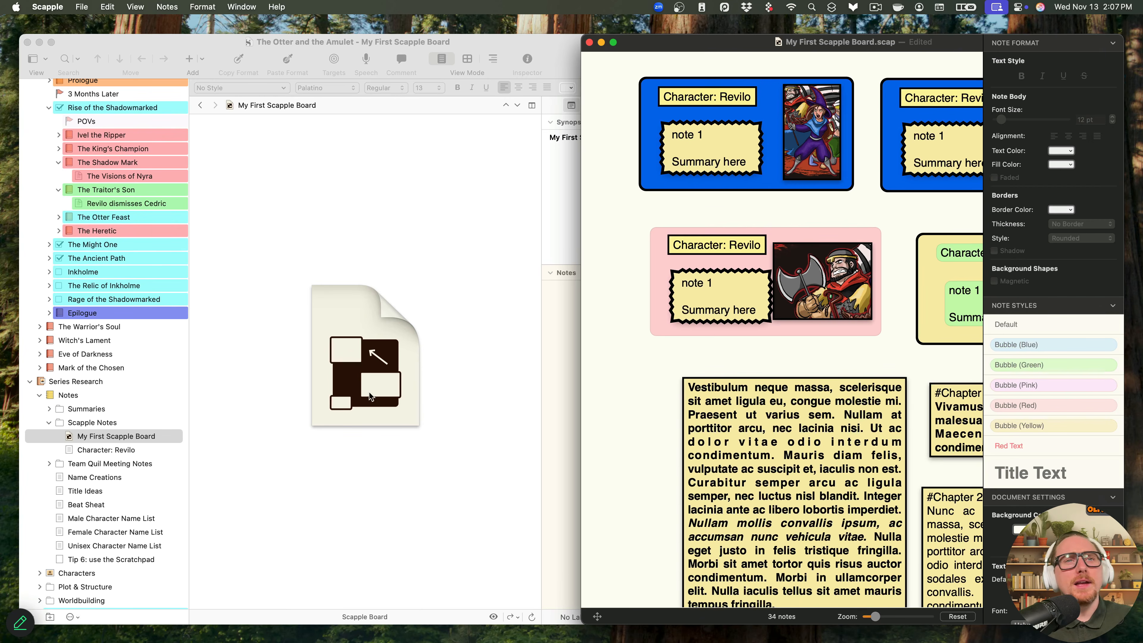
pyautogui.click(52, 42)
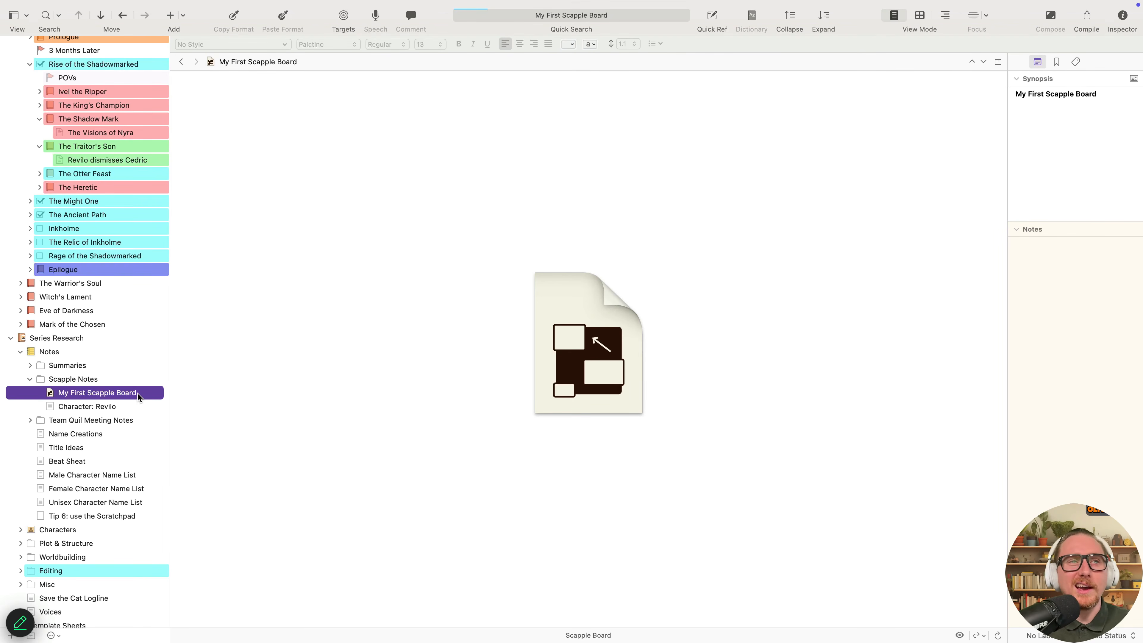
pyautogui.press('Escape')
pyautogui.click(31, 23)
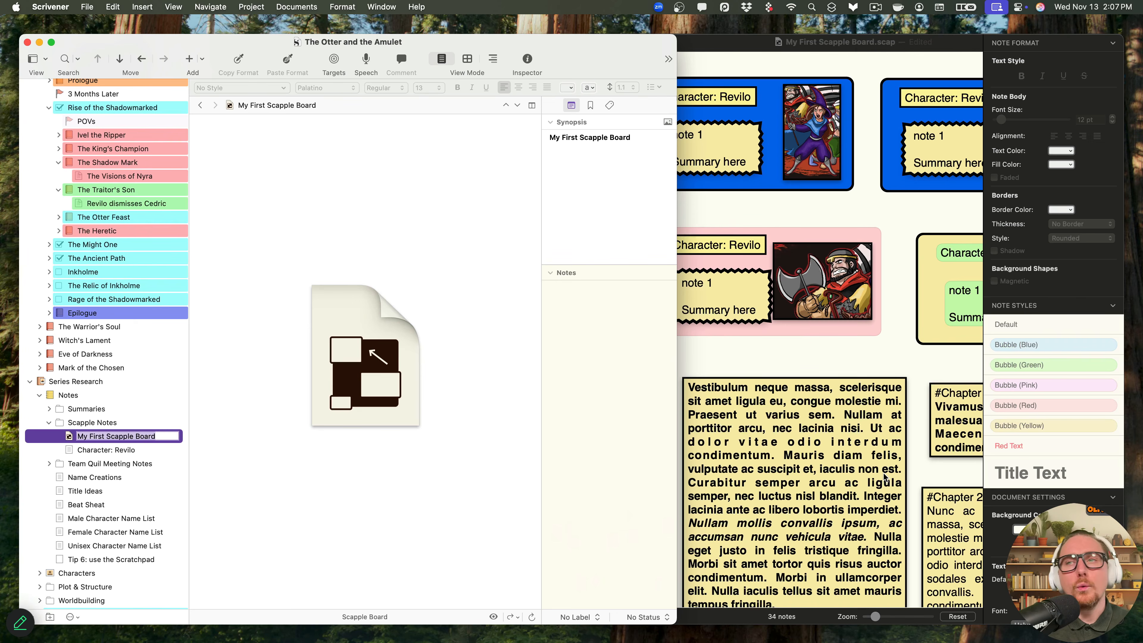
# - Remove the imported My First Scapple Board document from the Scapple Notes folder
pyautogui.click(139, 447)
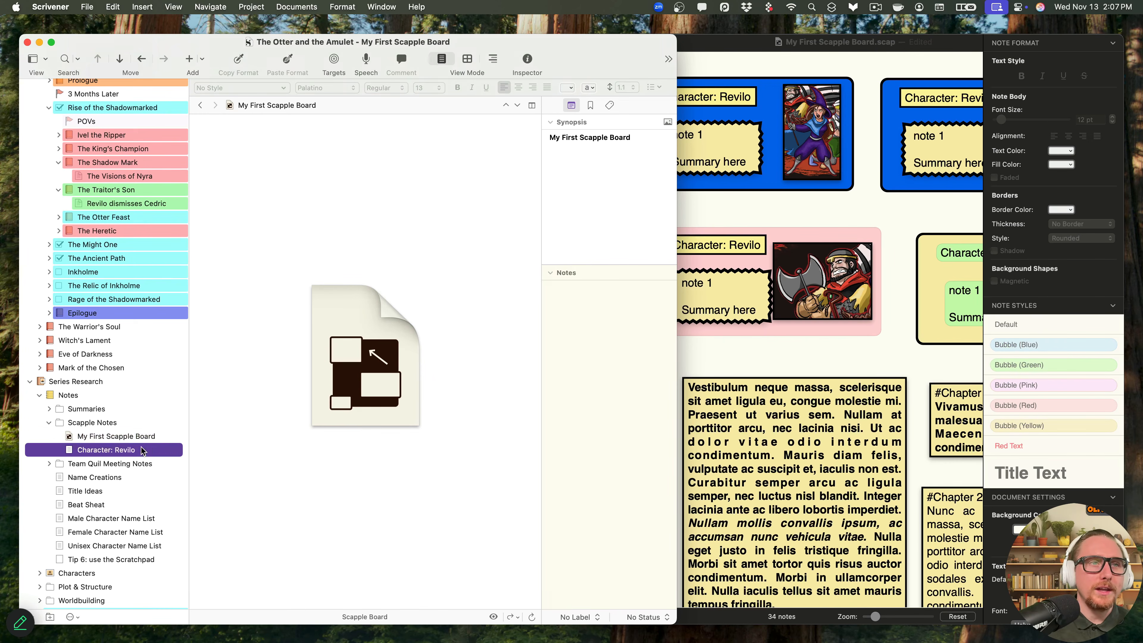
pyautogui.press('Up')
pyautogui.press('super+BackSpace')
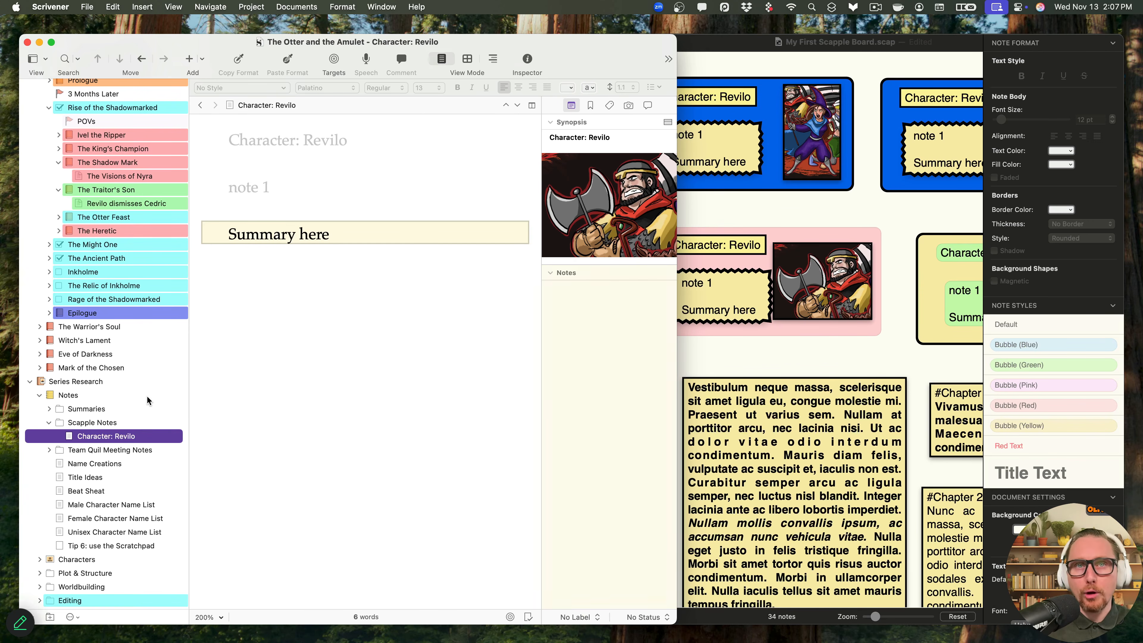
# - Switch to the Scapple board and shrink its window so the Scrivener binder stays accessible beside it
pyautogui.click(741, 36)
pyautogui.moveTo(665, 57); pyautogui.dragTo(744, 43)
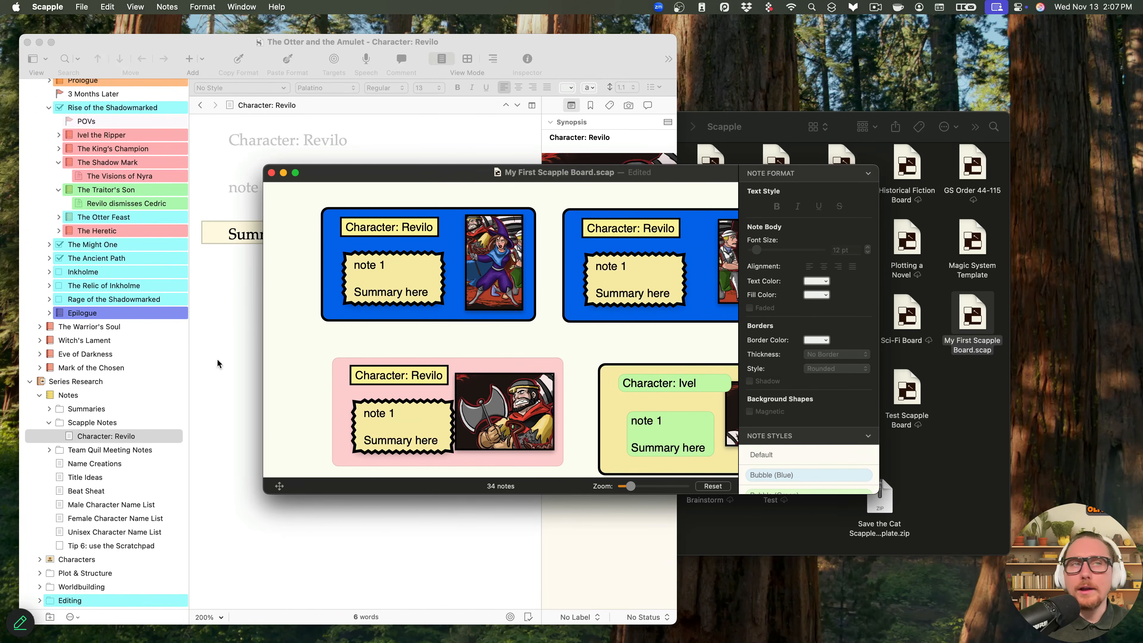